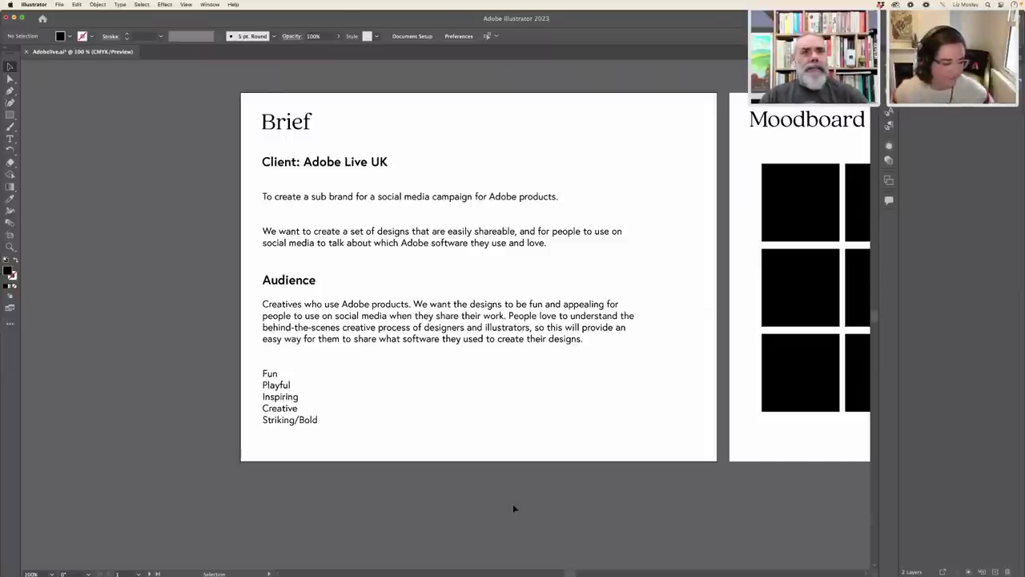
Bring Chrome forward and search Behance for 'stickers'.
scroll(515, 508, right, 6)
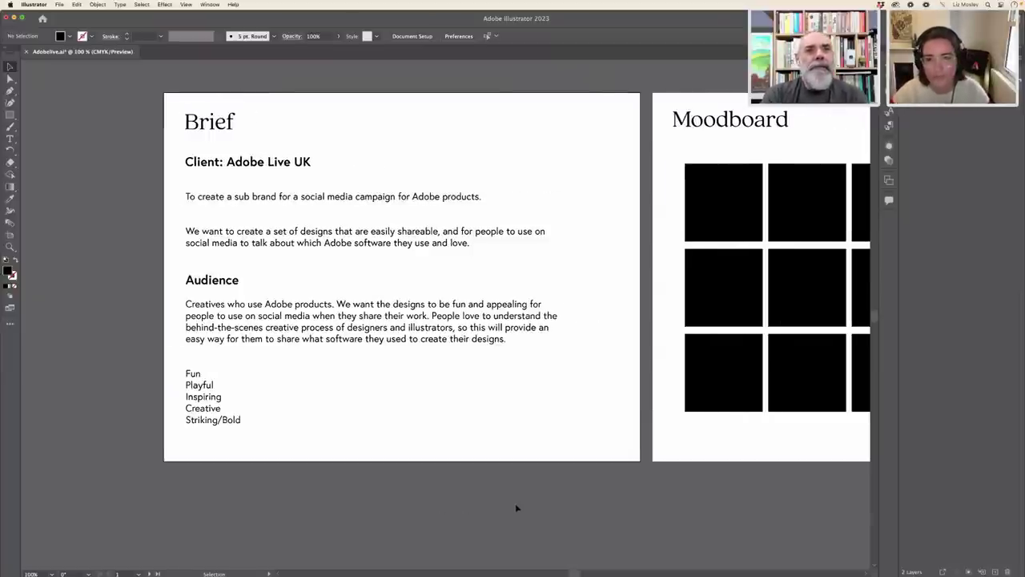
scroll(516, 509, right, 2)
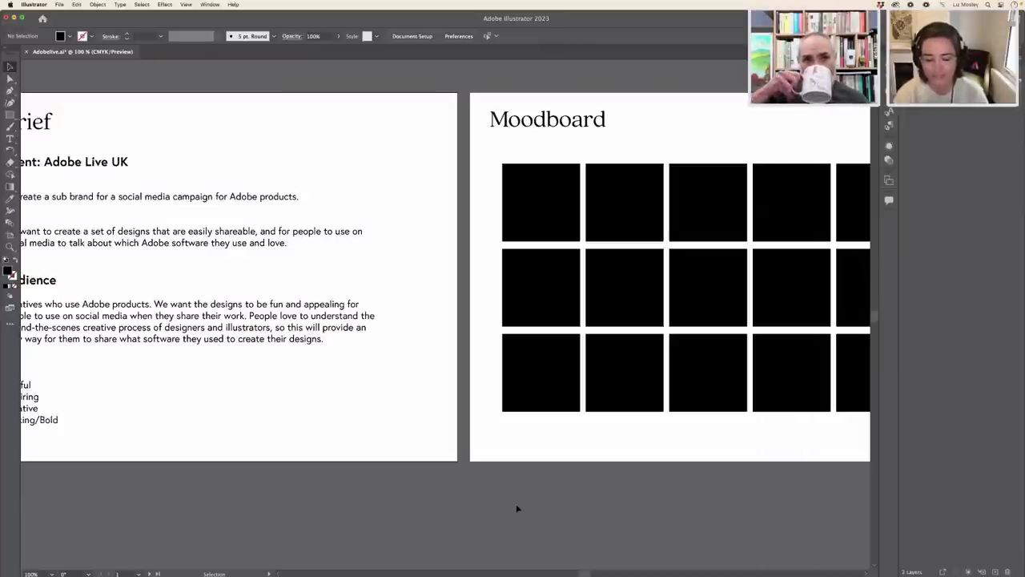
scroll(516, 503, right, 2)
mouse_move(461, 568)
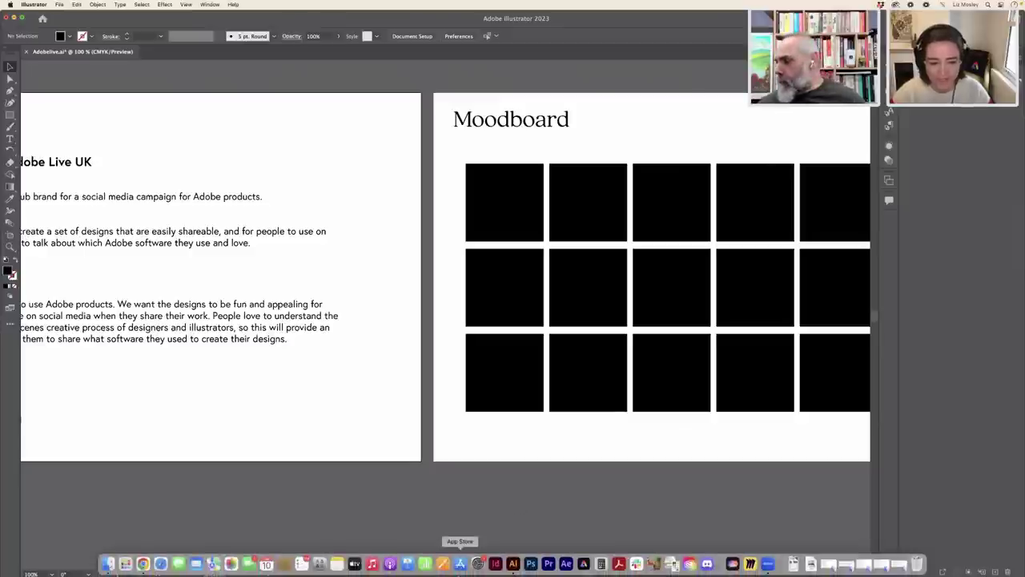
click(142, 564)
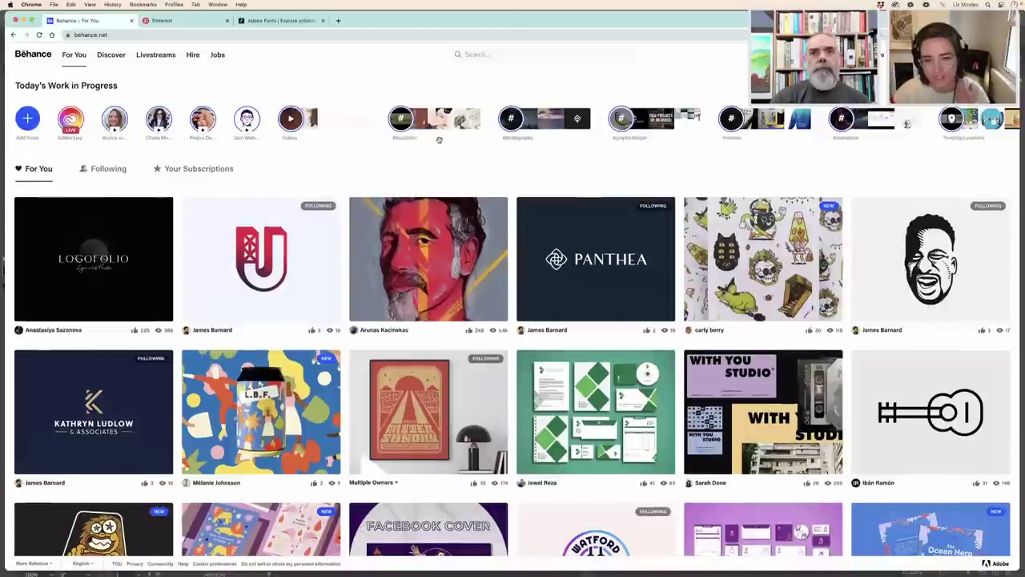
click(497, 54)
text(stickers)
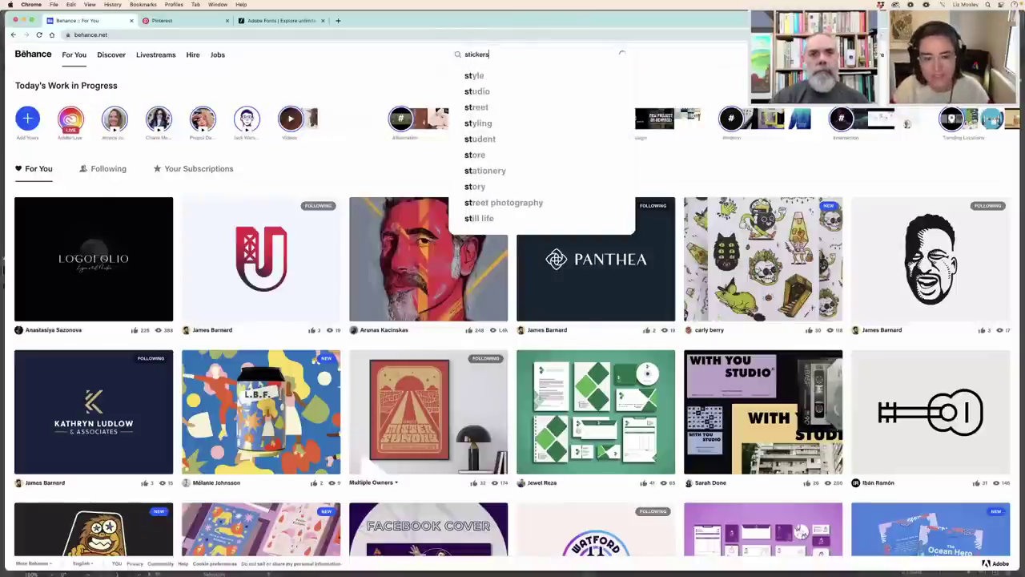
key(Return)
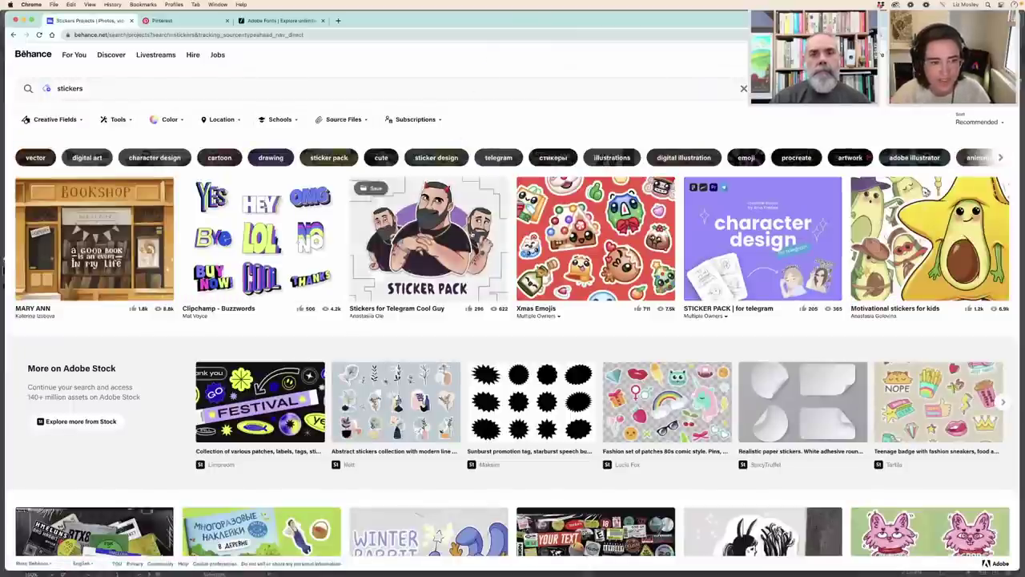
scroll(473, 234, down, 2)
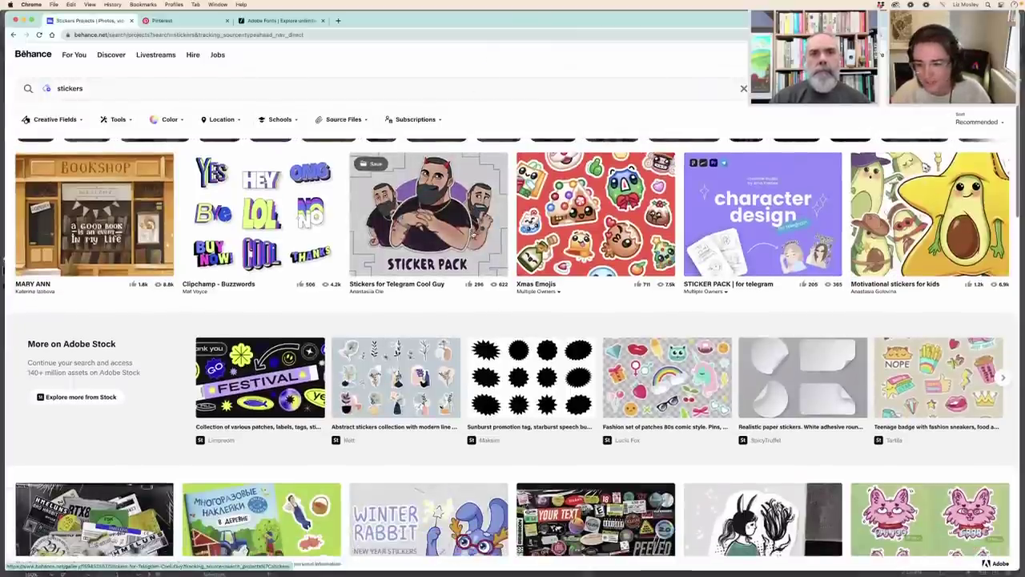
scroll(473, 234, down, 1)
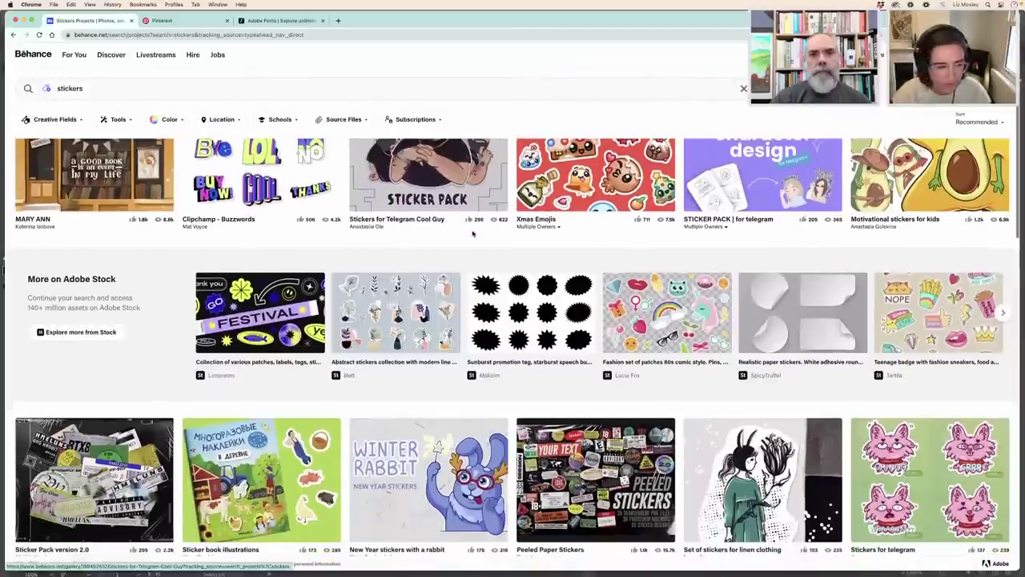
scroll(329, 247, up, 3)
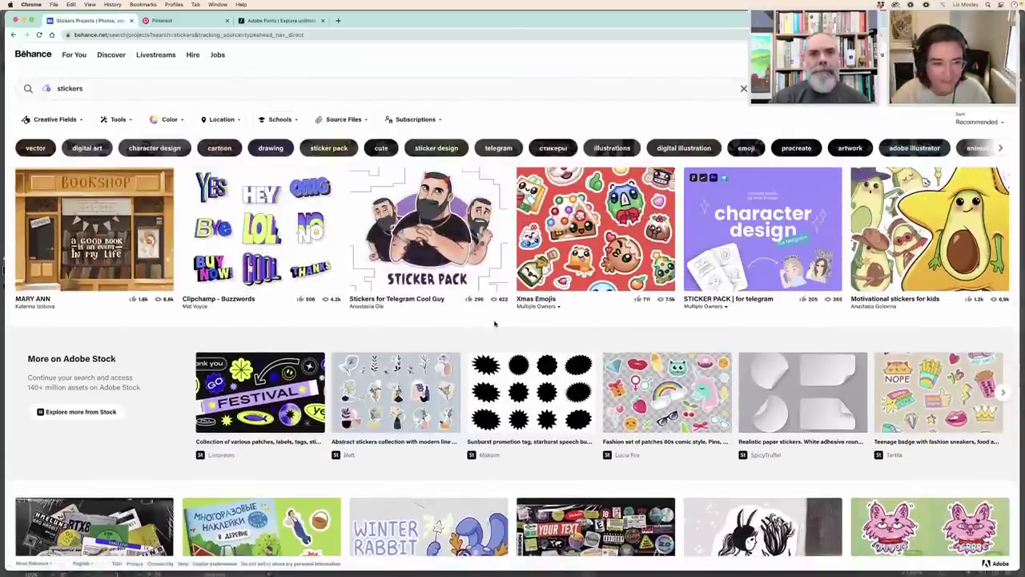
scroll(313, 275, down, 1)
scroll(313, 272, up, 1)
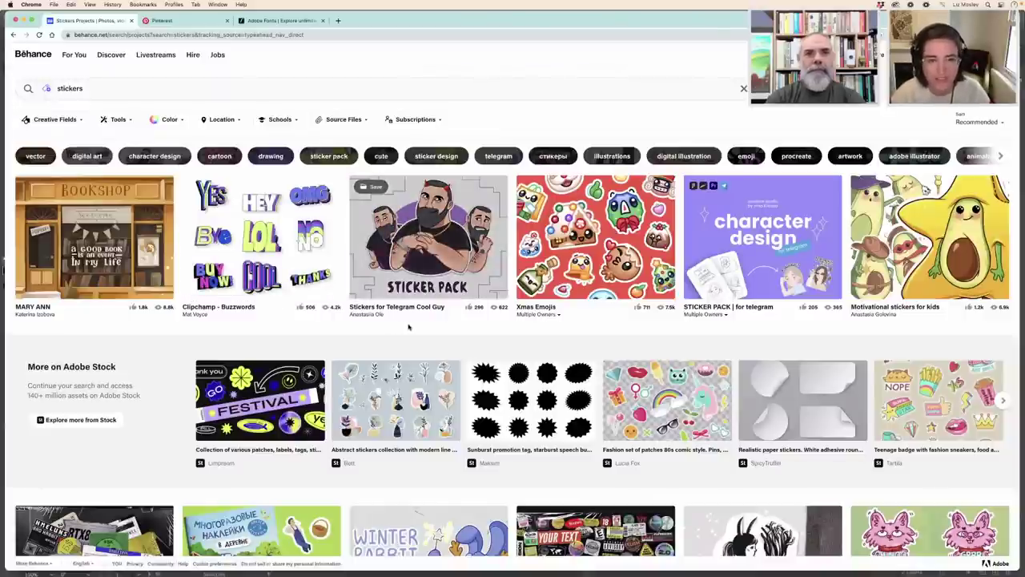
scroll(419, 326, down, 2)
scroll(420, 328, down, 4)
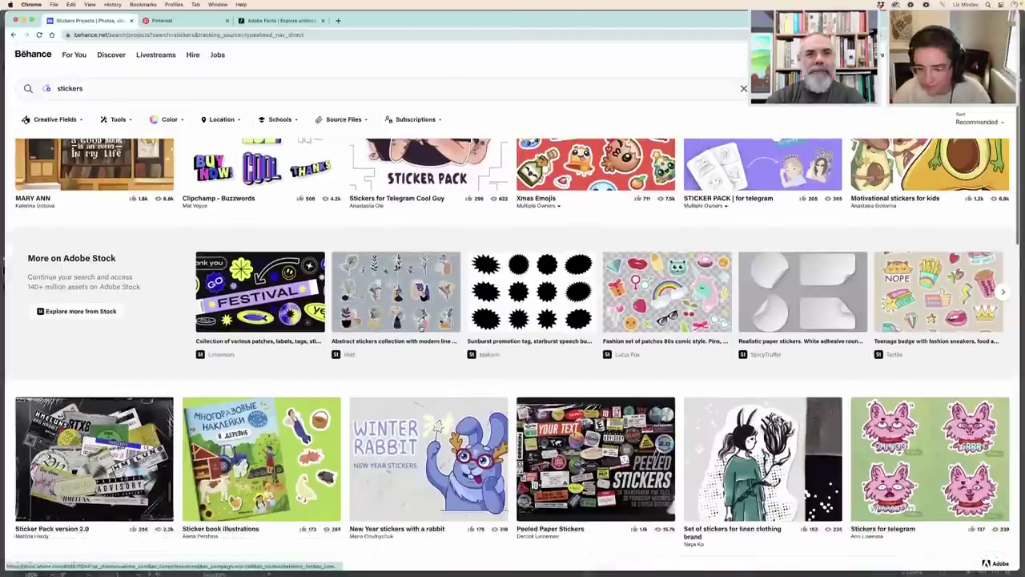
scroll(434, 327, down, 6)
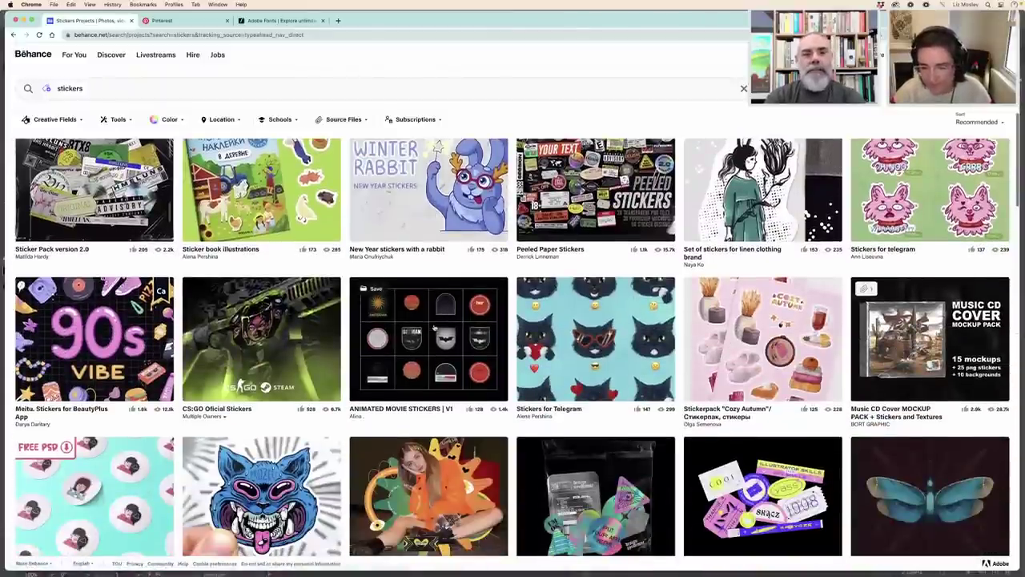
scroll(434, 328, down, 2)
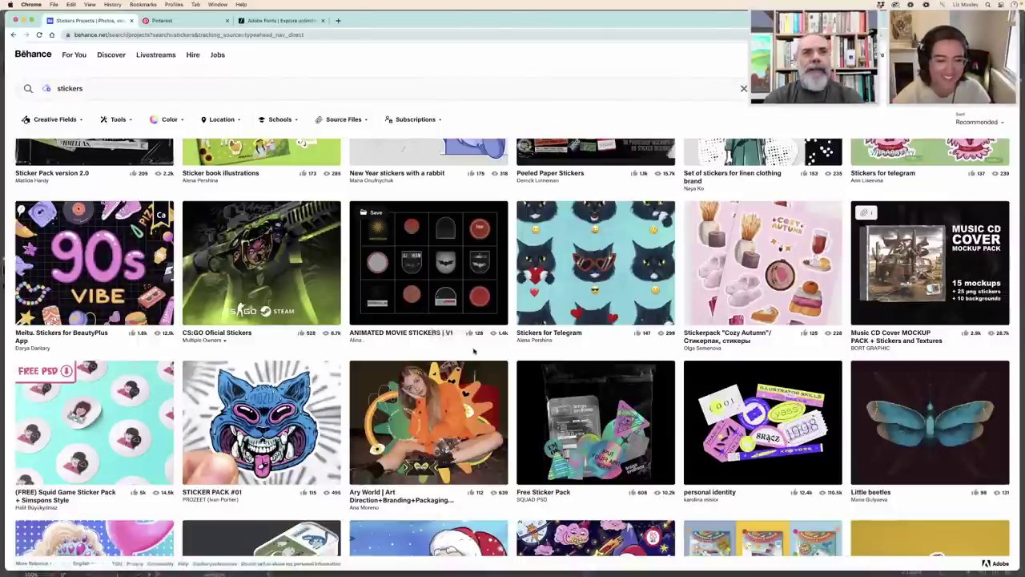
scroll(522, 366, down, 1)
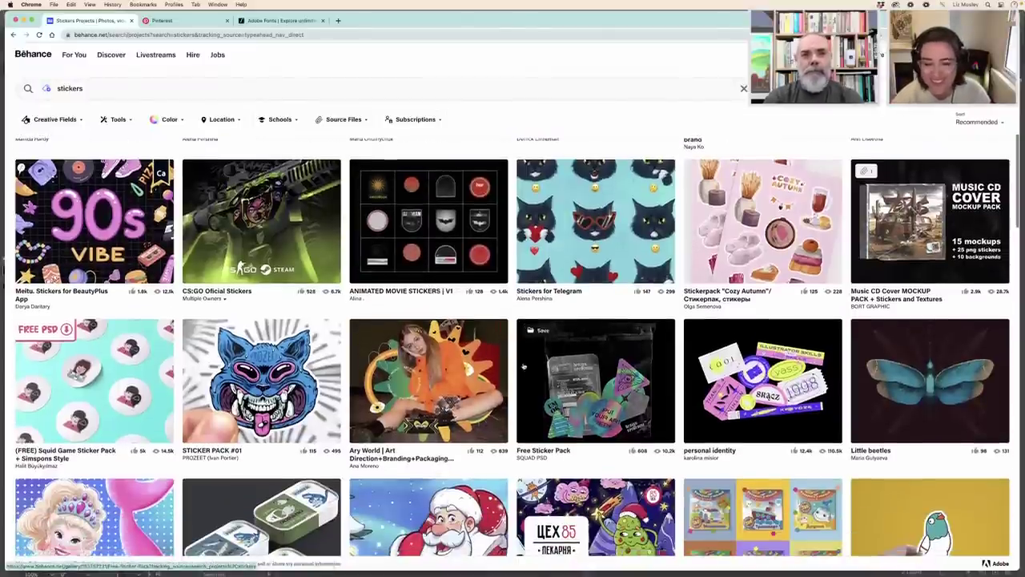
scroll(522, 365, down, 3)
mouse_move(524, 365)
scroll(525, 365, down, 1)
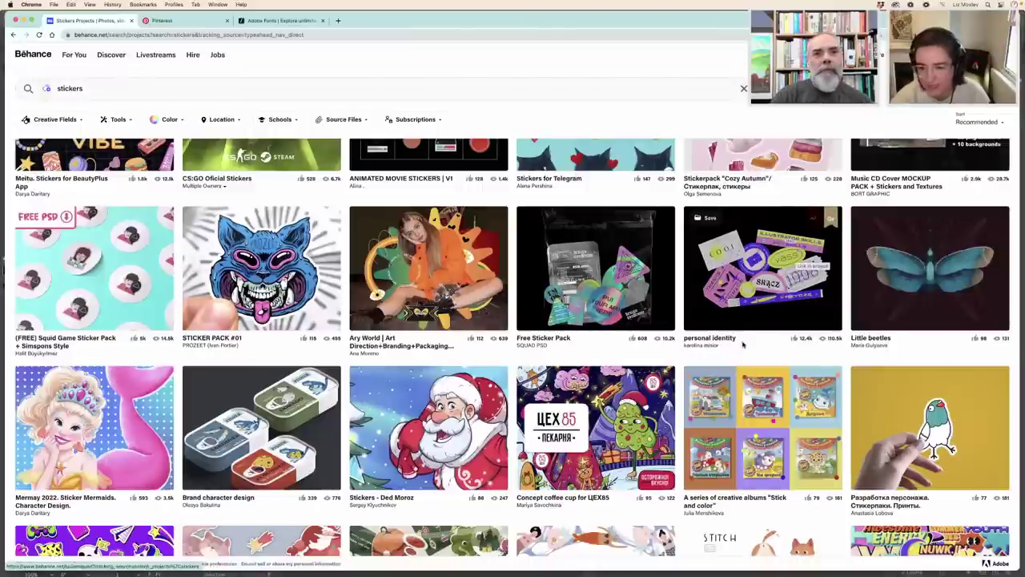
scroll(749, 345, down, 1)
scroll(749, 344, down, 1)
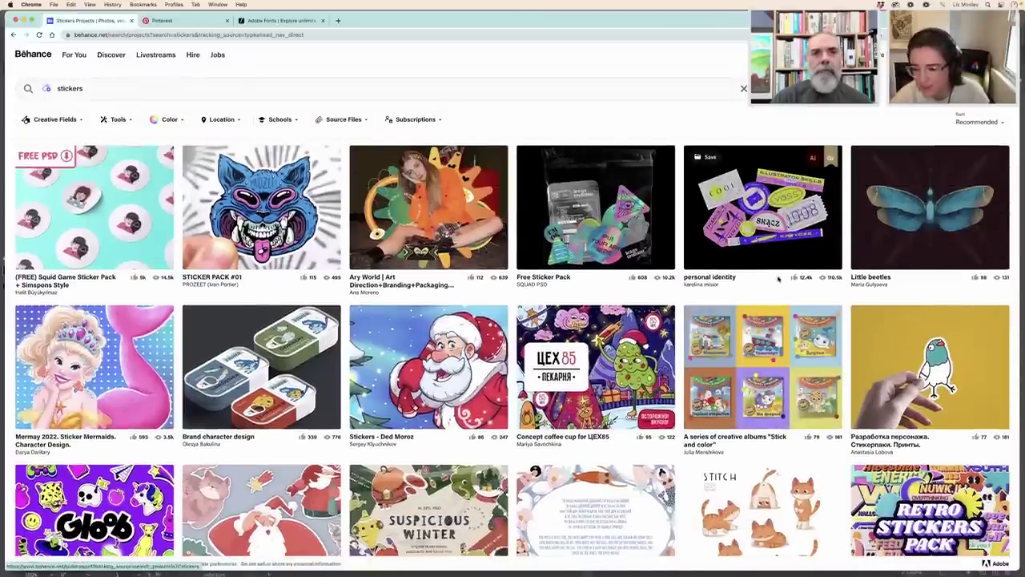
scroll(775, 272, down, 5)
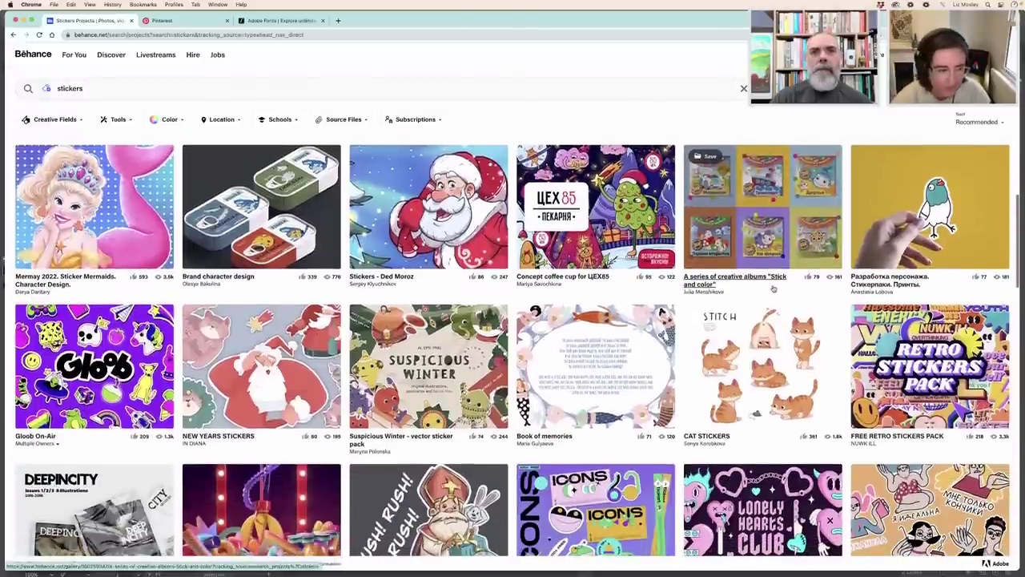
scroll(773, 289, down, 2)
scroll(774, 296, down, 6)
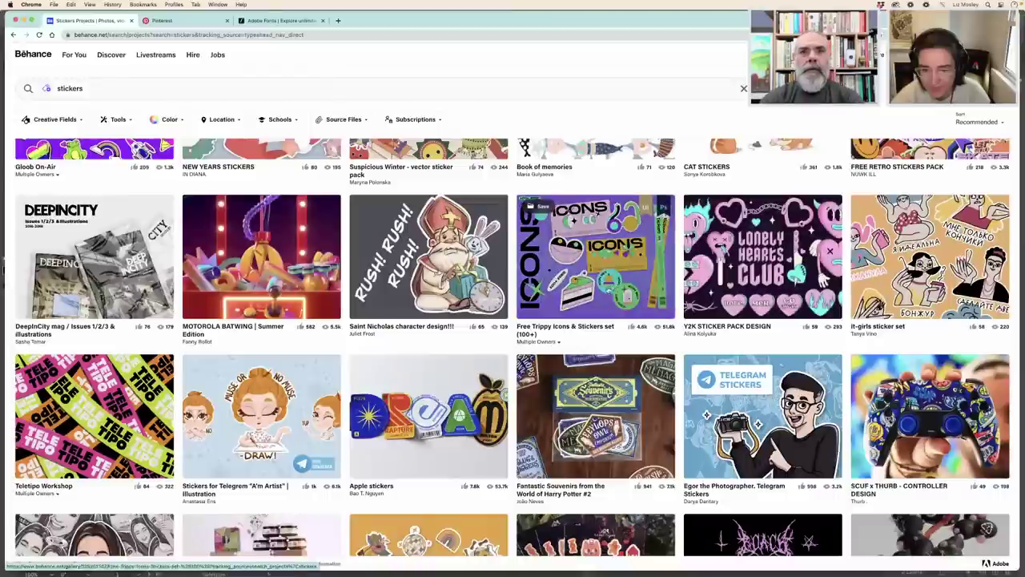
scroll(611, 296, down, 2)
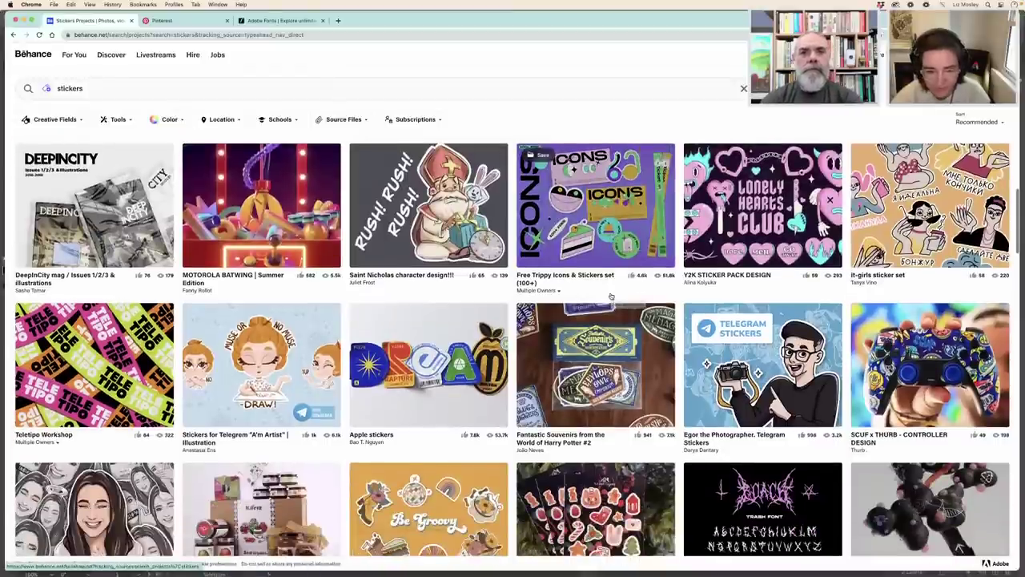
scroll(611, 297, down, 6)
scroll(608, 293, down, 9)
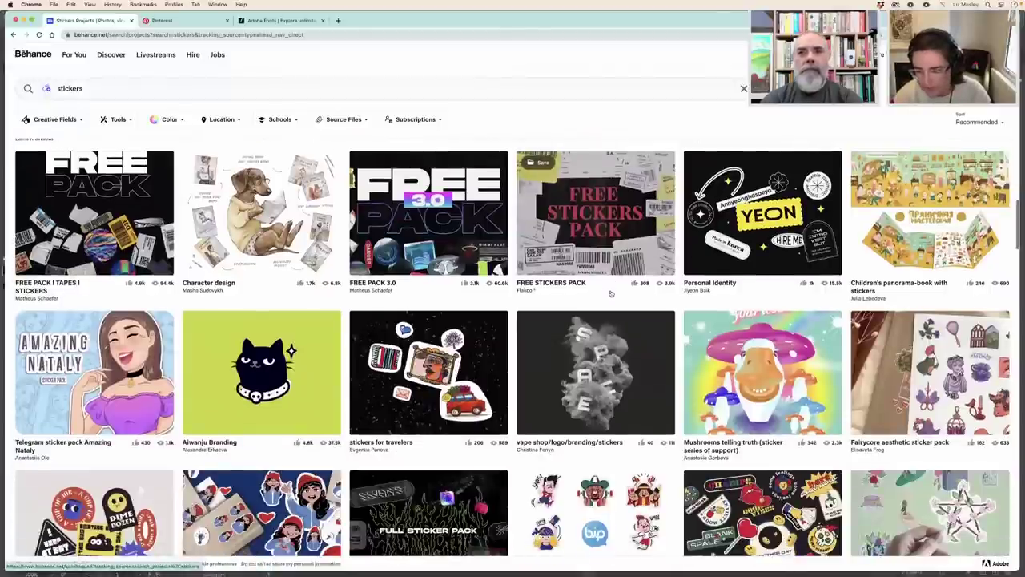
scroll(611, 293, down, 5)
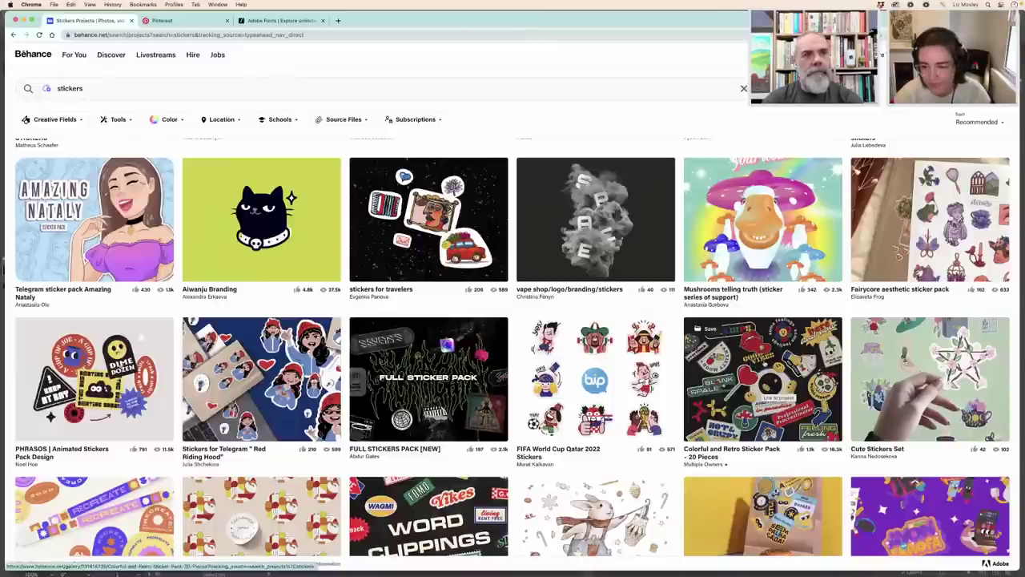
scroll(767, 392, down, 1)
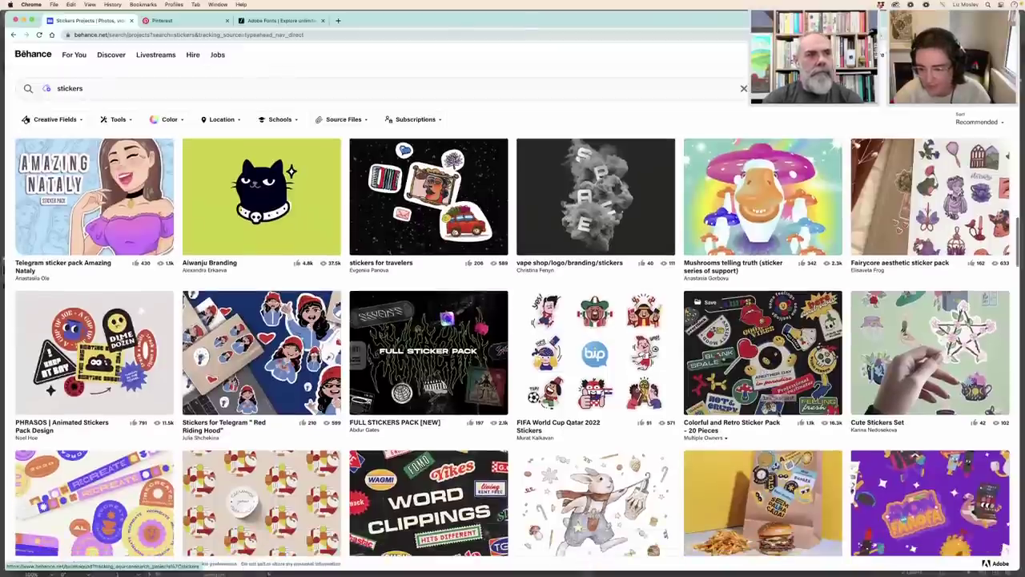
scroll(793, 430, down, 5)
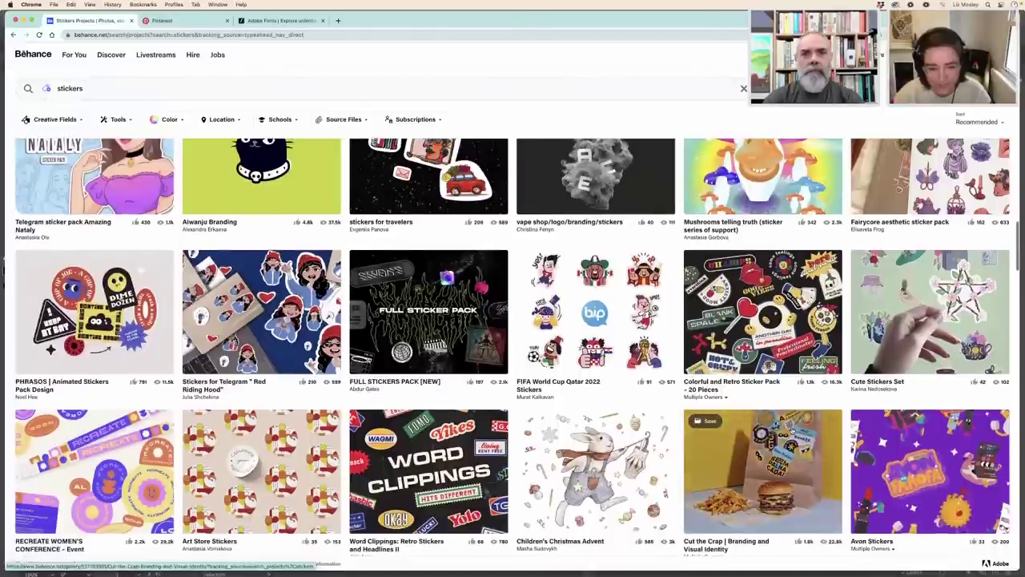
scroll(793, 430, down, 2)
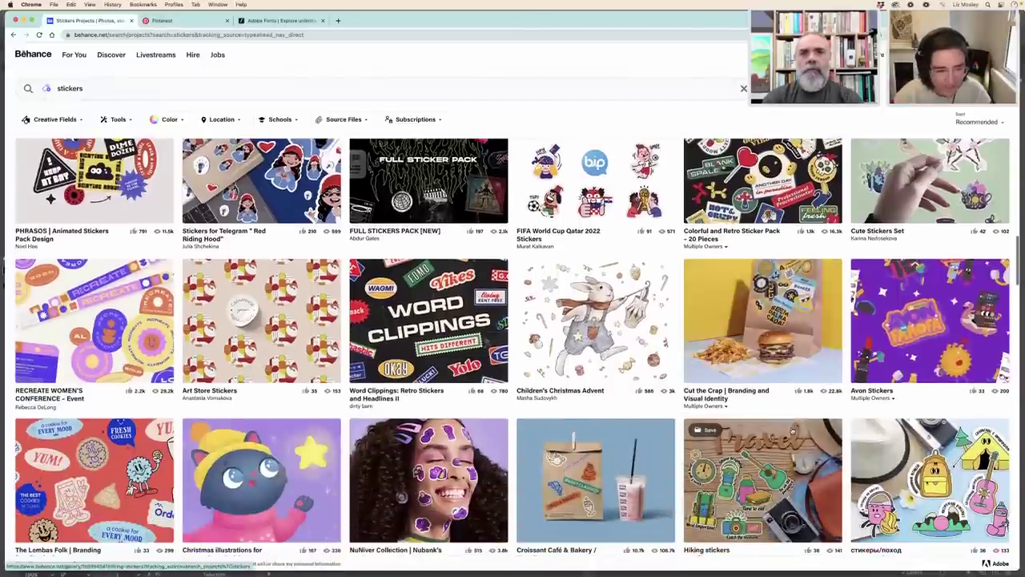
scroll(792, 430, down, 1)
scroll(761, 448, down, 3)
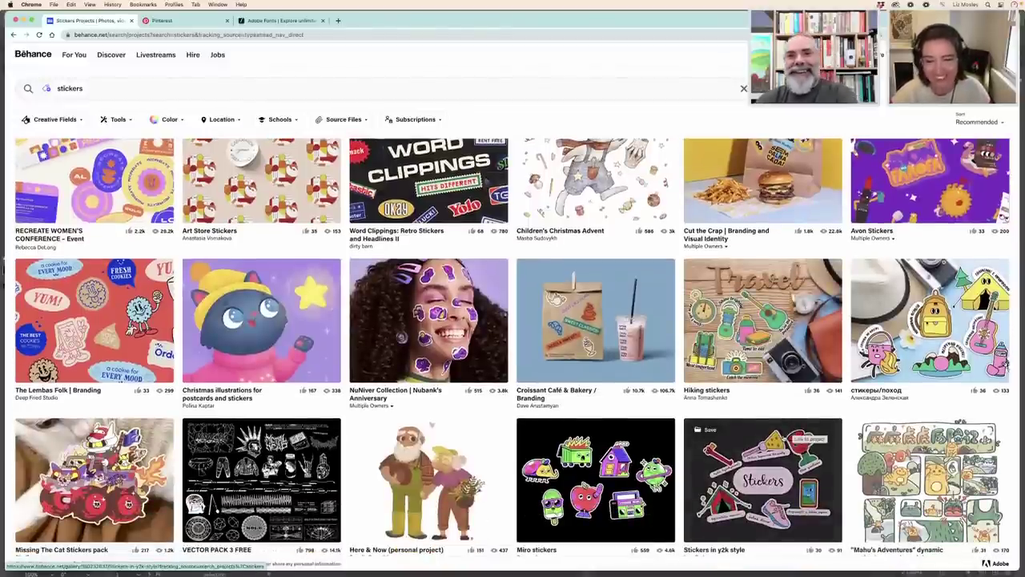
scroll(761, 440, down, 5)
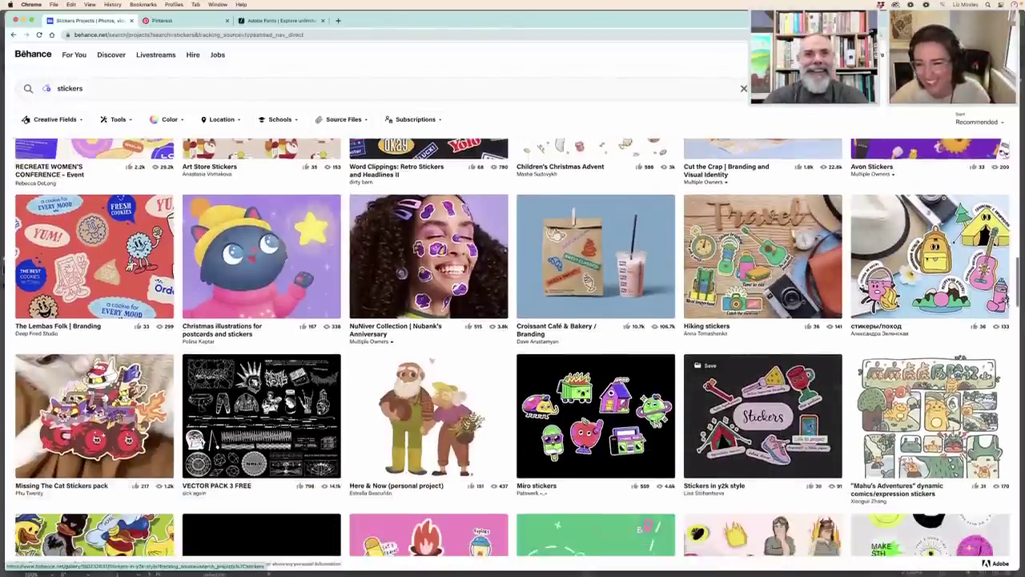
scroll(760, 400, down, 3)
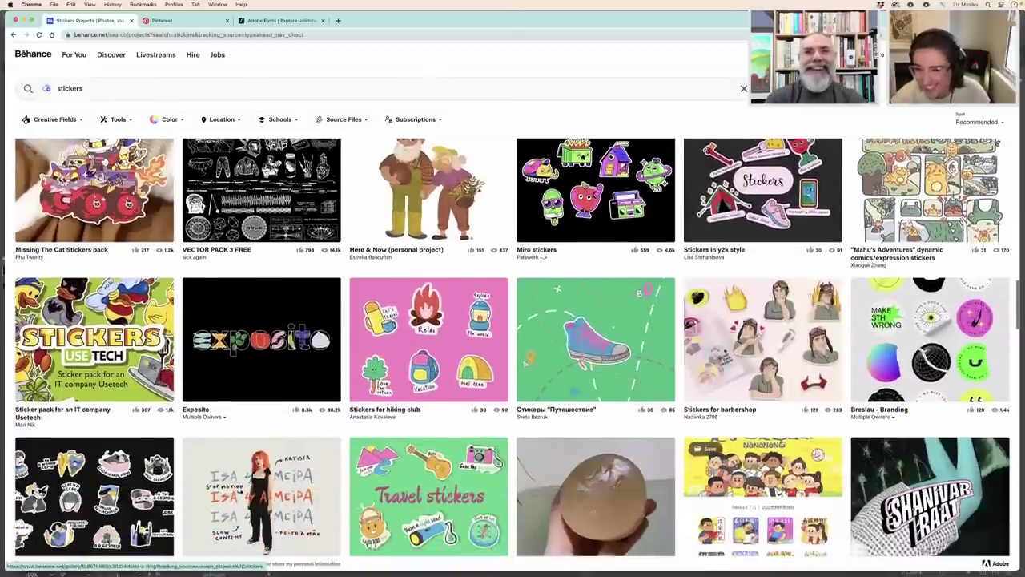
scroll(761, 401, down, 5)
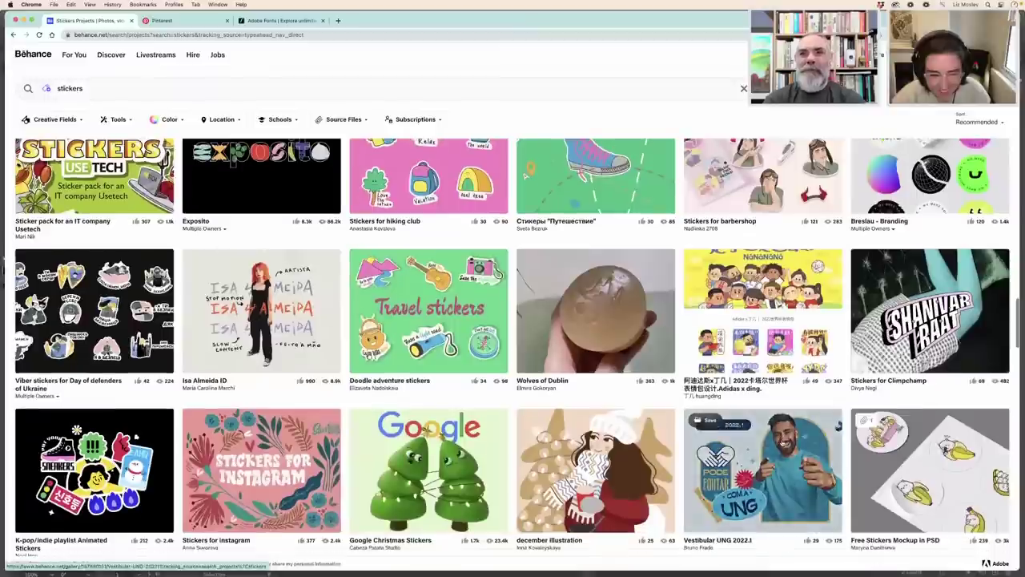
scroll(761, 448, up, 5)
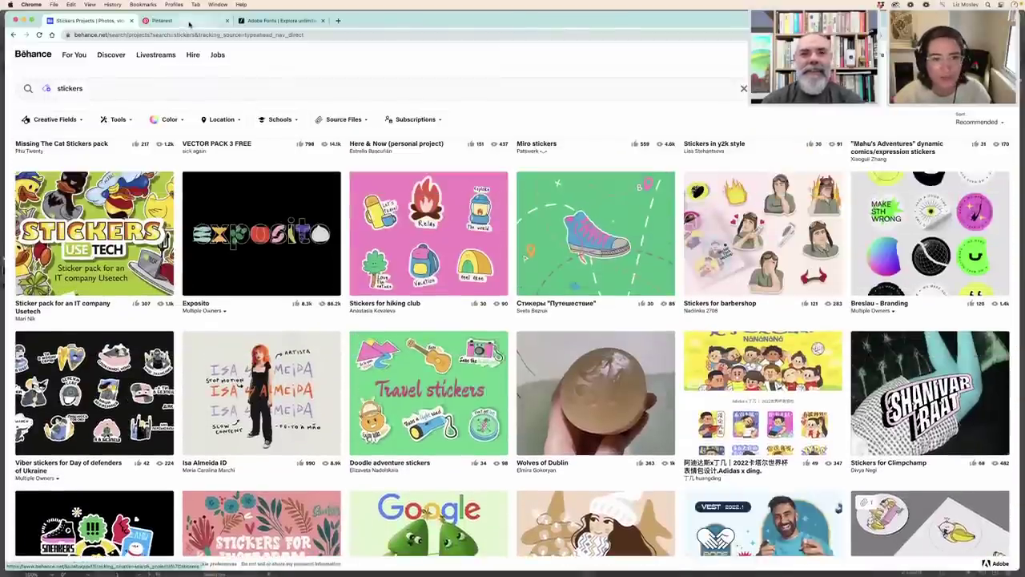
Switch to the Pinterest tab and search for 'stickers'.
click(191, 24)
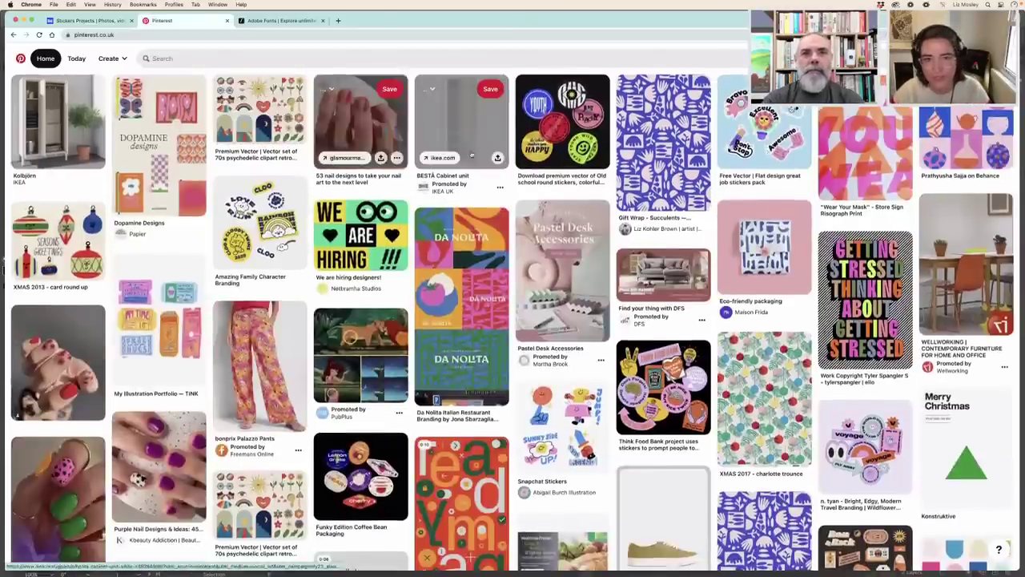
click(208, 60)
text(sticker)
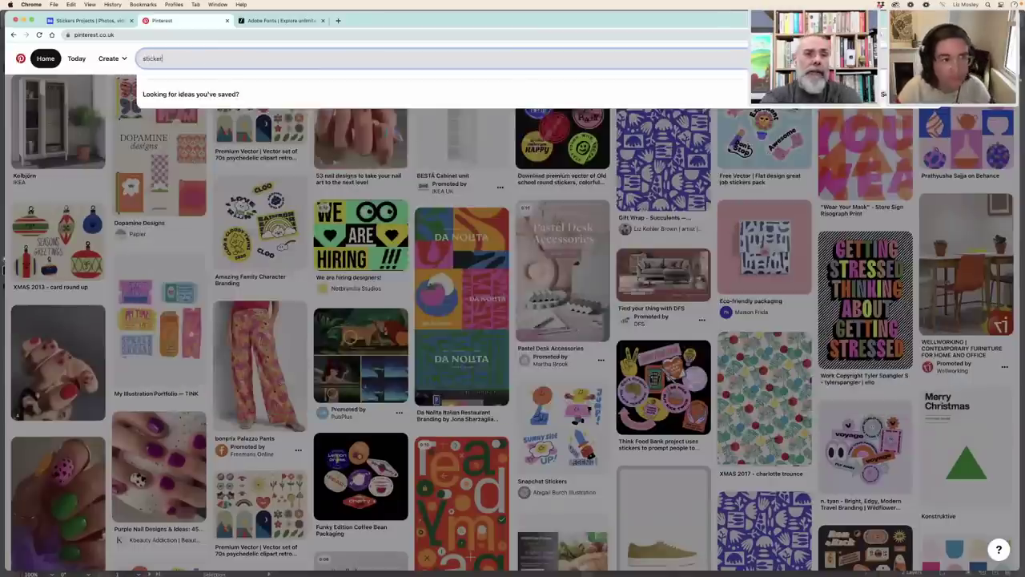
text(s)
key(Return)
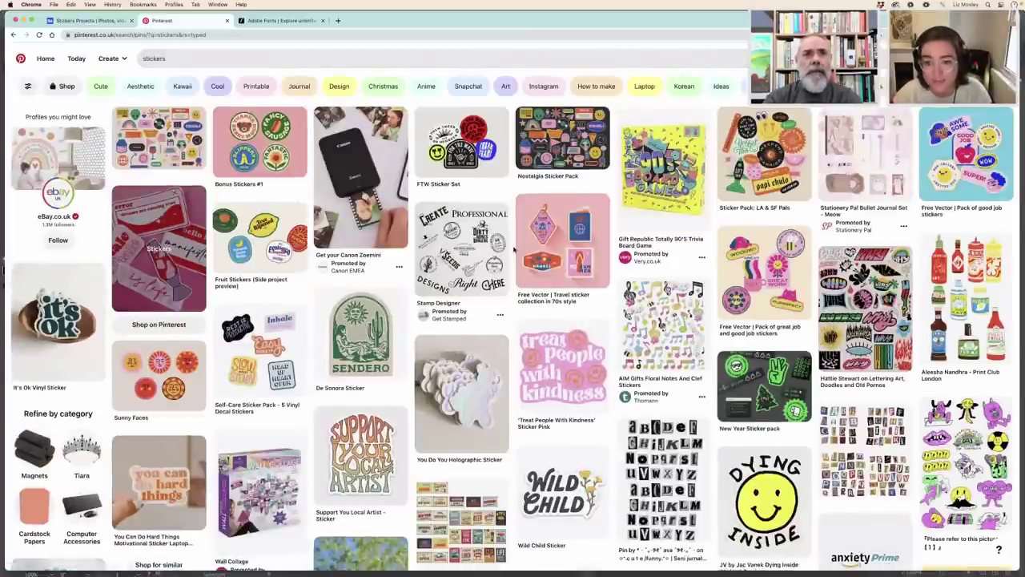
Browse the Pinterest sticker pins, then minimise Chrome.
scroll(514, 249, down, 3)
scroll(515, 249, down, 4)
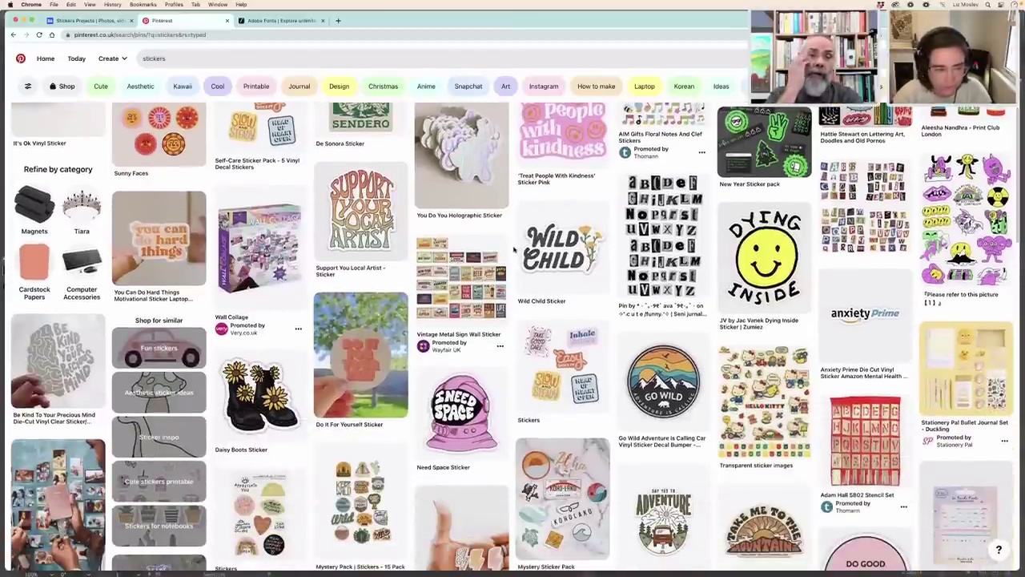
scroll(515, 250, down, 3)
scroll(515, 250, down, 2)
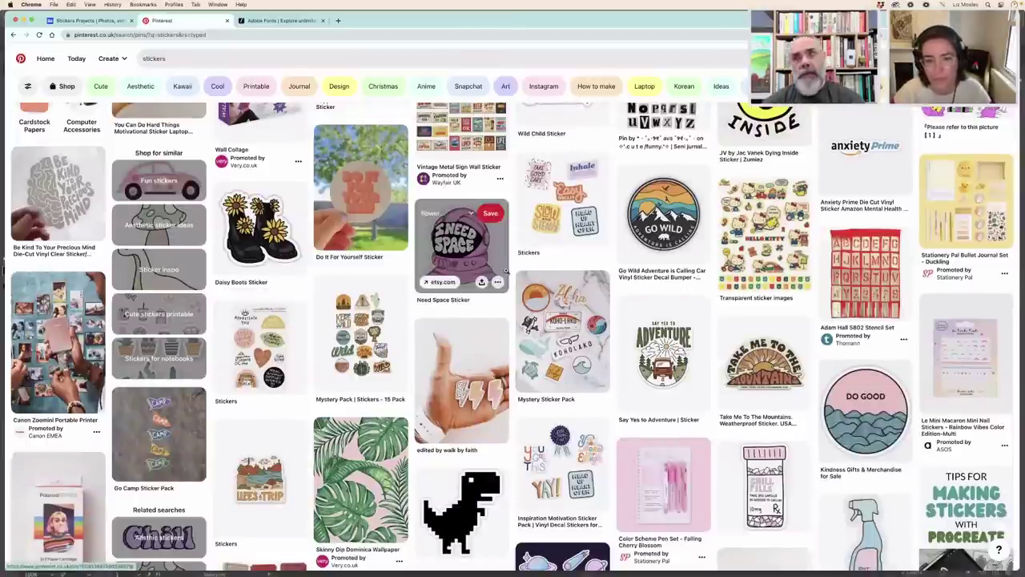
scroll(506, 271, down, 5)
scroll(506, 270, down, 7)
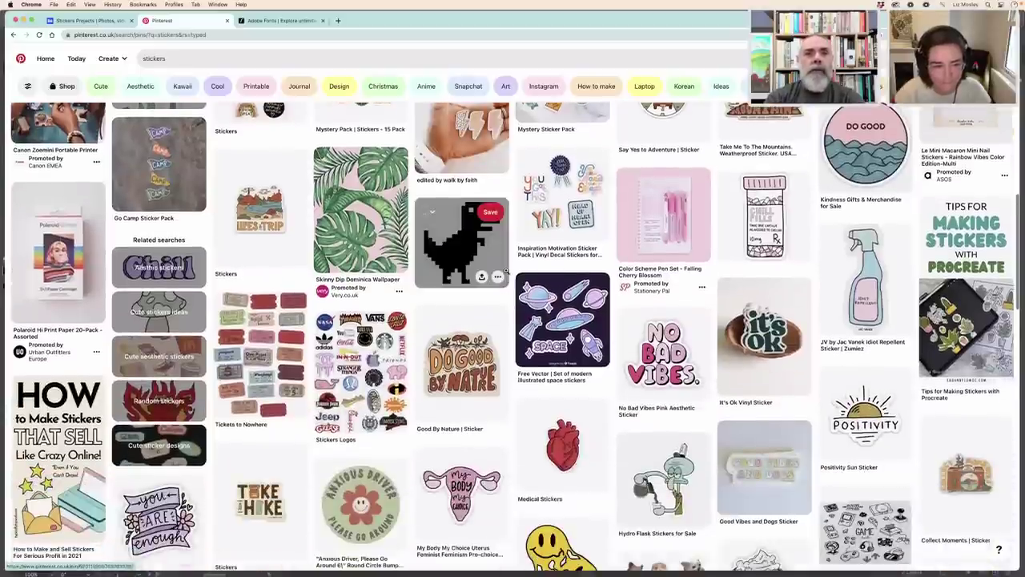
scroll(511, 275, down, 3)
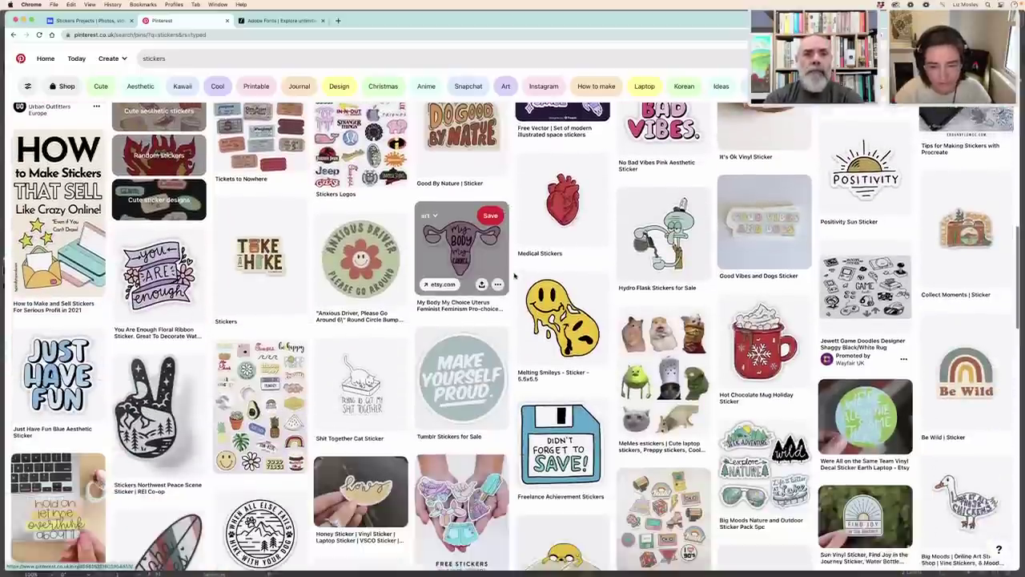
scroll(514, 274, up, 20)
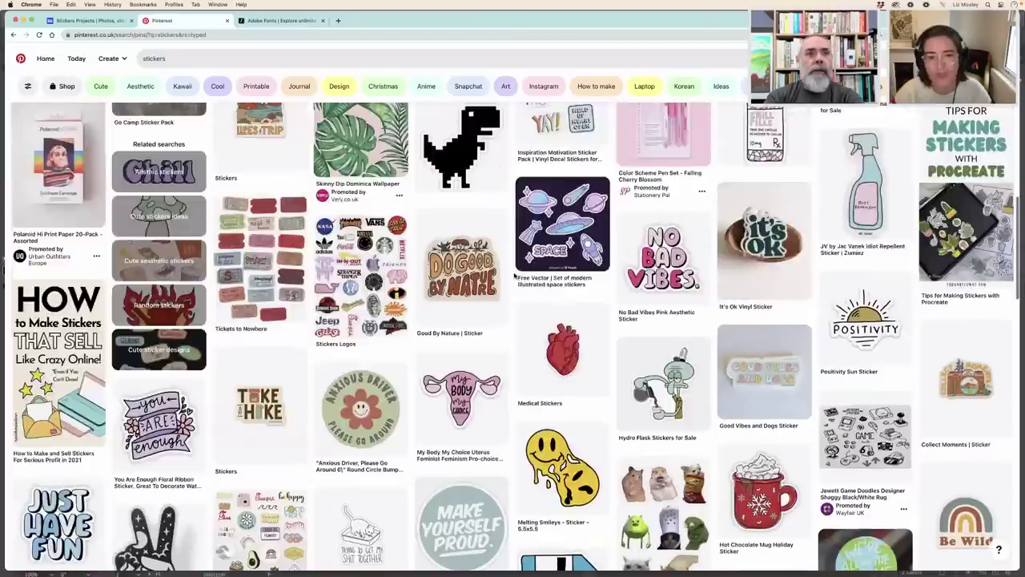
scroll(515, 275, up, 3)
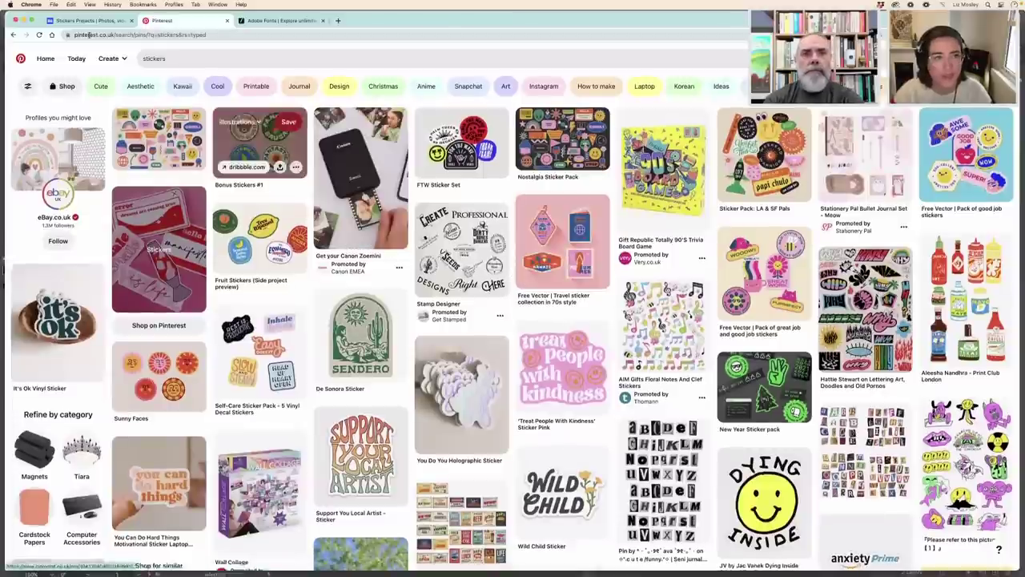
click(23, 18)
Dismiss Chrome's File menu and bring up Illustrator's File menu instead.
scroll(614, 222, right, 2)
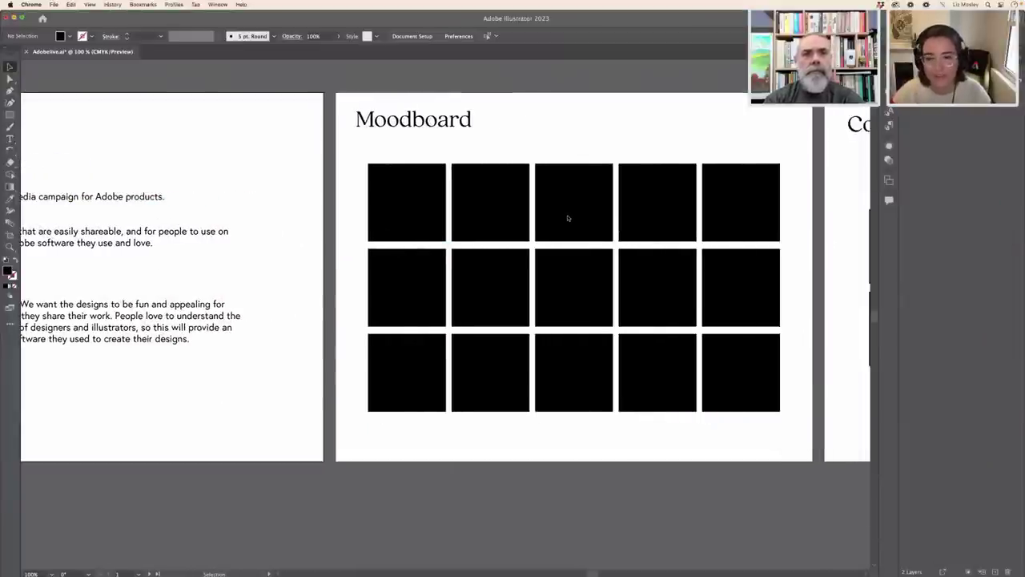
scroll(568, 217, right, 3)
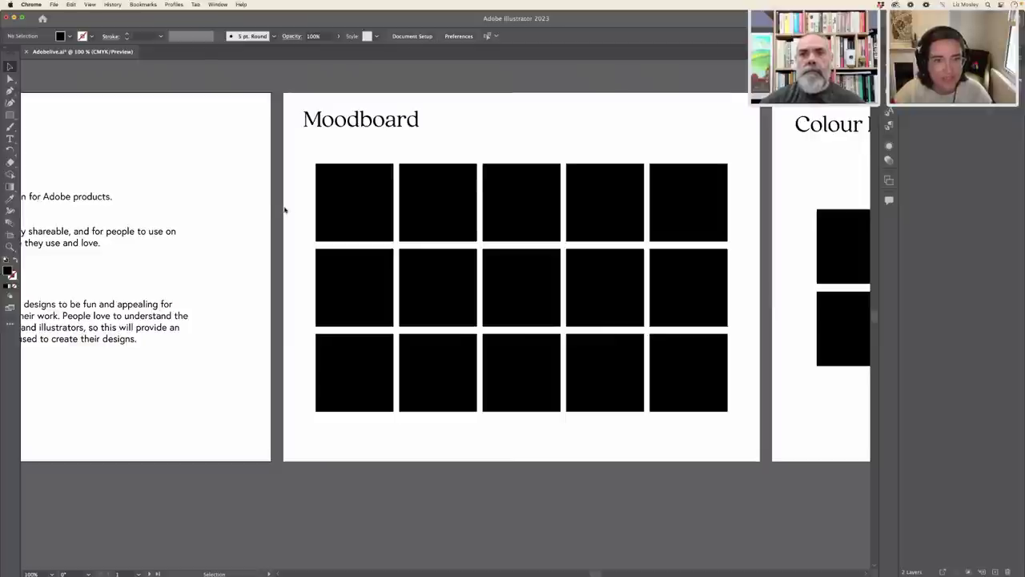
click(54, 5)
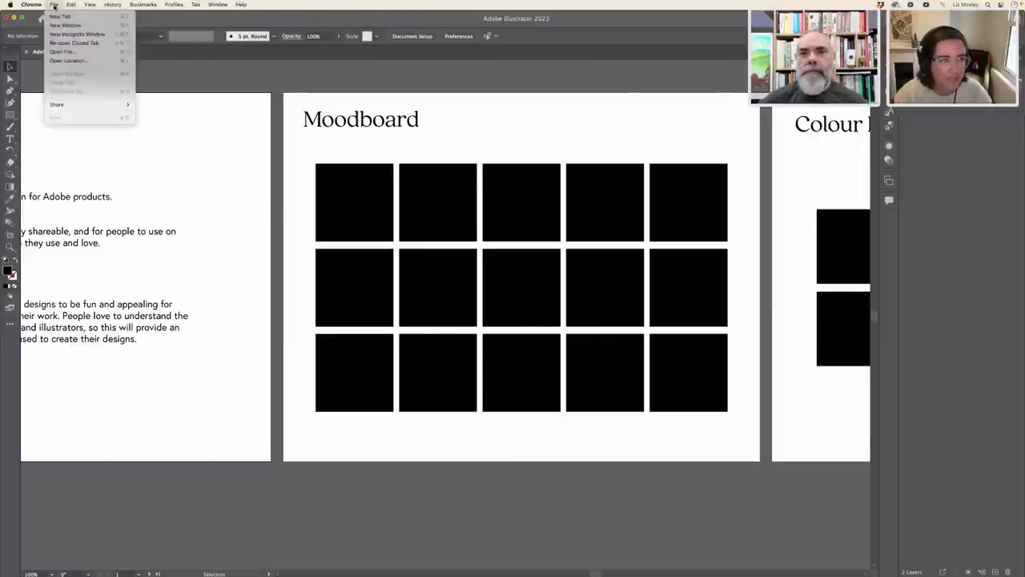
click(225, 97)
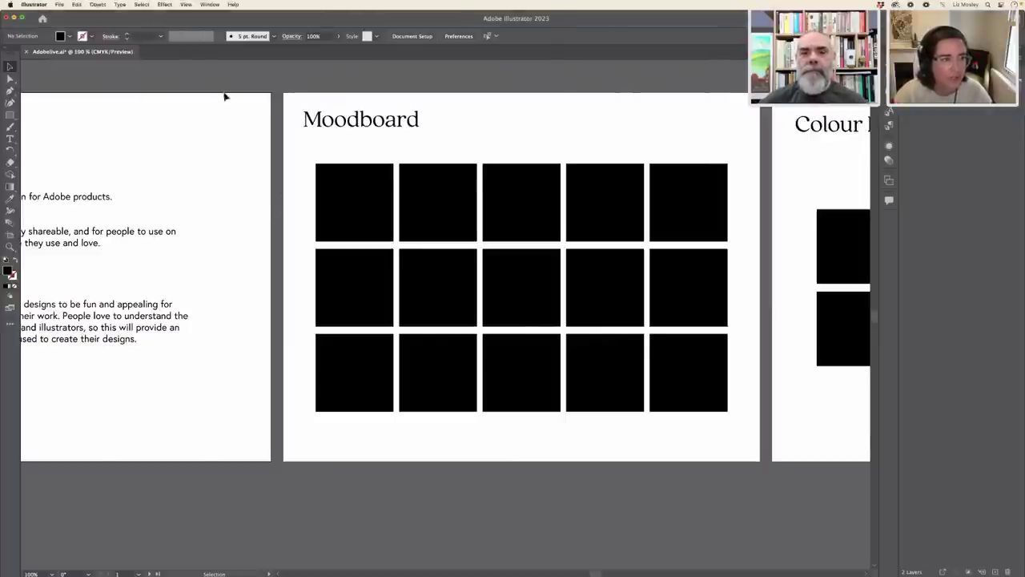
click(59, 5)
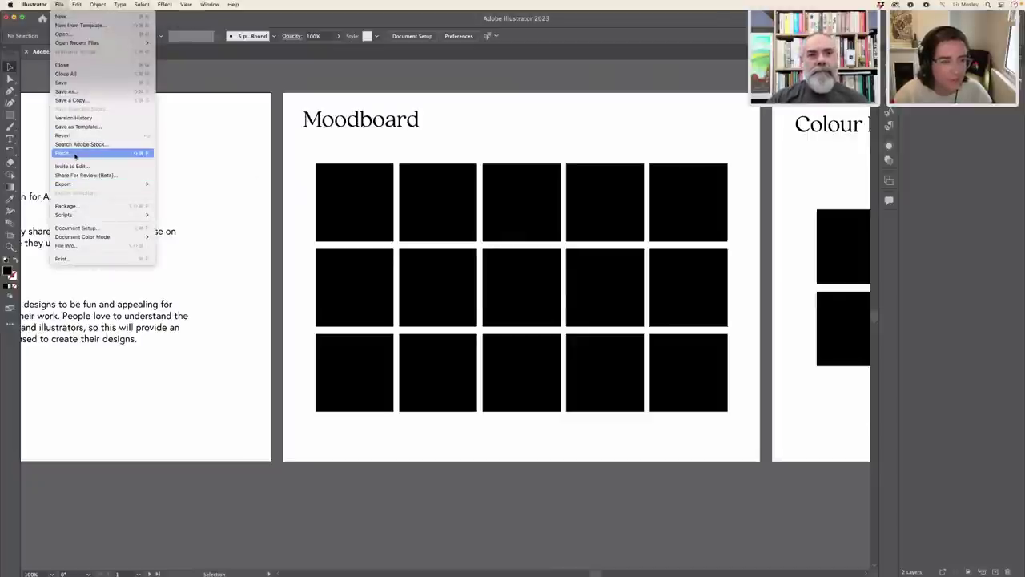
Place all 15 images from Desktop > Adobe Live Moodboard.
click(75, 153)
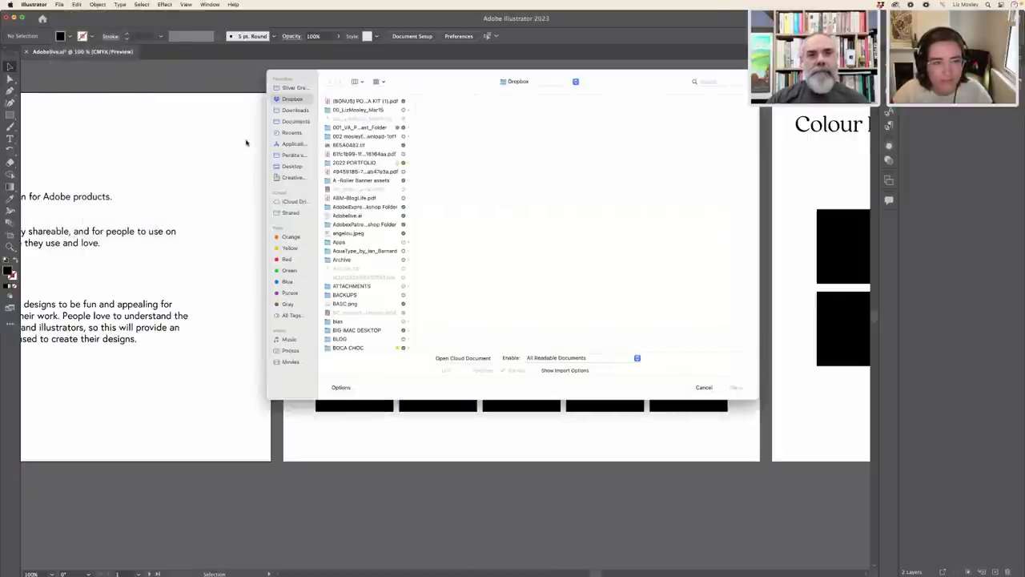
click(293, 165)
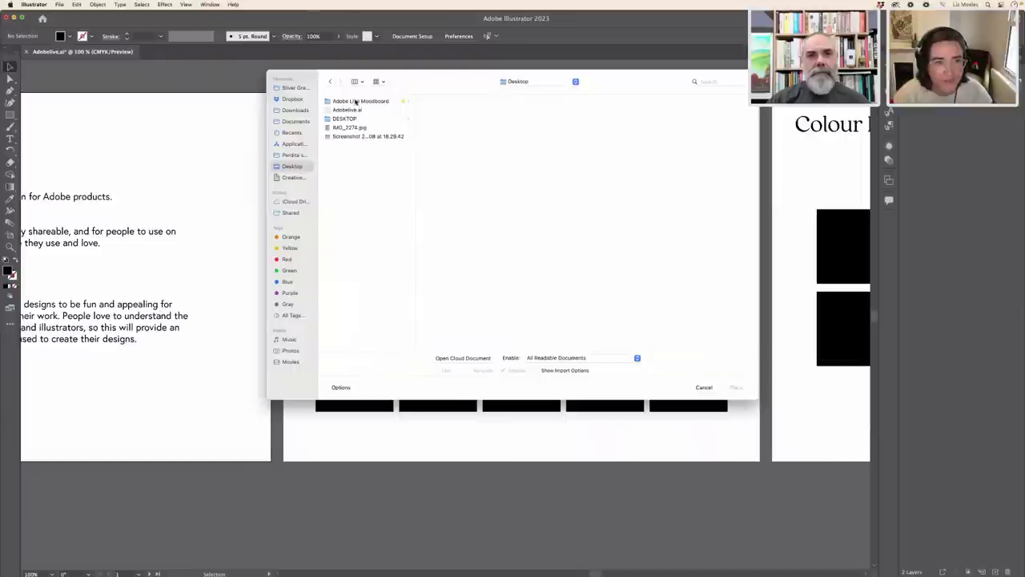
click(355, 101)
shift+click(456, 224)
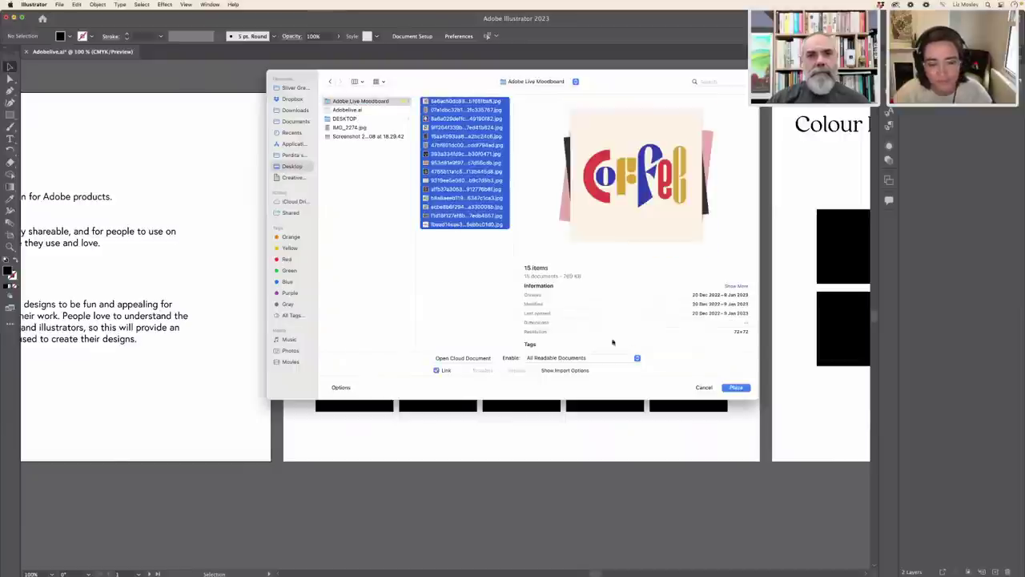
click(733, 387)
Drop each of the 15 images below the Moodboard artboard, then zoom out.
click(485, 443)
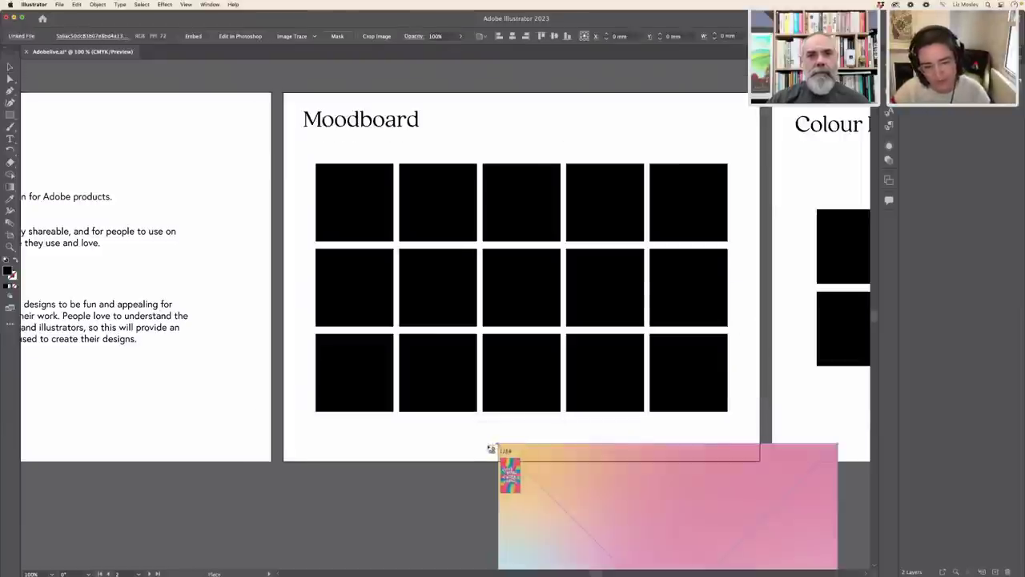
click(476, 449)
click(461, 448)
click(453, 449)
click(445, 449)
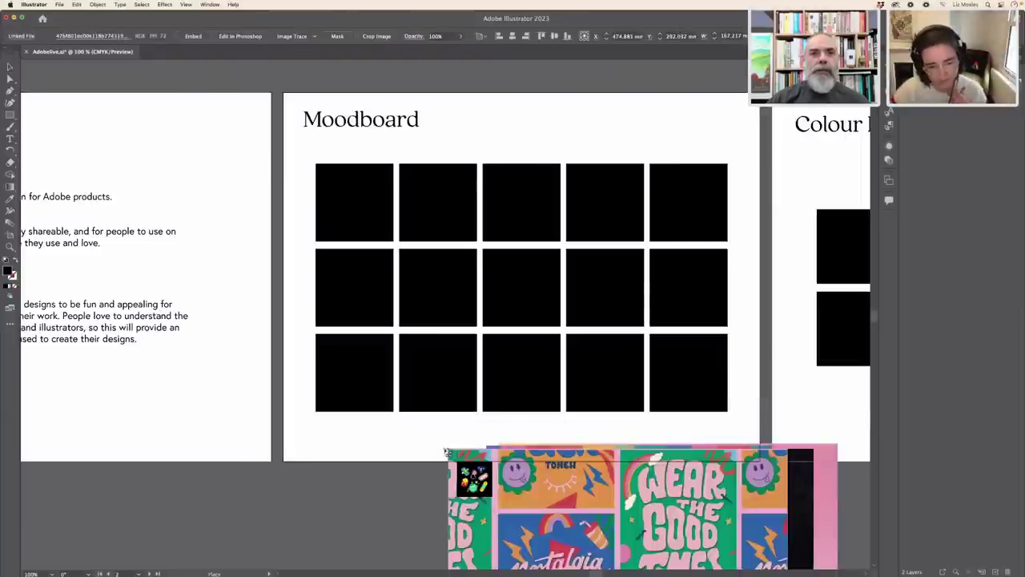
click(439, 450)
click(419, 444)
click(397, 436)
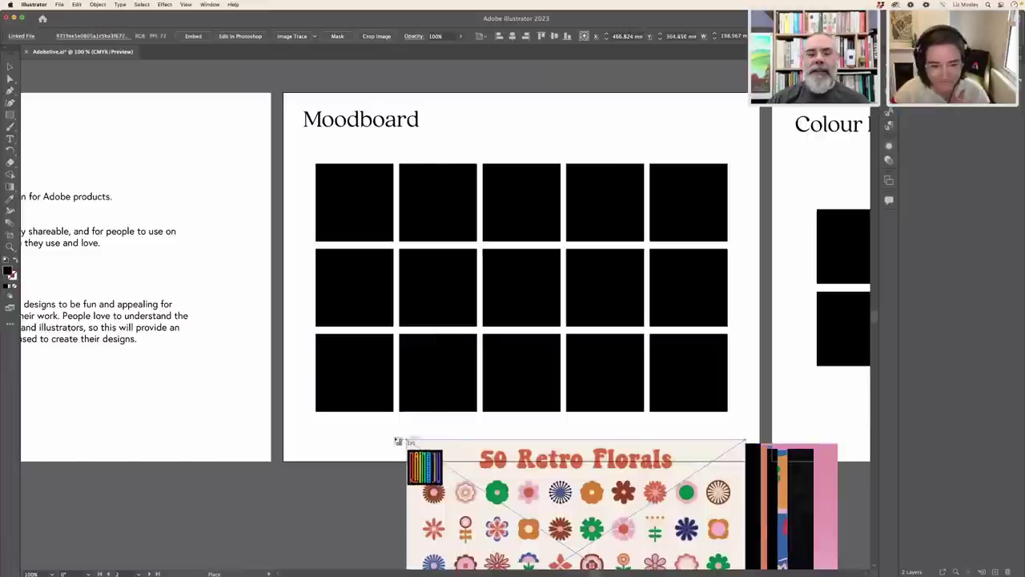
click(392, 437)
click(378, 437)
click(362, 436)
click(357, 436)
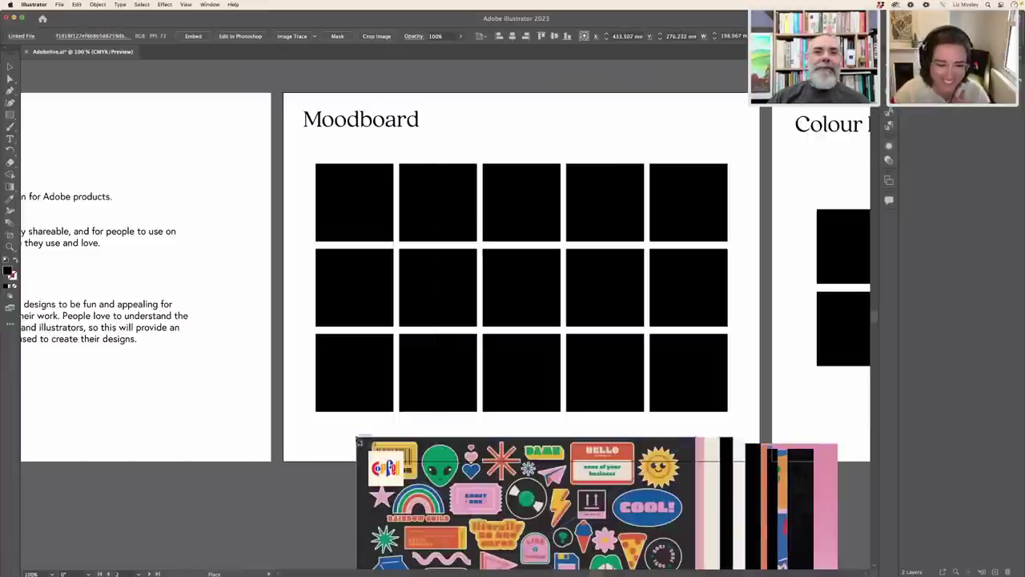
click(340, 437)
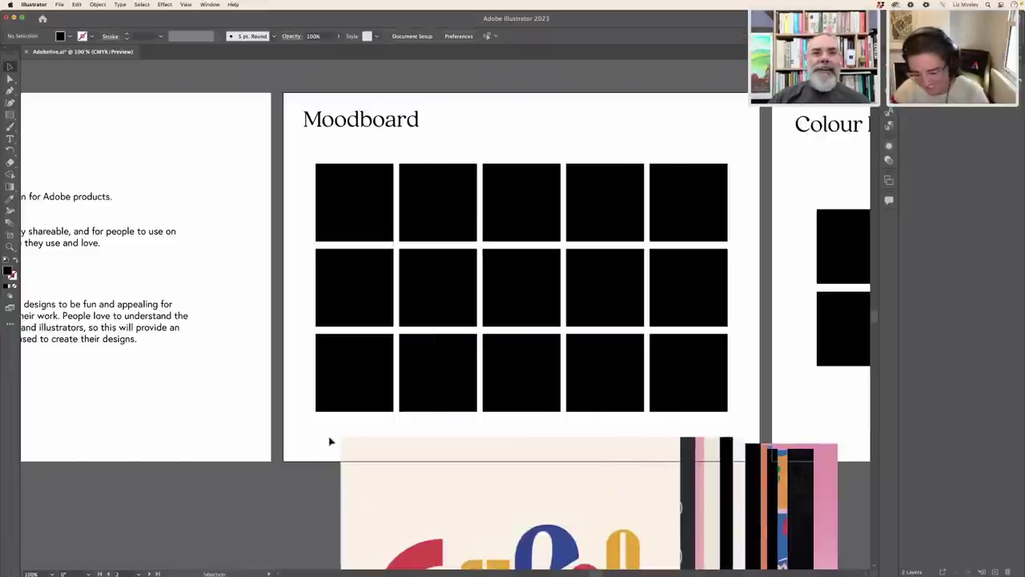
key(super+minus)
key(super+minus)
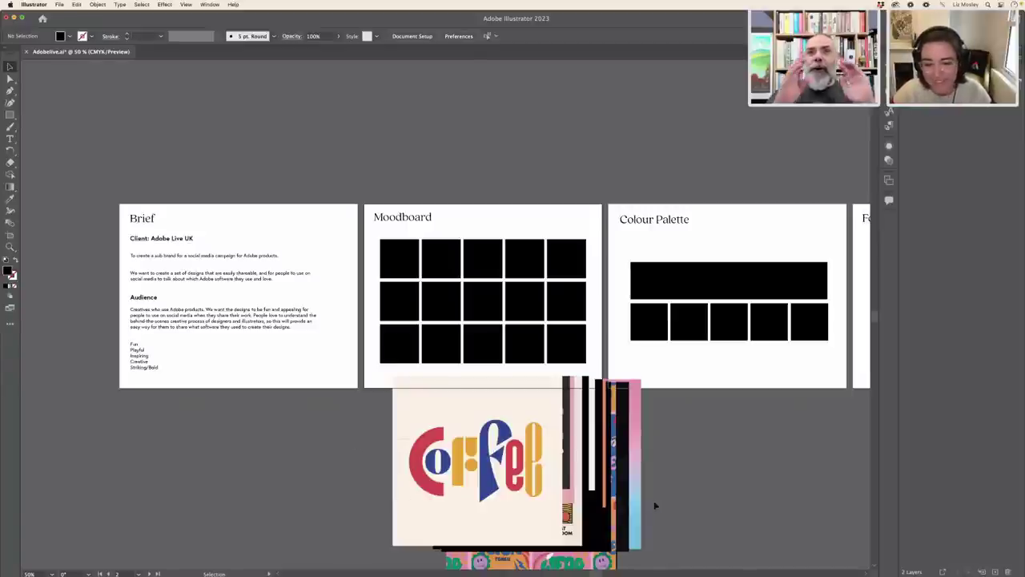
Select all placed images, scale the stack down by a corner, and deselect.
key(super+a)
drag(643, 376, 532, 395)
click(641, 449)
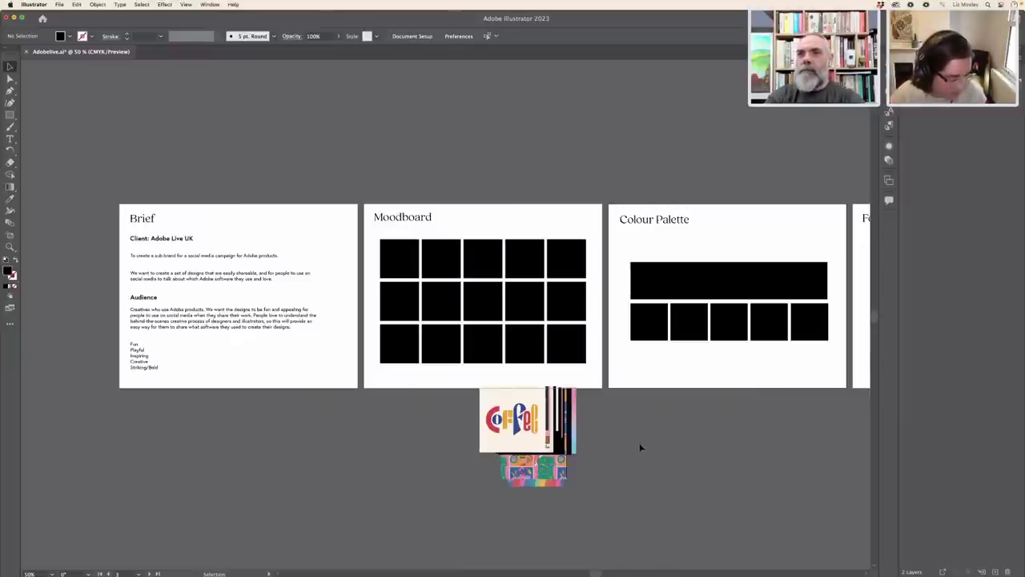
Spread out Coffee, stickers, pink badges, Trying Times, RAINBOW, pattern, emoji and sticker images.
drag(513, 418, 422, 418)
drag(502, 418, 619, 420)
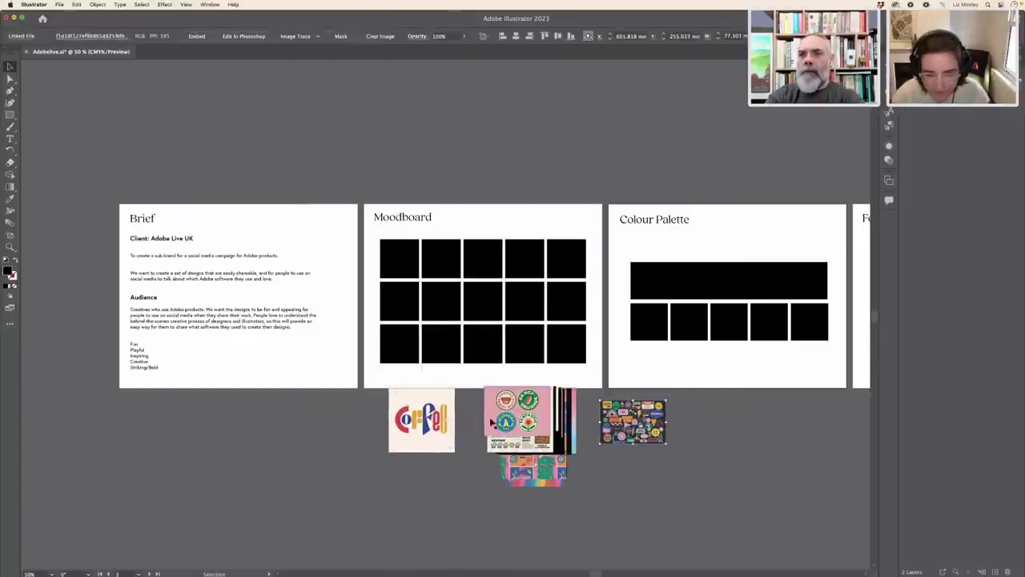
drag(492, 422, 305, 432)
drag(490, 432, 411, 506)
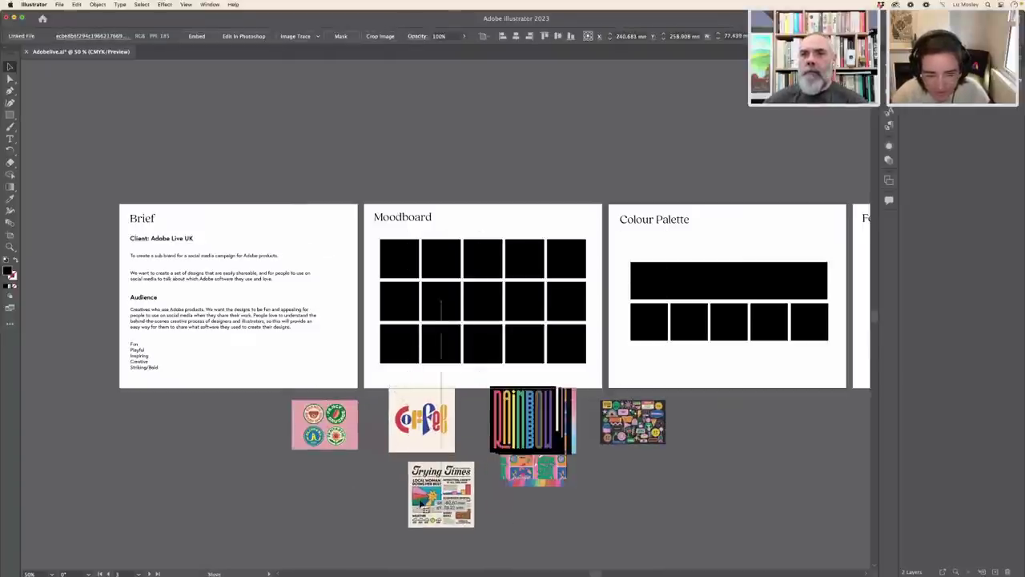
drag(532, 421, 635, 489)
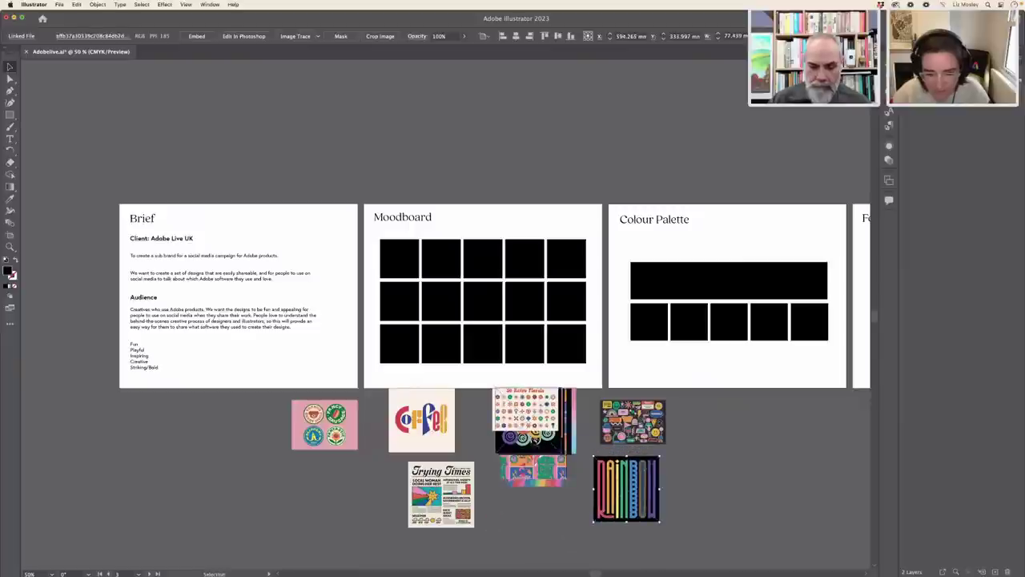
drag(525, 410, 431, 468)
drag(356, 480, 362, 482)
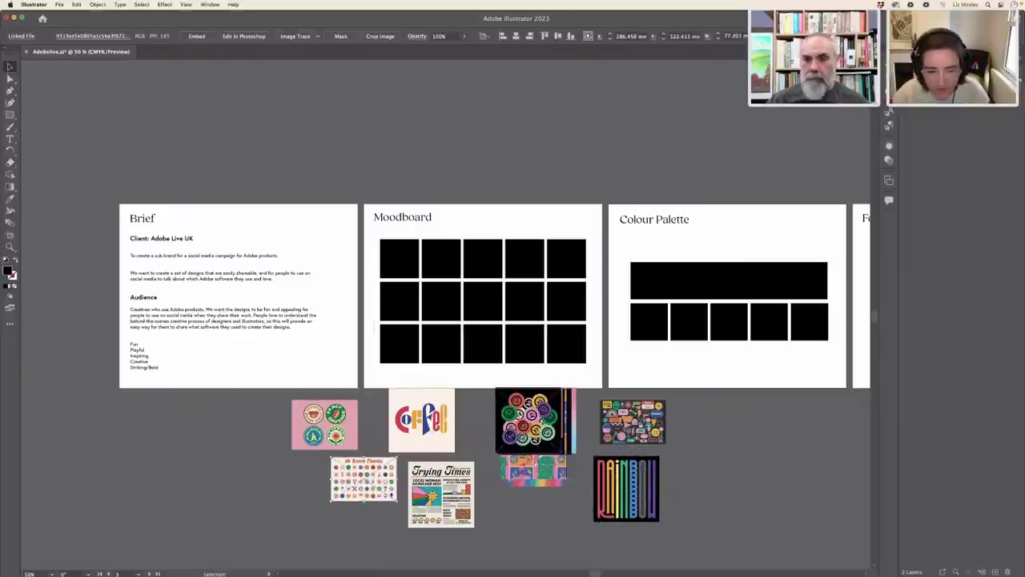
drag(529, 421, 692, 443)
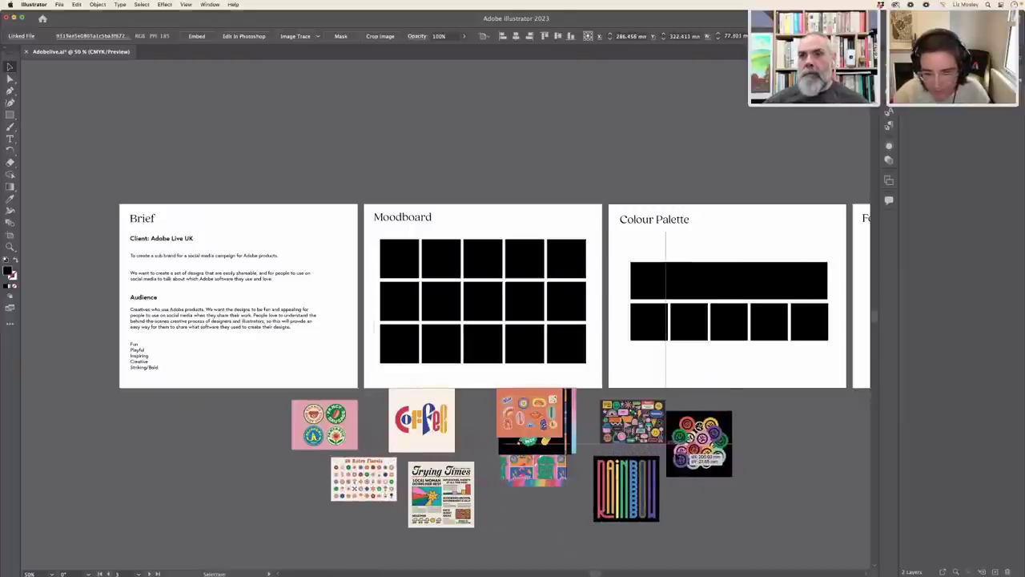
drag(543, 436, 541, 521)
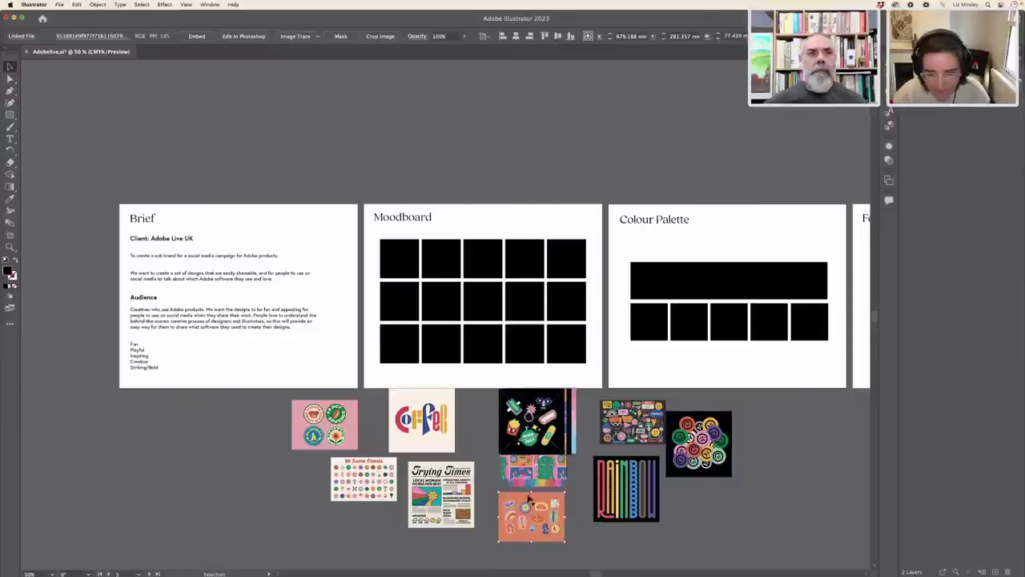
drag(532, 425, 290, 483)
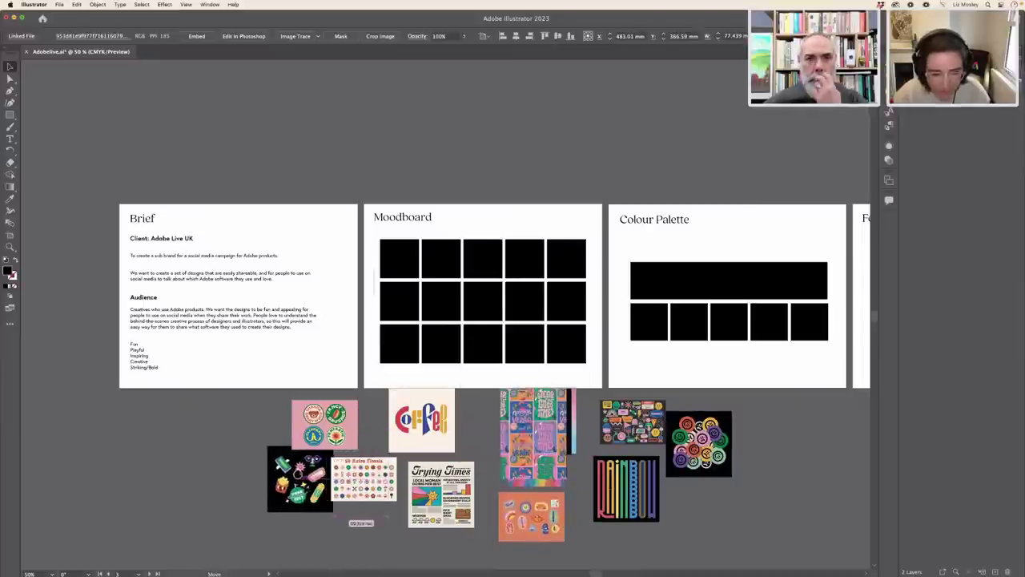
drag(520, 448, 752, 491)
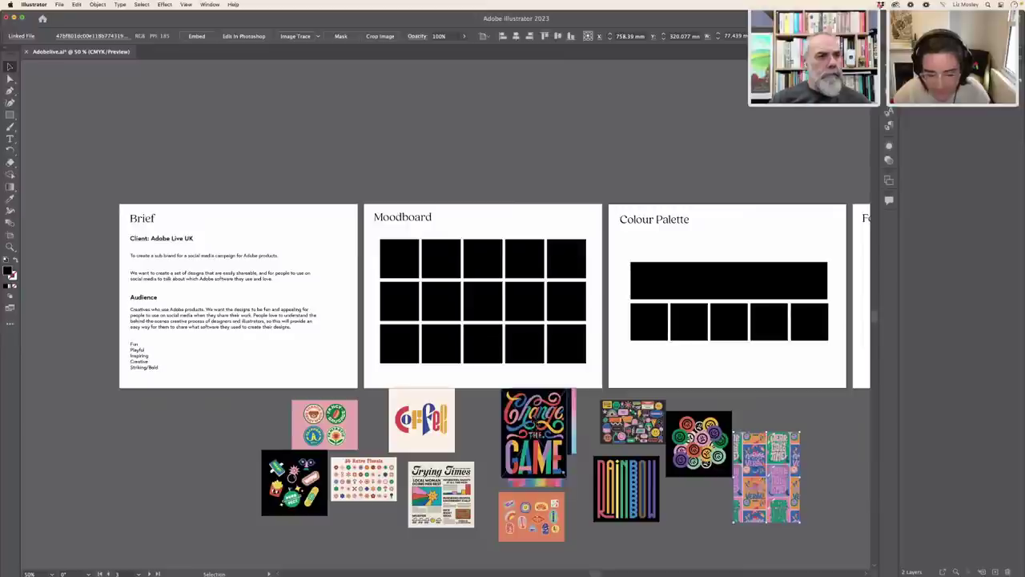
Put Change the Game on the Moodboard, zoom in, and pull out Bauhaus, rainbow O and kindness.
drag(534, 433, 482, 356)
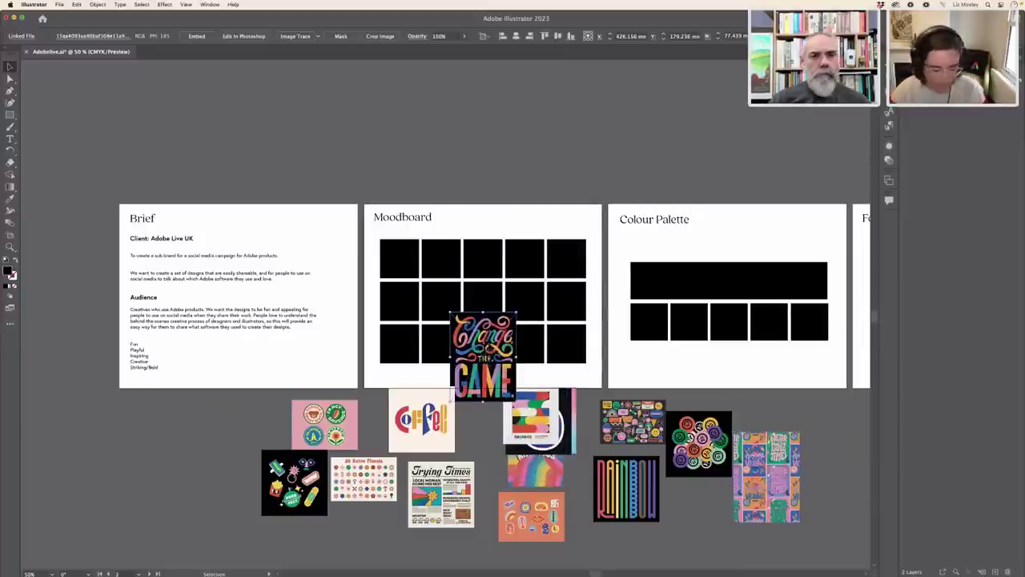
key(super+equal)
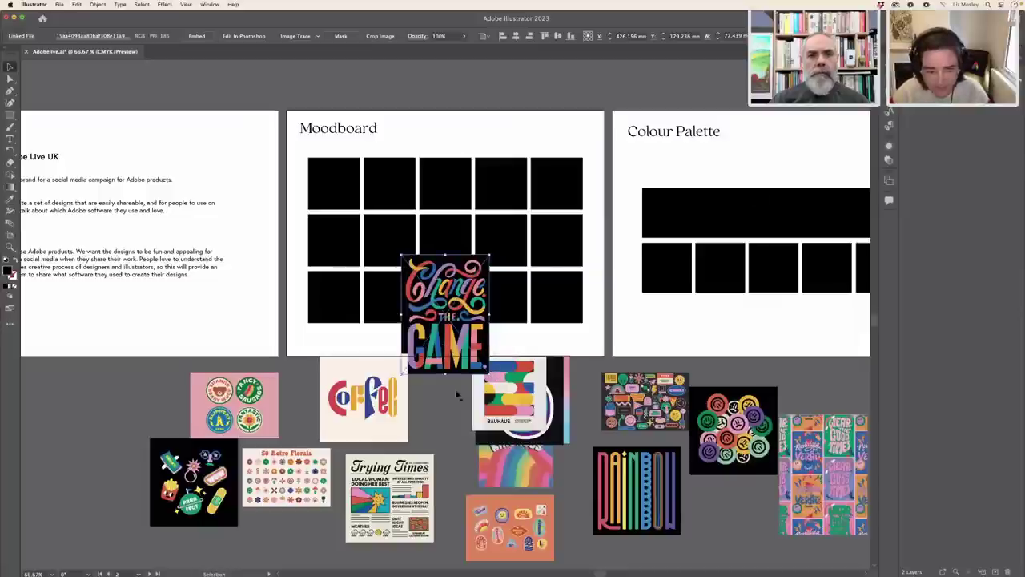
drag(524, 421, 740, 534)
drag(513, 418, 636, 332)
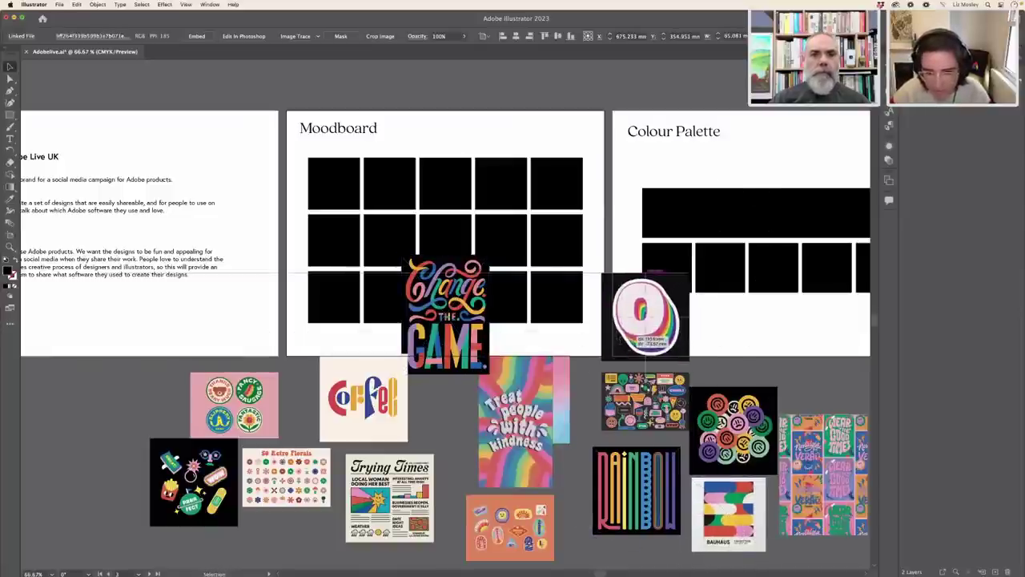
drag(546, 451, 591, 427)
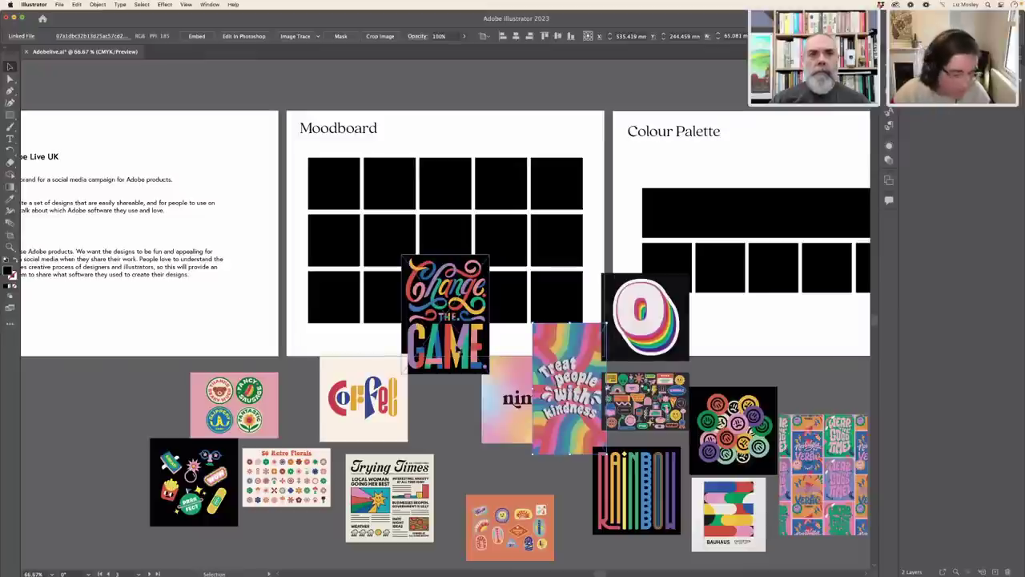
Move the nimo image onto the Moodboard grid and shrink it to one cell.
click(500, 413)
drag(500, 413, 326, 271)
drag(397, 301, 361, 267)
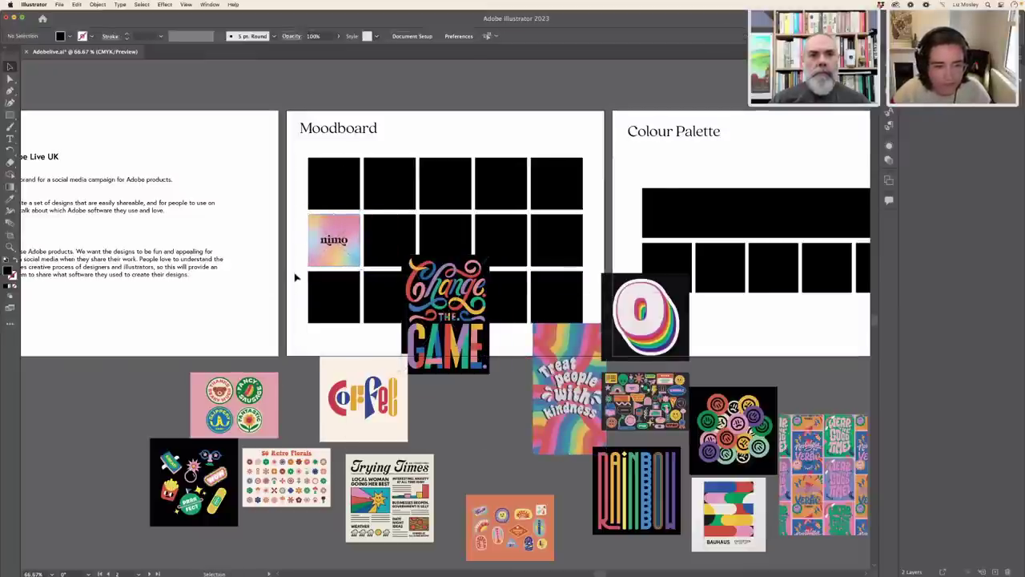
Move Change the Game onto the grid, shrink it to cell size and align it.
drag(462, 349, 437, 294)
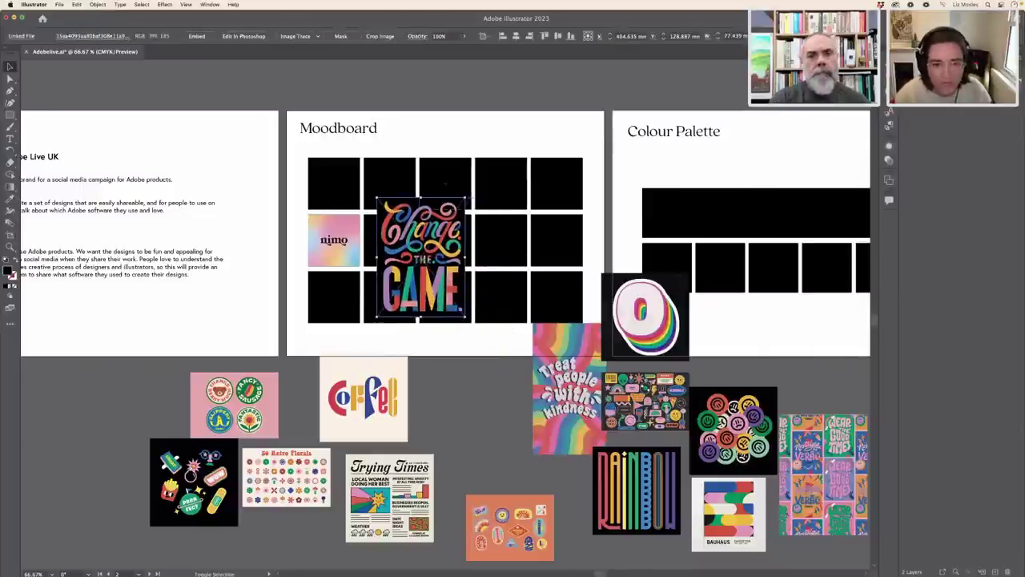
drag(466, 197, 433, 235)
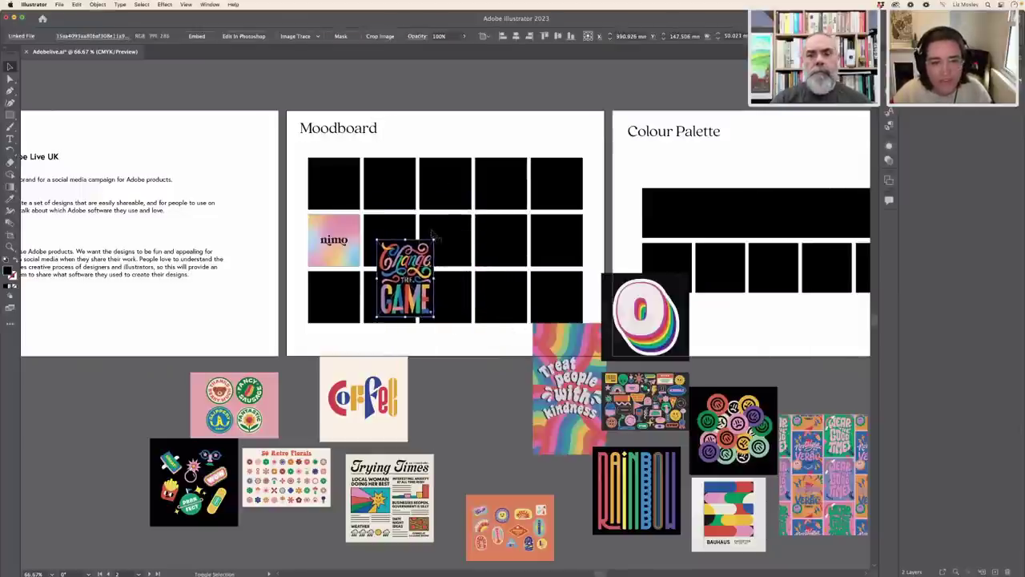
drag(410, 294, 450, 257)
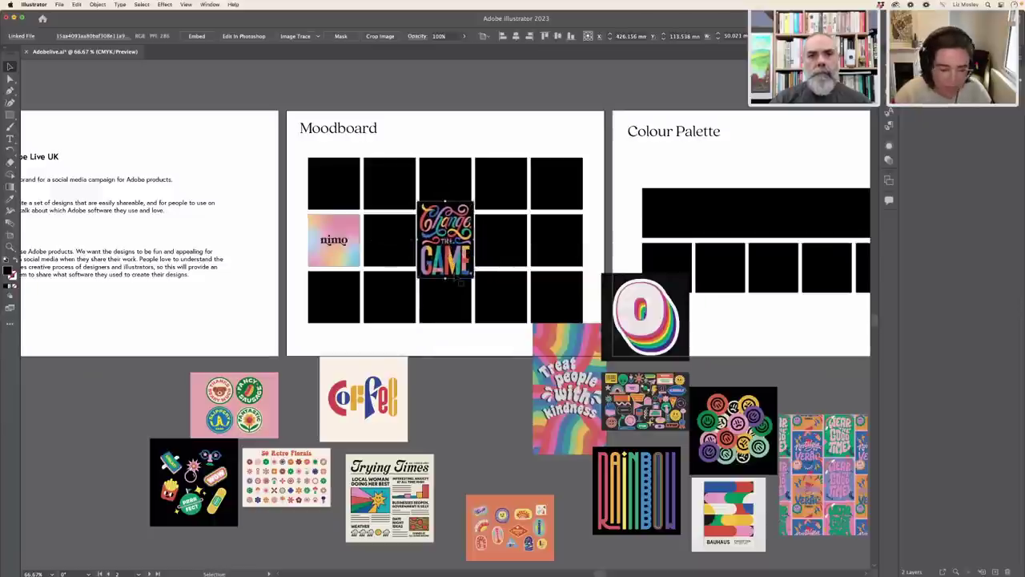
Send Change the Game behind its black square and make a clipping mask from both.
key(super+bracketleft)
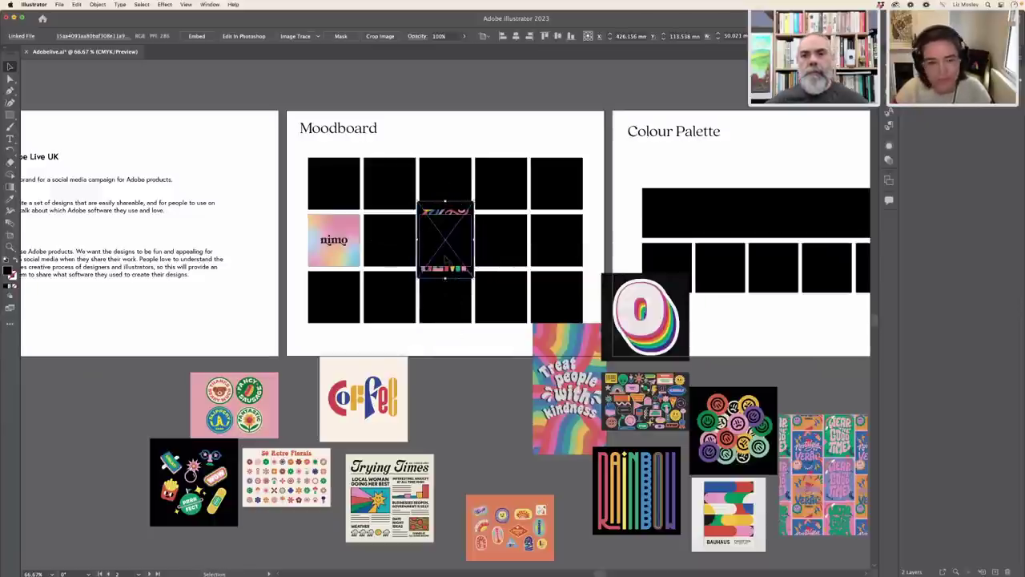
click(451, 350)
click(444, 242)
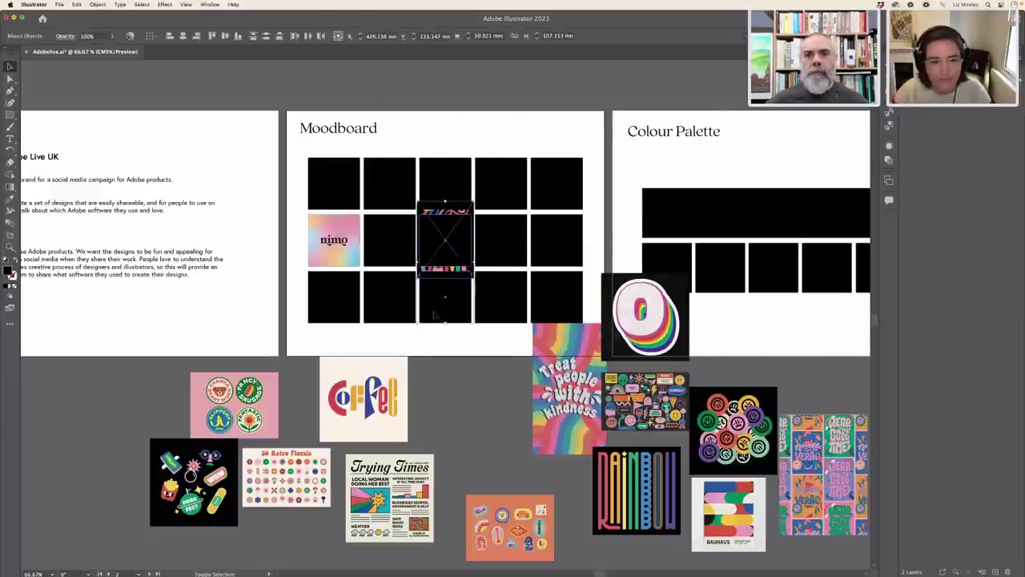
click(96, 5)
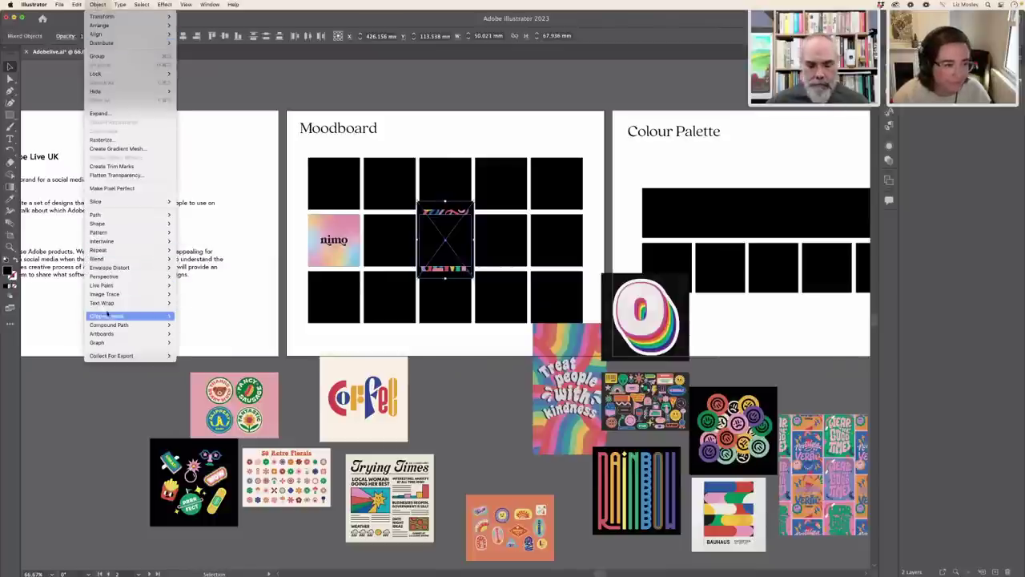
mouse_move(108, 316)
click(183, 317)
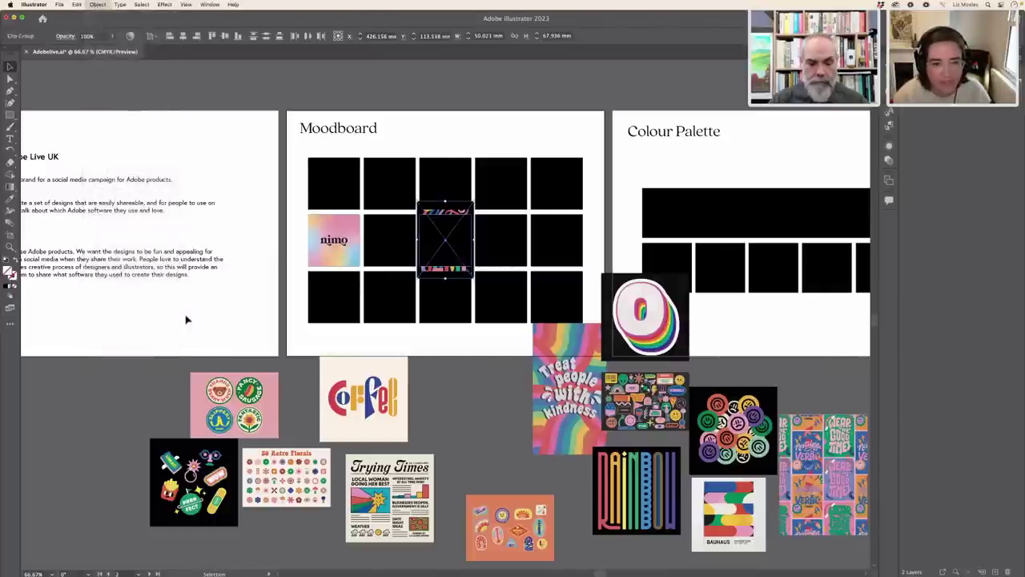
click(441, 345)
scroll(458, 266, up, 1)
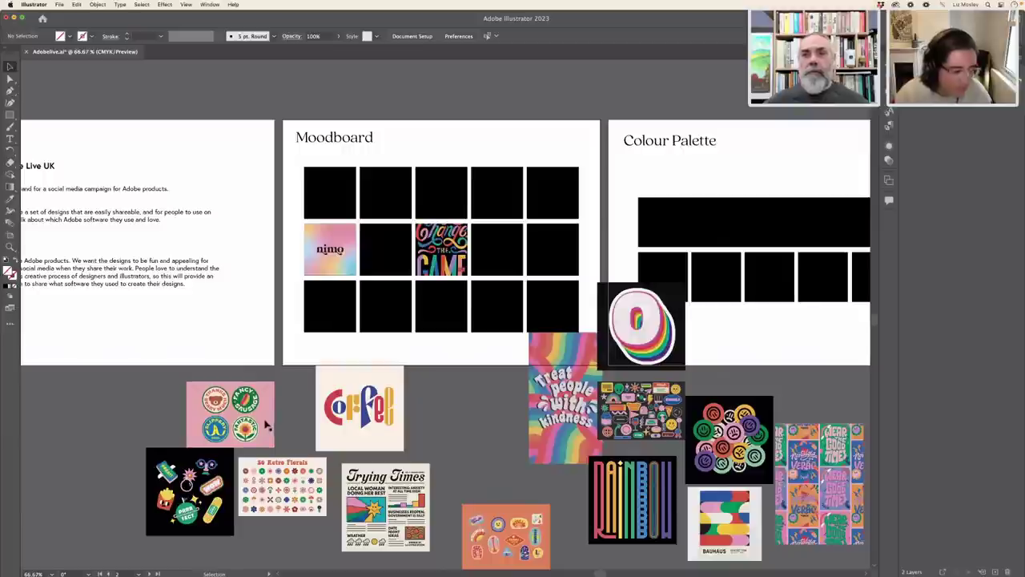
Move the pink sticker sheet to a top-row cell and clip it to its black square.
drag(258, 428, 466, 206)
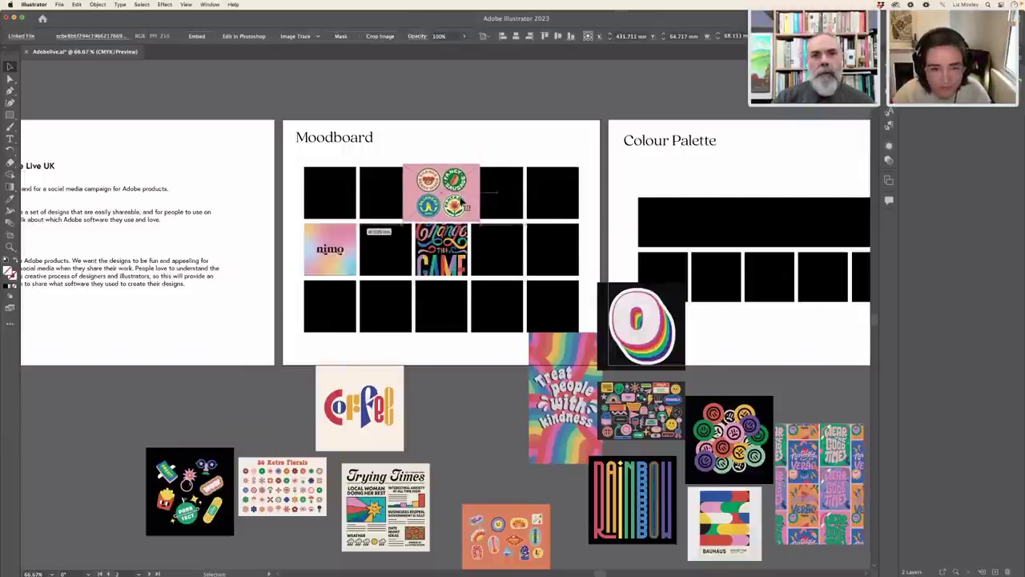
key(super+bracketleft)
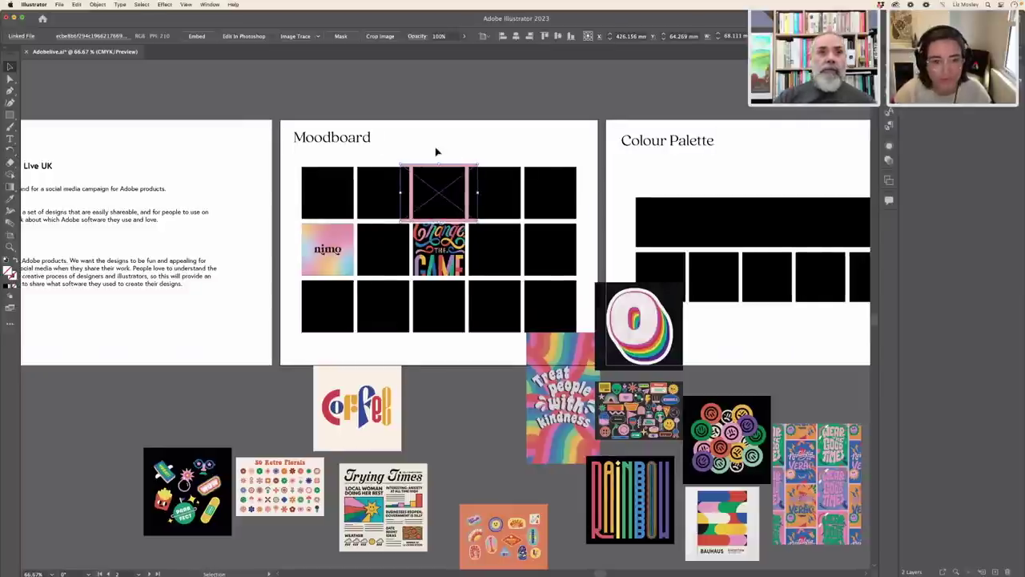
click(430, 151)
drag(430, 151, 442, 182)
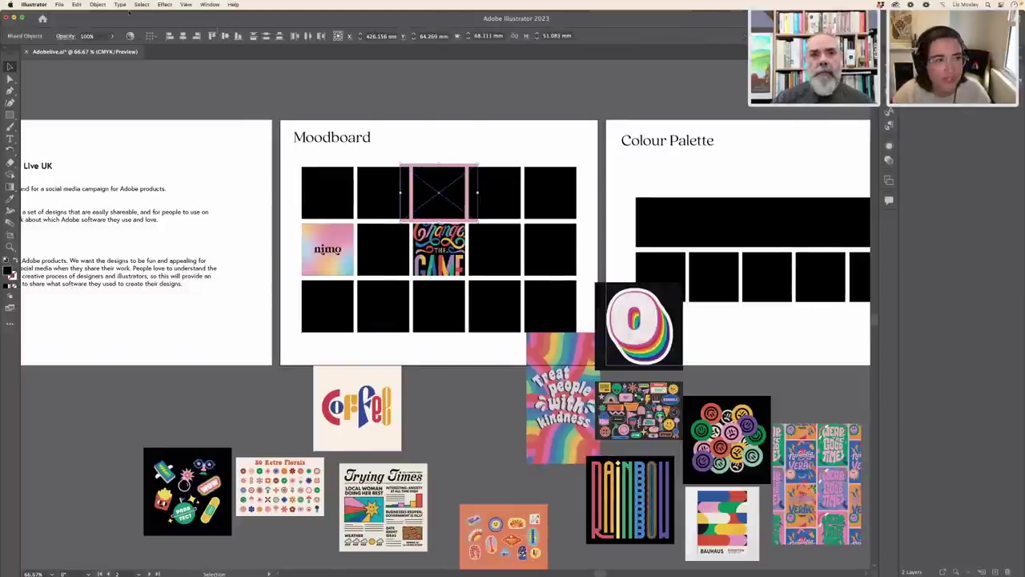
click(96, 6)
mouse_move(120, 316)
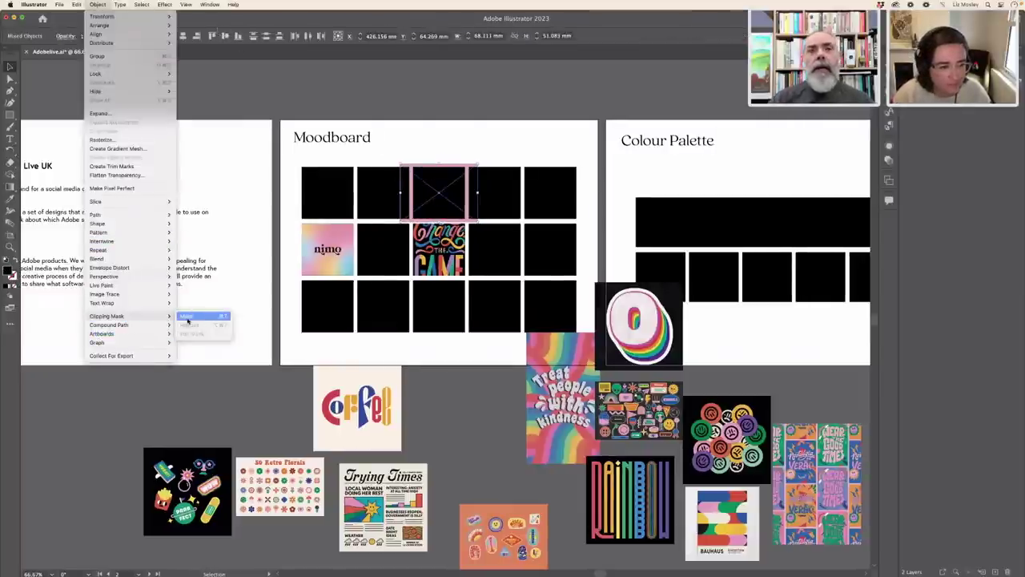
click(200, 320)
click(475, 159)
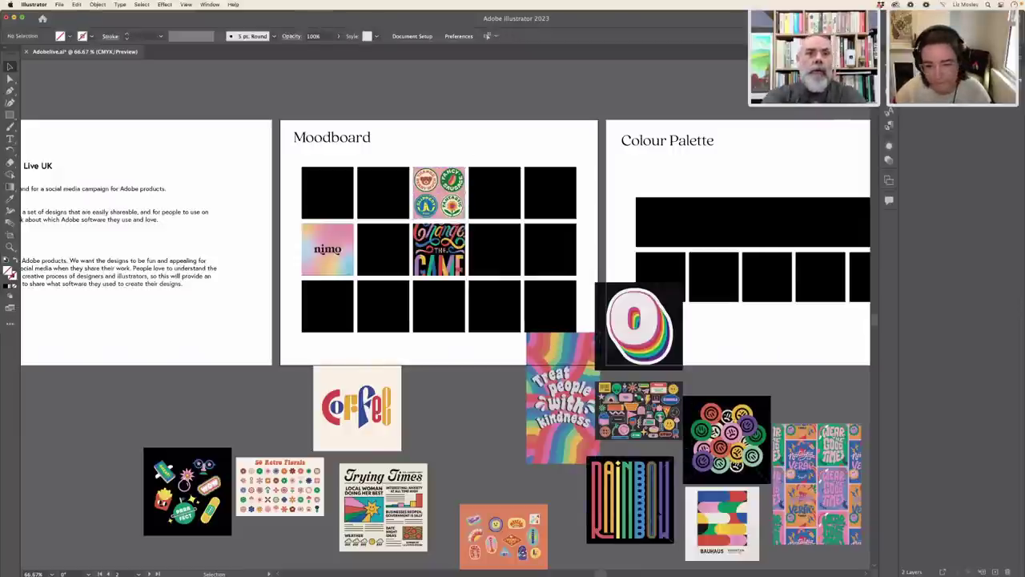
Drag the RAINBOW and Treat people with kindness images onto the grid's top row.
drag(632, 500, 522, 217)
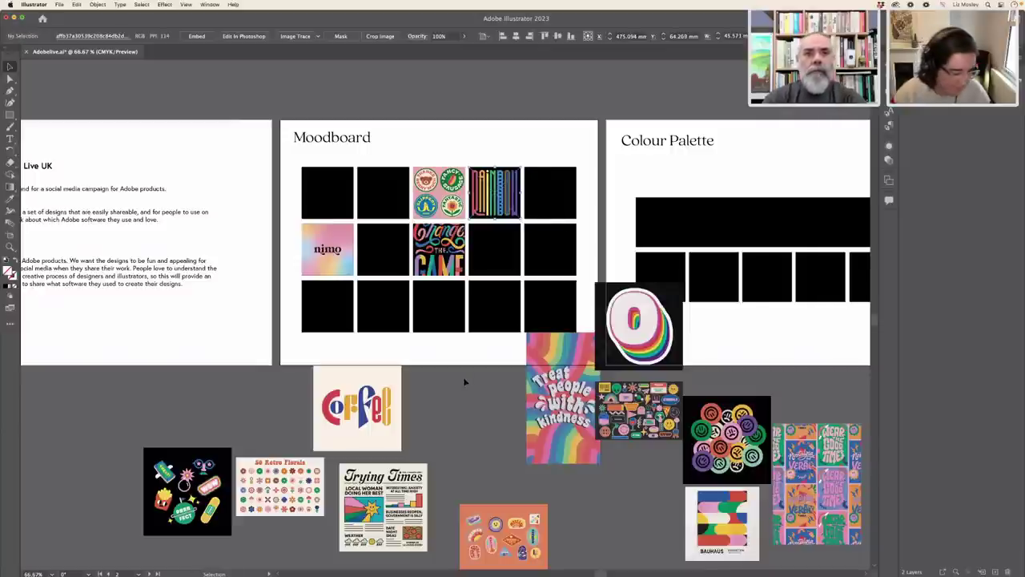
click(532, 433)
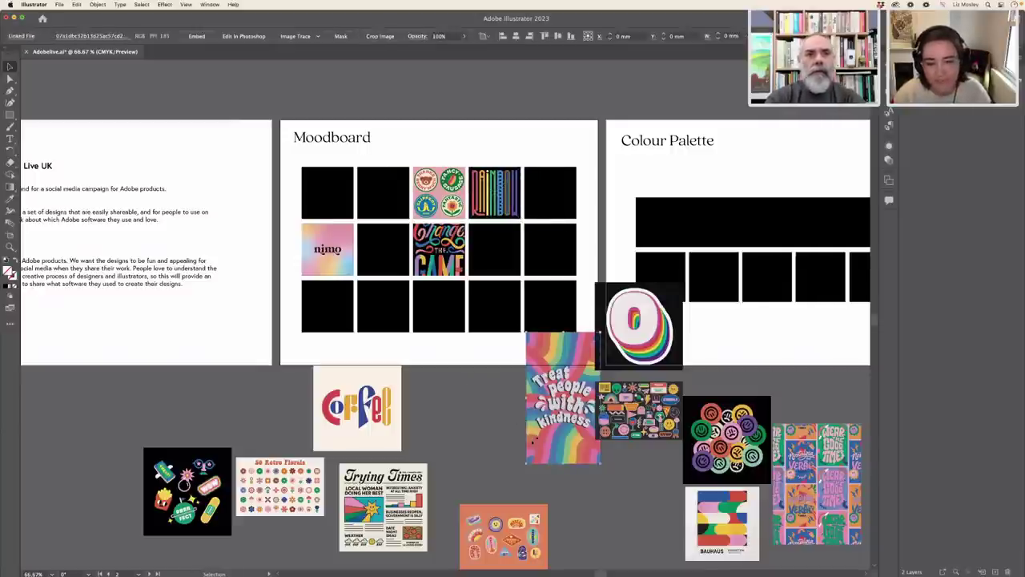
drag(544, 466, 563, 218)
Position the kindness image top-right, send it backward, and clip it to its black square.
drag(565, 221, 590, 220)
click(590, 196)
click(566, 204)
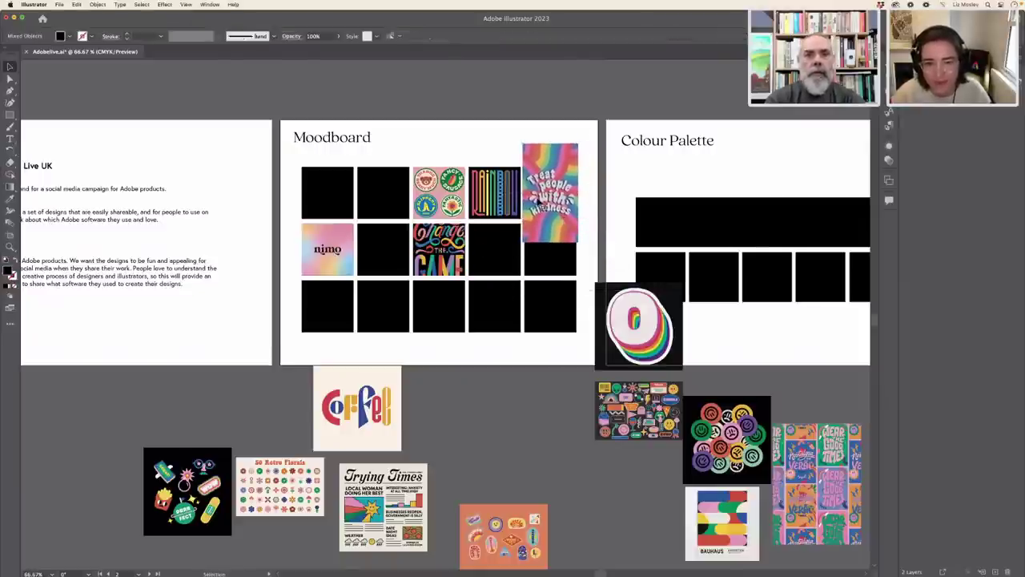
click(570, 163)
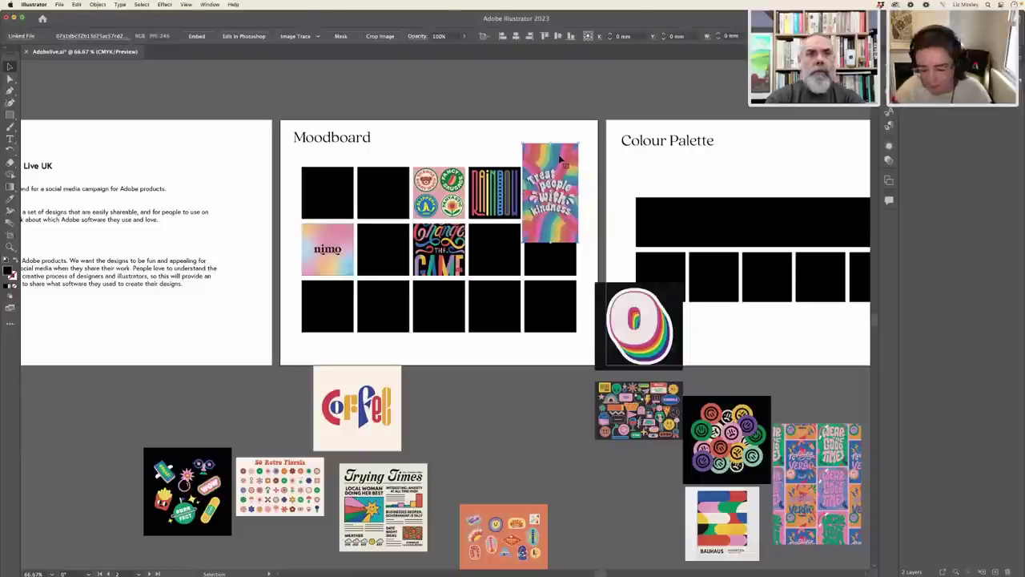
key(super+bracketleft)
click(561, 199)
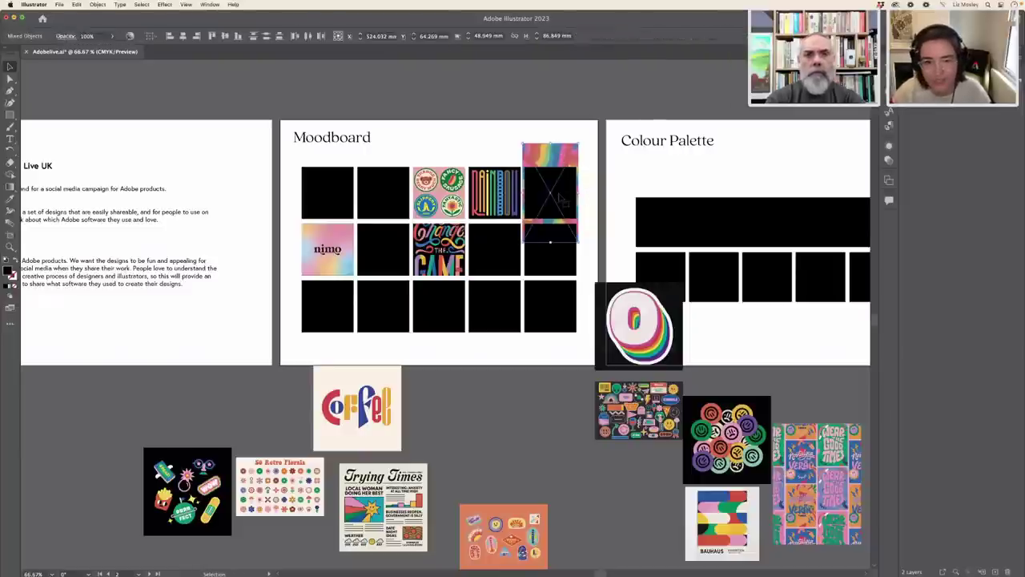
click(97, 5)
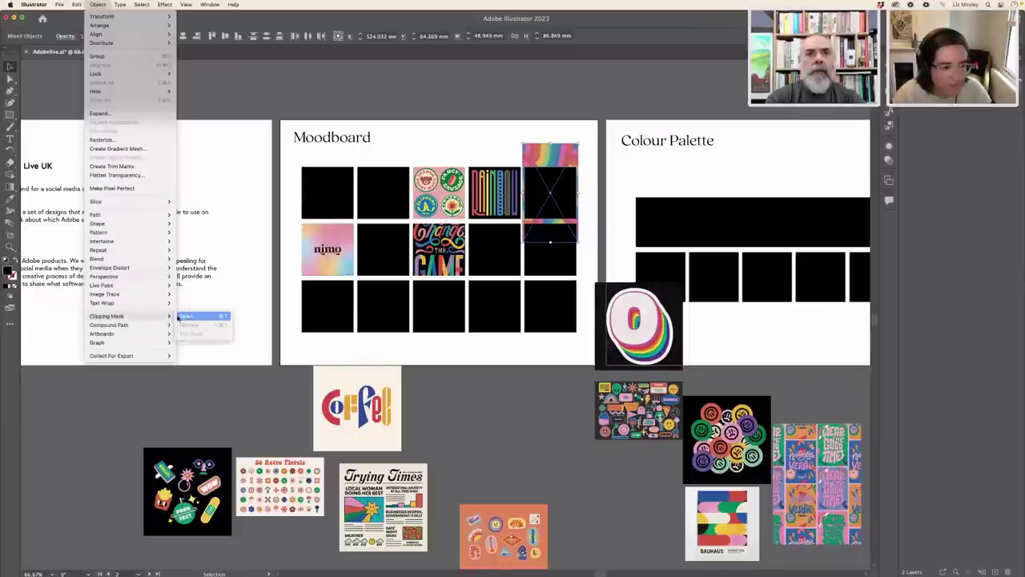
click(192, 316)
click(522, 343)
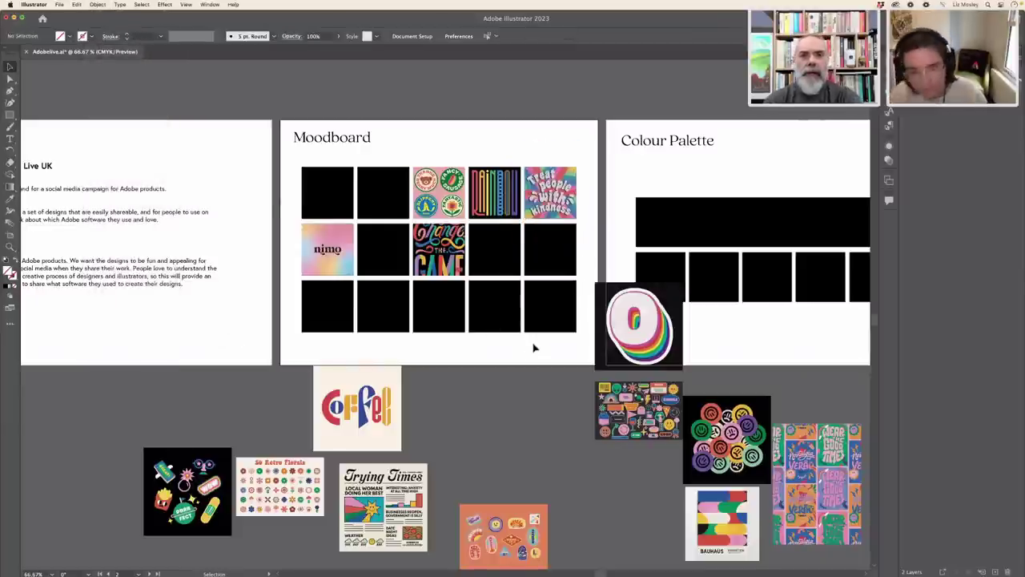
Place the rainbow O sticker, Coffee image and Trying Times image into the Moodboard grid.
drag(644, 356, 521, 340)
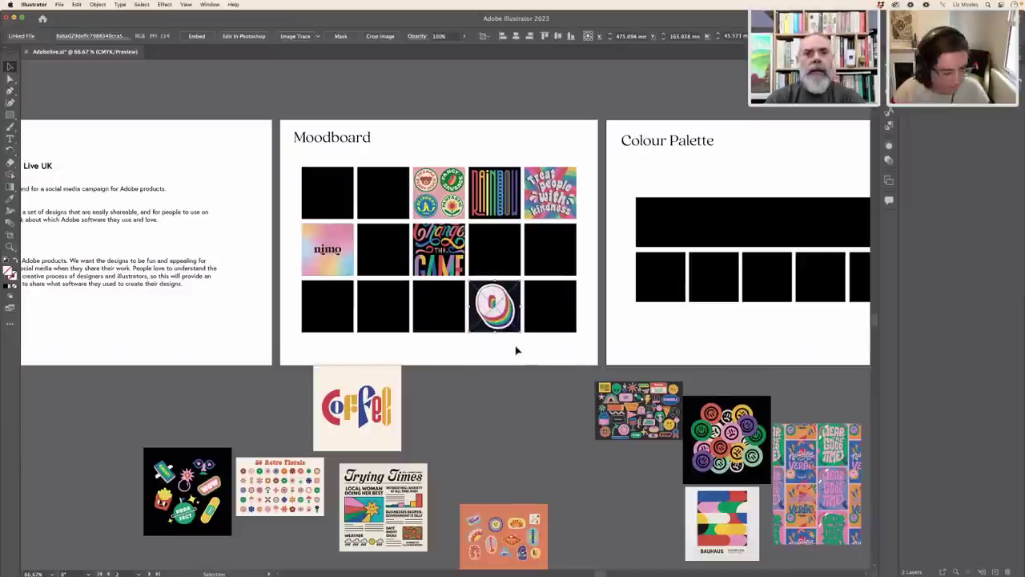
click(516, 350)
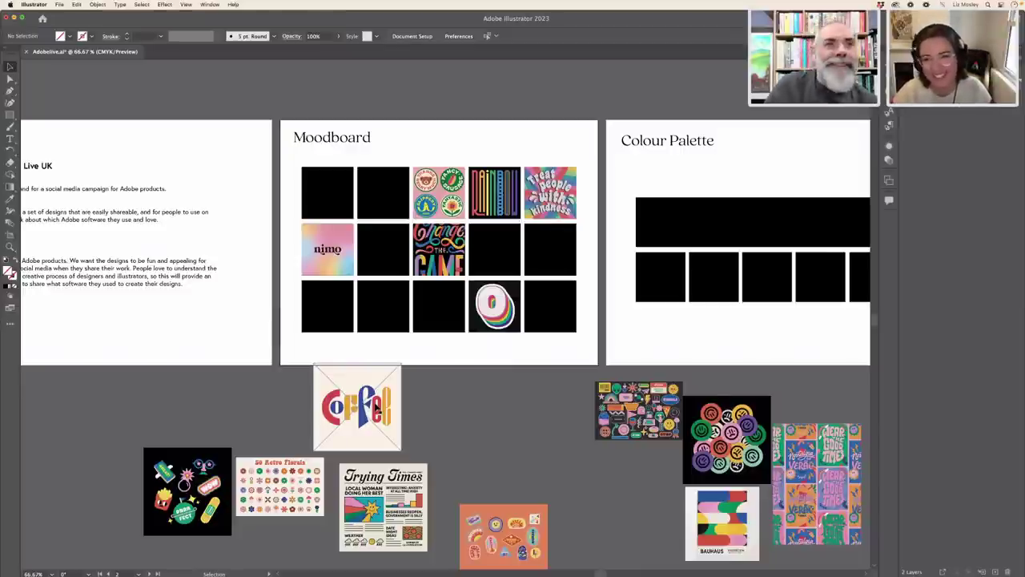
drag(376, 408, 353, 218)
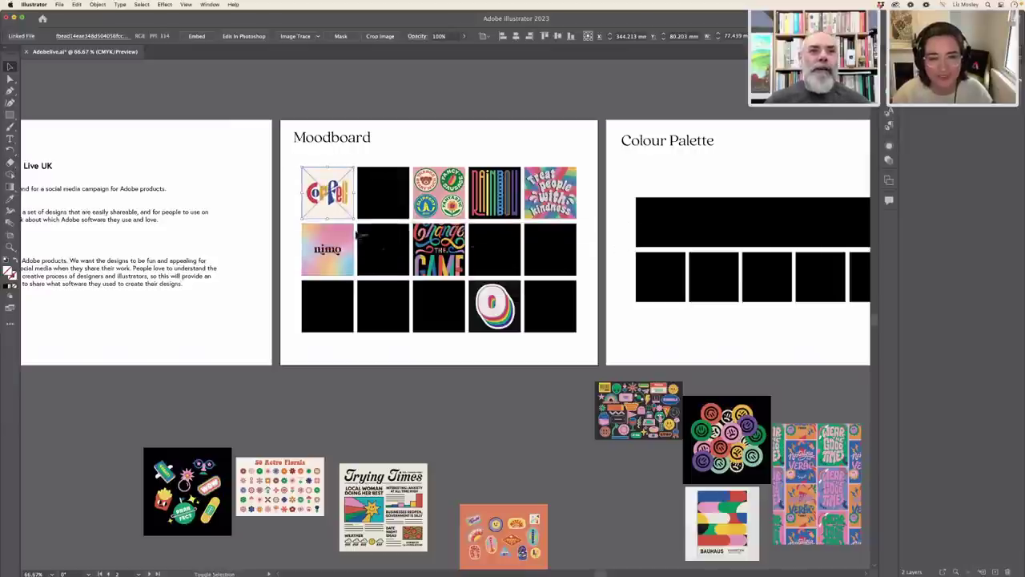
click(437, 361)
drag(428, 466, 467, 348)
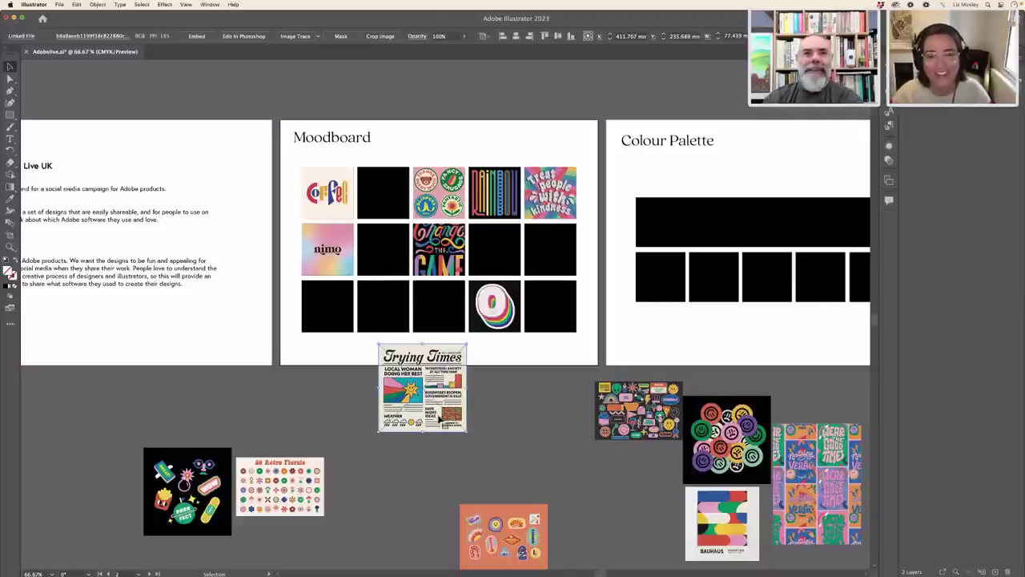
drag(441, 418, 470, 276)
click(517, 371)
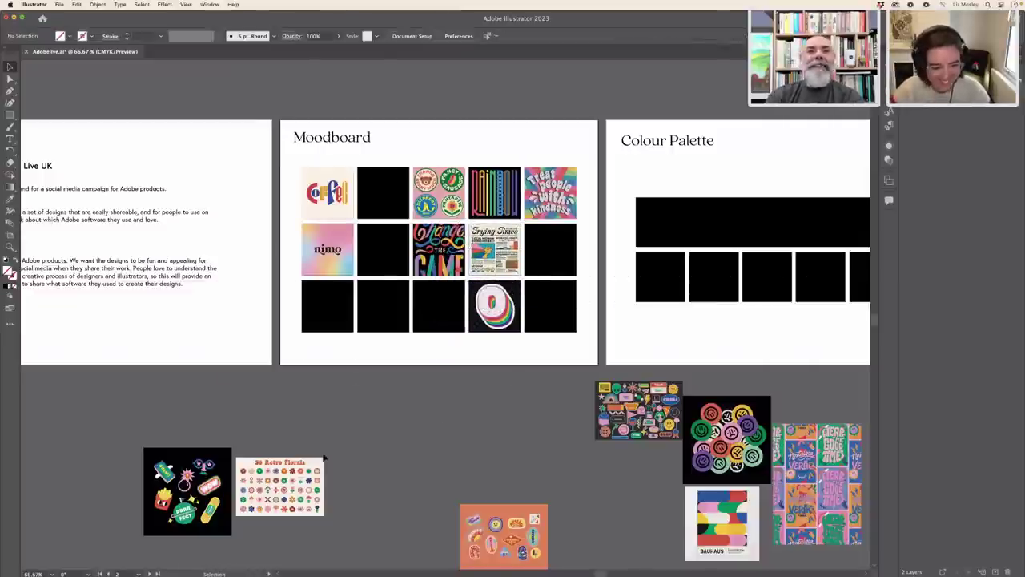
Bring the retro florals, dark sticker-sheet, orange sticker and black sticker images up beside the Moodboard.
drag(309, 485, 458, 372)
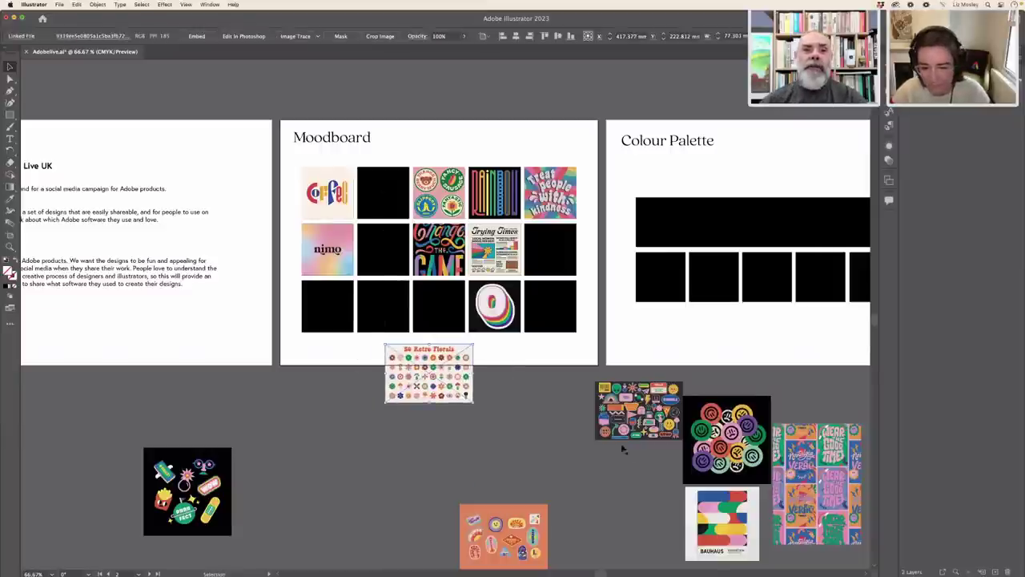
drag(623, 437, 511, 396)
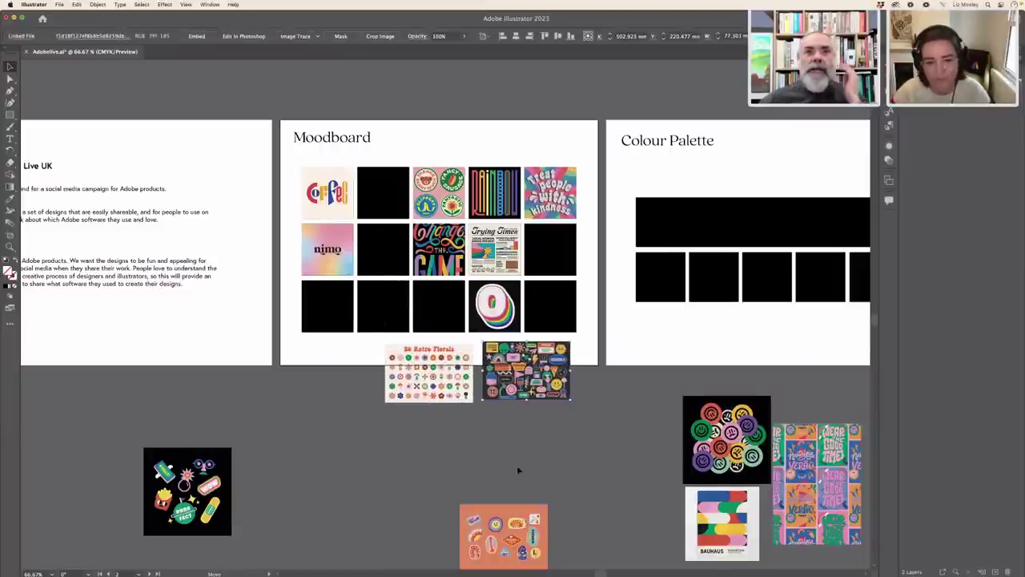
drag(512, 520, 499, 431)
drag(216, 497, 316, 433)
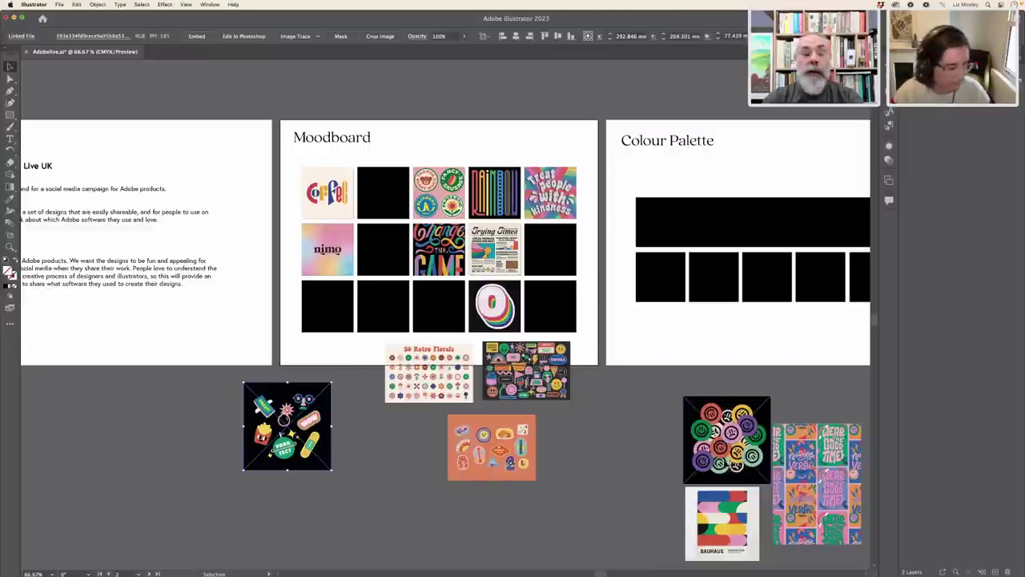
Clip the smiley-sticker image into its top-row black placeholder cell with a clipping mask.
drag(728, 467, 419, 231)
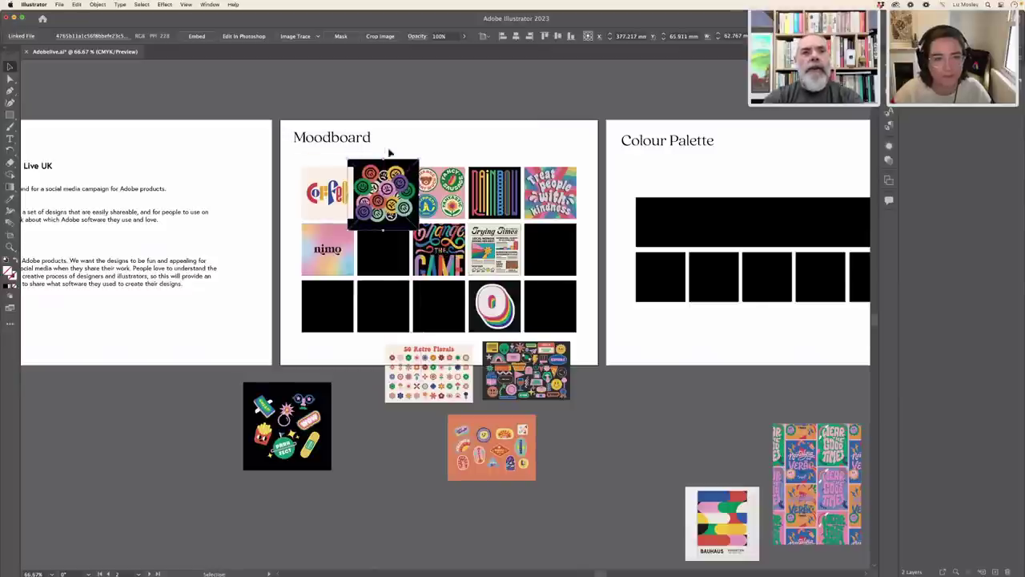
key(super+shift+bracketleft)
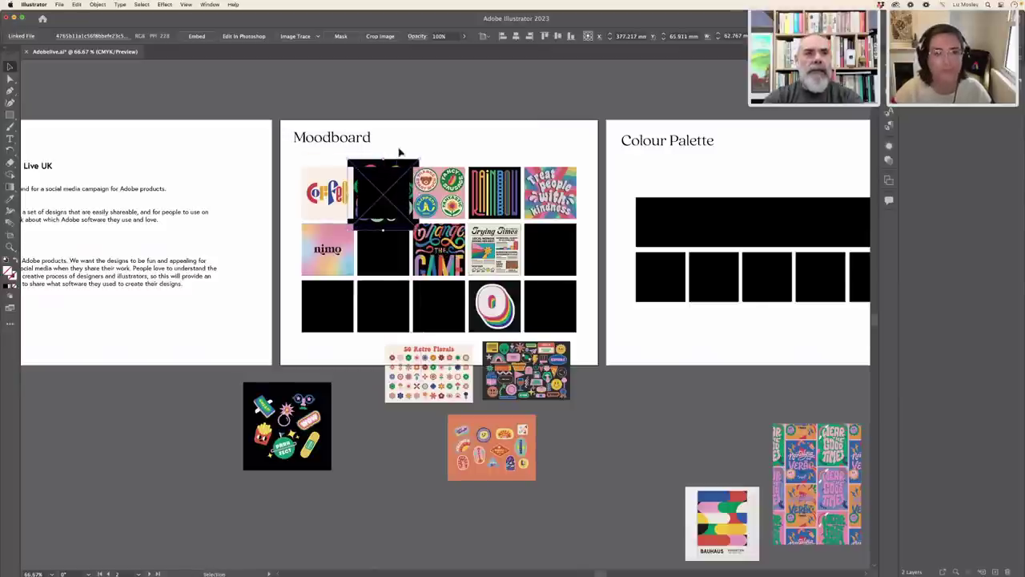
shift+click(382, 155)
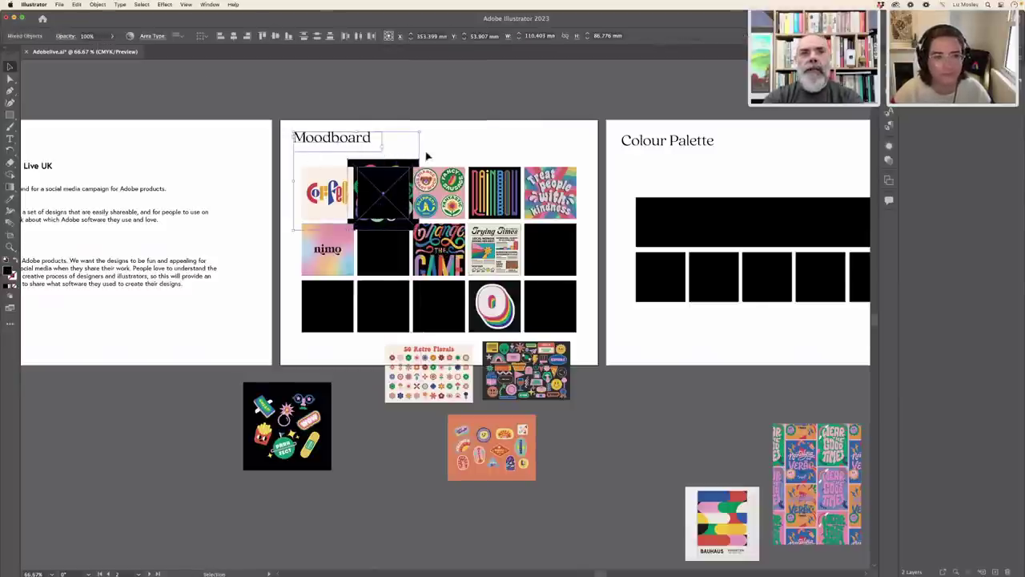
click(393, 156)
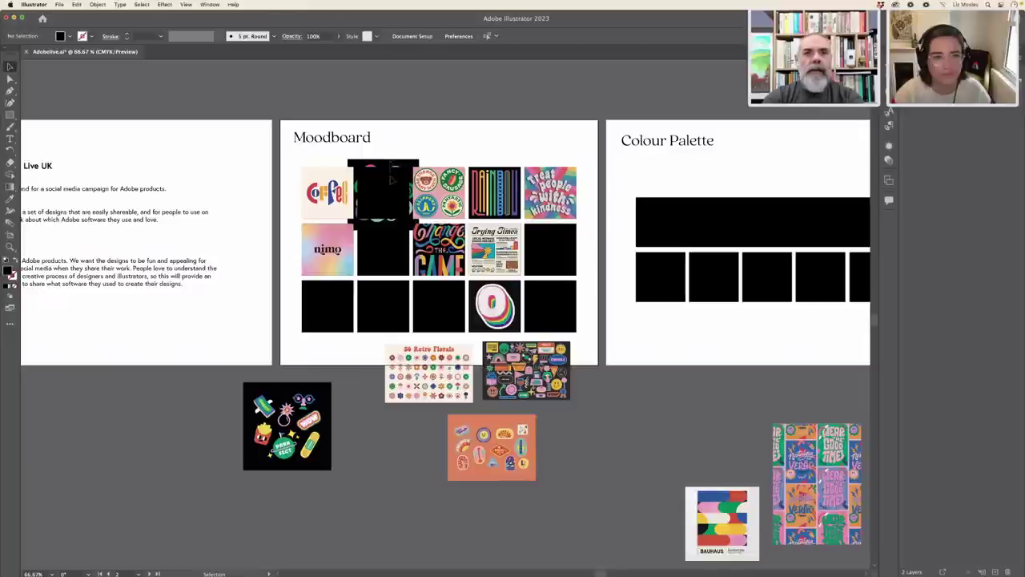
click(393, 180)
click(97, 5)
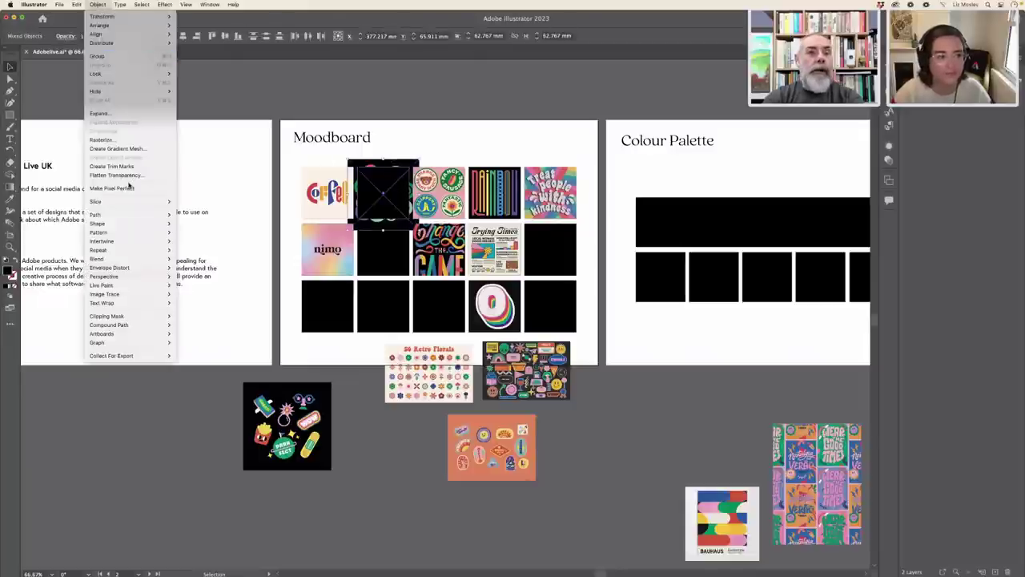
click(186, 318)
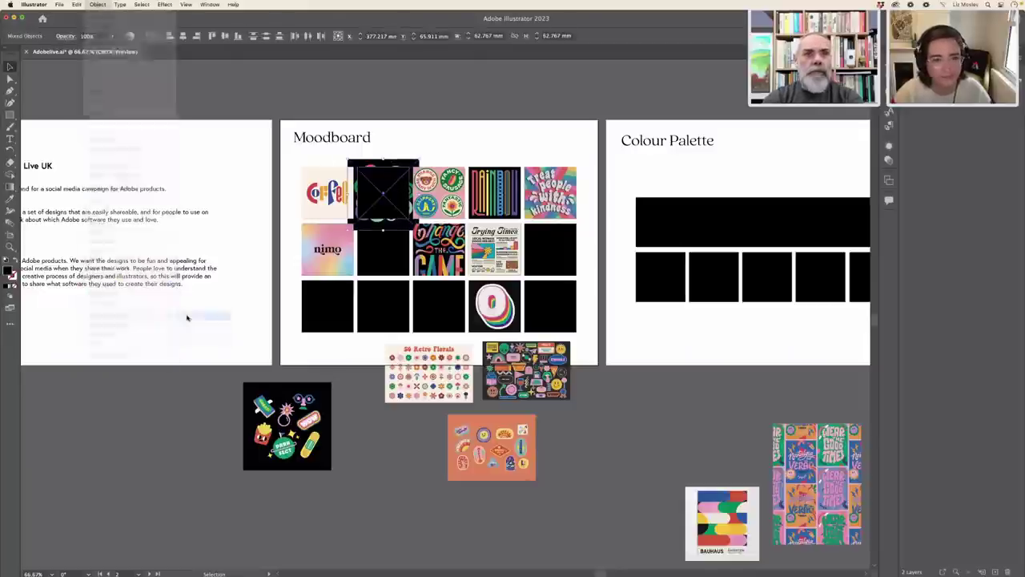
click(335, 355)
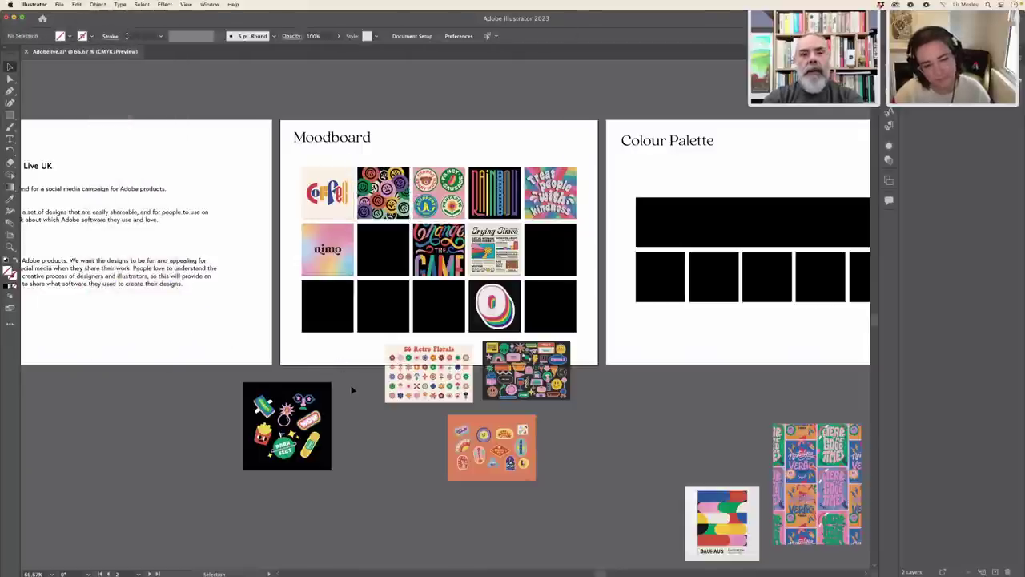
Resize and clip the black sticker into the bottom-left cell, then enlarge the florals over a cell.
drag(434, 386, 417, 400)
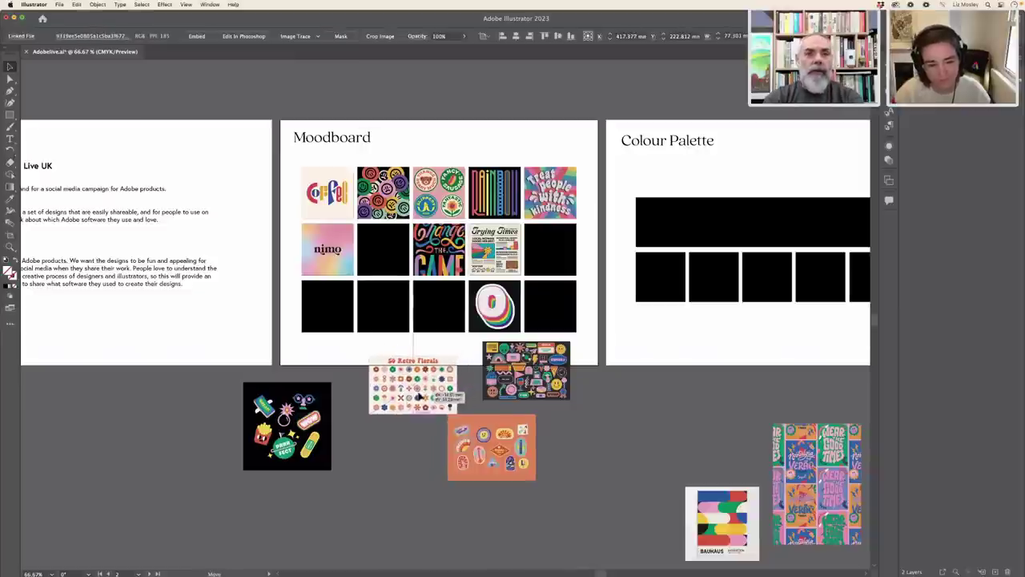
click(286, 424)
drag(318, 467, 369, 327)
drag(361, 362, 333, 308)
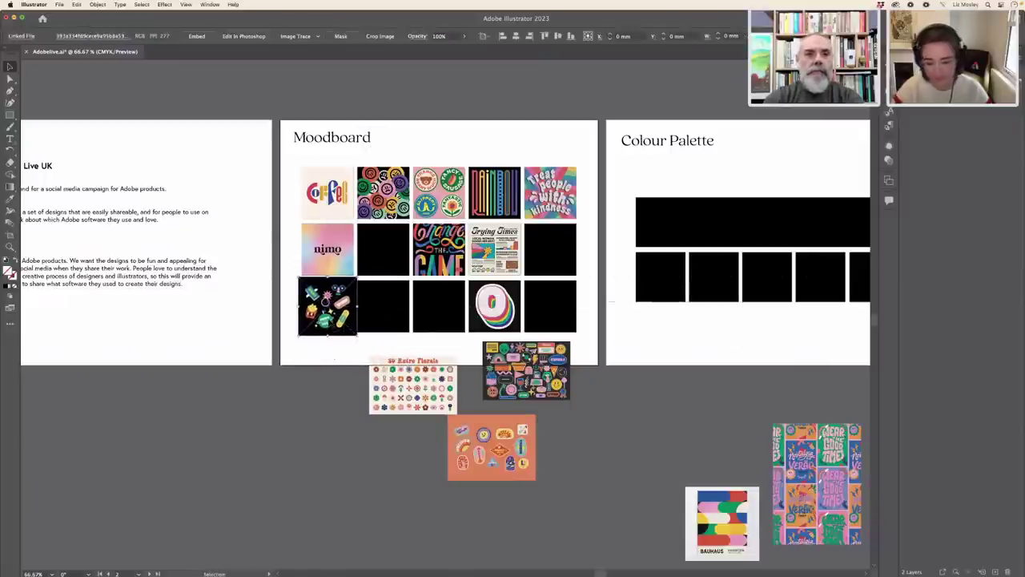
key(super+shift+bracketleft)
click(336, 350)
drag(336, 350, 330, 320)
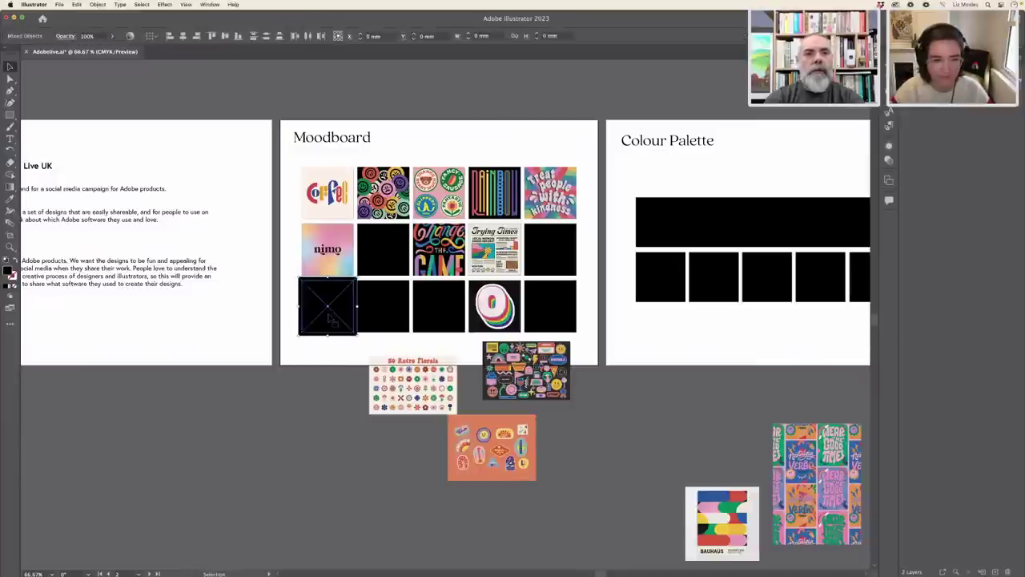
click(98, 4)
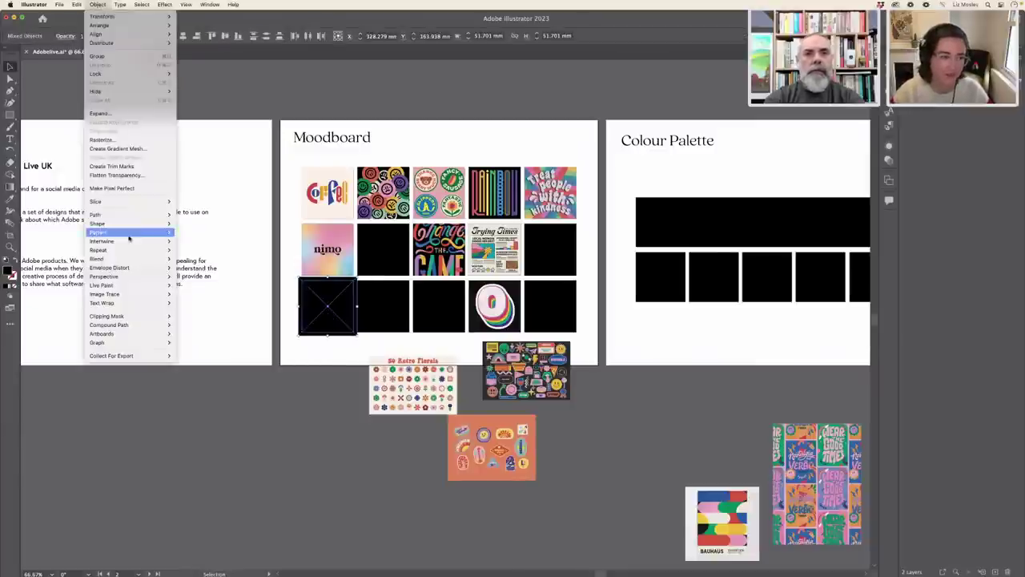
mouse_move(131, 317)
click(196, 316)
click(216, 334)
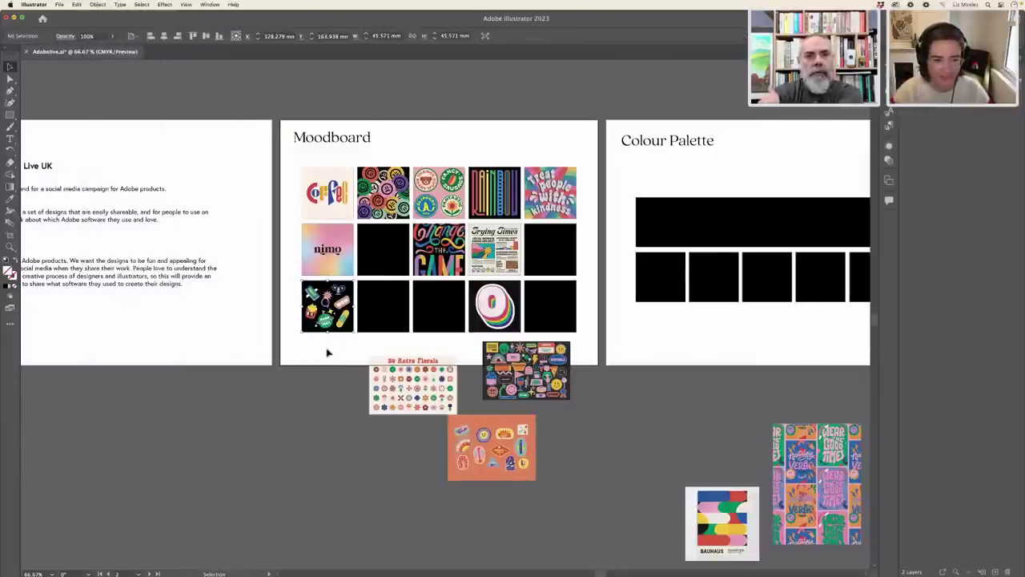
drag(392, 398, 384, 368)
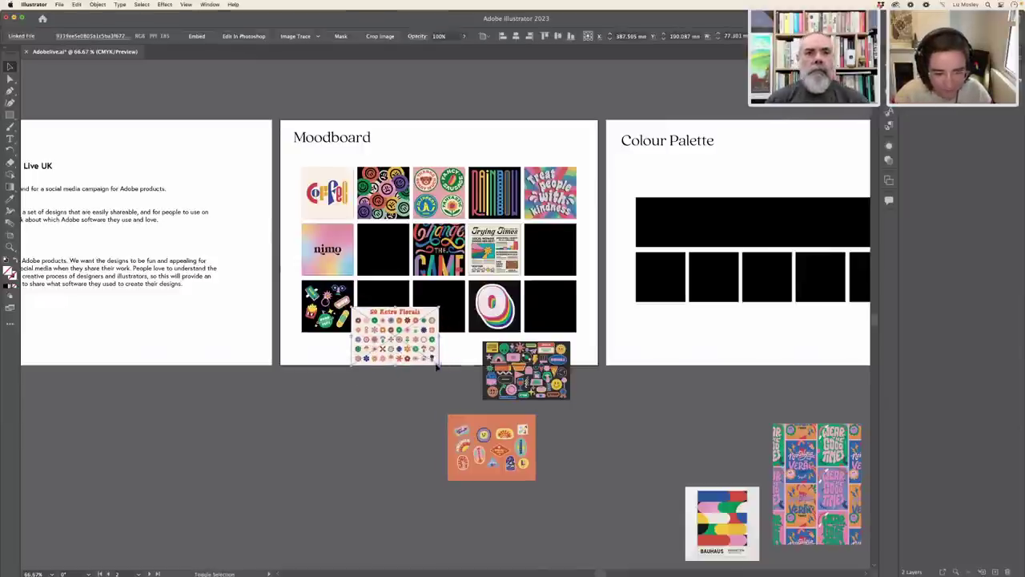
drag(450, 383, 400, 240)
Clip the retro florals image inside its black cell.
key(super+shift+bracketleft)
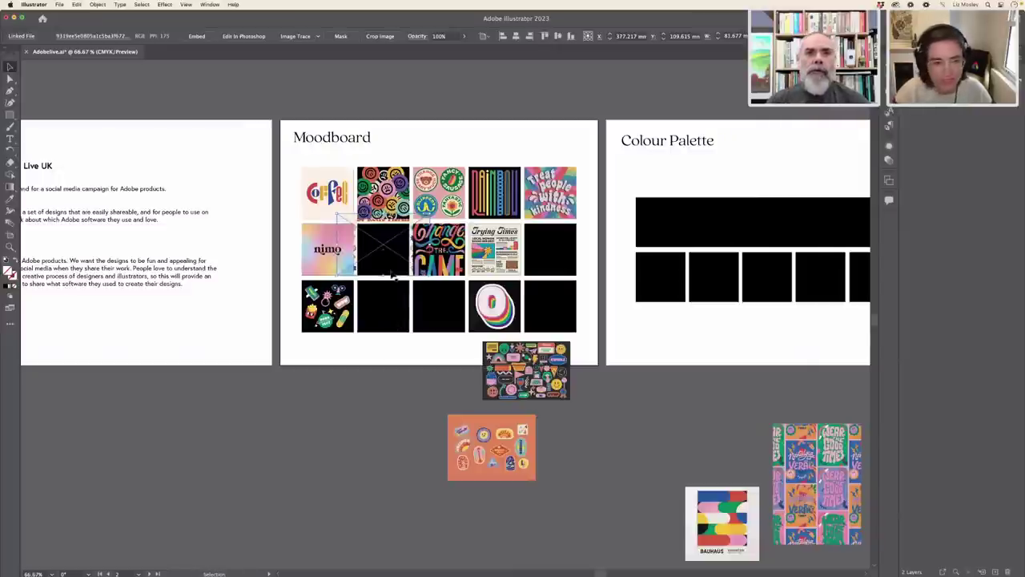
click(384, 348)
click(385, 253)
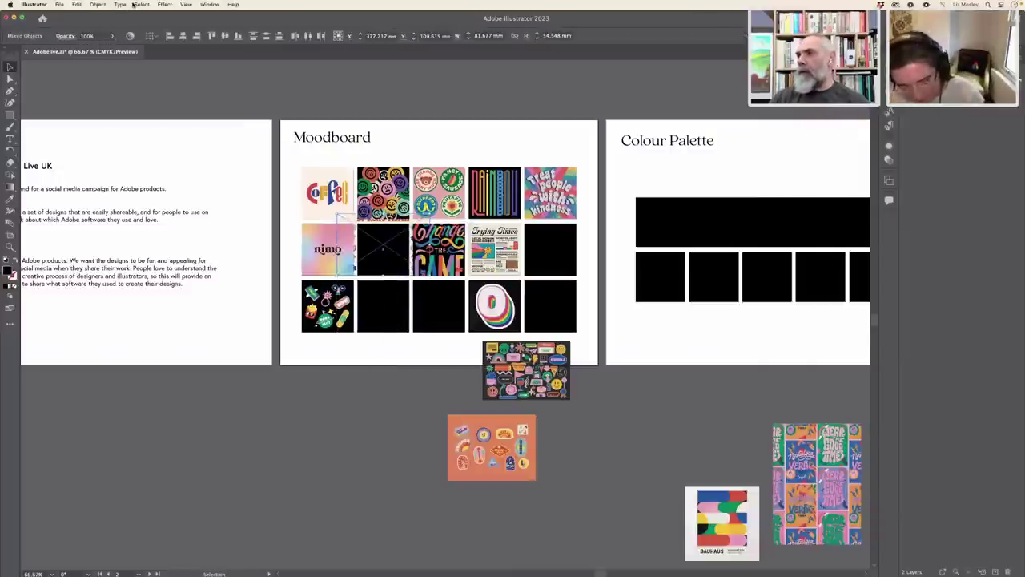
key(super+7)
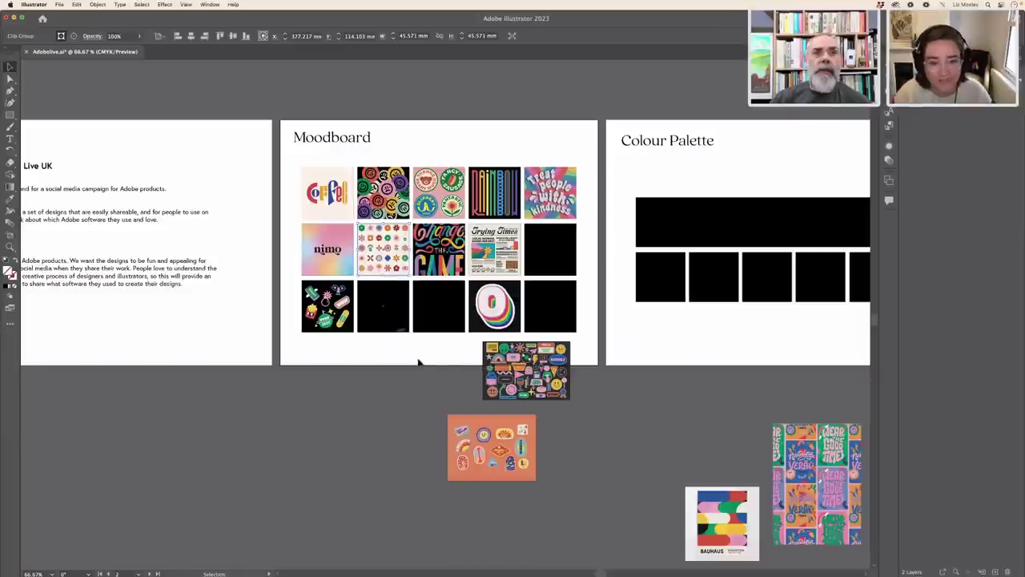
click(418, 362)
Move the dark sticker sheet into row two's right cell and clip it there.
click(507, 388)
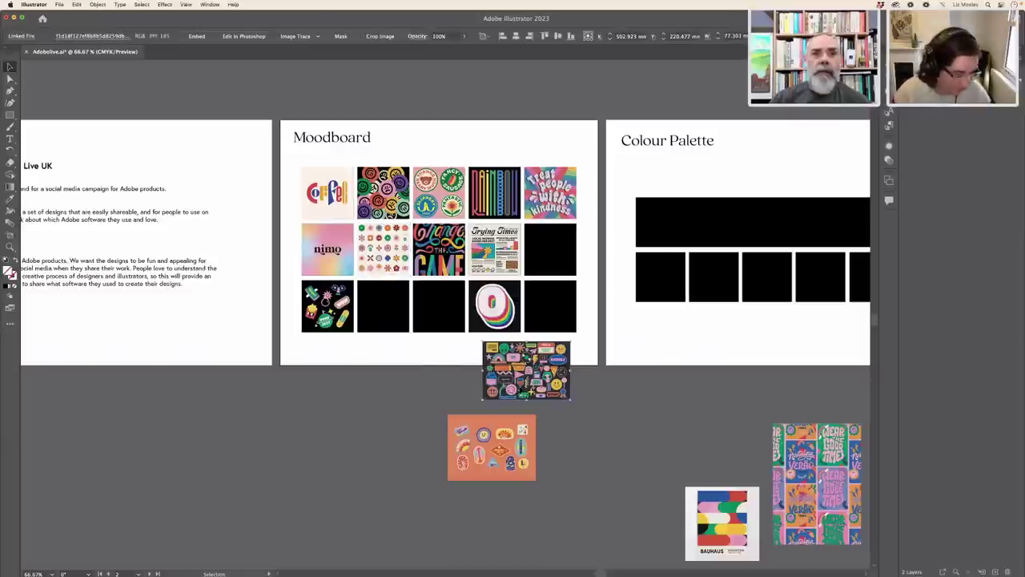
drag(526, 370, 551, 249)
key(ctrl+bracketleft)
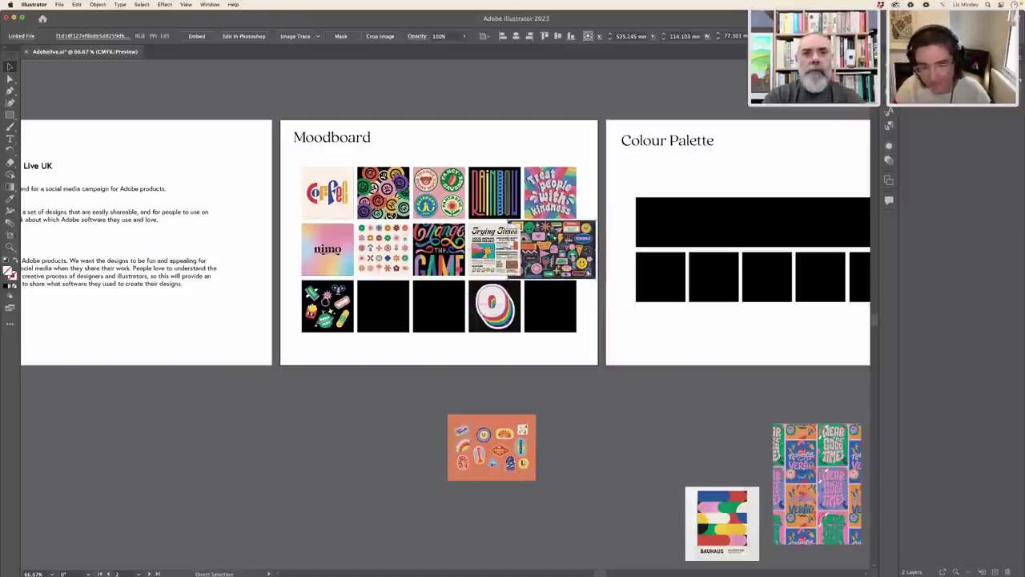
key(ctrl+bracketleft)
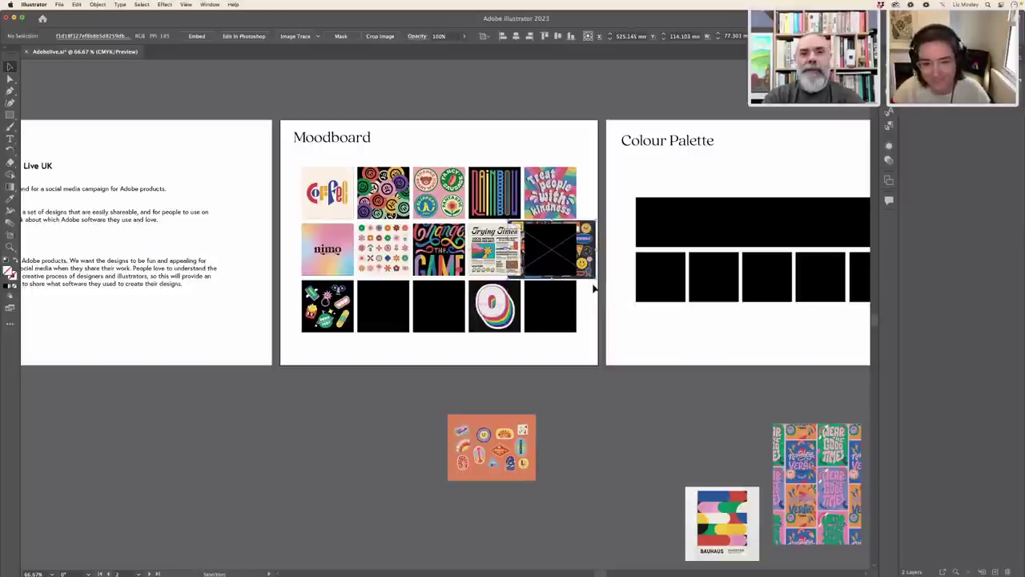
click(594, 288)
shift+click(568, 257)
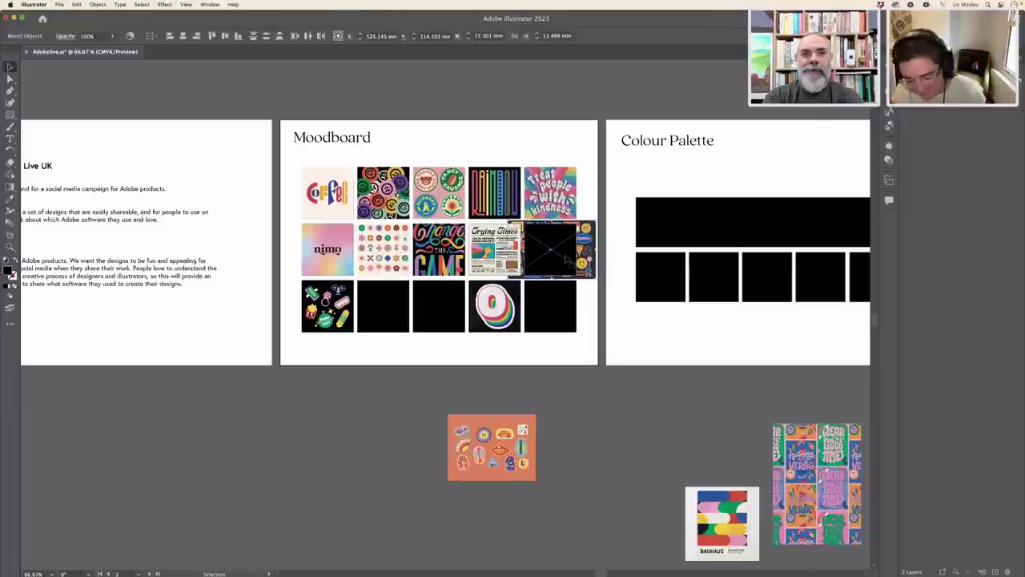
key(ctrl+7)
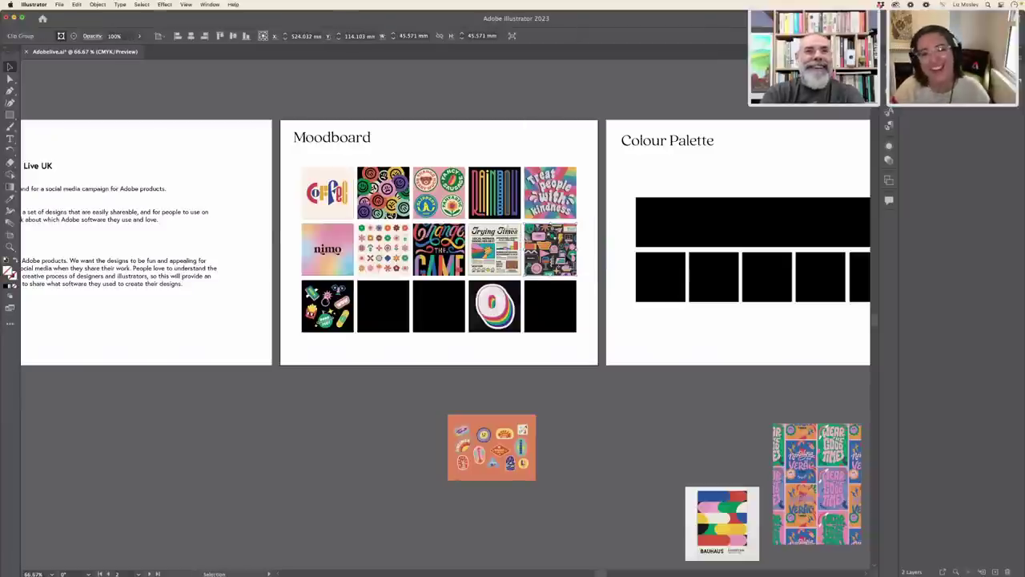
click(570, 355)
Fit the orange sticker image over a bottom-right cell and crop it into the black square.
drag(478, 466, 554, 430)
mouse_move(495, 418)
mouse_down()
mouse_move(537, 420)
mouse_move(456, 443)
mouse_move(439, 472)
mouse_move(502, 427)
mouse_up()
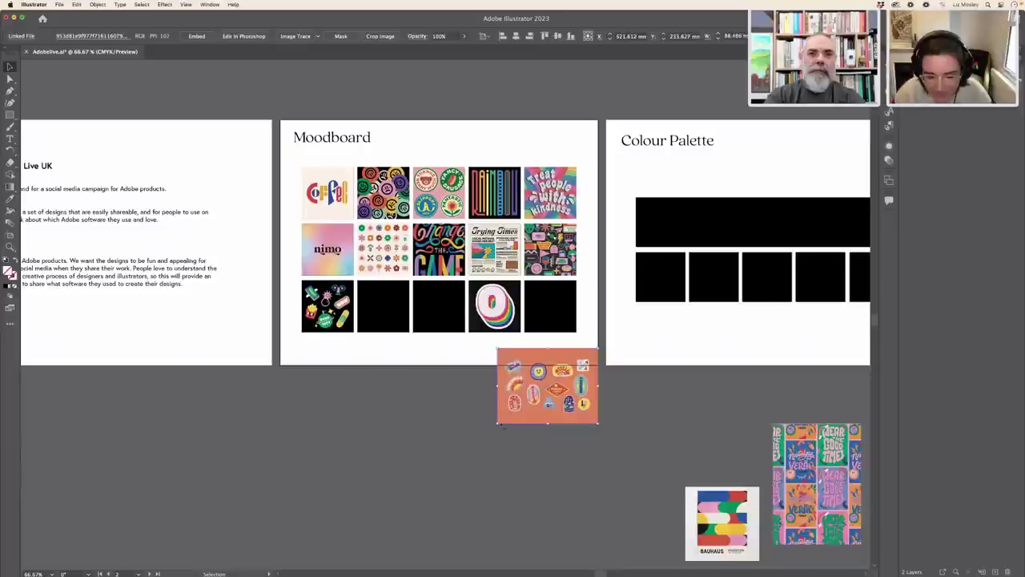
drag(564, 417, 564, 342)
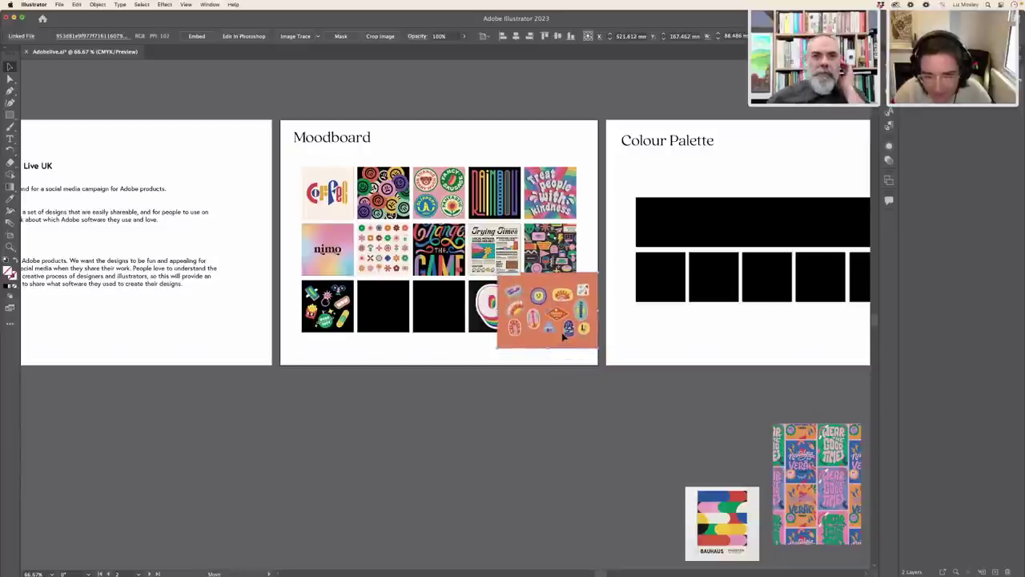
drag(598, 273, 594, 274)
drag(566, 326, 590, 342)
drag(554, 310, 559, 307)
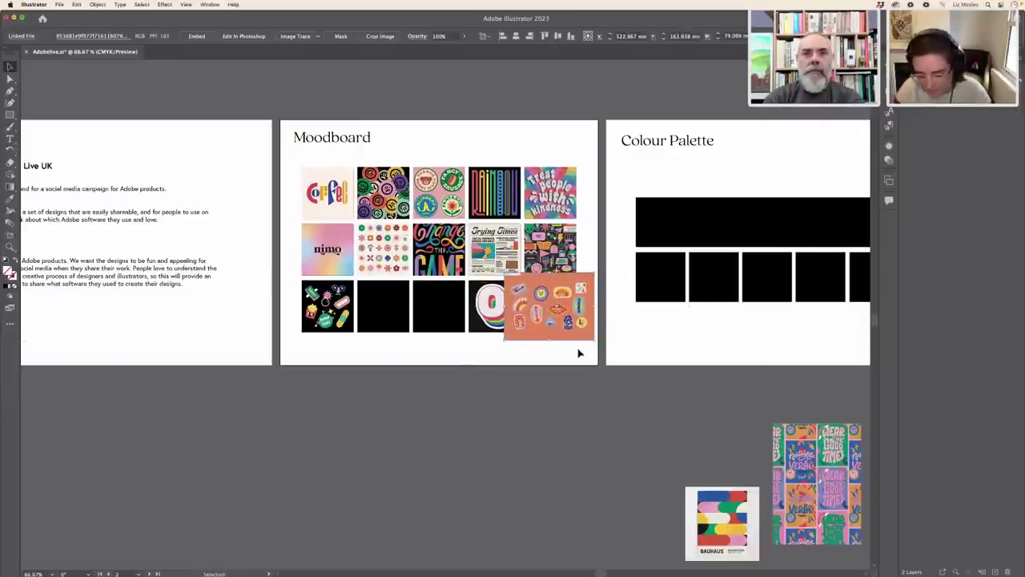
key(super+shift+bracketleft)
drag(551, 352, 560, 311)
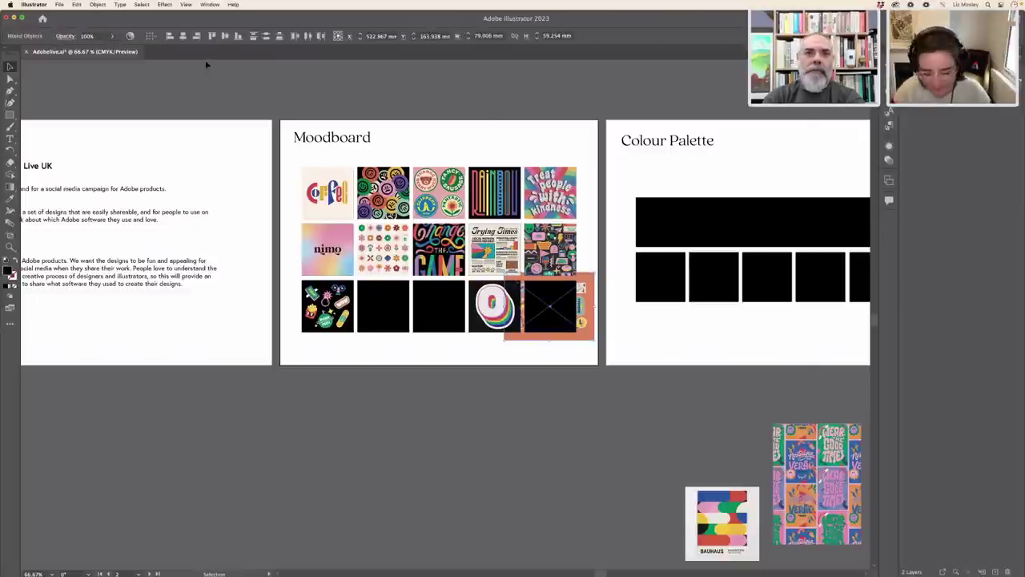
key(super+7)
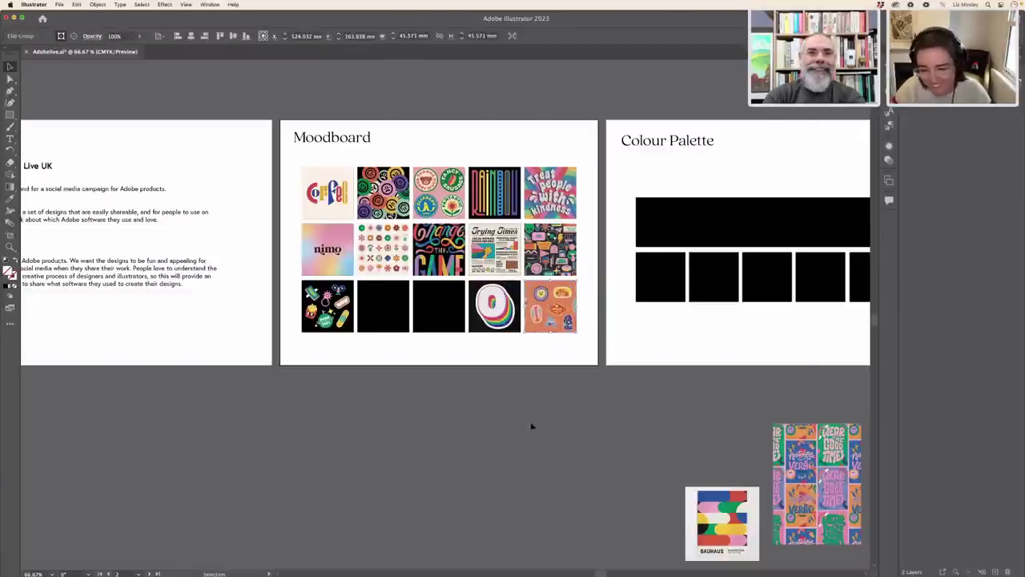
Move the Bauhaus poster below the Moodboard and the pattern poster onto an empty slot.
click(531, 426)
drag(737, 547, 469, 421)
drag(798, 465, 397, 340)
drag(438, 398, 410, 353)
key(Left)
key(Left)
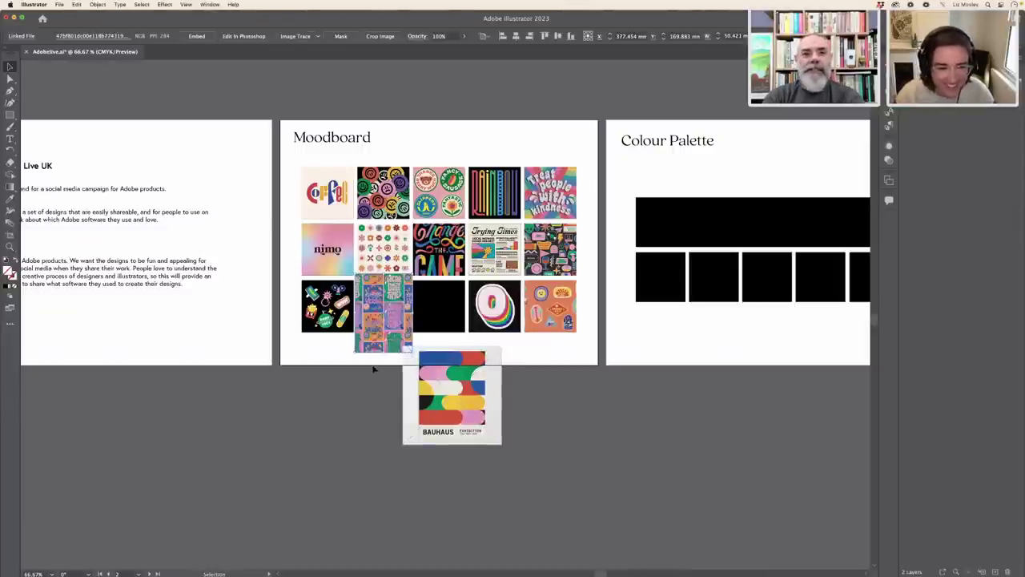
Crop the pattern poster into its black square with a clipping mask.
click(400, 357)
click(384, 350)
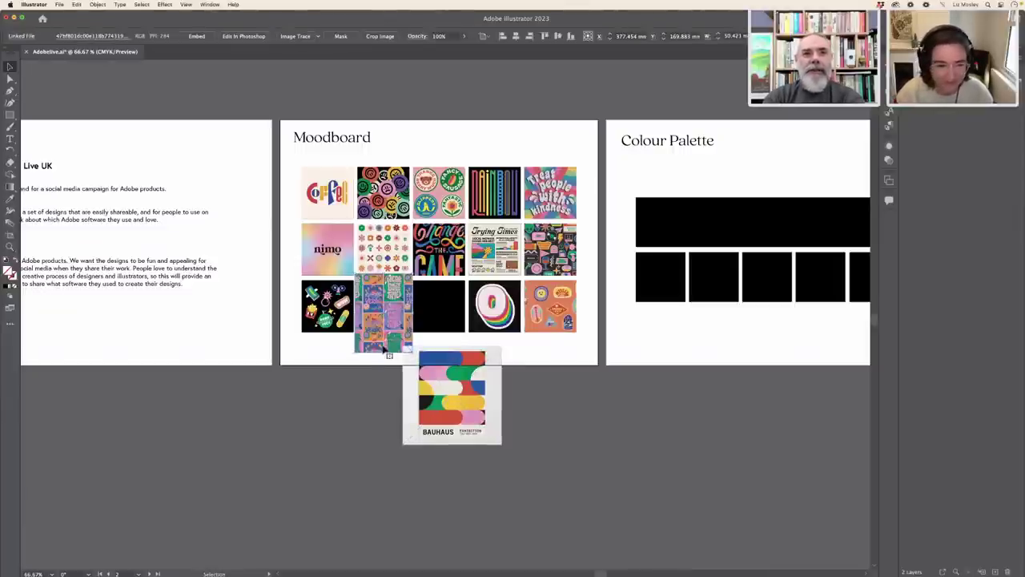
key(super+shift+bracketleft)
shift+click(381, 352)
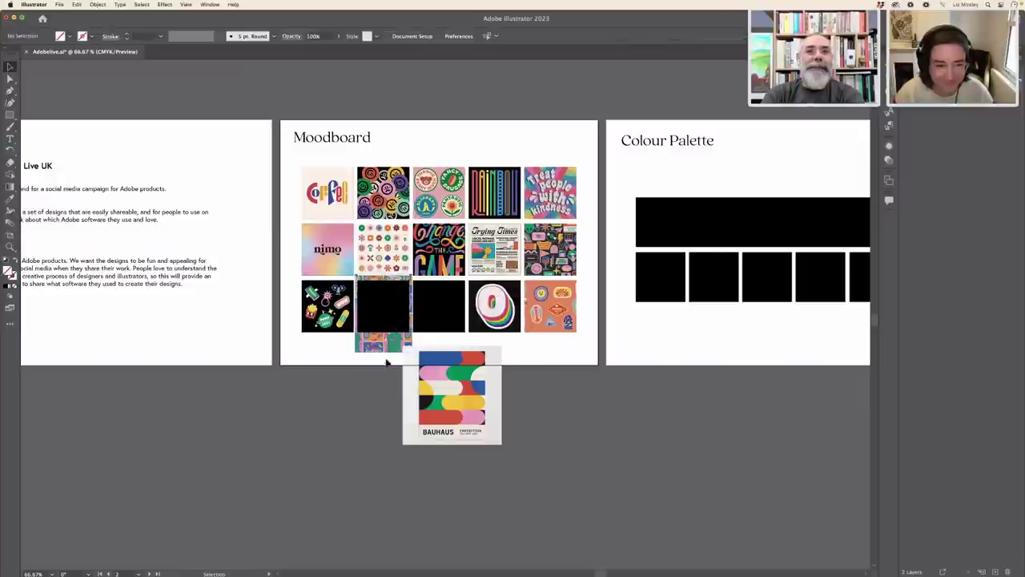
key(super+7)
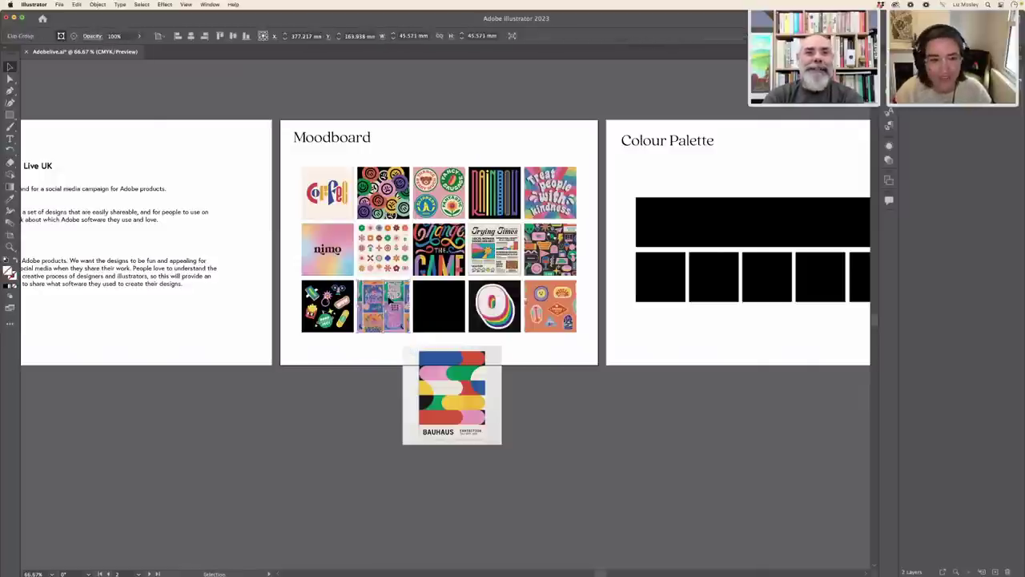
Fit the Bauhaus poster into the last empty bottom-row square.
drag(449, 404, 462, 353)
click(446, 386)
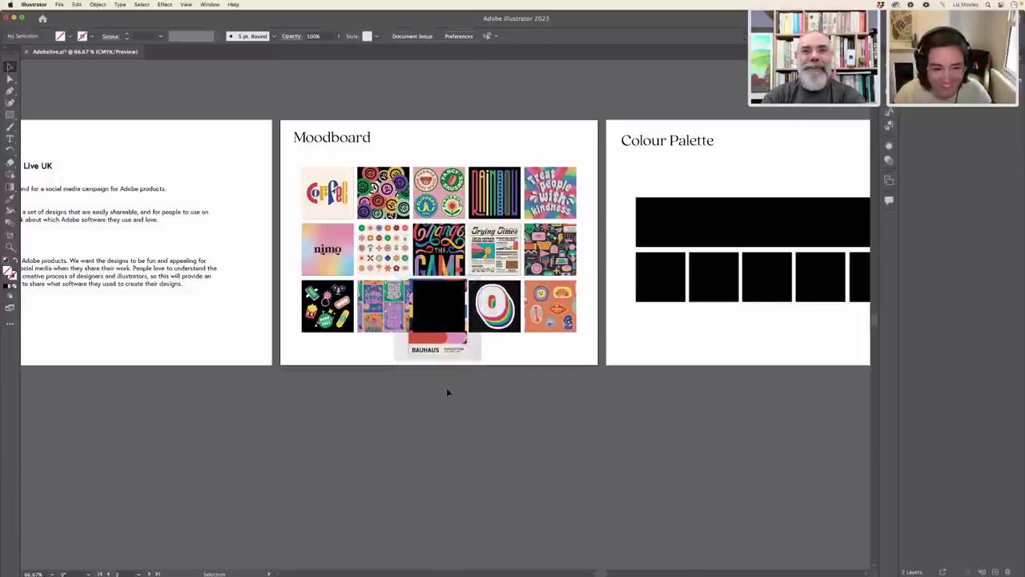
click(432, 313)
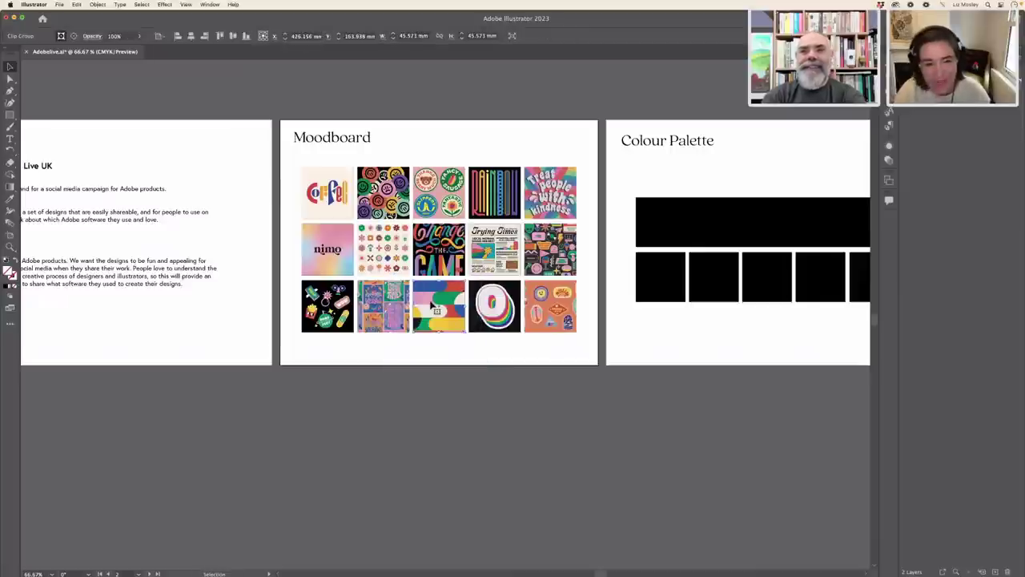
Scroll the canvas right past the finished Moodboard to the Colour Palette and Fonts artboards.
click(475, 351)
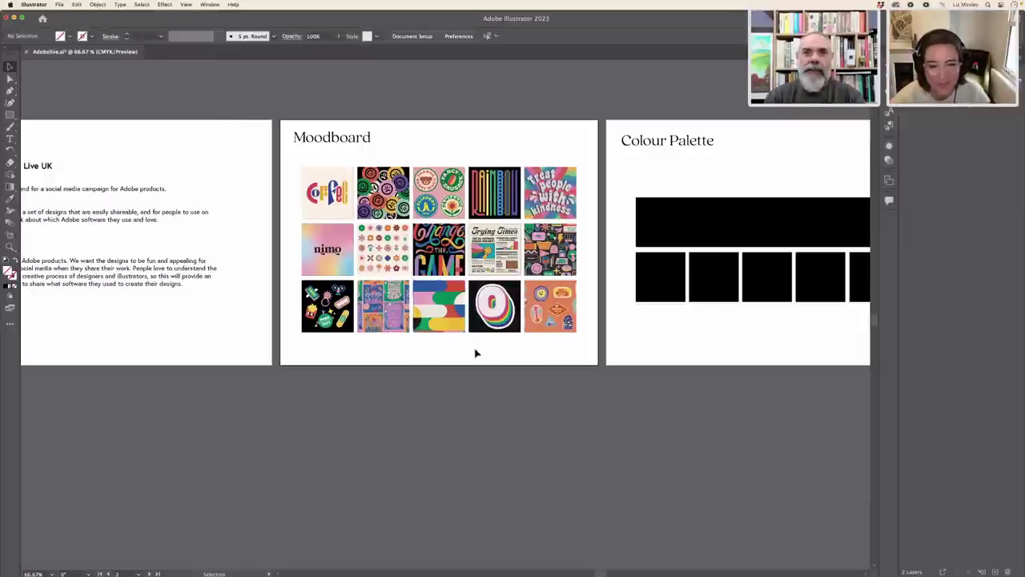
scroll(473, 353, left, 2)
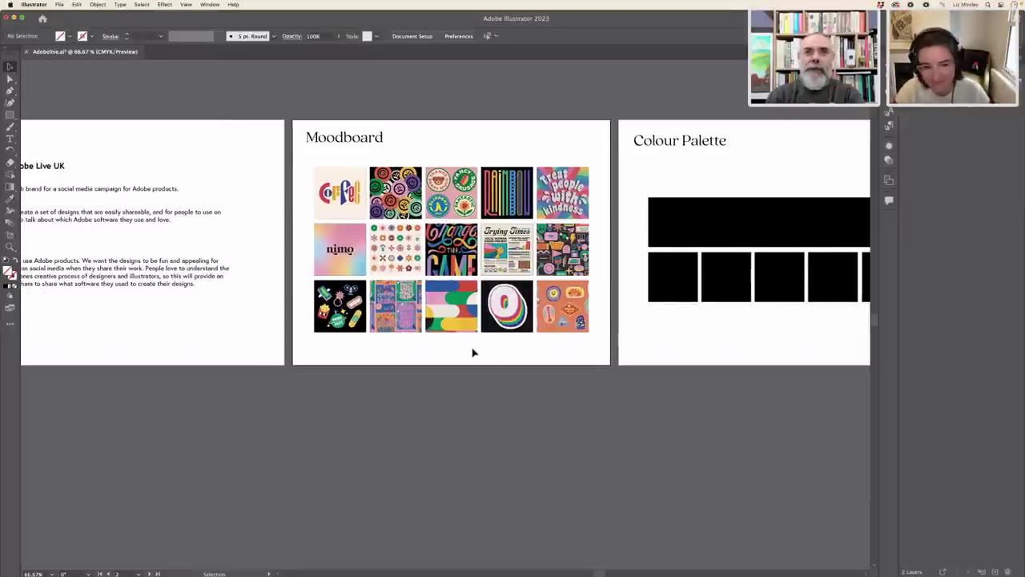
scroll(473, 352, up, 2)
scroll(472, 352, down, 2)
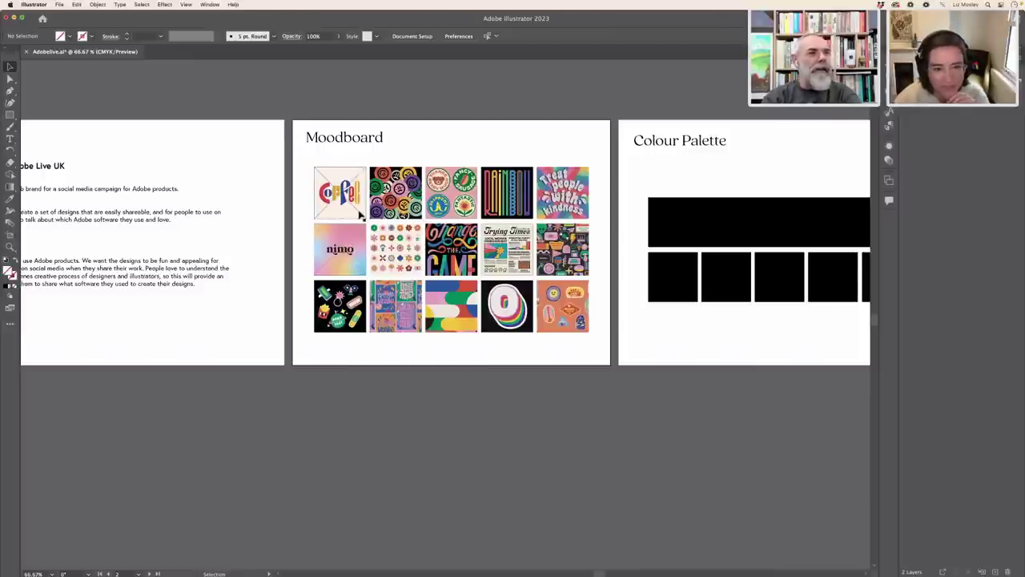
scroll(359, 215, left, 3)
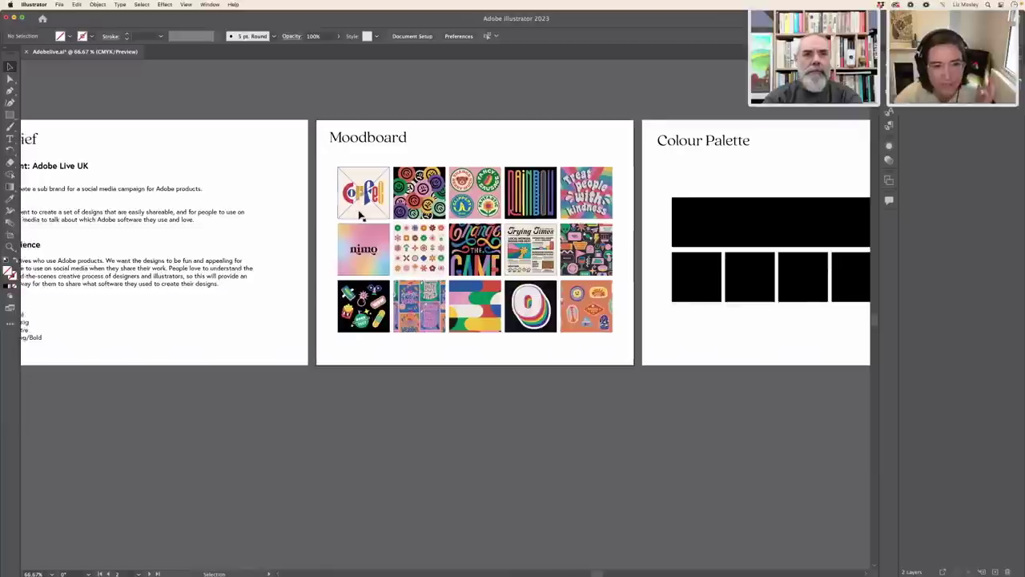
scroll(359, 215, right, 2)
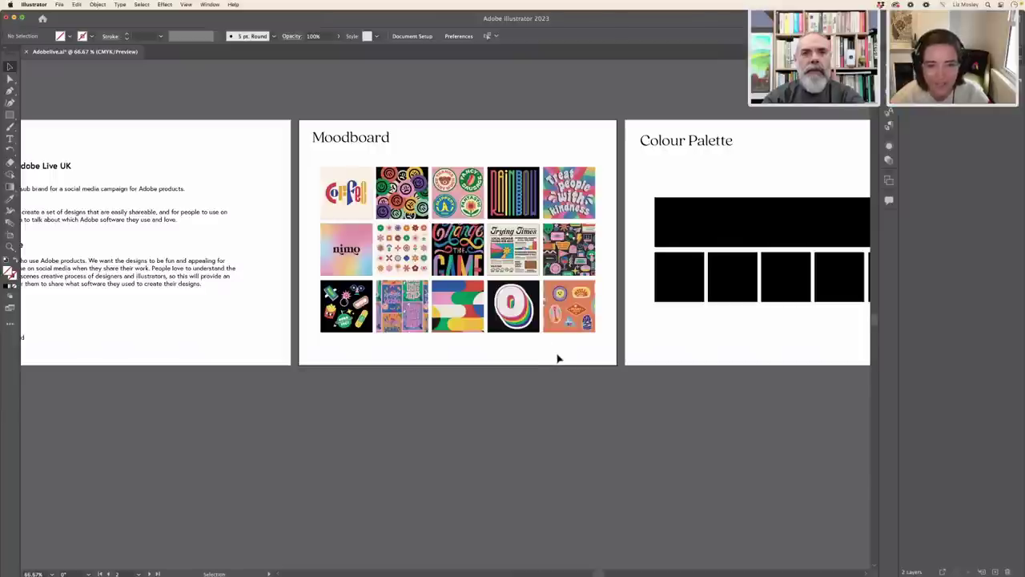
scroll(555, 356, right, 3)
scroll(559, 357, right, 3)
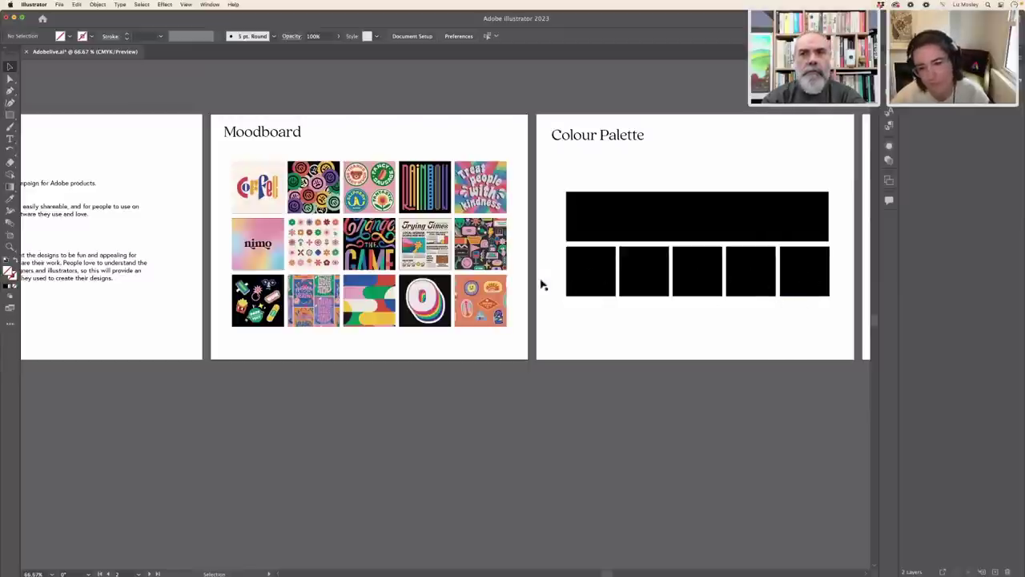
scroll(741, 298, right, 2)
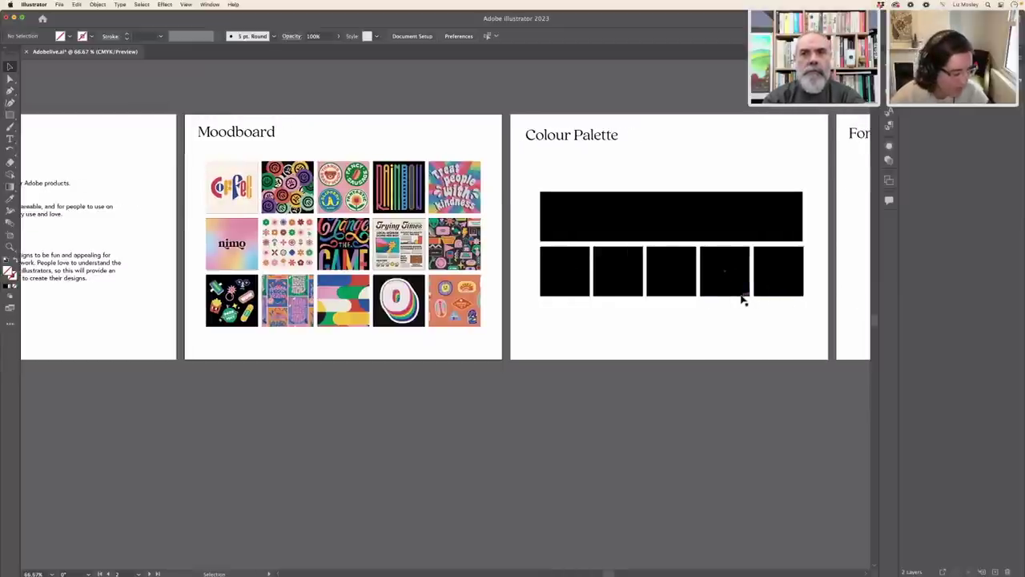
scroll(743, 300, right, 1)
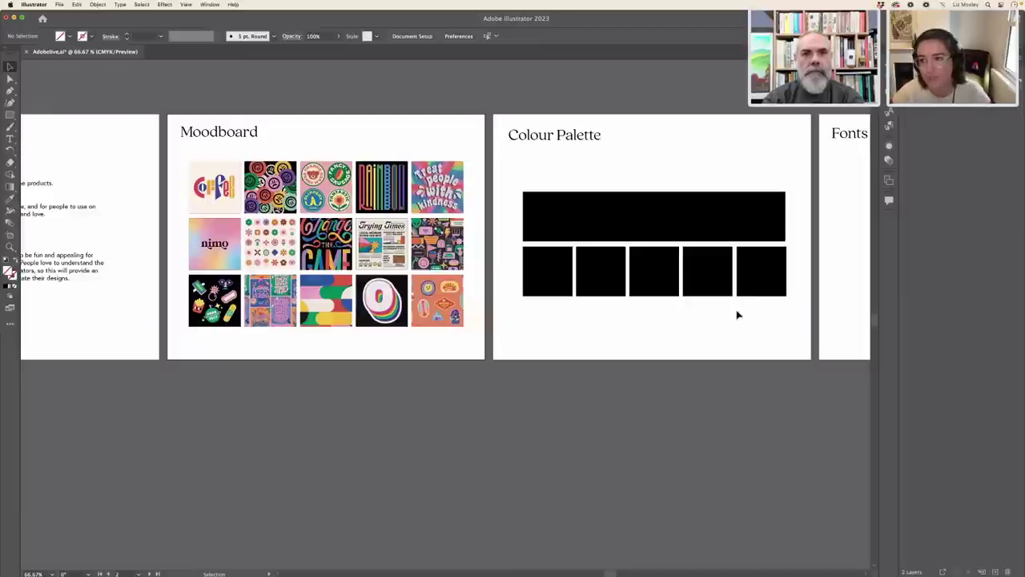
scroll(737, 314, right, 2)
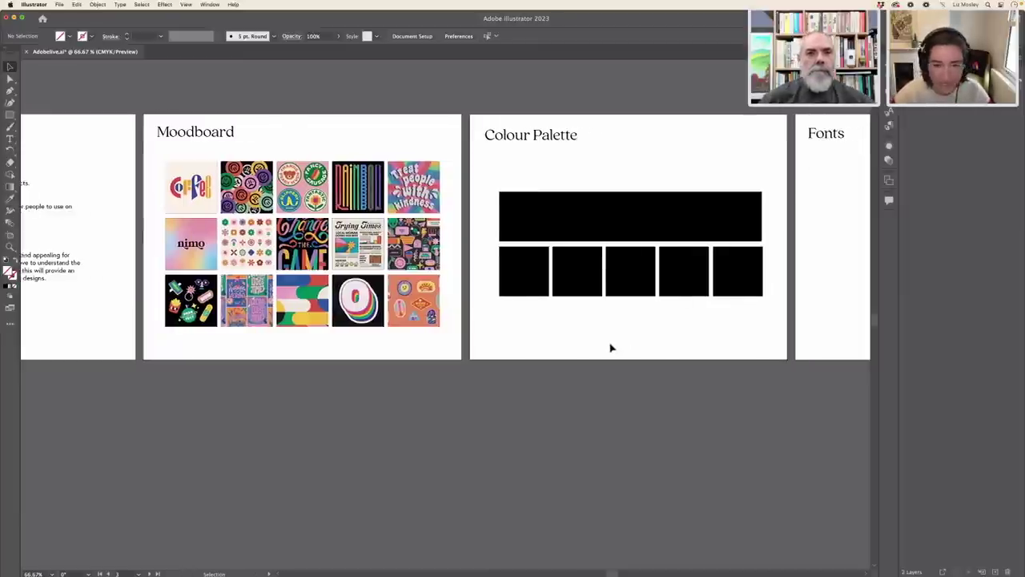
Place the Desktop 18.29.42 screenshot, keeping its embedded colour profile.
click(60, 5)
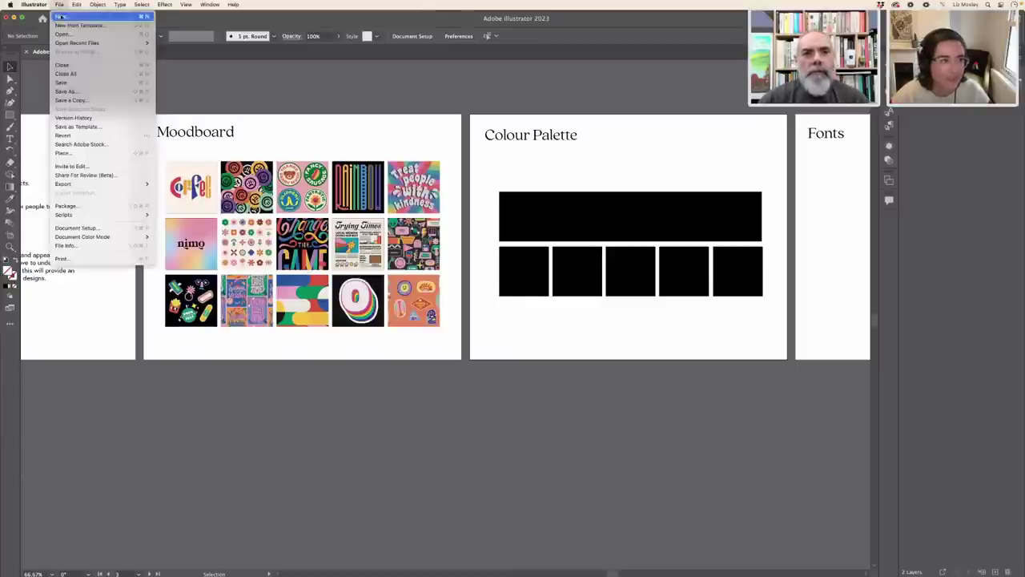
click(120, 153)
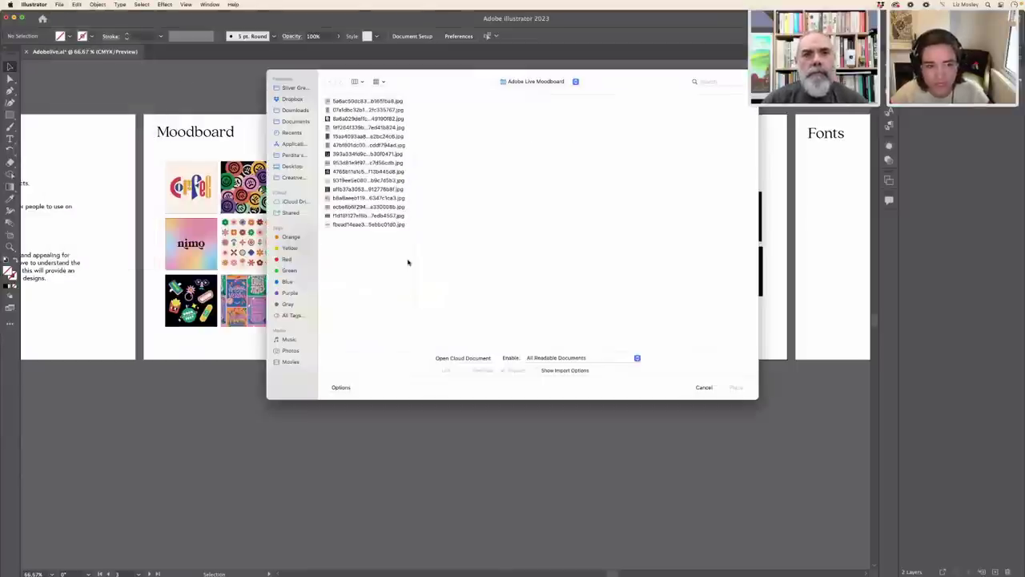
click(293, 165)
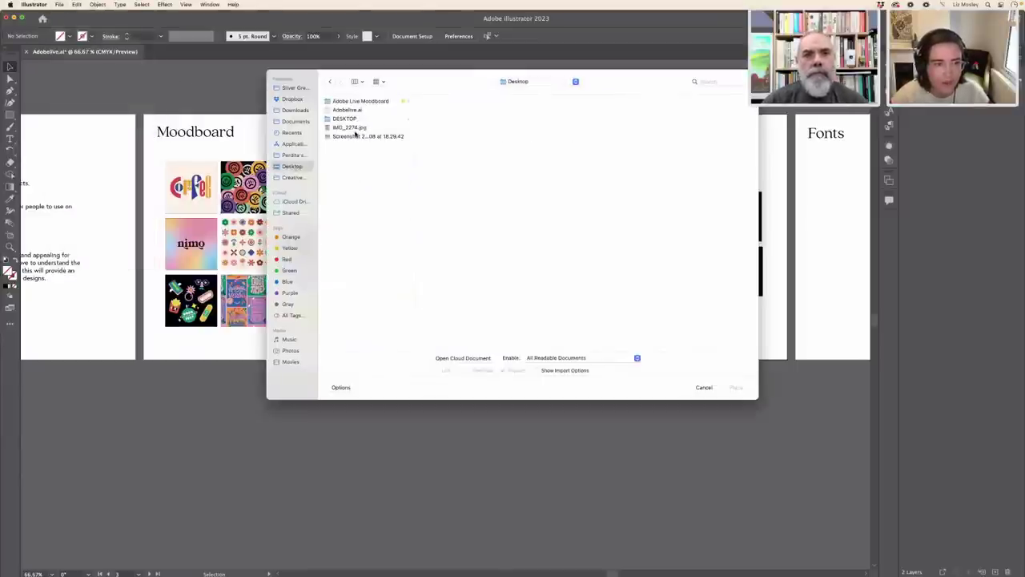
click(352, 136)
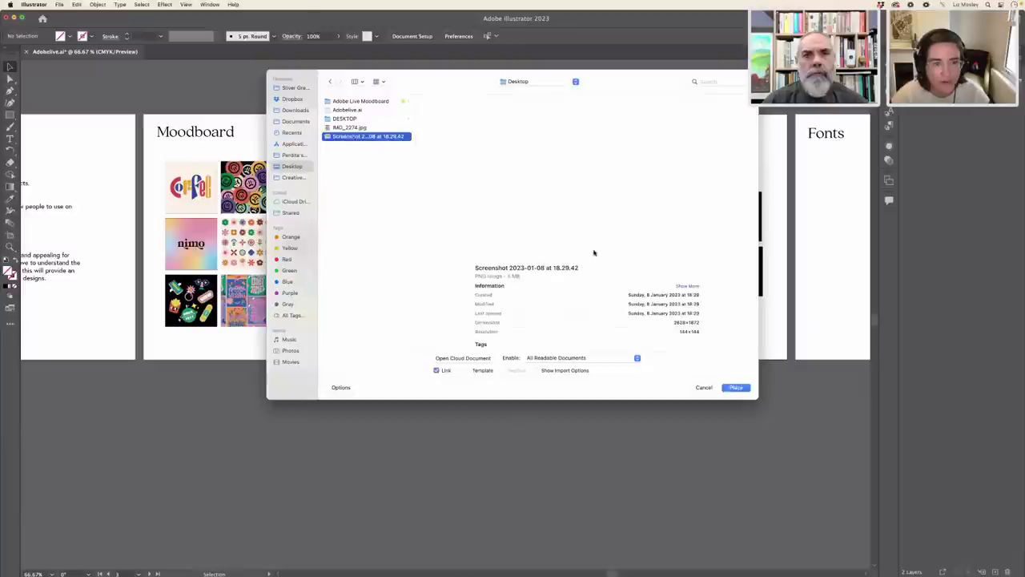
click(735, 388)
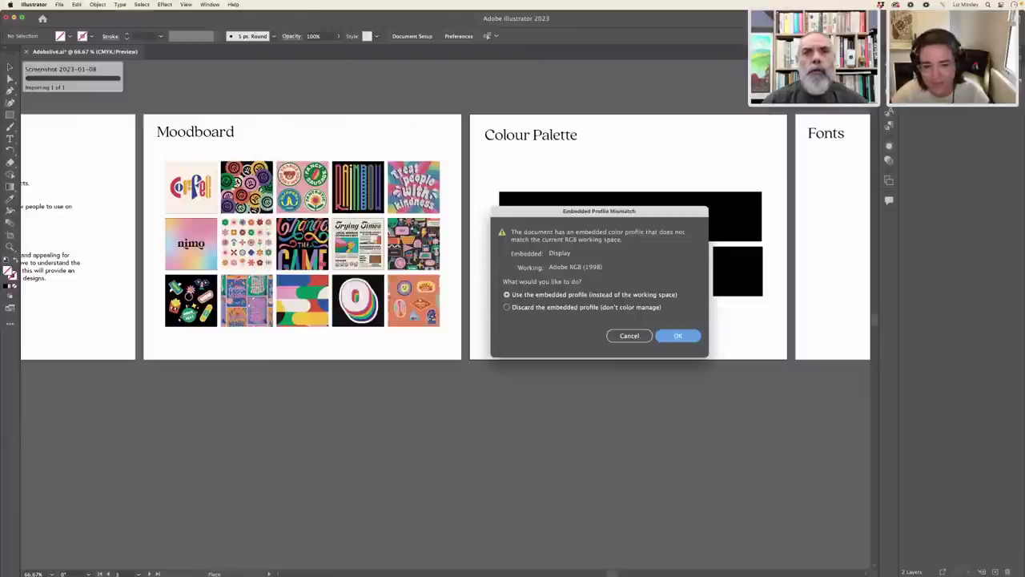
click(678, 336)
click(487, 342)
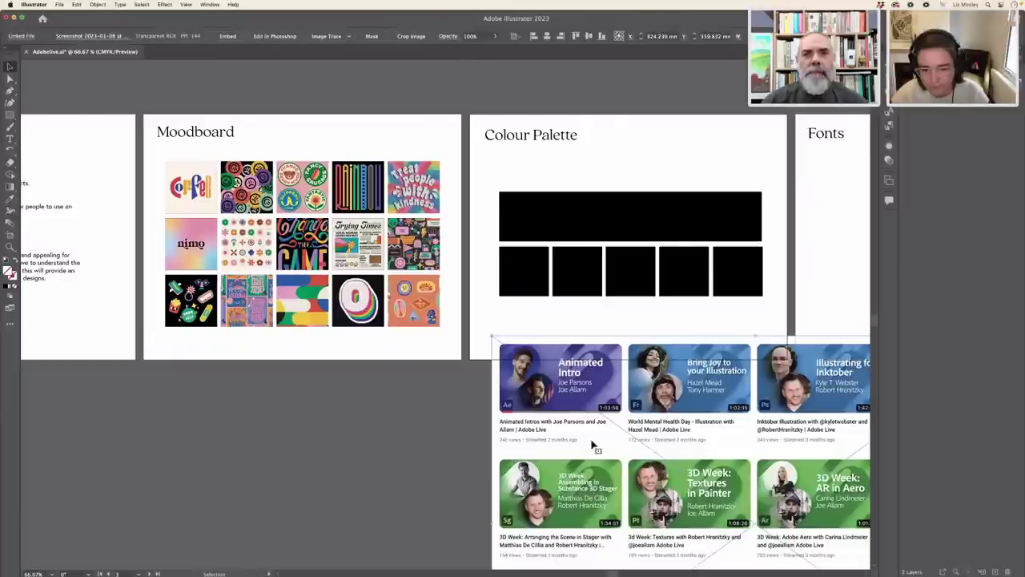
Resize and position the thumbnails screenshot just below the Colour Palette swatches.
drag(592, 446, 418, 377)
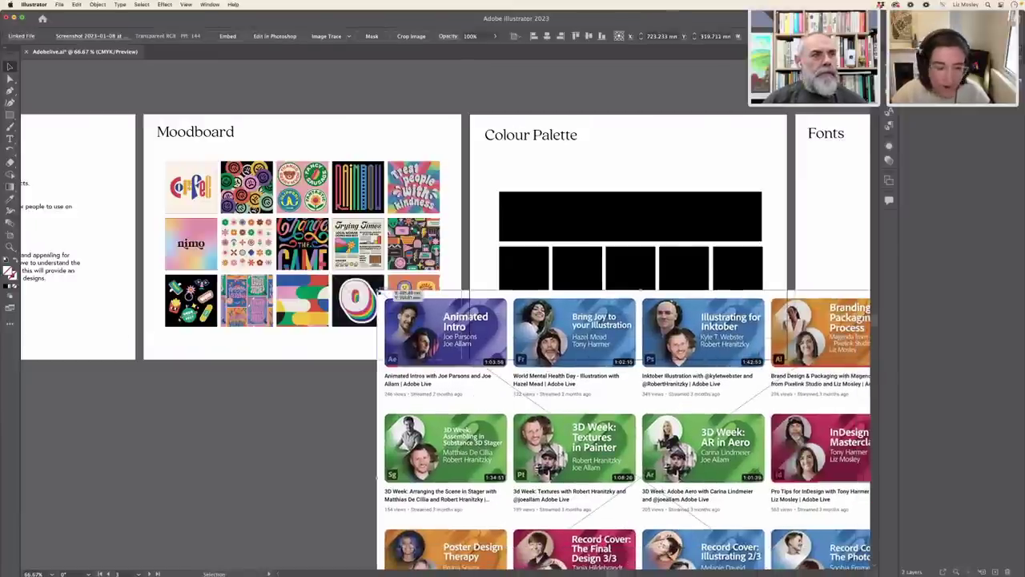
drag(377, 293, 411, 313)
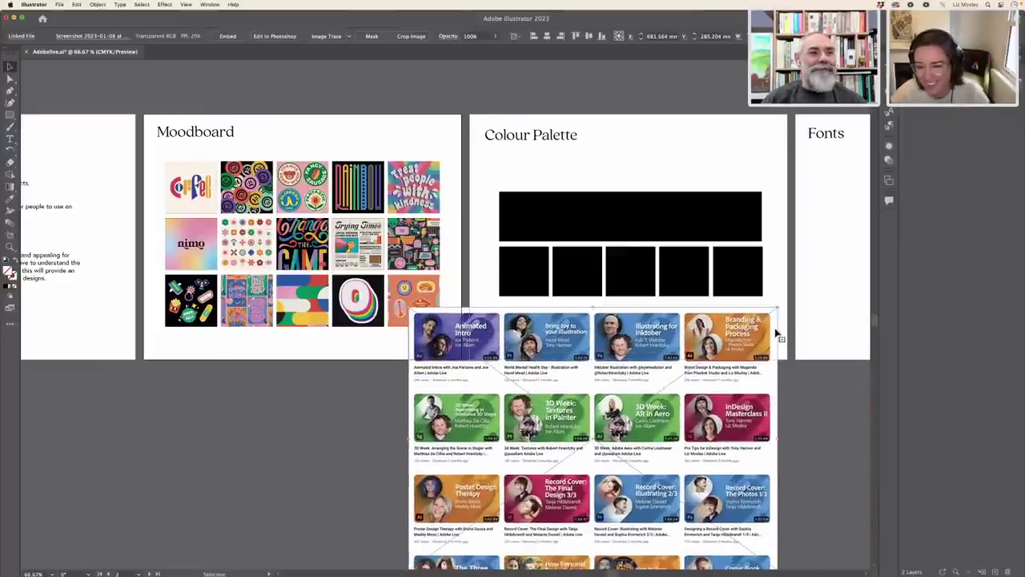
drag(780, 306, 766, 346)
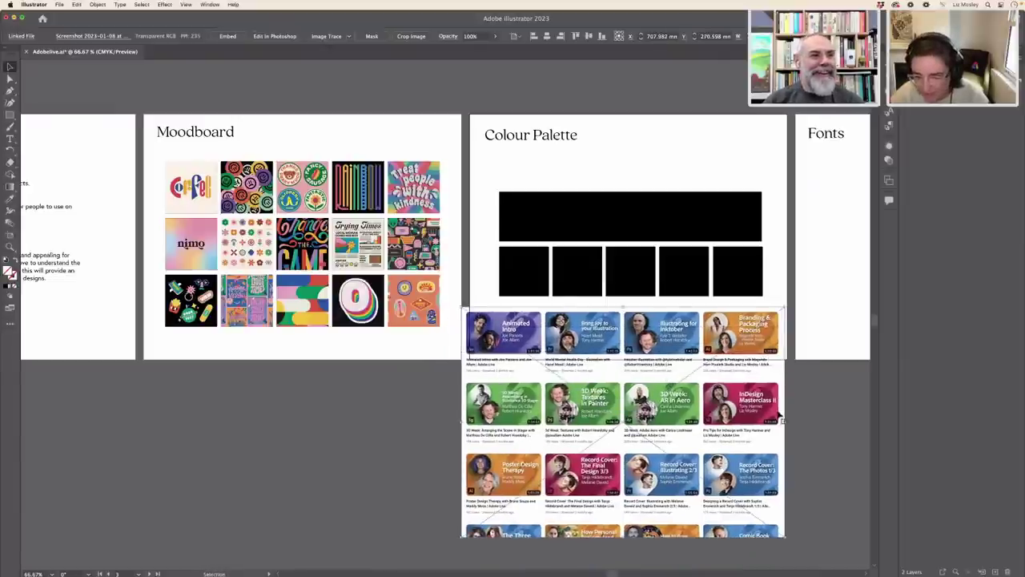
drag(788, 538, 796, 551)
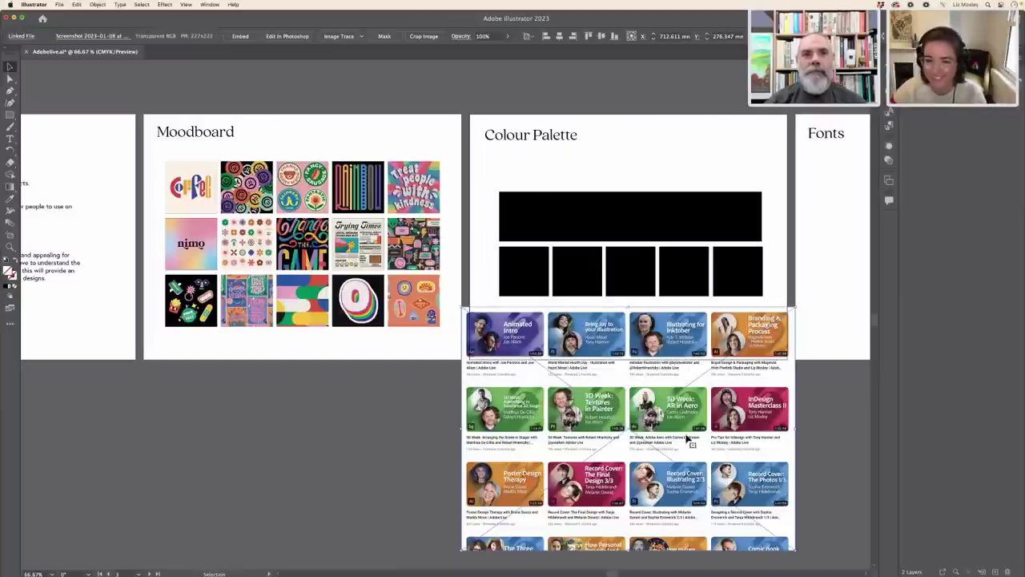
drag(691, 428, 686, 433)
click(524, 276)
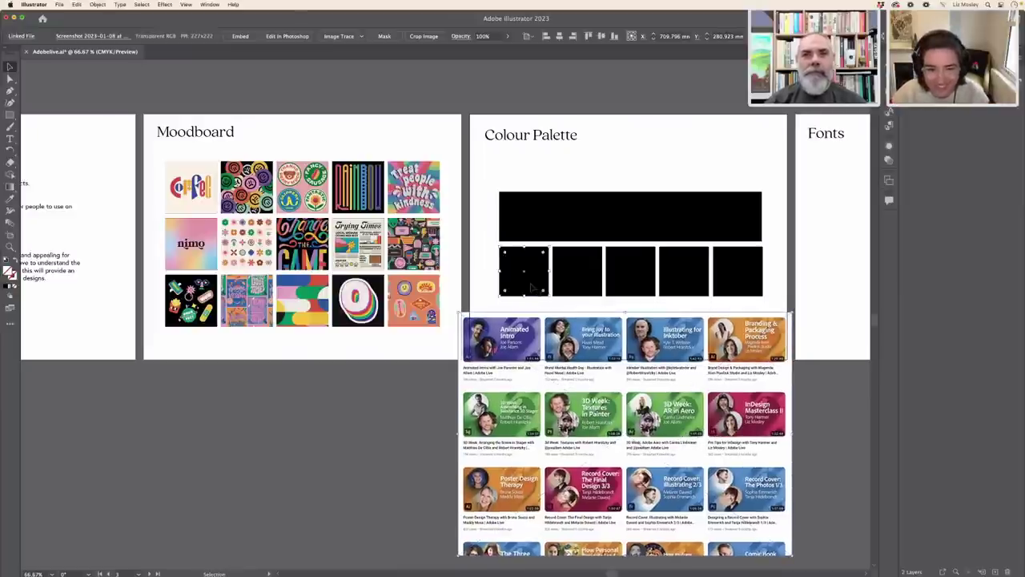
key(i)
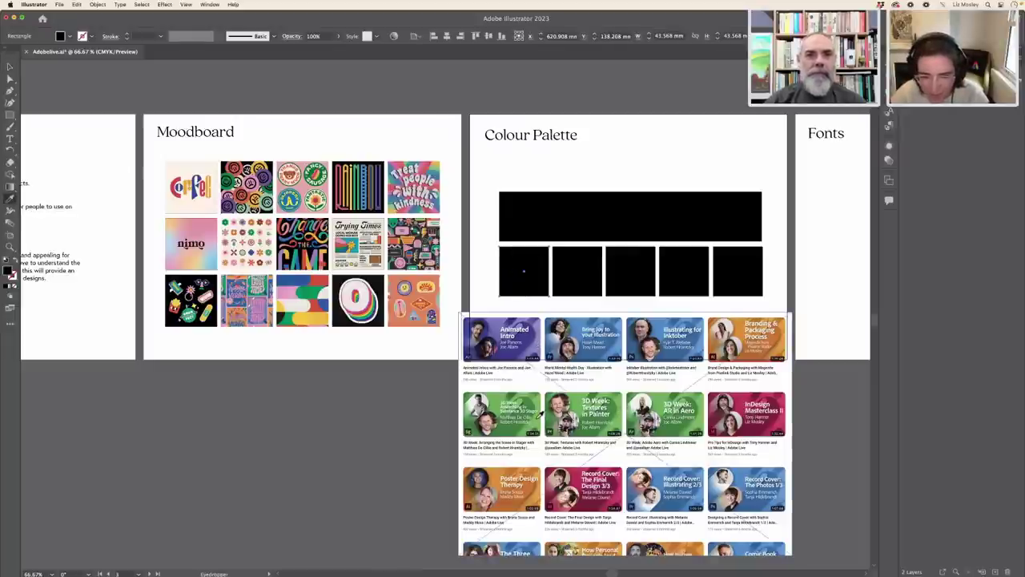
Fill the first two palette squares with green and blue sampled from the thumbnails.
click(541, 412)
key(v)
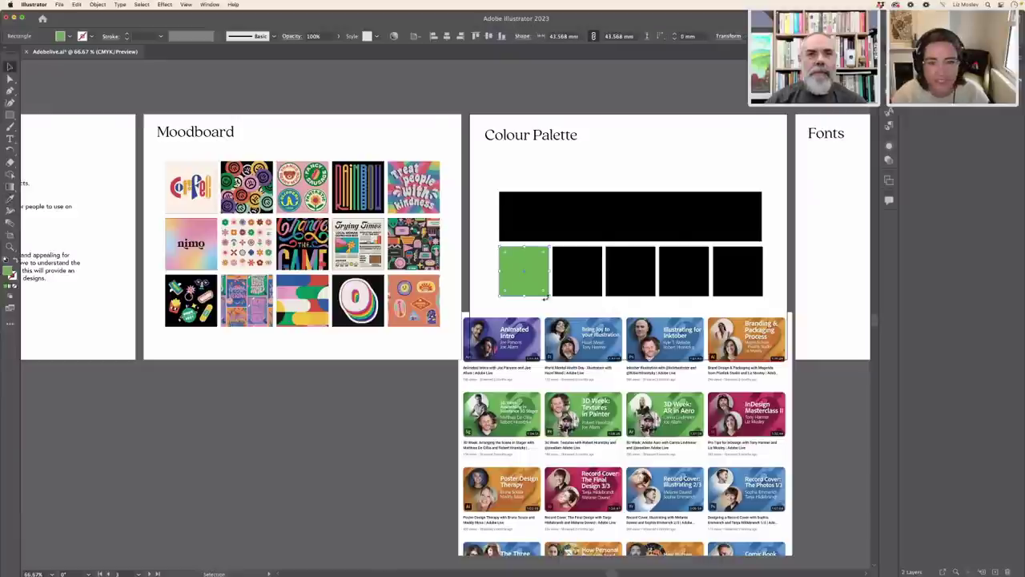
click(574, 292)
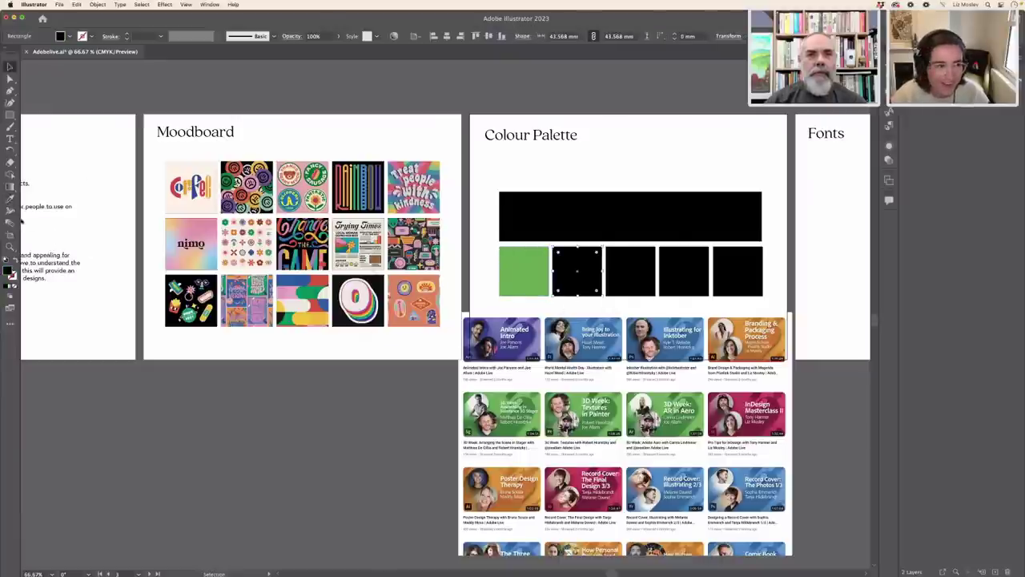
click(10, 198)
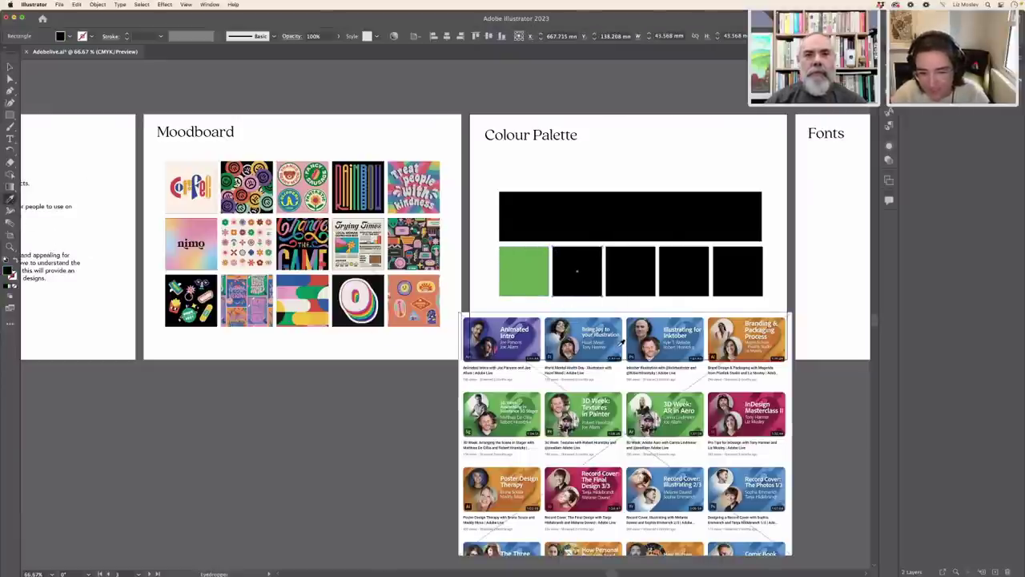
click(620, 341)
key(v)
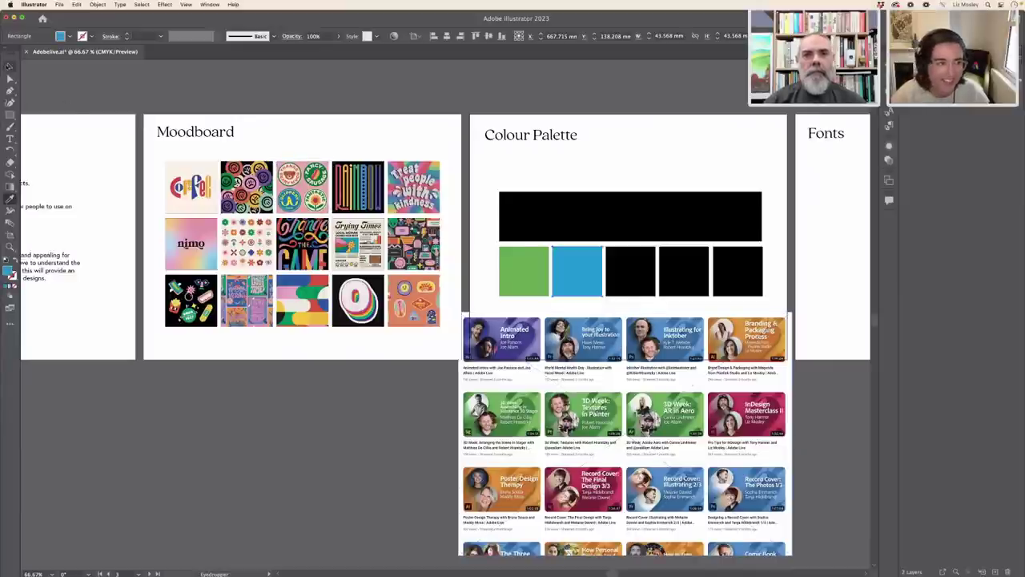
click(549, 300)
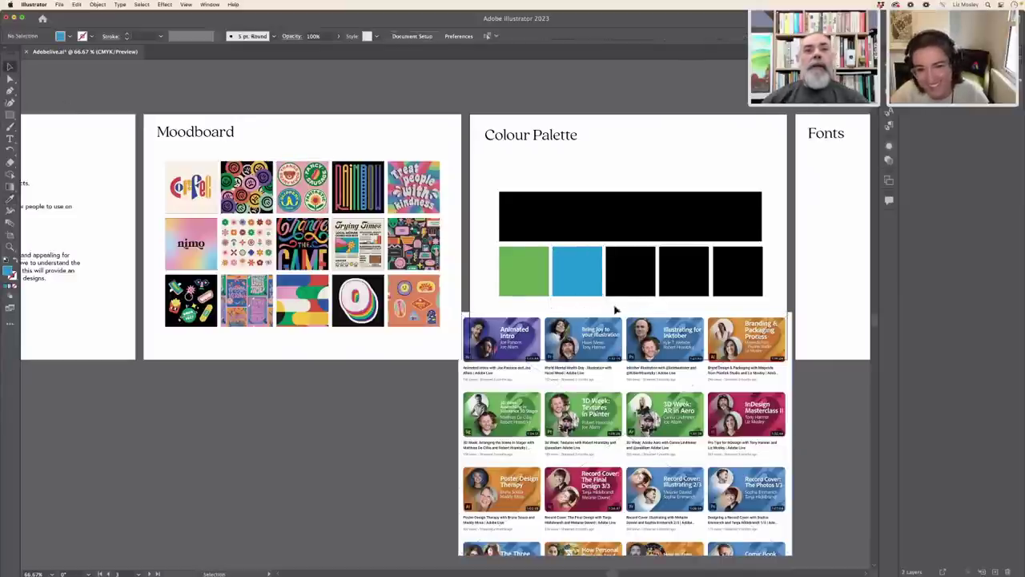
Fill the third and fourth squares with pink and orange sampled with the Eyedropper.
click(638, 293)
click(10, 197)
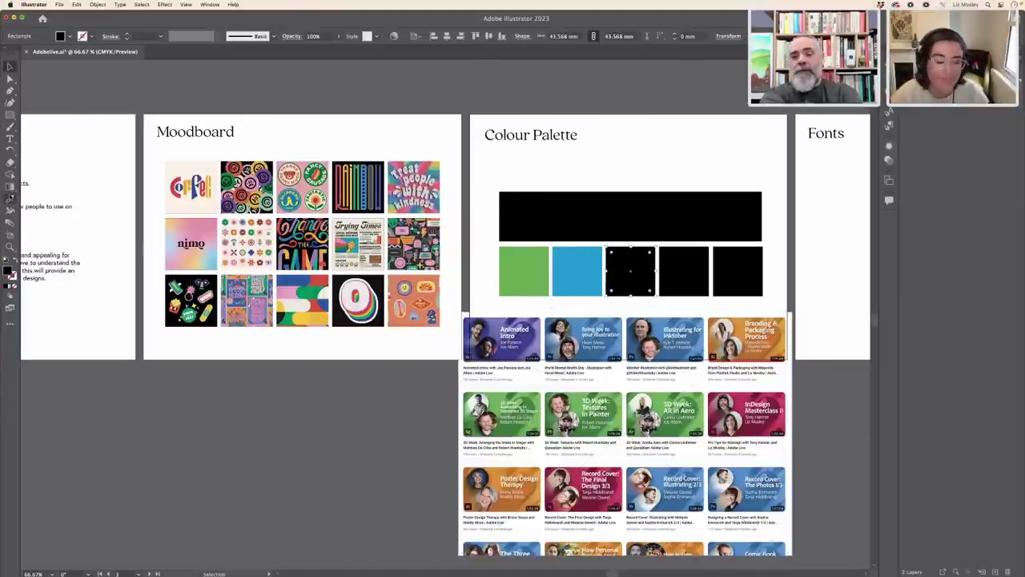
click(782, 416)
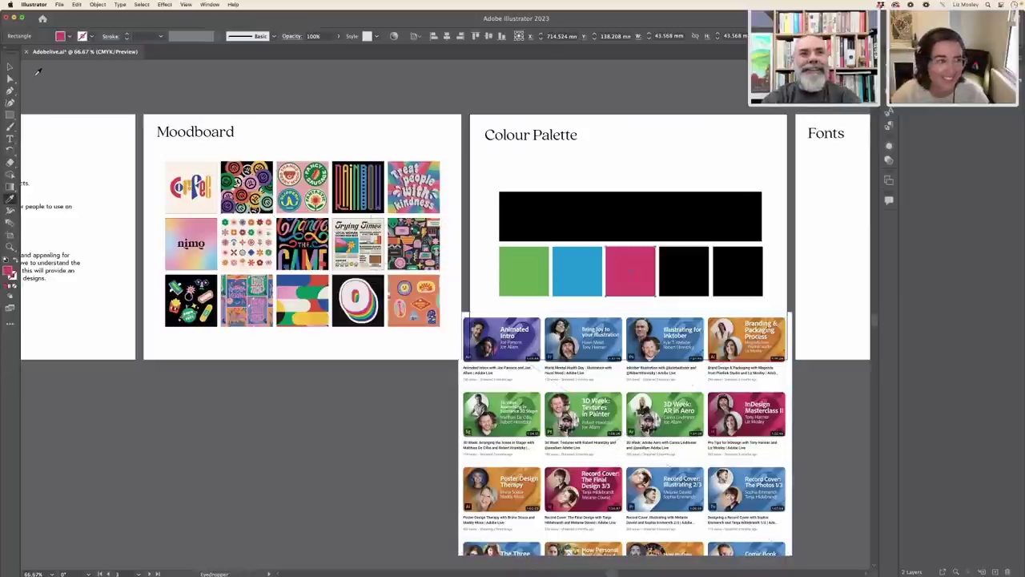
click(9, 66)
click(685, 282)
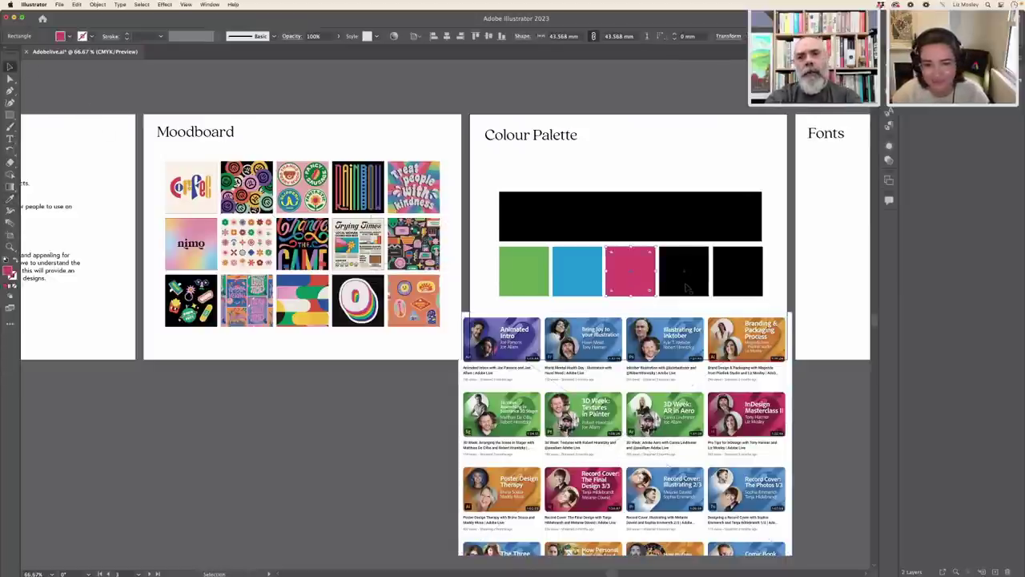
click(8, 202)
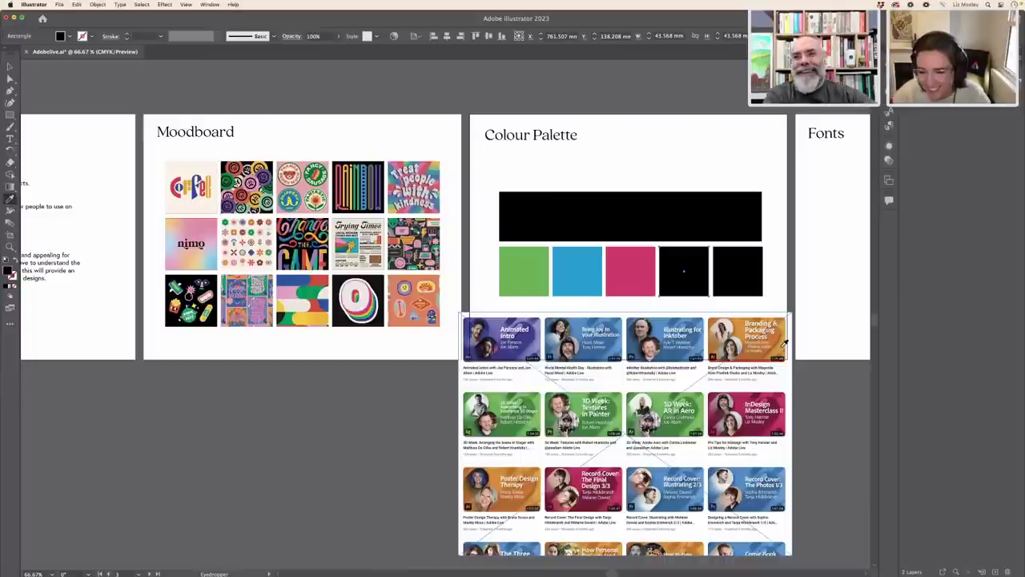
click(783, 343)
click(9, 67)
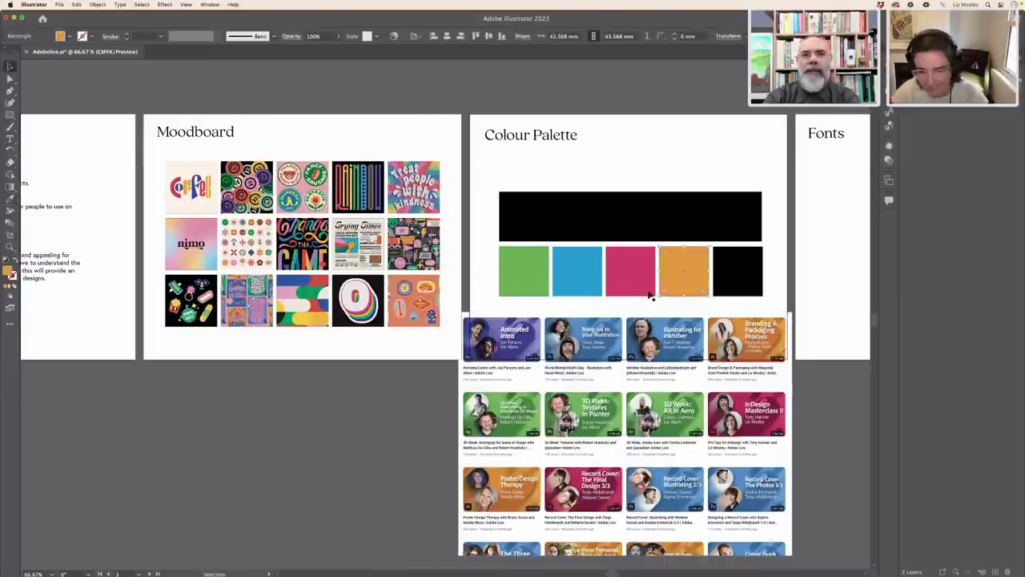
Fill the last palette square with a dark blue sampled from the screenshot.
click(749, 290)
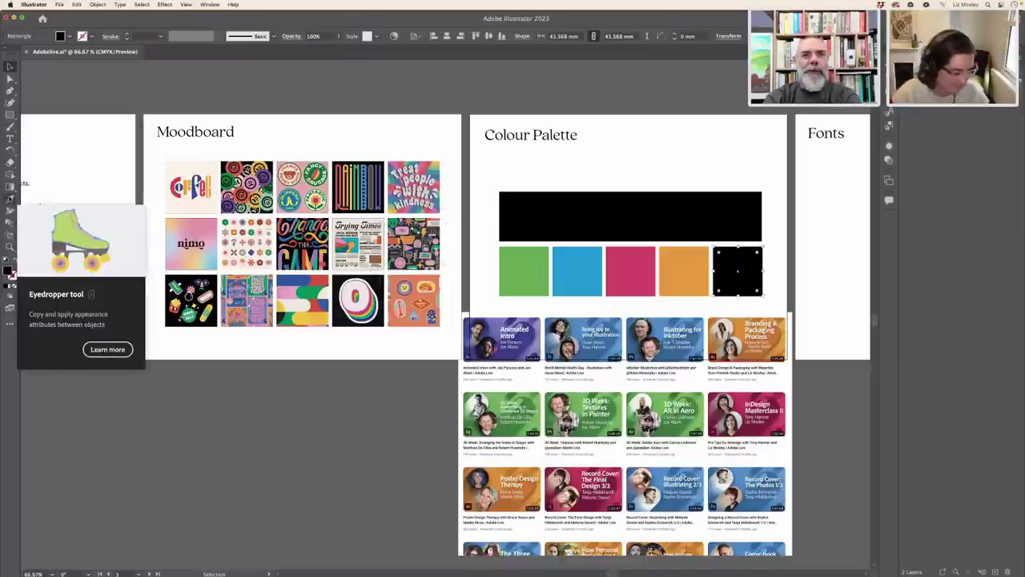
click(11, 199)
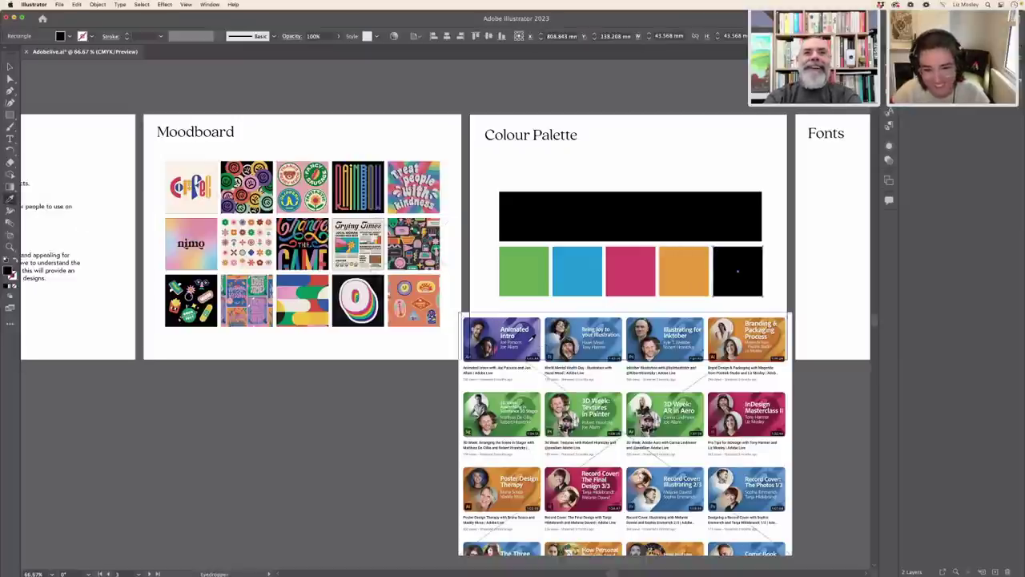
click(524, 329)
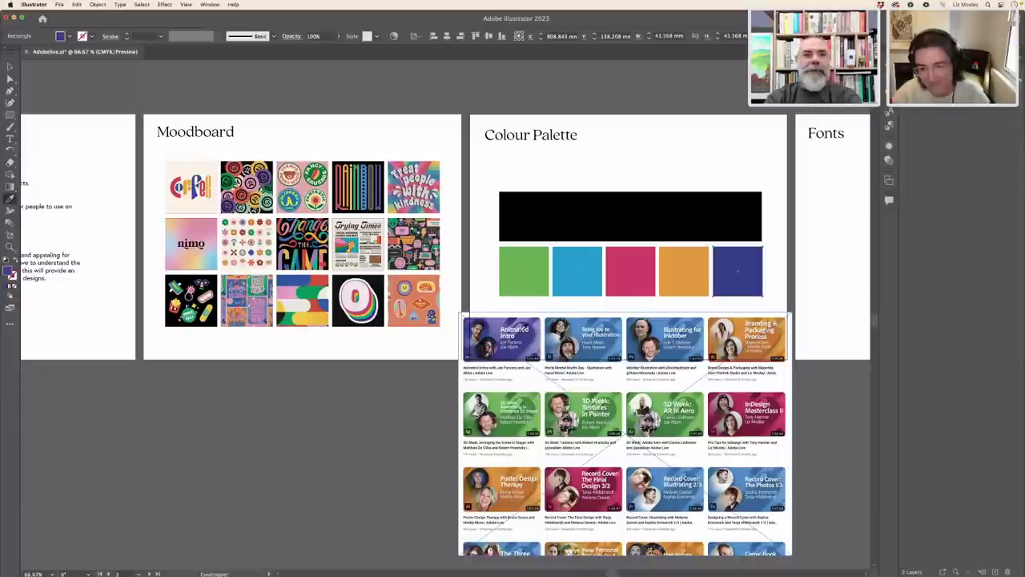
click(10, 67)
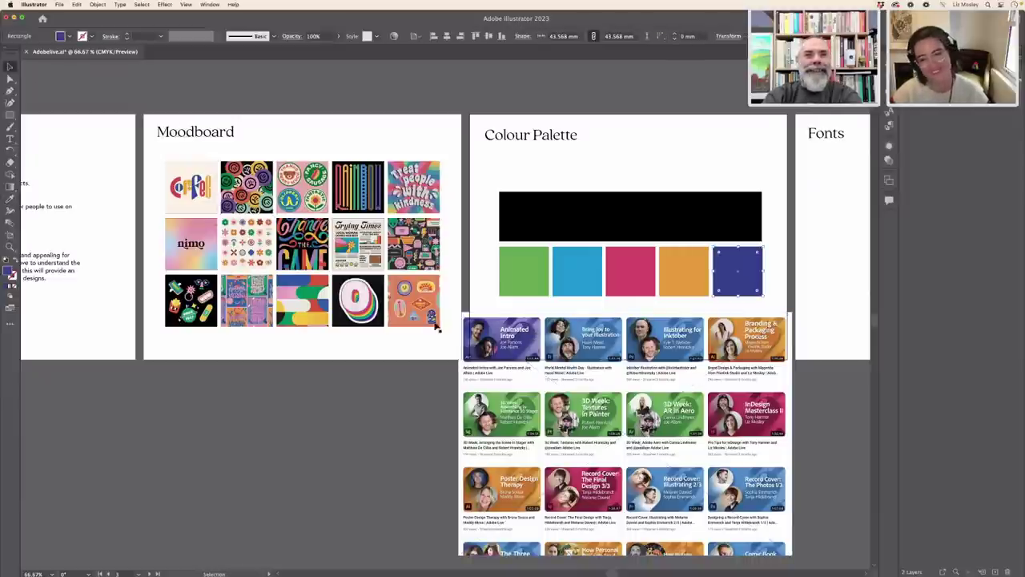
click(615, 383)
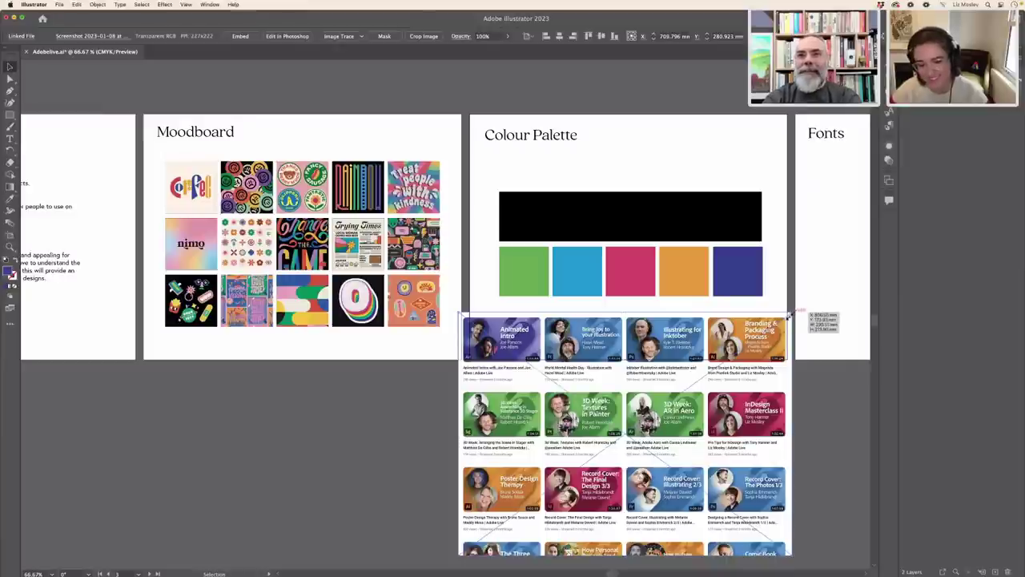
Shrink and move the video thumbnails screenshot, then delete it from the artboard.
drag(791, 312, 710, 373)
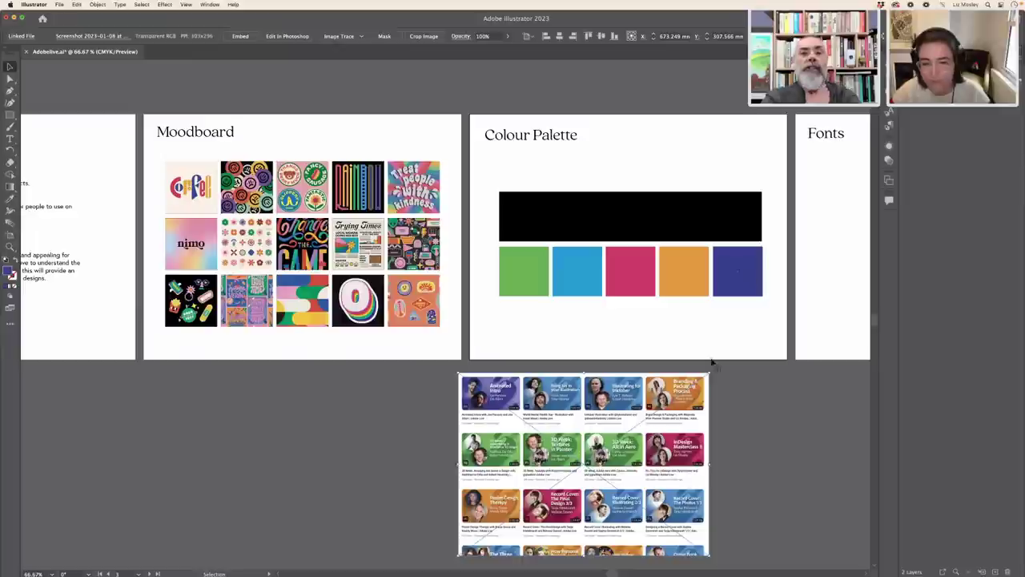
drag(687, 403, 735, 369)
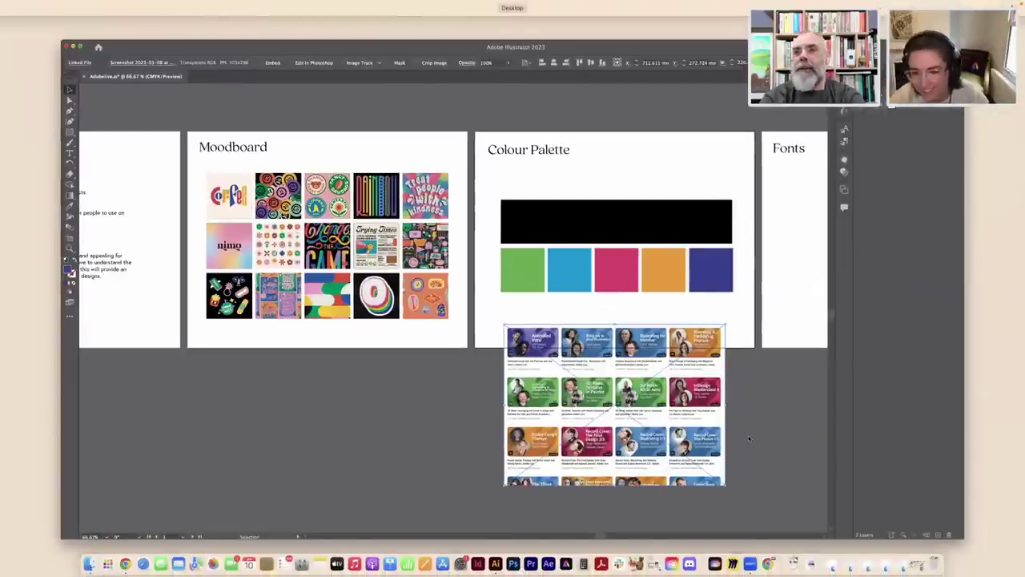
key(Delete)
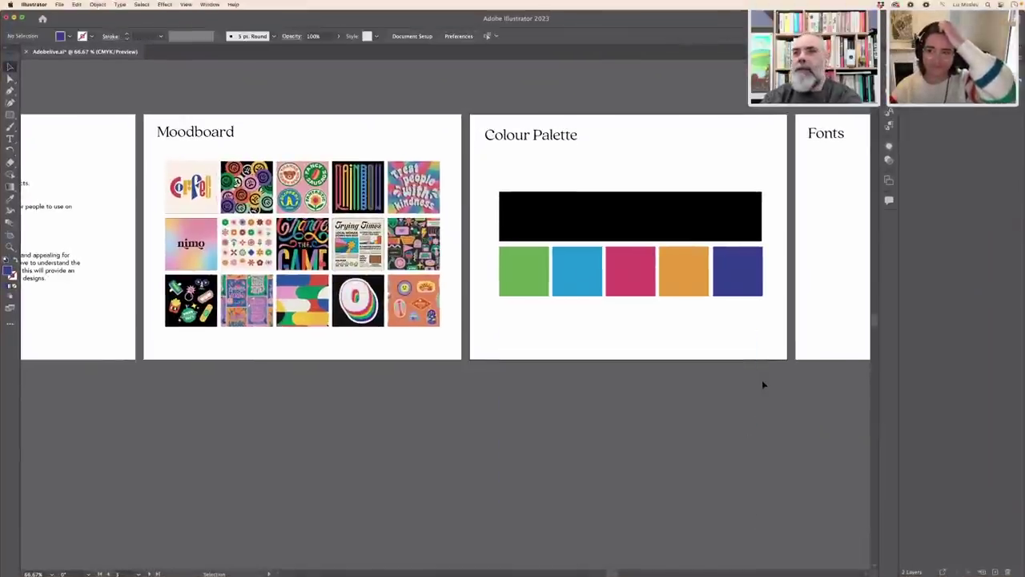
Scroll to the empty Fonts artboard, then switch to Chrome showing Pinterest sticker results.
scroll(762, 380, right, 10)
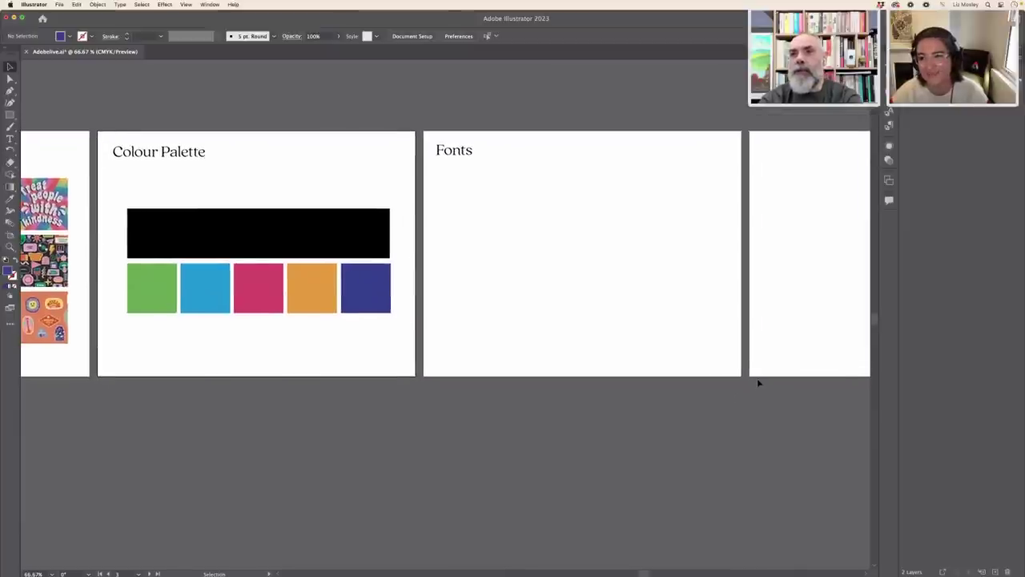
scroll(758, 383, left, 1)
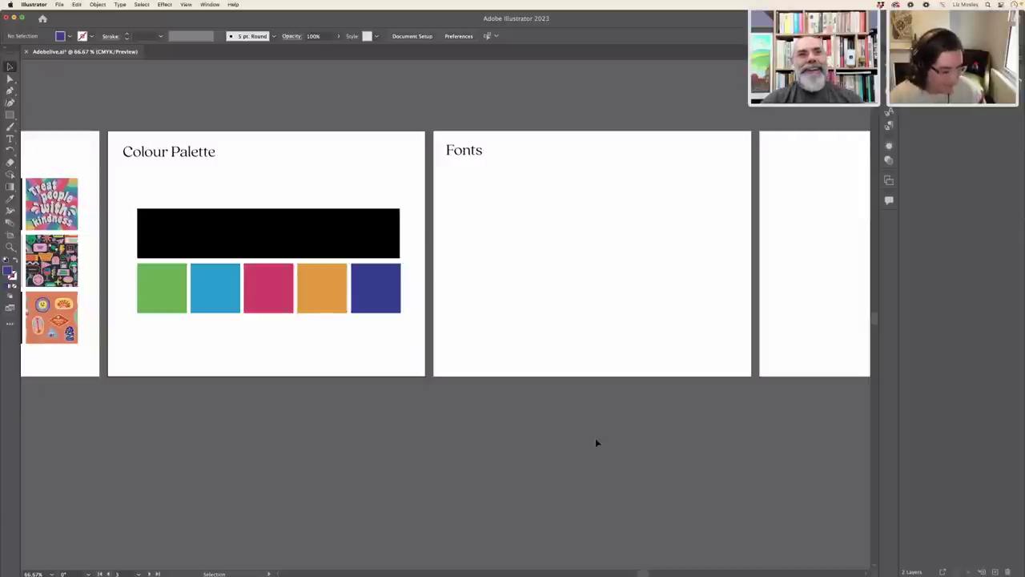
scroll(600, 436, right, 1)
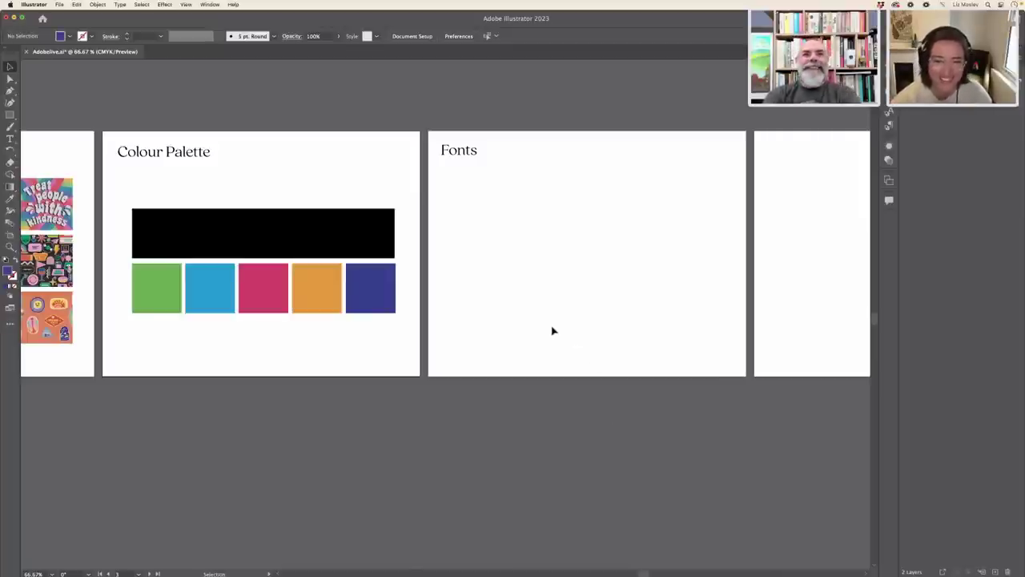
click(127, 564)
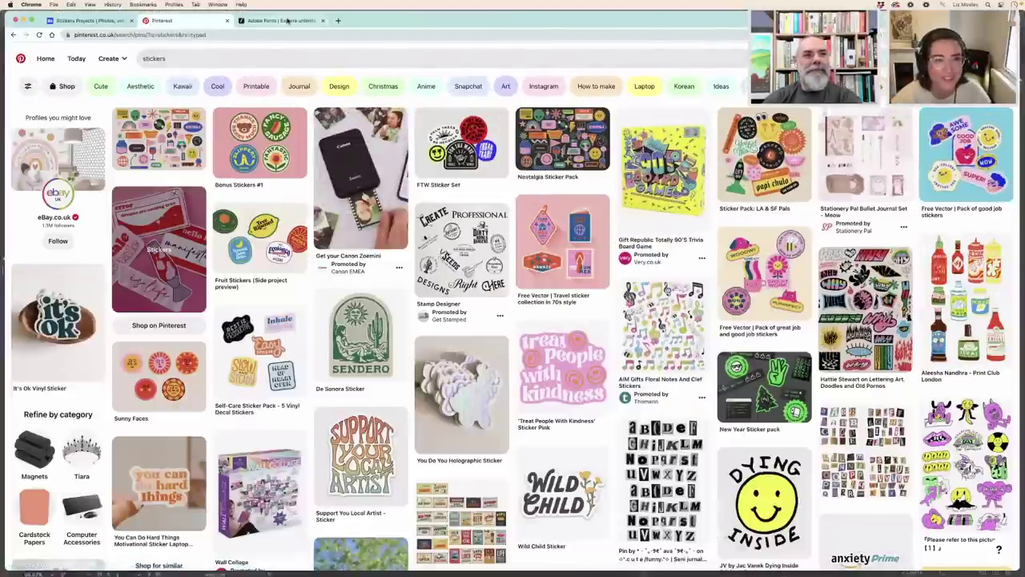
Switch to the Adobe Fonts tab and open the All fonts browse page.
click(280, 20)
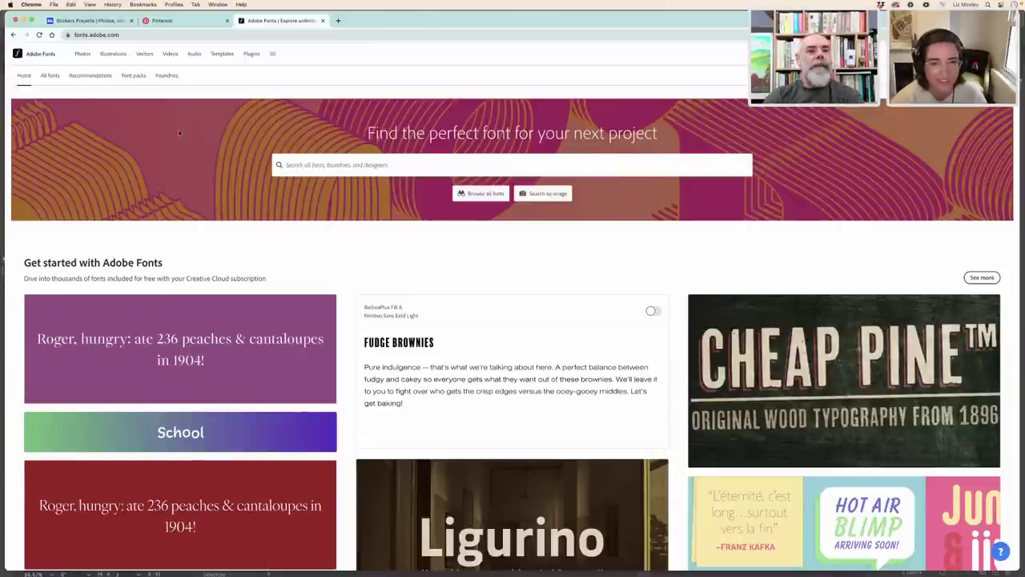
click(51, 76)
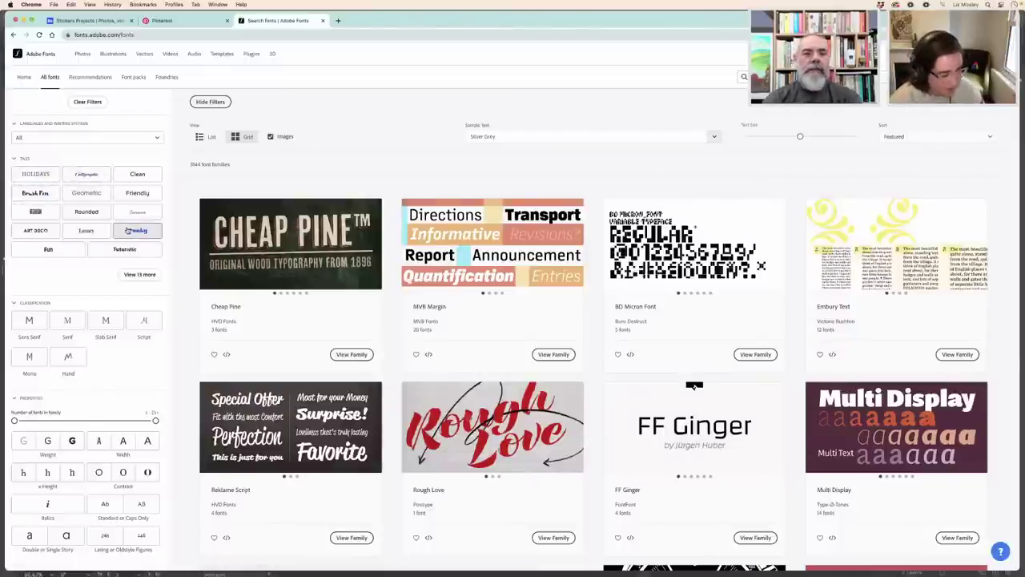
click(129, 230)
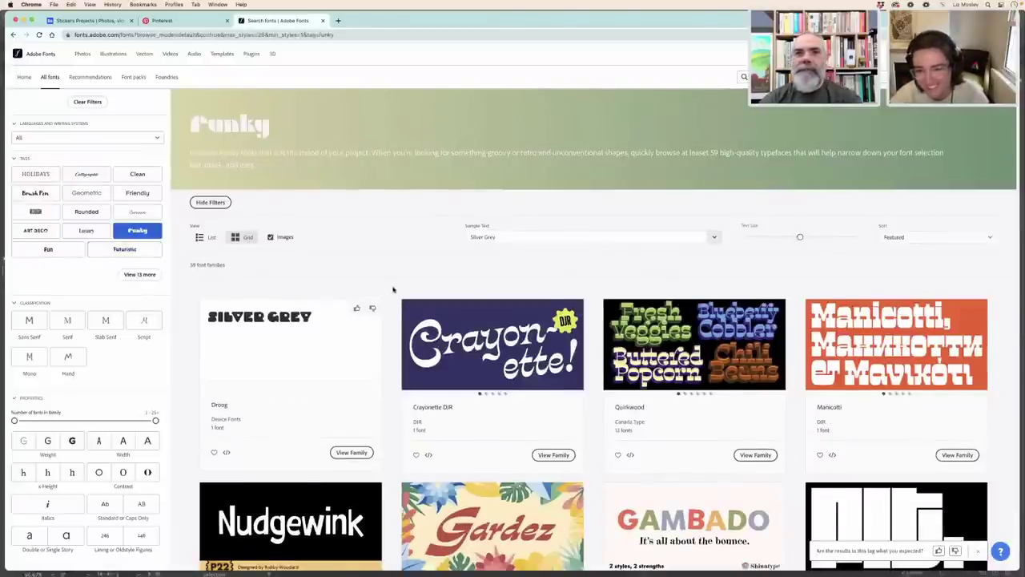
scroll(392, 289, down, 3)
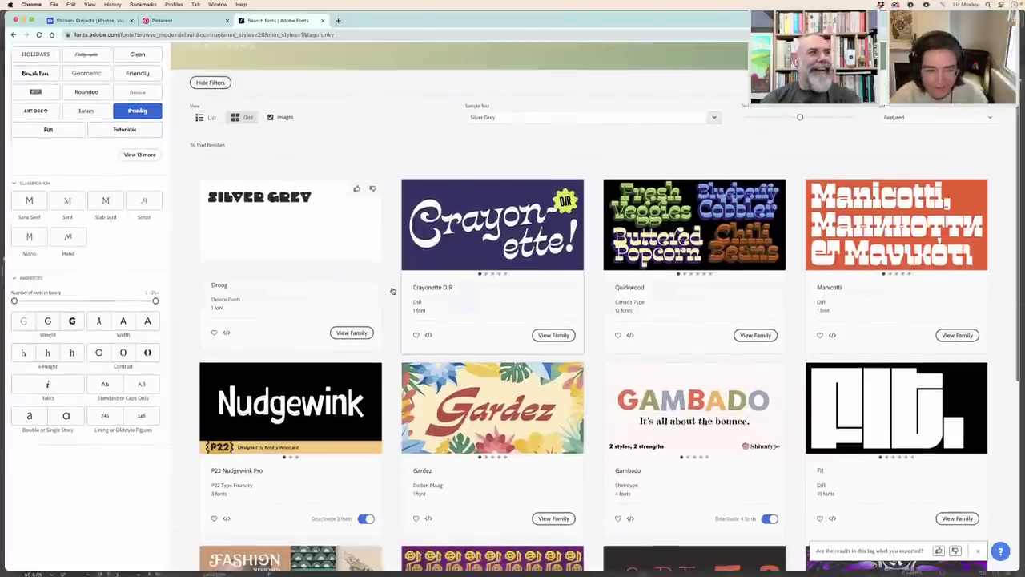
scroll(392, 290, up, 1)
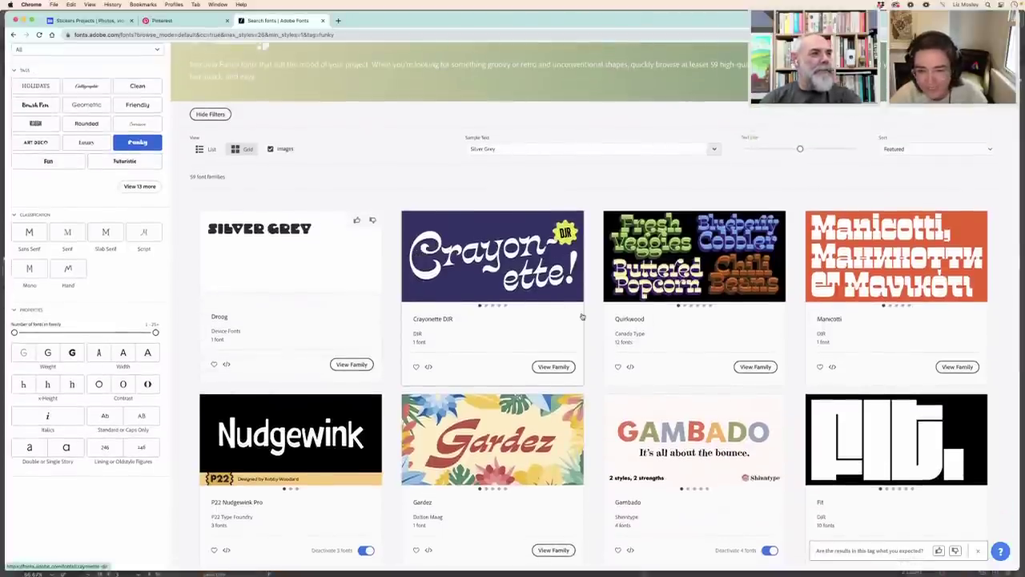
scroll(587, 319, down, 1)
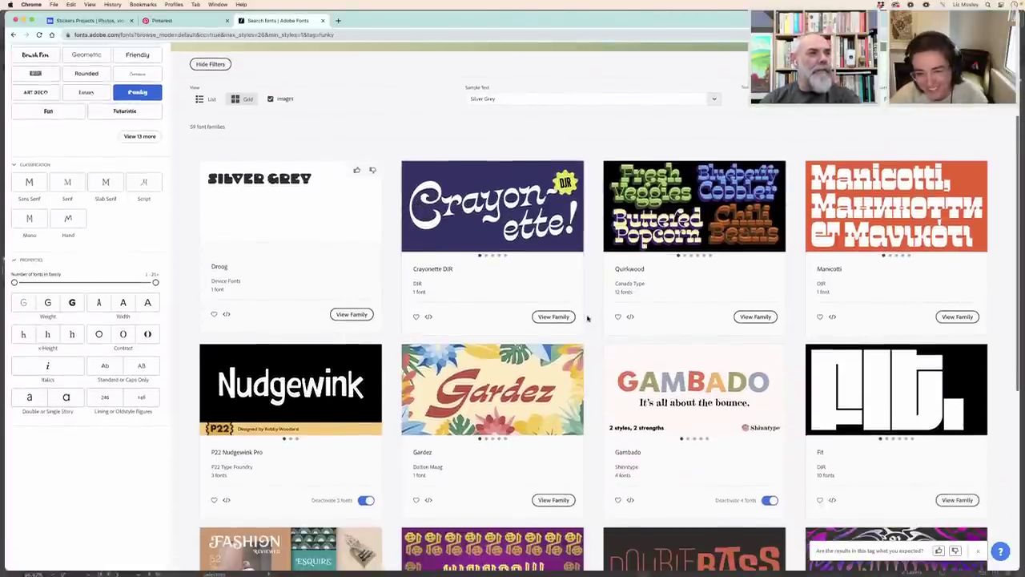
scroll(588, 319, down, 1)
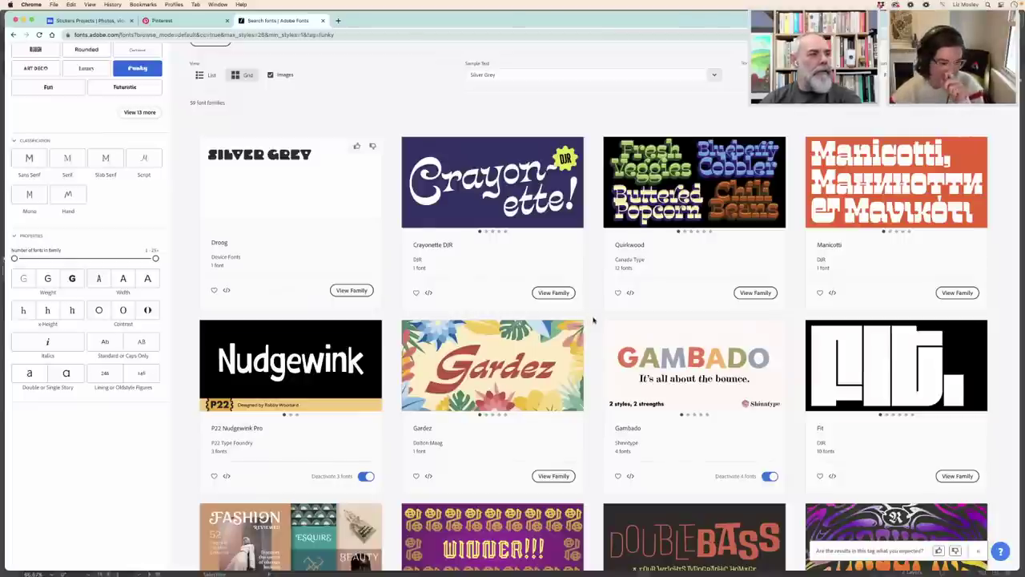
scroll(594, 320, down, 1)
scroll(600, 304, up, 2)
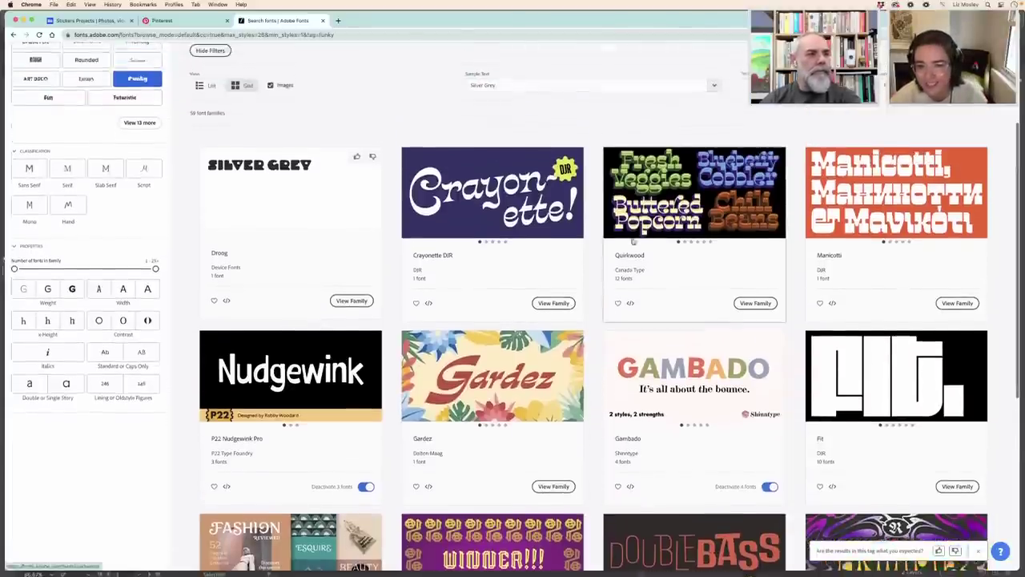
scroll(590, 304, down, 1)
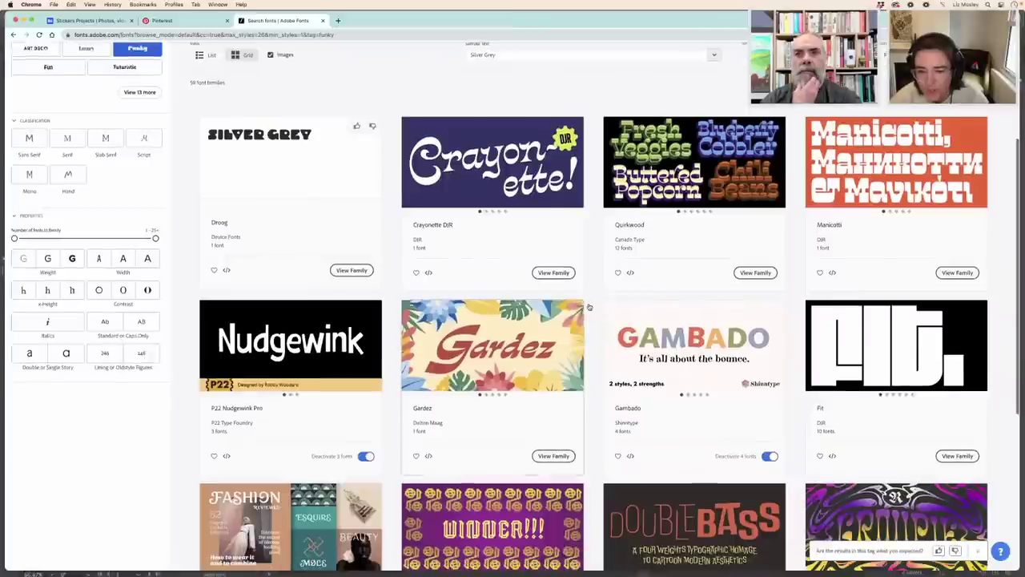
scroll(591, 307, down, 1)
scroll(590, 307, down, 2)
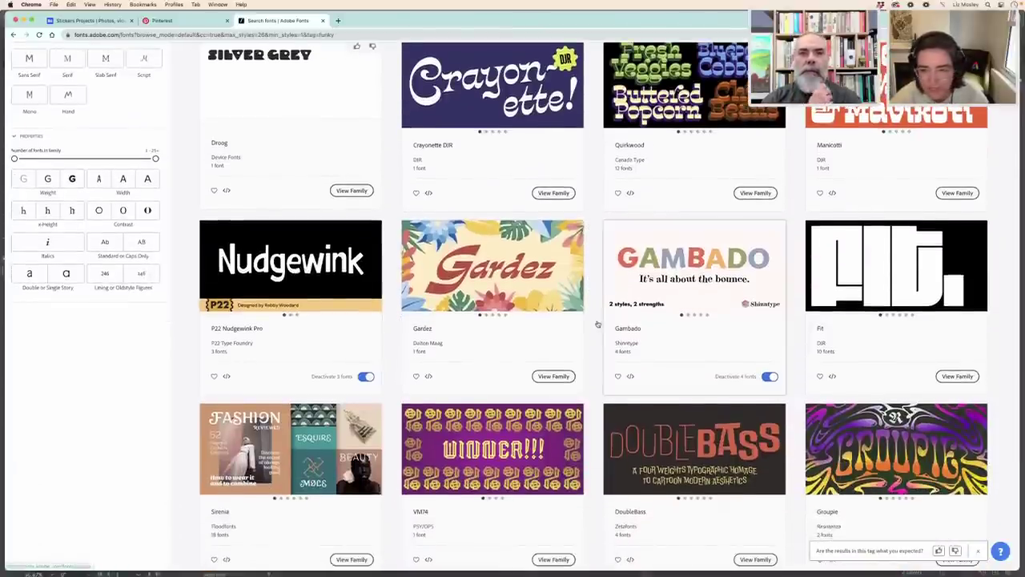
scroll(595, 326, down, 1)
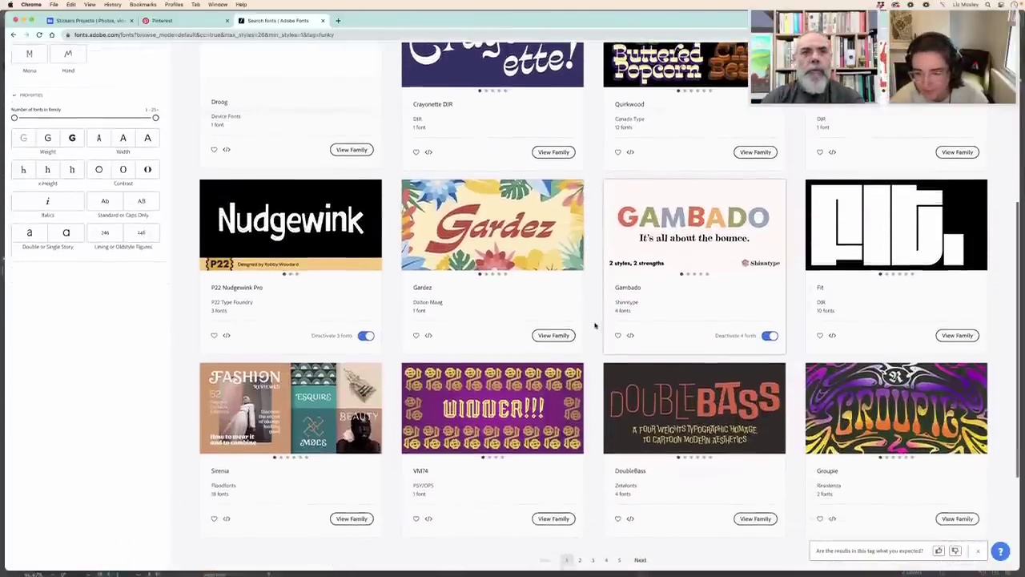
scroll(595, 326, down, 1)
scroll(595, 325, down, 1)
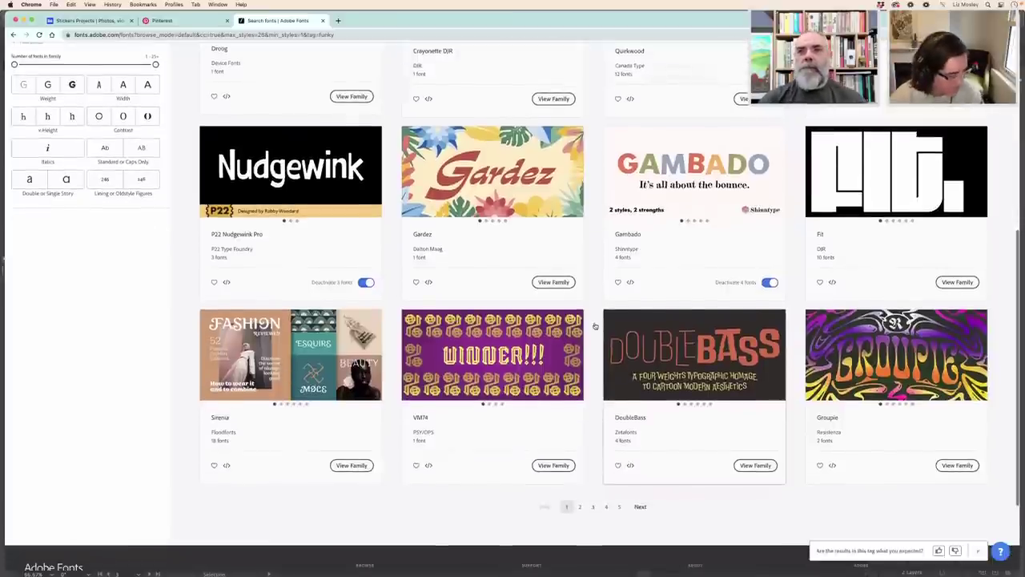
scroll(596, 324, up, 2)
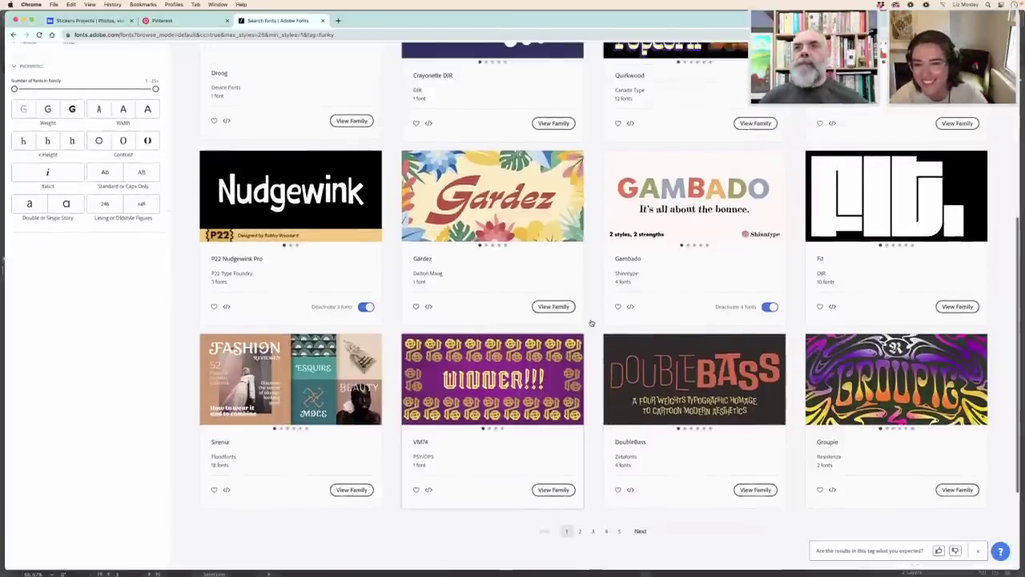
scroll(591, 322, down, 3)
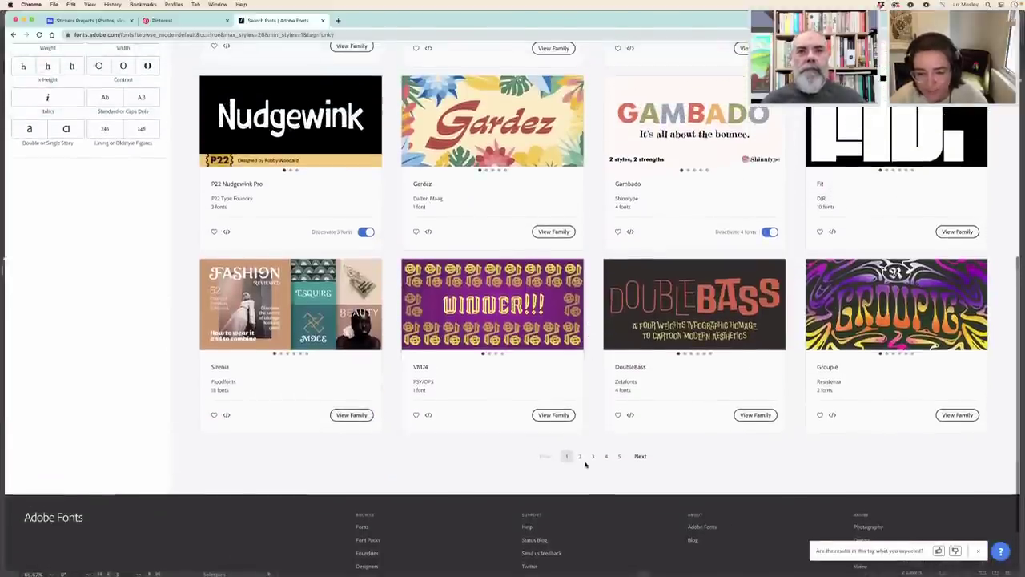
click(580, 455)
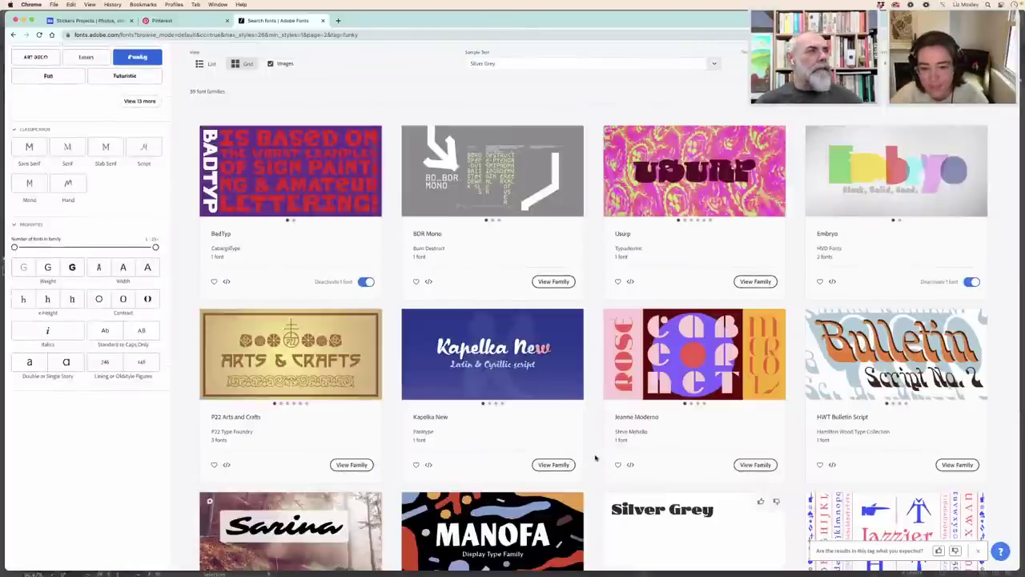
scroll(595, 458, down, 3)
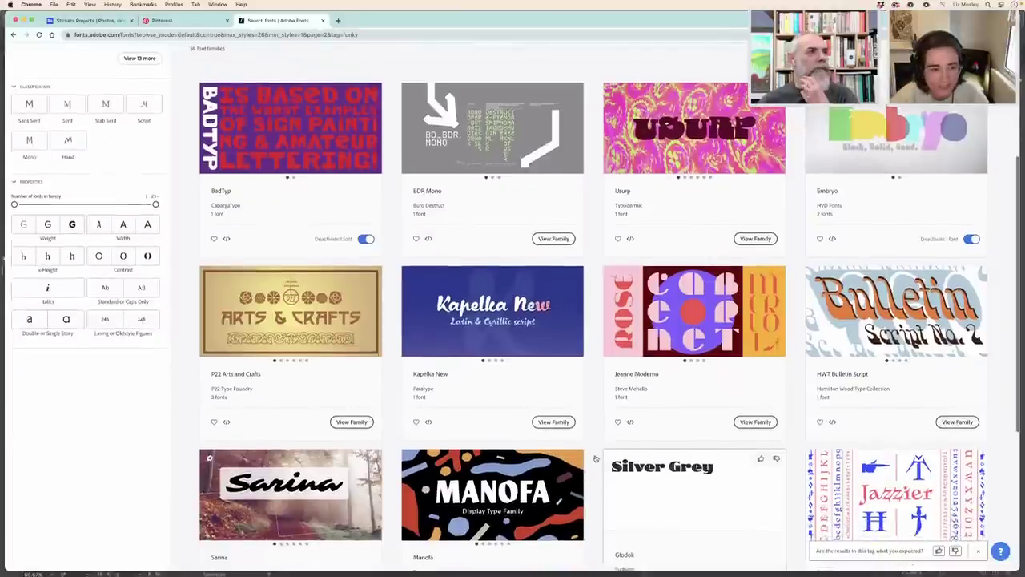
scroll(595, 458, down, 3)
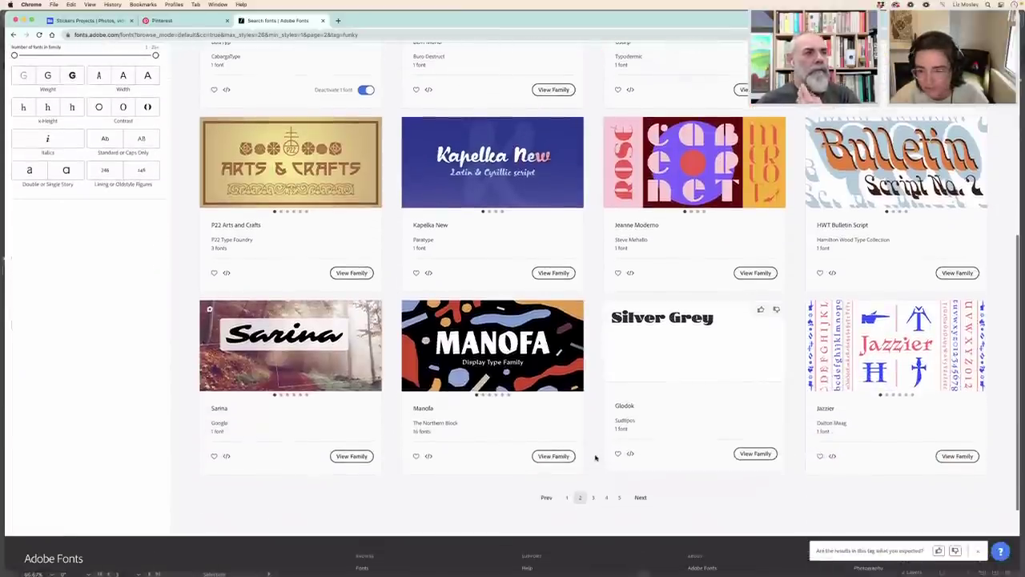
scroll(595, 458, up, 3)
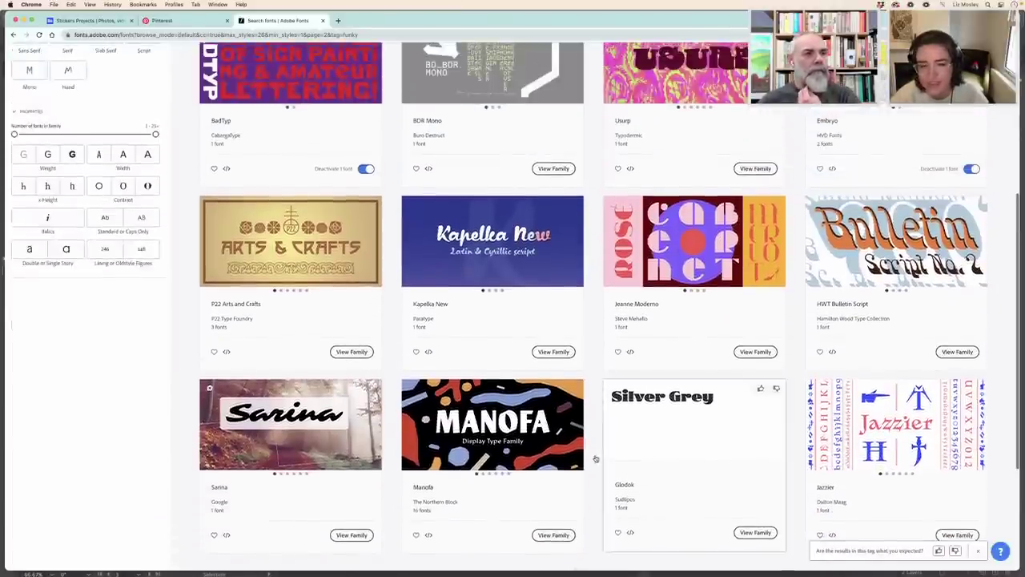
scroll(595, 458, down, 2)
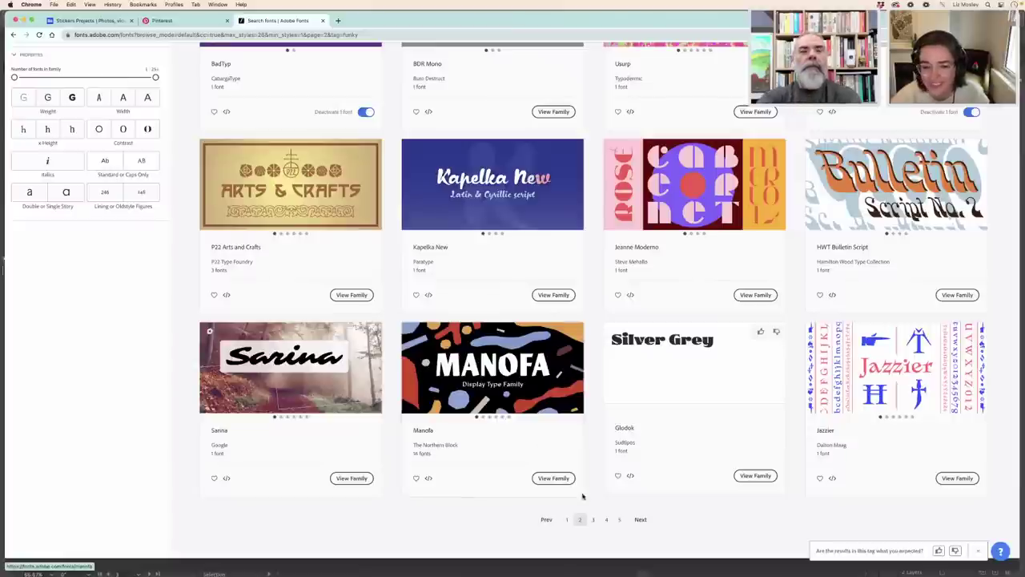
click(594, 519)
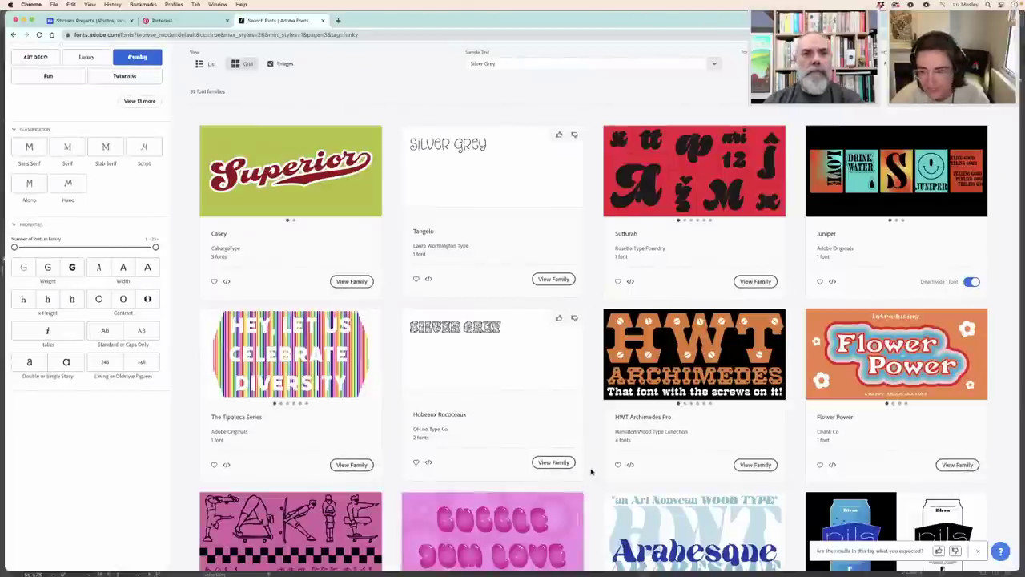
scroll(591, 472, down, 2)
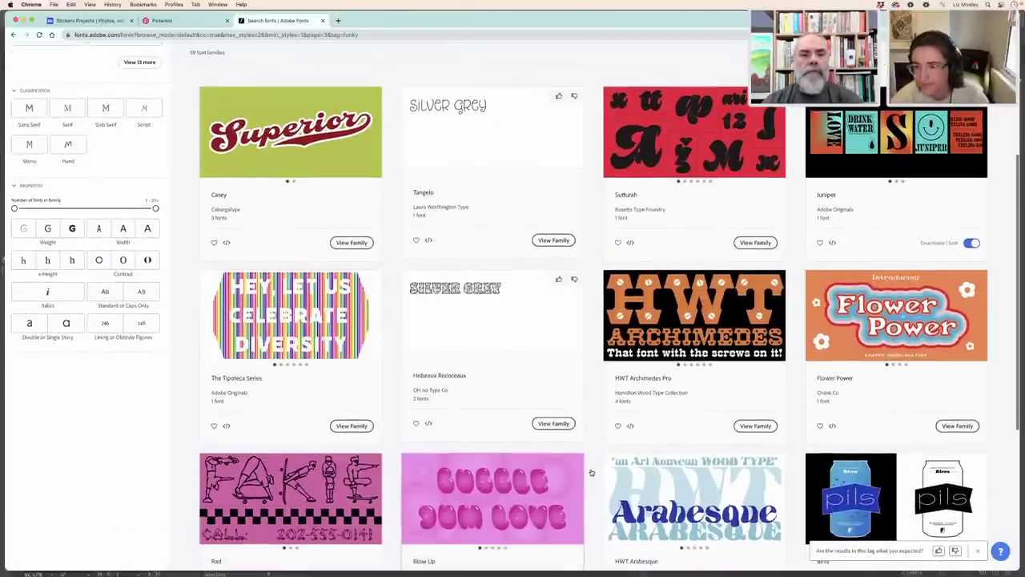
scroll(591, 472, up, 1)
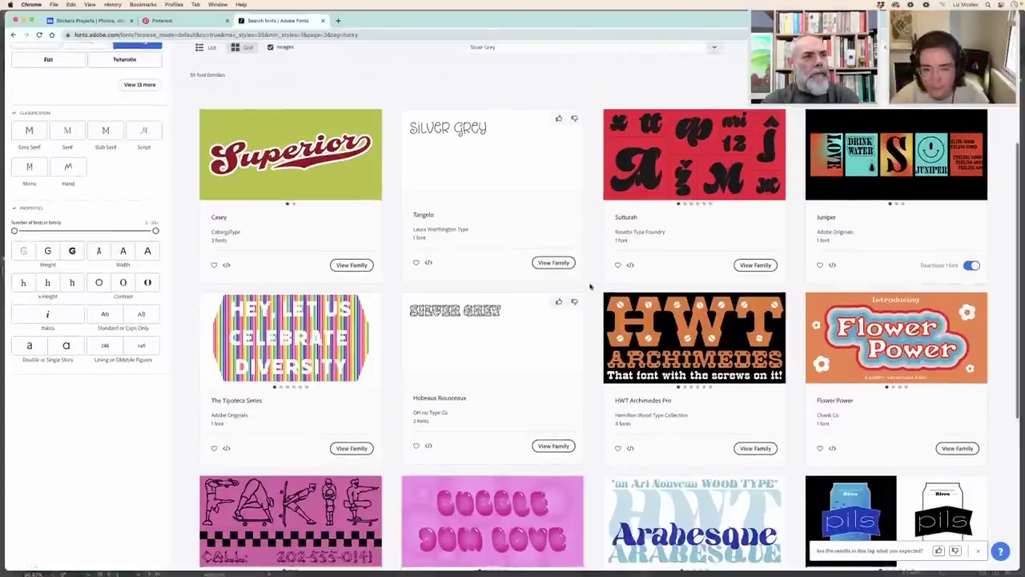
scroll(591, 287, down, 1)
scroll(591, 287, down, 2)
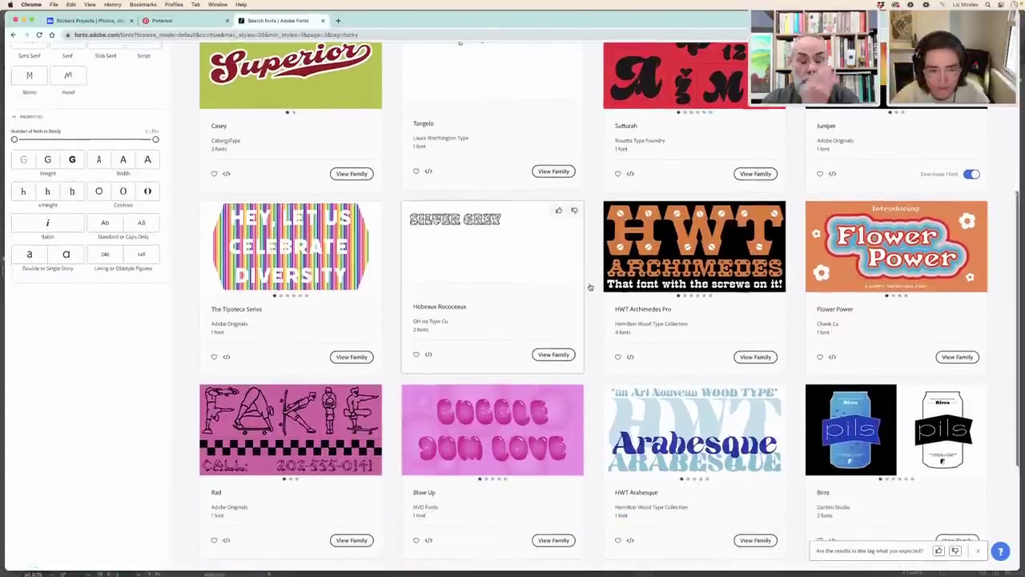
scroll(590, 286, down, 1)
scroll(590, 287, down, 2)
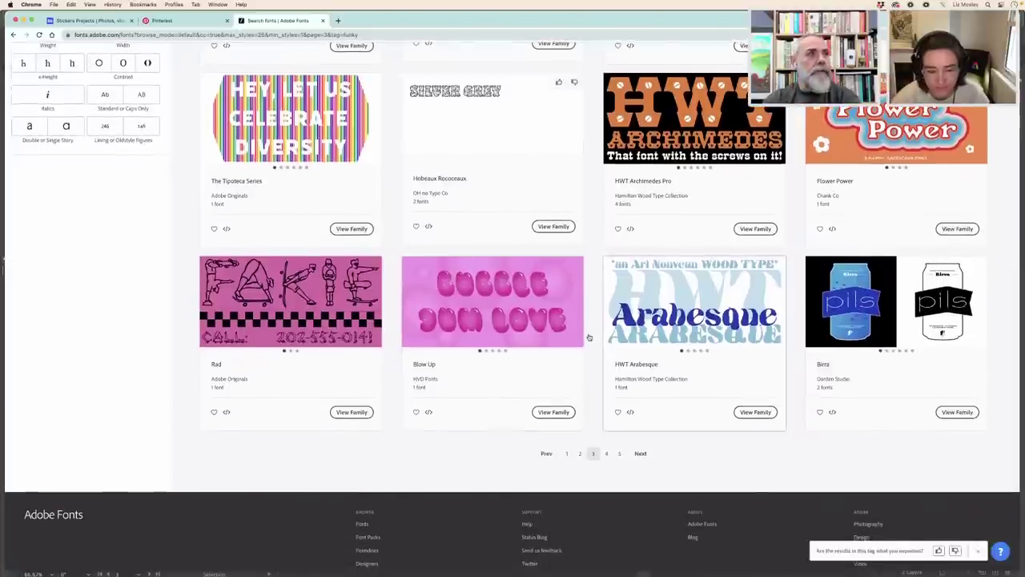
click(606, 454)
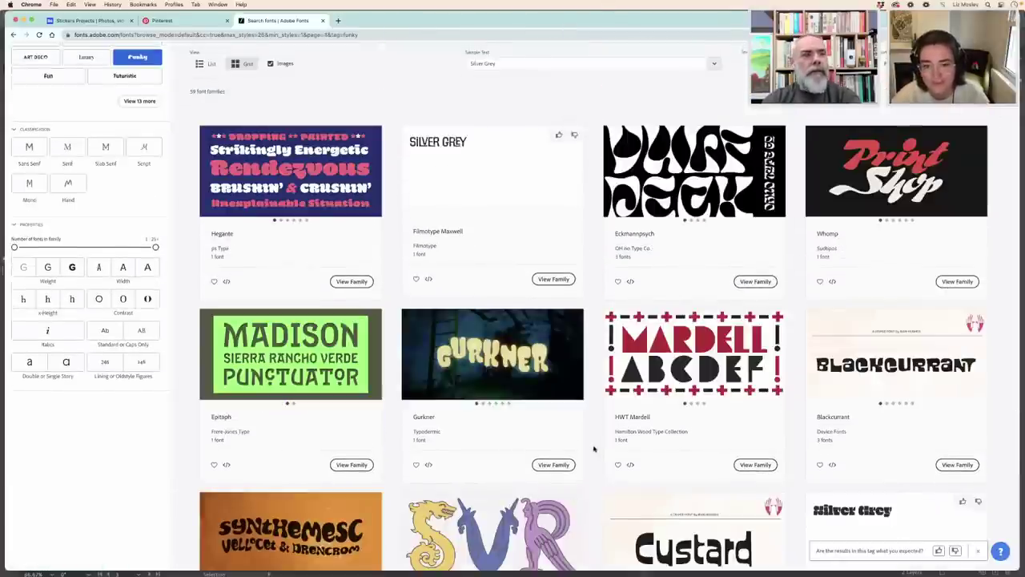
scroll(594, 449, down, 5)
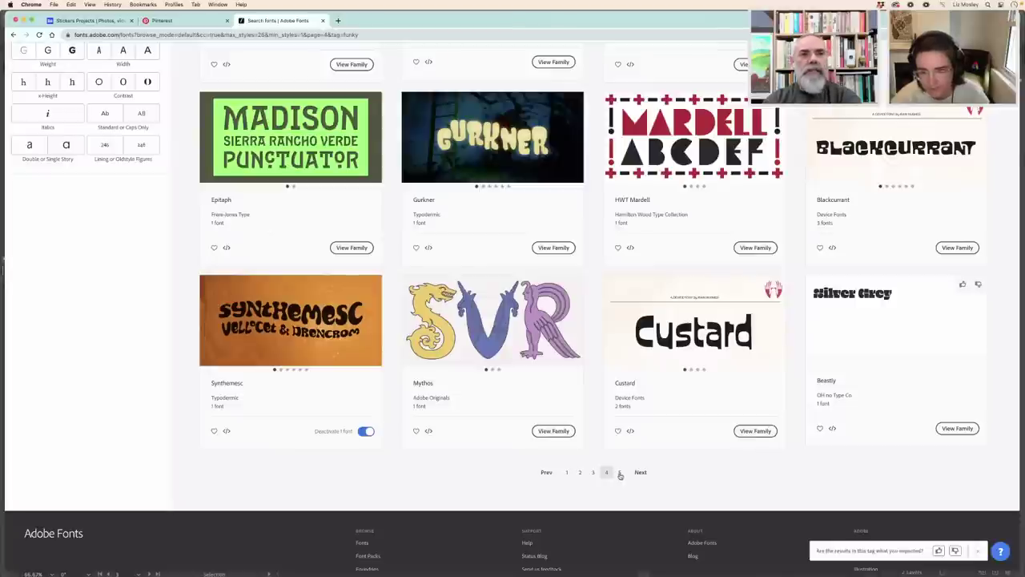
click(619, 473)
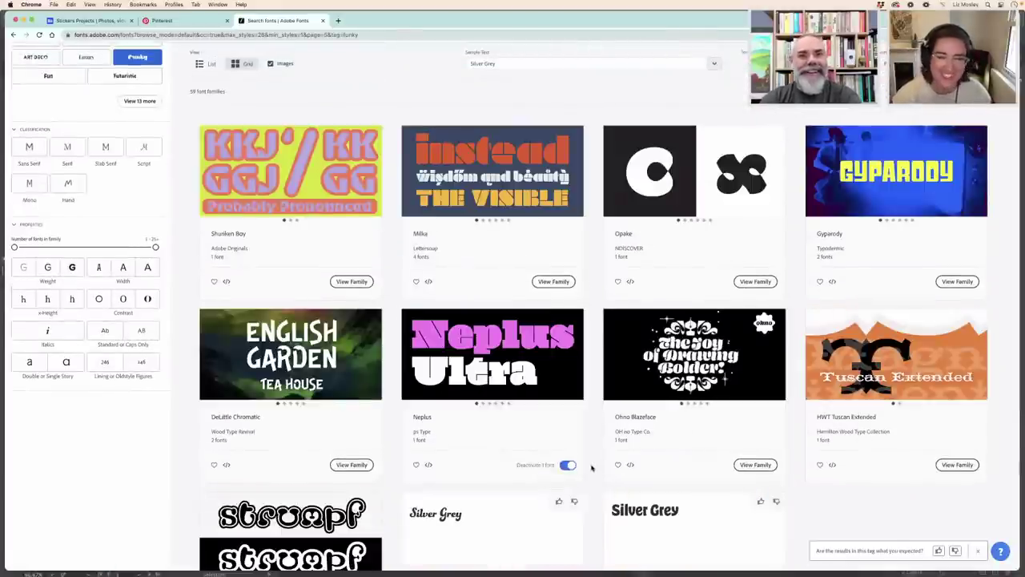
scroll(594, 468, down, 5)
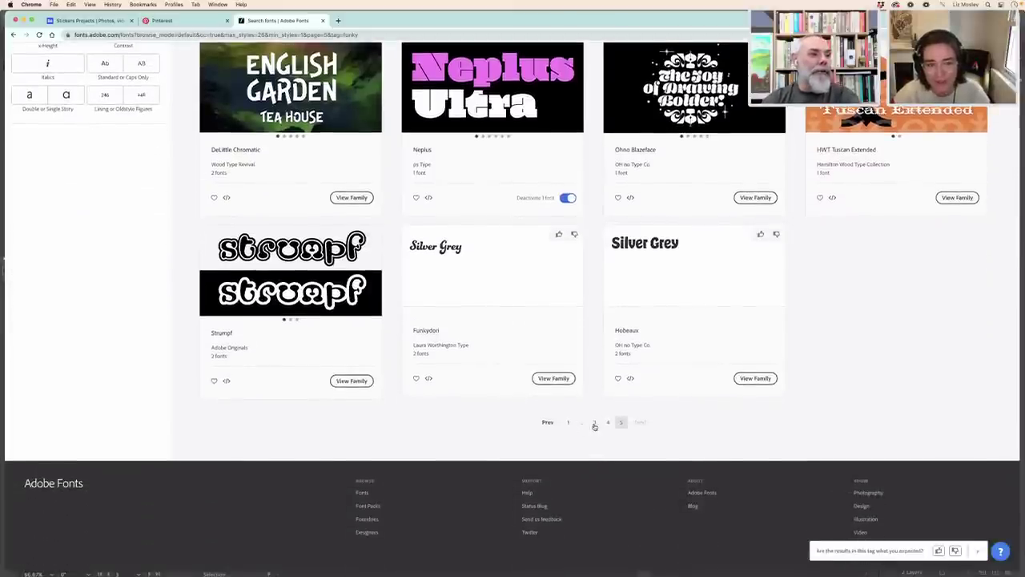
click(595, 423)
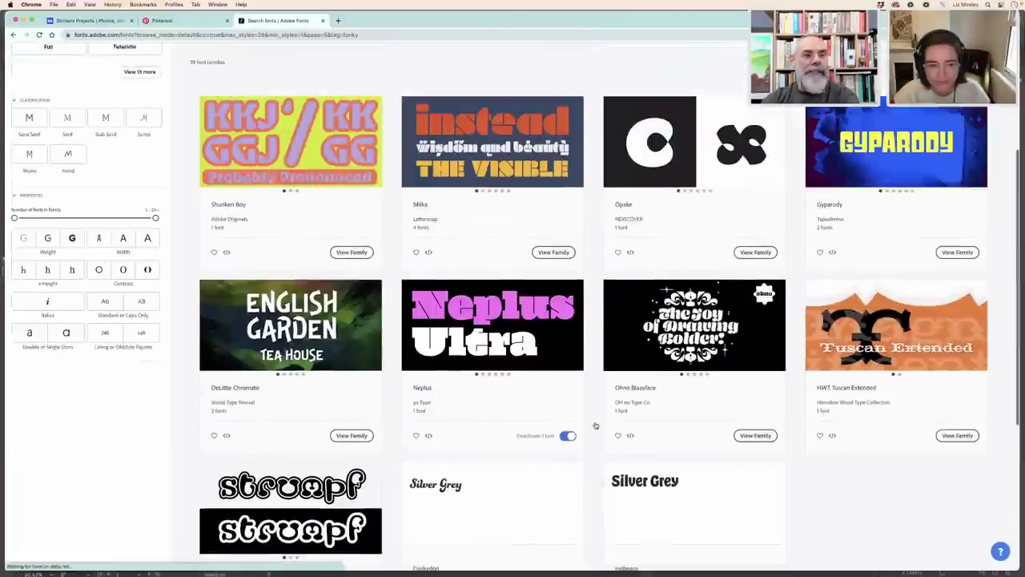
scroll(595, 426, down, 3)
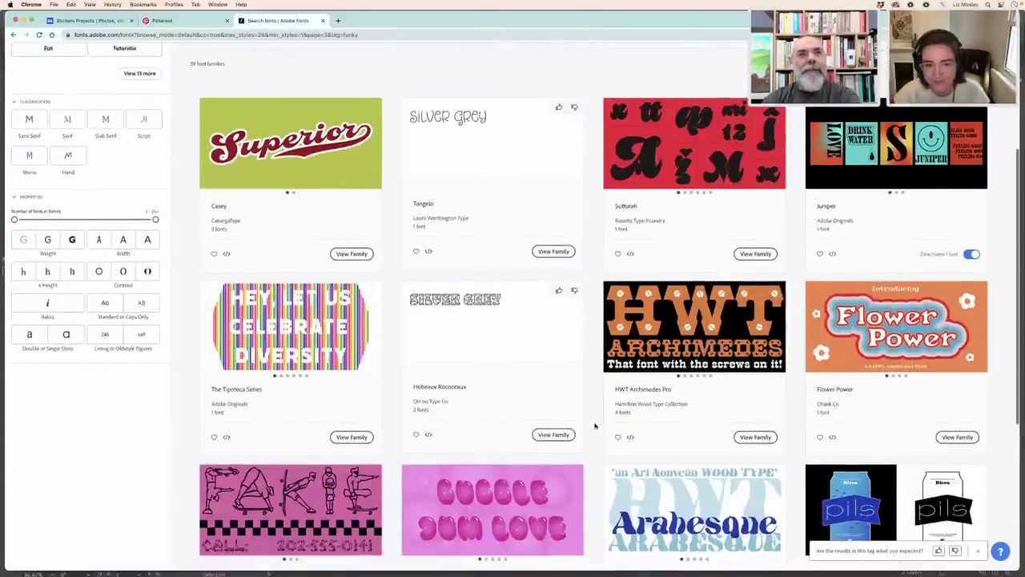
scroll(595, 426, down, 1)
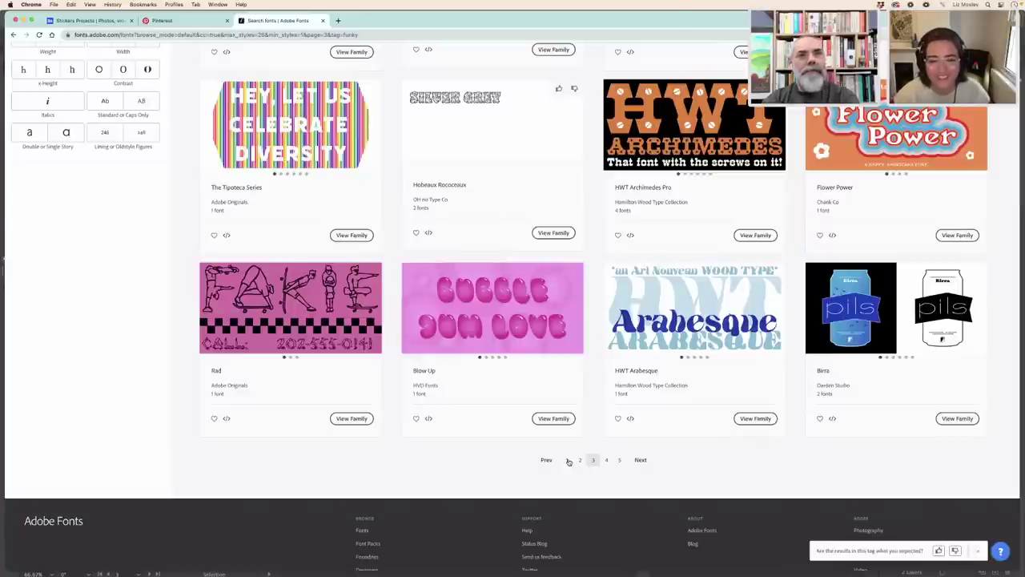
click(568, 461)
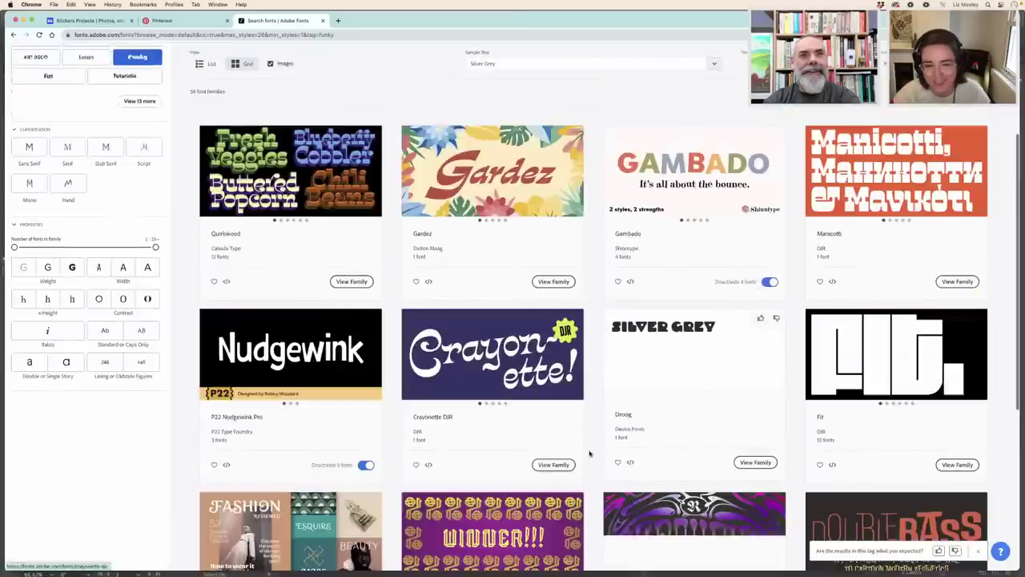
scroll(589, 453, down, 1)
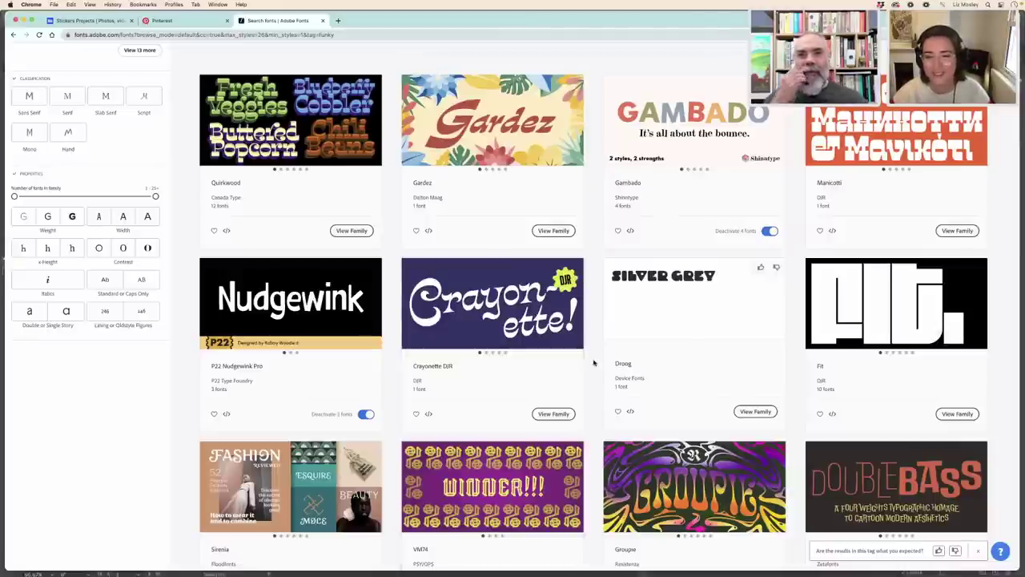
scroll(593, 363, up, 5)
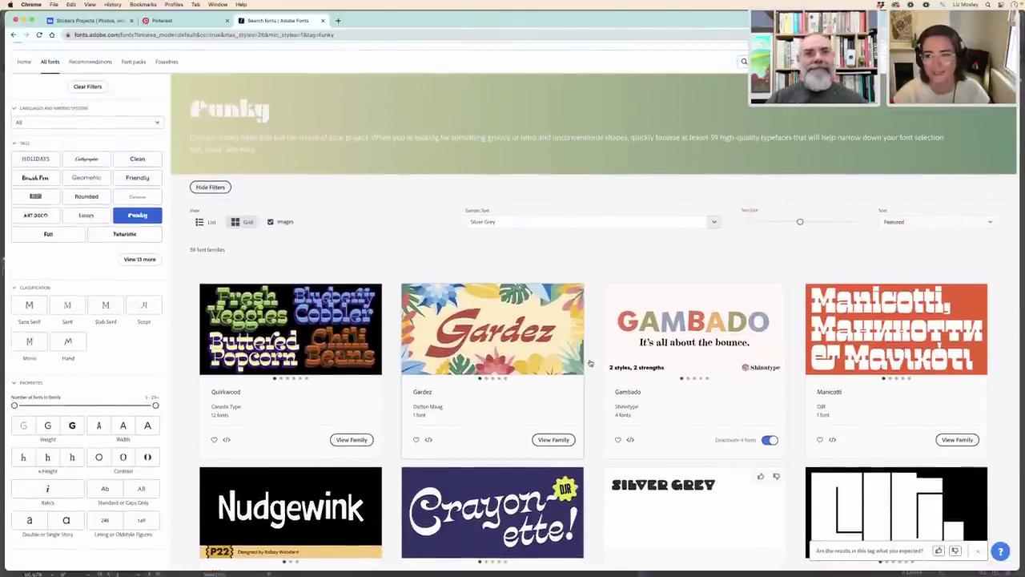
scroll(587, 360, down, 1)
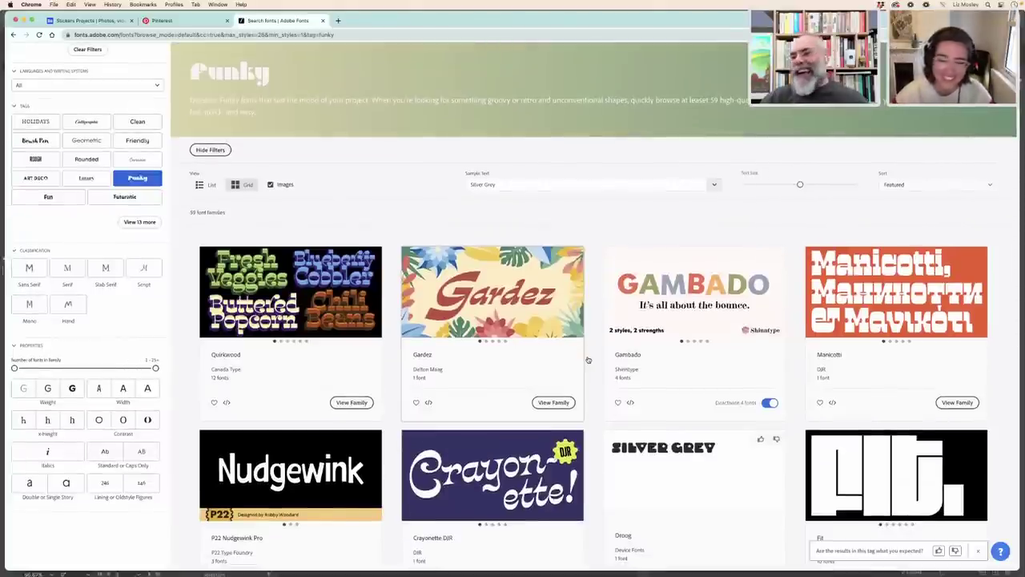
scroll(586, 360, down, 1)
scroll(593, 363, down, 2)
scroll(593, 363, down, 1)
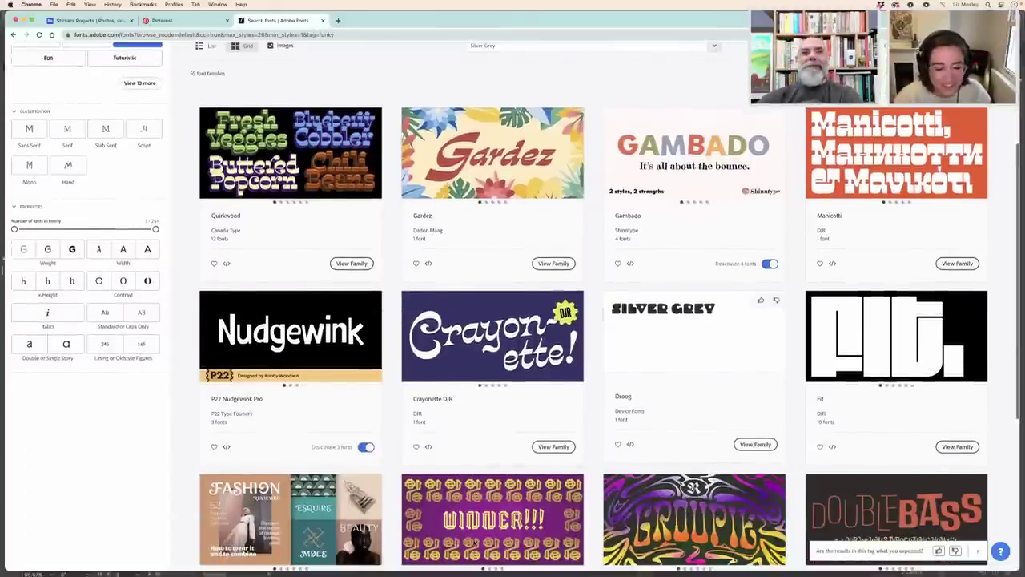
mouse_move(184, 563)
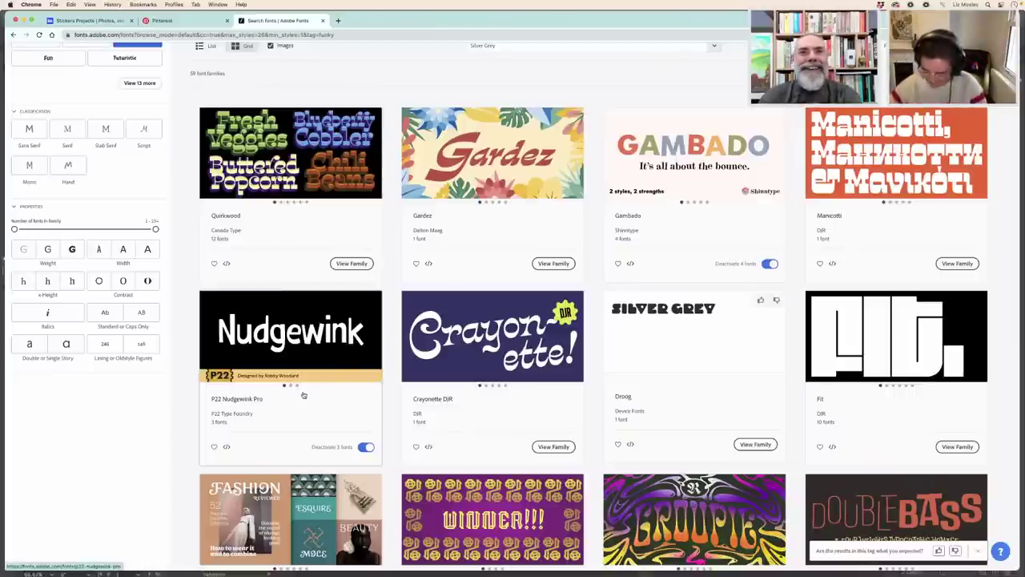
mouse_move(321, 377)
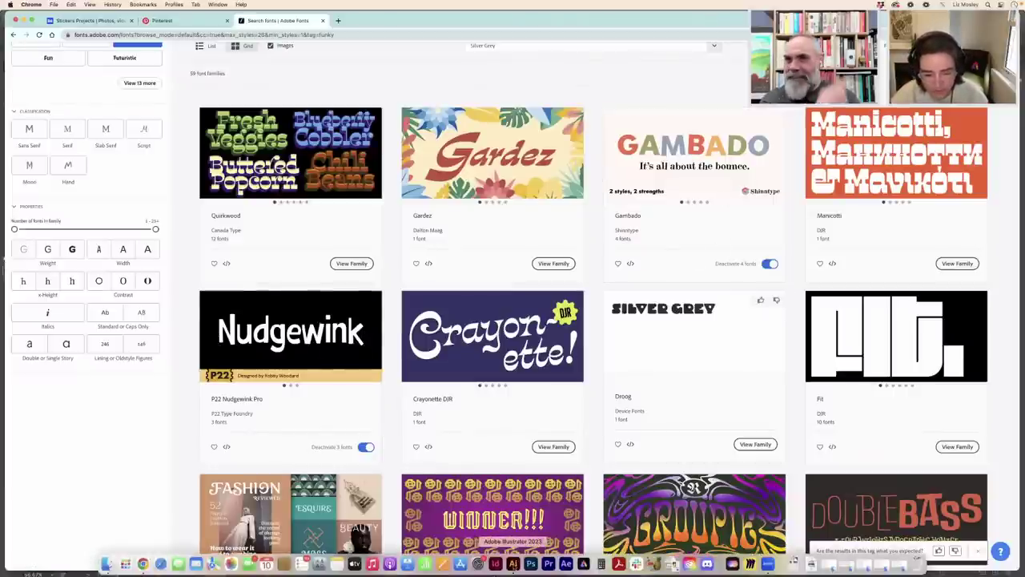
Back in Illustrator, draw a text frame on the Fonts artboard and start typing 'Nudgewink'.
click(513, 564)
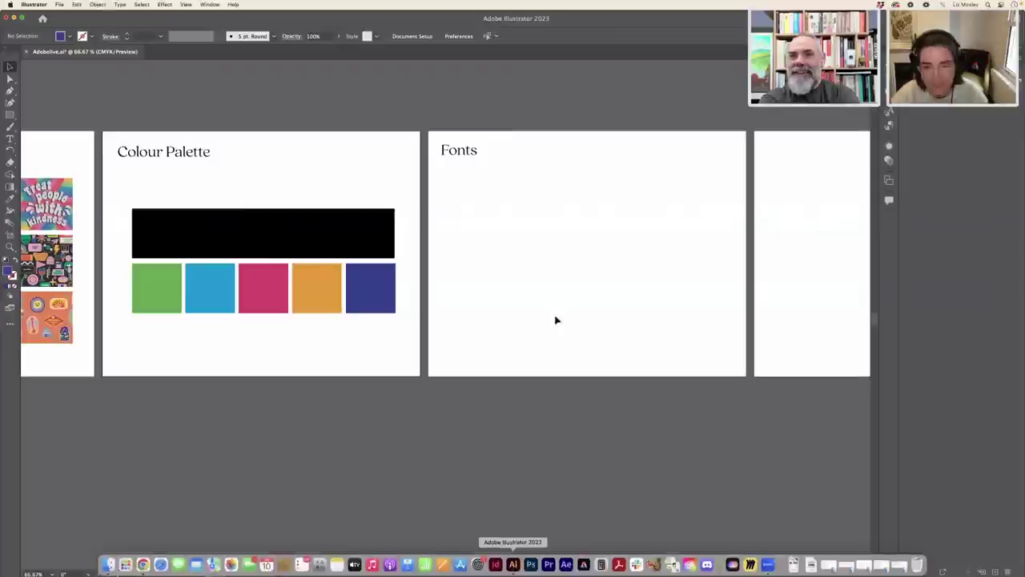
click(11, 138)
drag(443, 176, 592, 237)
text(Nudgewink)
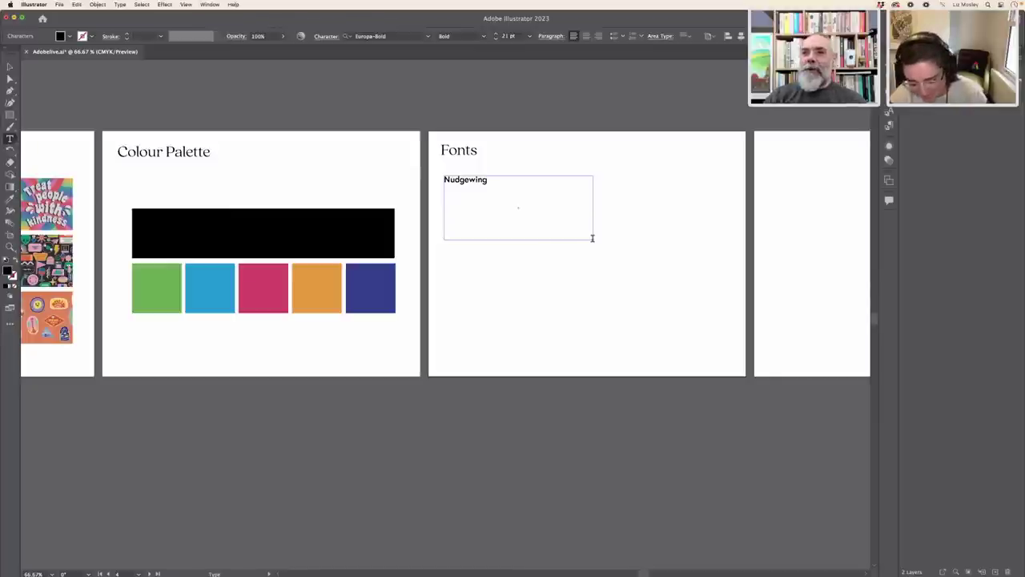
Open the Character panel from Window > Type > Character.
scroll(571, 263, down, 1)
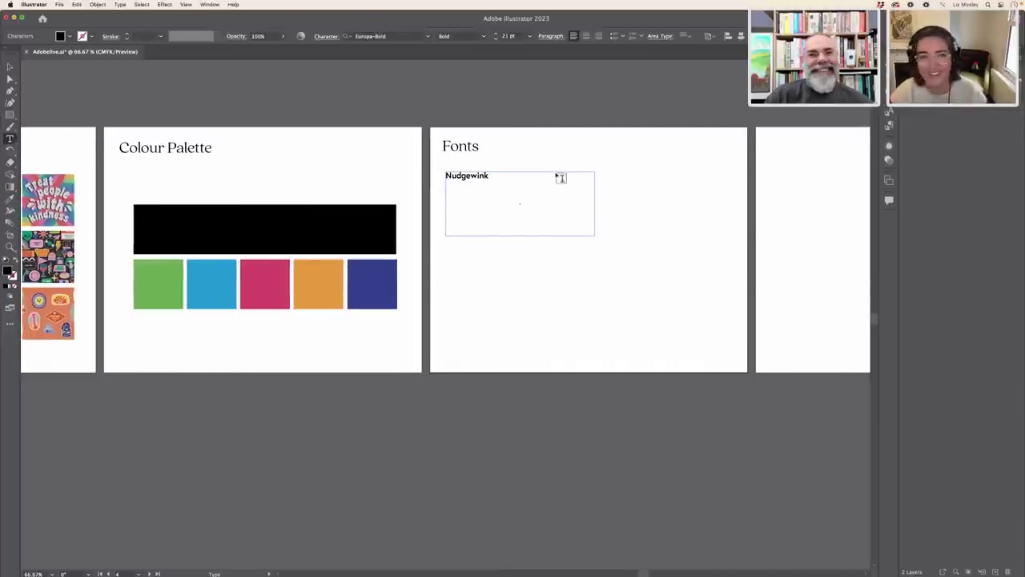
click(210, 5)
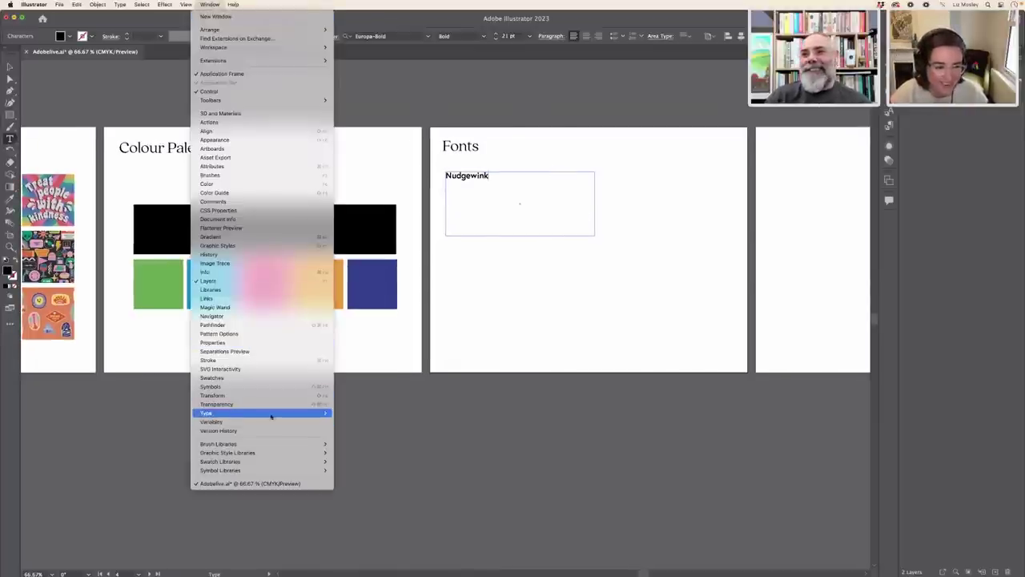
mouse_move(269, 414)
click(348, 413)
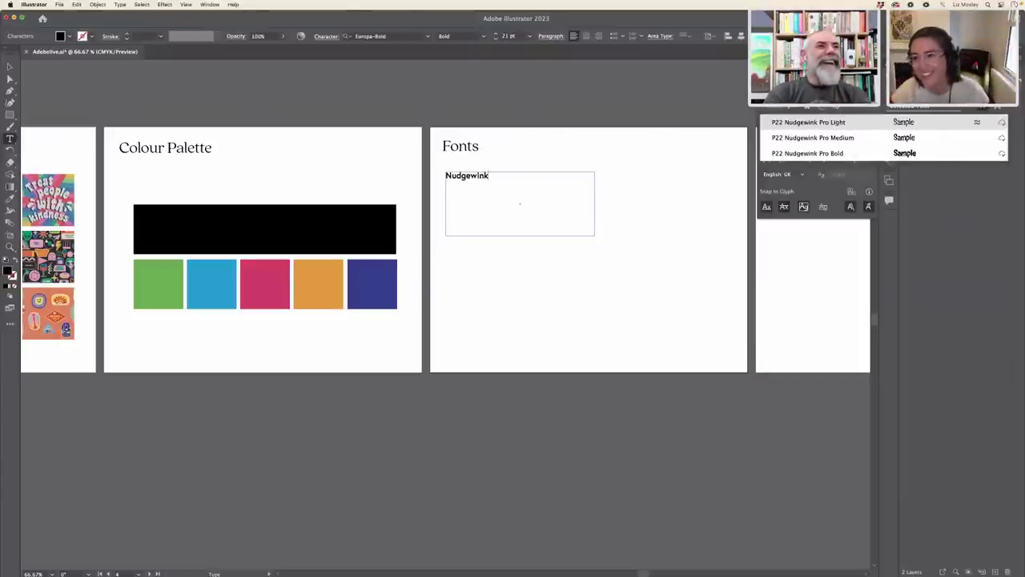
Set the word Nudgewink in P22 Nudgewink Pro Bold and enlarge its font size.
key(Down)
key(Down)
key(Return)
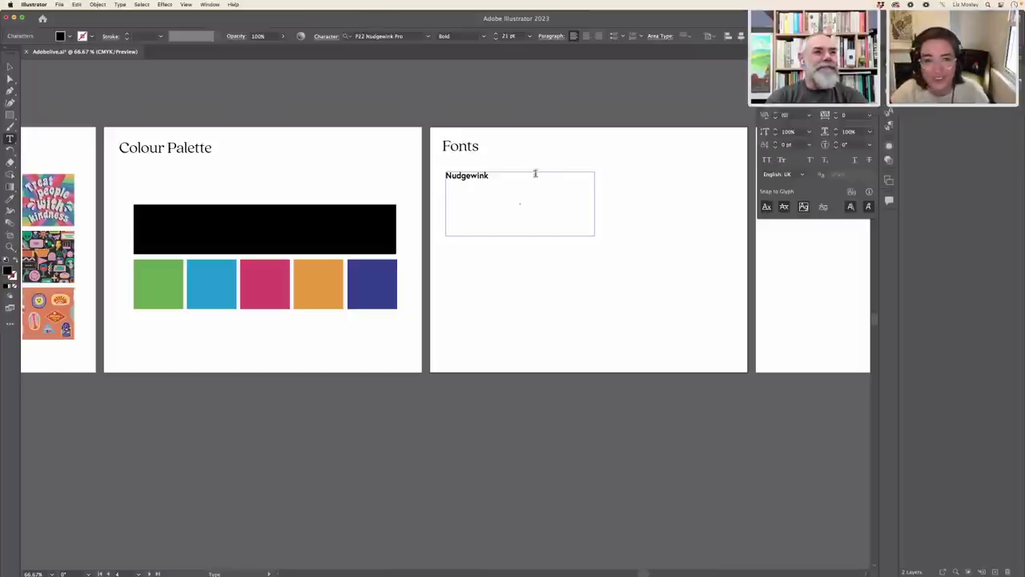
double_click(463, 176)
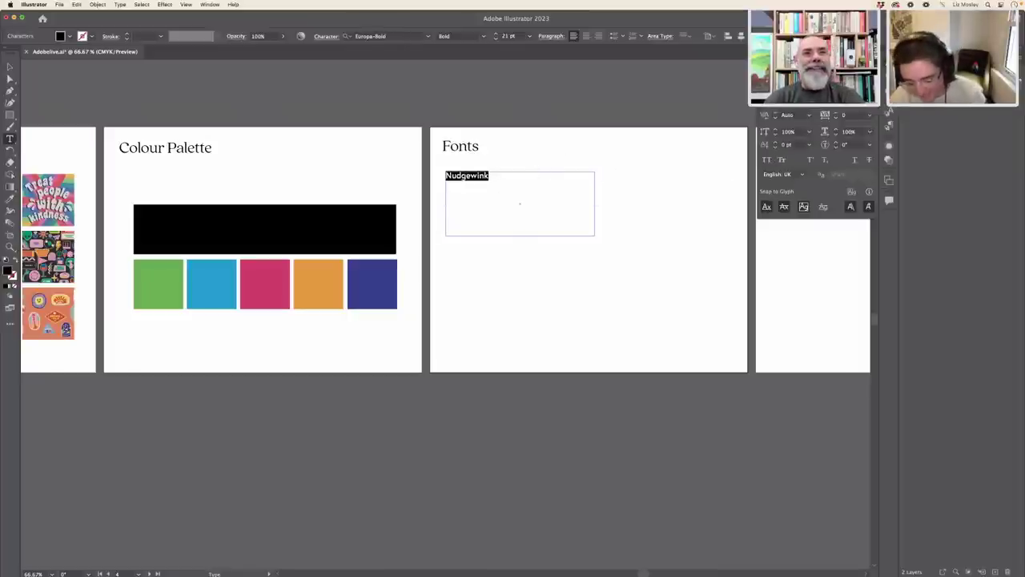
text(nudge)
key(Down)
key(Down)
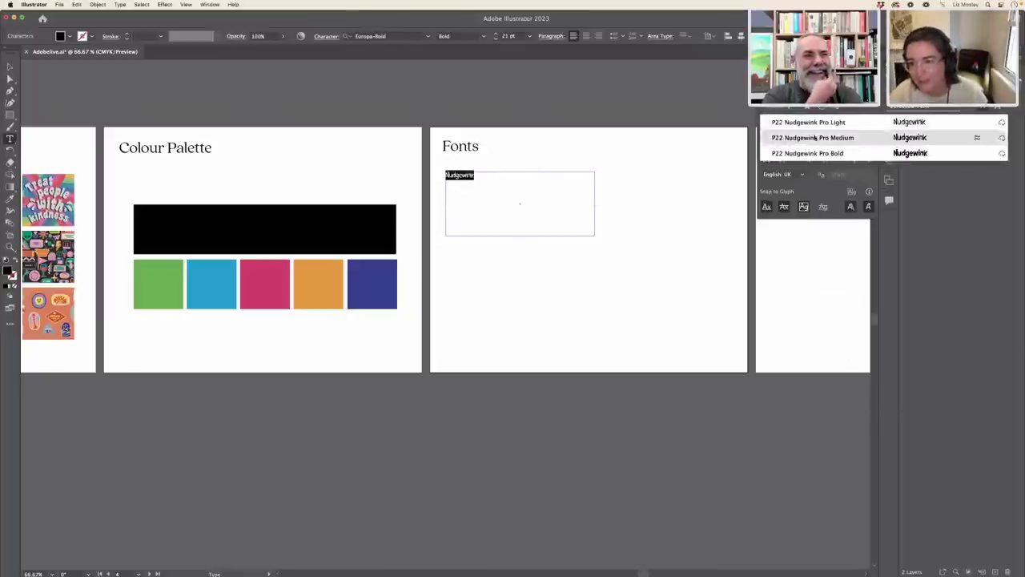
key(Return)
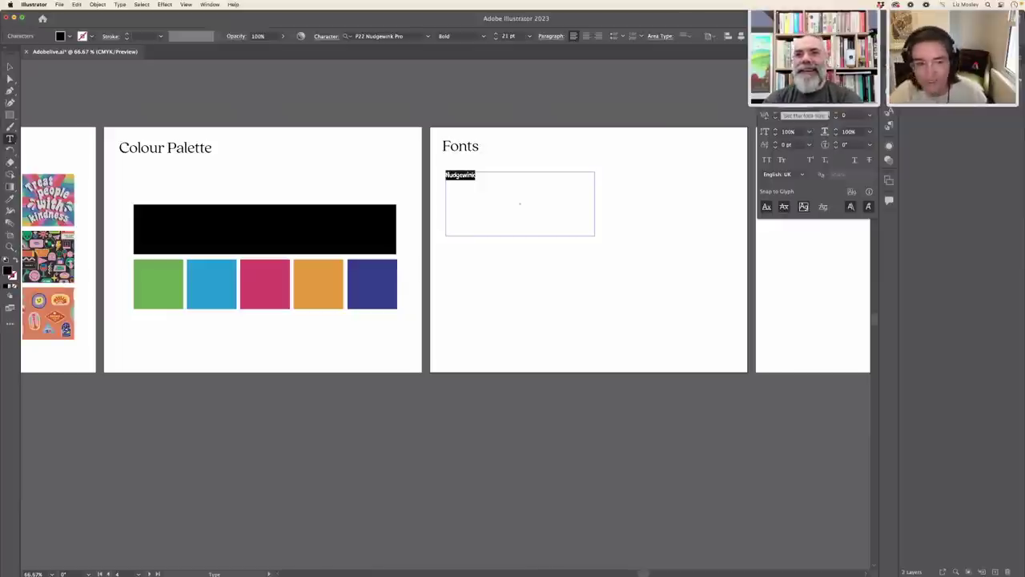
text(30)
key(Return)
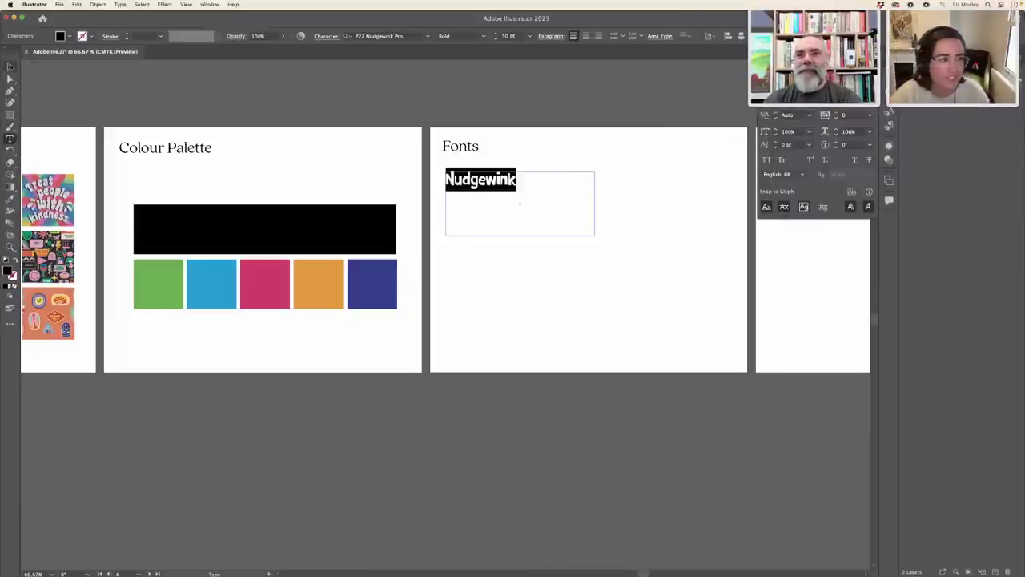
Nudge Nudgewink up, tighten its text box, and Alt-drag a copy just below it.
key(Escape)
drag(499, 187, 494, 178)
drag(522, 230, 521, 199)
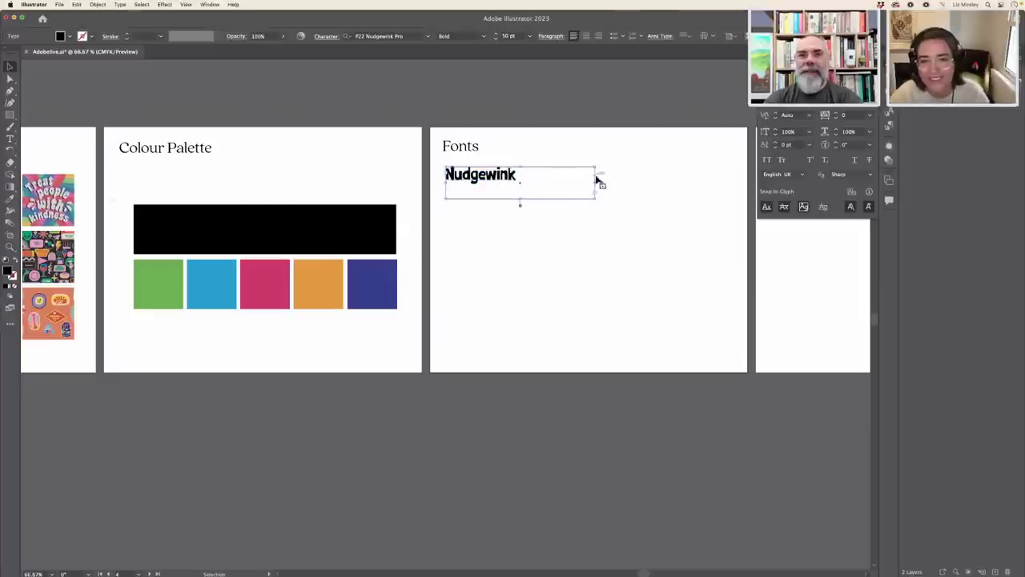
drag(597, 181, 539, 183)
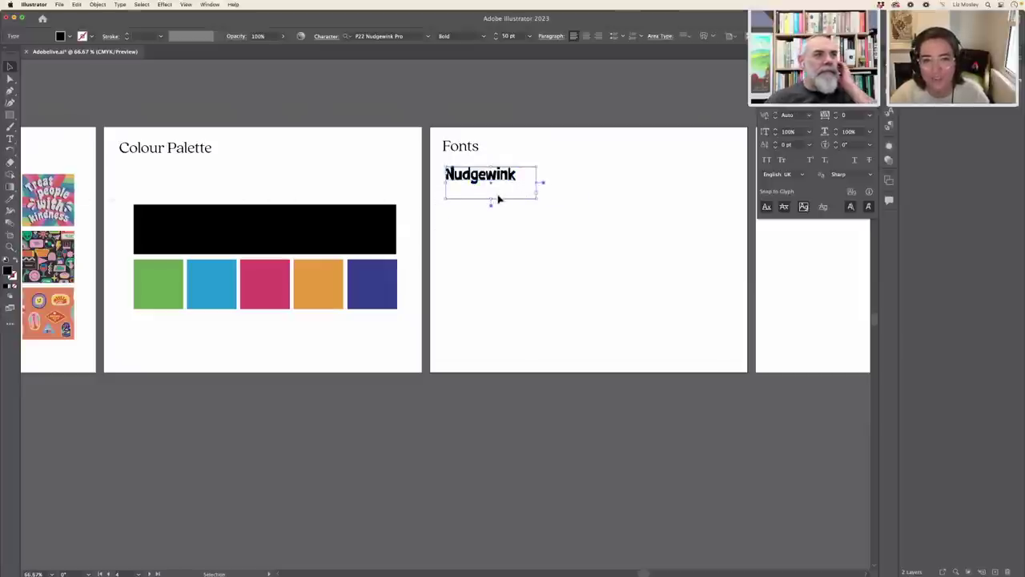
mouse_move(490, 200)
mouse_down()
mouse_move(451, 321)
mouse_move(501, 220)
mouse_move(492, 220)
mouse_move(491, 203)
mouse_up()
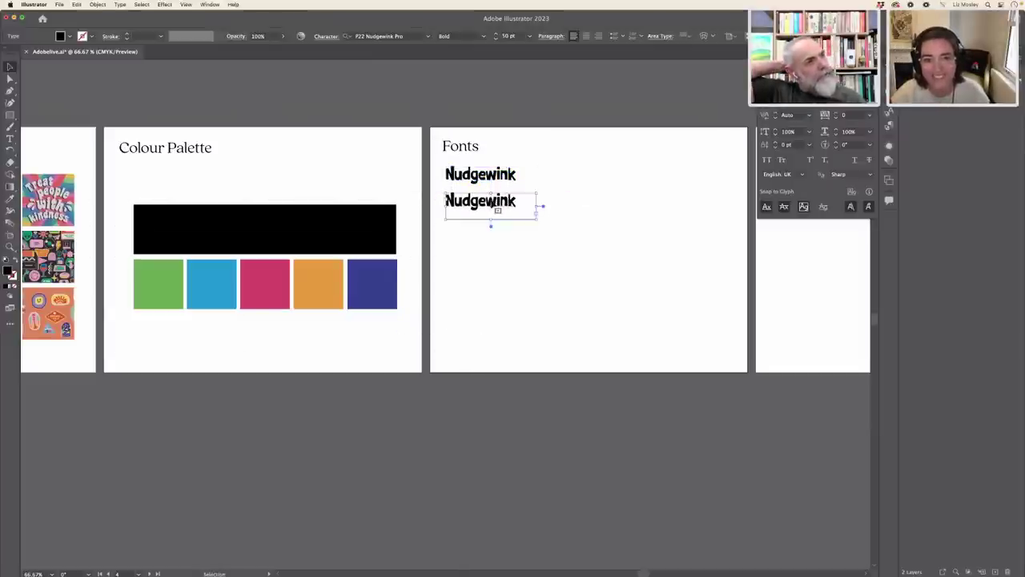
mouse_move(441, 573)
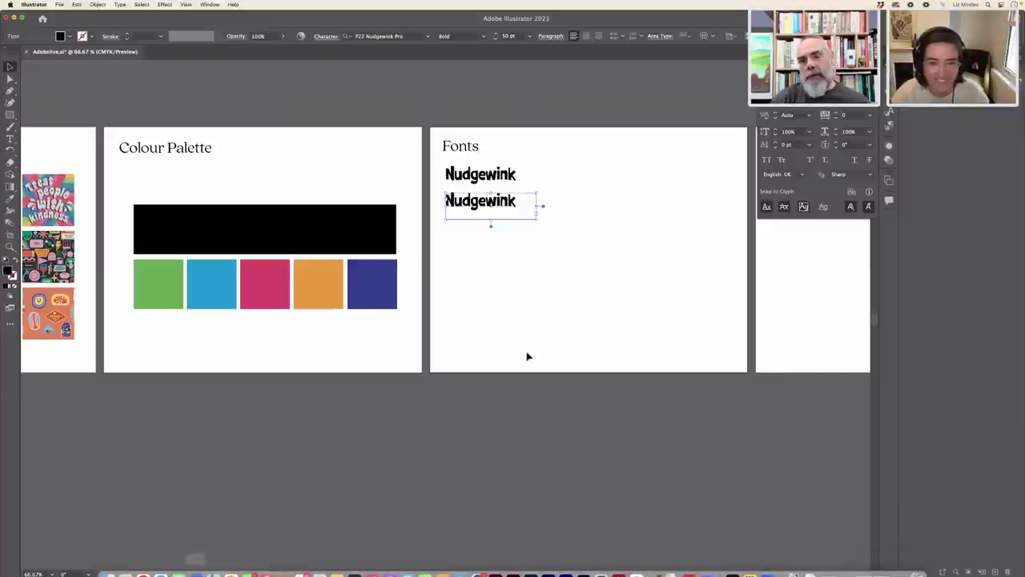
Change the copy's text to 'Gambado' and set it in Gambado Sans Forte.
double_click(497, 201)
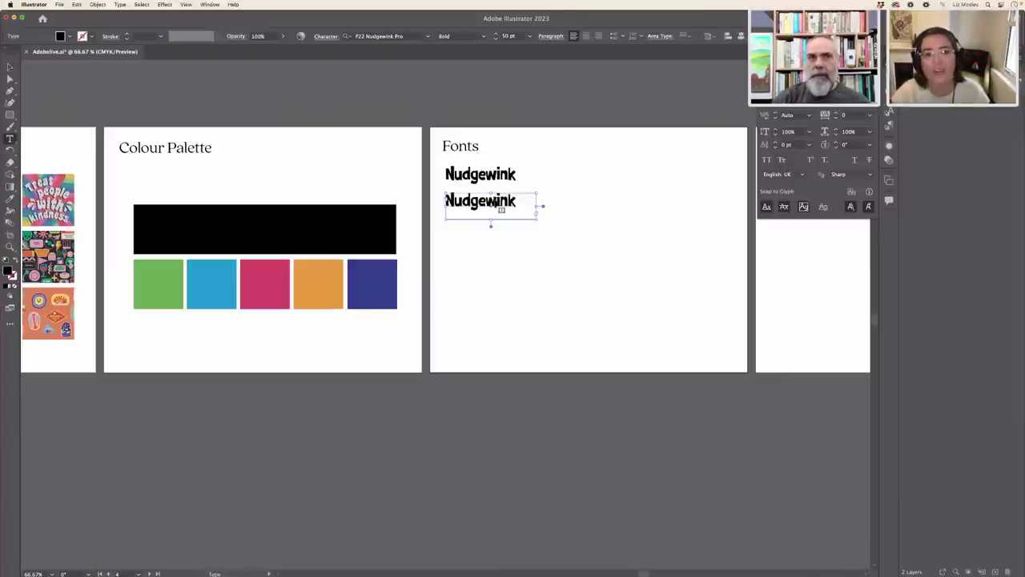
key(super+a)
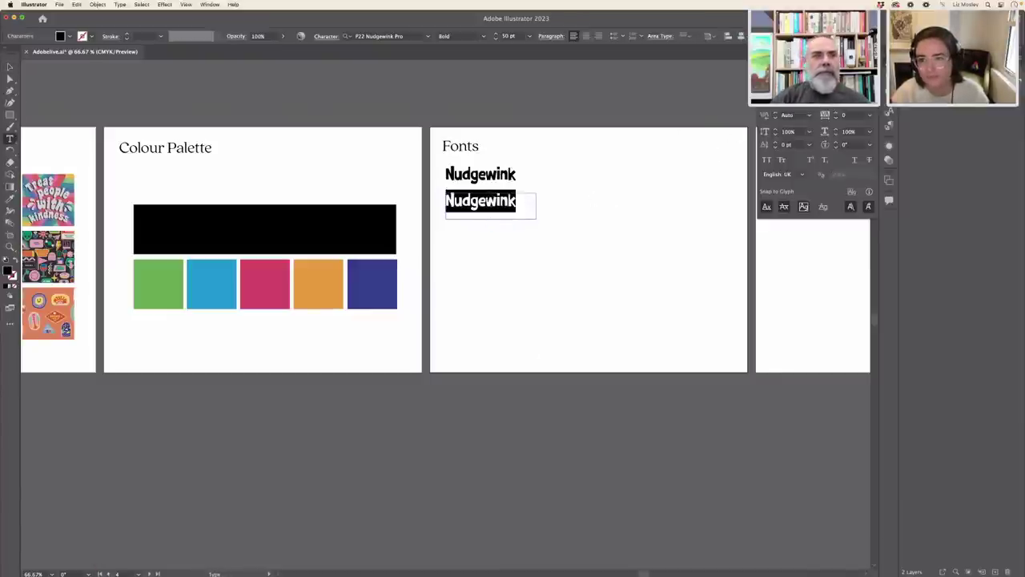
text(Gamba)
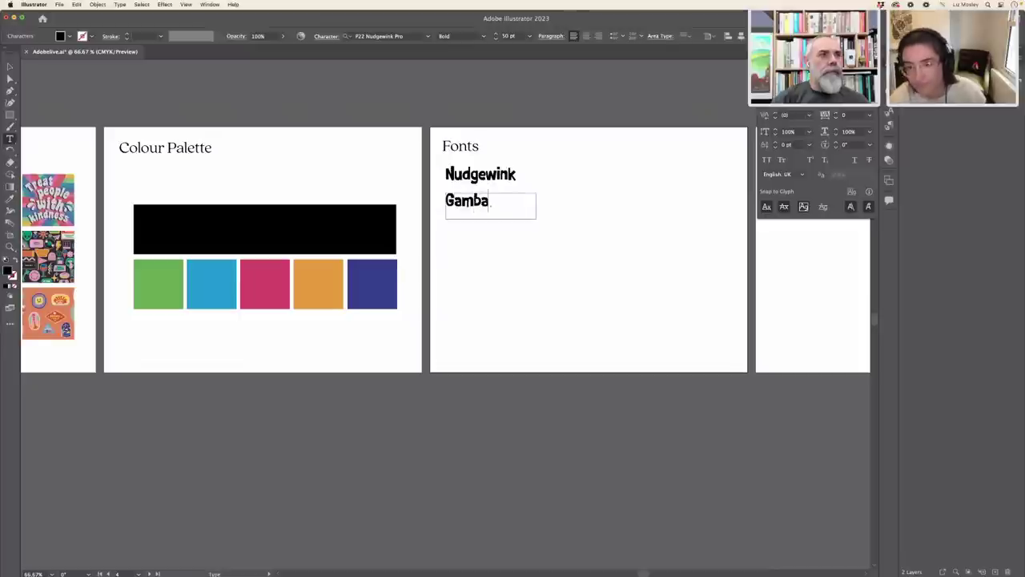
text(do)
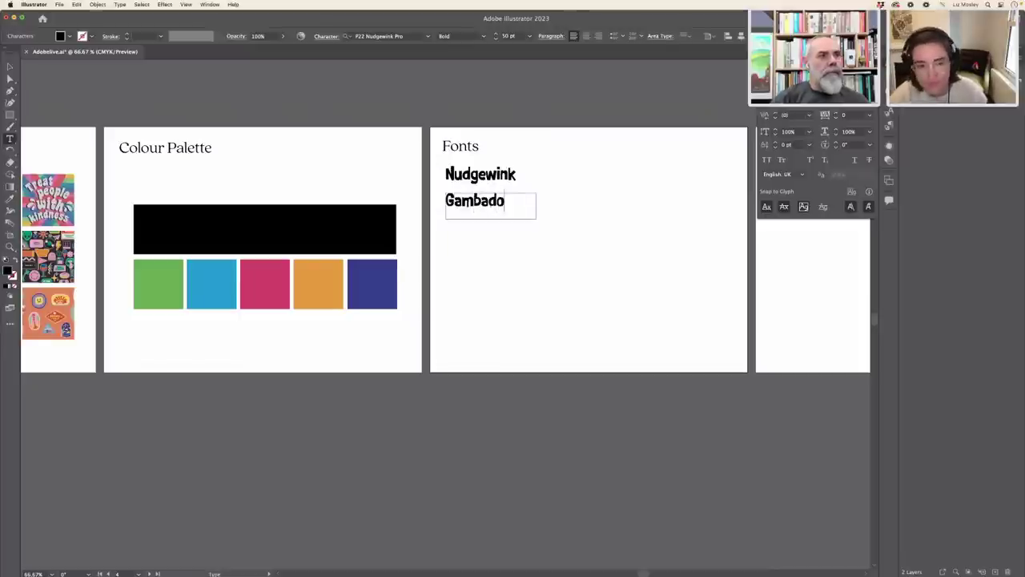
key(super+a)
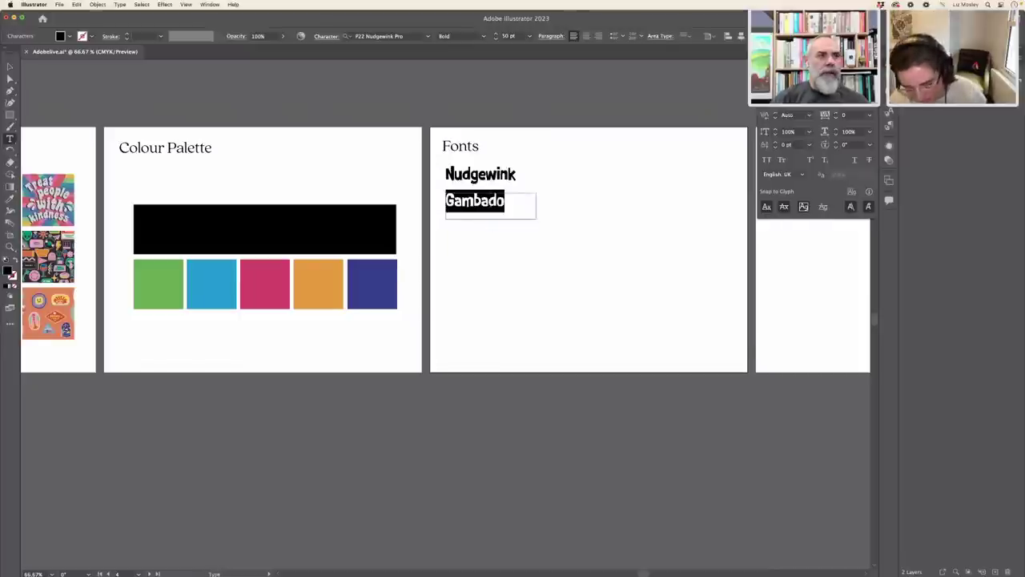
text(Gambado)
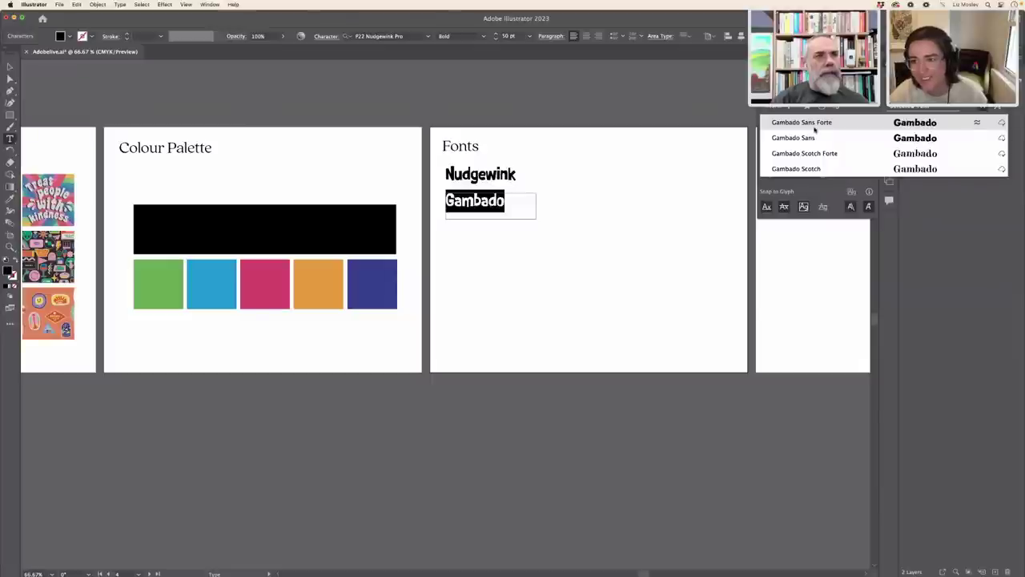
click(813, 126)
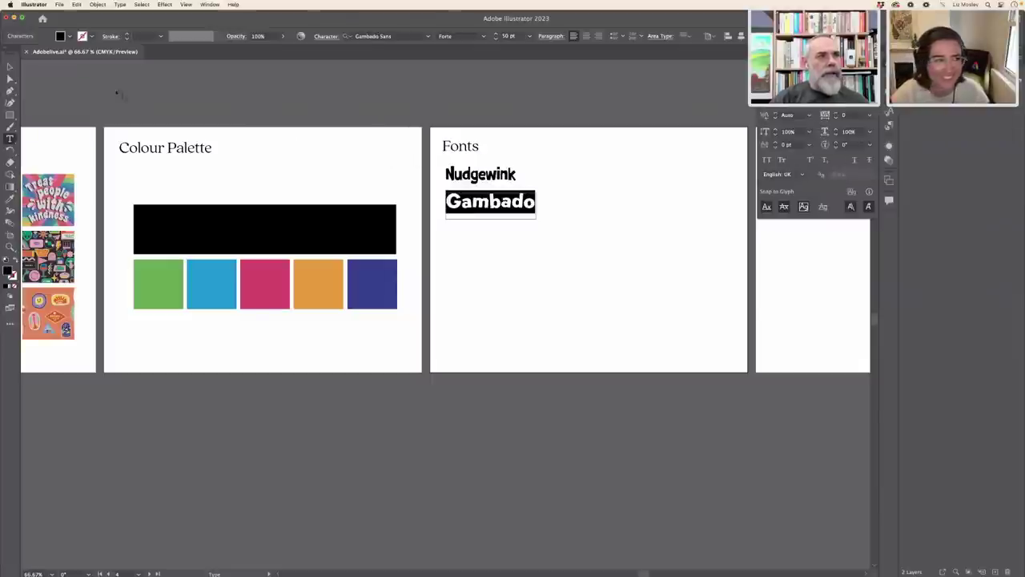
click(11, 68)
click(480, 272)
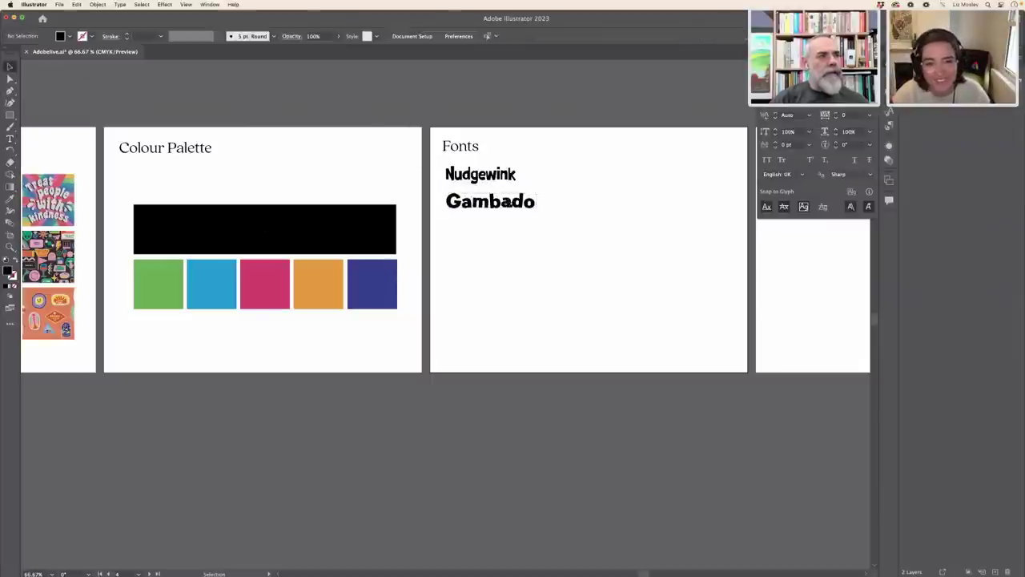
click(505, 202)
mouse_move(439, 565)
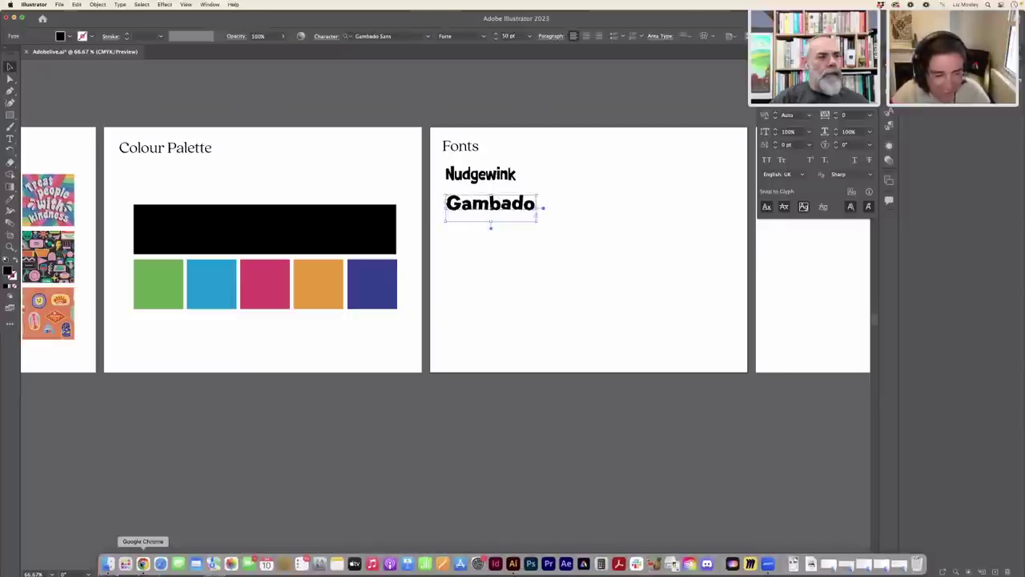
Return to Adobe Fonts in Chrome and scroll through the Funky-tag font results.
click(142, 563)
scroll(461, 364, up, 3)
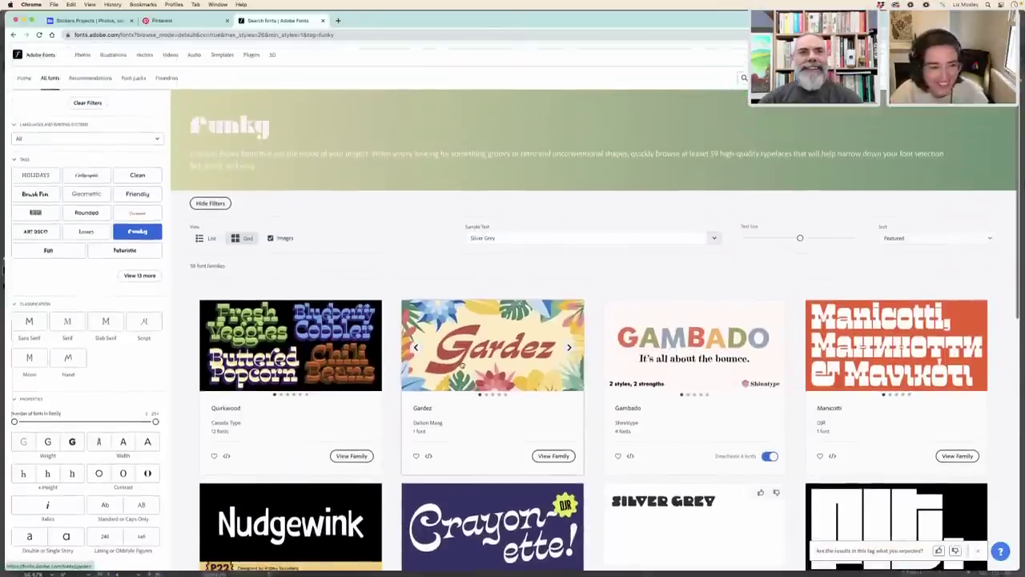
scroll(465, 365, down, 10)
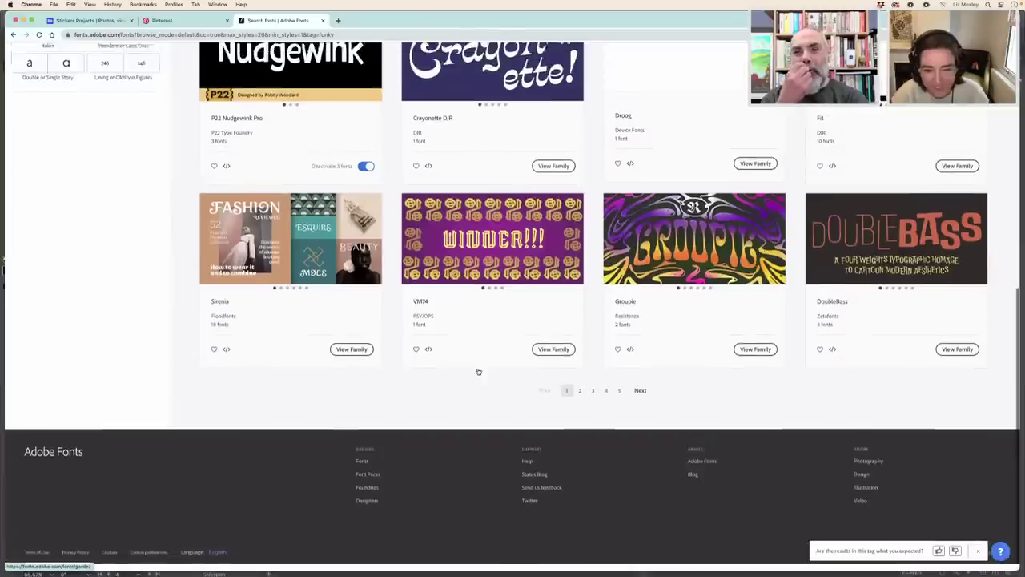
scroll(579, 397, up, 8)
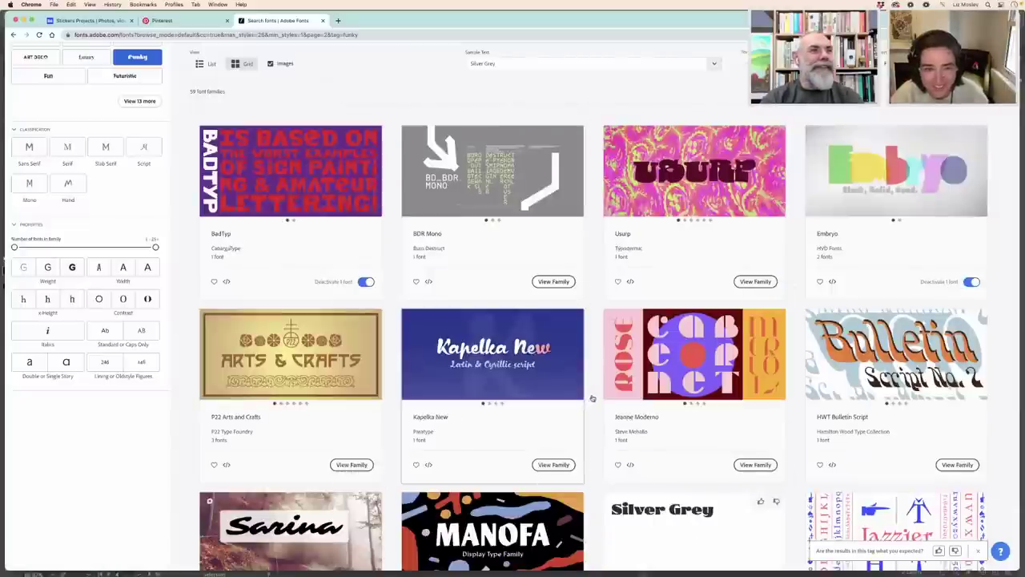
scroll(590, 398, down, 3)
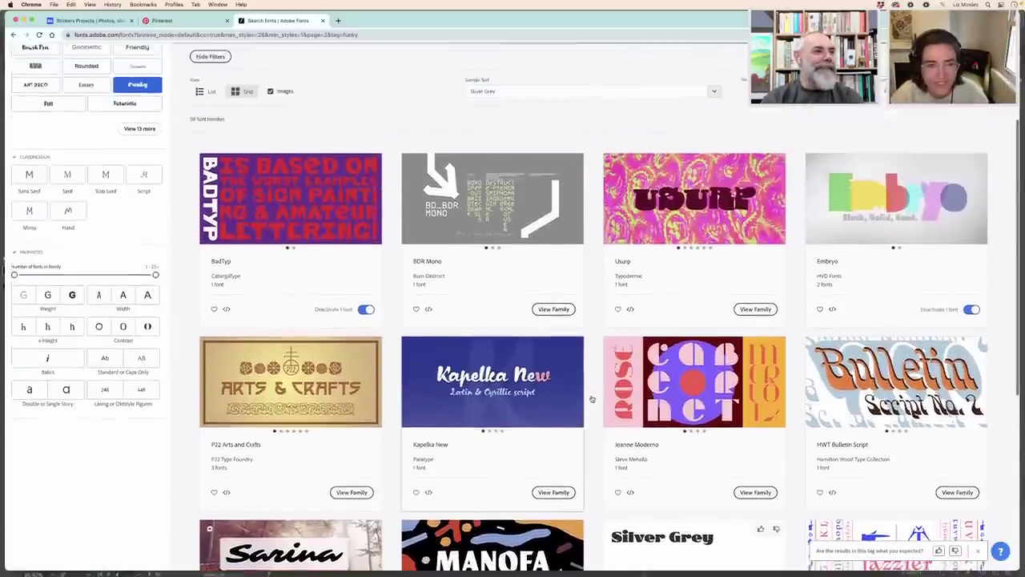
scroll(592, 398, down, 3)
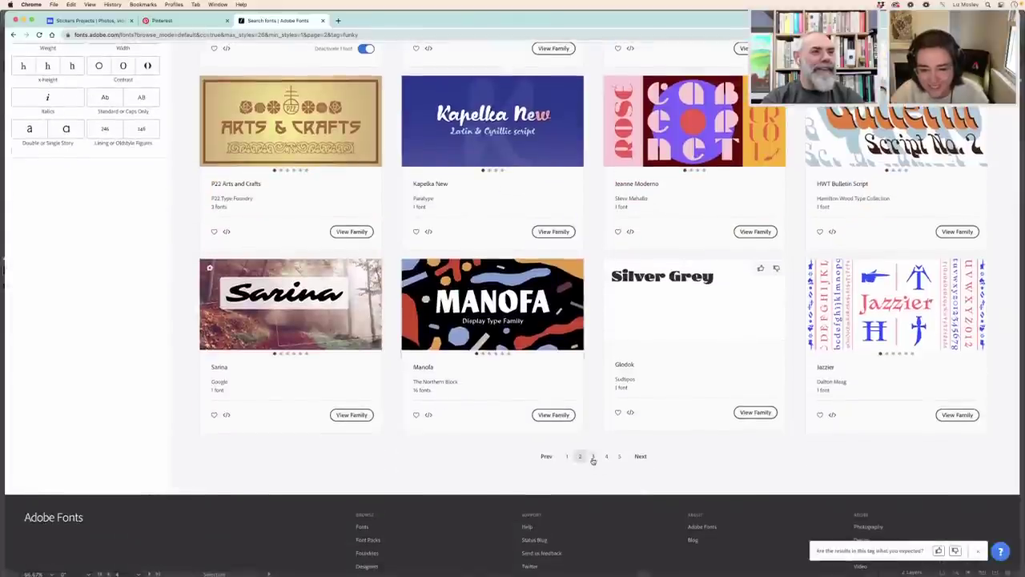
scroll(592, 459, up, 5)
scroll(592, 459, up, 2)
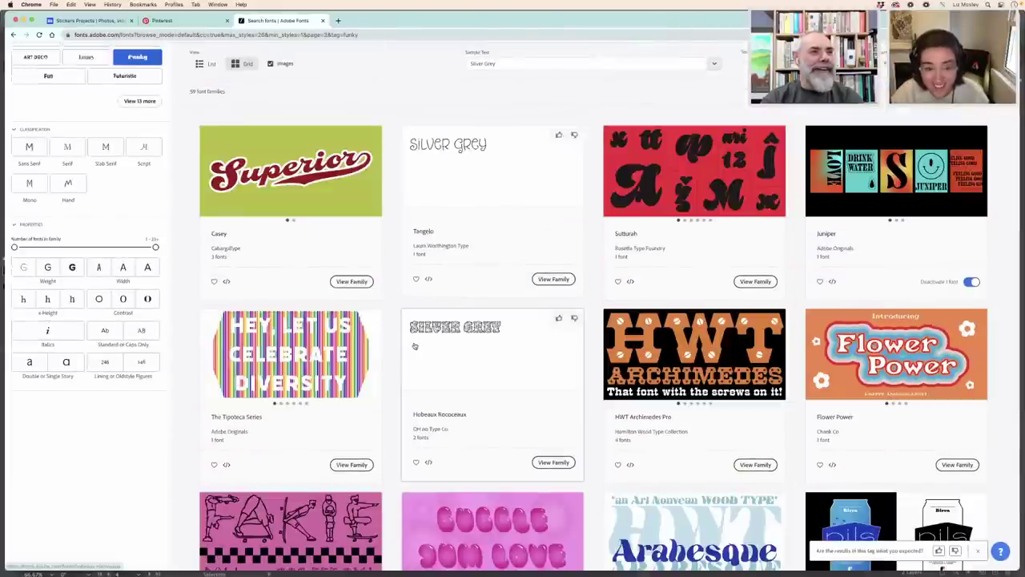
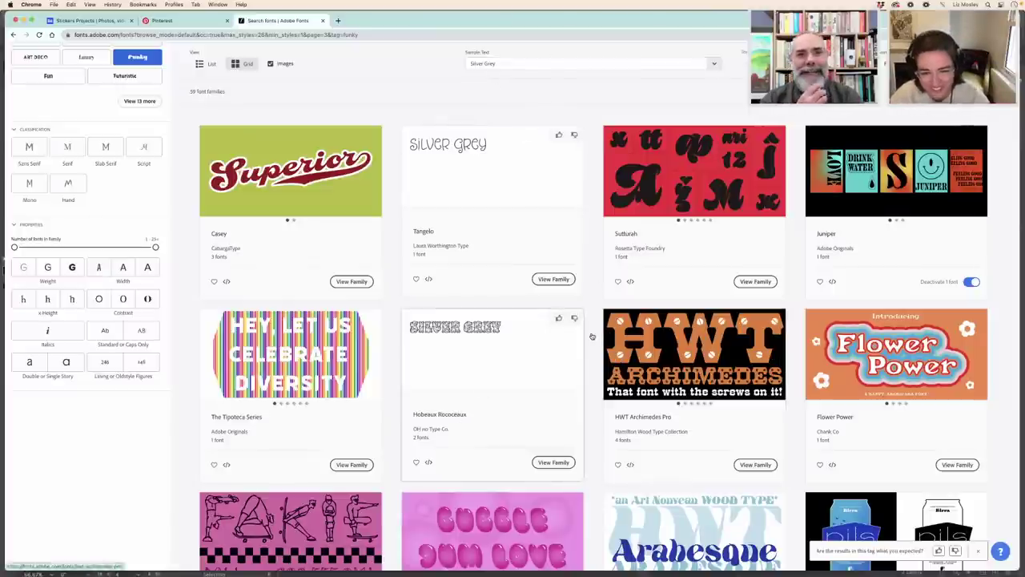
Show page 2 of the Adobe Fonts Funky results, where BadTyp appears, then return to Illustrator.
scroll(593, 336, down, 1)
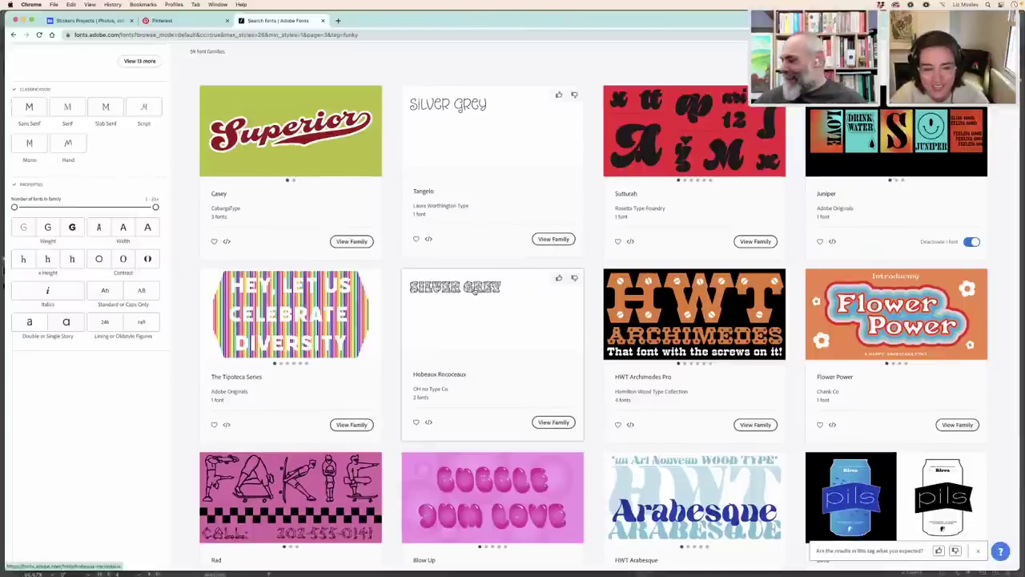
scroll(594, 360, down, 1)
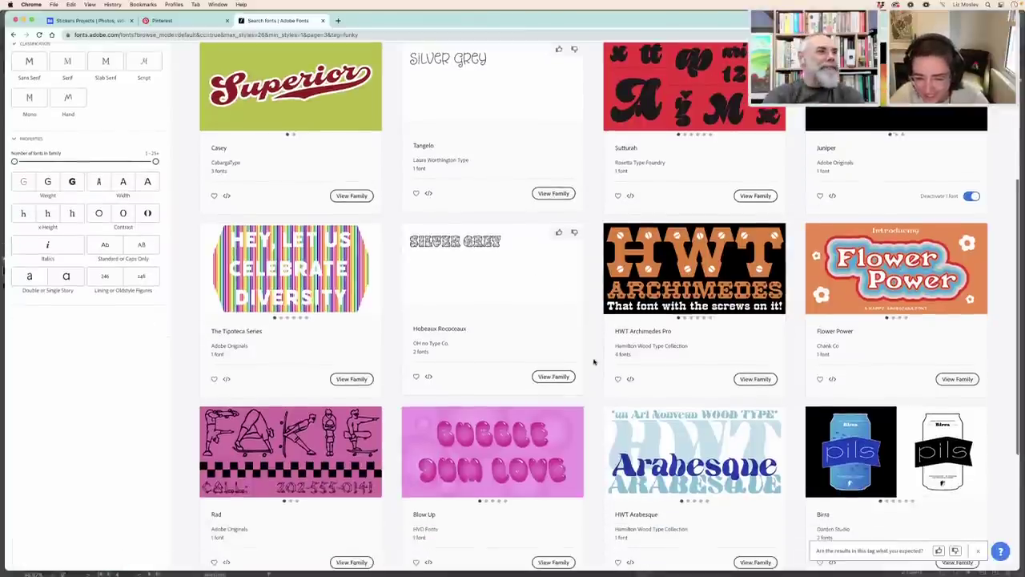
scroll(594, 361, down, 1)
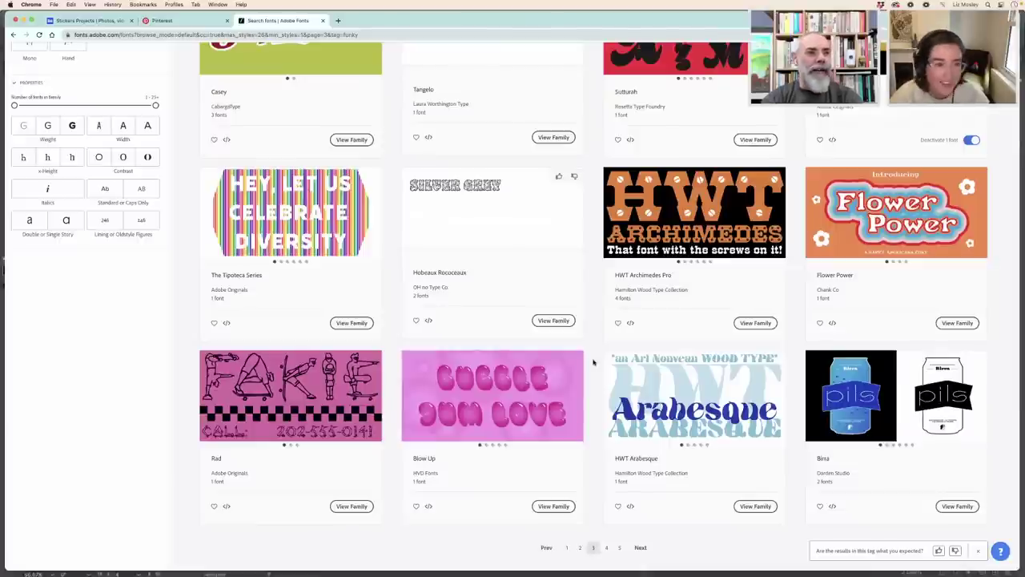
scroll(593, 362, up, 4)
scroll(591, 360, down, 4)
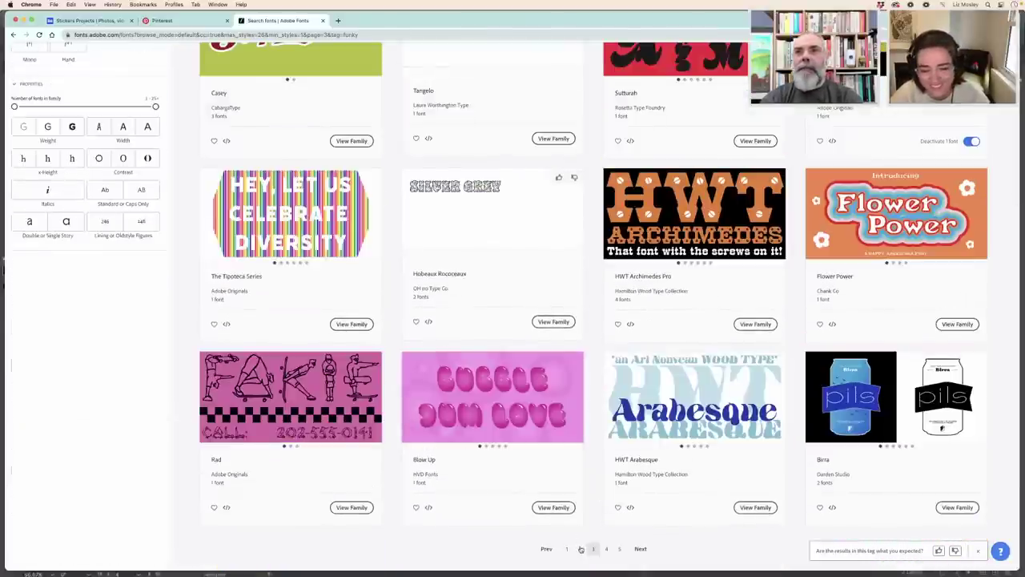
click(580, 548)
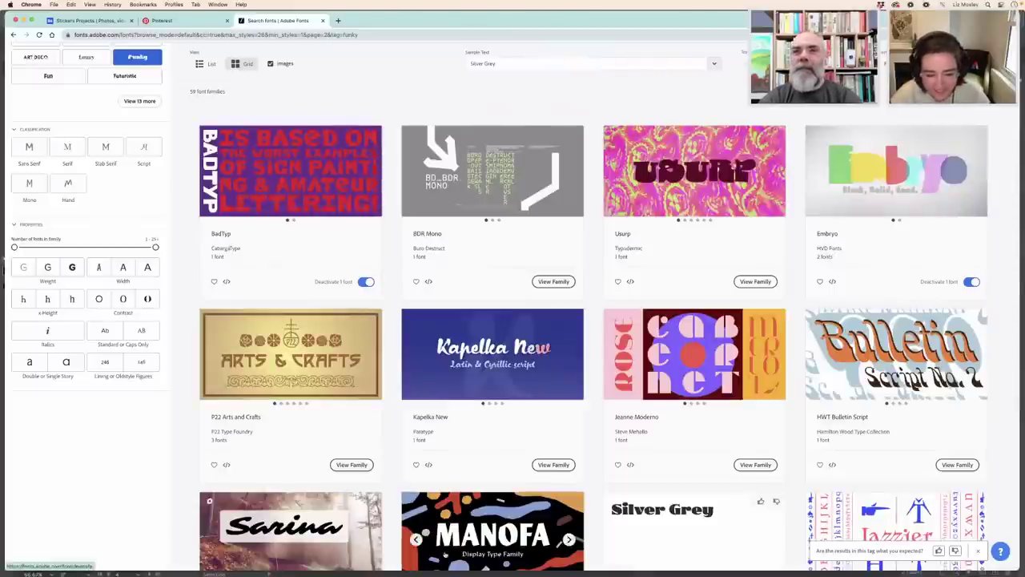
mouse_move(319, 570)
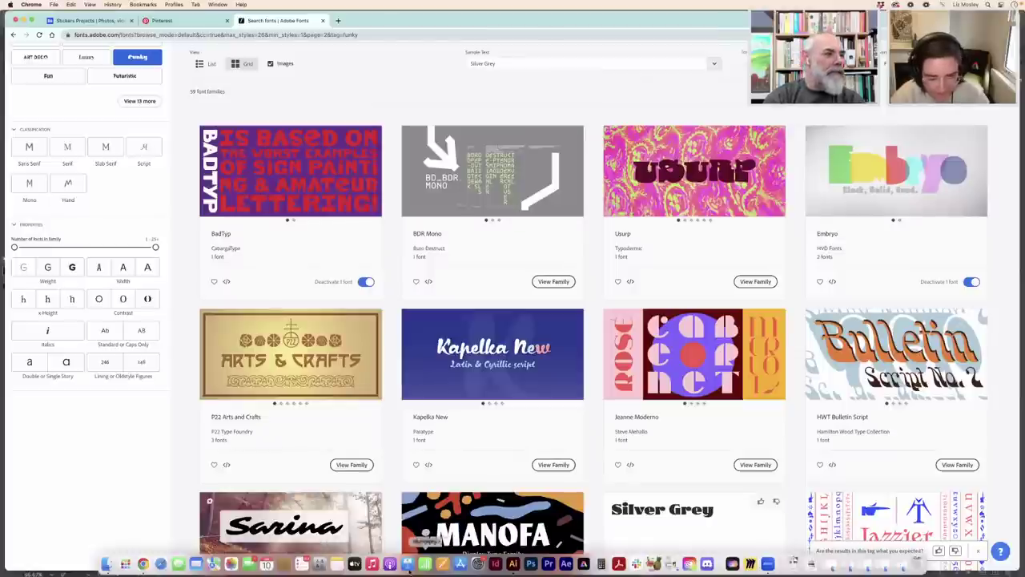
click(513, 564)
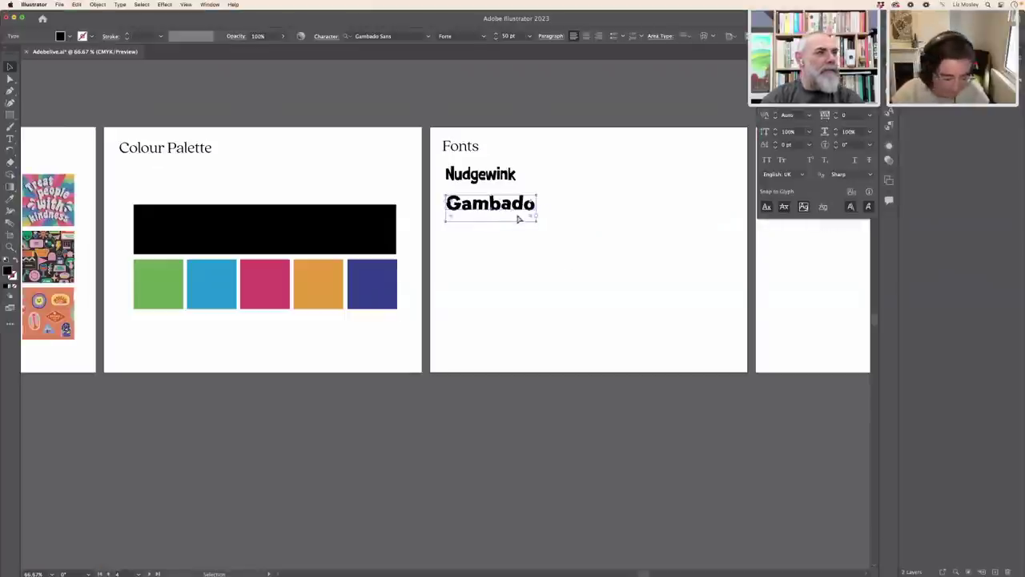
Duplicate the Gambado sample below it and retype it as Badtyp in the BadTyp font.
drag(488, 215, 438, 323)
drag(519, 256, 494, 239)
double_click(490, 239)
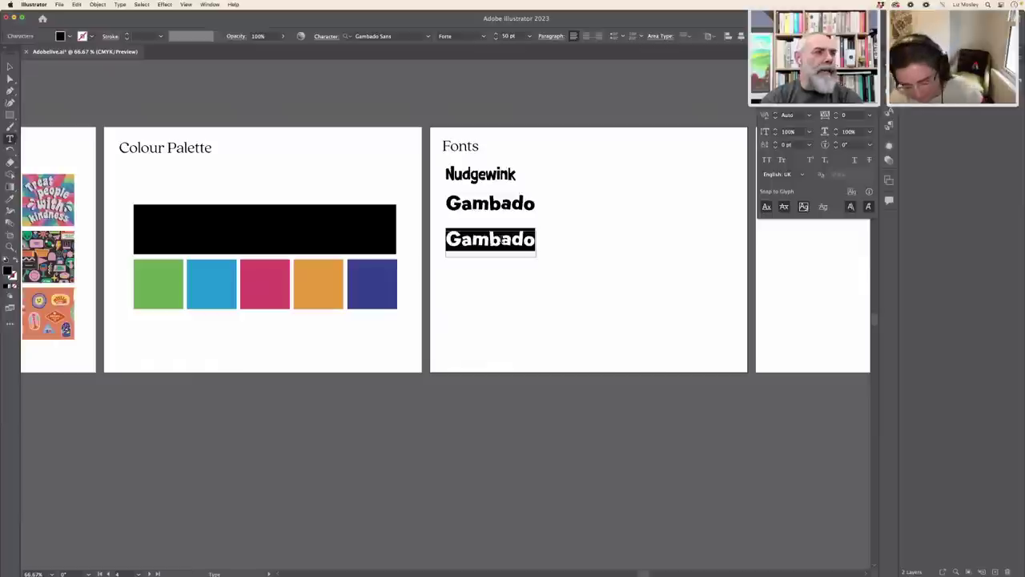
text(Bad)
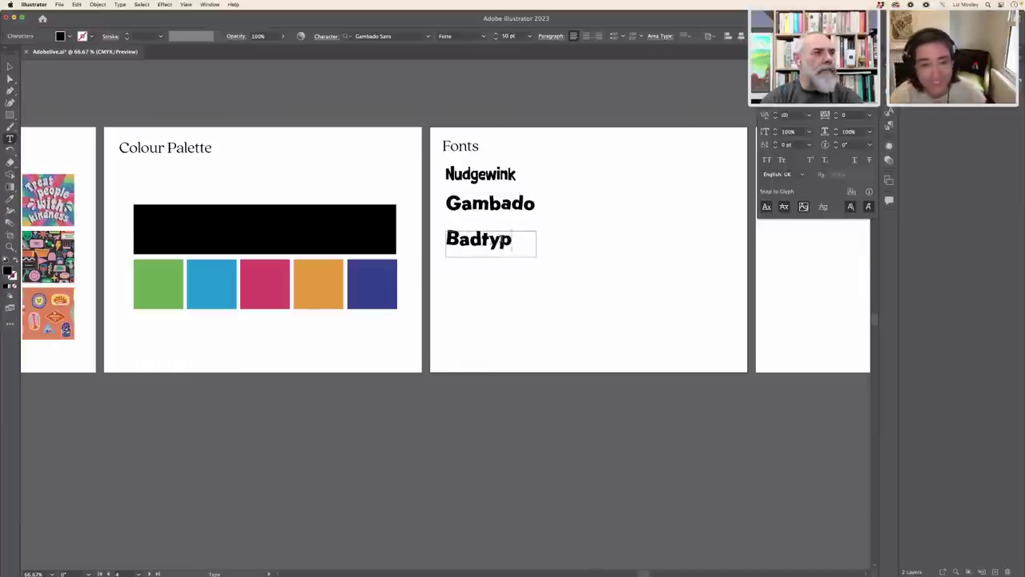
text(typ)
key(super+a)
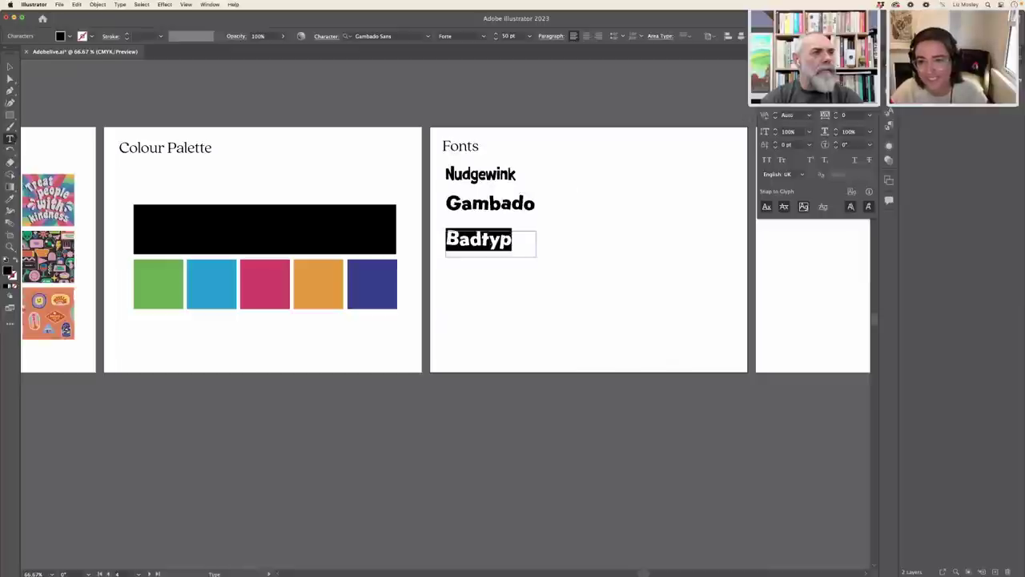
text(bad)
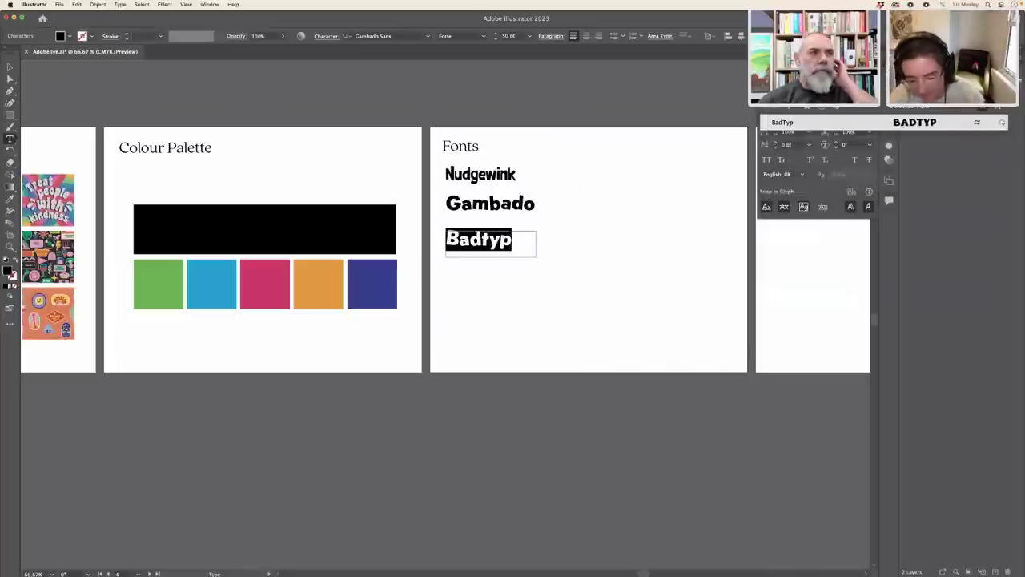
click(771, 118)
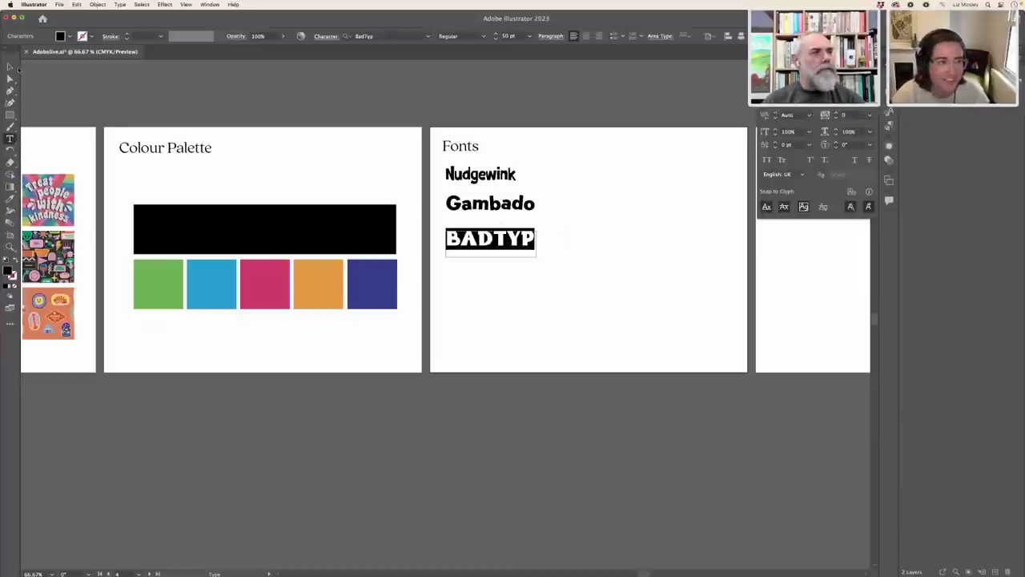
key(Escape)
Adjust the BADTYP sample's position and paste a duplicate copy beneath it.
drag(494, 243, 496, 238)
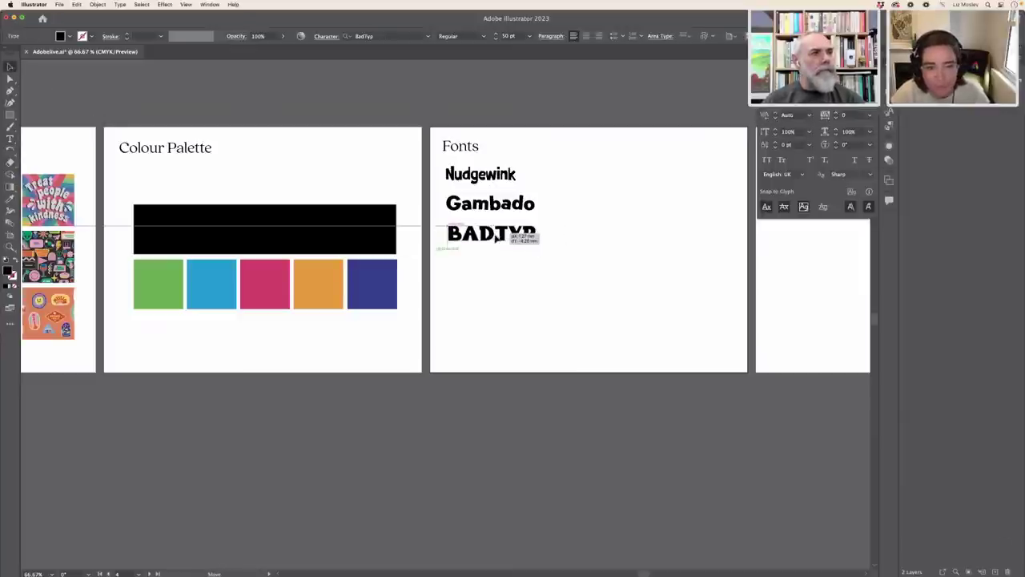
key(super+c)
key(super+v)
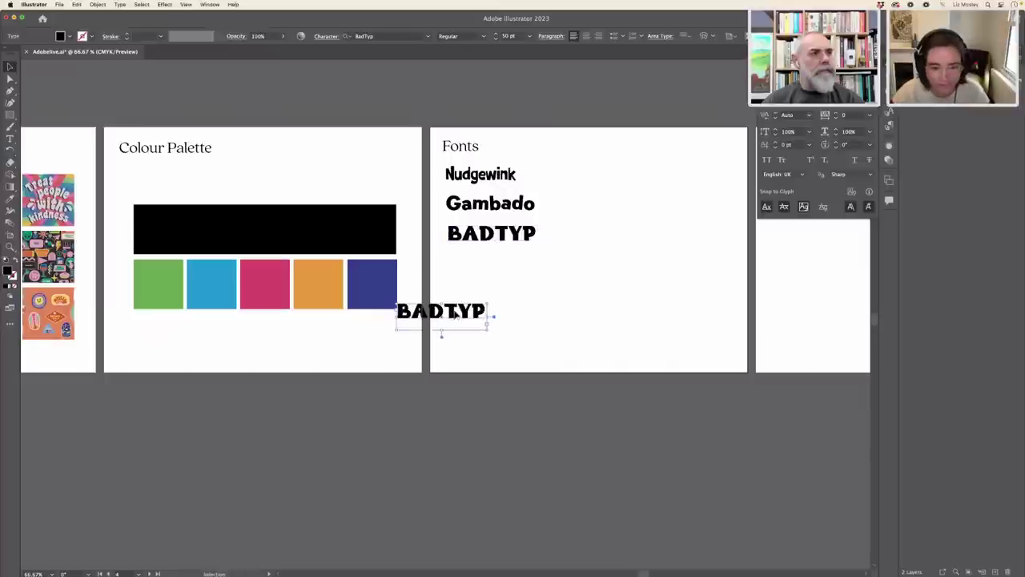
drag(454, 314, 501, 270)
Return to Adobe Fonts and browse page 3 of the Funky results.
mouse_move(425, 562)
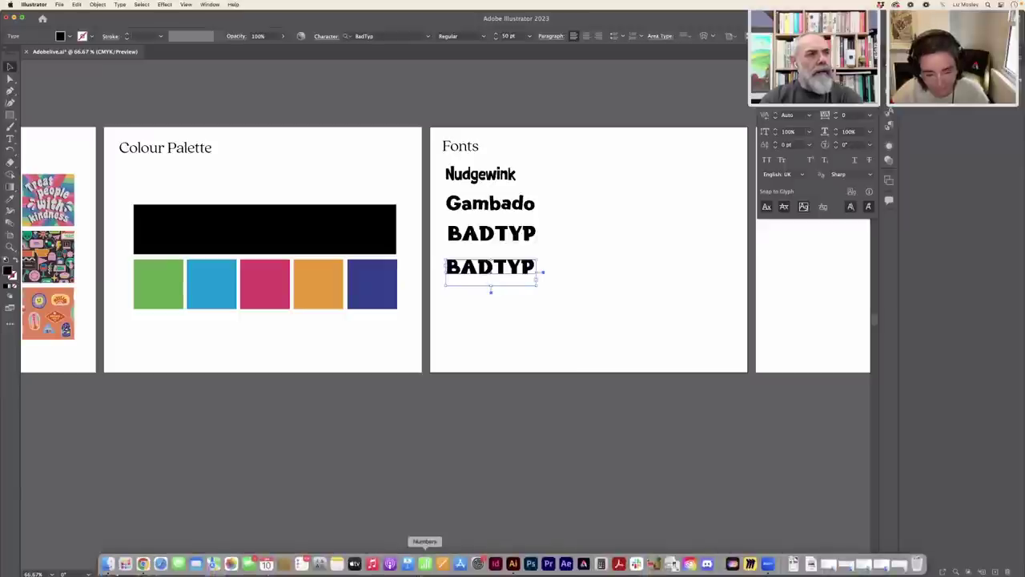
click(143, 563)
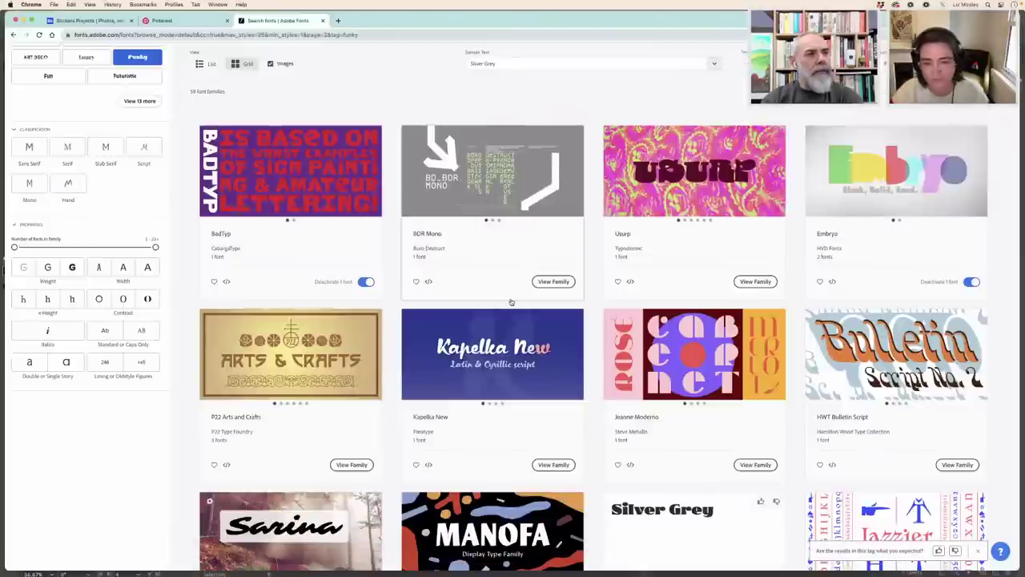
scroll(576, 329, down, 5)
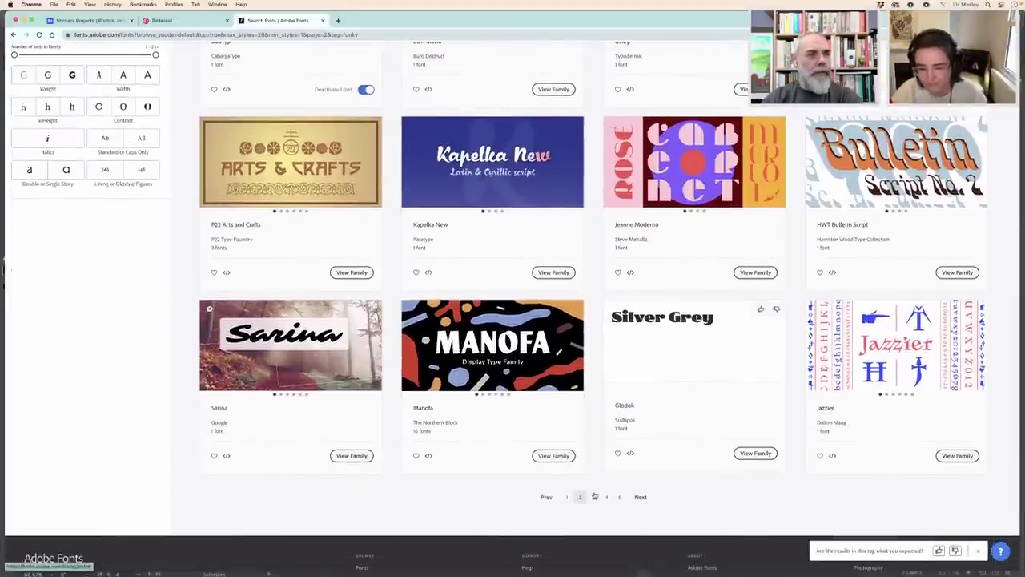
click(593, 500)
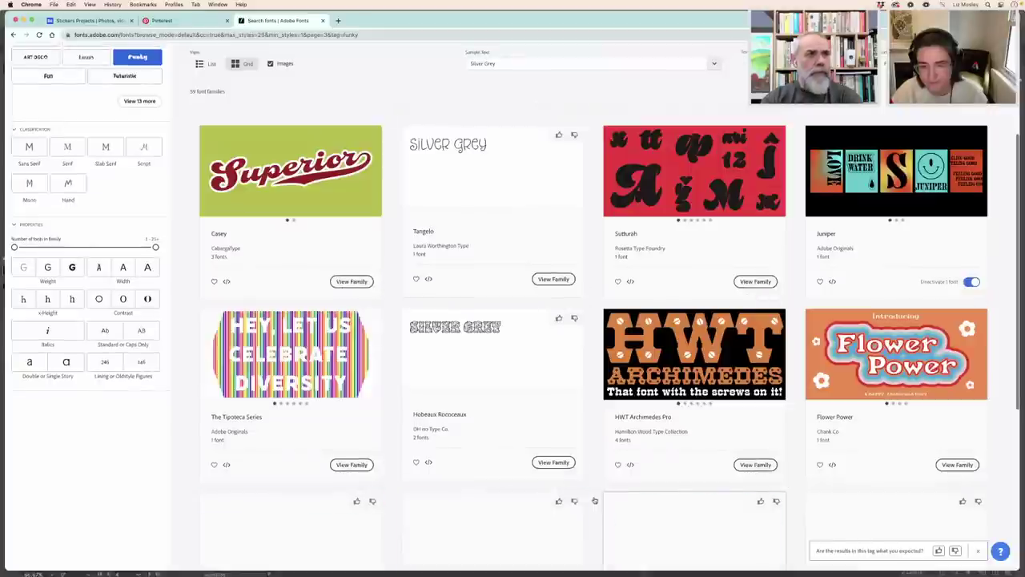
scroll(597, 490, up, 2)
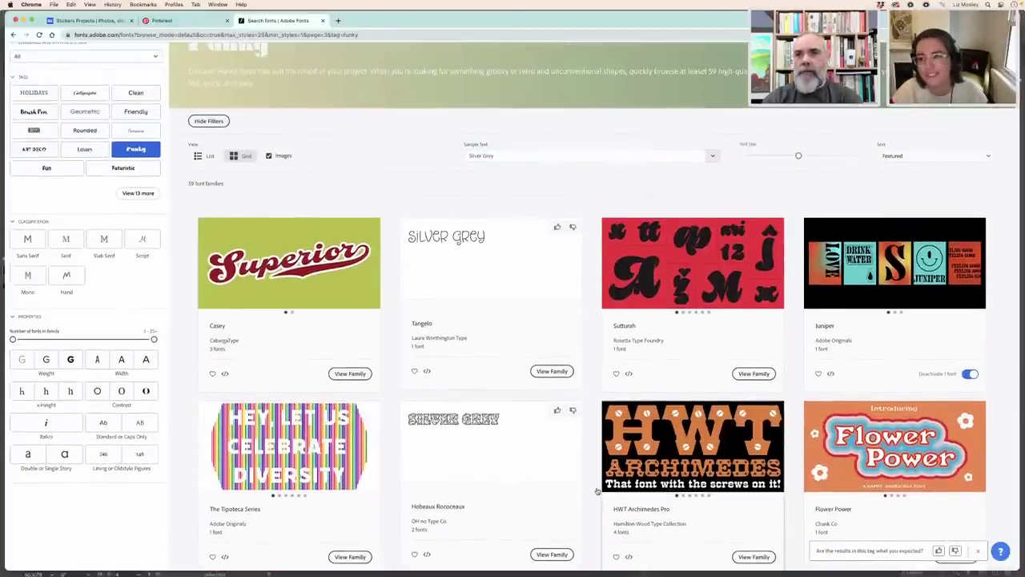
scroll(596, 490, up, 1)
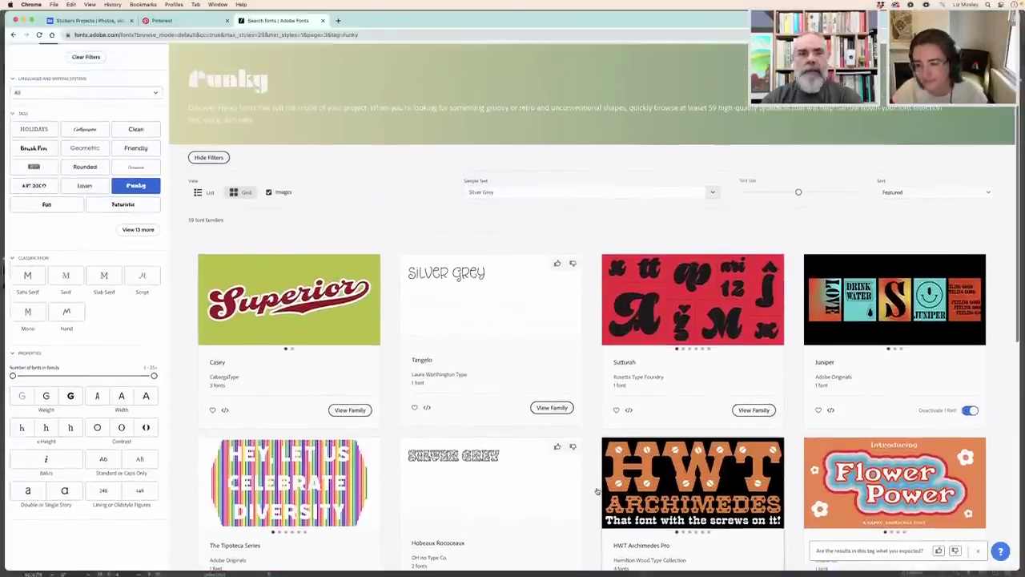
scroll(596, 490, down, 1)
scroll(596, 490, down, 1)
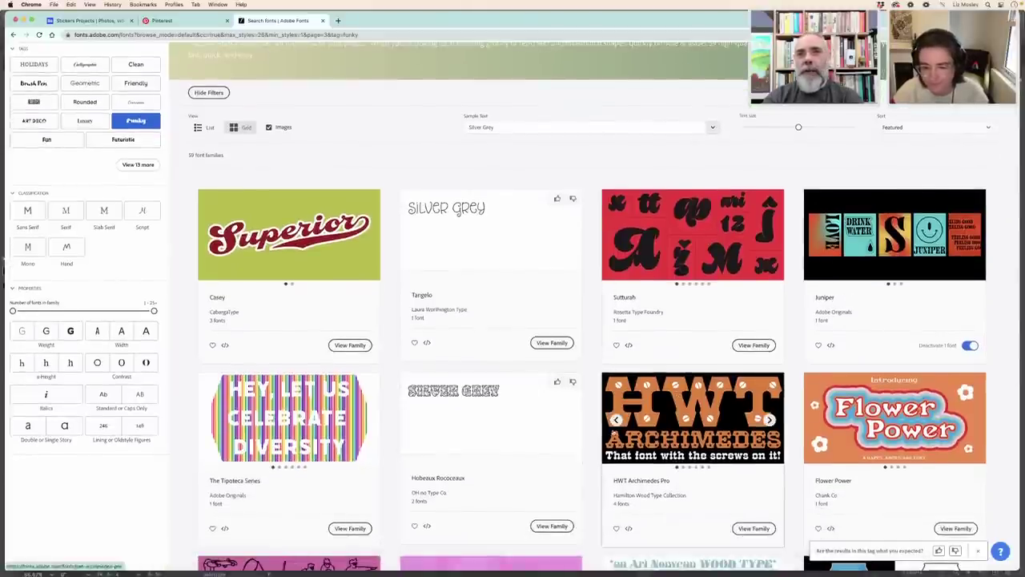
scroll(593, 432, down, 5)
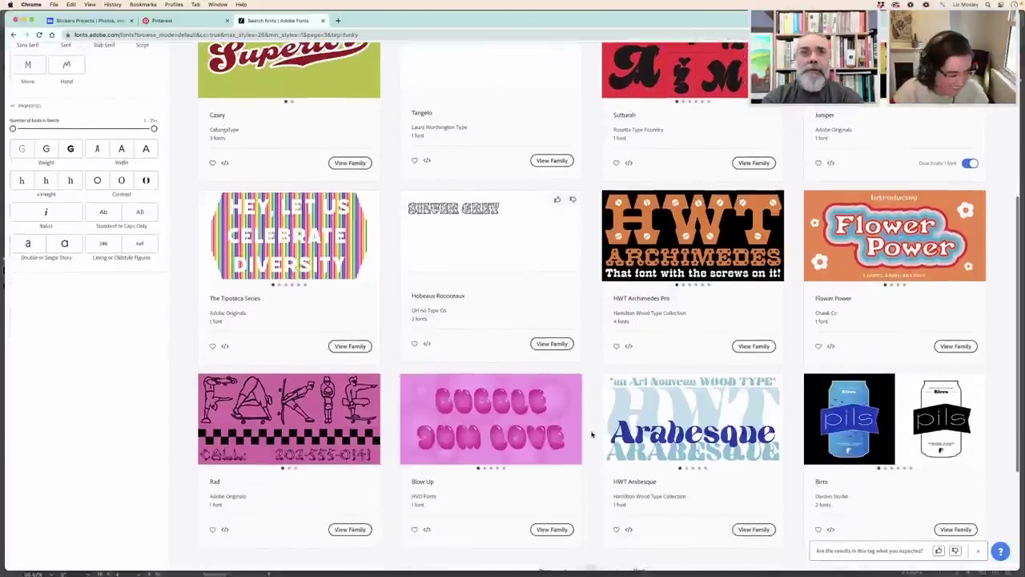
scroll(591, 434, down, 1)
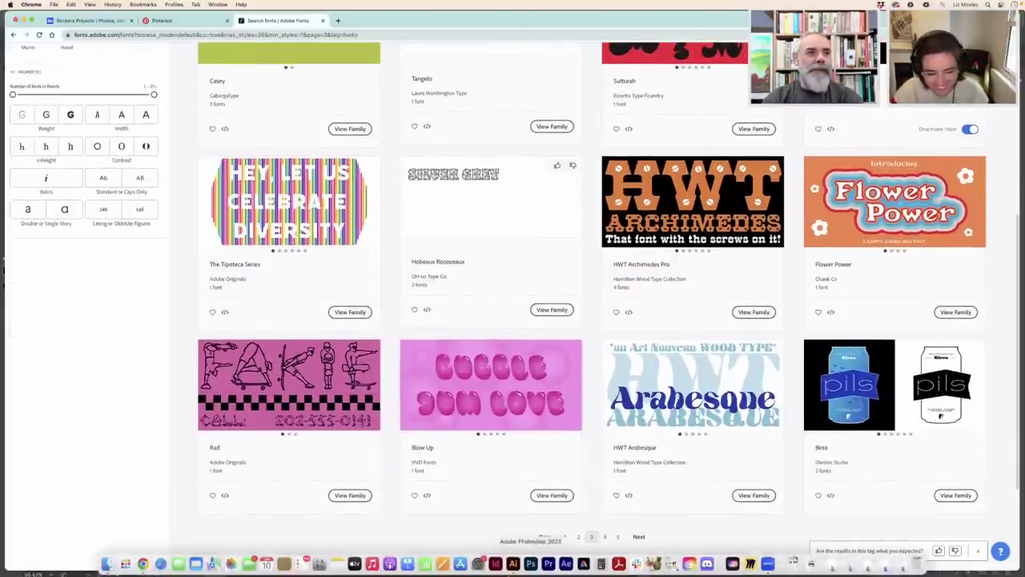
Retype the lower BADTYP copy as JUNIPER and enlarge its text frame.
click(512, 563)
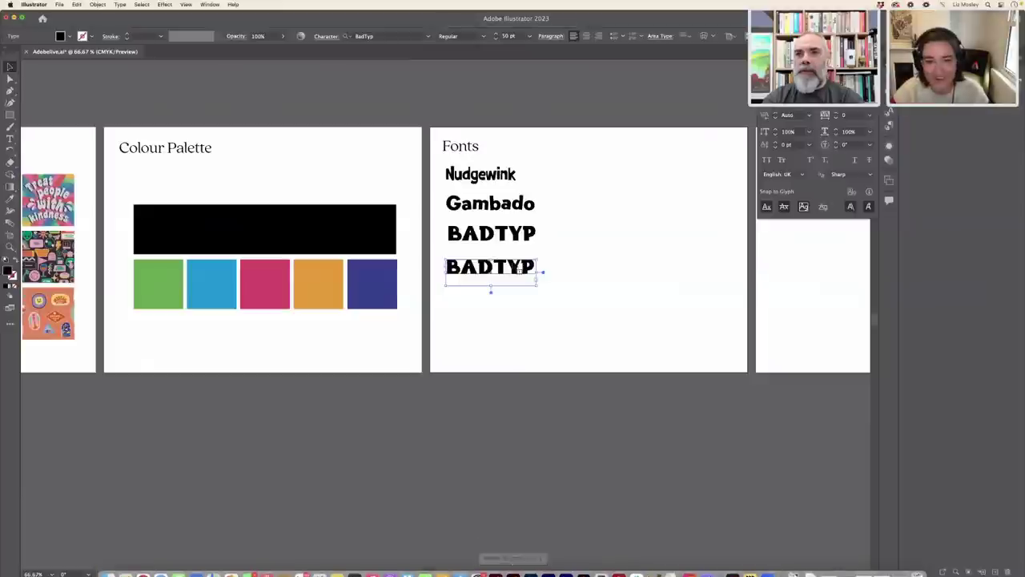
double_click(511, 271)
double_click(513, 267)
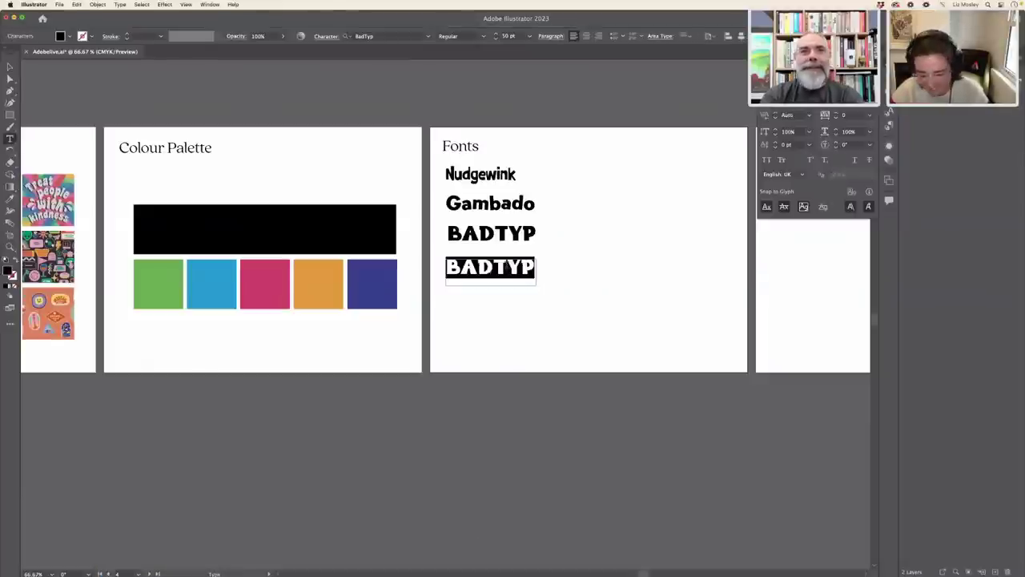
text(JUNi-)
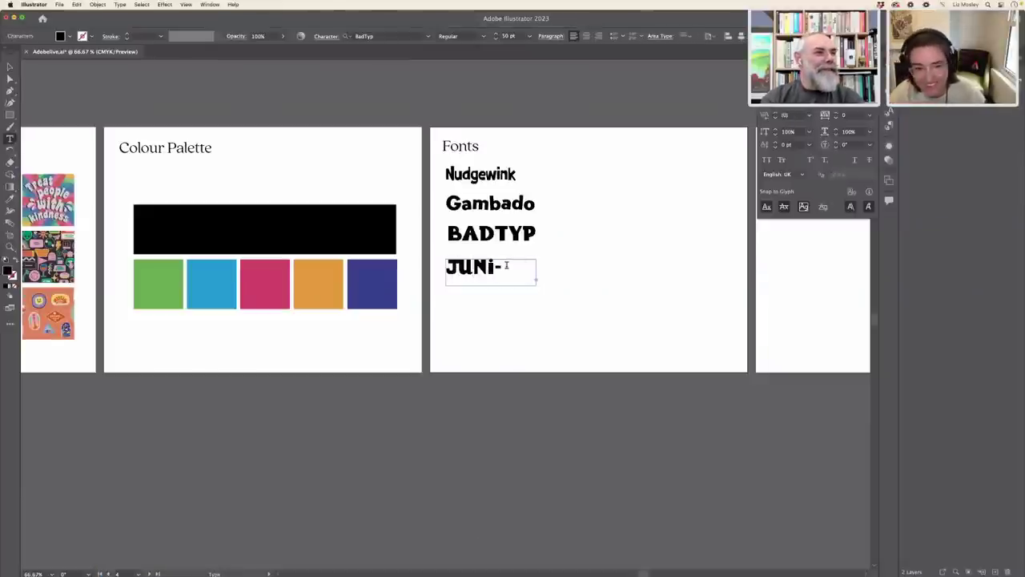
key(Escape)
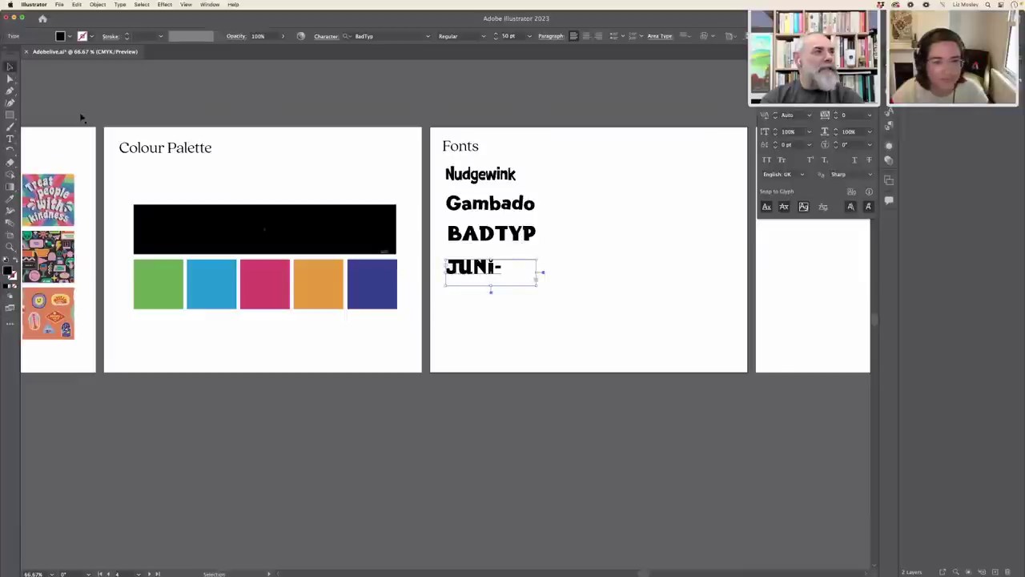
drag(536, 286, 557, 307)
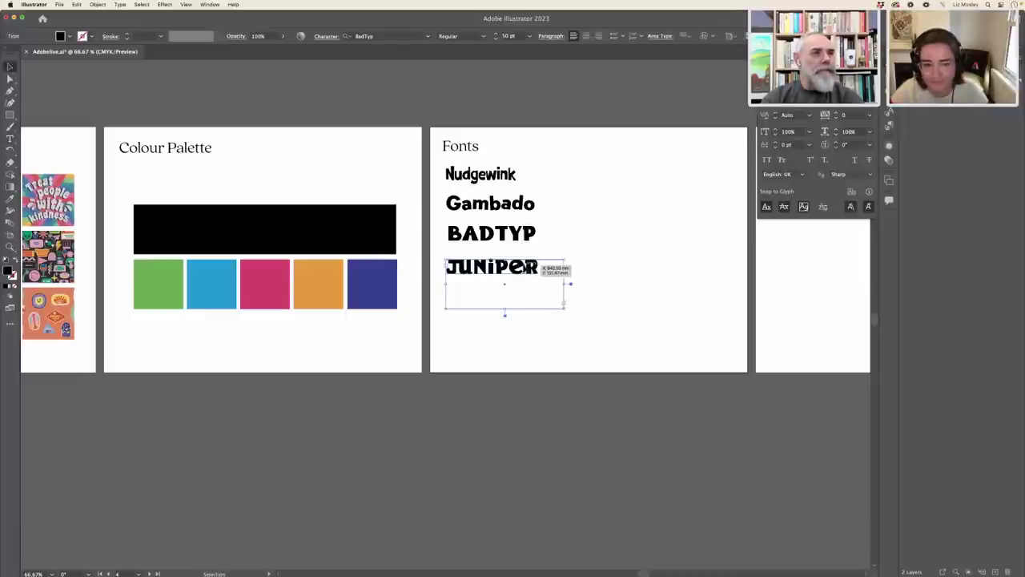
Set JUNIPER in Juniper Std Medium and trim its frame to fit the word.
double_click(550, 271)
key(super+a)
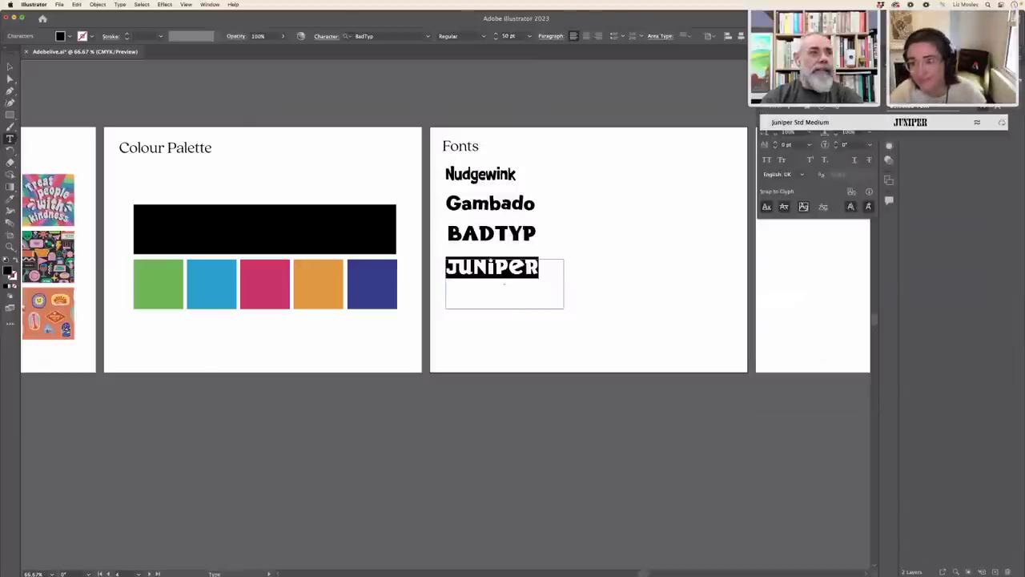
key(Return)
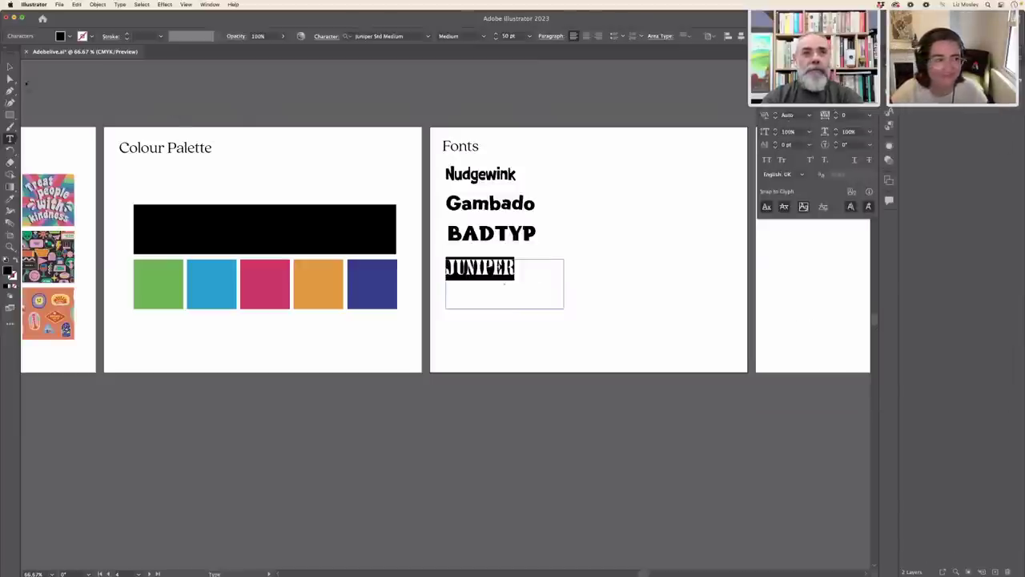
click(9, 66)
drag(508, 310, 508, 285)
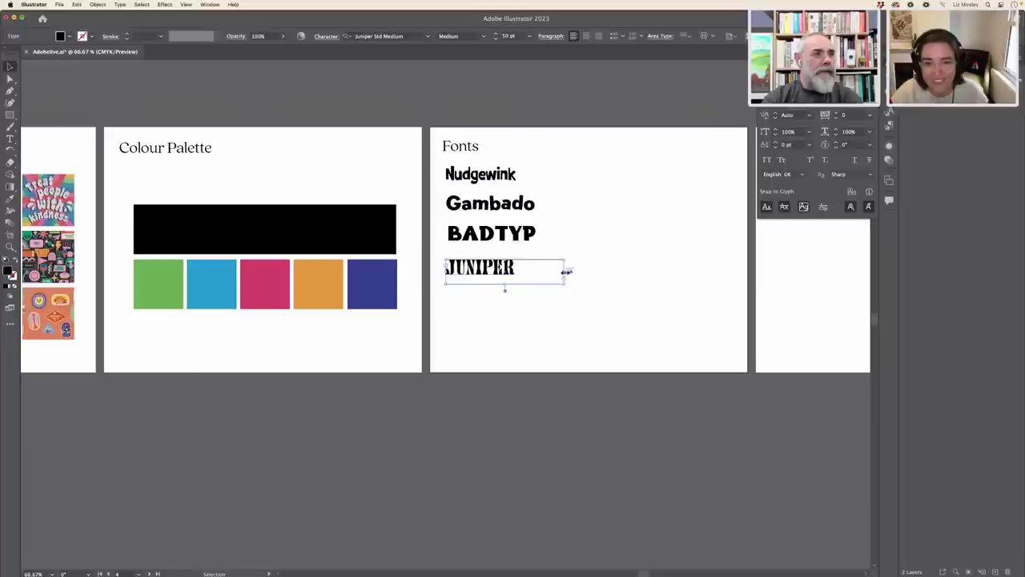
drag(566, 273, 482, 315)
Place a JUNIPER copy below the original and enlarge its text frame.
drag(481, 268, 484, 273)
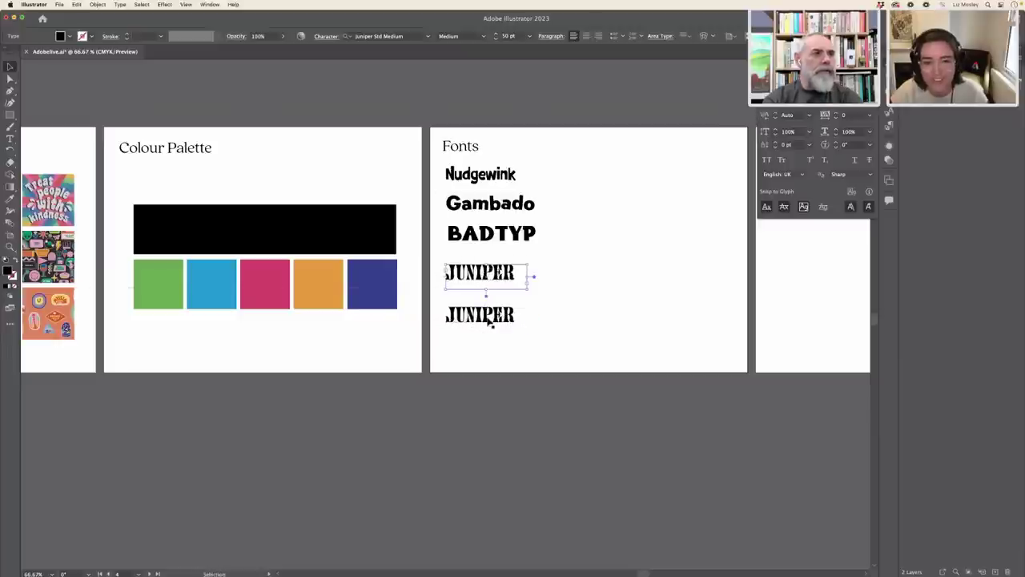
click(490, 320)
drag(527, 330, 541, 338)
mouse_move(368, 574)
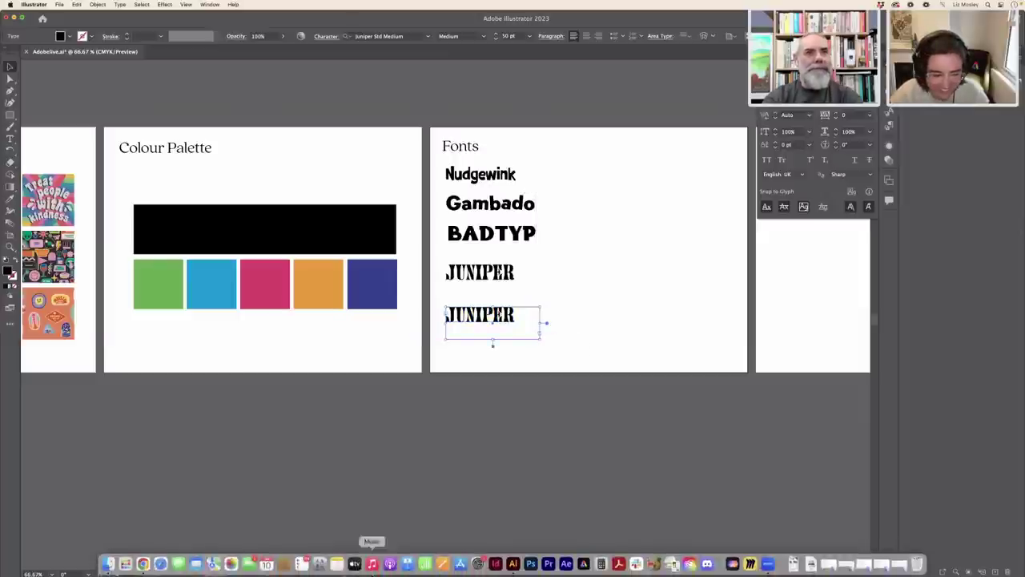
Browse Funky results pages 4 and 5 in Adobe Fonts, then return to page 1.
click(143, 563)
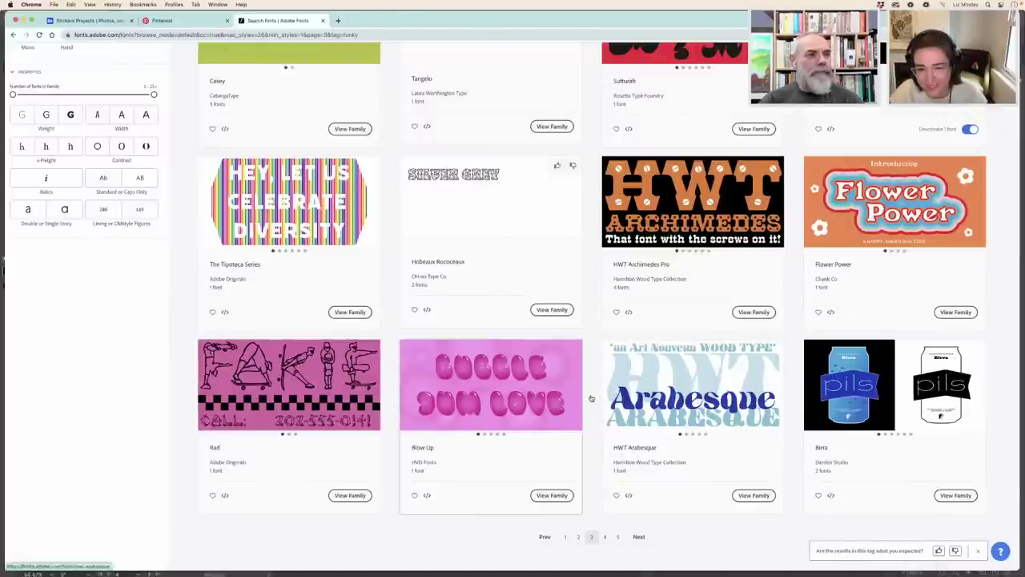
scroll(597, 417, down, 1)
click(604, 496)
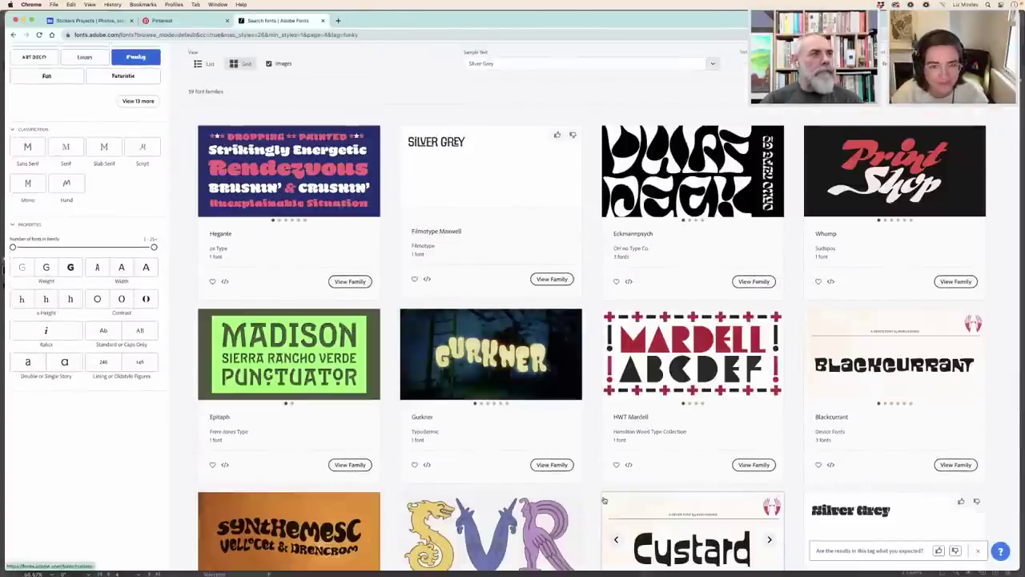
scroll(604, 500, down, 3)
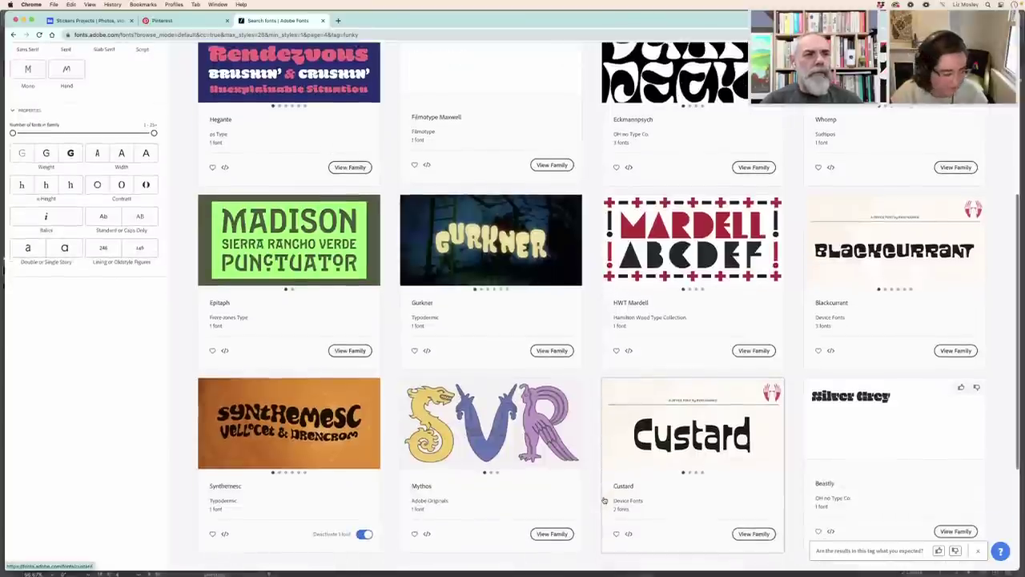
scroll(604, 501, down, 2)
click(618, 502)
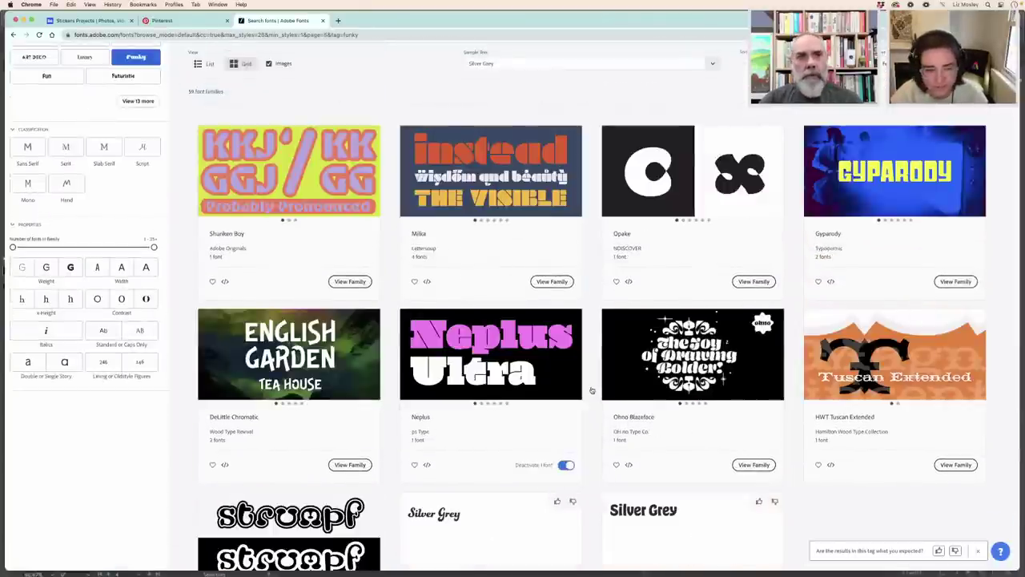
scroll(592, 390, down, 1)
scroll(592, 390, down, 4)
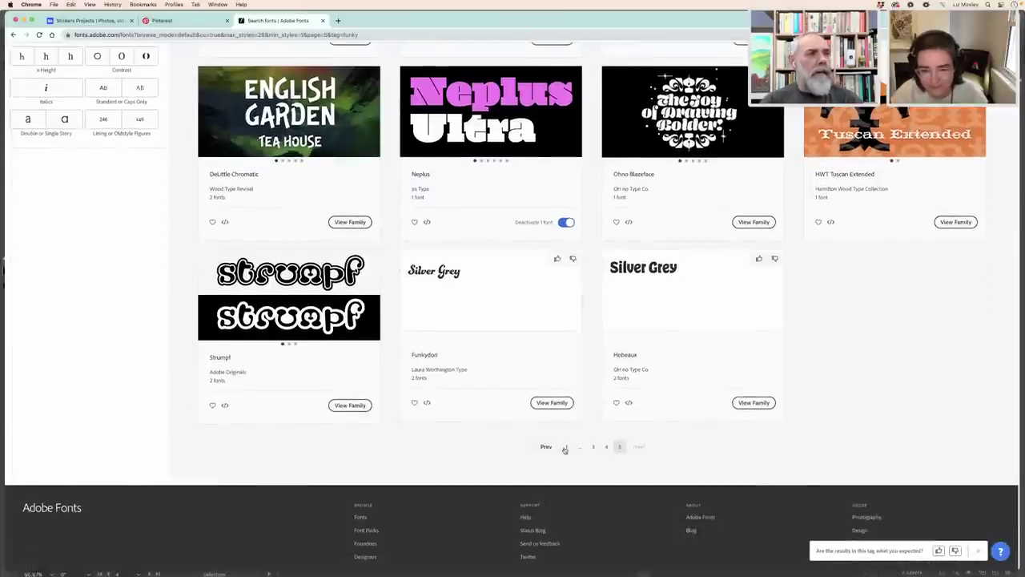
click(565, 447)
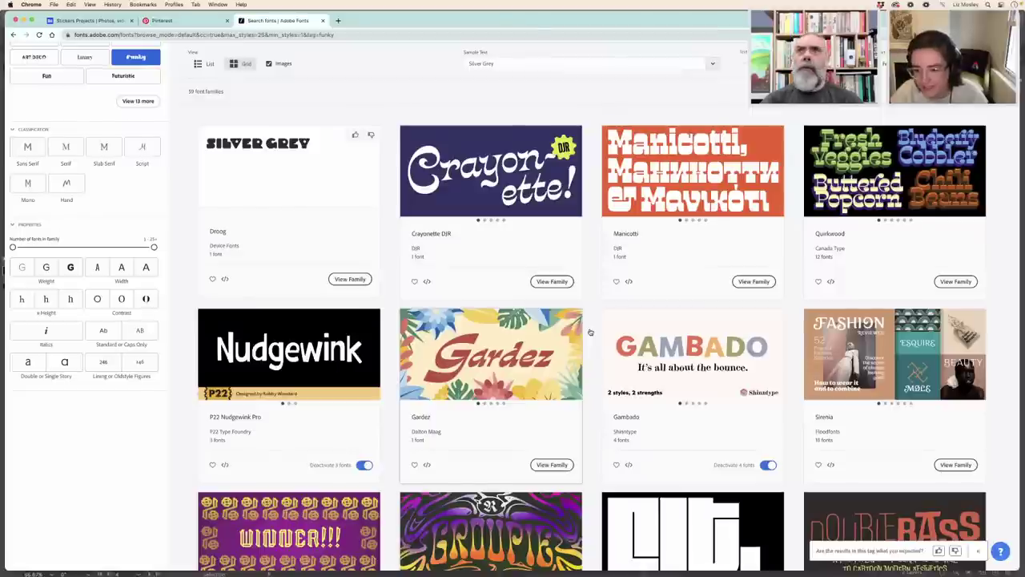
scroll(591, 331, down, 4)
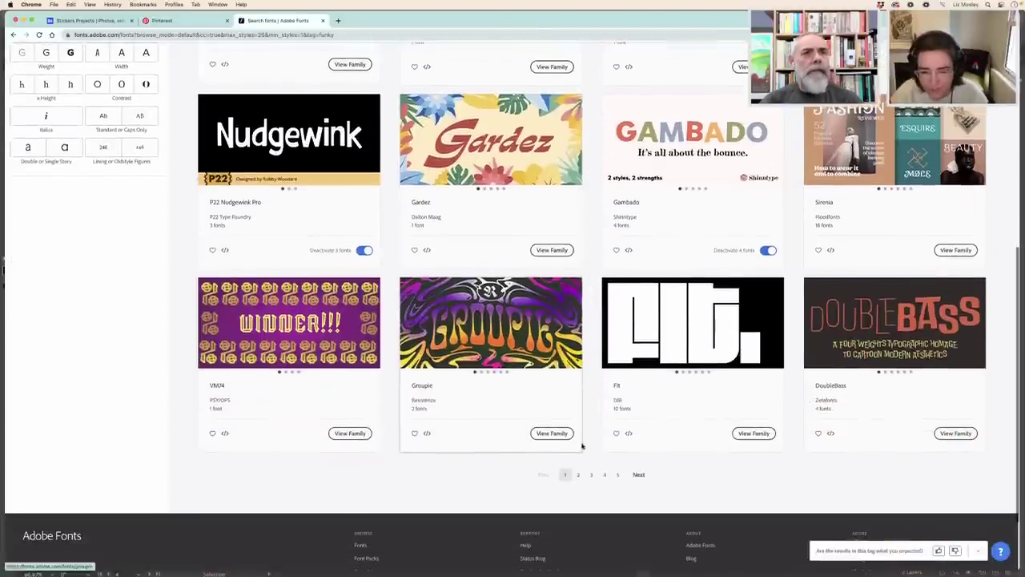
scroll(579, 478, up, 4)
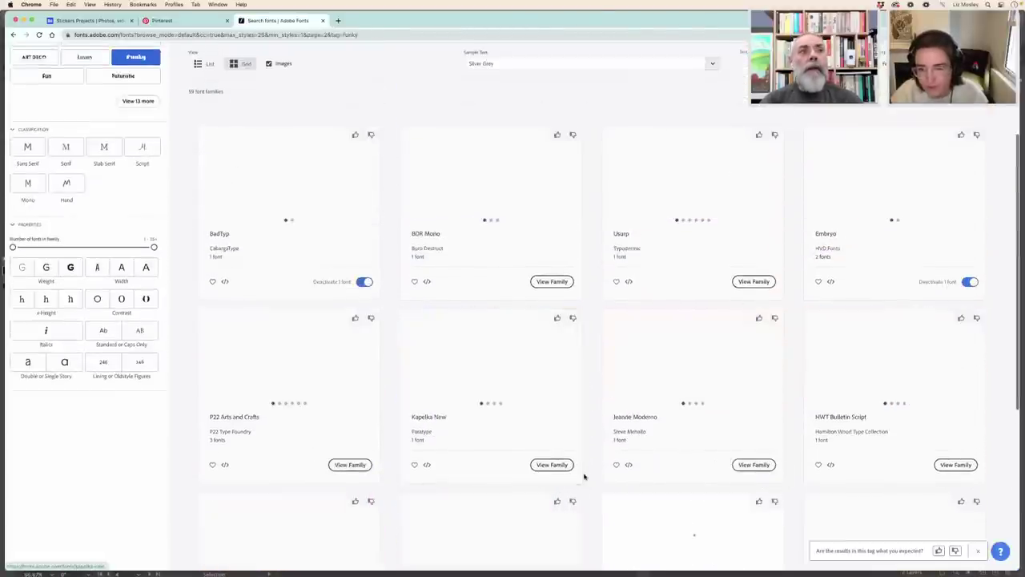
scroll(588, 415, up, 1)
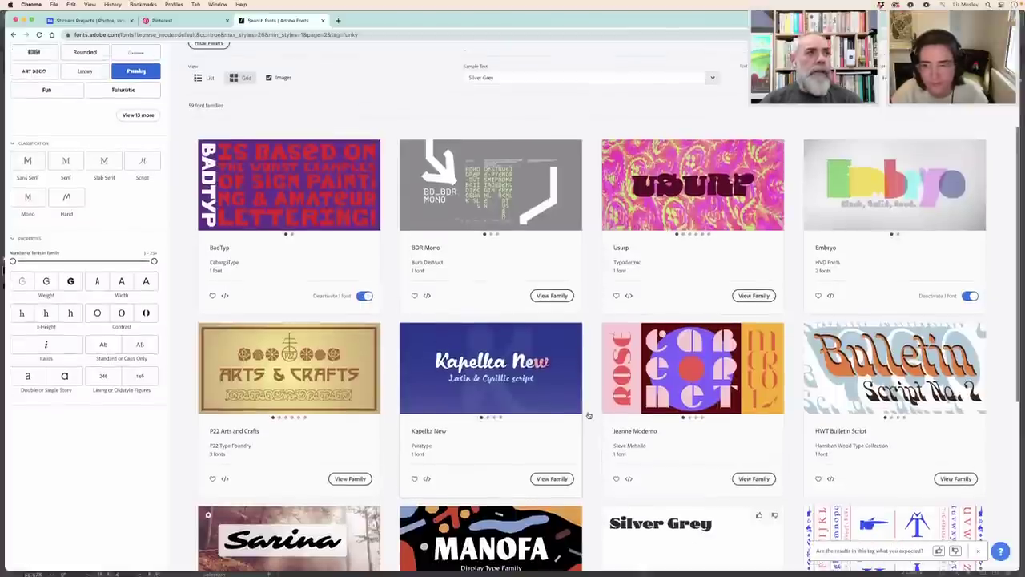
scroll(589, 415, down, 2)
scroll(589, 415, down, 3)
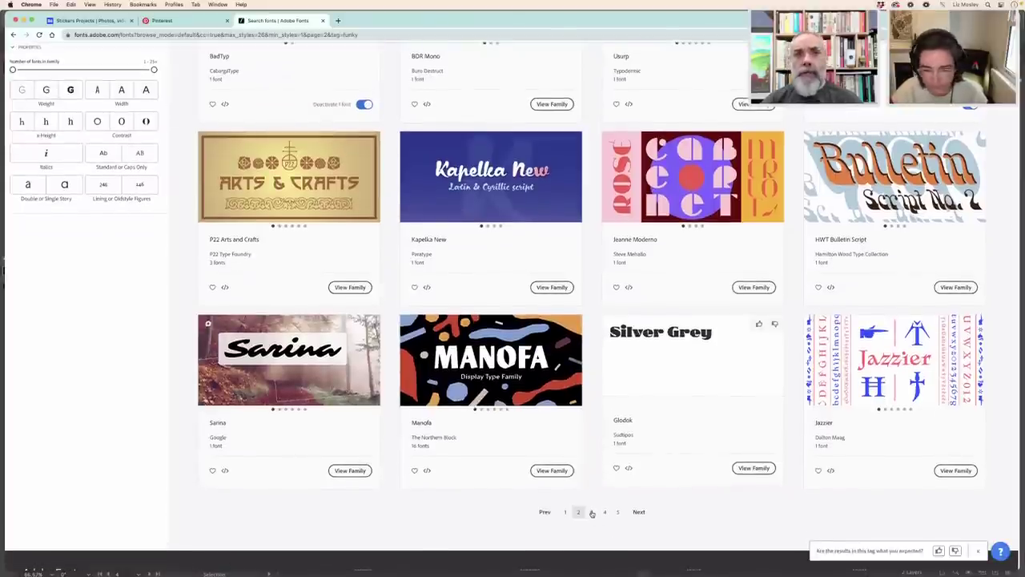
Browse Funky results pages 3, 4 and 5, scrolling through page 5.
click(591, 511)
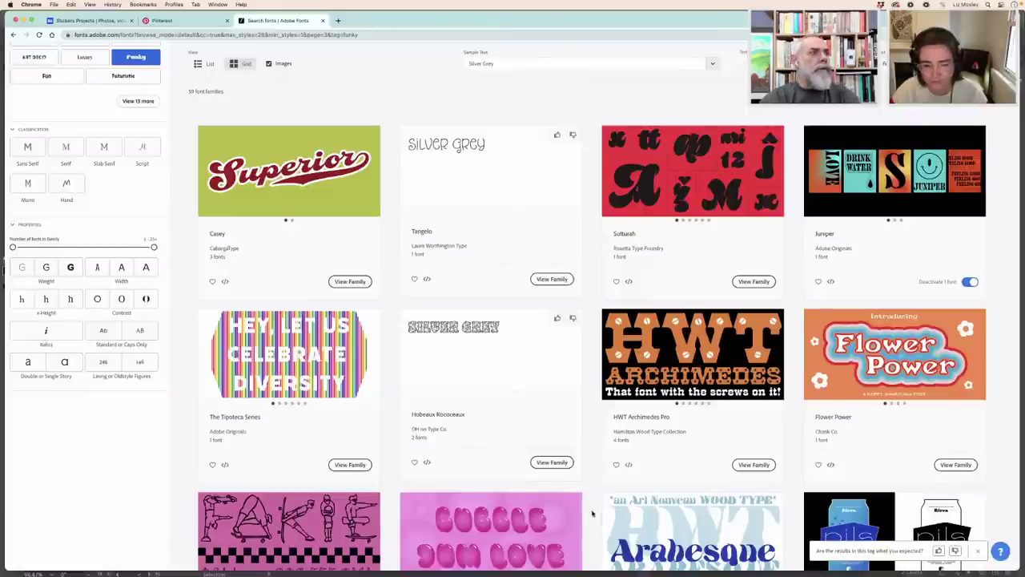
scroll(593, 513, down, 3)
scroll(593, 513, down, 2)
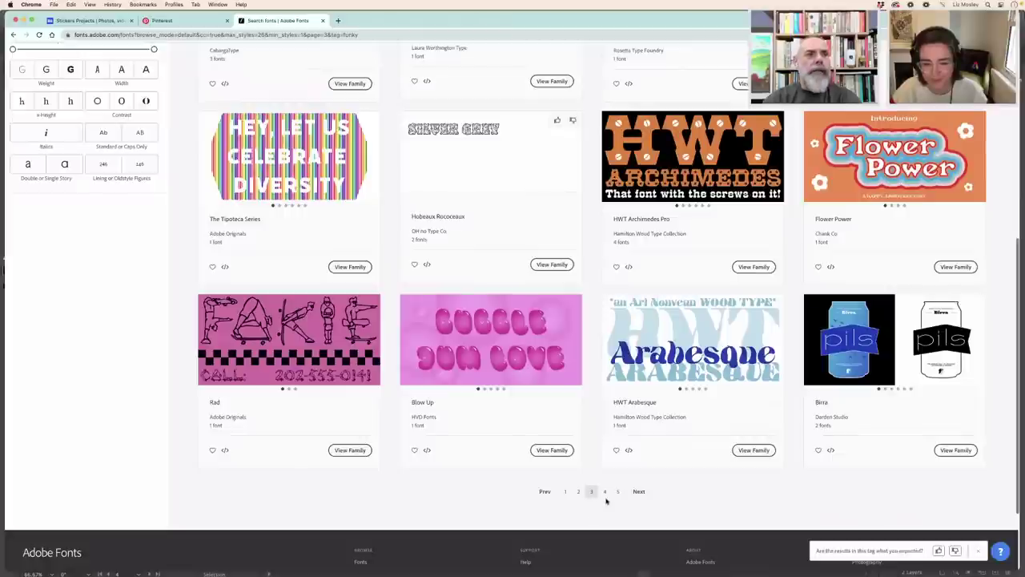
click(606, 494)
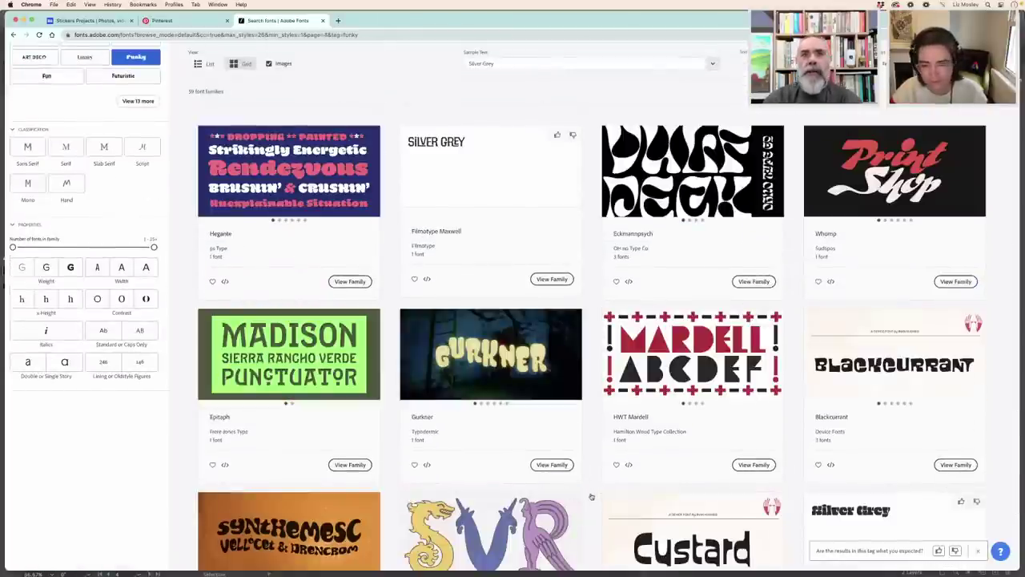
scroll(593, 496, down, 1)
scroll(591, 496, down, 4)
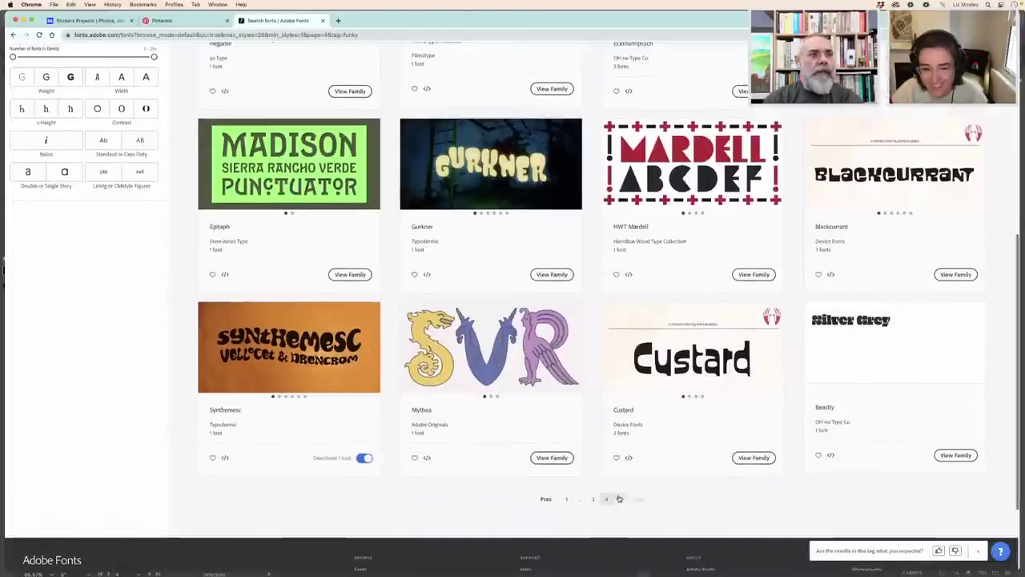
click(618, 496)
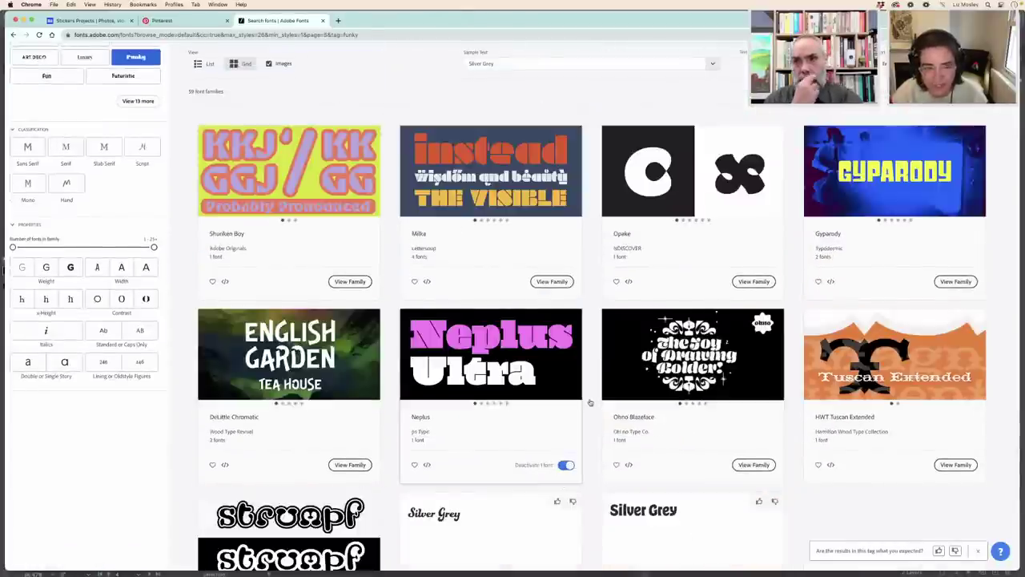
scroll(590, 403, down, 2)
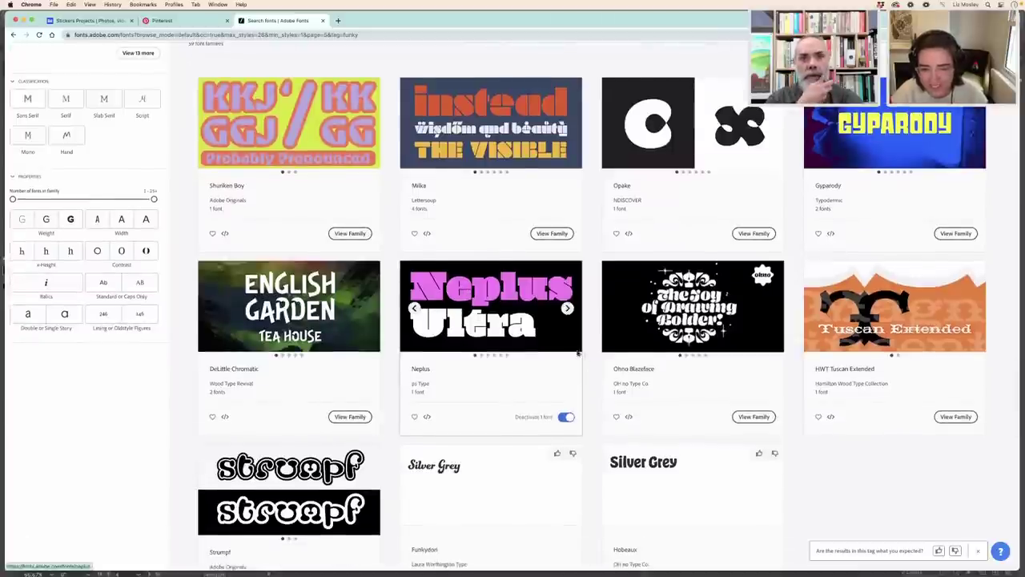
scroll(594, 358, up, 5)
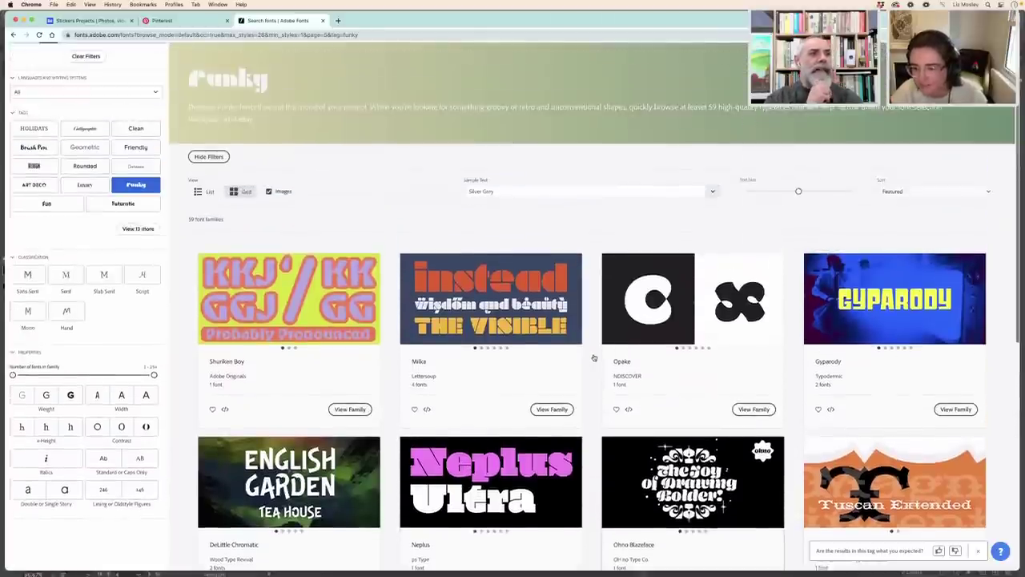
scroll(594, 358, down, 3)
scroll(594, 358, down, 3)
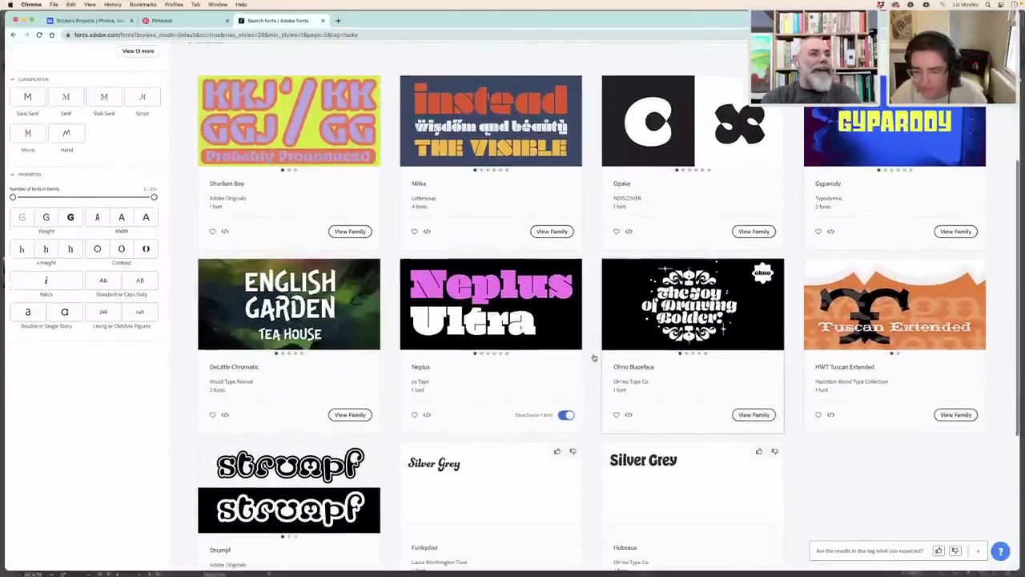
scroll(593, 366, down, 3)
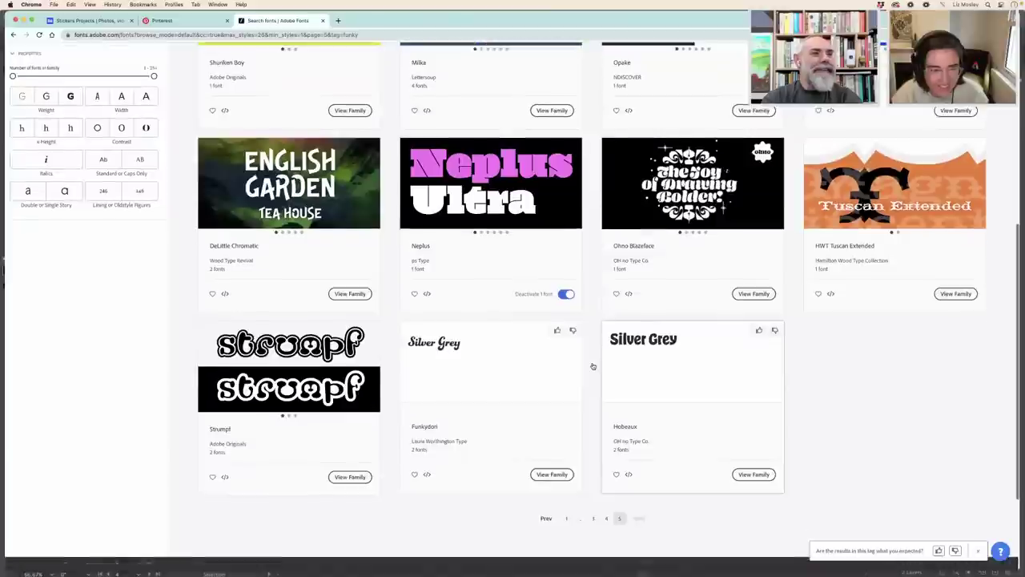
scroll(593, 366, up, 8)
scroll(592, 366, up, 2)
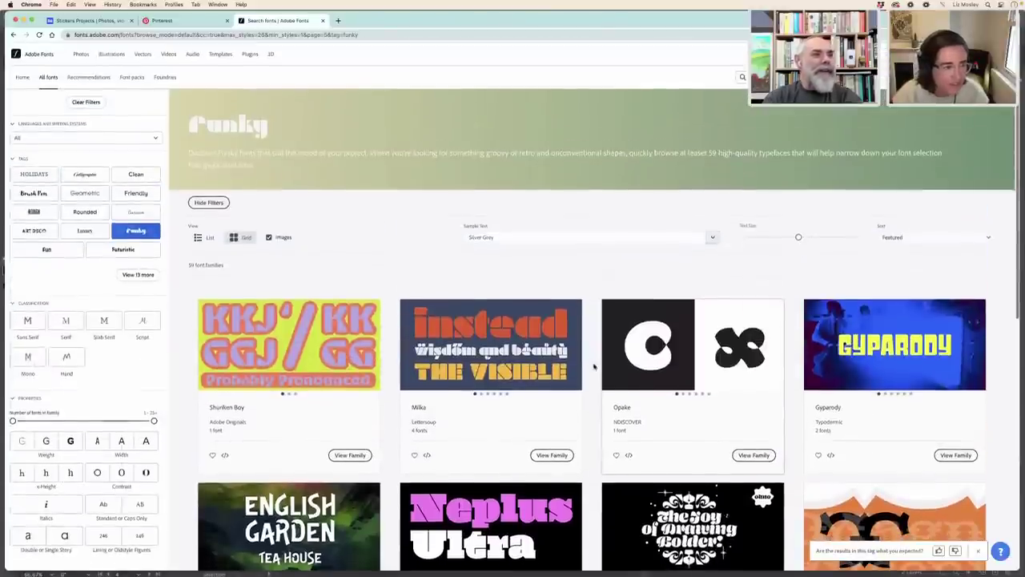
Filter Adobe Fonts by the Brush Pen tag and look through its results.
click(34, 197)
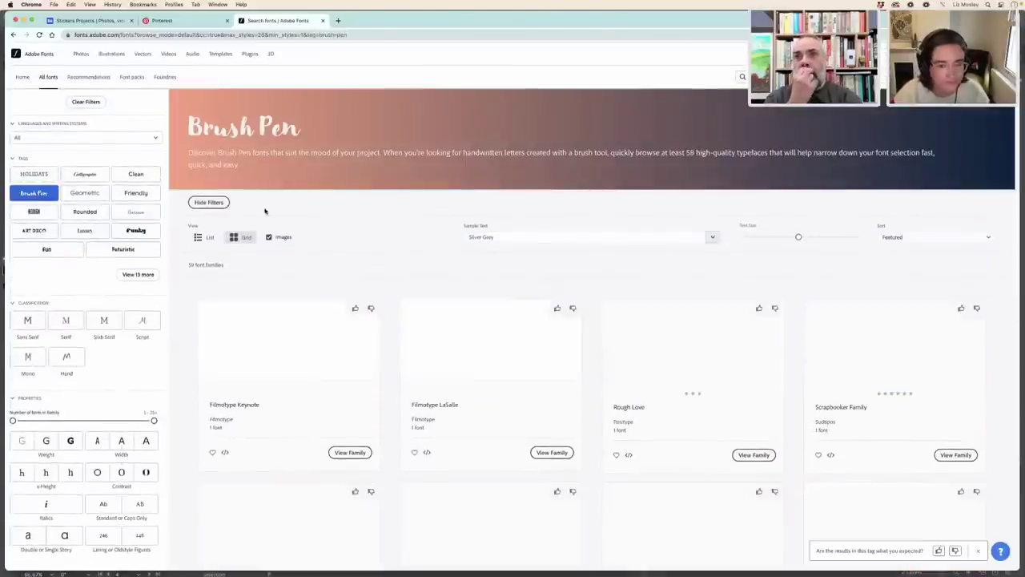
scroll(404, 294, down, 5)
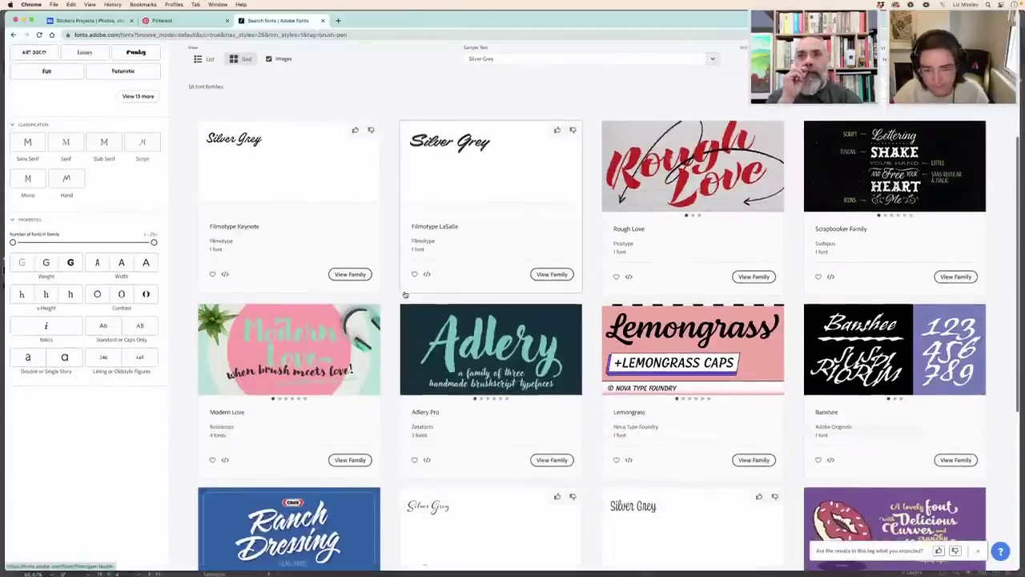
scroll(405, 294, up, 5)
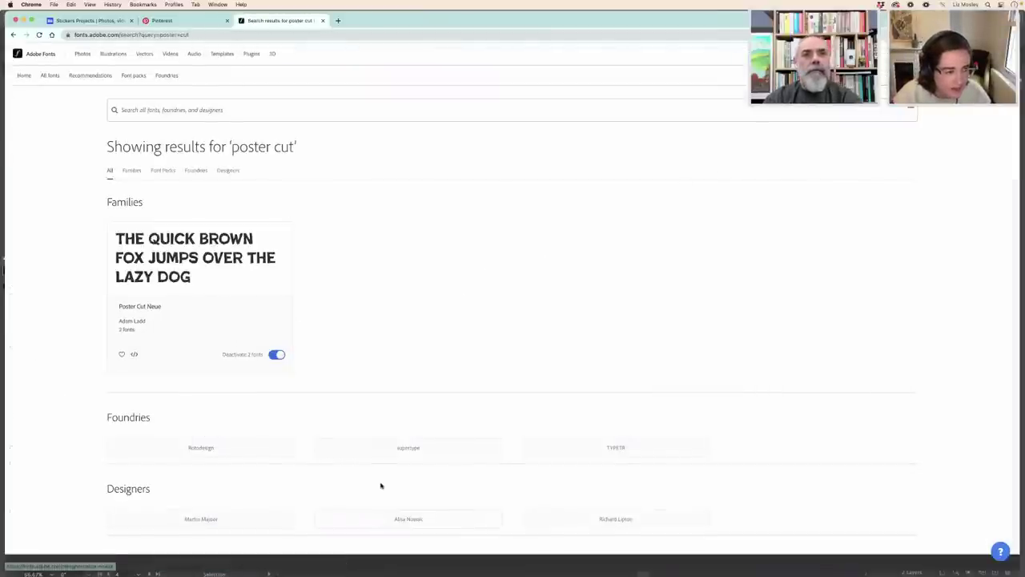
mouse_move(513, 569)
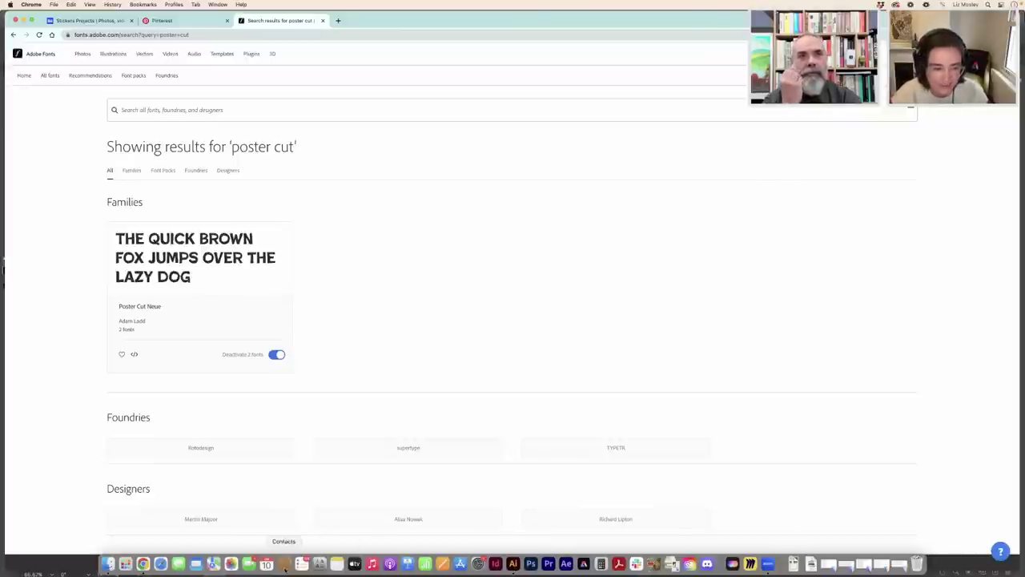
Replace the second JUNIPER with POSTER CUT NEUE, set in Poster Cut Neue Regular.
click(513, 564)
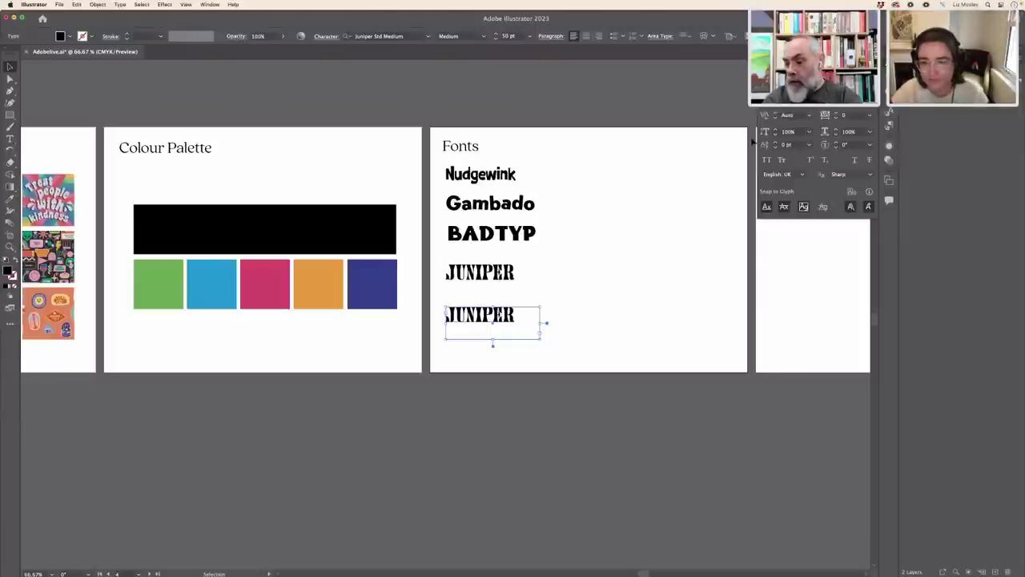
drag(541, 337, 606, 346)
double_click(498, 317)
double_click(498, 315)
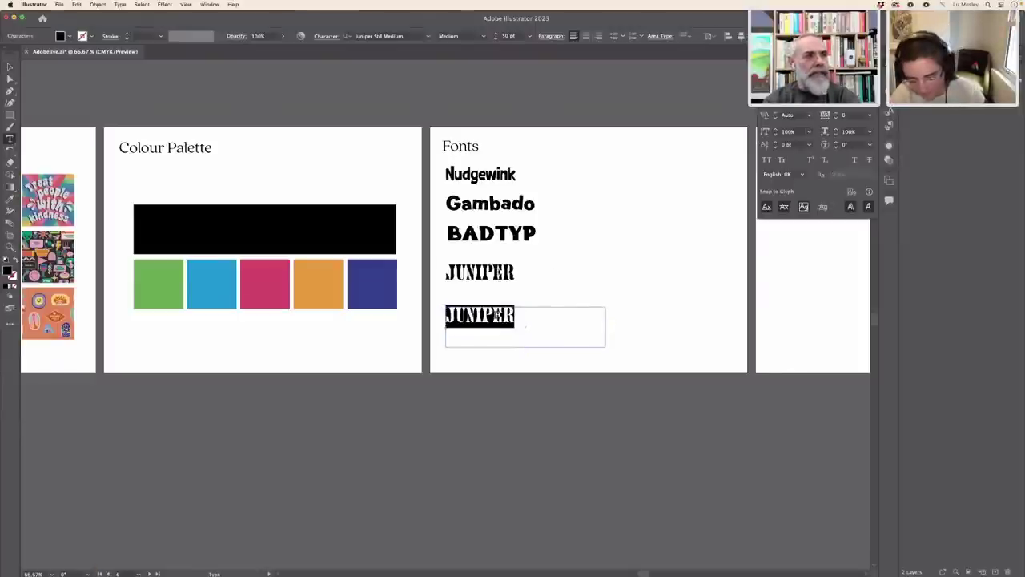
text(POSTER C)
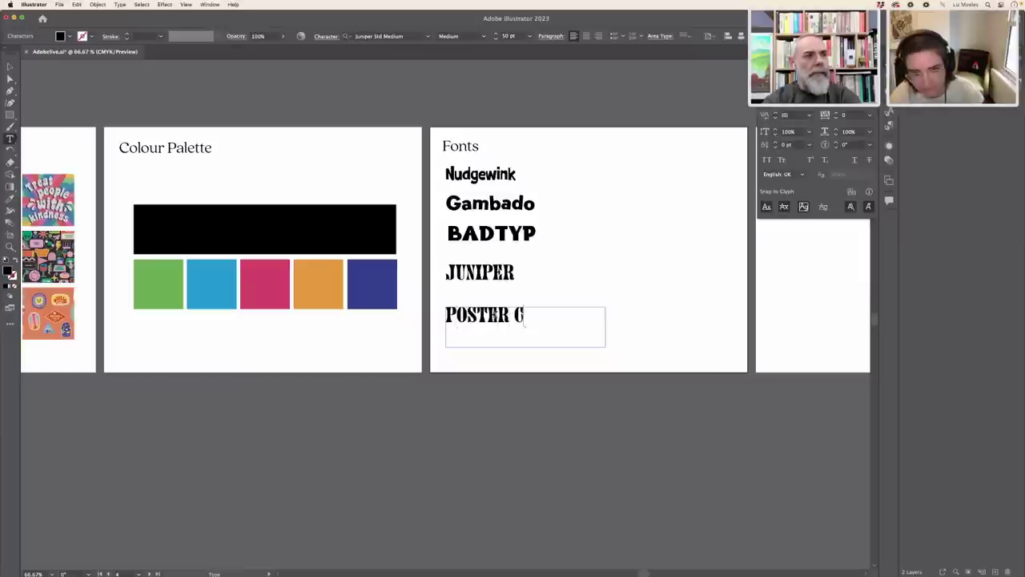
text(UT NEUE)
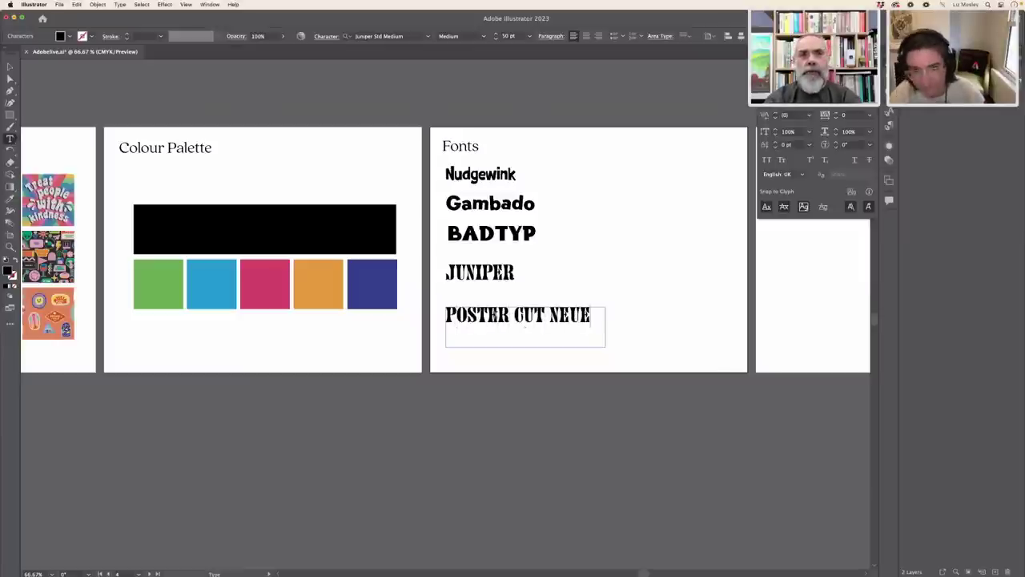
key(super+a)
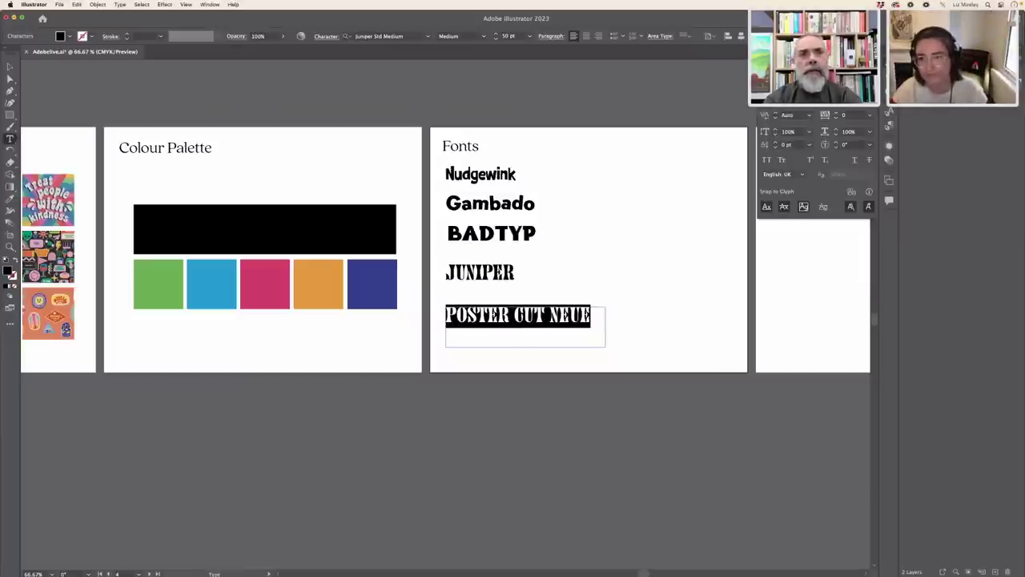
text(poster cut)
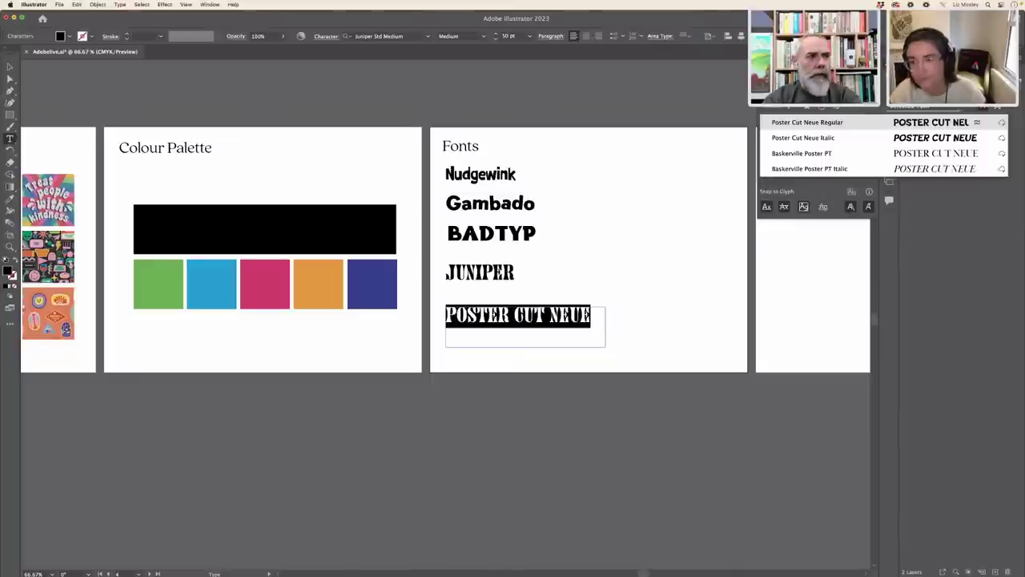
click(783, 119)
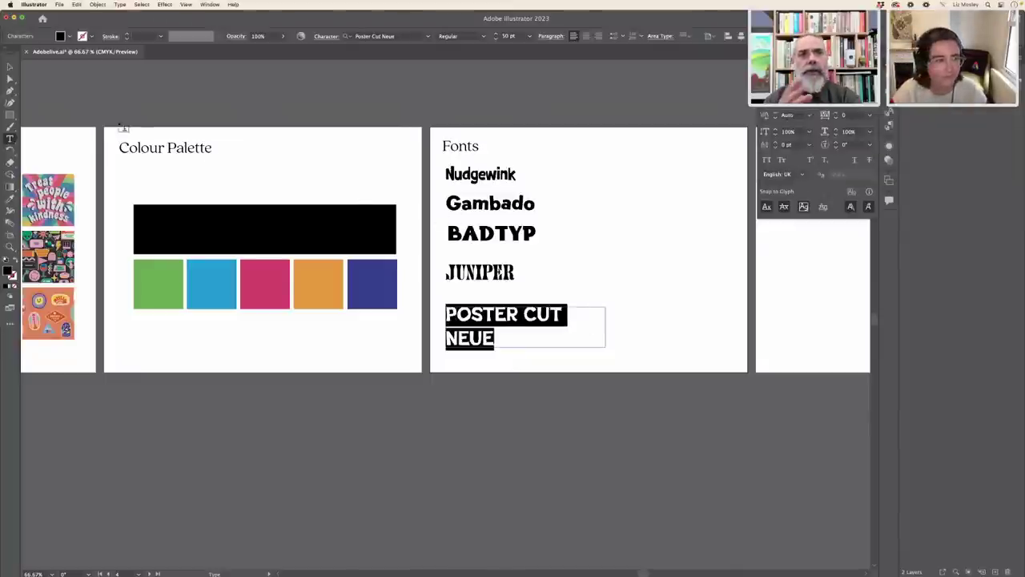
key(Escape)
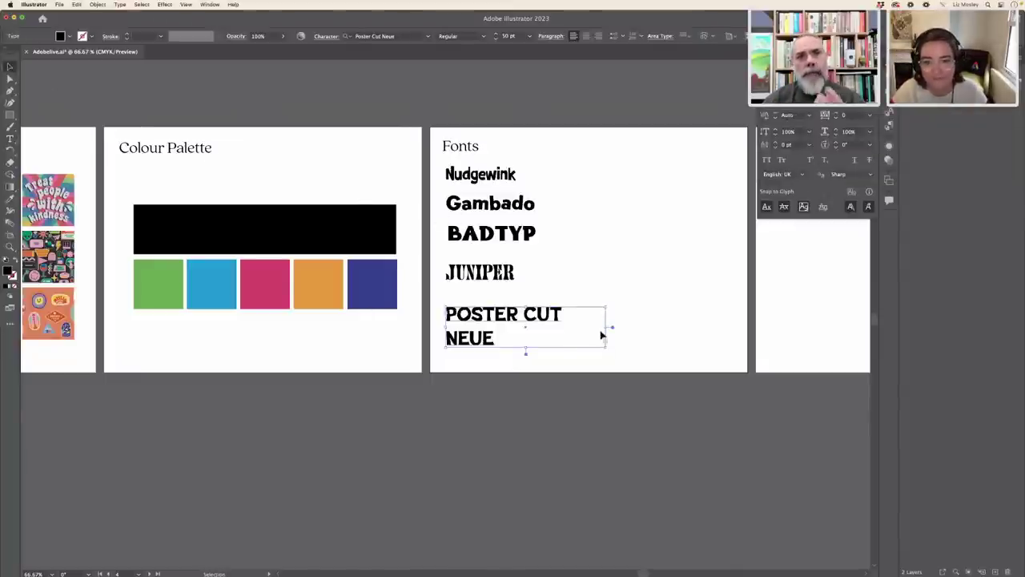
Widen POSTER CUT NEUE onto one line, nudge the samples, and shrink its frame to fit.
drag(605, 328, 641, 327)
drag(552, 314, 549, 307)
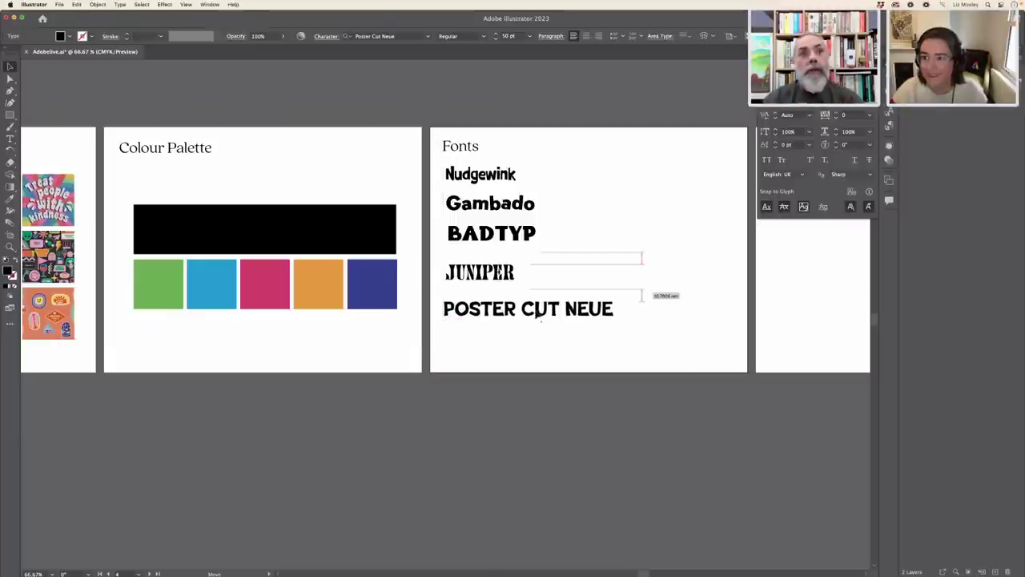
drag(540, 319, 542, 322)
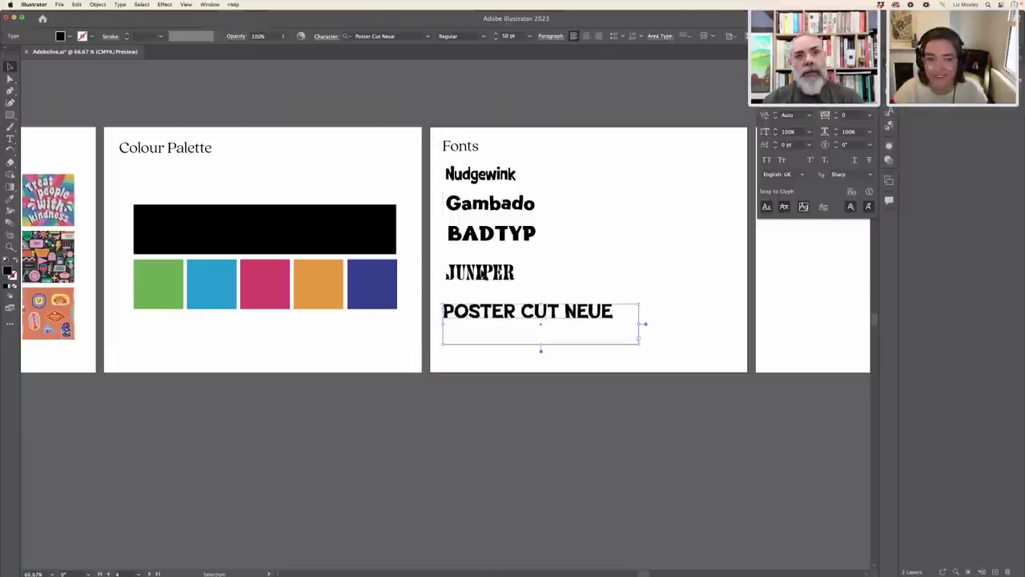
drag(481, 273, 485, 279)
drag(492, 238, 491, 245)
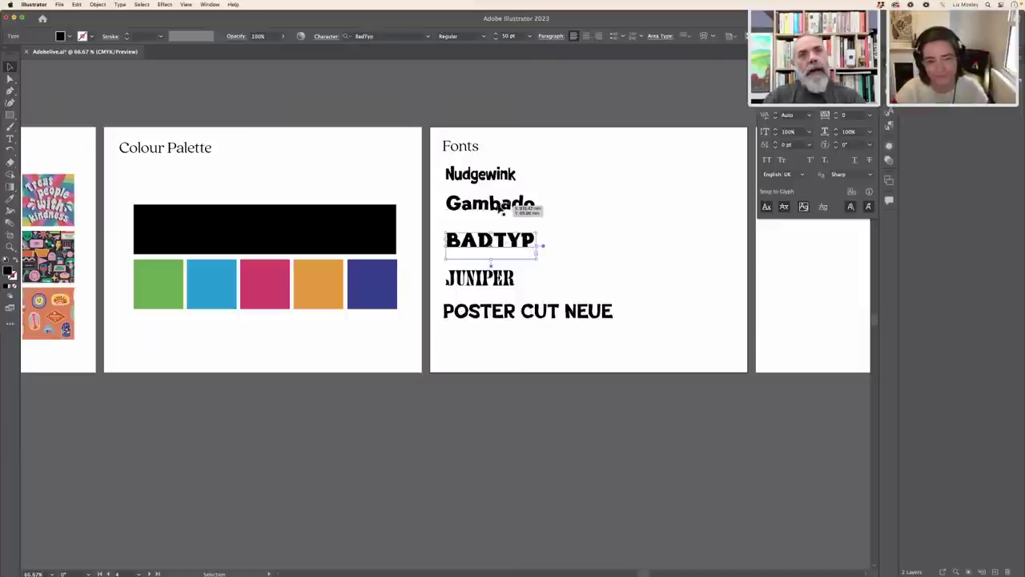
drag(496, 207, 495, 185)
drag(491, 220, 487, 281)
drag(517, 311, 513, 317)
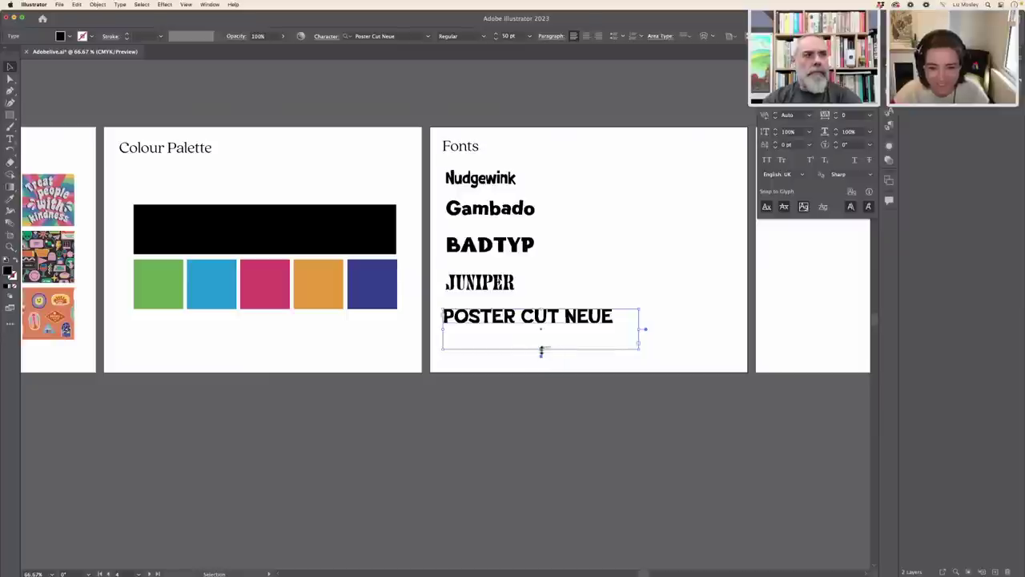
drag(542, 351, 541, 342)
Lower POSTER CUT NEUE, JUNIPER, BADTYP and Gambado slightly to even the spacing.
click(528, 360)
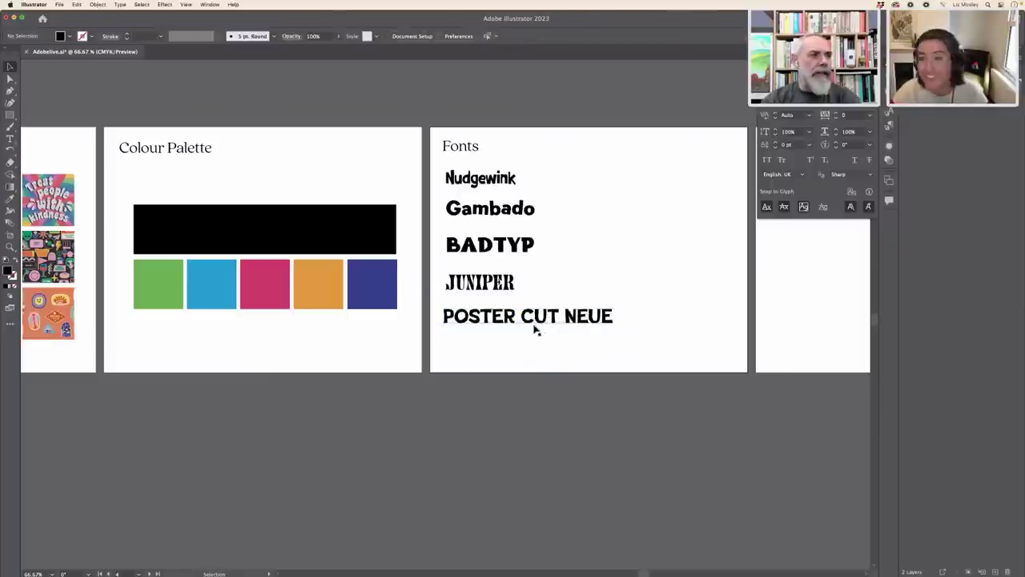
drag(508, 319, 507, 324)
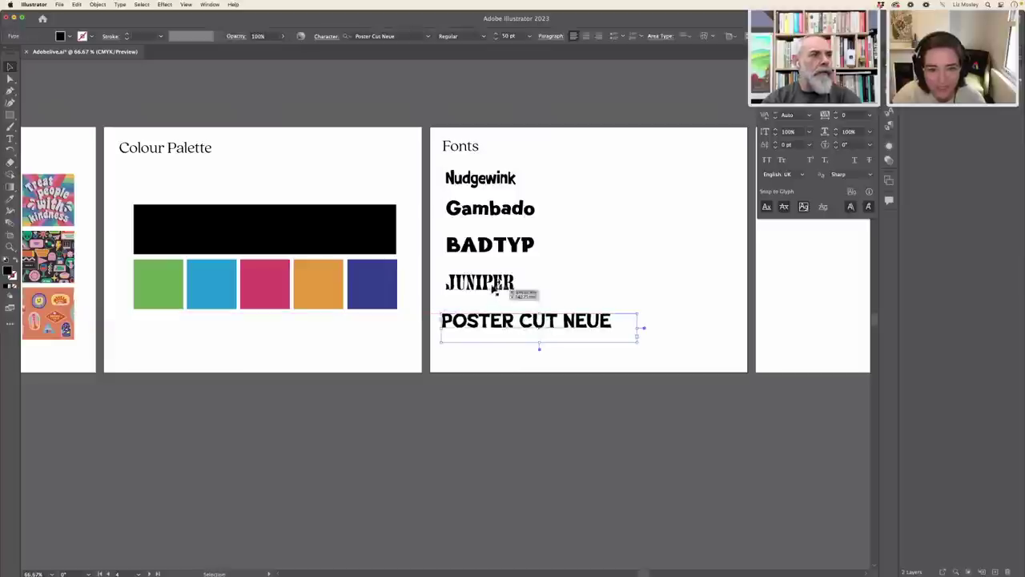
drag(501, 282, 501, 291)
drag(519, 245, 522, 249)
drag(509, 210, 507, 214)
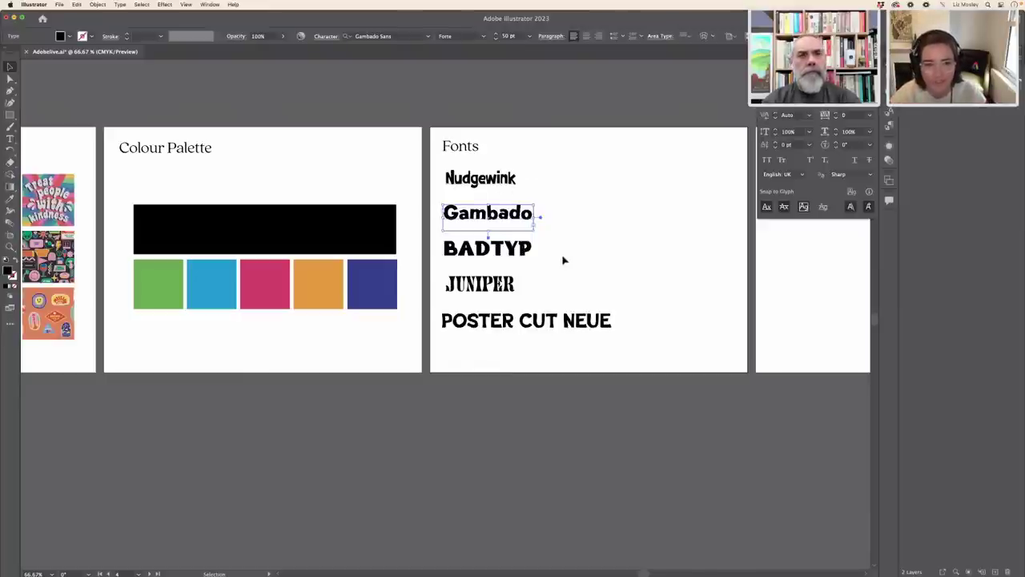
Paste the 'I ♥ Adobe Express' sketch photo onto the empty artboard right of Fonts.
scroll(565, 258, right, 10)
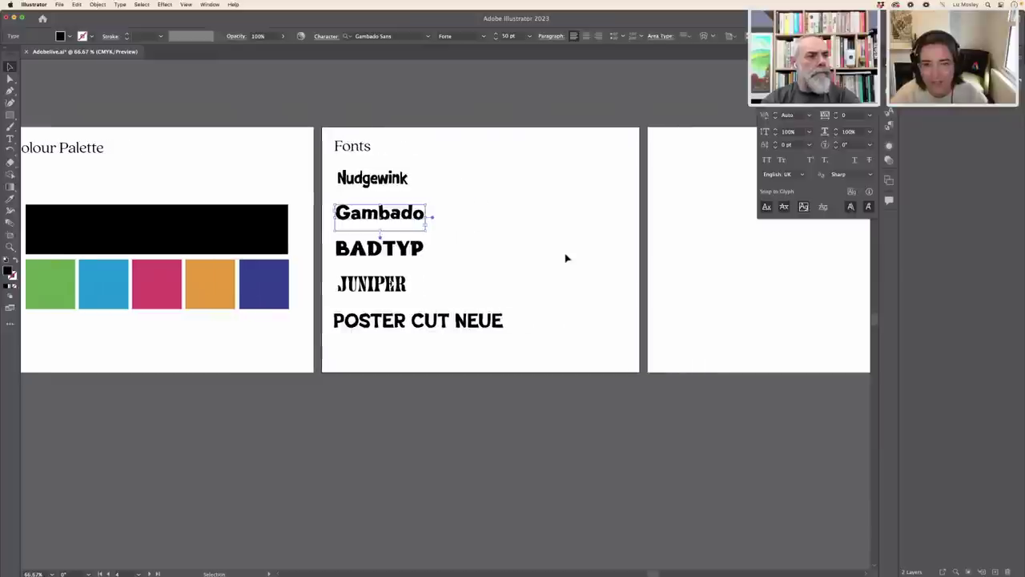
scroll(565, 258, right, 2)
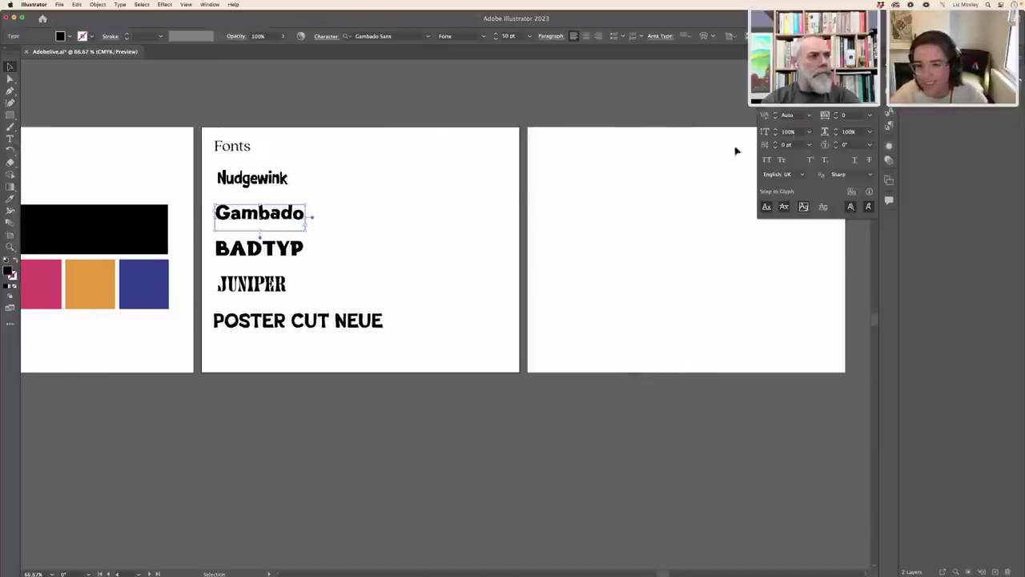
scroll(650, 193, right, 5)
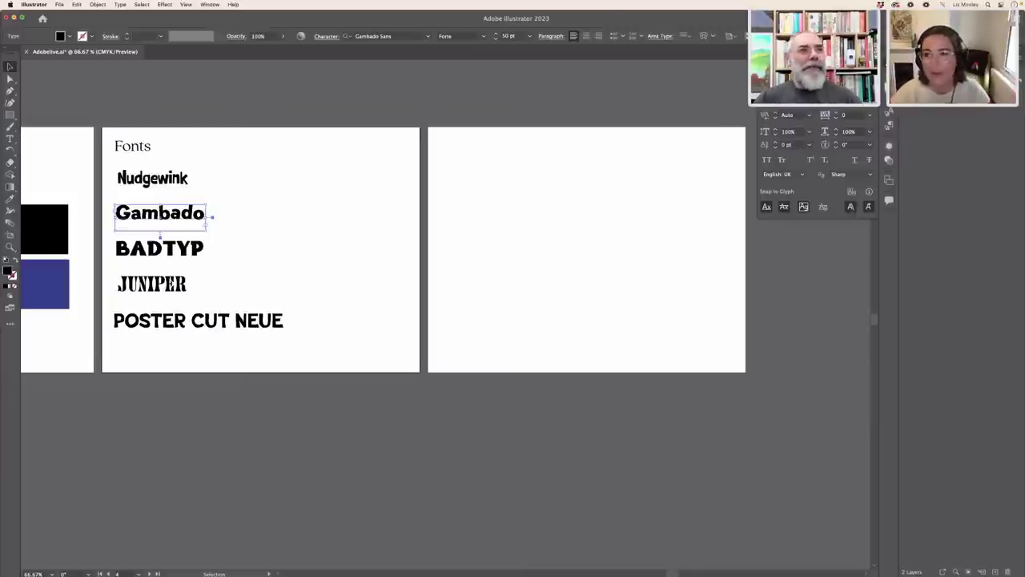
key(super+v)
scroll(691, 160, right, 2)
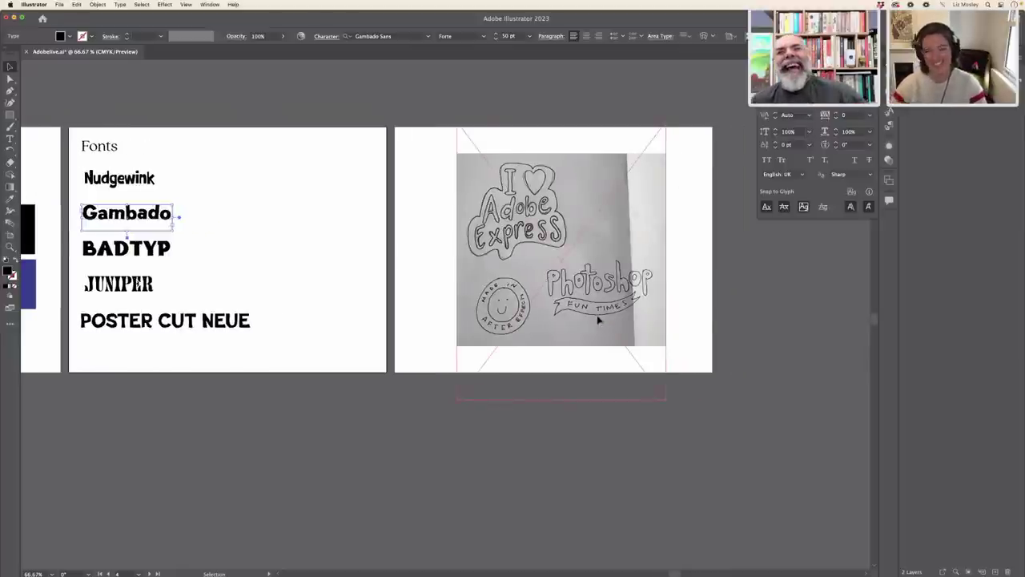
Zoom in on the sketch artboard, centre it, and select the placed sketch image.
click(700, 319)
key(super+equal)
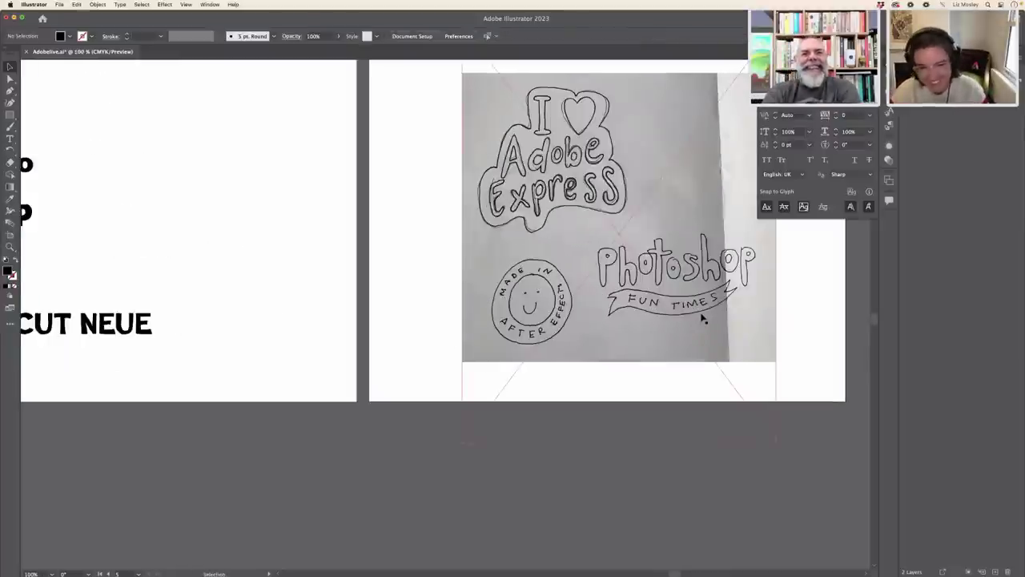
scroll(702, 318, up, 2)
scroll(703, 319, right, 5)
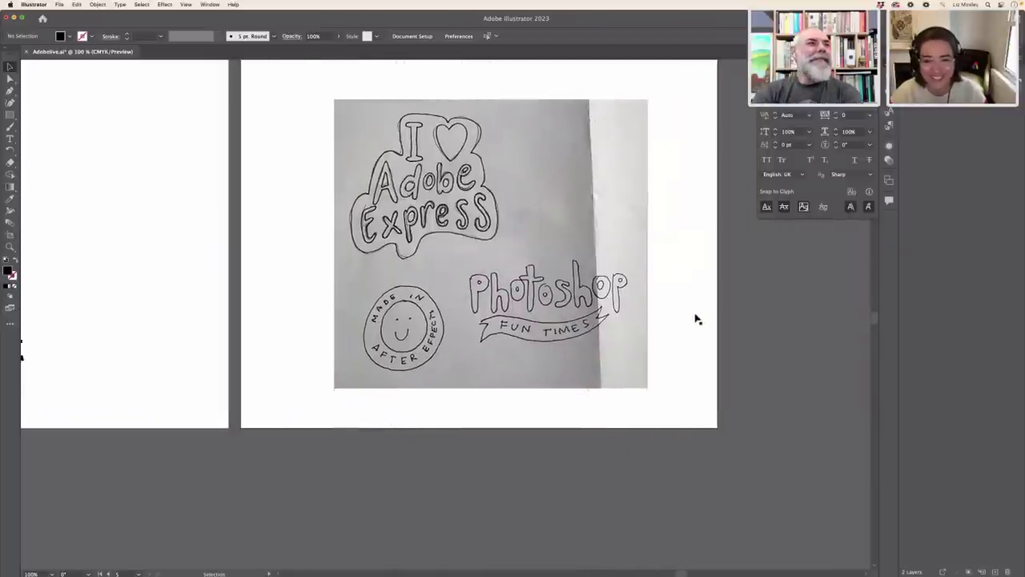
scroll(695, 318, up, 1)
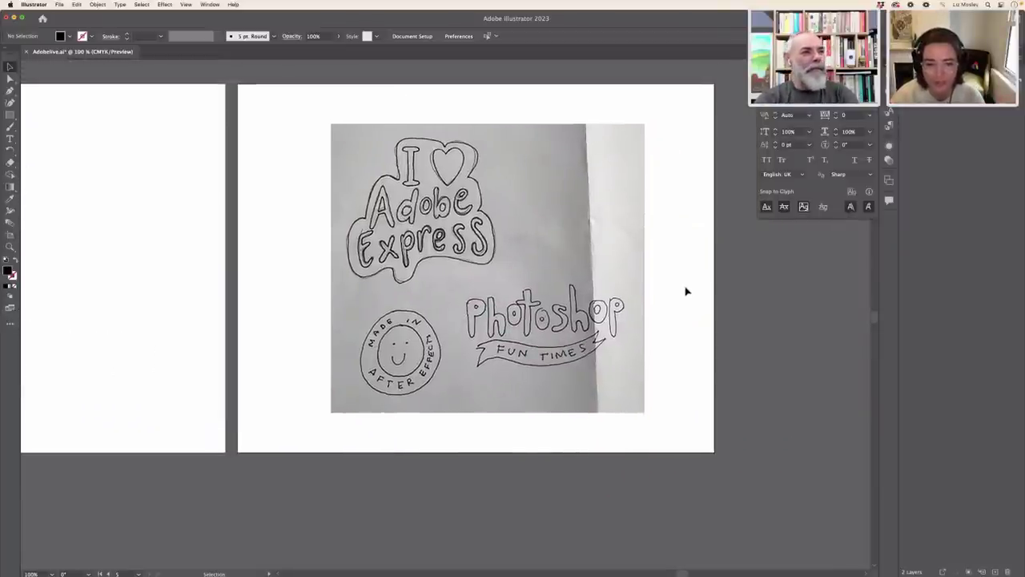
click(451, 229)
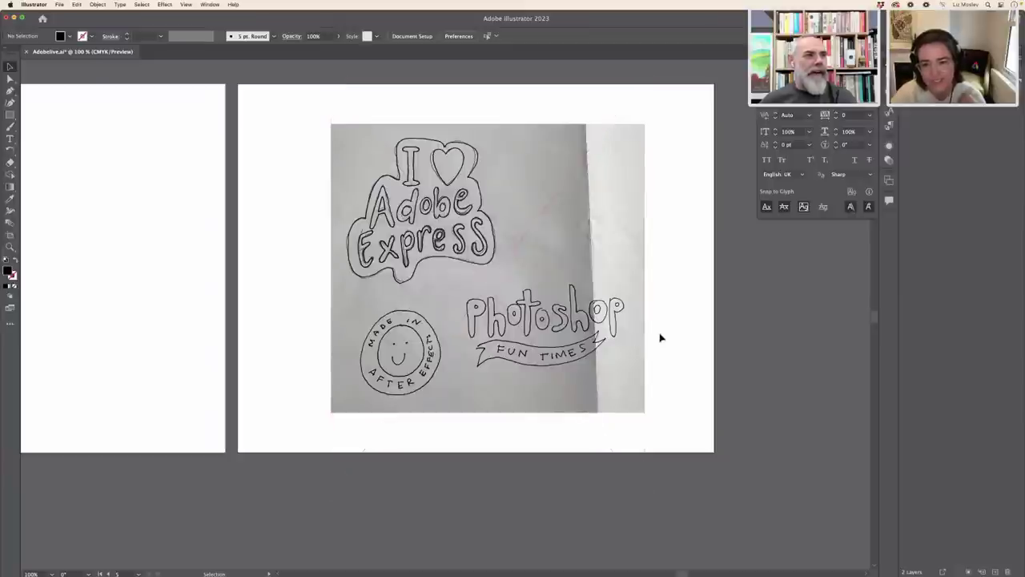
scroll(663, 338, up, 1)
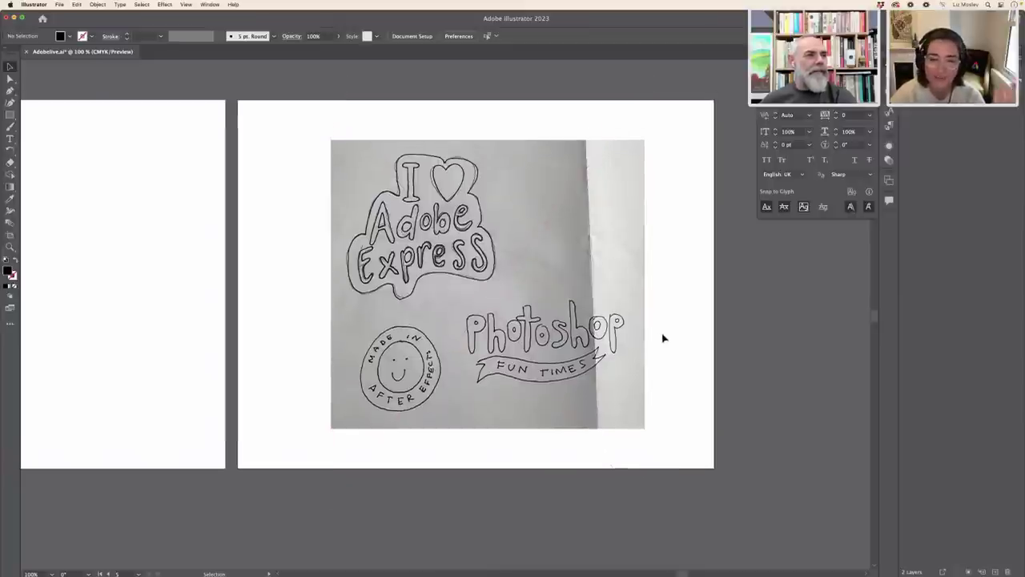
Dismiss the share prompt and zoom out to 66.67% to view the Colour Palette, Fonts and sketch artboards together.
scroll(663, 338, left, 2)
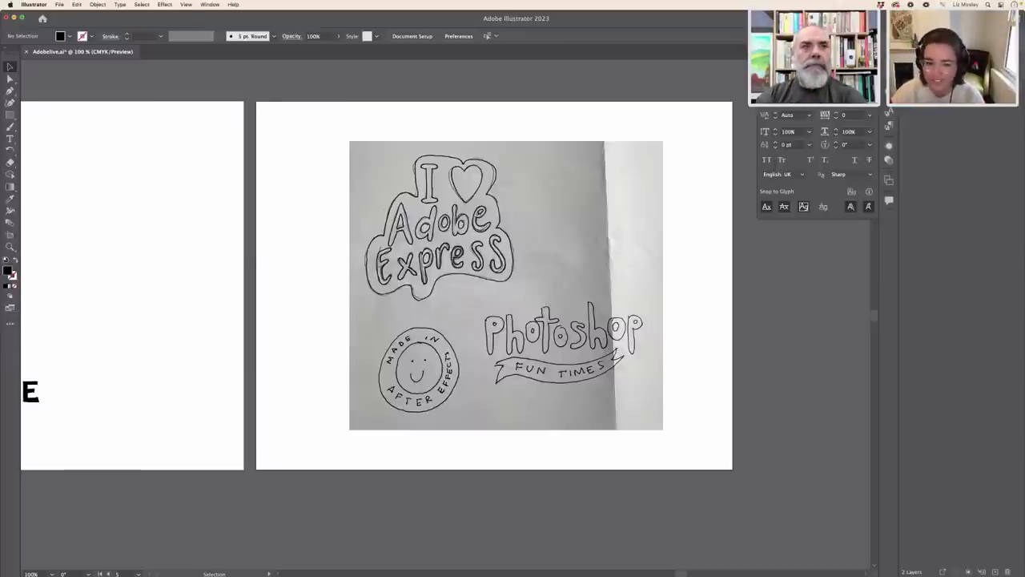
click(999, 17)
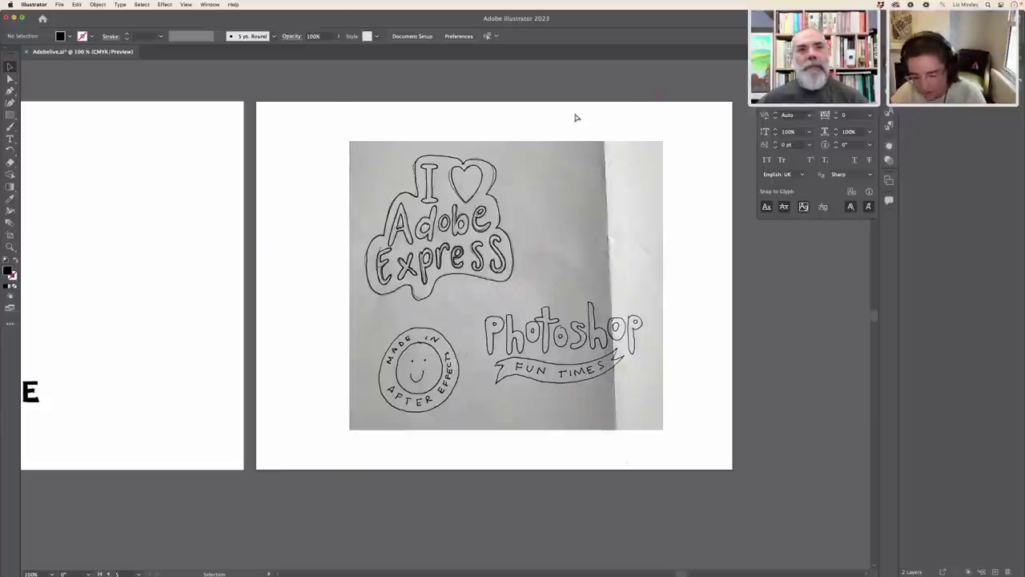
key(super+minus)
scroll(505, 233, left, 3)
Scroll across to the sketch artboard and select the hand-drawn sticker sketch photo.
scroll(507, 234, left, 10)
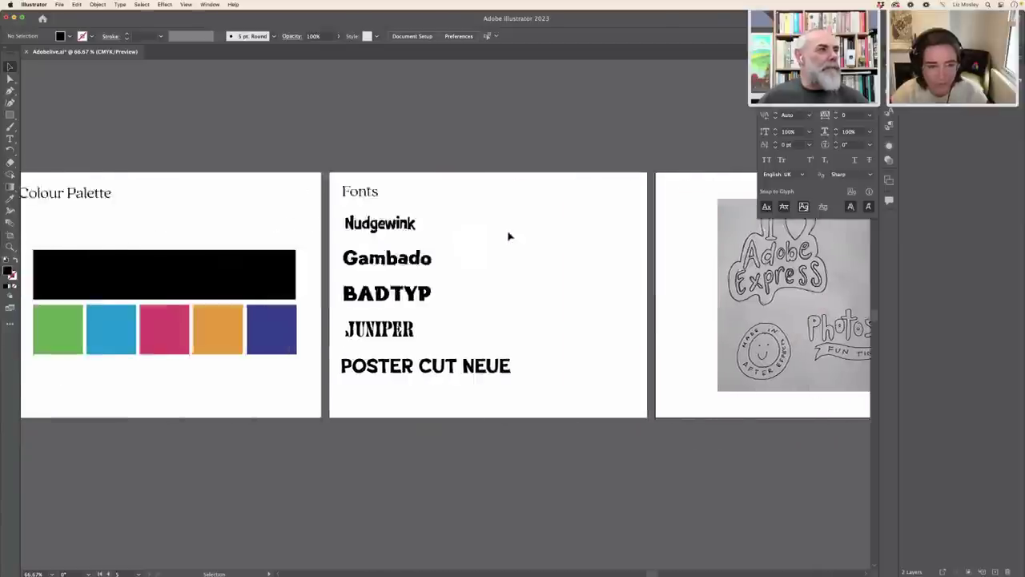
scroll(499, 245, left, 6)
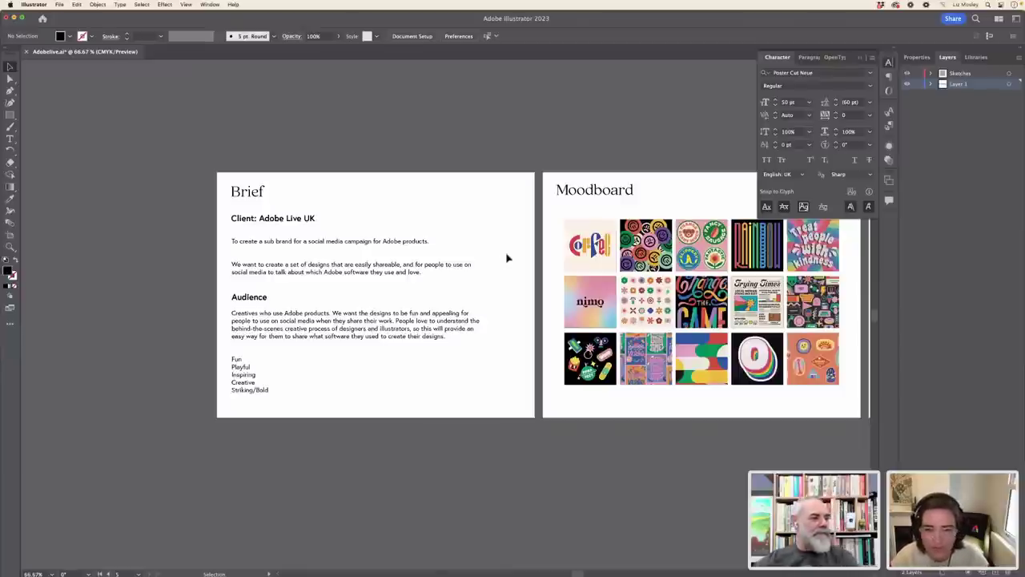
scroll(508, 256, right, 4)
scroll(513, 268, right, 2)
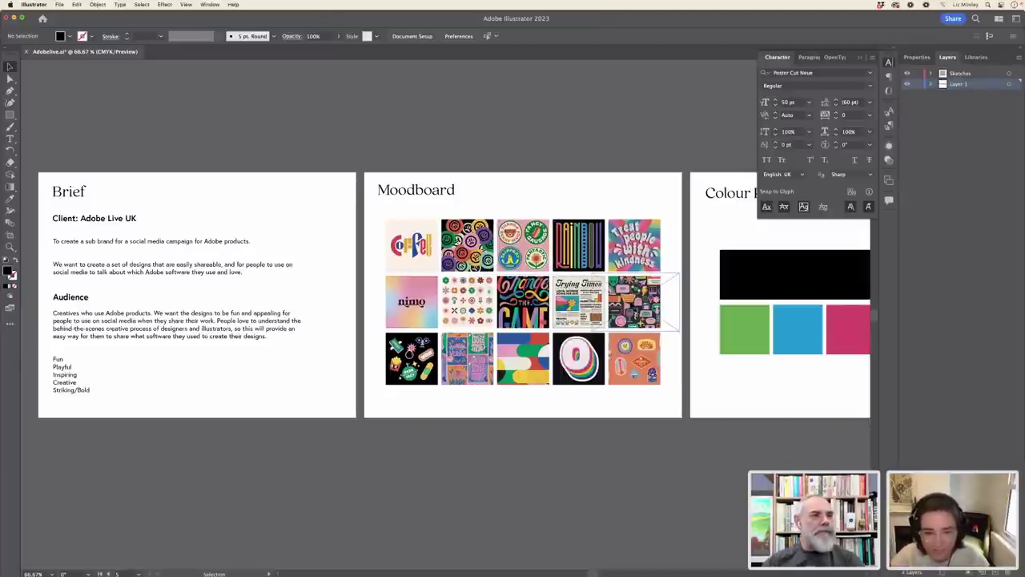
scroll(557, 353, right, 2)
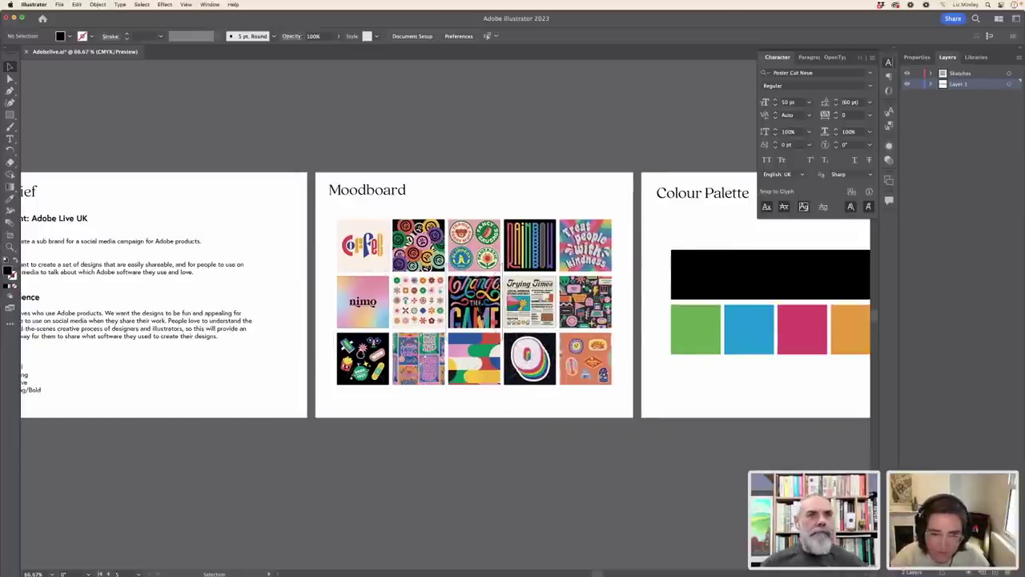
scroll(582, 306, right, 7)
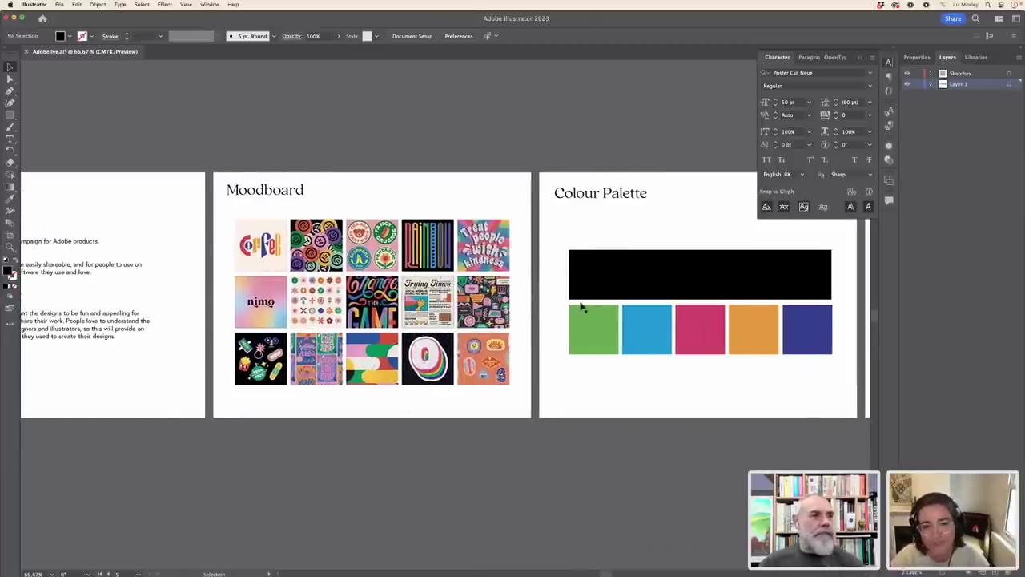
scroll(582, 306, right, 3)
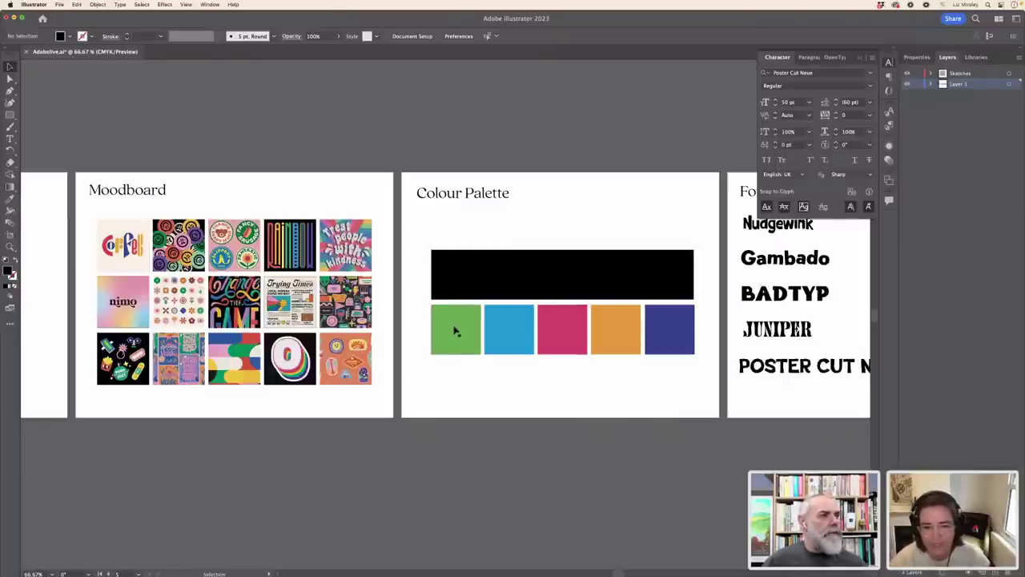
scroll(475, 328, right, 10)
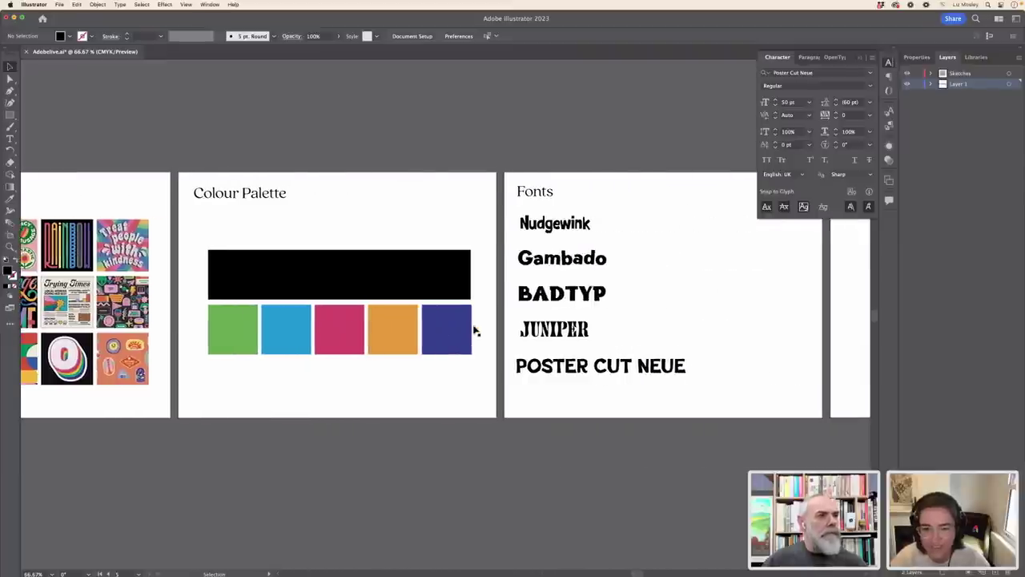
scroll(475, 329, right, 2)
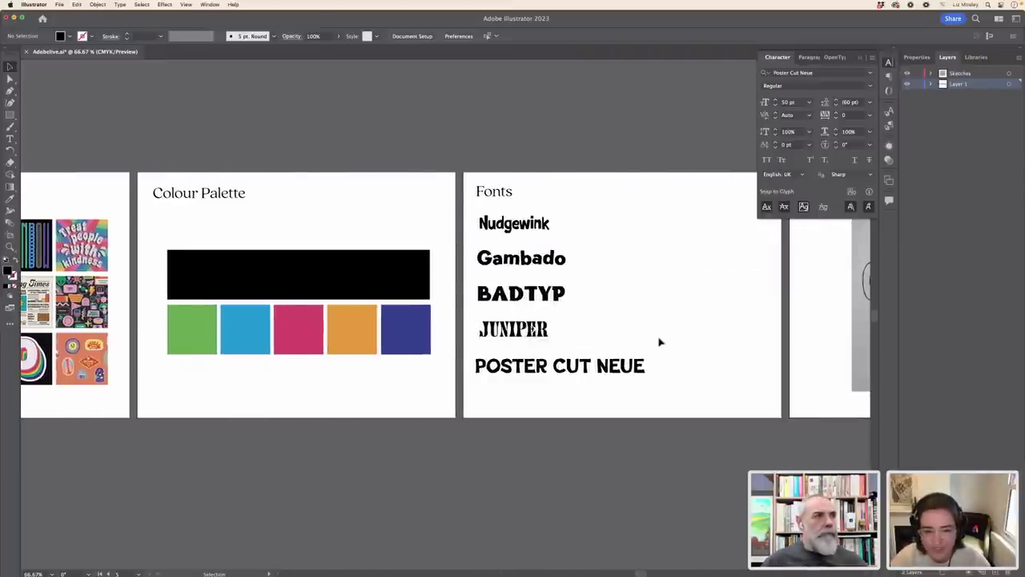
scroll(659, 340, right, 1)
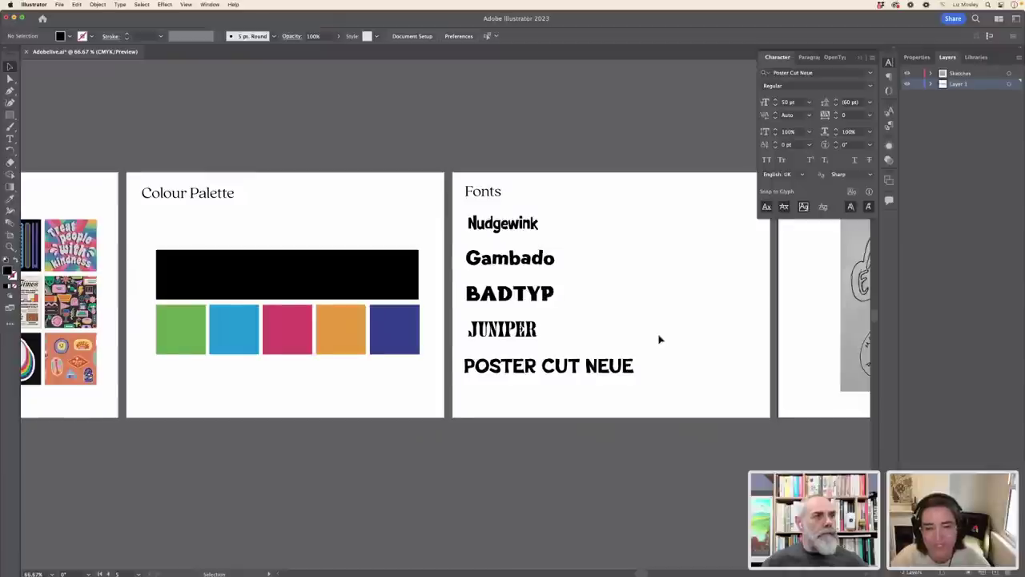
scroll(659, 340, right, 10)
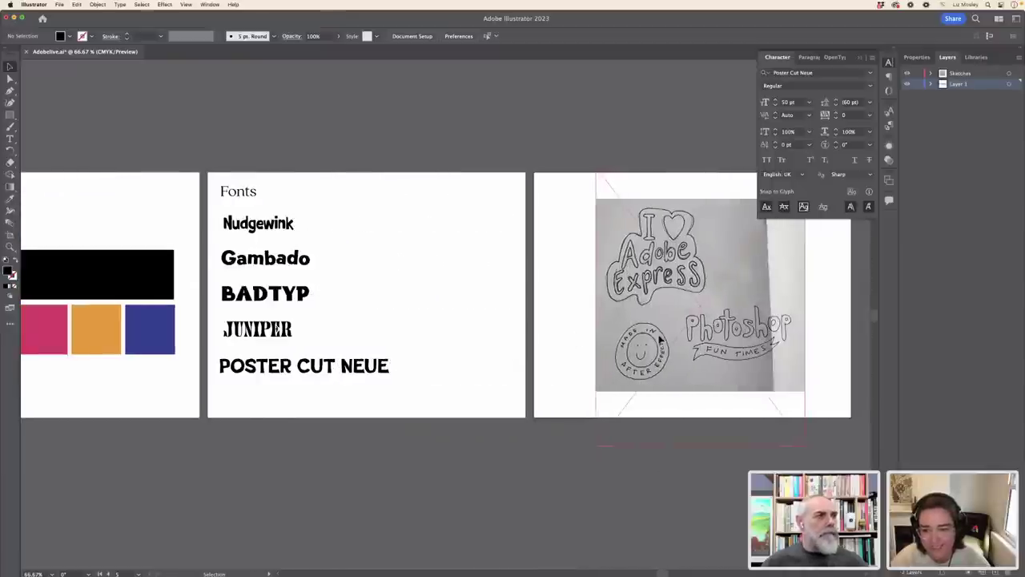
scroll(659, 340, right, 3)
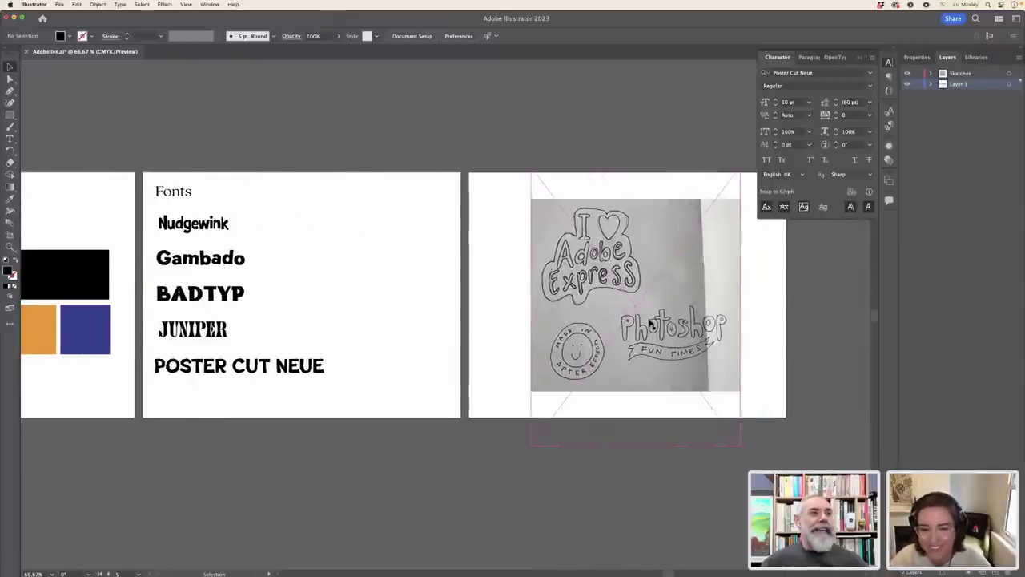
drag(651, 323, 645, 320)
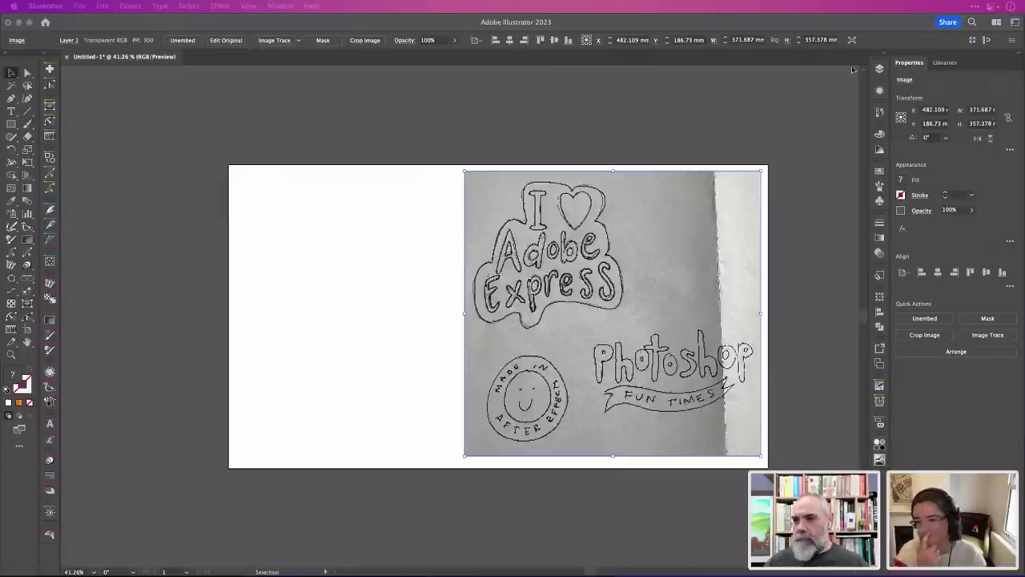
Add a new Layer 2 beneath Layer 1 and move the sketch photo onto it.
click(876, 71)
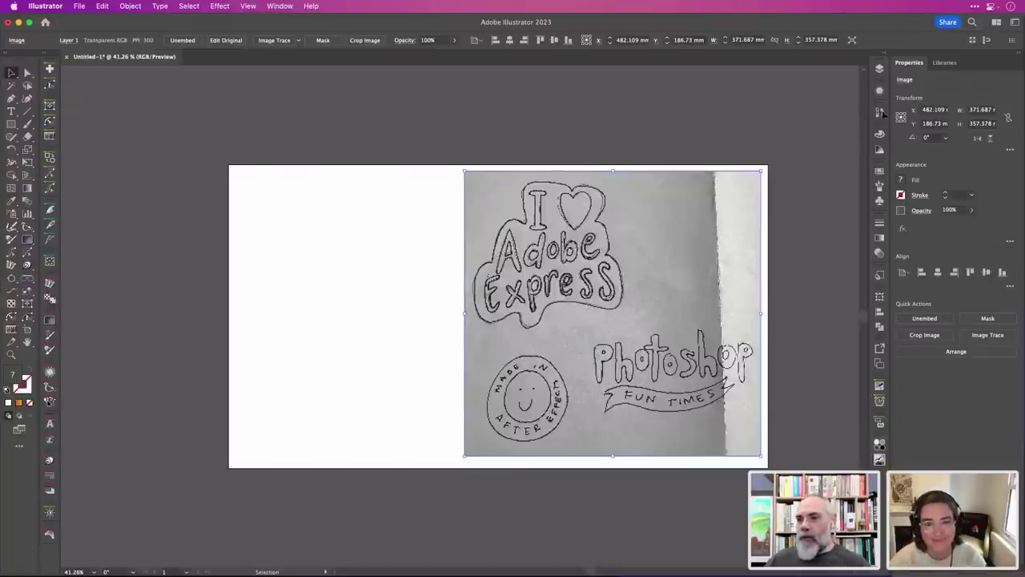
click(880, 69)
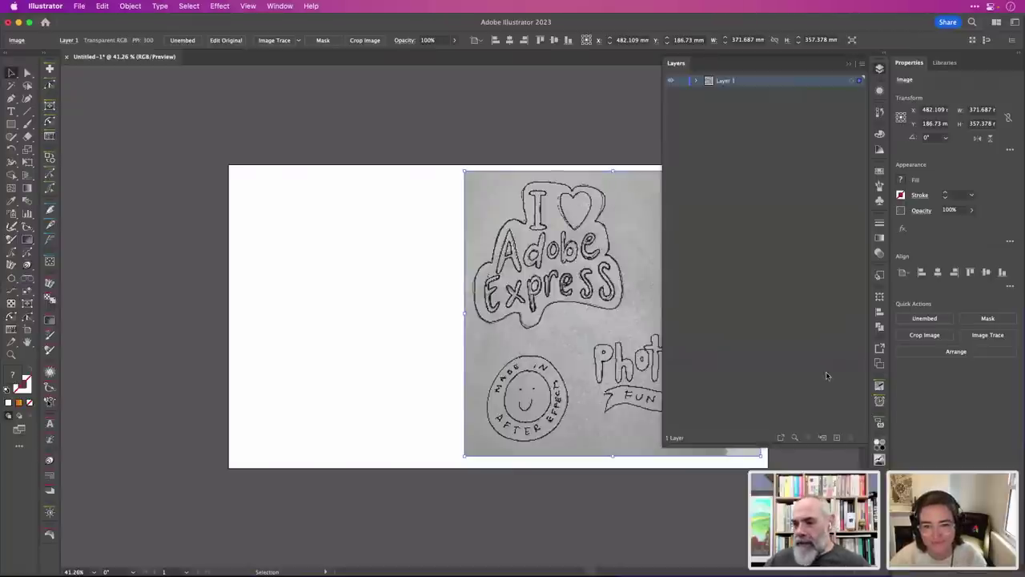
click(837, 437)
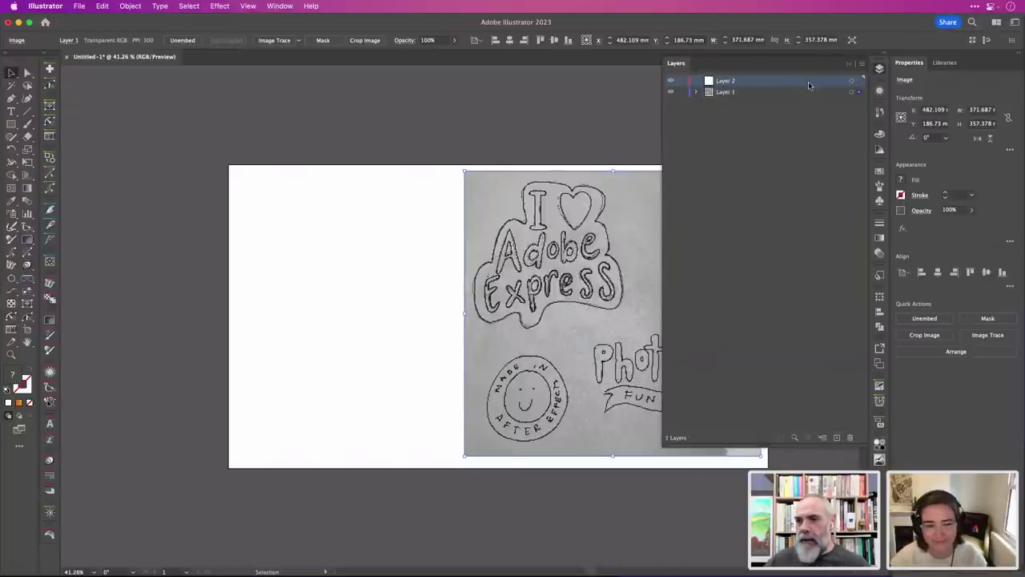
drag(809, 85, 809, 117)
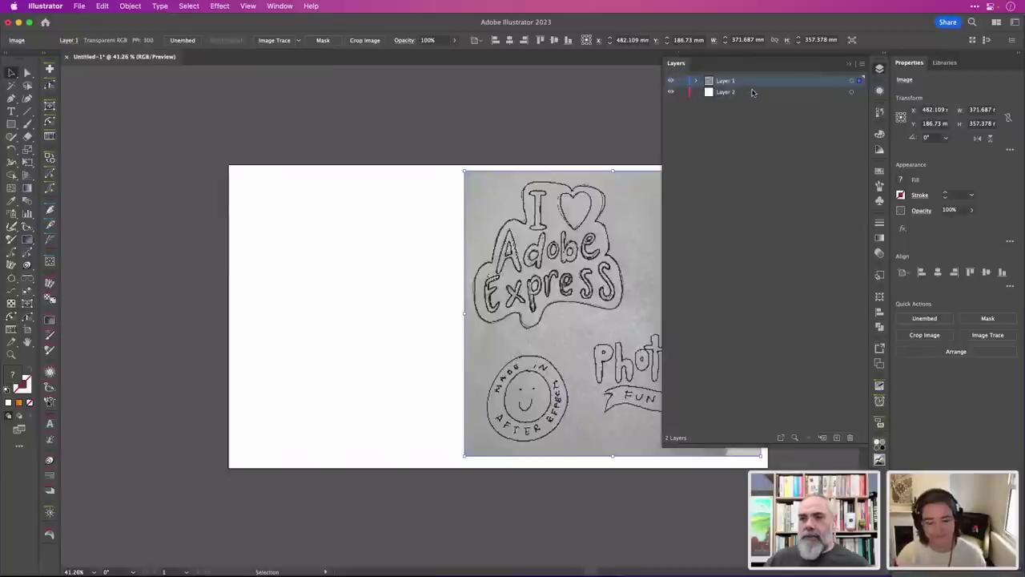
click(752, 92)
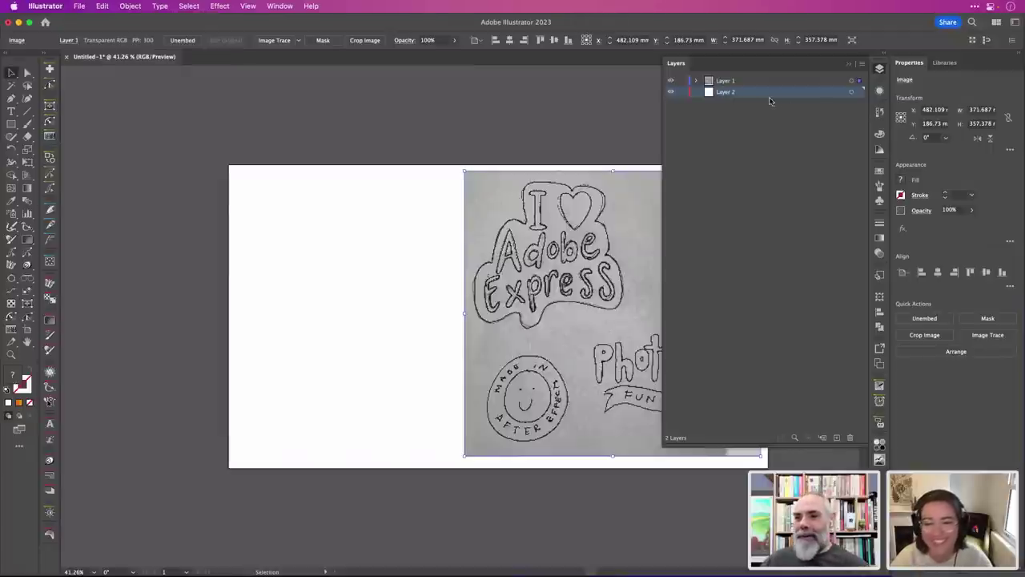
drag(860, 83, 859, 94)
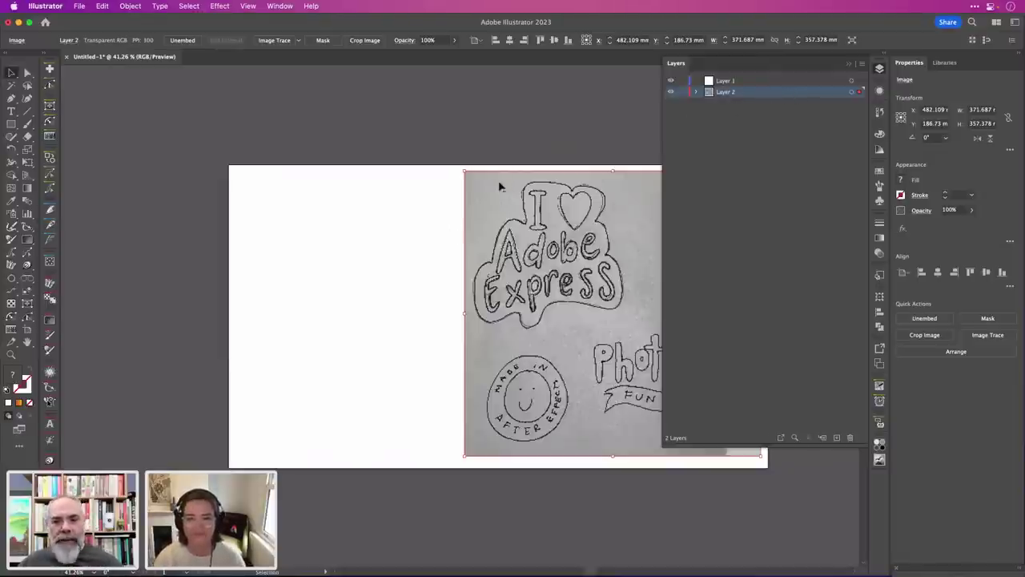
Make Layer 2 a template layer with Dim Images lowered to 30%.
double_click(784, 93)
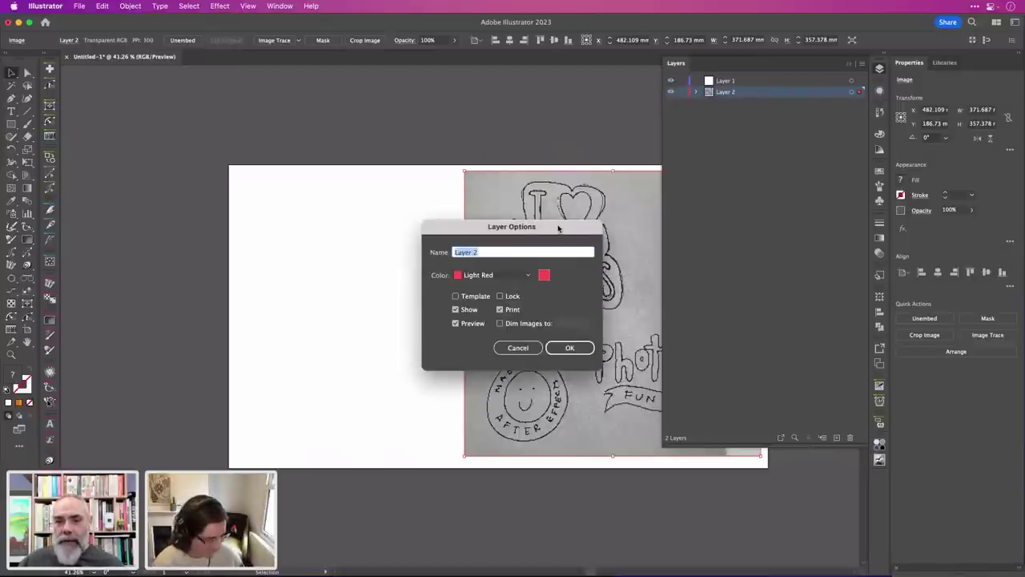
drag(559, 229, 549, 142)
click(467, 210)
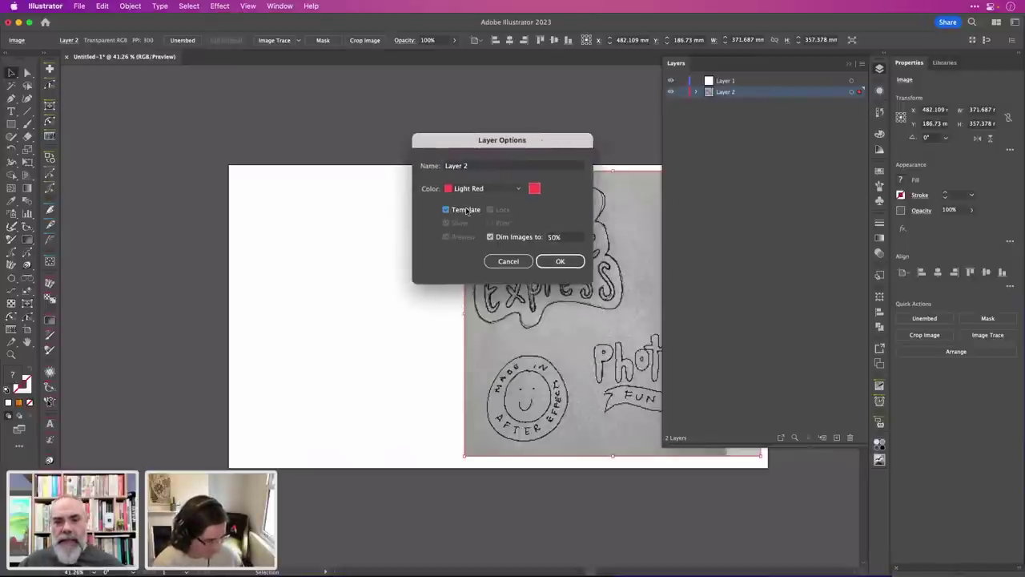
click(562, 237)
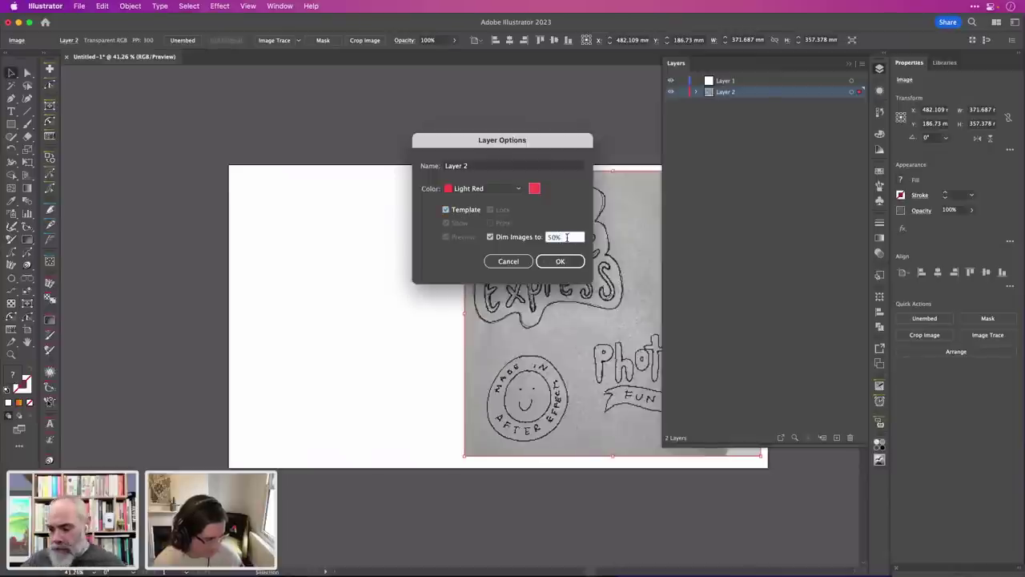
key(shift+Down)
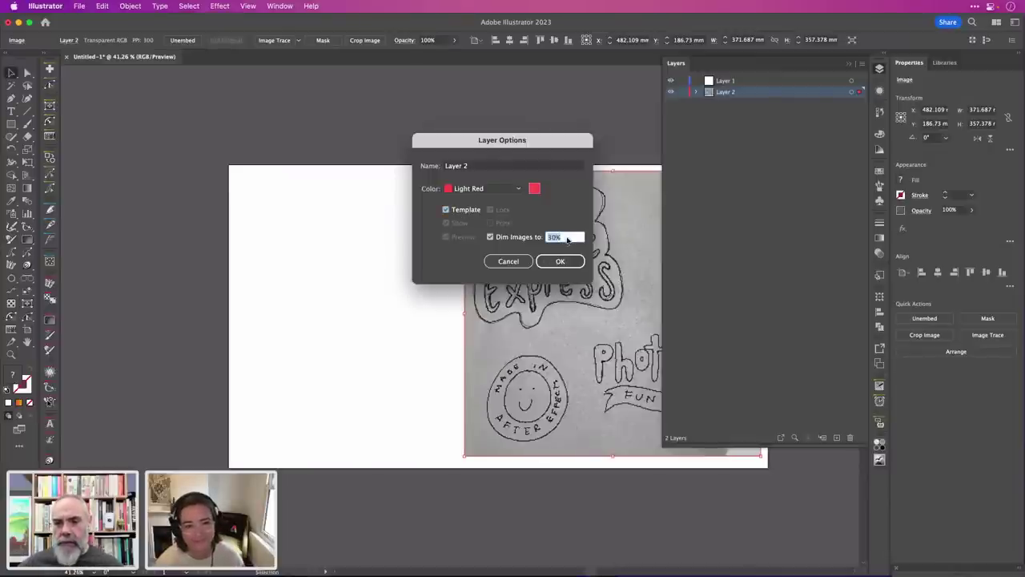
click(560, 261)
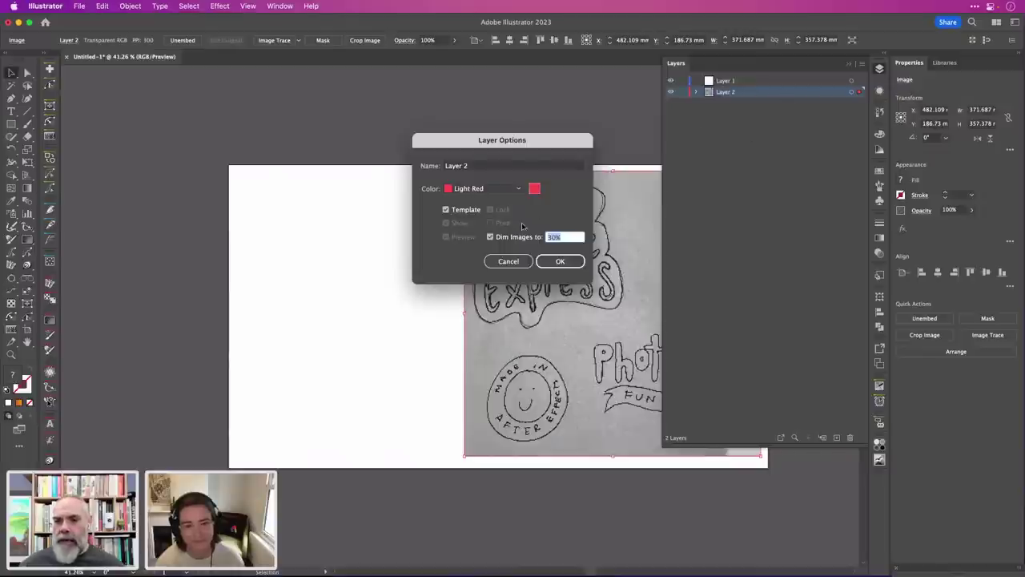
click(559, 261)
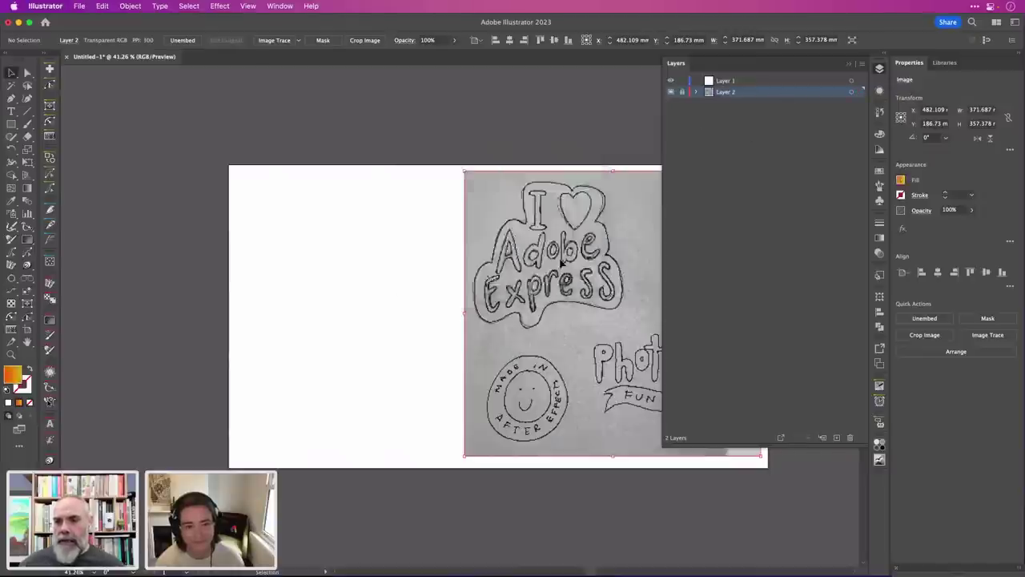
Make Layer 1 the active drawing layer and close the Layers panel.
click(739, 81)
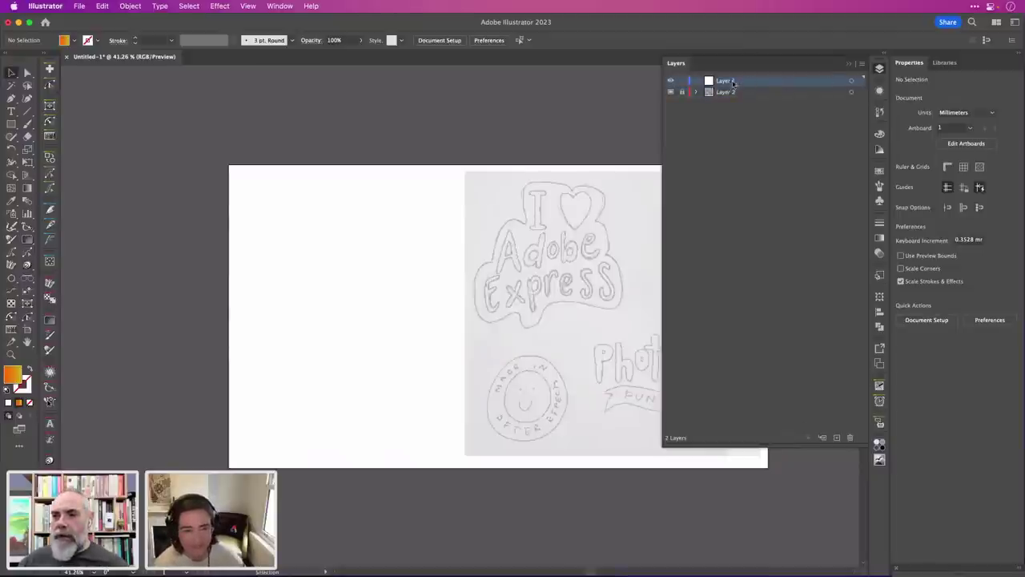
click(743, 92)
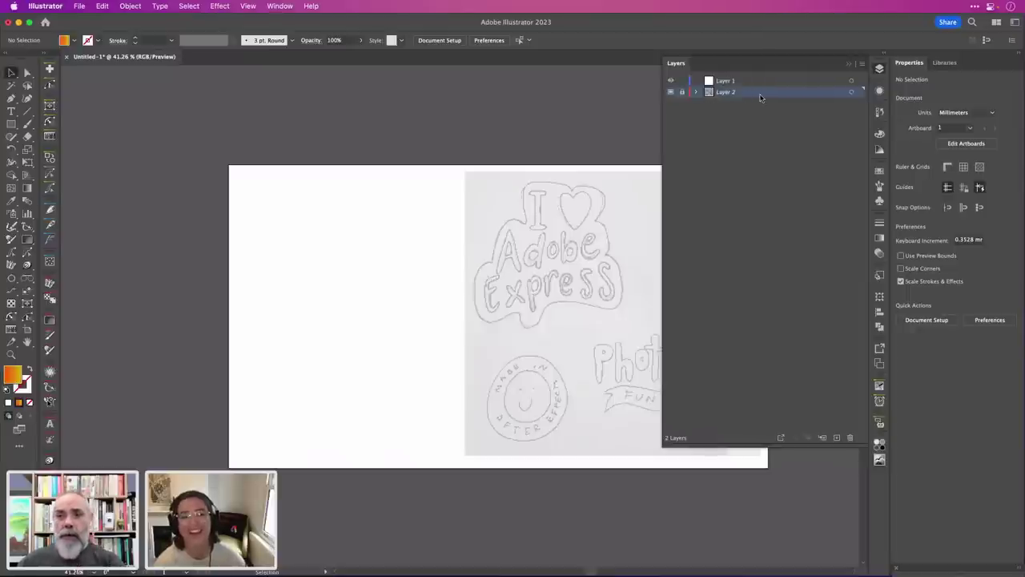
click(755, 82)
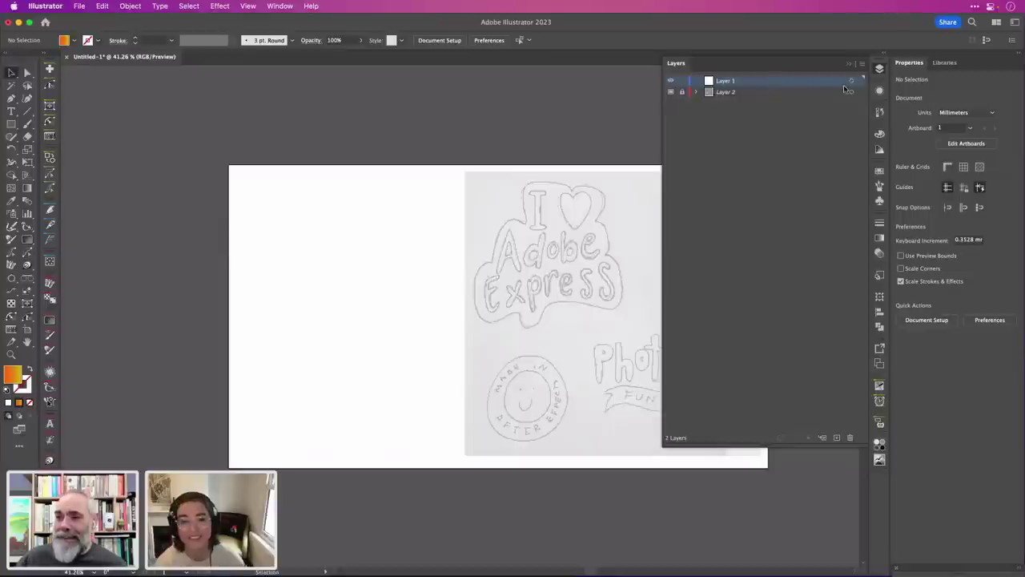
click(879, 69)
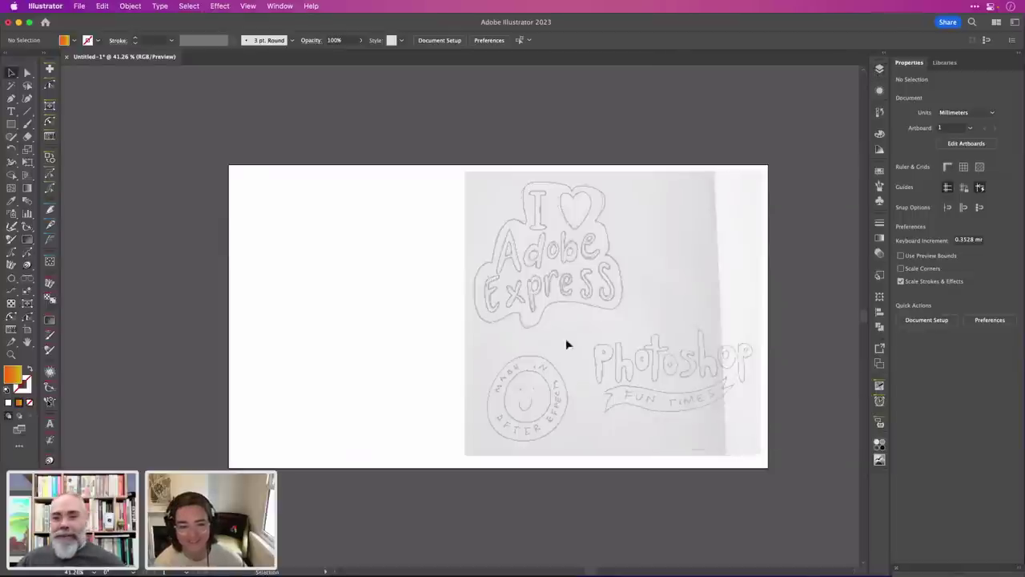
Zoom in on the sketch's 'I' and Adobe lettering, then switch to the Line Segment tool.
key(z)
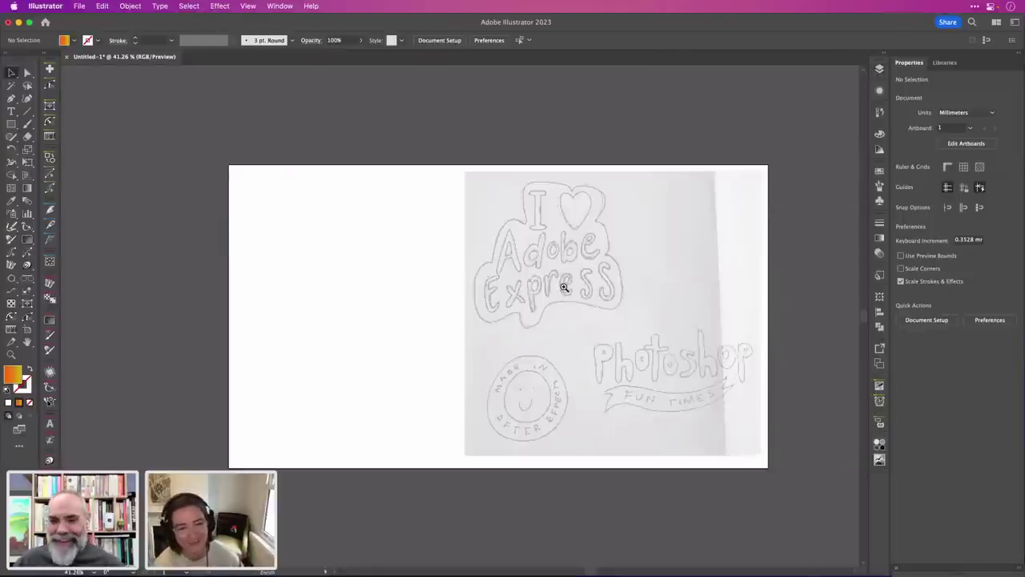
drag(560, 285, 716, 288)
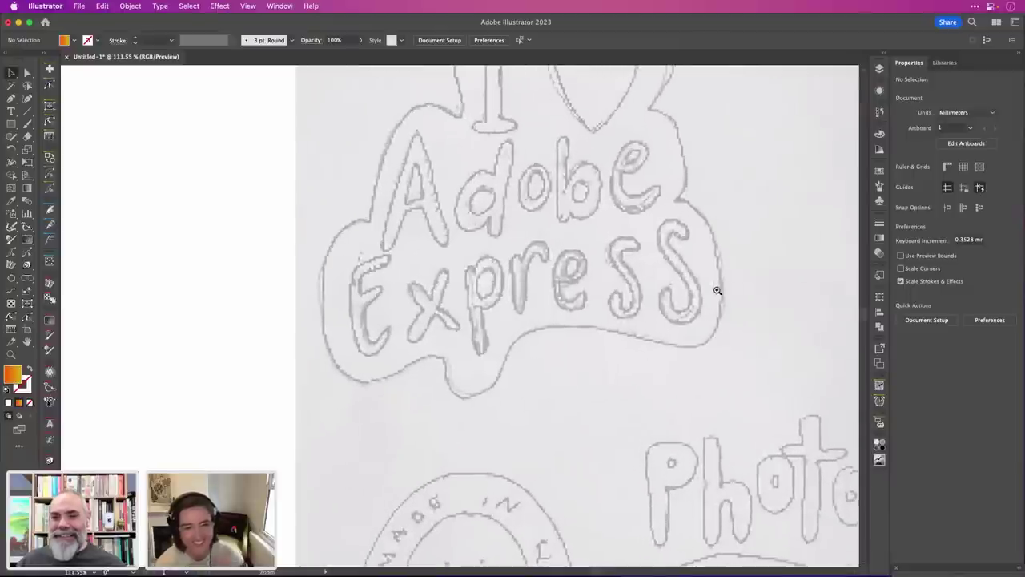
drag(713, 229, 640, 332)
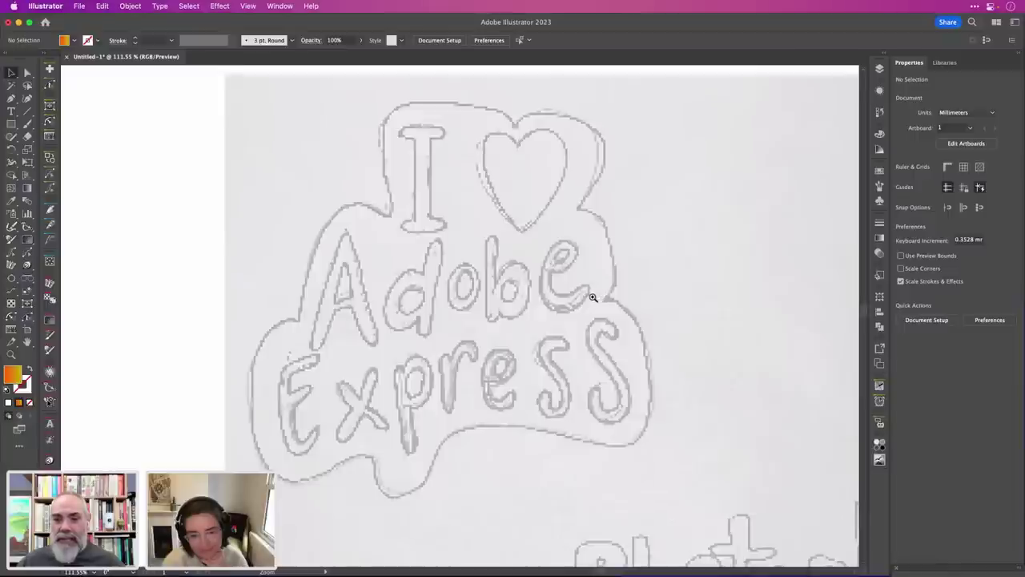
scroll(591, 293, down, 3)
scroll(579, 298, right, 3)
scroll(579, 298, down, 2)
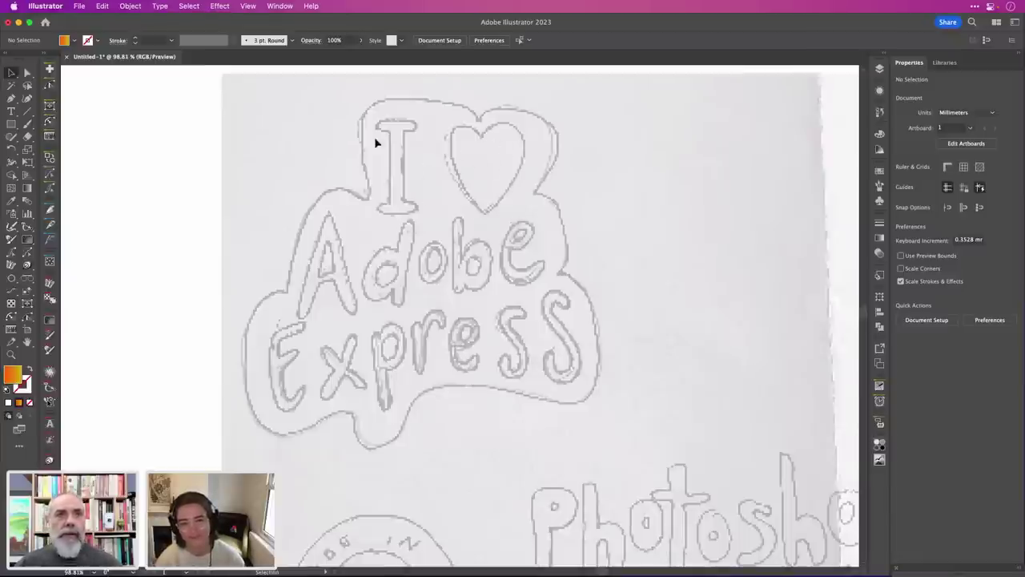
scroll(363, 138, up, 2)
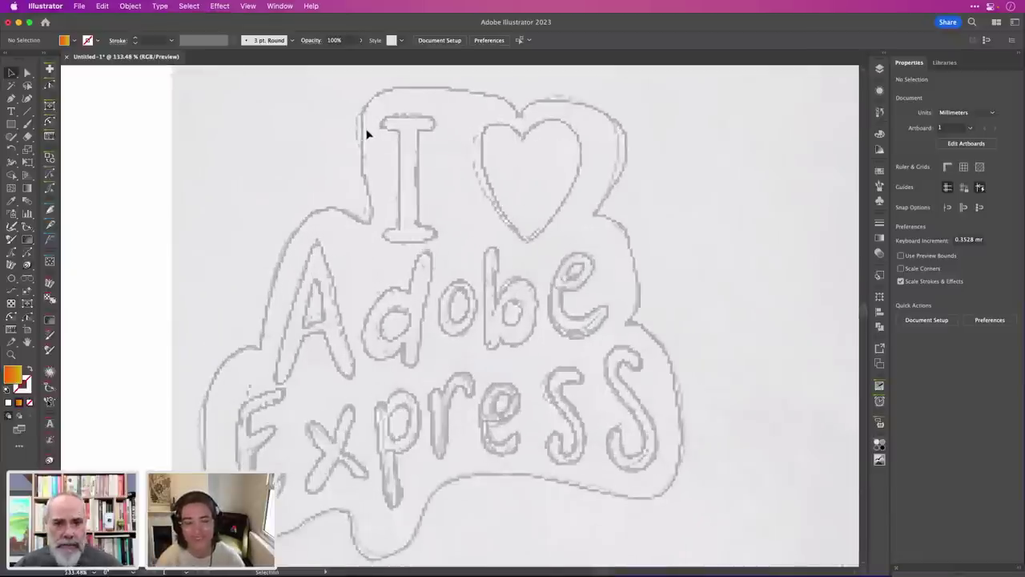
scroll(367, 134, left, 2)
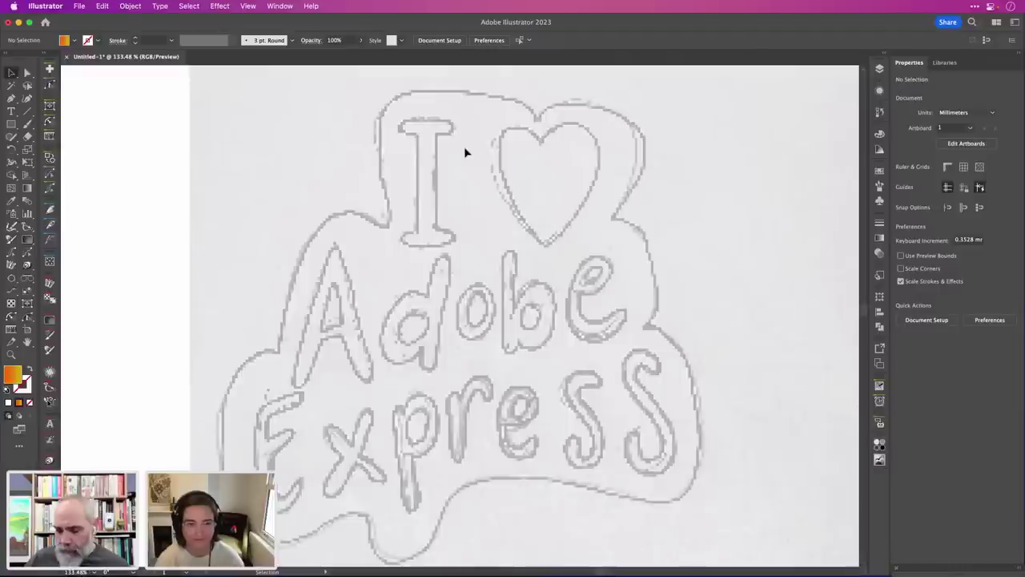
key(backslash)
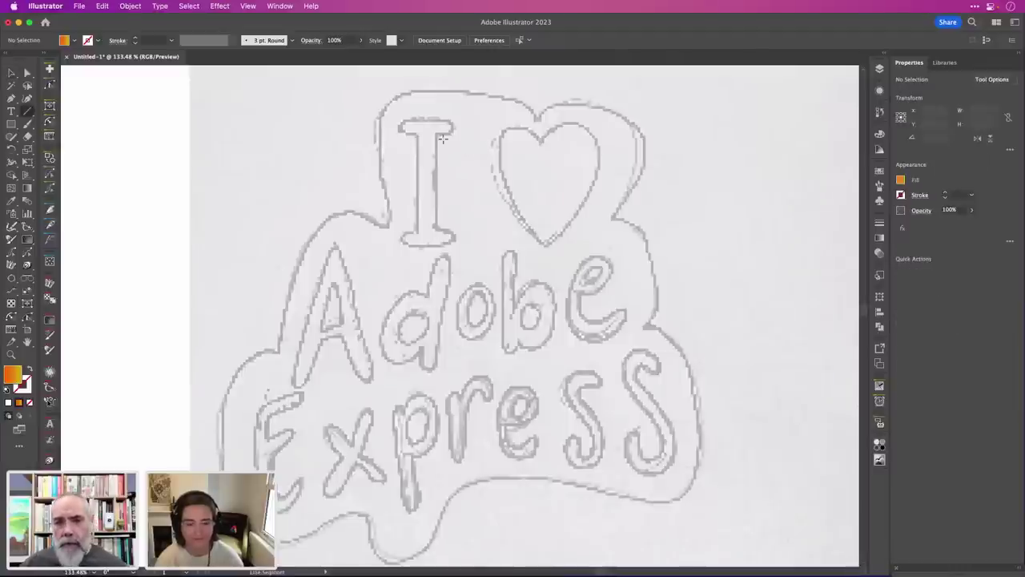
Draw a vertical line down the I's stem with an 18 pt black round-capped stroke, nudged right.
drag(425, 127, 426, 238)
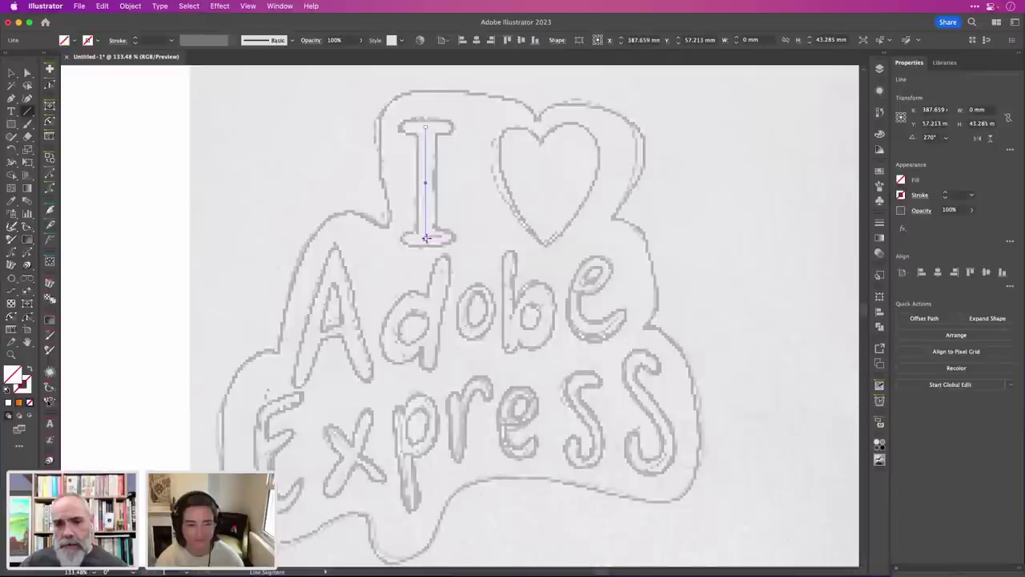
click(152, 42)
text(4)
key(Return)
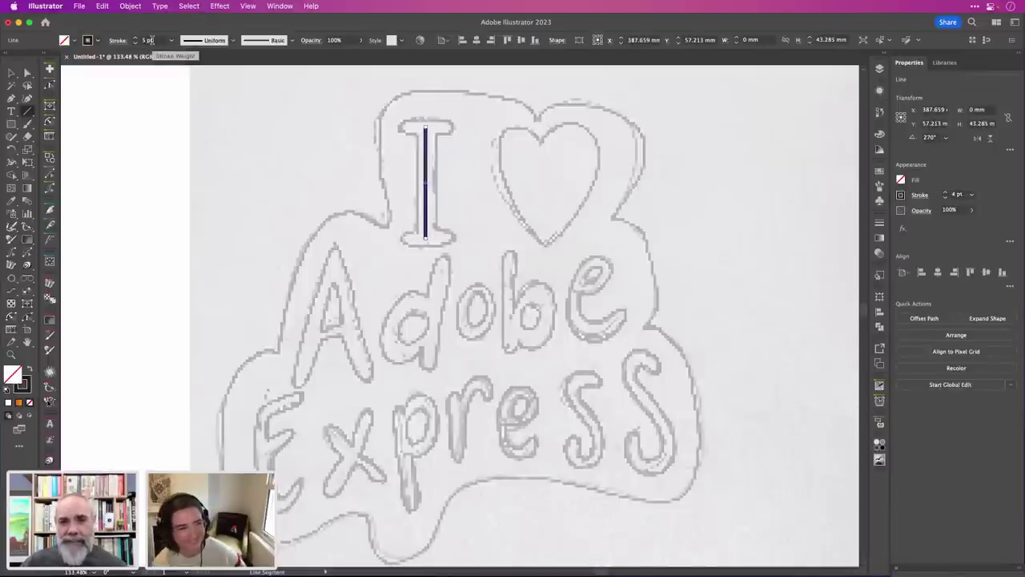
key(Up)
key(Up)
key(Up)
key(Up)
key(Up)
key(Up)
key(Up)
key(Up)
key(Up)
key(Up)
key(Up)
key(Up)
key(Up)
key(Up)
key(Up)
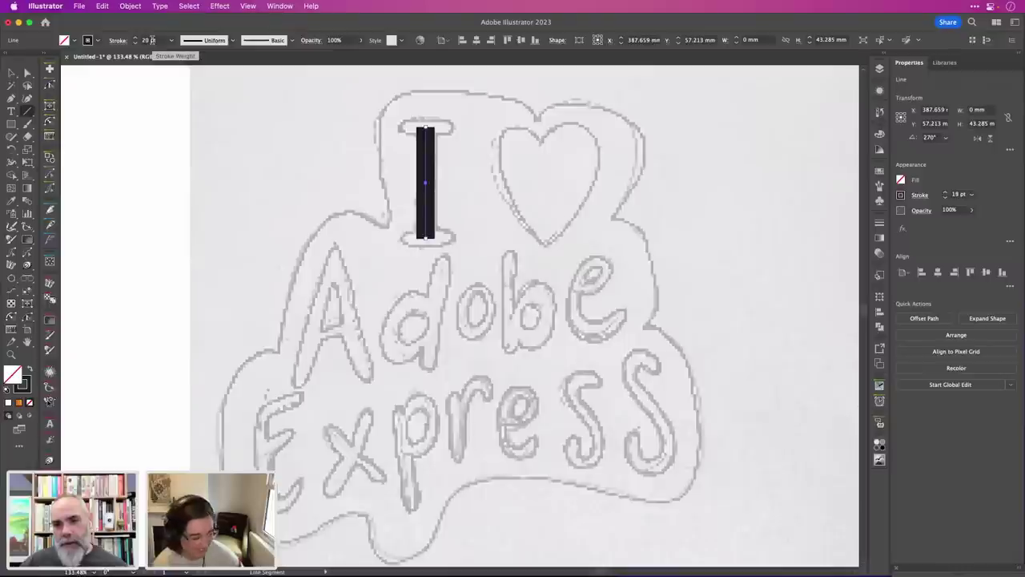
key(Down)
key(Down)
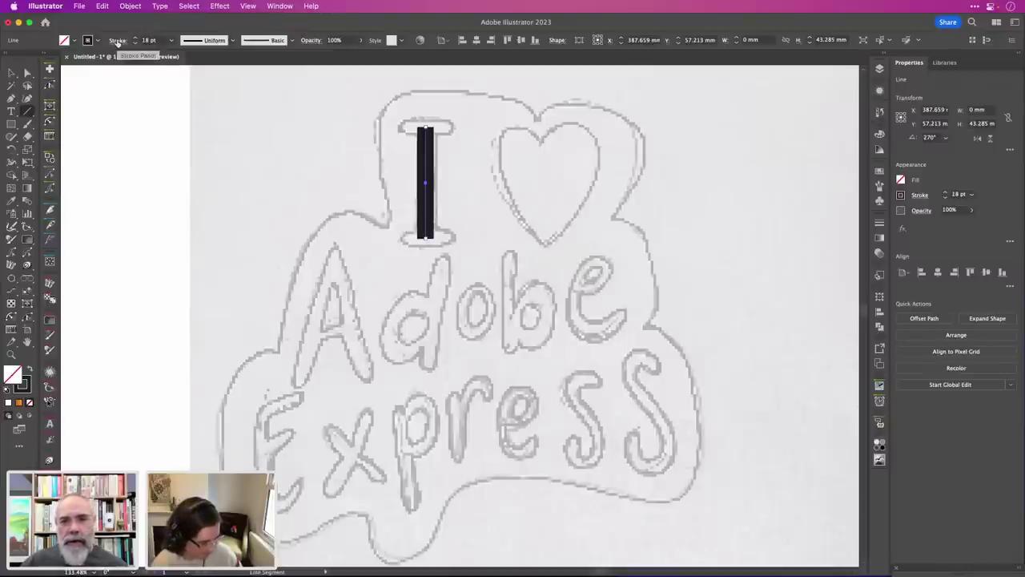
click(116, 41)
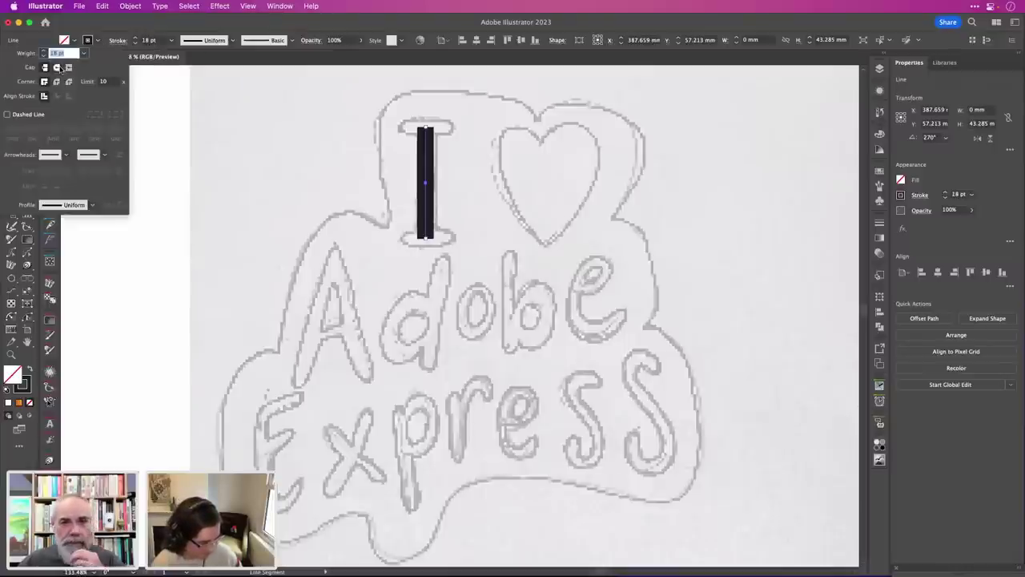
click(59, 68)
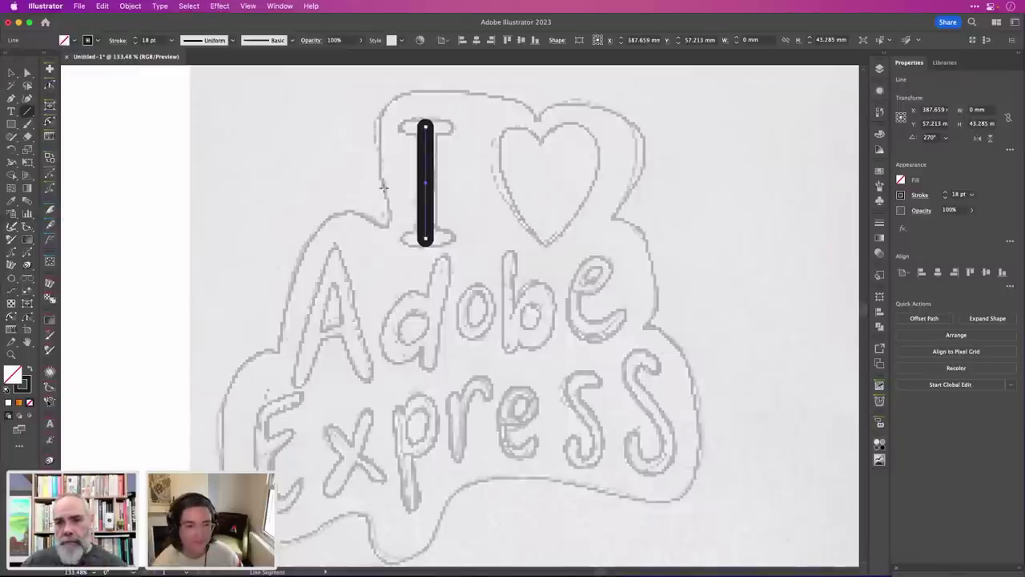
key(Right)
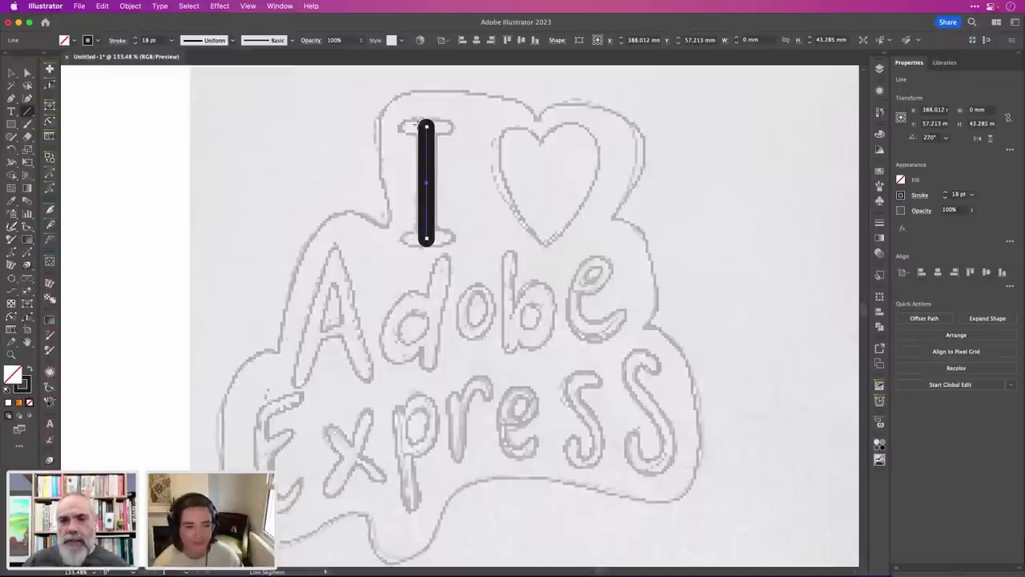
Draw a horizontal line for the I's top bar and give the stem flat square end caps.
scroll(417, 117, up, 5)
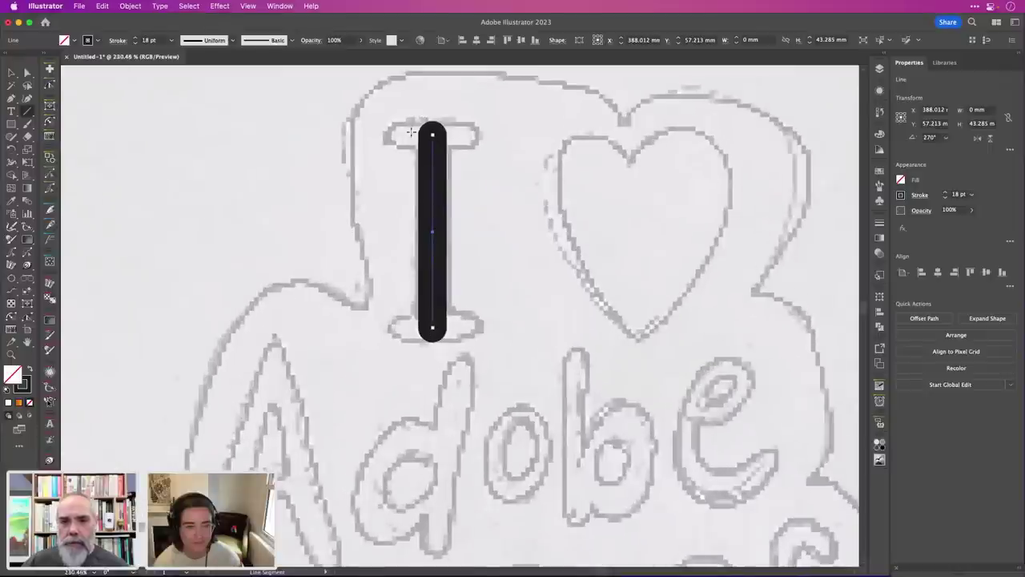
mouse_move(394, 135)
mouse_down()
mouse_move(473, 135)
mouse_move(279, 130)
mouse_up()
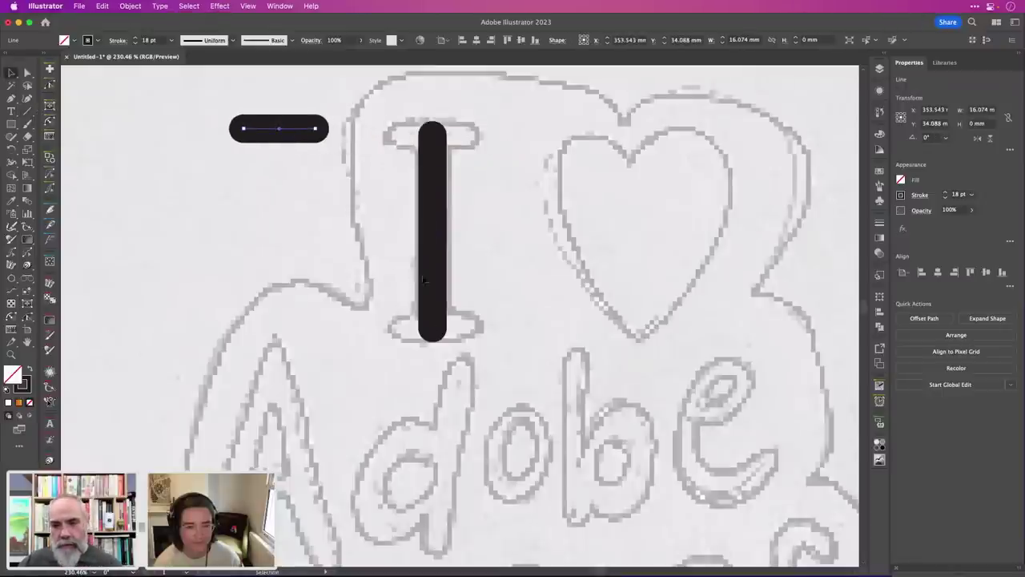
key(v)
drag(432, 233, 529, 253)
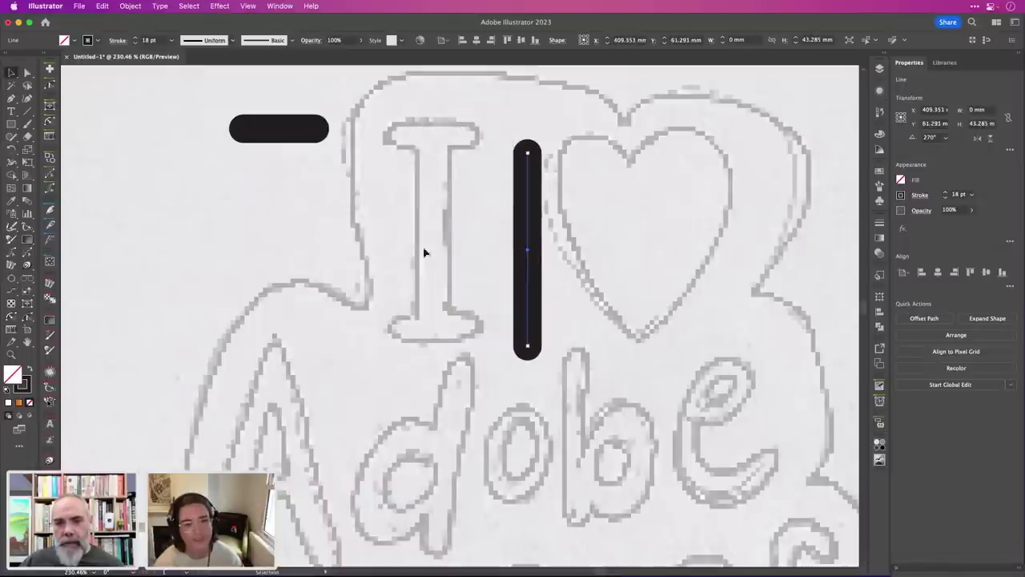
drag(536, 226, 434, 212)
click(125, 43)
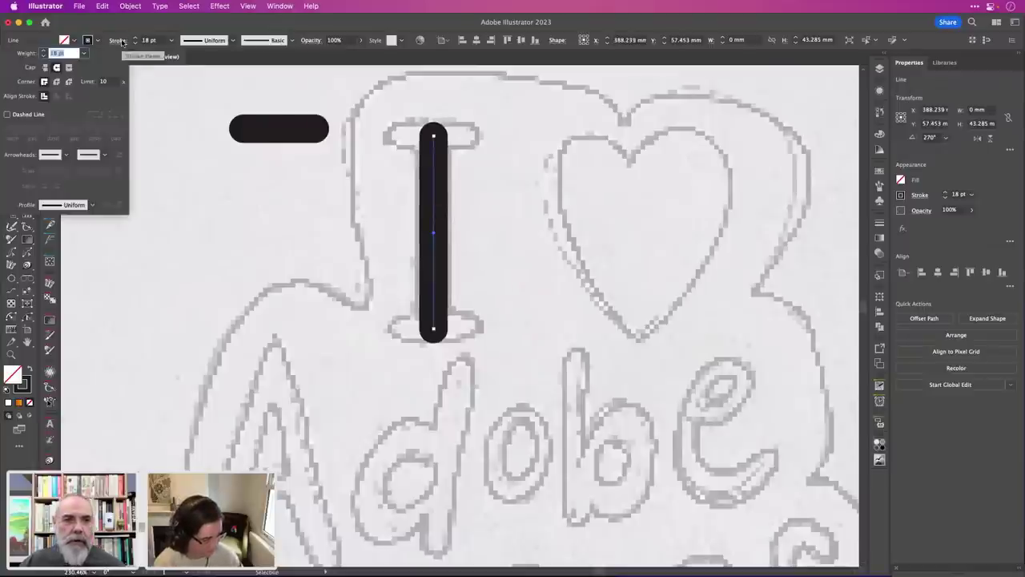
click(46, 68)
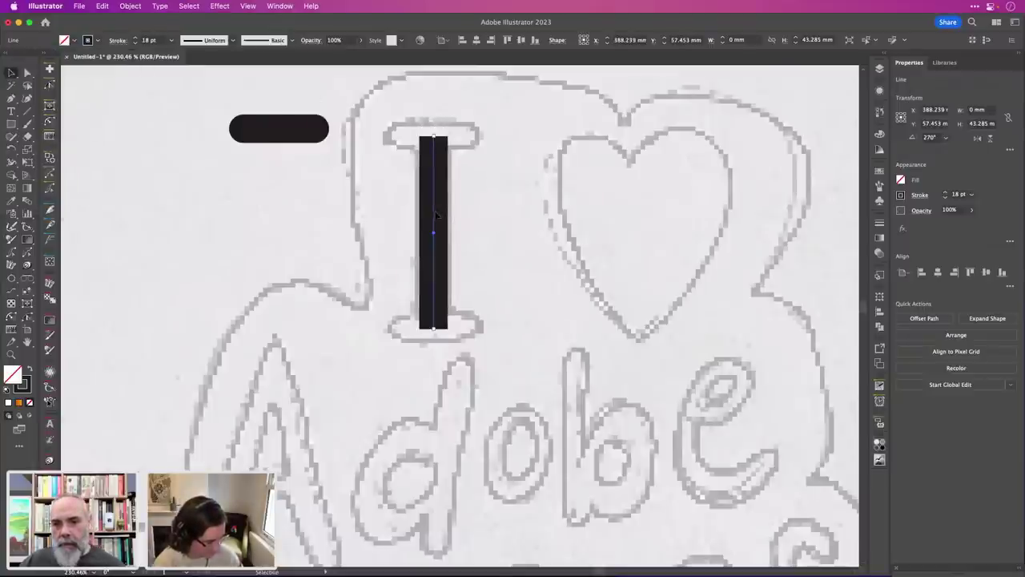
Place the bar on top of the I and drop a copy at the bottom.
drag(276, 126, 421, 332)
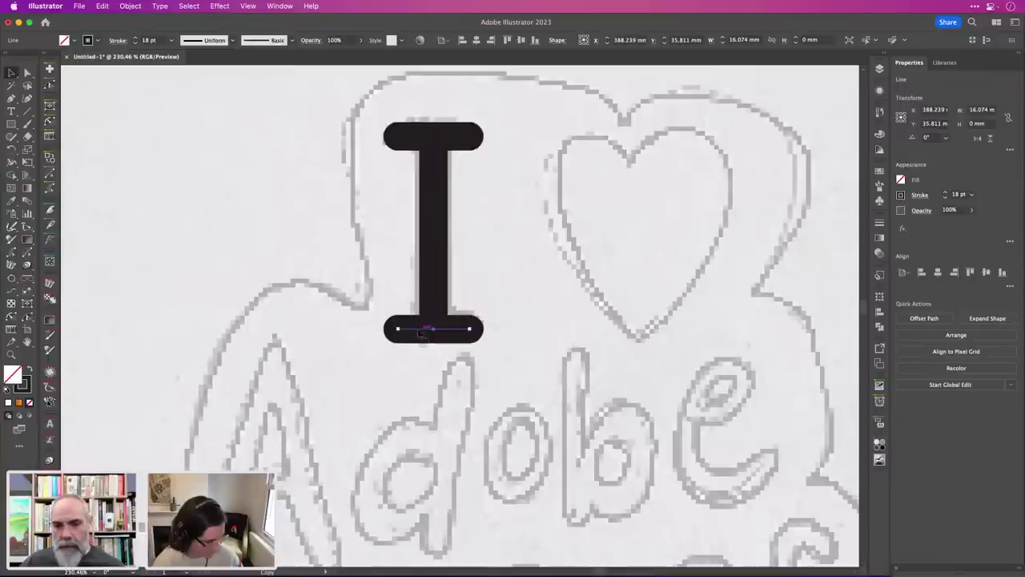
click(506, 310)
scroll(506, 310, down, 3)
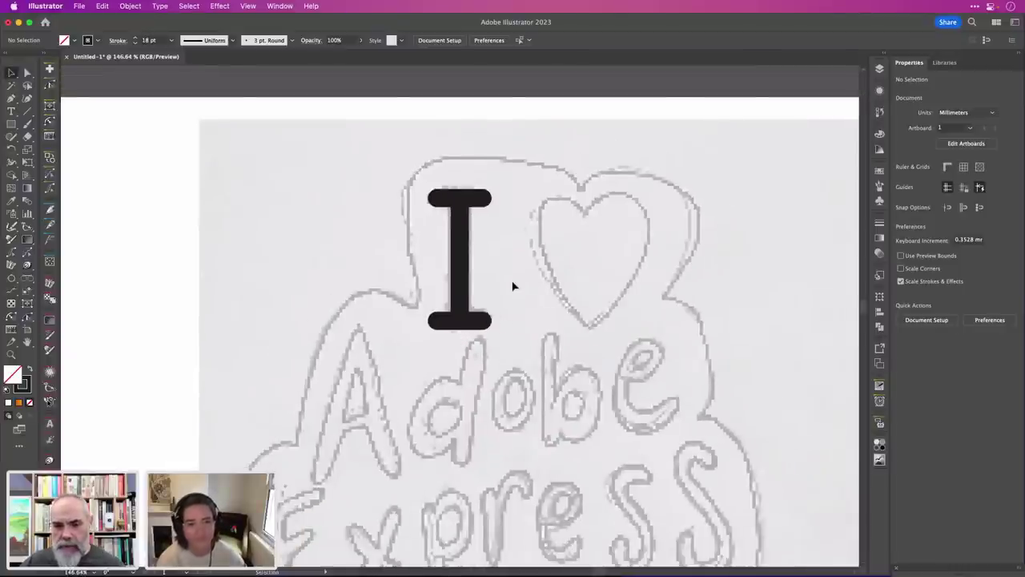
scroll(491, 305, up, 4)
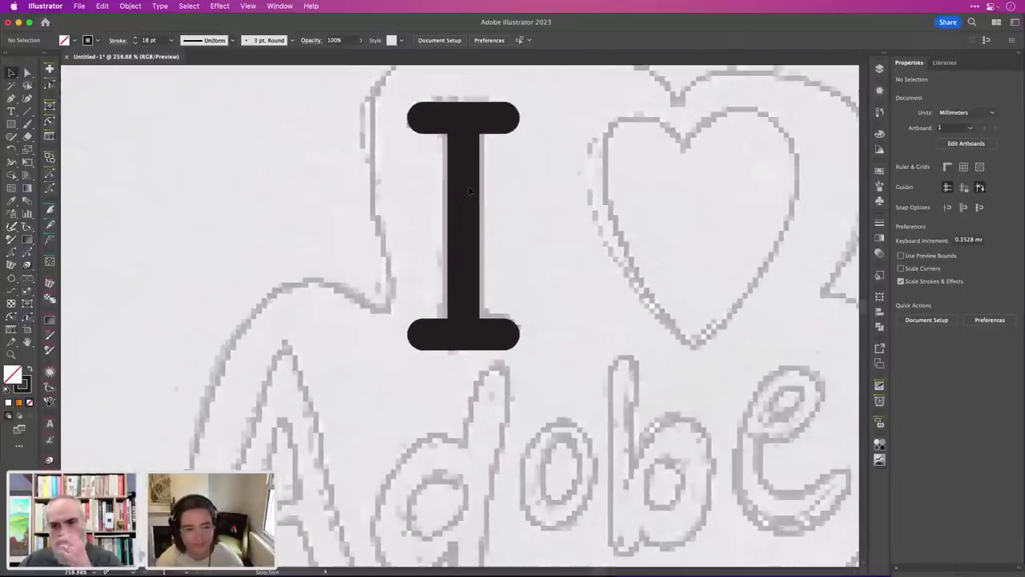
click(466, 190)
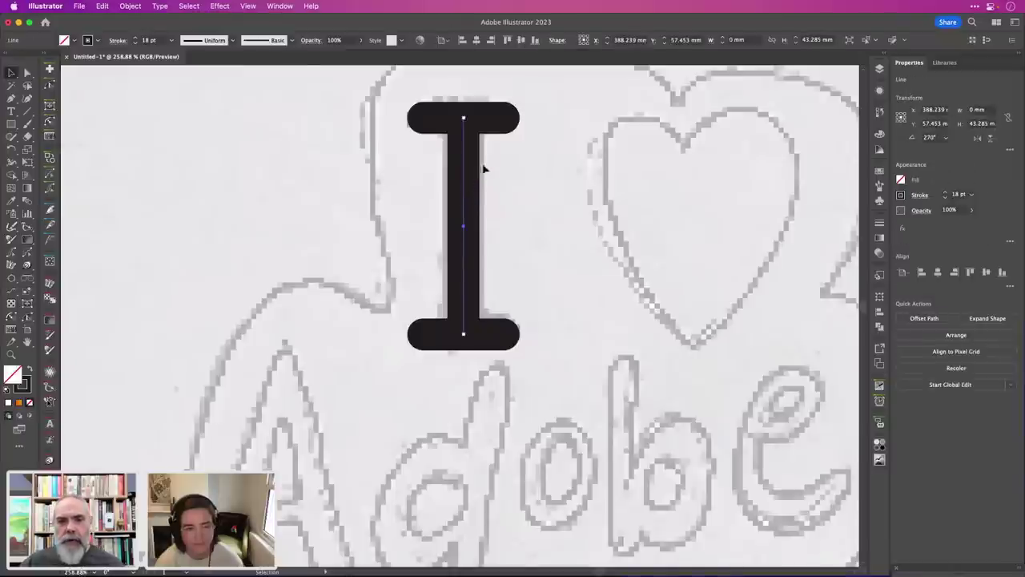
drag(386, 95, 521, 353)
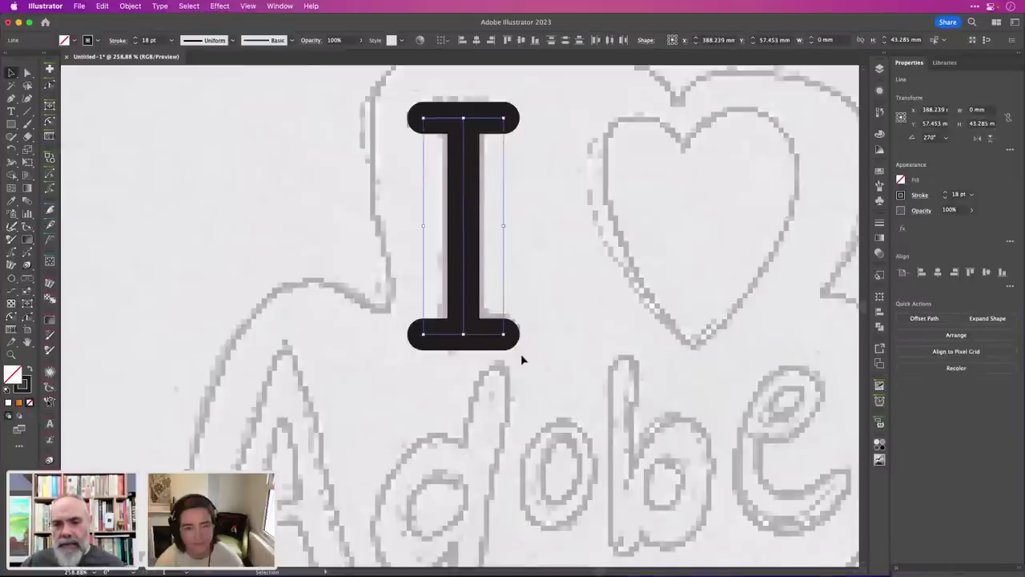
click(559, 257)
Recentre the stem within the I and nudge it up two steps.
scroll(503, 366, down, 2)
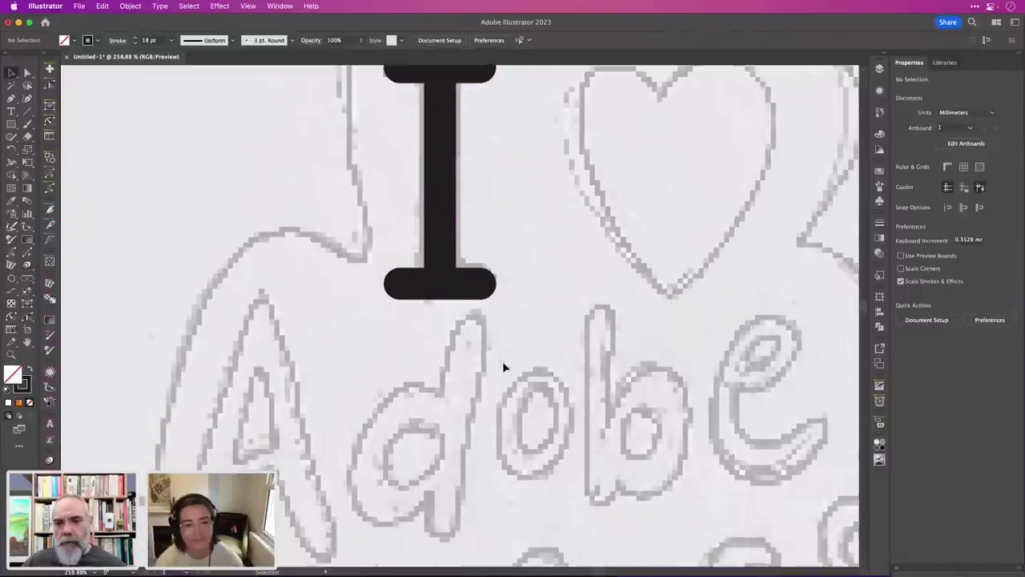
scroll(503, 367, down, 3)
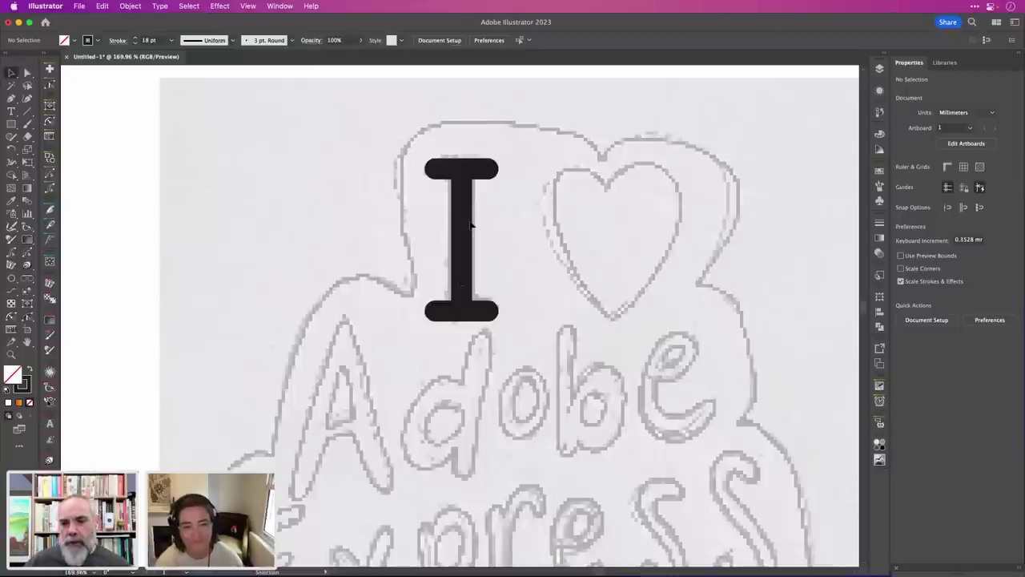
drag(464, 213, 371, 207)
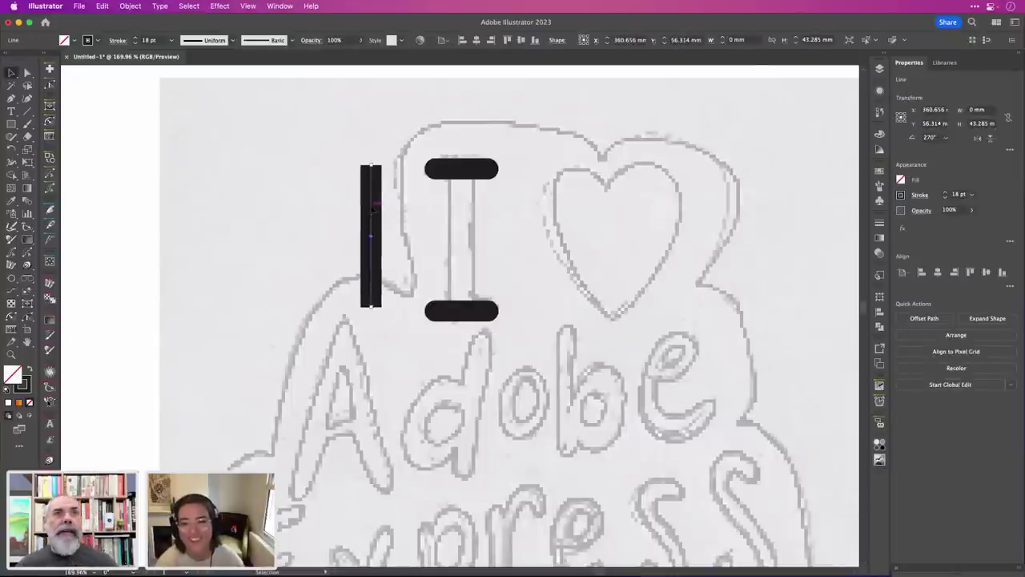
drag(372, 207, 462, 217)
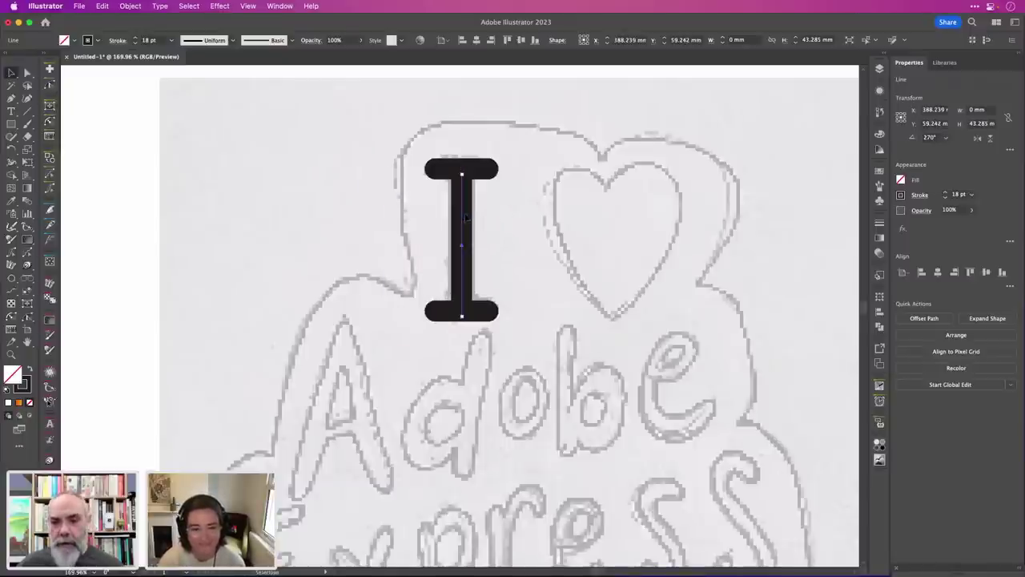
key(Up)
key(Up)
key(Up)
key(Up)
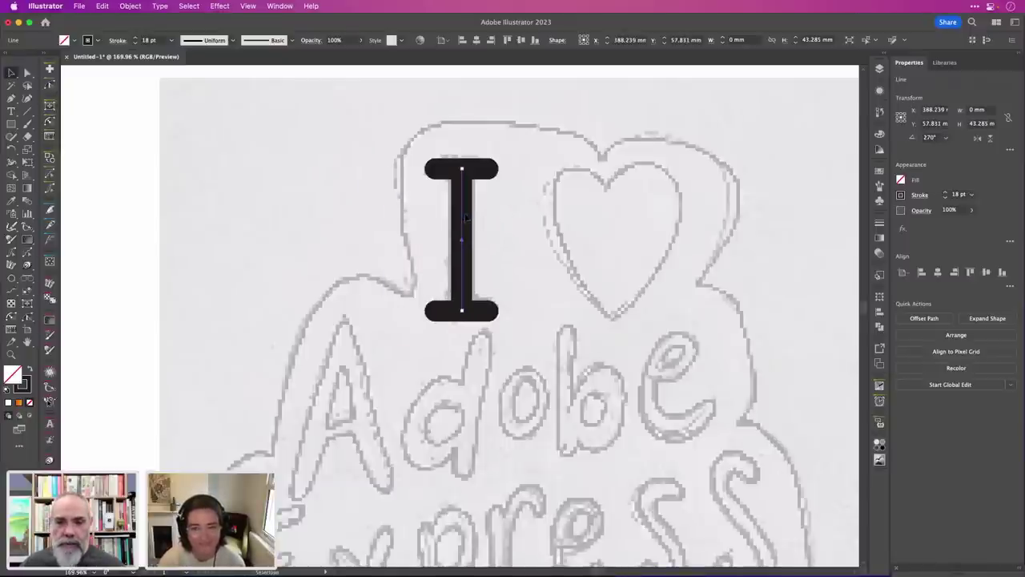
key(Up)
click(349, 244)
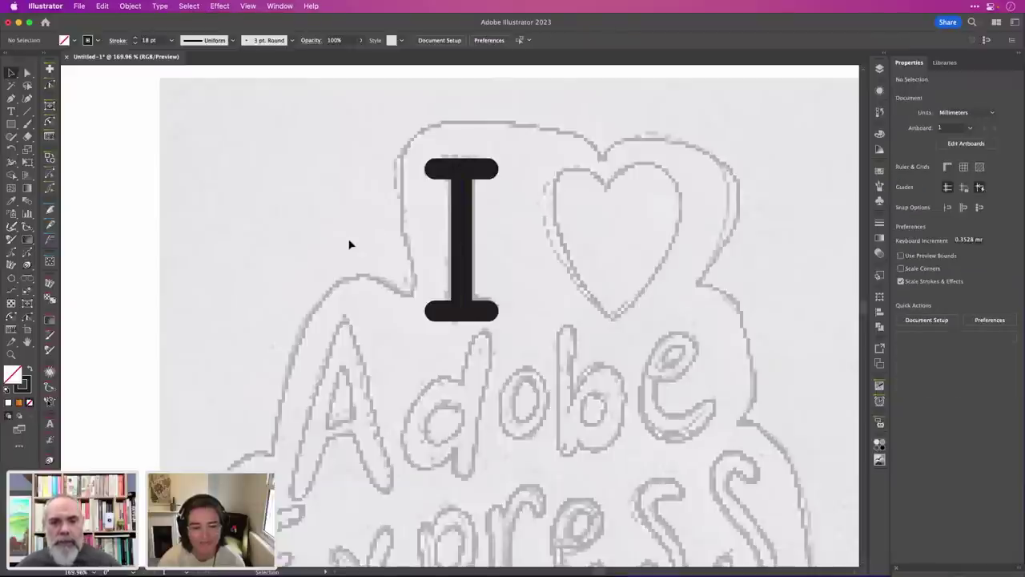
Select all three strokes of the finished I together, then deselect it.
scroll(349, 244, down, 3)
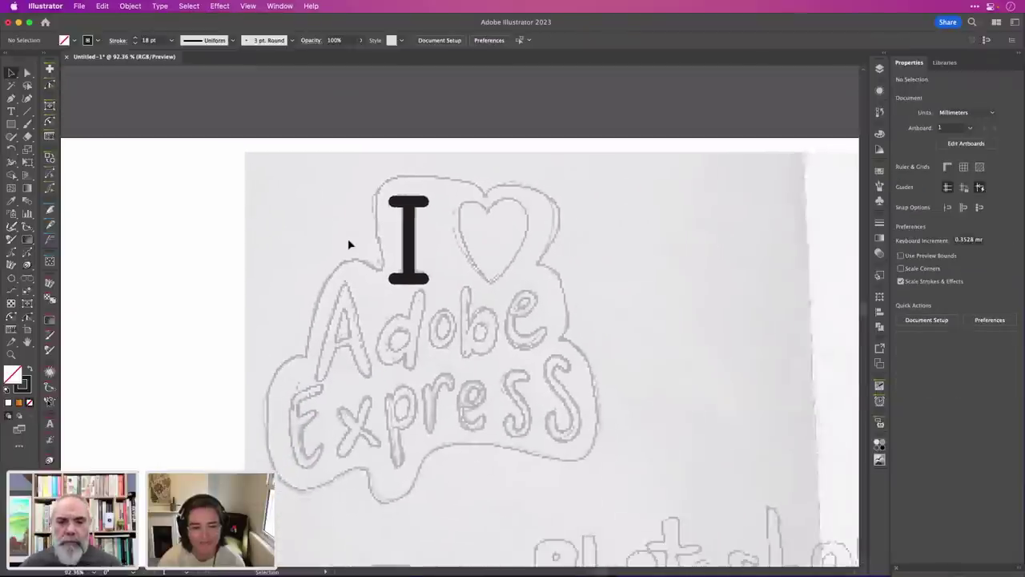
click(406, 277)
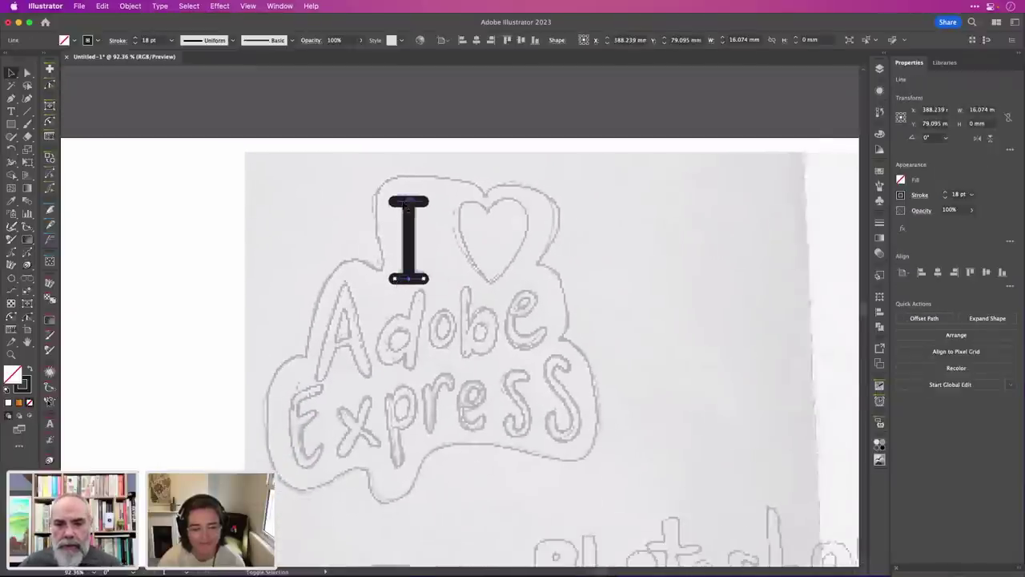
shift+click(406, 205)
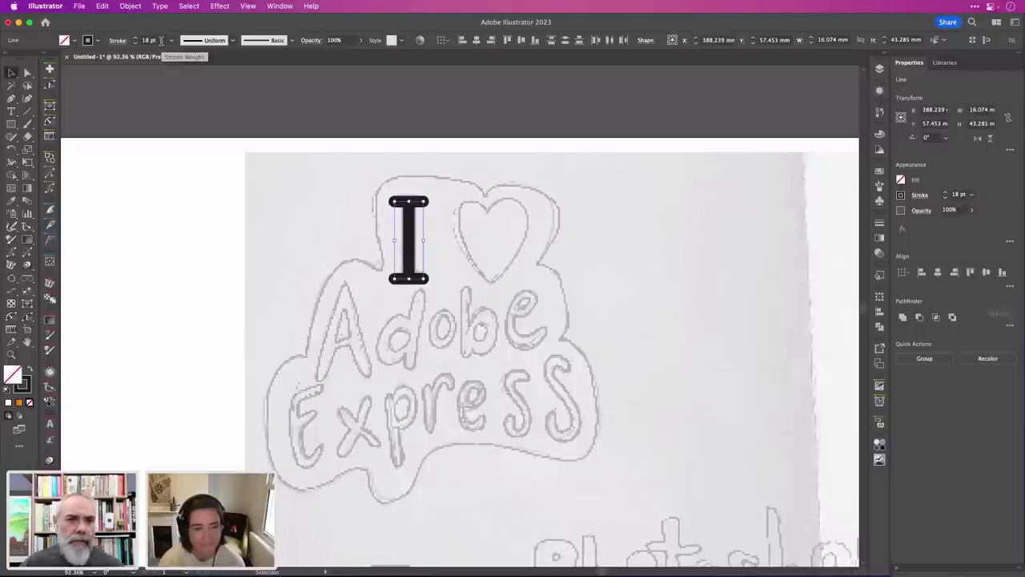
scroll(160, 40, up, 1)
scroll(159, 40, down, 6)
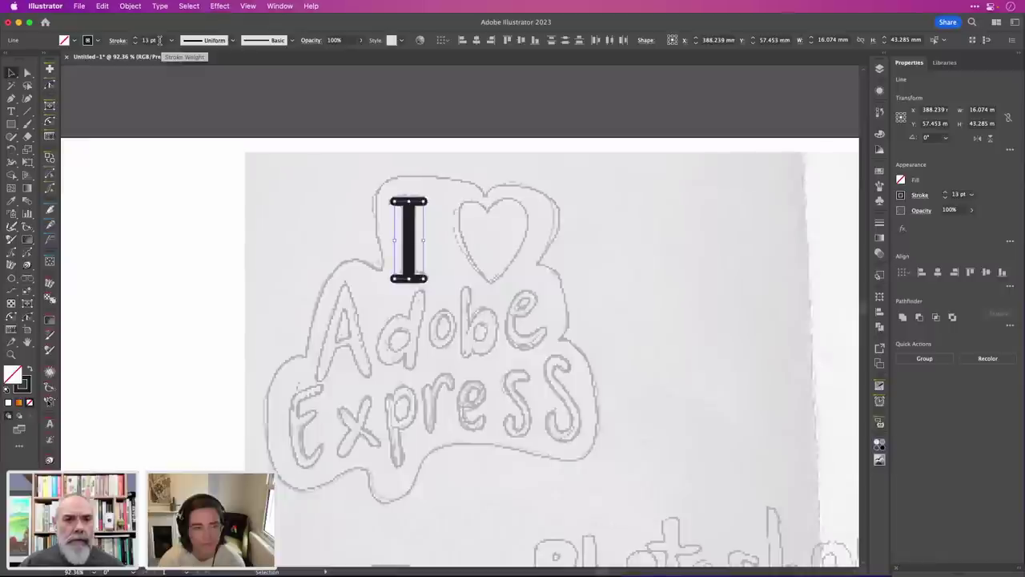
click(435, 186)
scroll(372, 258, up, 3)
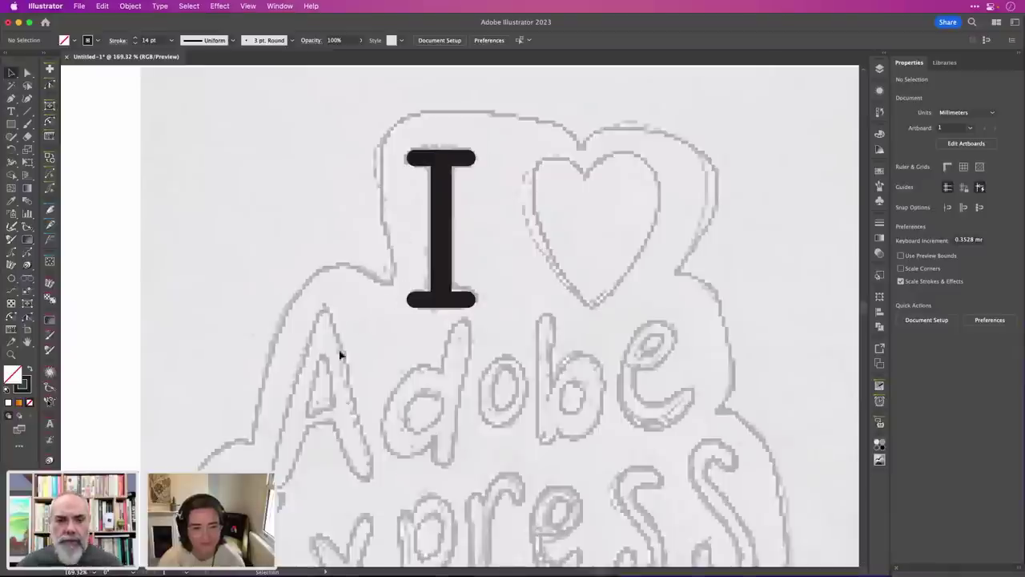
Draw the A's left leg as a straight line and thicken its stroke to 18 pt.
scroll(379, 379, down, 3)
scroll(380, 379, down, 2)
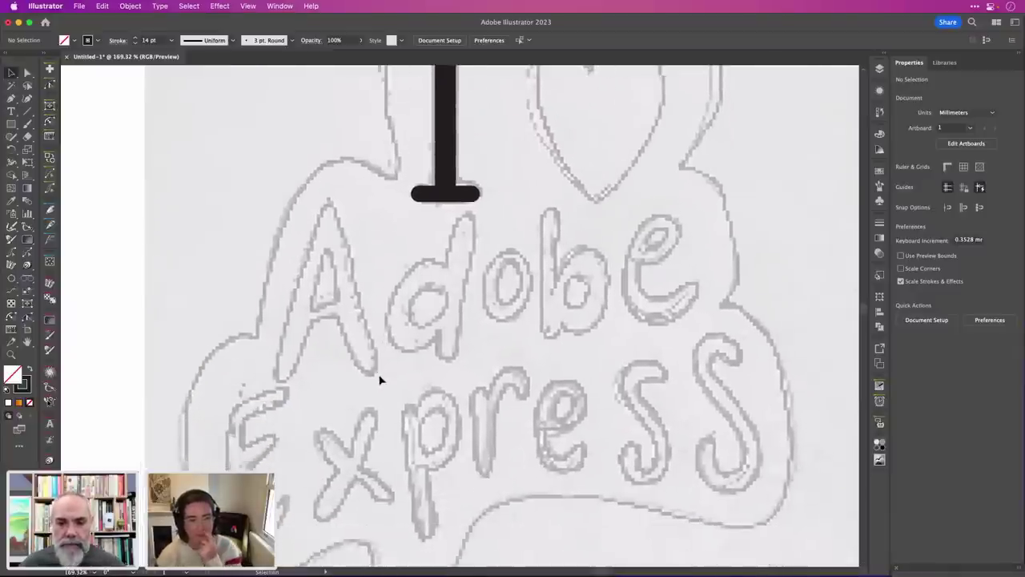
scroll(380, 380, up, 4)
scroll(379, 380, left, 2)
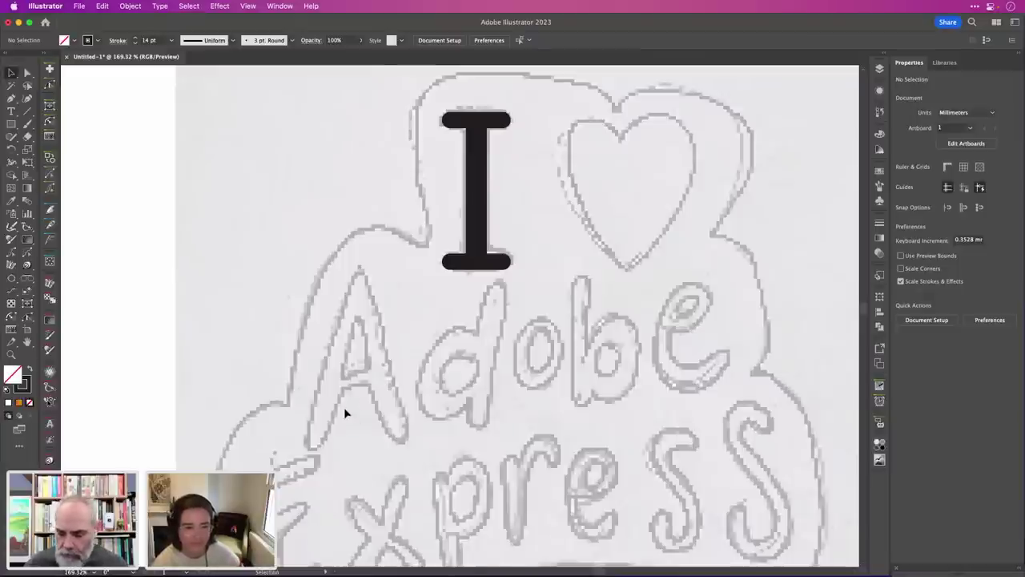
key(backslash)
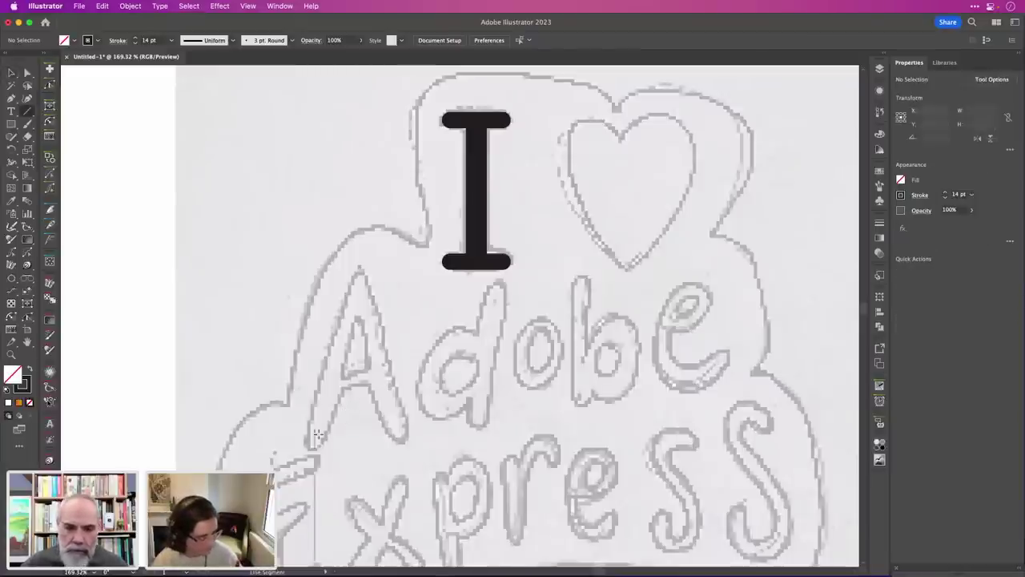
mouse_move(314, 438)
mouse_down()
mouse_move(365, 301)
mouse_move(359, 282)
mouse_up()
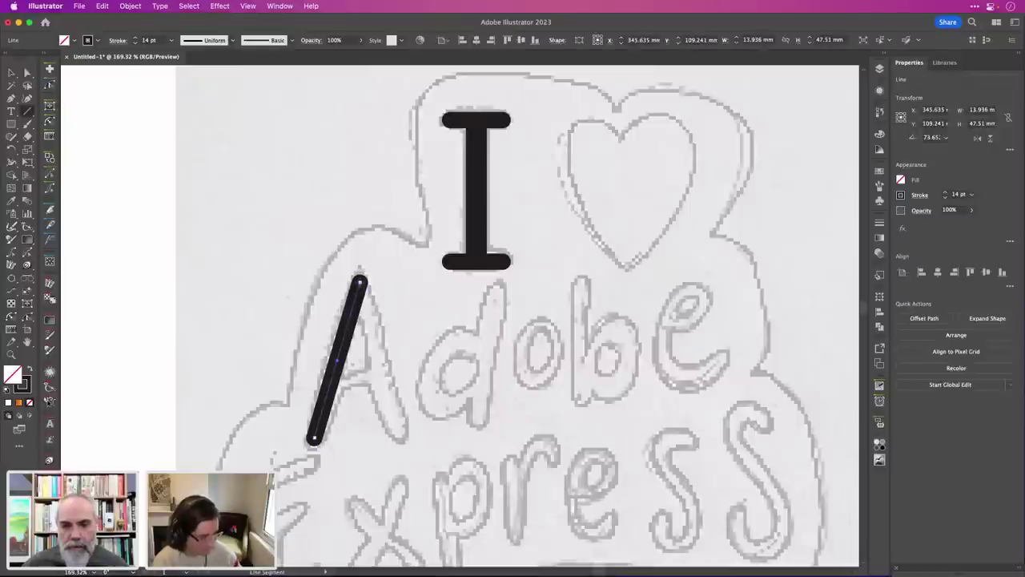
click(135, 38)
click(136, 38)
click(135, 38)
click(136, 38)
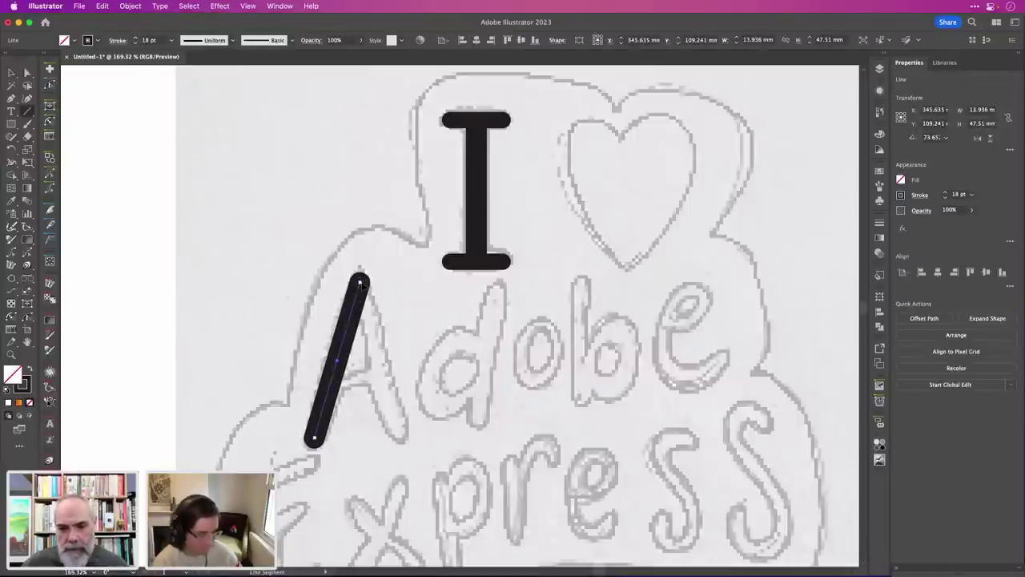
Extend the leg into an inverted V with the Pen and give its apex a Round Join.
key(p)
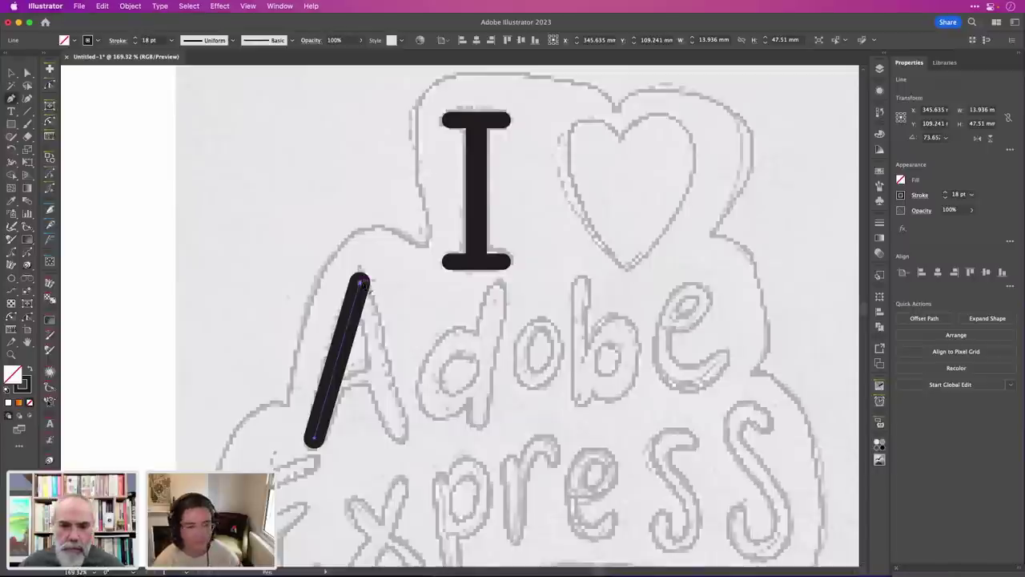
click(360, 282)
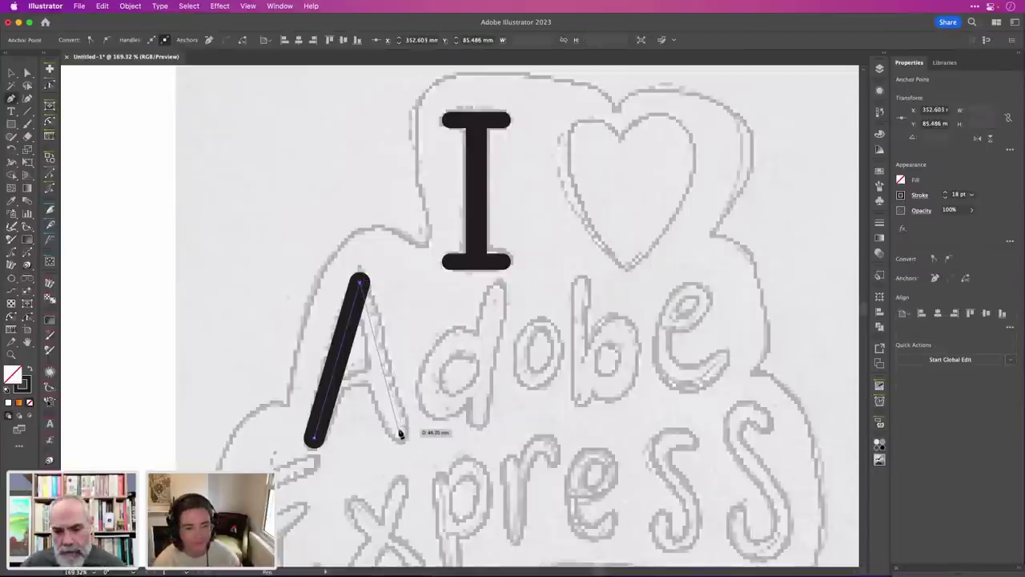
click(398, 430)
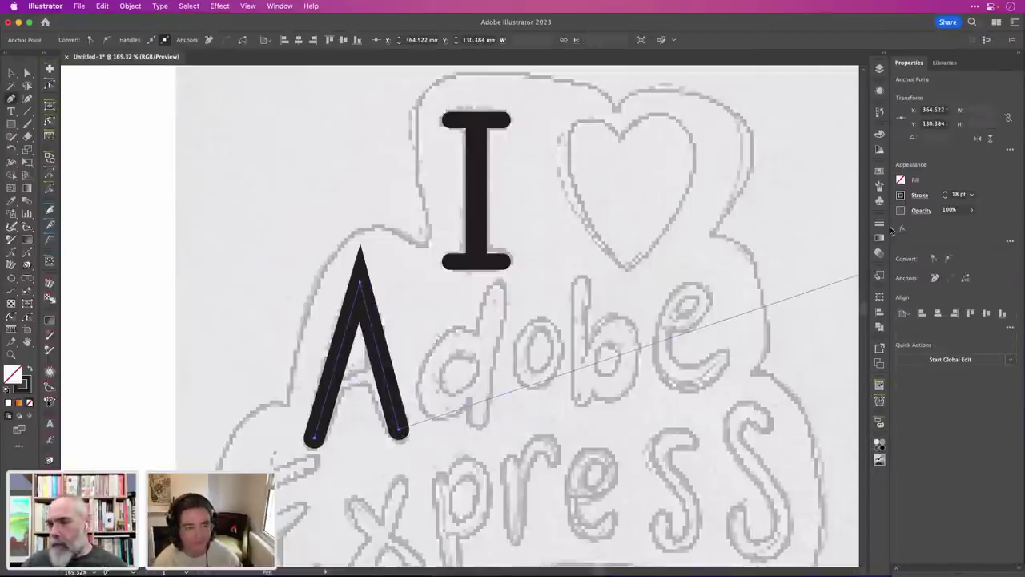
click(919, 195)
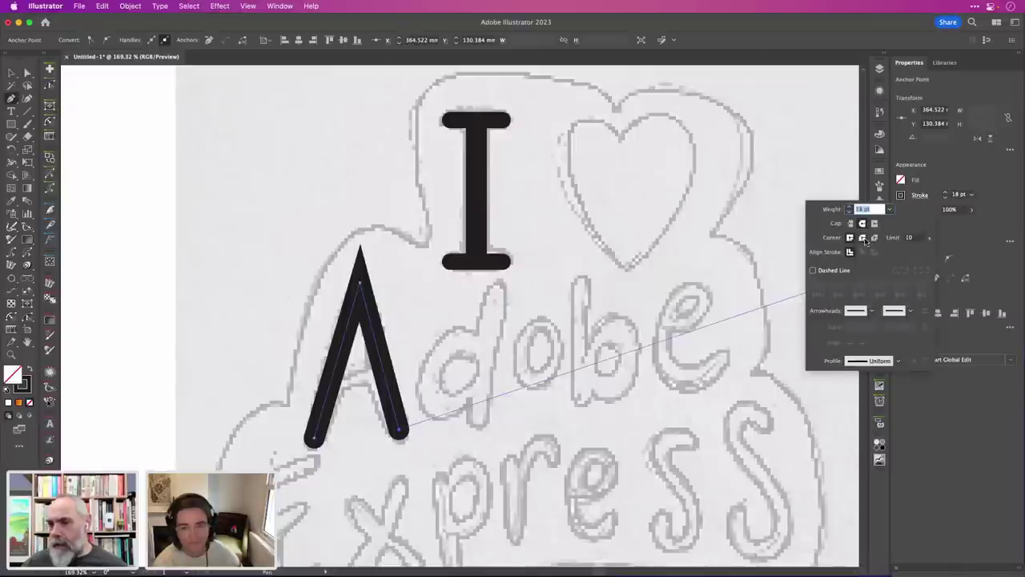
click(862, 238)
click(950, 181)
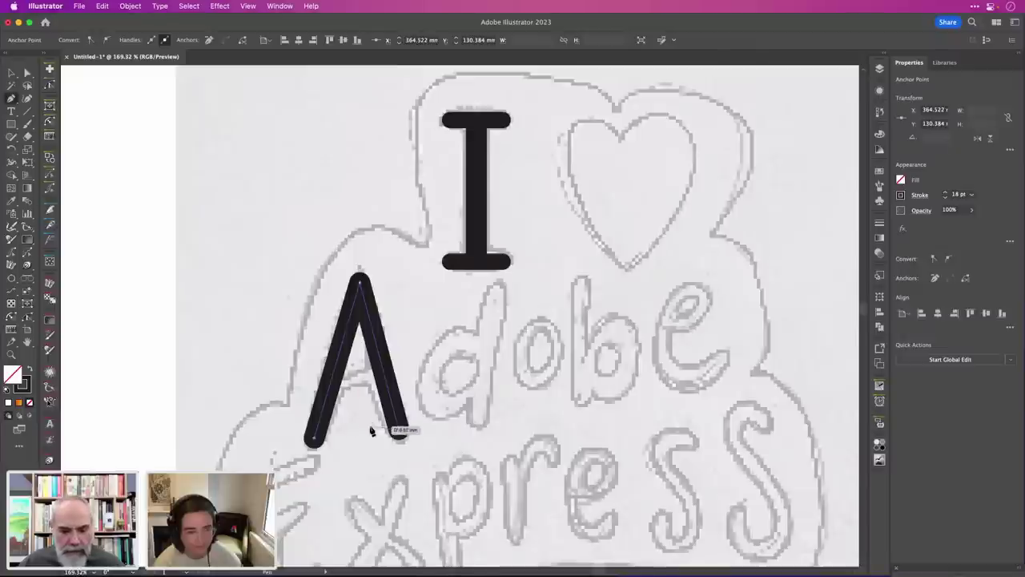
key(Escape)
Draw the A's crossbar, undoing an eyedropper stroke accidentally applied to the legs.
key(backslash)
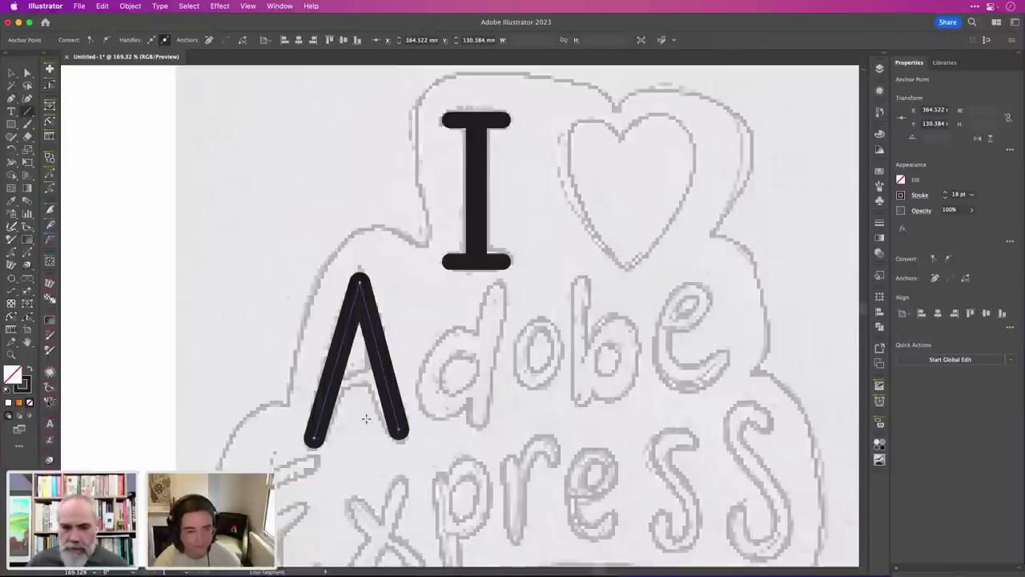
drag(333, 380, 384, 374)
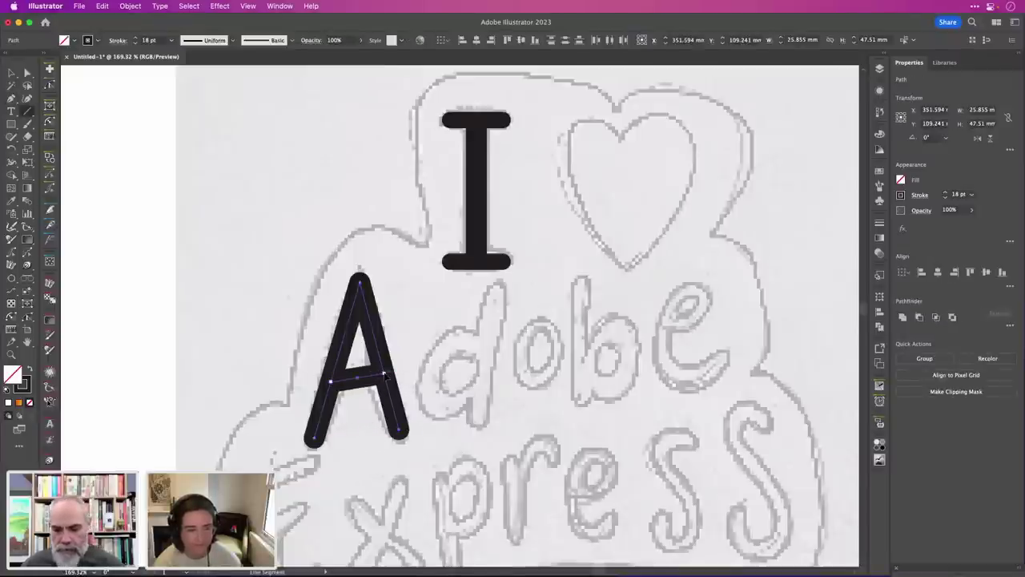
key(i)
click(464, 259)
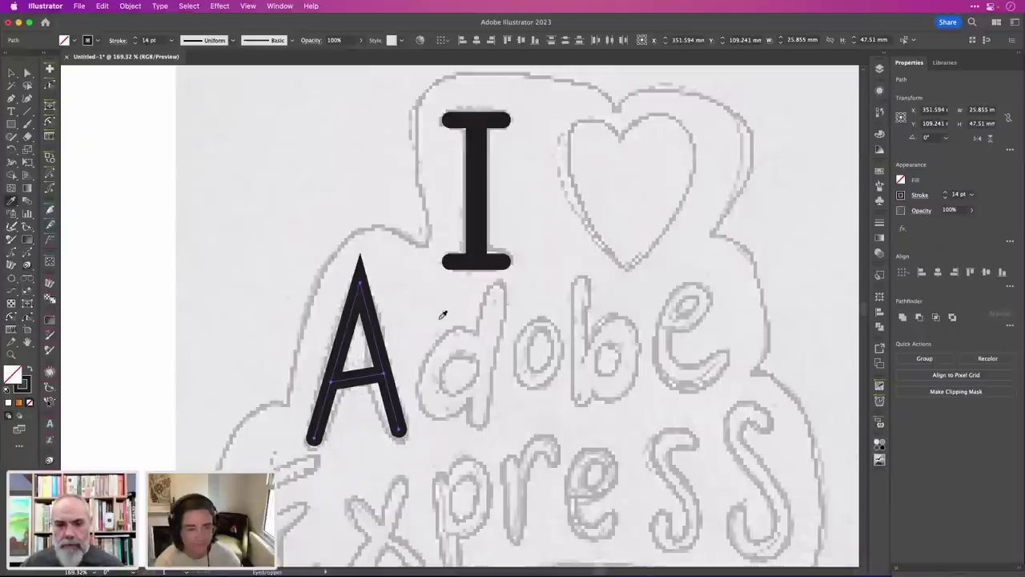
key(v)
key(super+z)
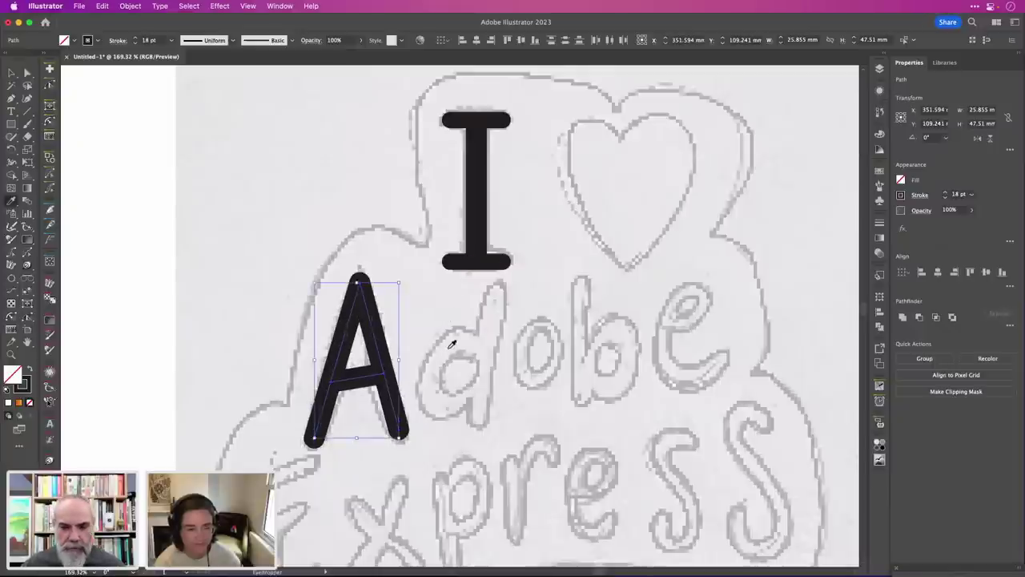
key(super+shift+z)
key(super+z)
Eyedrop the I's thinner 14 pt stroke onto the A's crossbar.
click(448, 410)
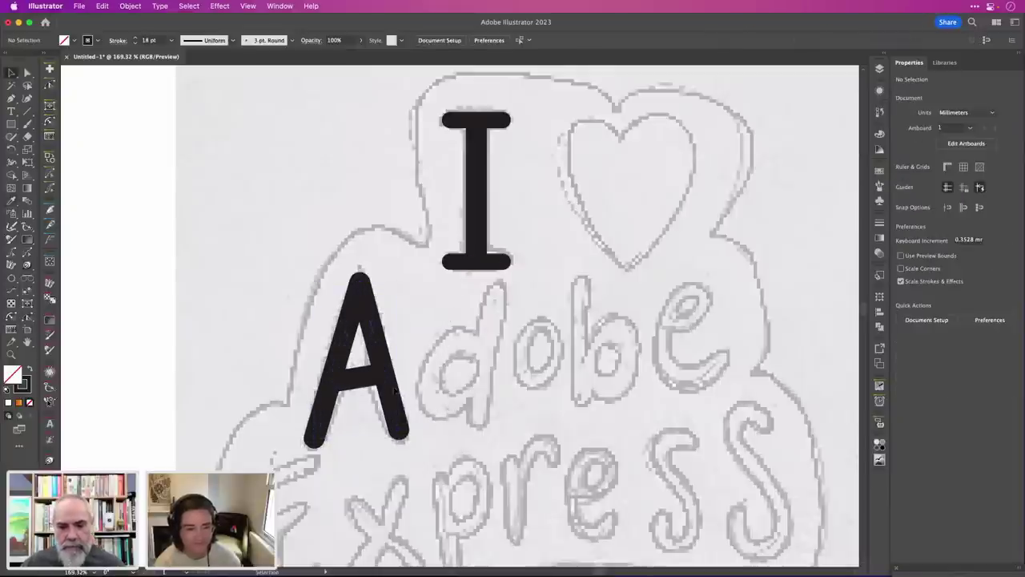
click(370, 383)
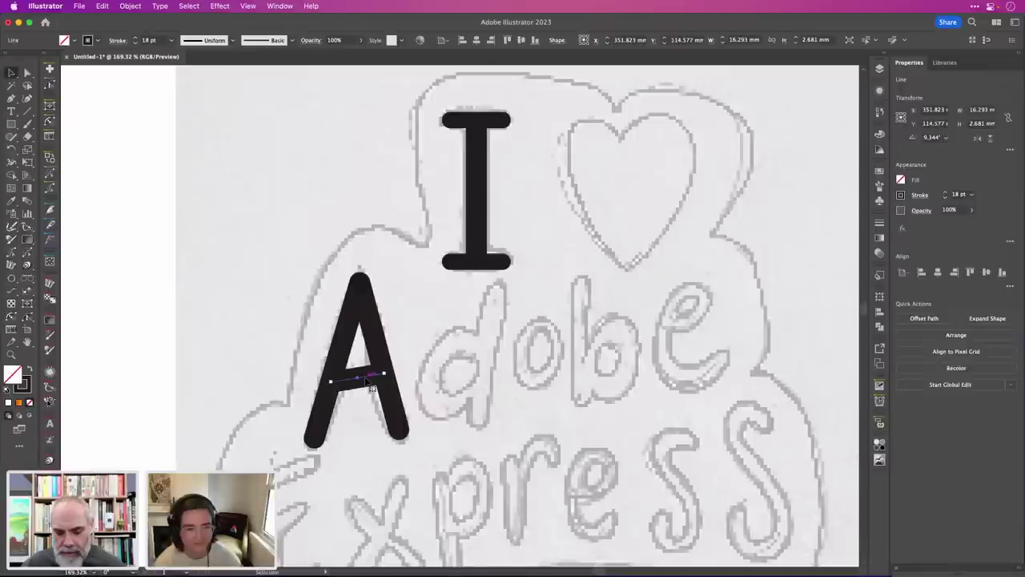
key(i)
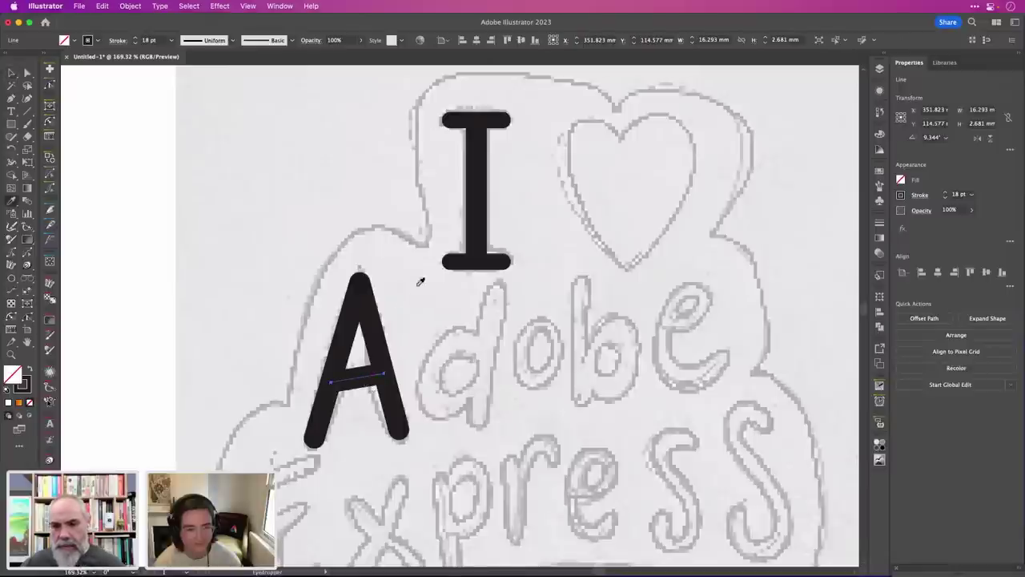
click(458, 258)
key(v)
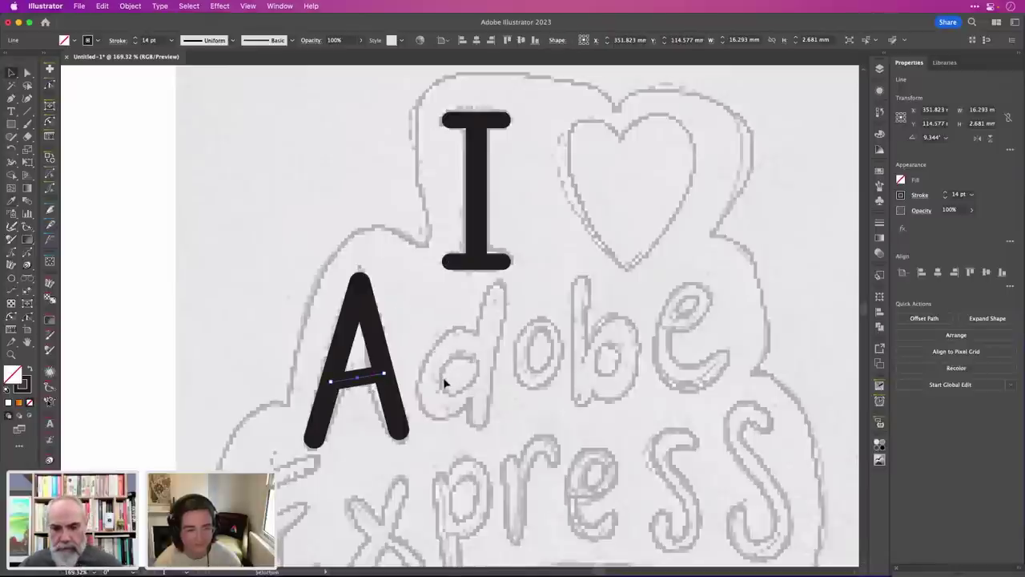
click(445, 382)
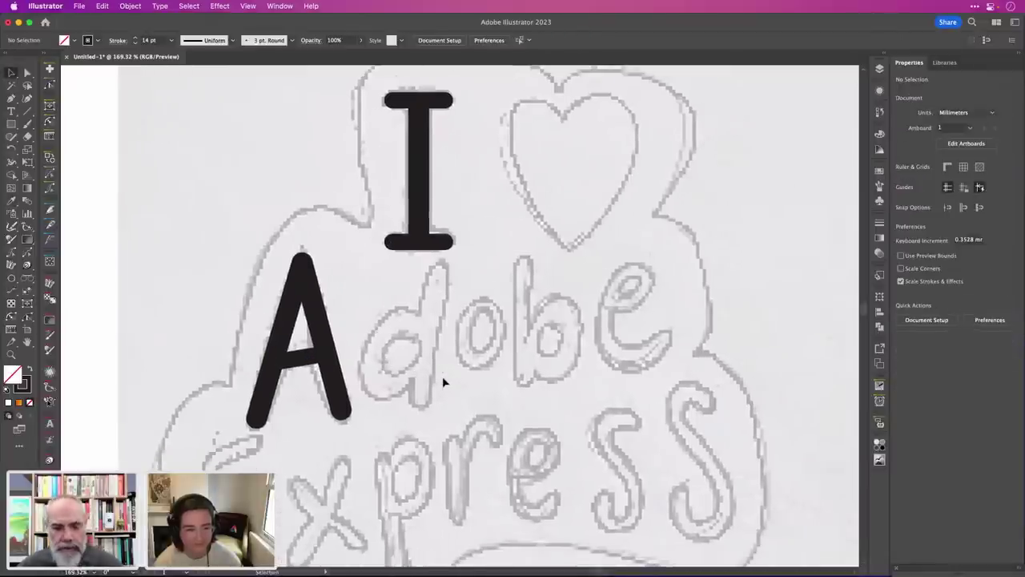
scroll(444, 382, down, 1)
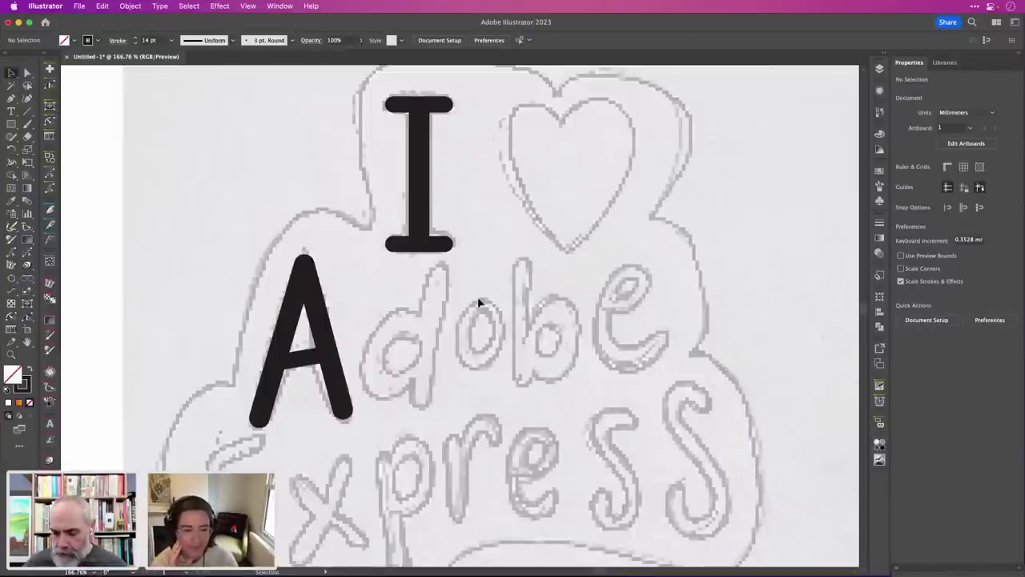
Draw the d's slanted 18 pt round-capped stem, extend it slightly upward, and deselect.
key(backslash)
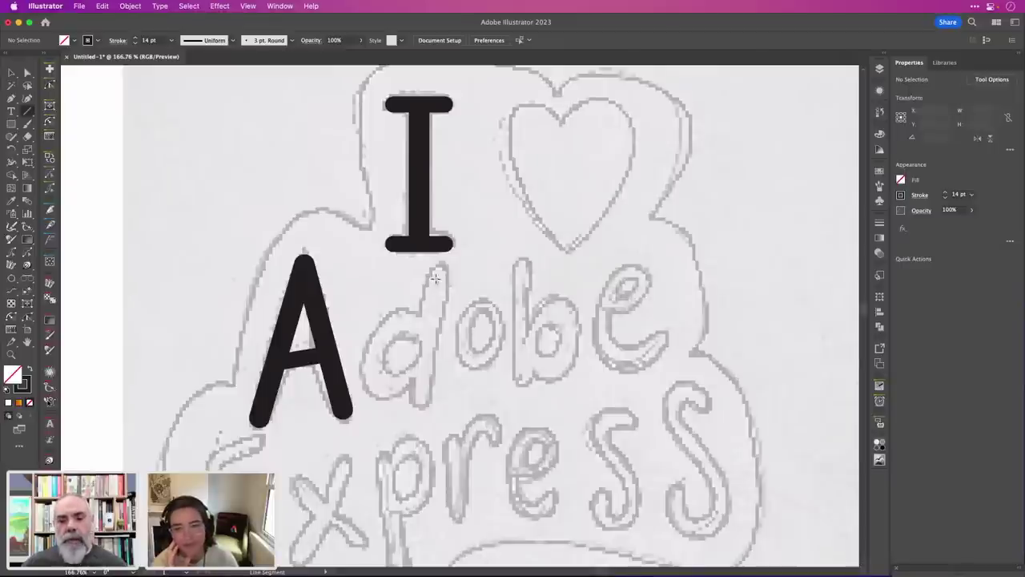
drag(435, 278, 421, 398)
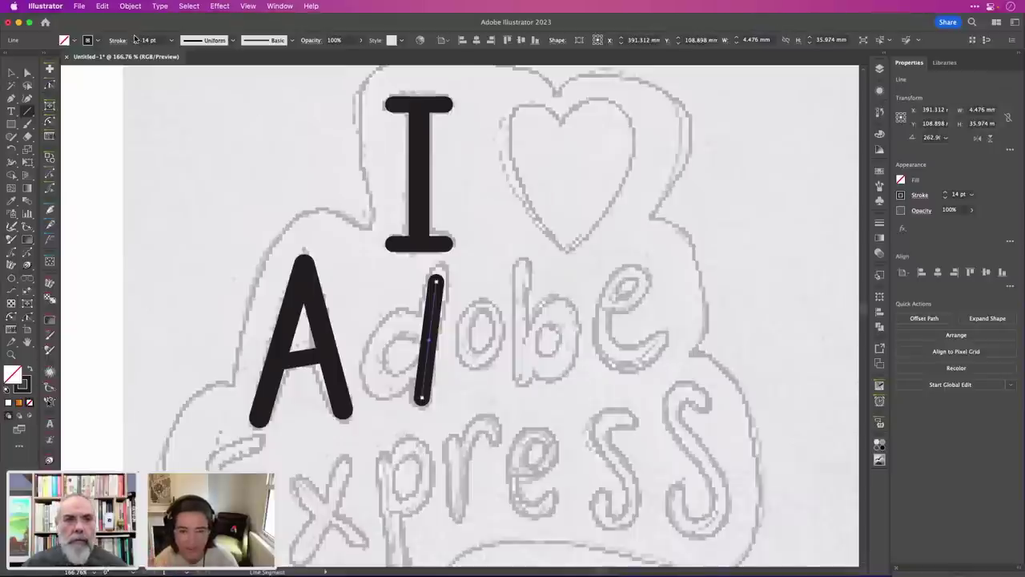
scroll(134, 39, up, 5)
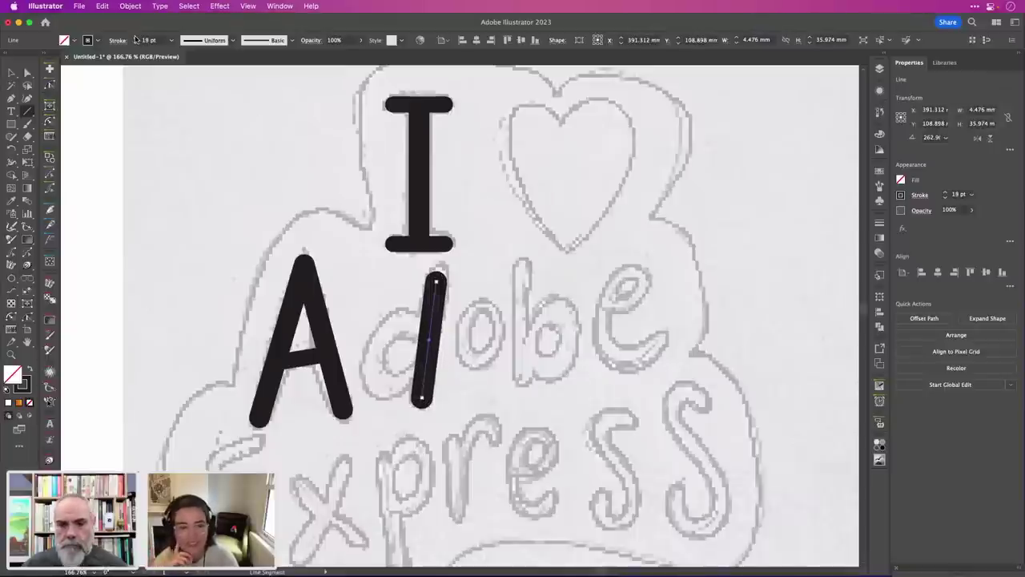
scroll(136, 44, down, 1)
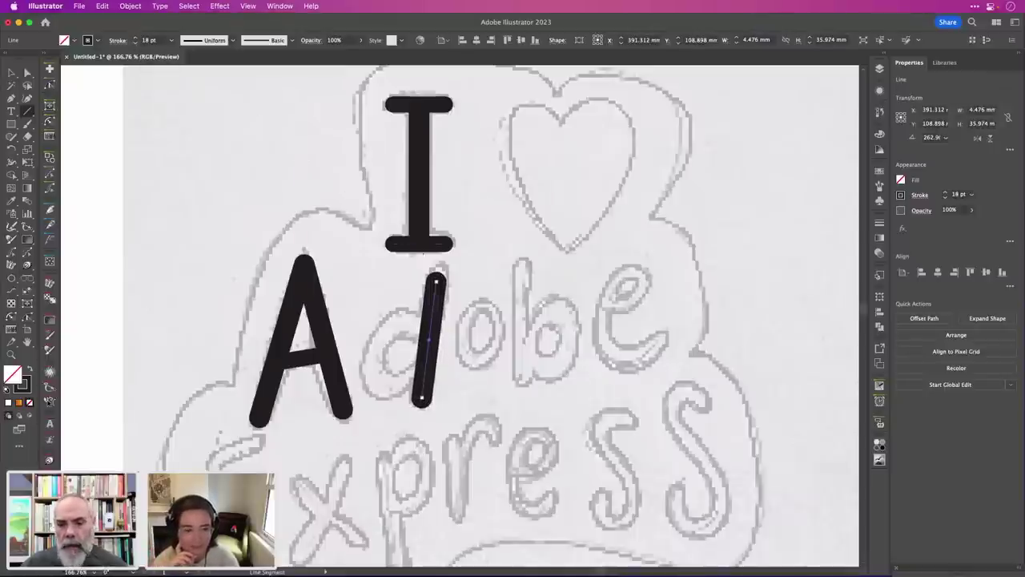
drag(437, 282, 439, 273)
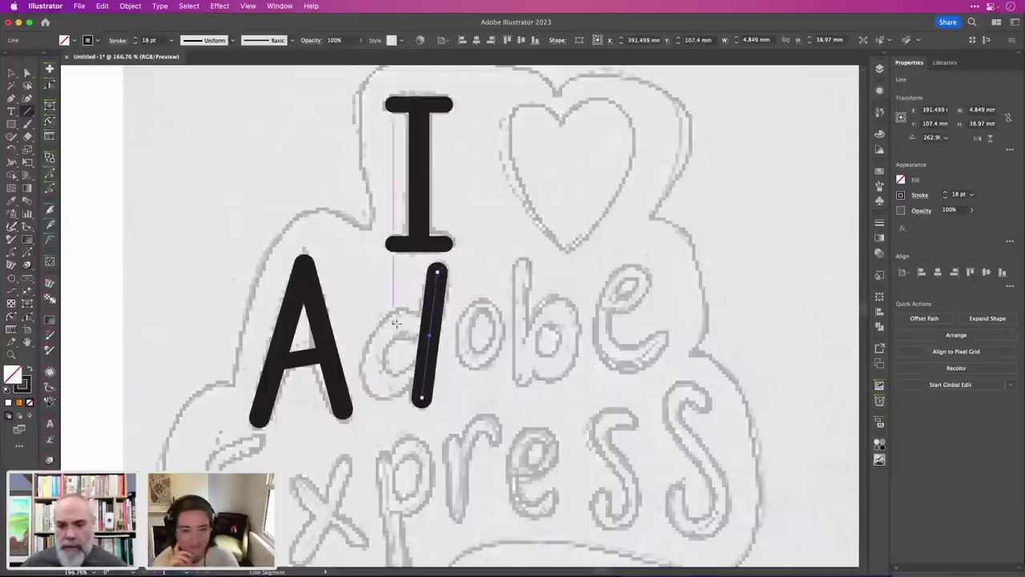
scroll(400, 330, up, 5)
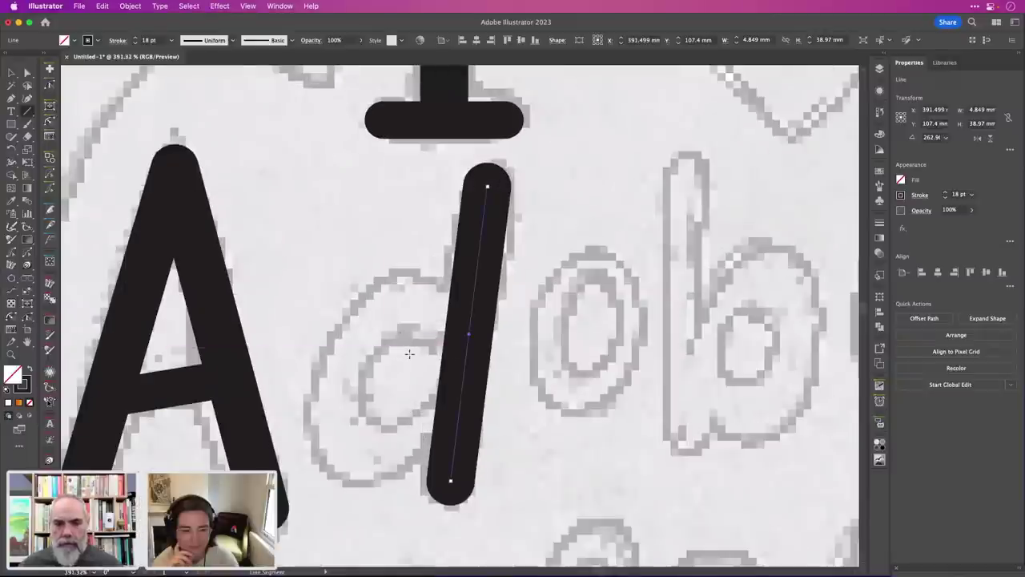
scroll(404, 345, down, 3)
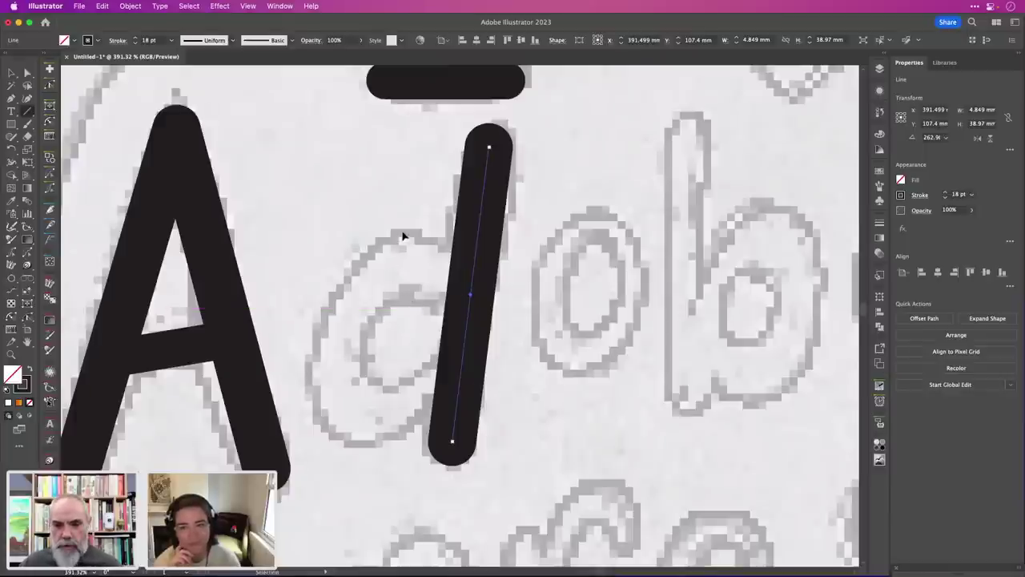
key(super+shift+a)
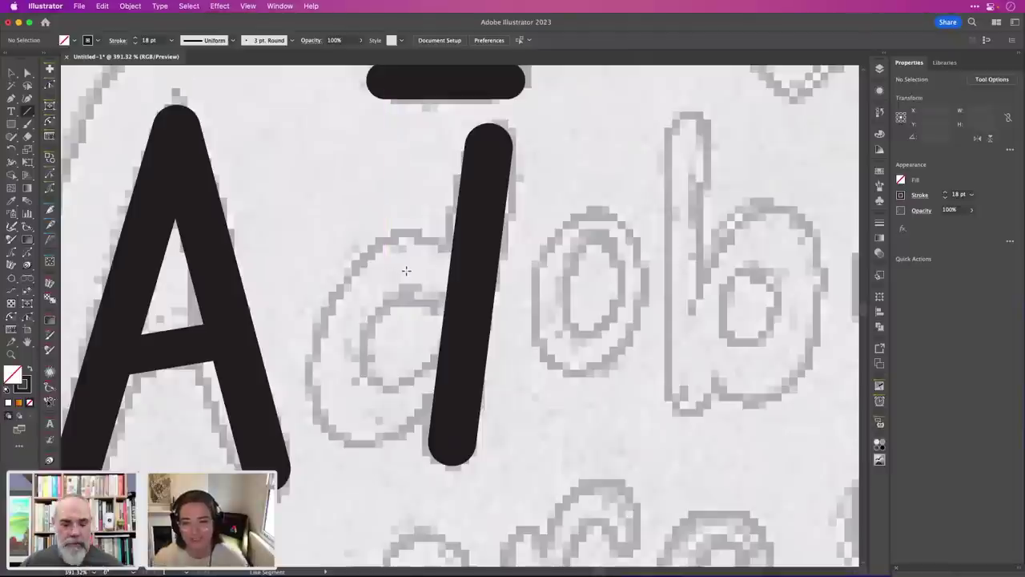
Trace the d's bowl with Curvature tool points, closing it against the stem.
key(shift+grave)
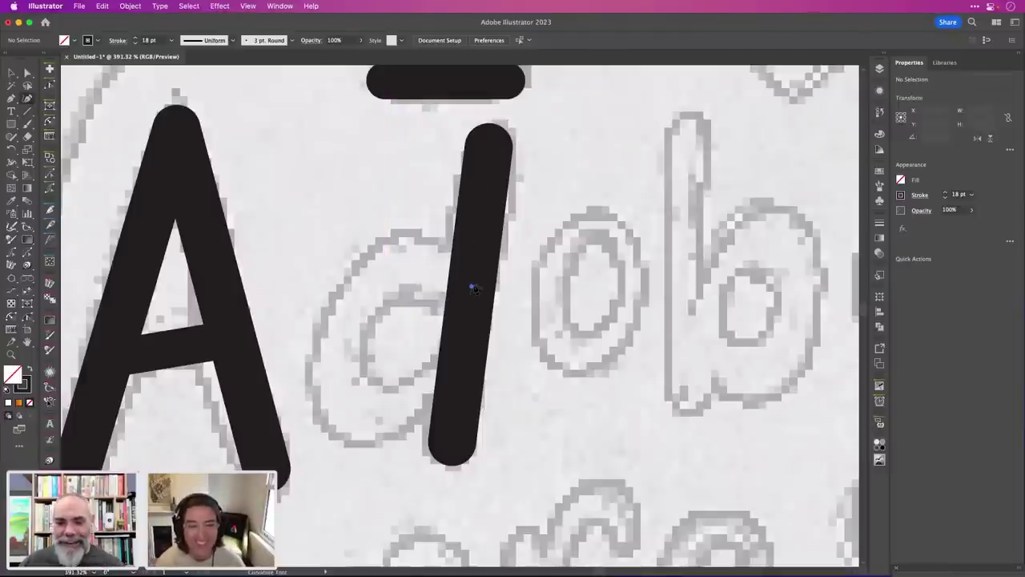
click(472, 287)
click(409, 261)
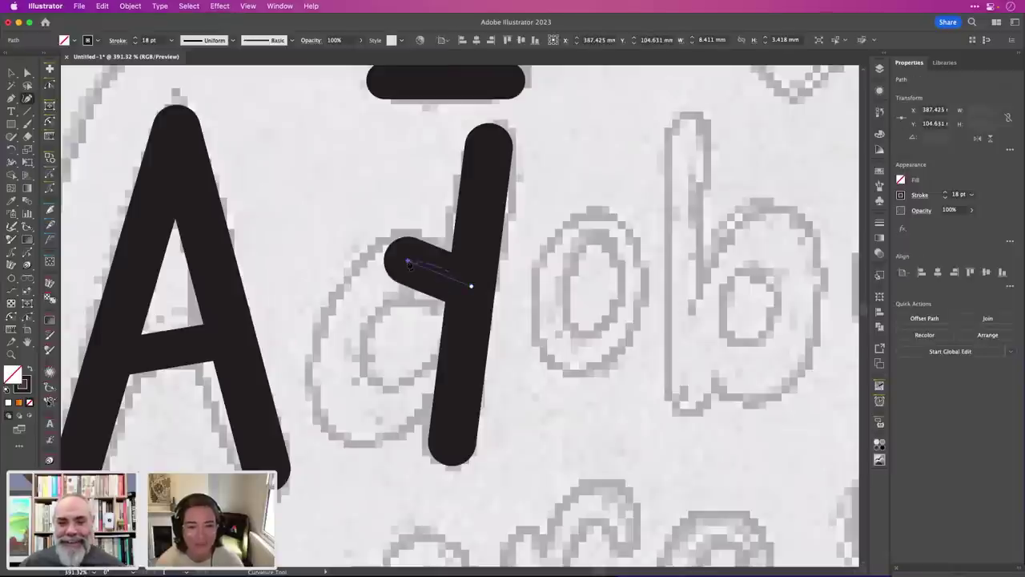
click(346, 322)
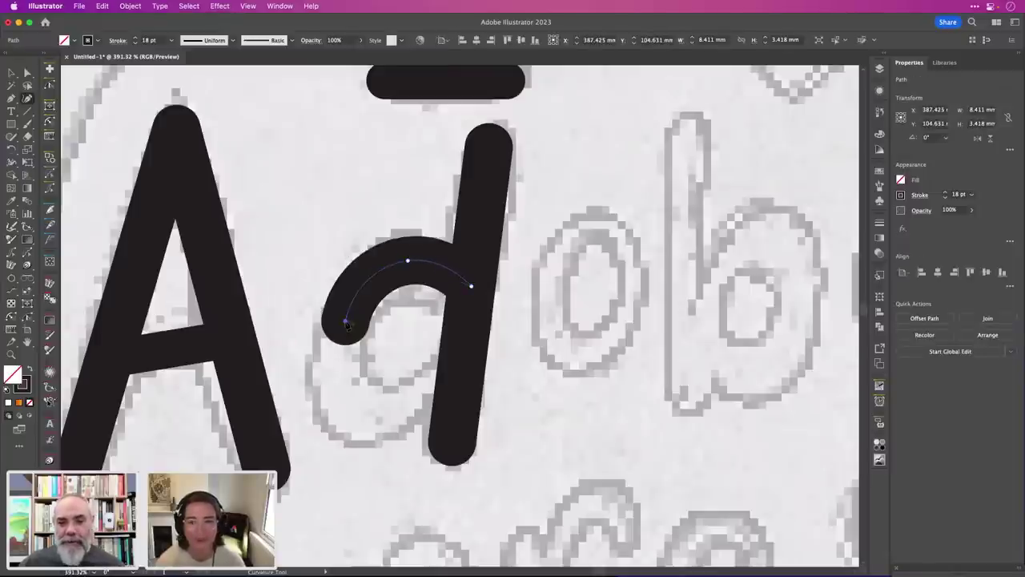
click(340, 396)
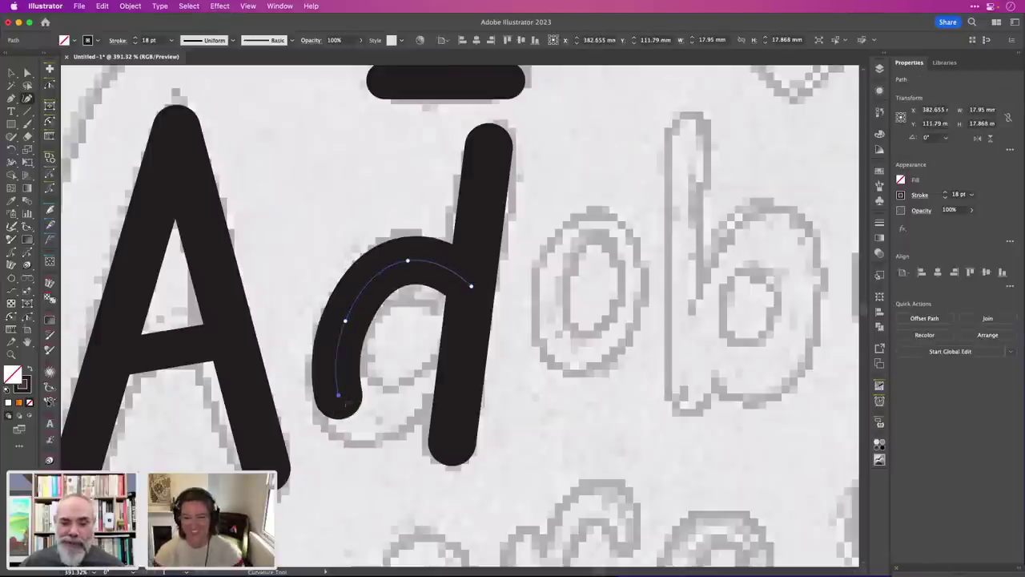
click(389, 410)
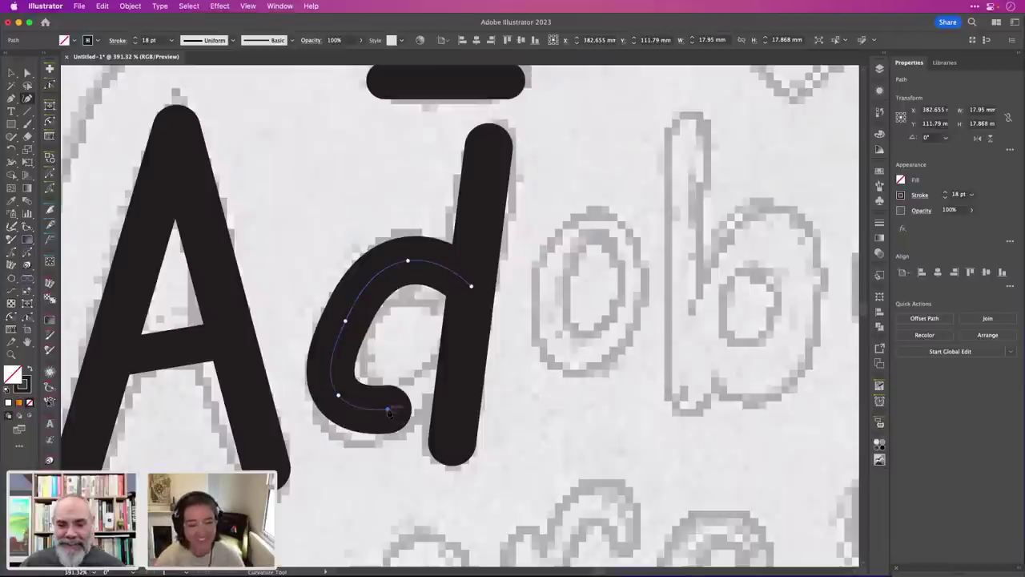
click(438, 353)
drag(438, 352, 464, 357)
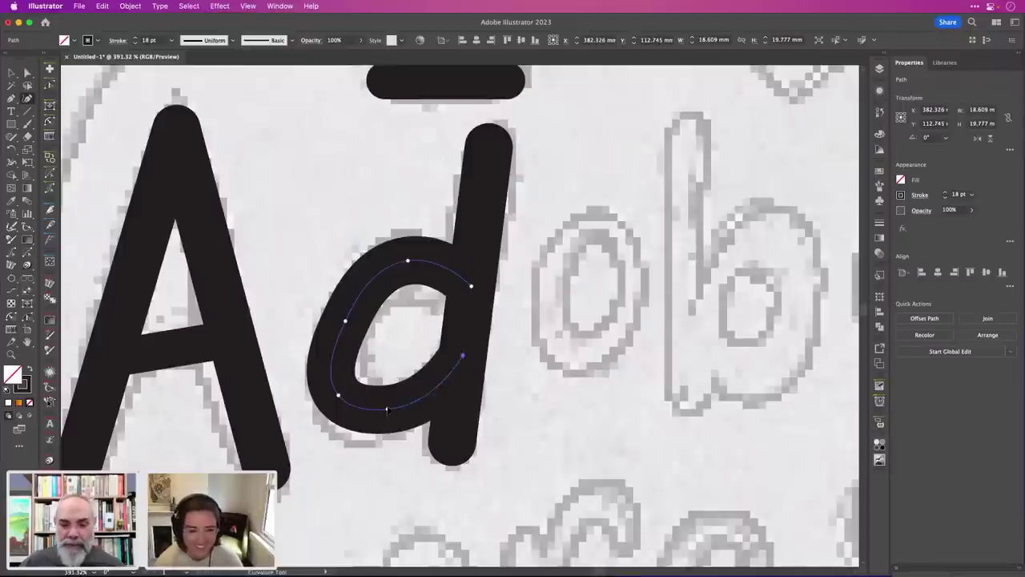
Lower the bowl's bottom and lower-left anchors to match the sketch.
drag(388, 410, 384, 420)
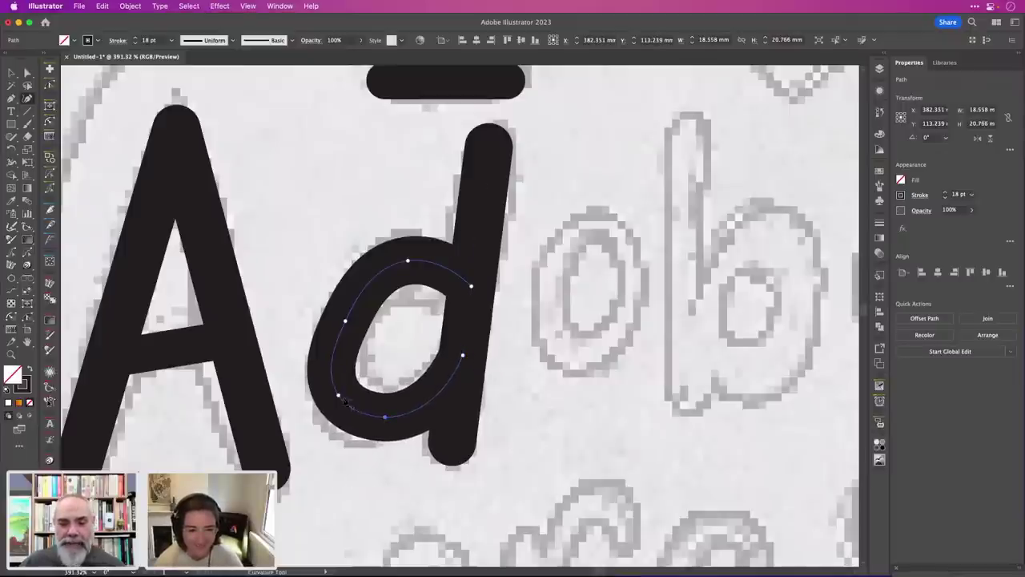
drag(339, 395, 340, 410)
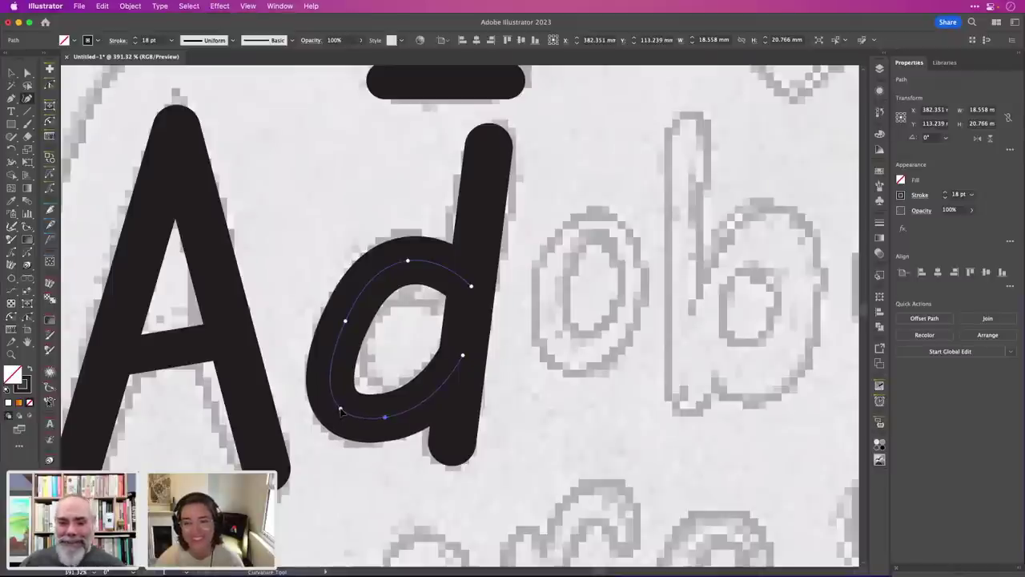
drag(340, 410, 341, 412)
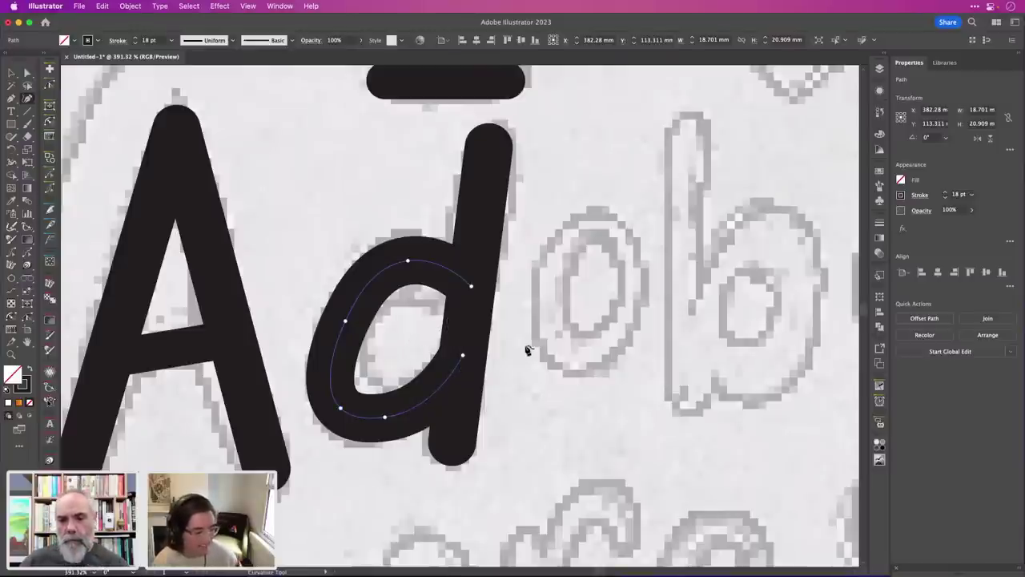
scroll(527, 352, down, 1)
scroll(527, 353, down, 3)
scroll(526, 352, right, 2)
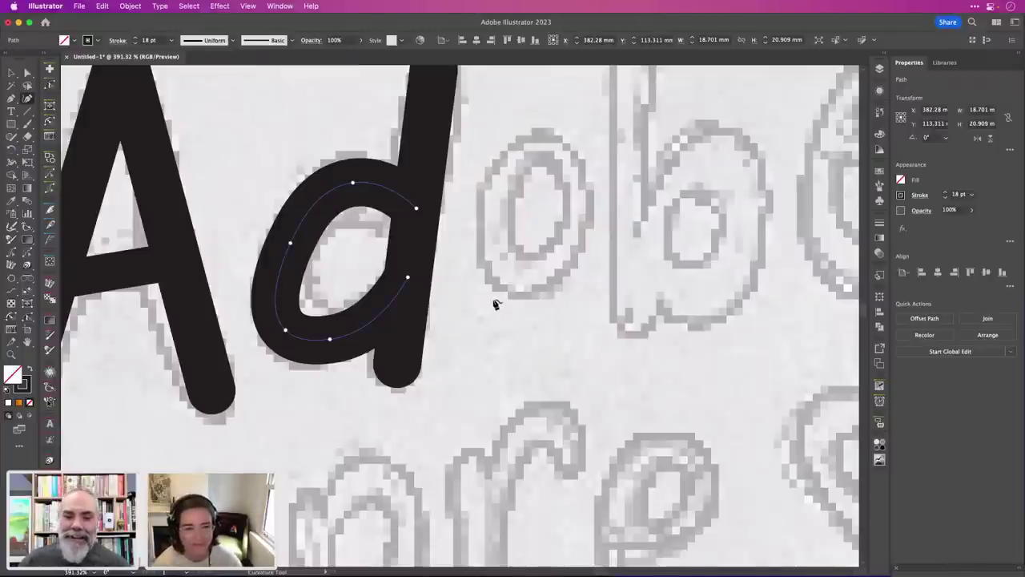
click(538, 146)
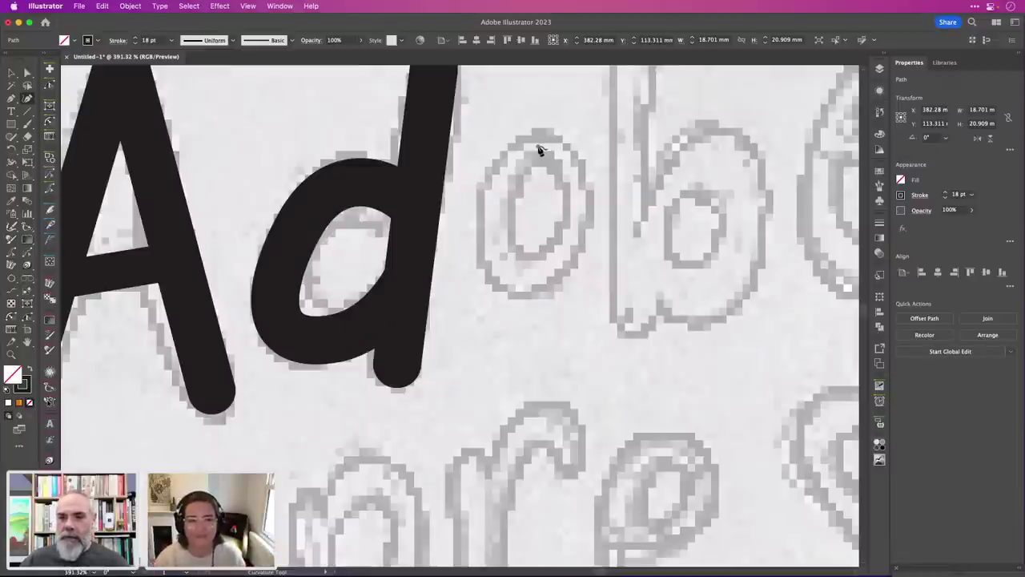
Trace the o with Curvature tool points around its outline, closing it into a loop.
click(493, 204)
click(497, 257)
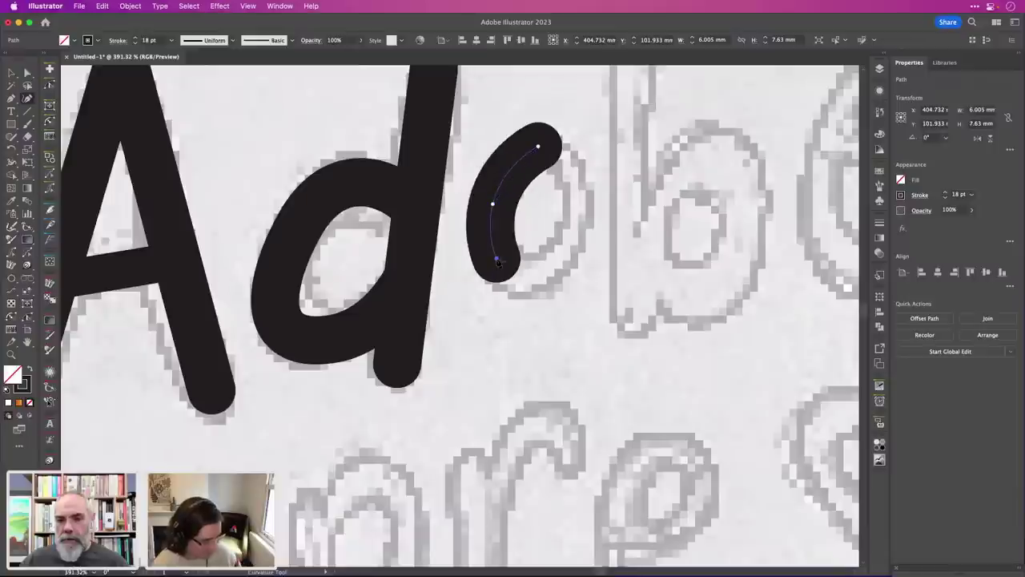
click(525, 275)
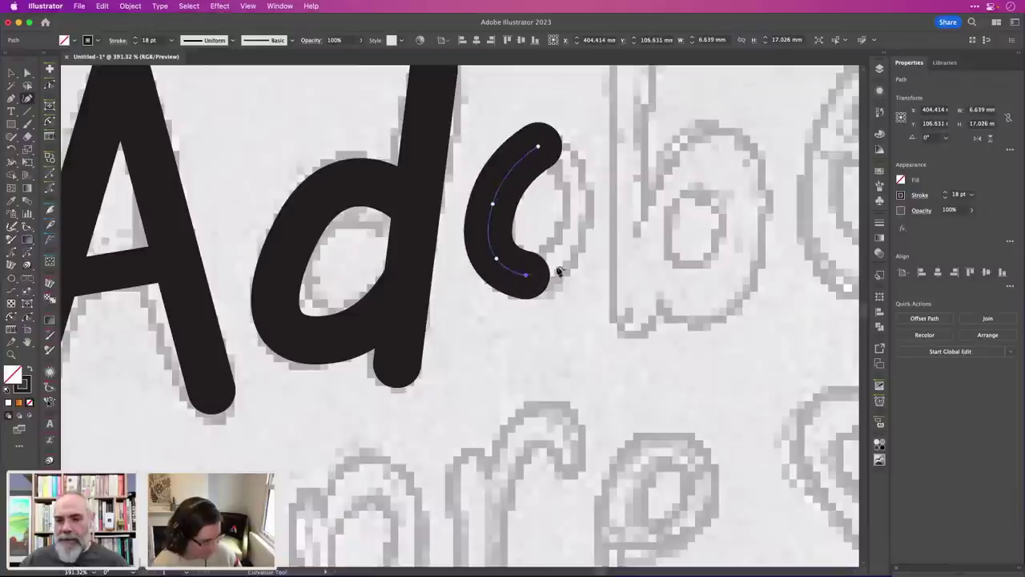
click(572, 252)
click(578, 204)
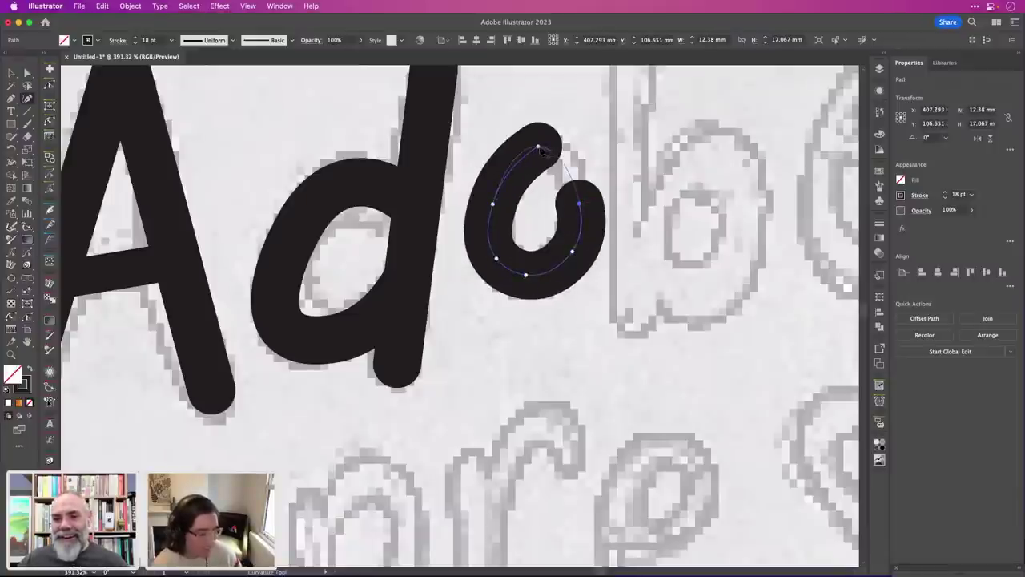
click(538, 148)
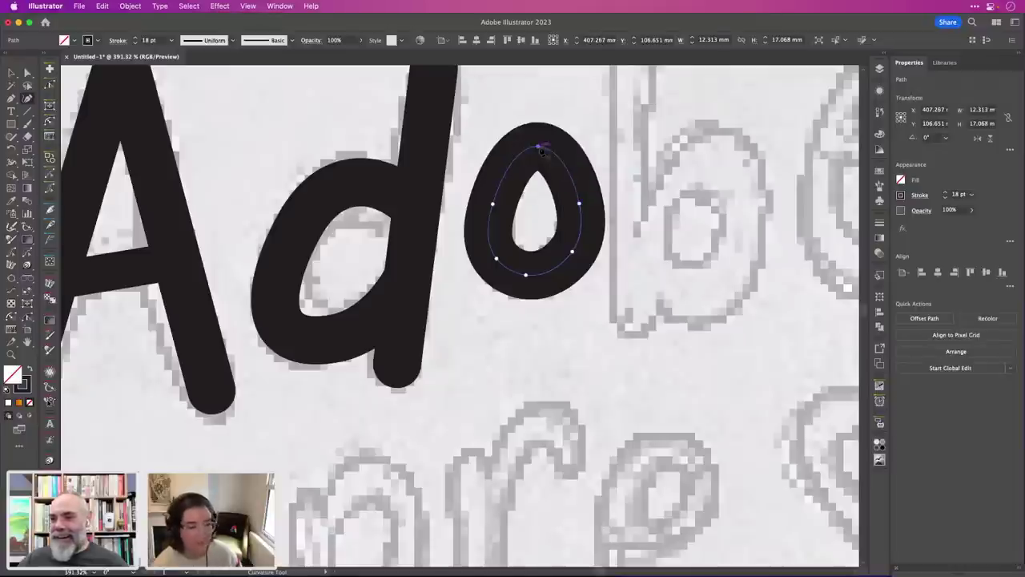
Thin the o's stroke to 14 pt, then deselect it with the Selection tool.
click(944, 198)
click(944, 198)
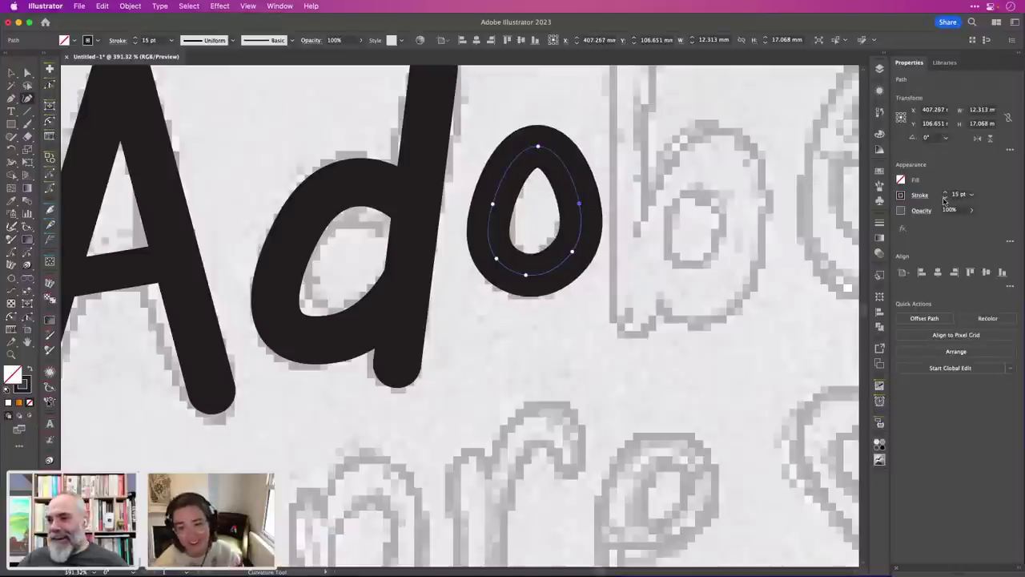
click(944, 198)
click(944, 198)
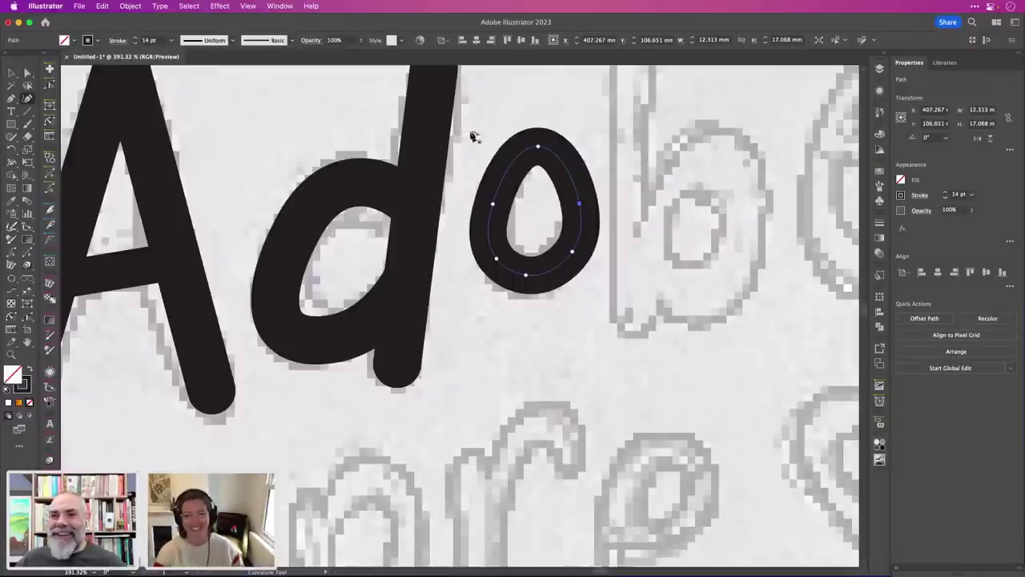
click(11, 72)
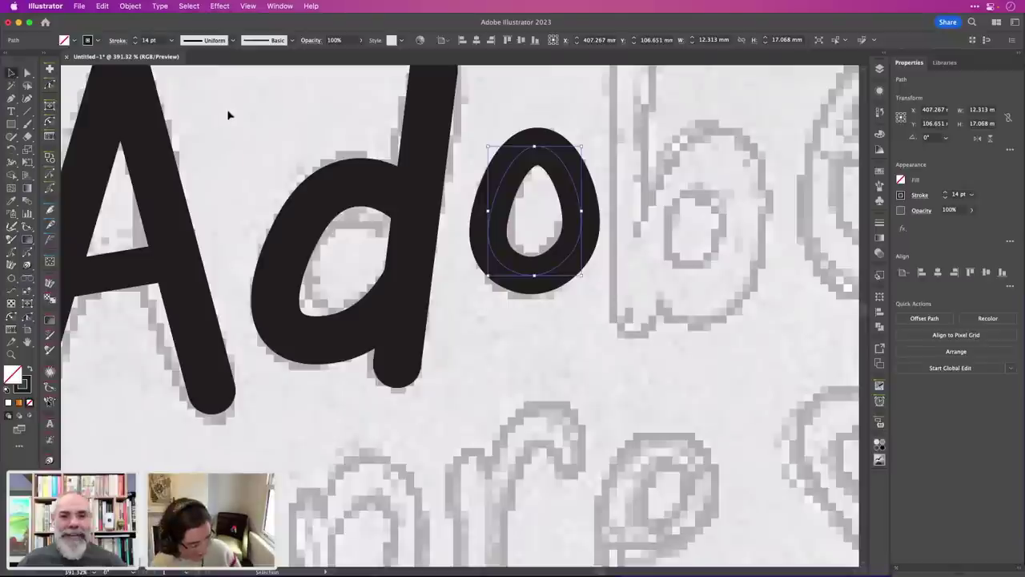
click(229, 115)
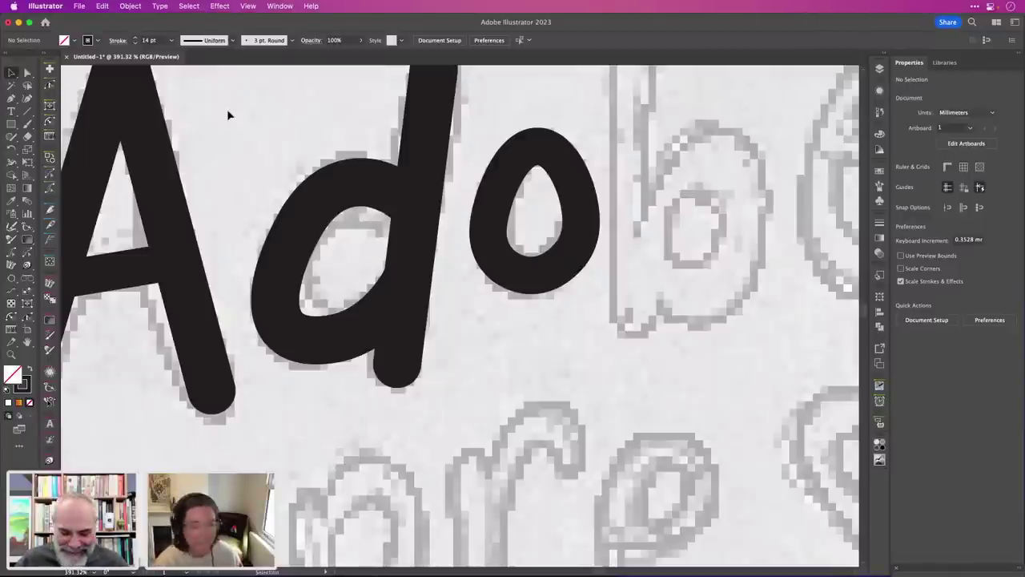
Save the drawing as AL.ai.
key(super+s)
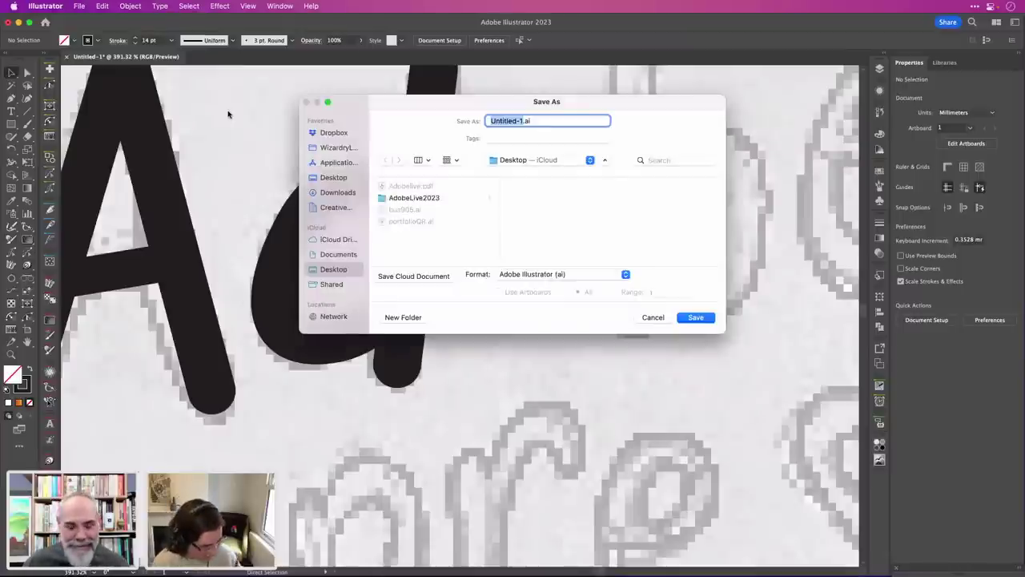
text(AL)
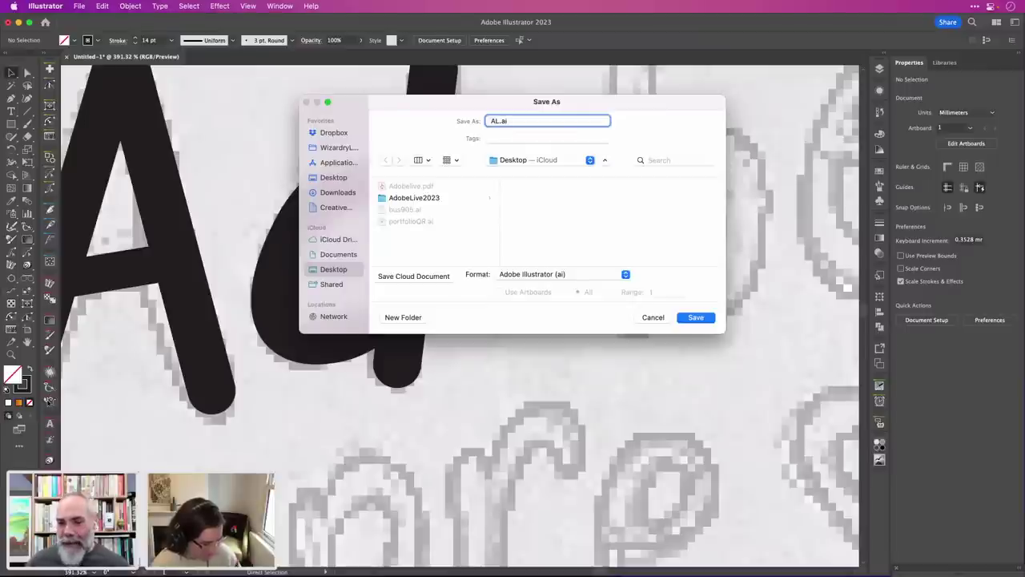
key(Return)
key(Return)
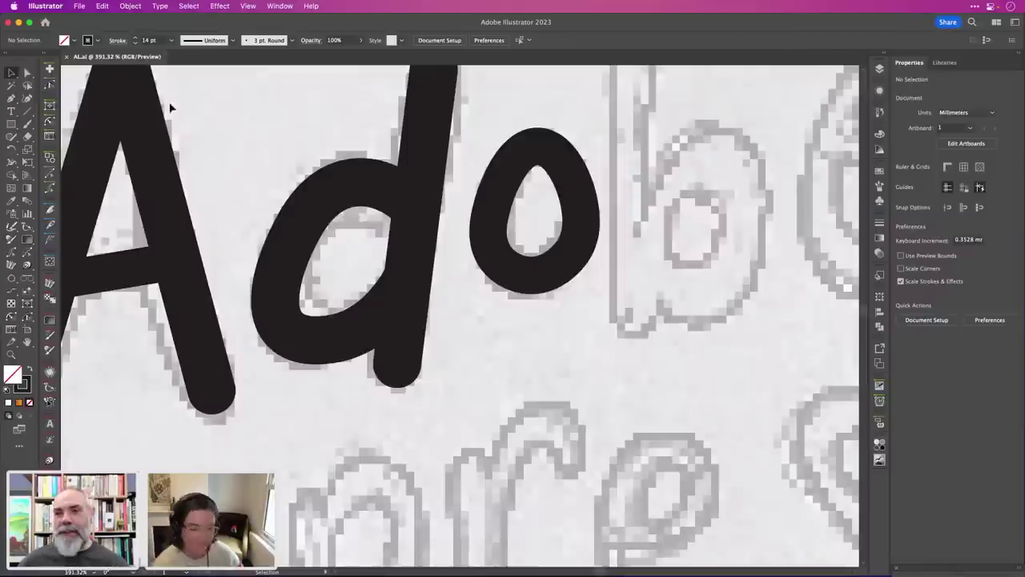
Draw a vertical straight line tracing the b's upright stem.
click(341, 337)
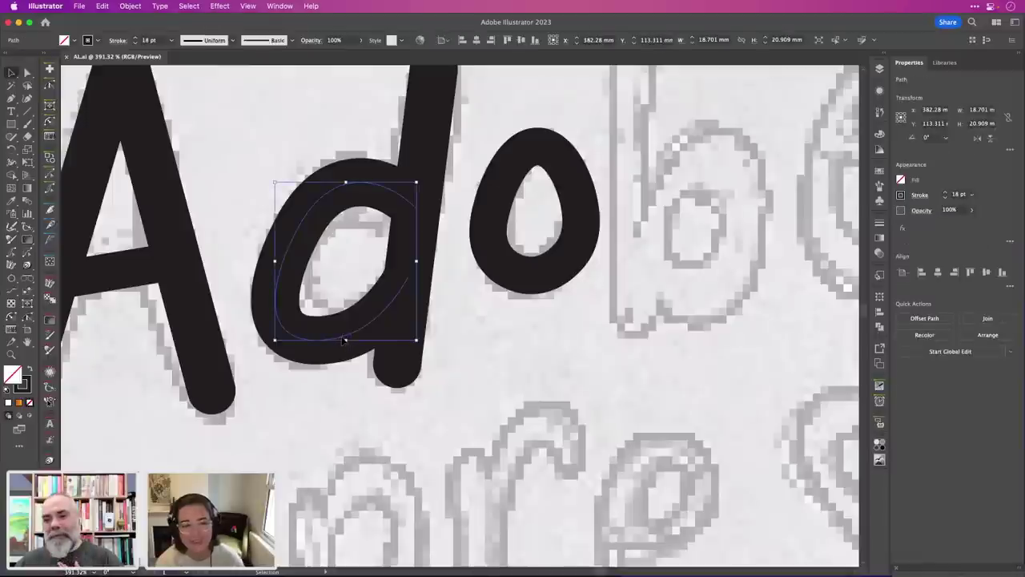
click(485, 355)
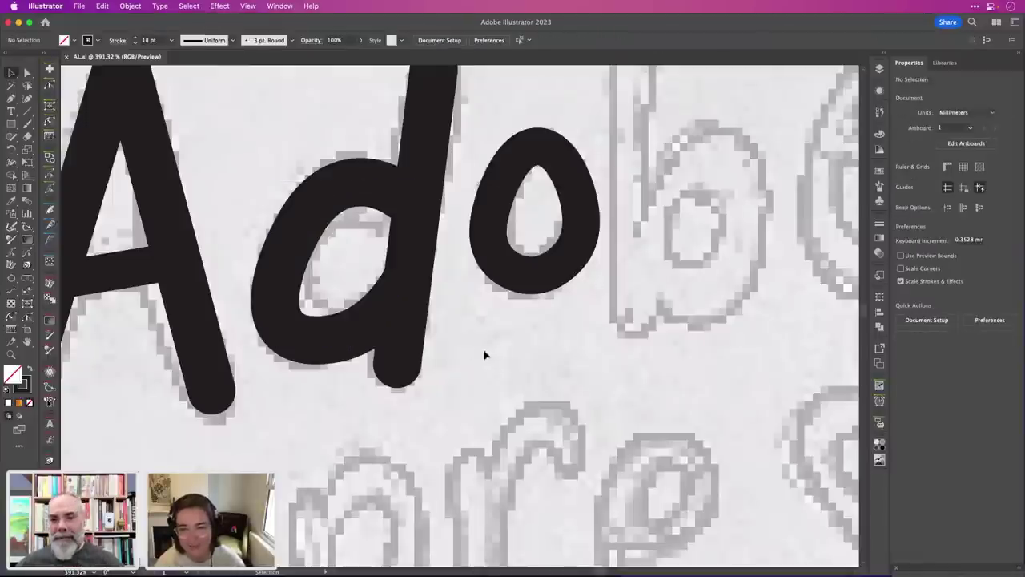
scroll(484, 354, down, 5)
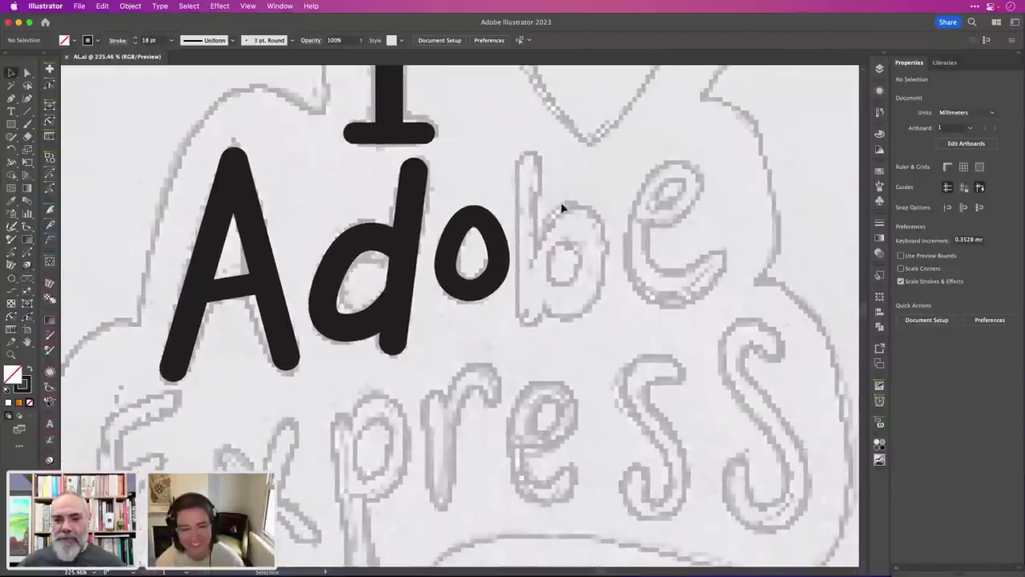
scroll(549, 222, up, 4)
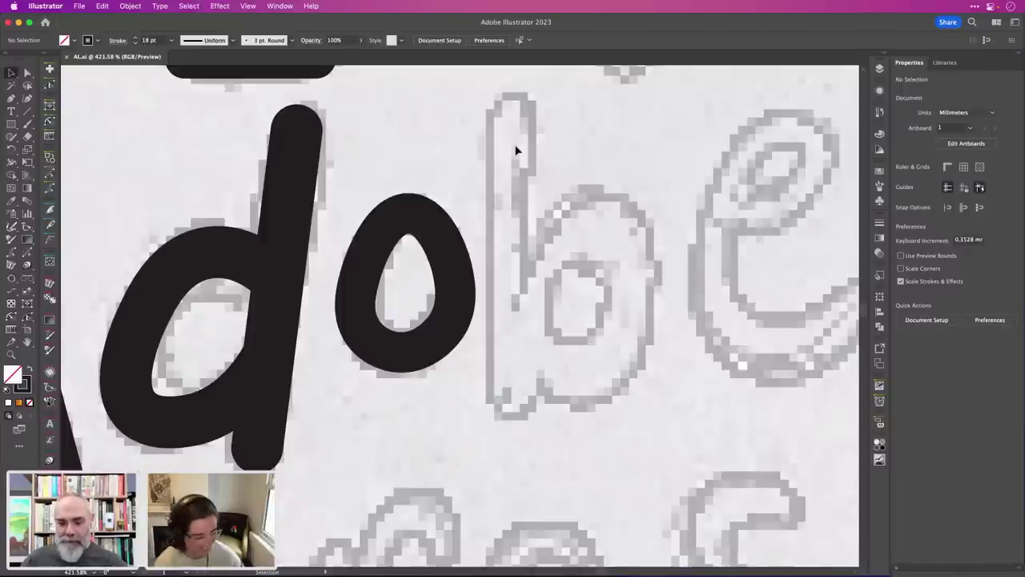
key(backslash)
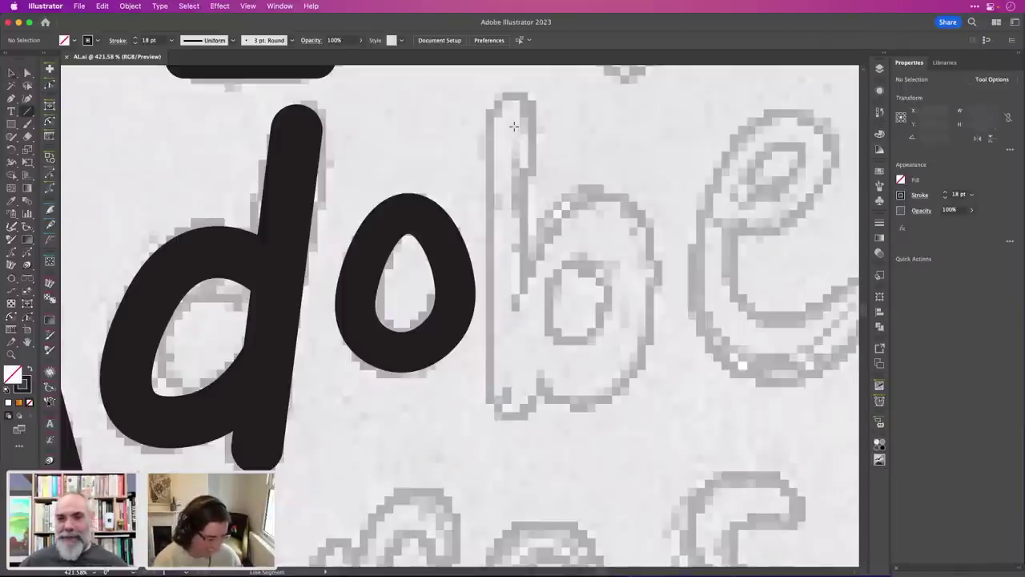
drag(508, 114, 516, 398)
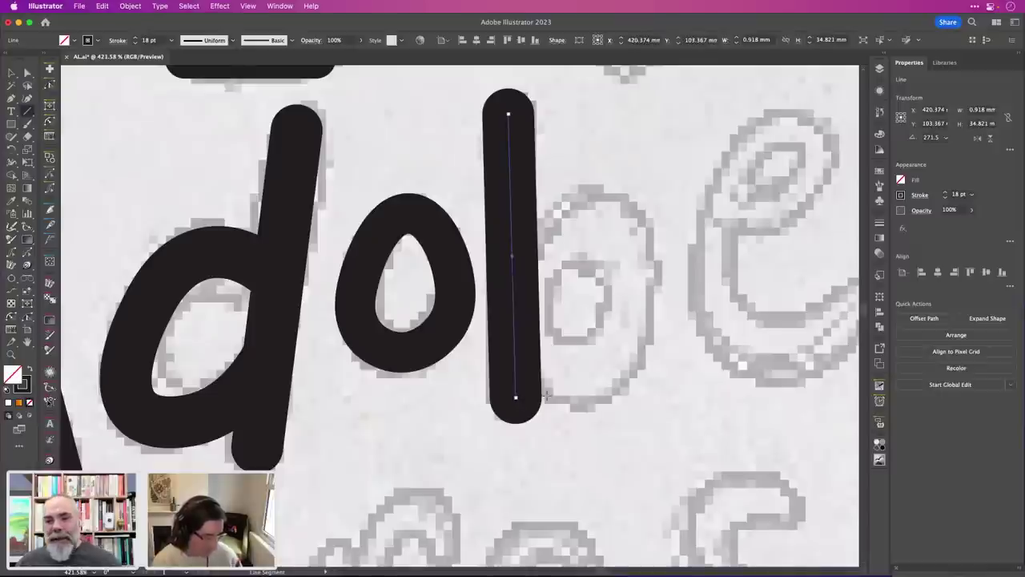
Set the stem's stroke weight to 16 pt, then select the d's bowl stroke.
click(136, 44)
click(136, 44)
click(136, 44)
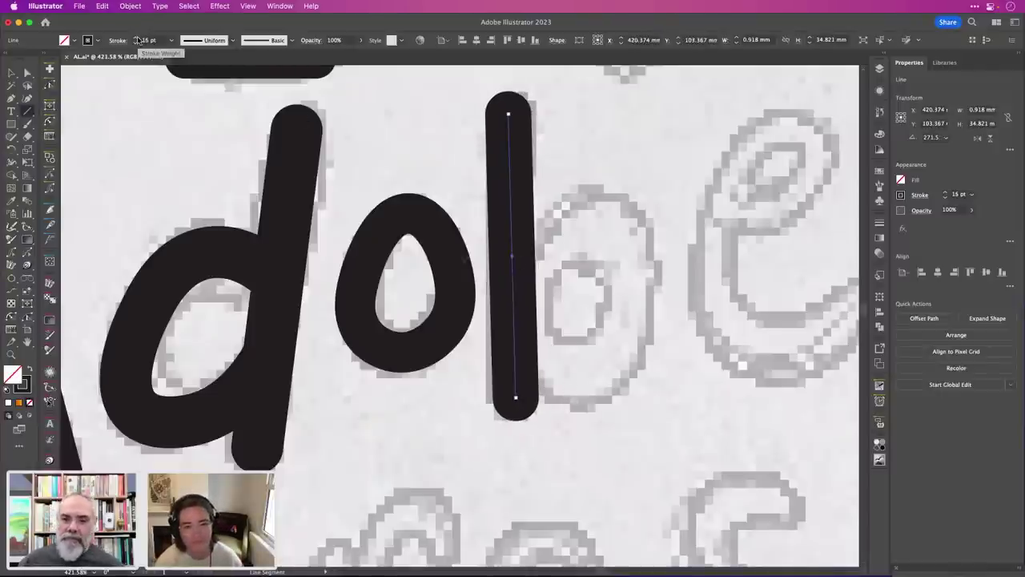
click(137, 39)
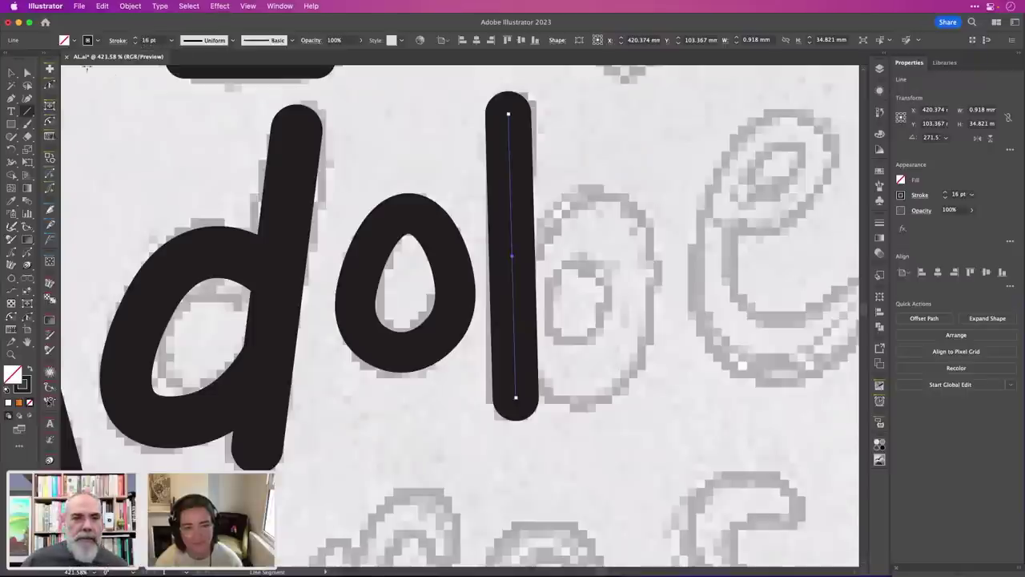
click(11, 73)
click(213, 256)
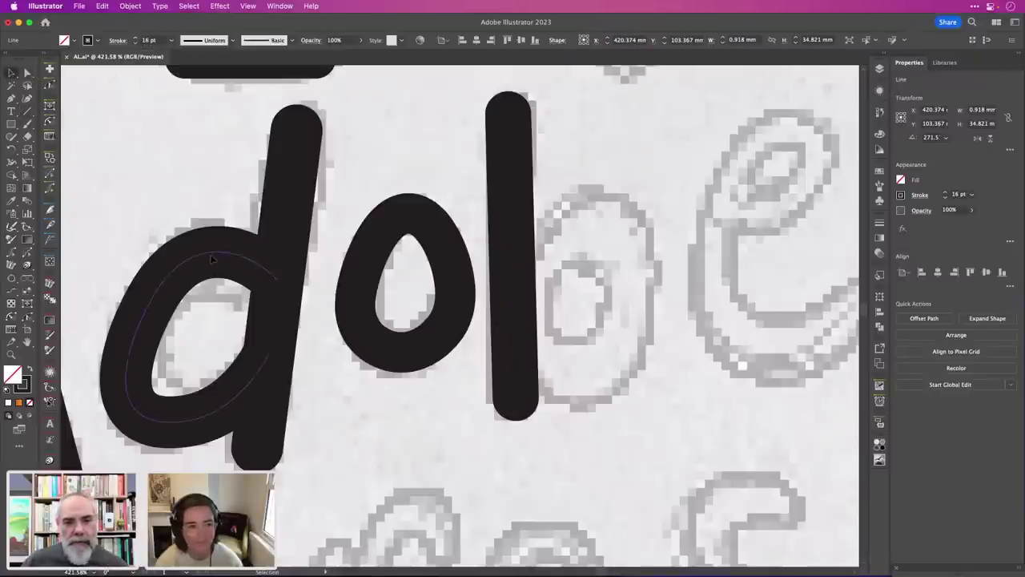
Give the d's bowl a magenta stroke swatch, then deselect everything.
click(98, 41)
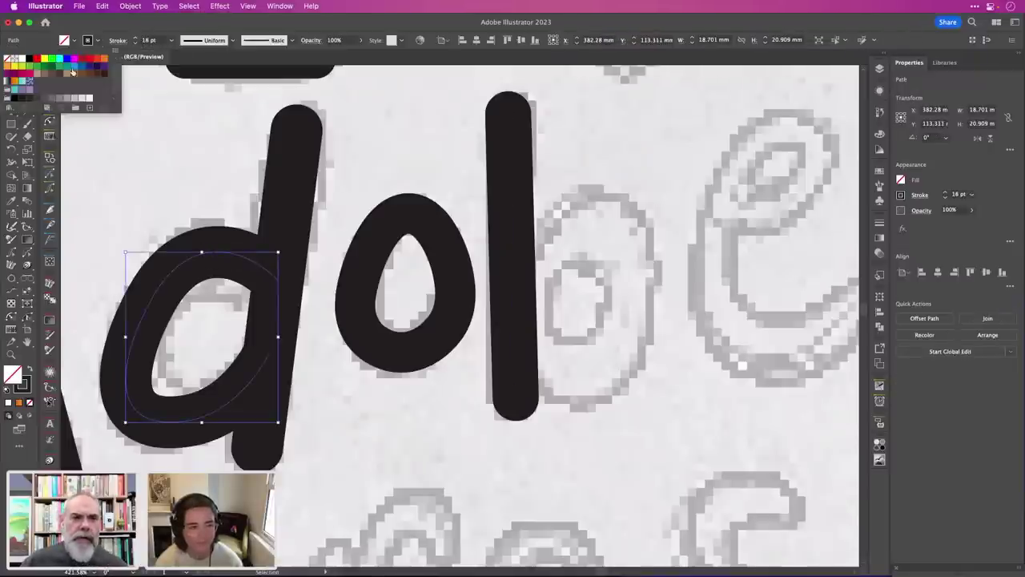
click(33, 76)
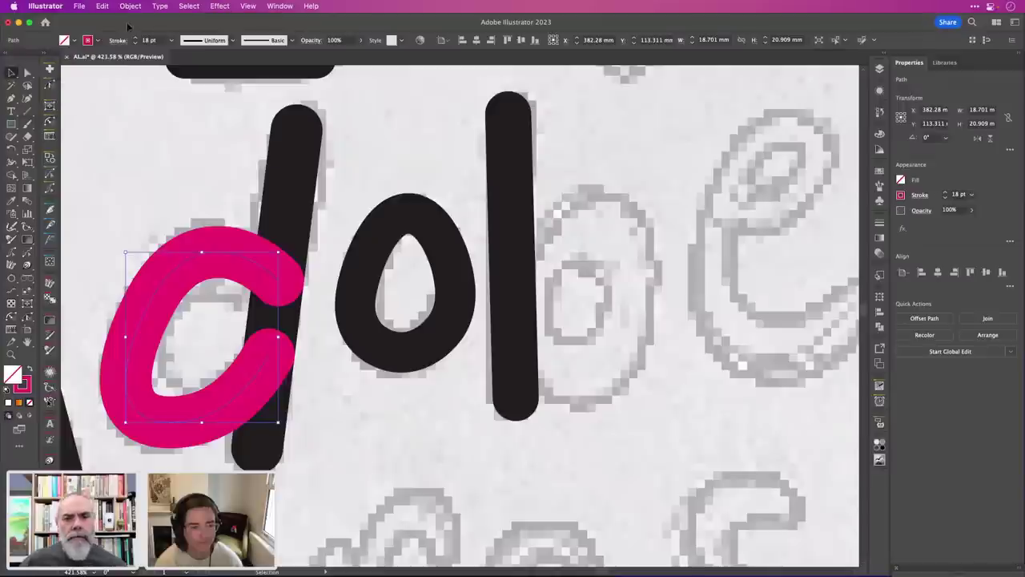
click(417, 121)
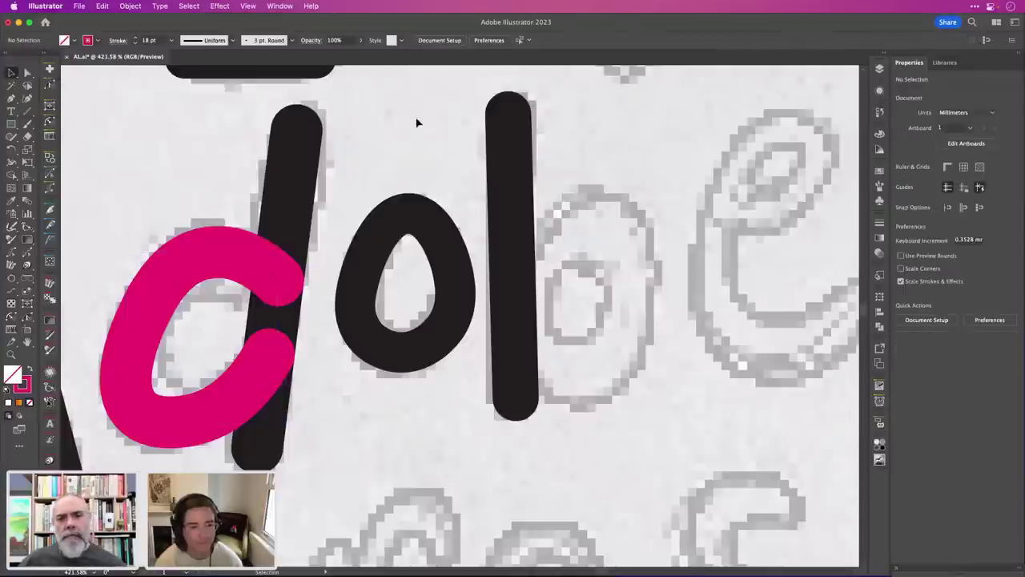
click(513, 212)
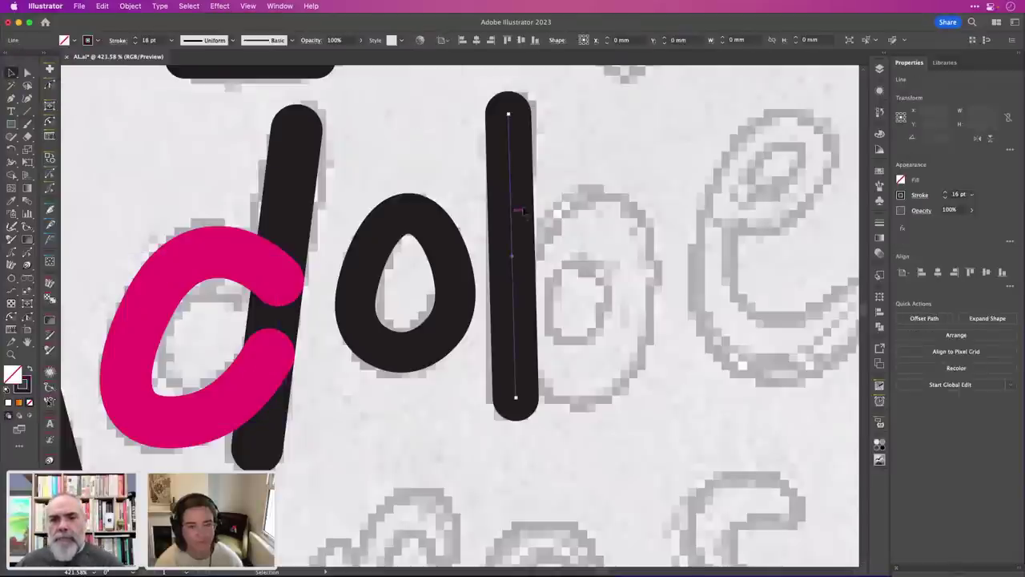
click(601, 186)
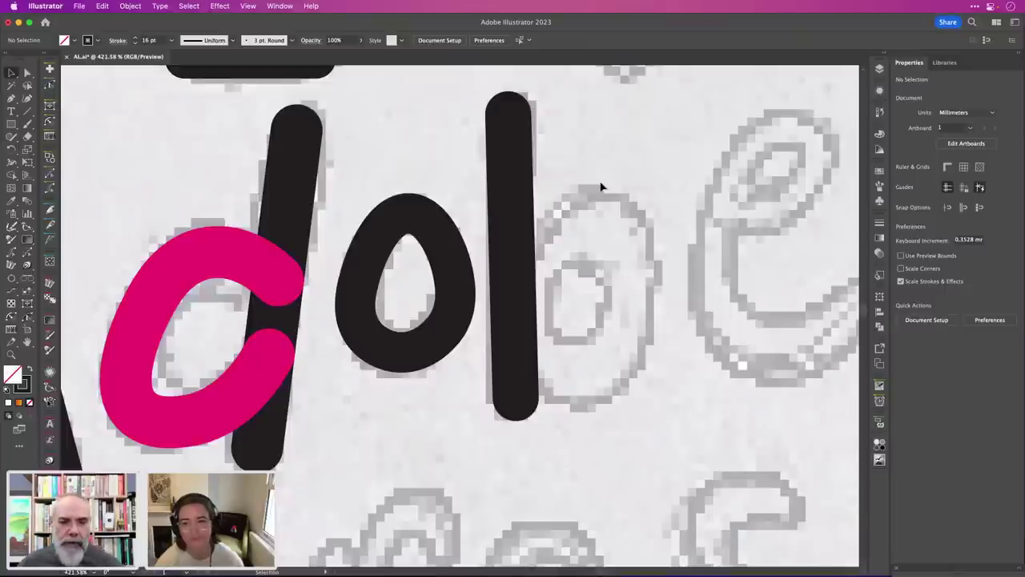
scroll(593, 280, right, 2)
scroll(593, 280, down, 1)
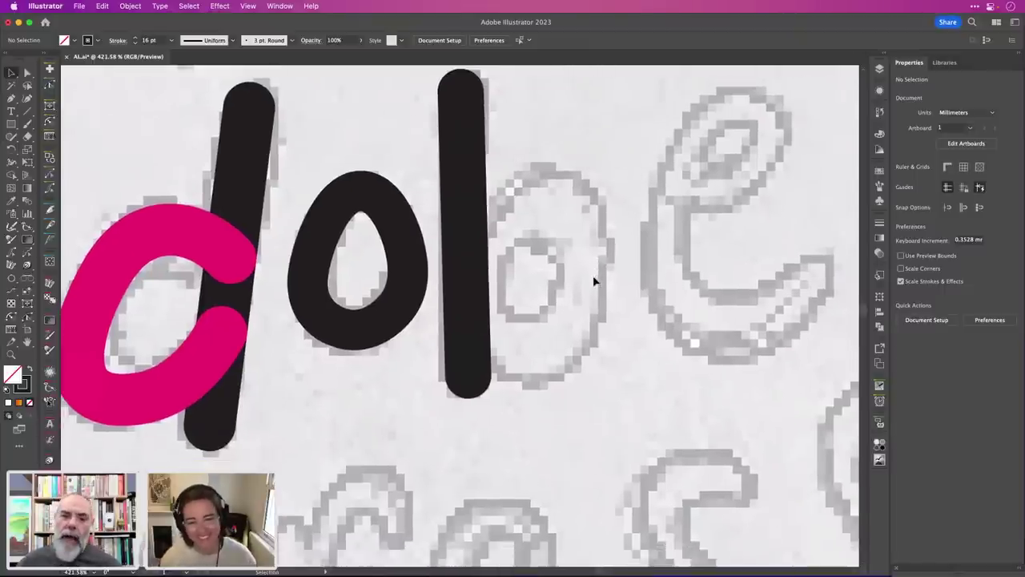
Continue the stem path with Curvature points around the b's bowl, closing it near the stem.
key(shift+grave)
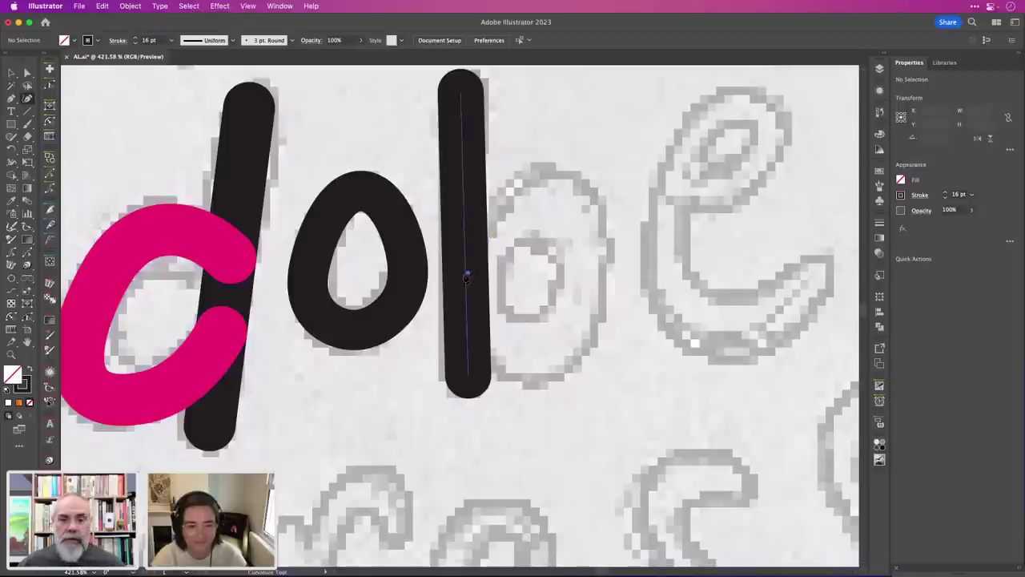
click(466, 276)
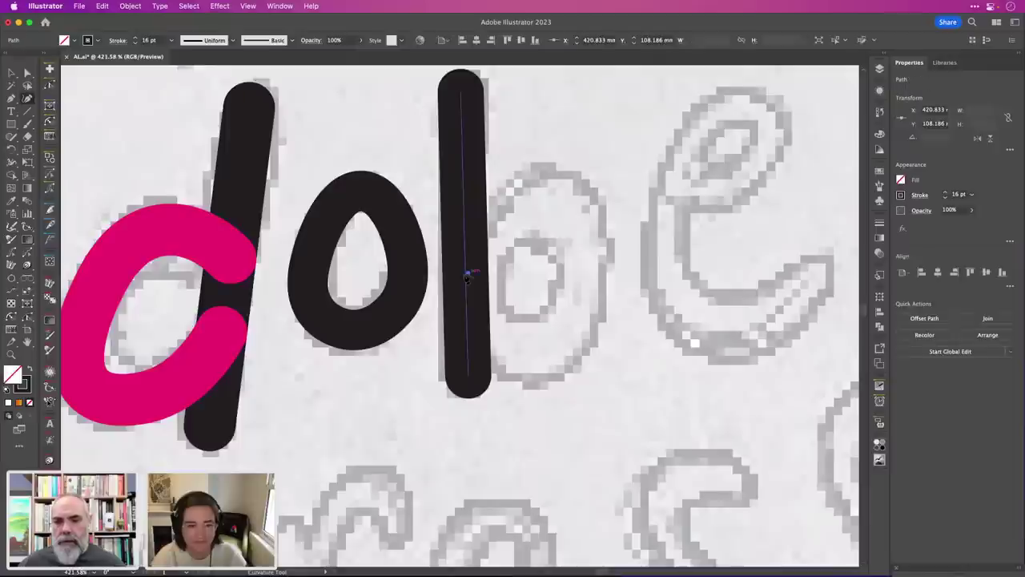
click(538, 205)
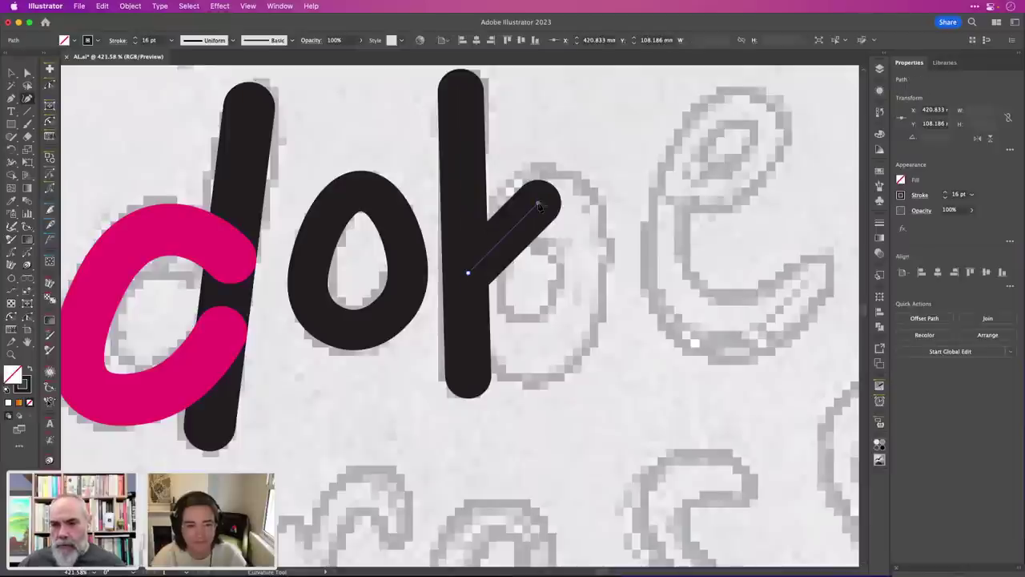
click(580, 257)
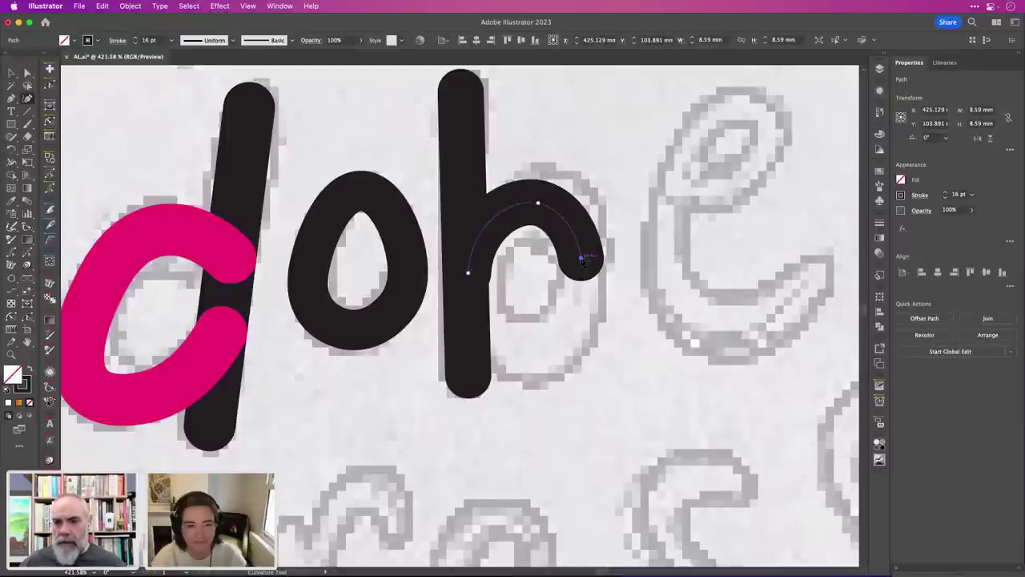
click(576, 323)
click(537, 352)
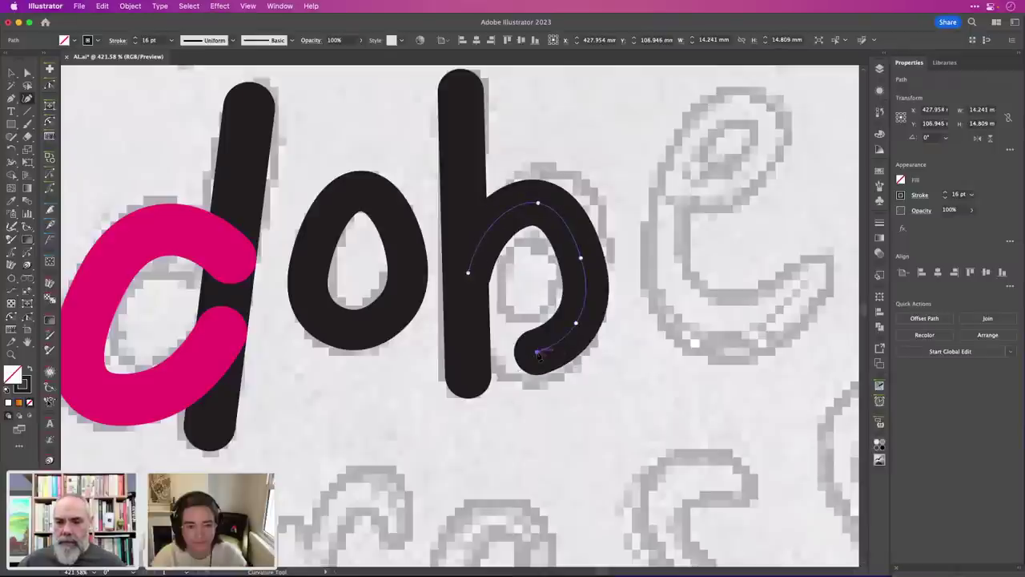
click(469, 324)
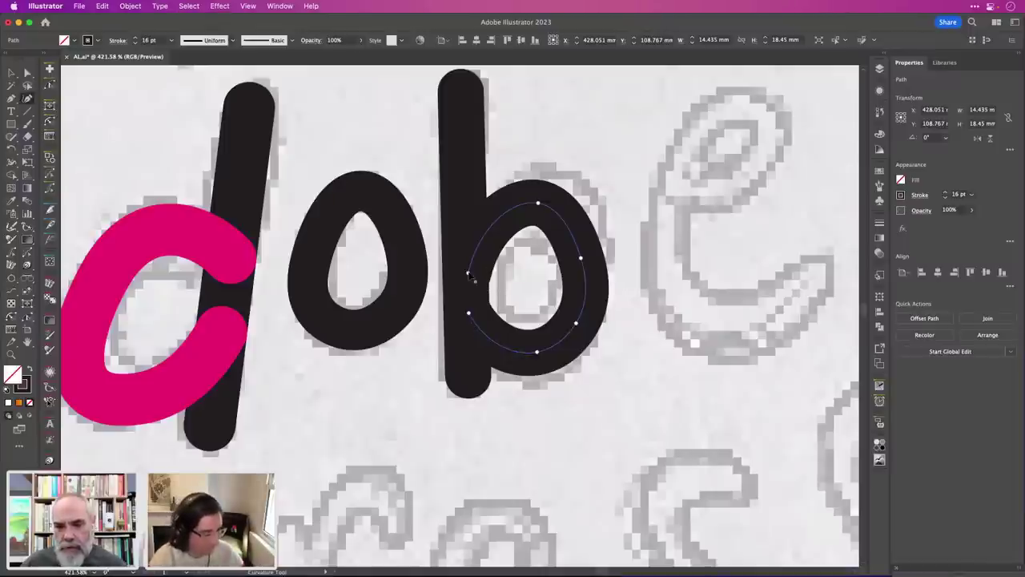
Refine the bowl's curve by moving its anchors and adding an extra point.
drag(469, 273, 466, 292)
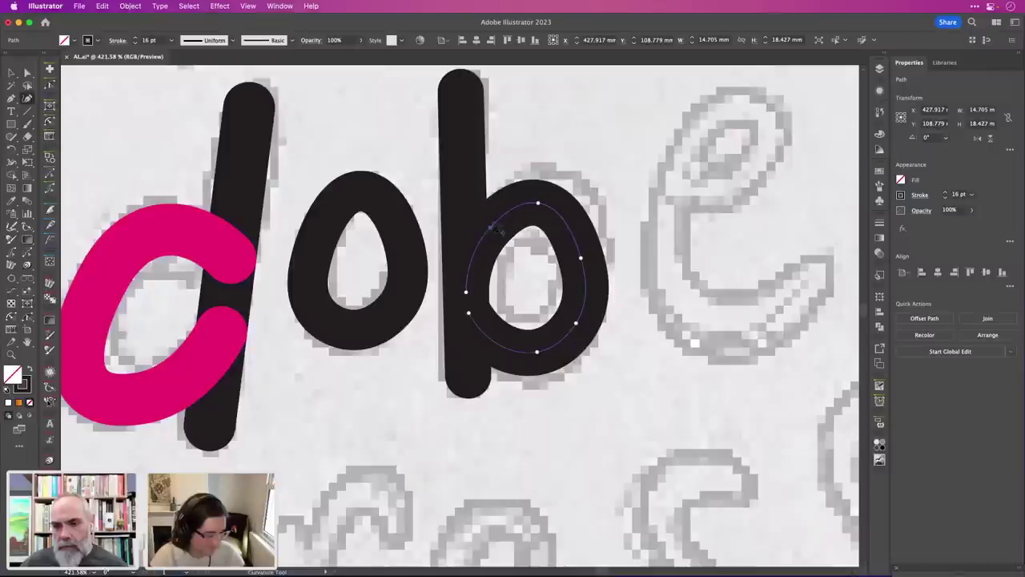
click(493, 220)
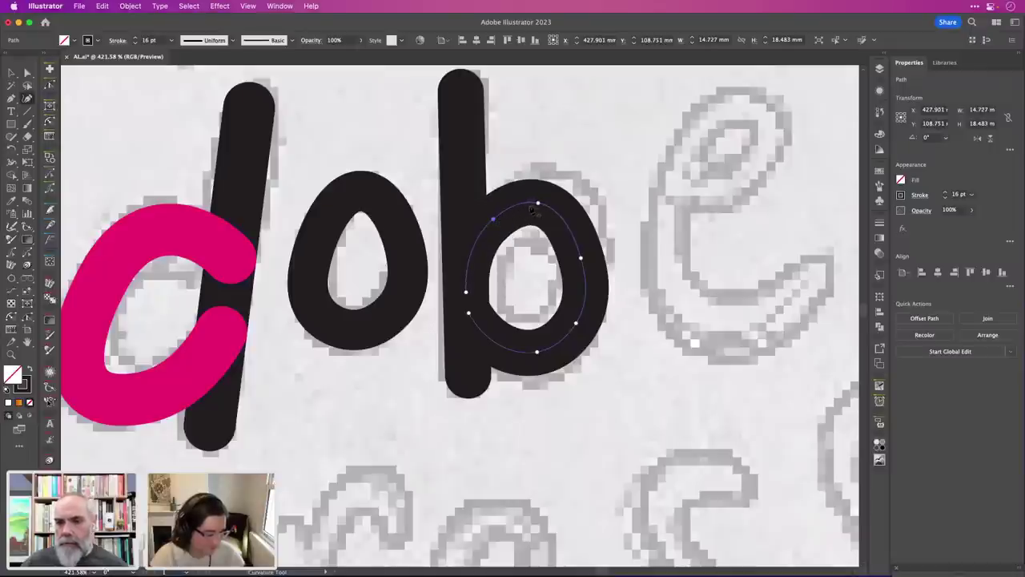
drag(538, 204, 551, 201)
drag(582, 260, 589, 258)
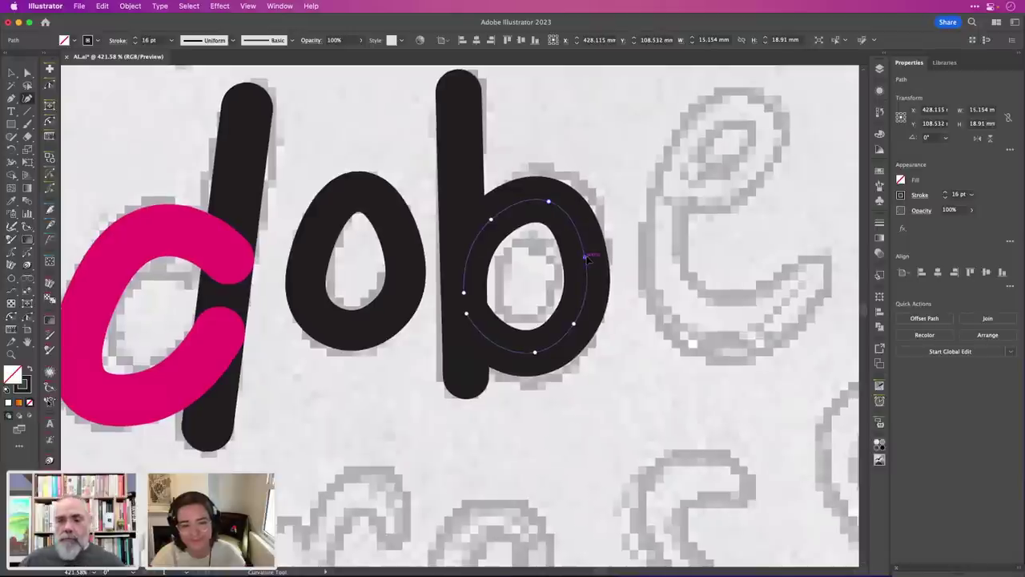
Start the e stroke across its middle, curling up into the top loop, at 14 pt.
scroll(587, 260, right, 3)
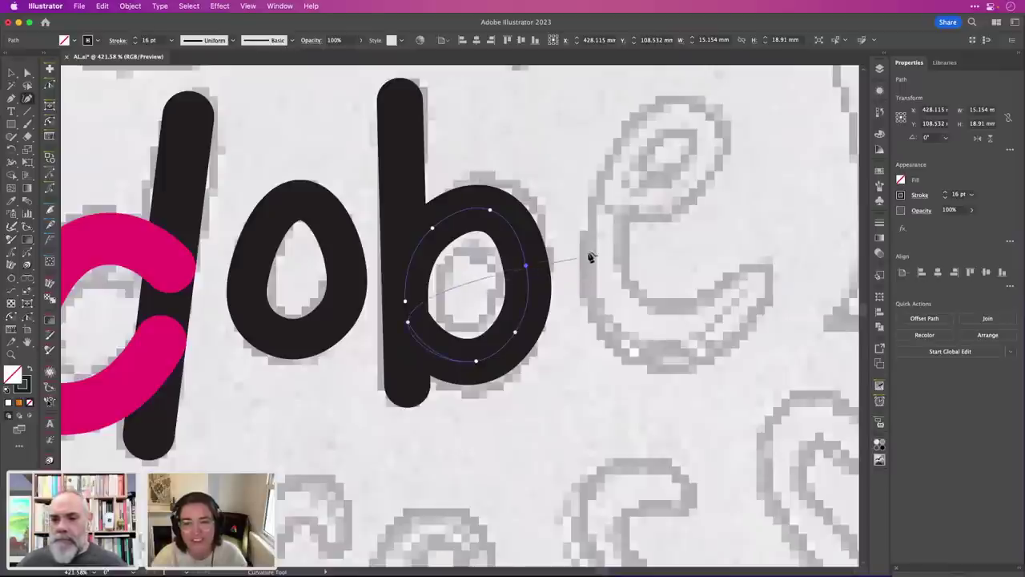
click(616, 196)
click(659, 203)
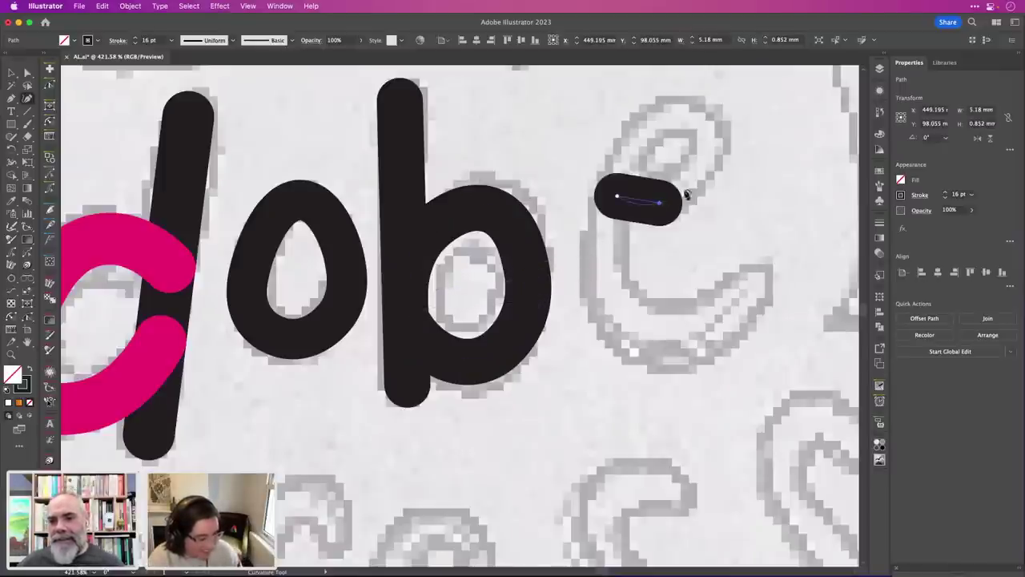
click(706, 166)
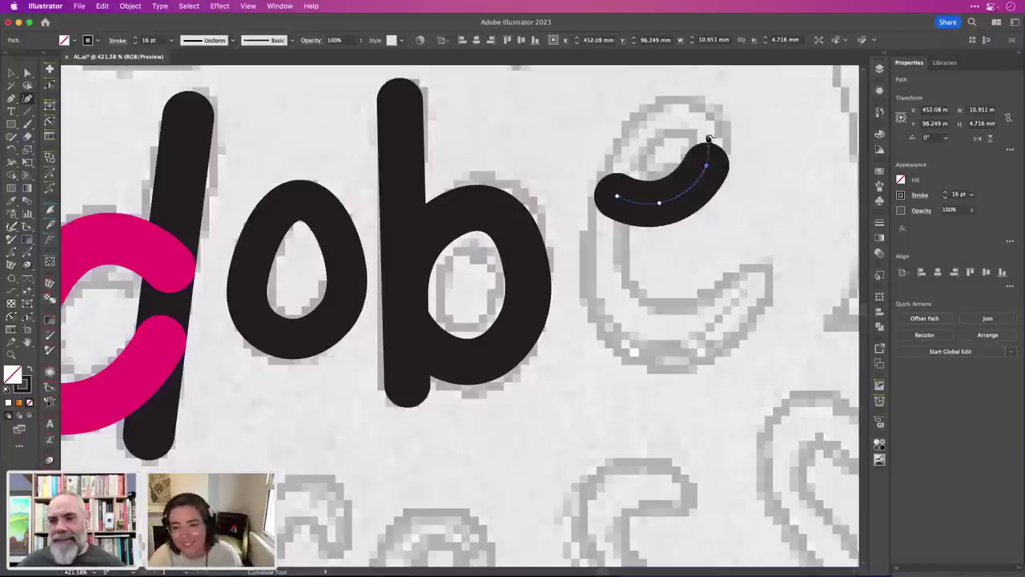
click(701, 126)
click(665, 119)
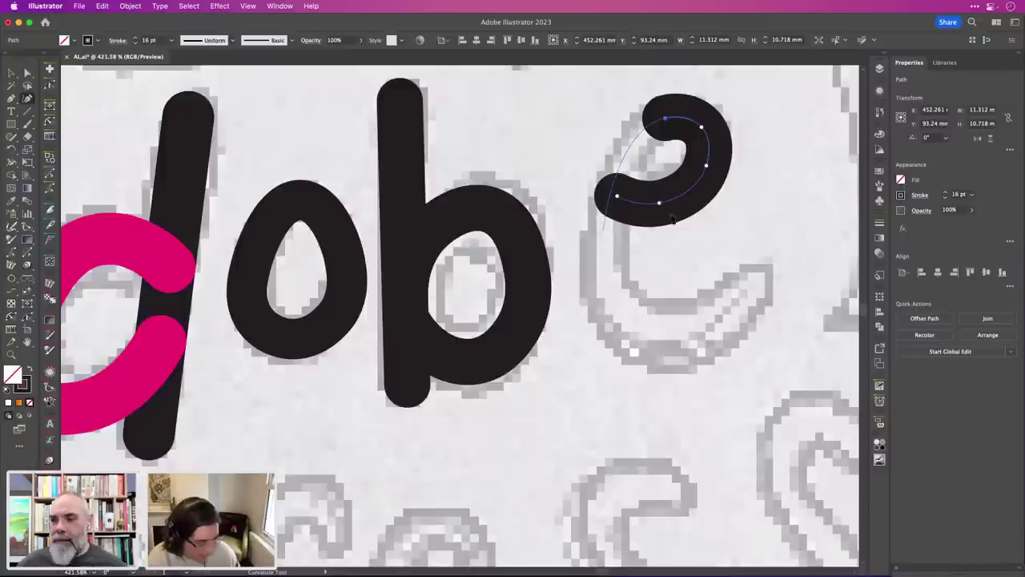
click(946, 198)
click(945, 198)
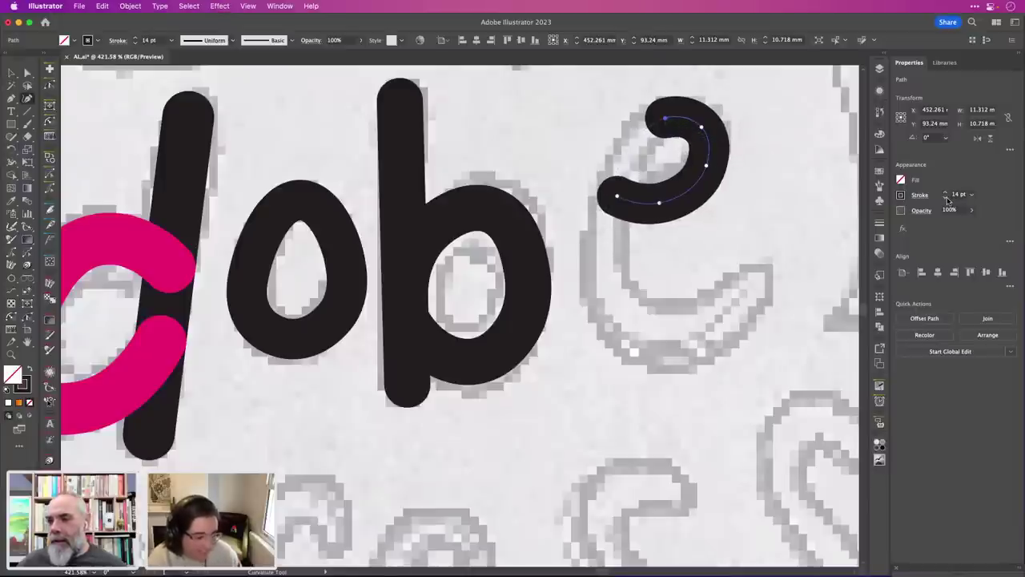
Carry the e down its left side and along the bottom into a rising tail.
click(610, 229)
click(608, 292)
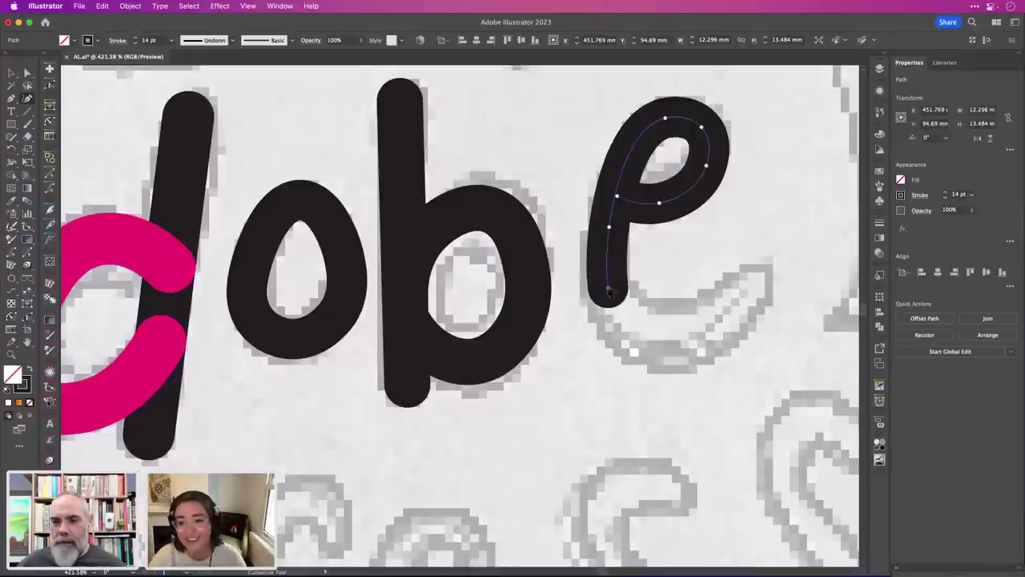
click(638, 325)
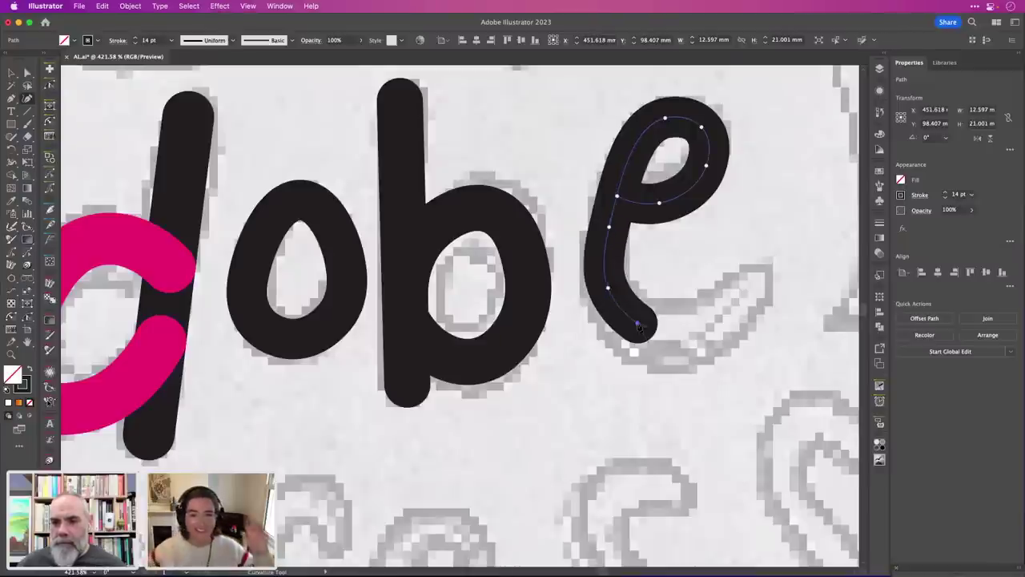
click(693, 335)
click(757, 286)
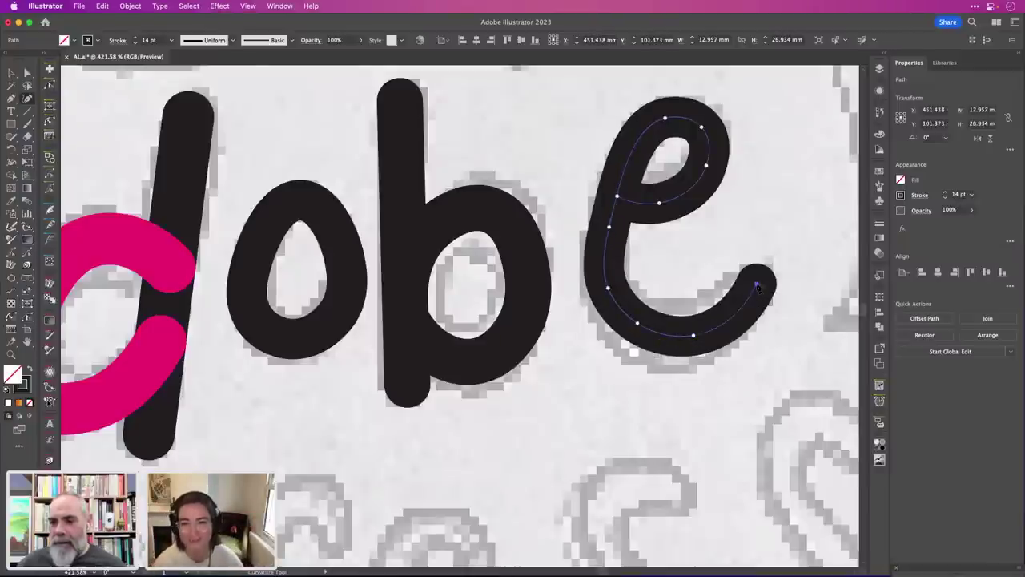
click(759, 286)
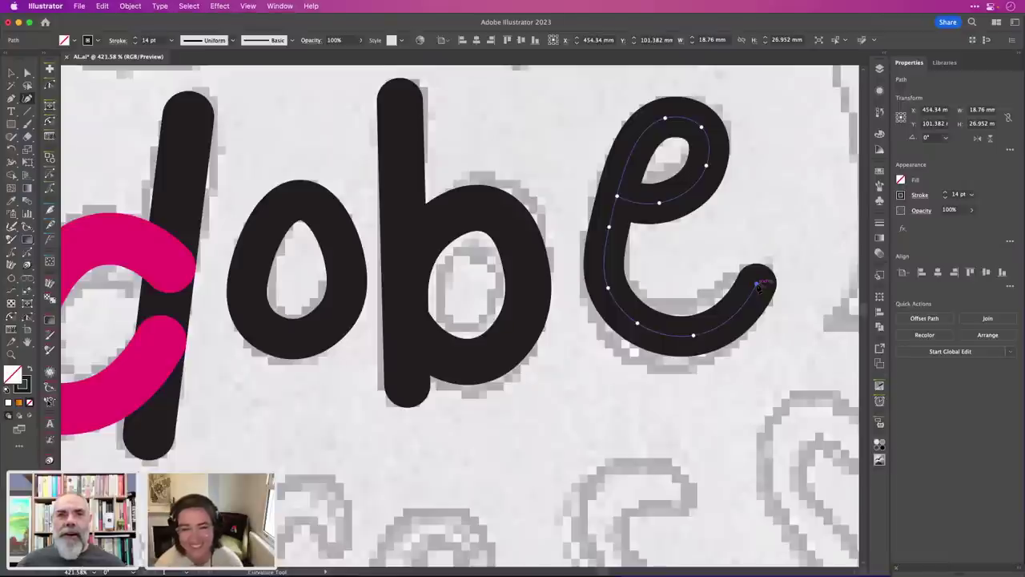
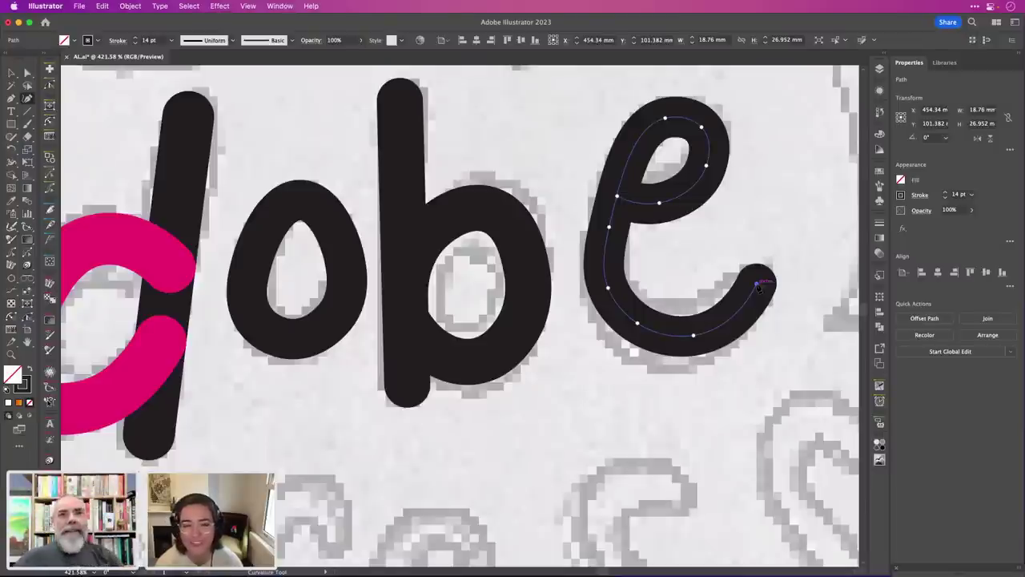
Add a point on the 'e' of Adobe and drag its top and left curves to follow the sketch.
click(603, 245)
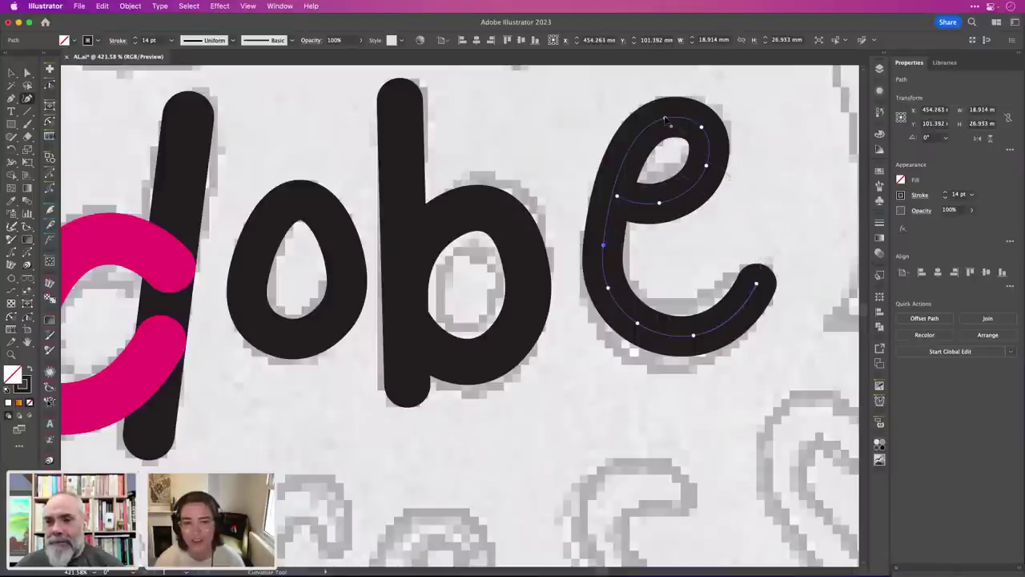
drag(664, 119, 651, 125)
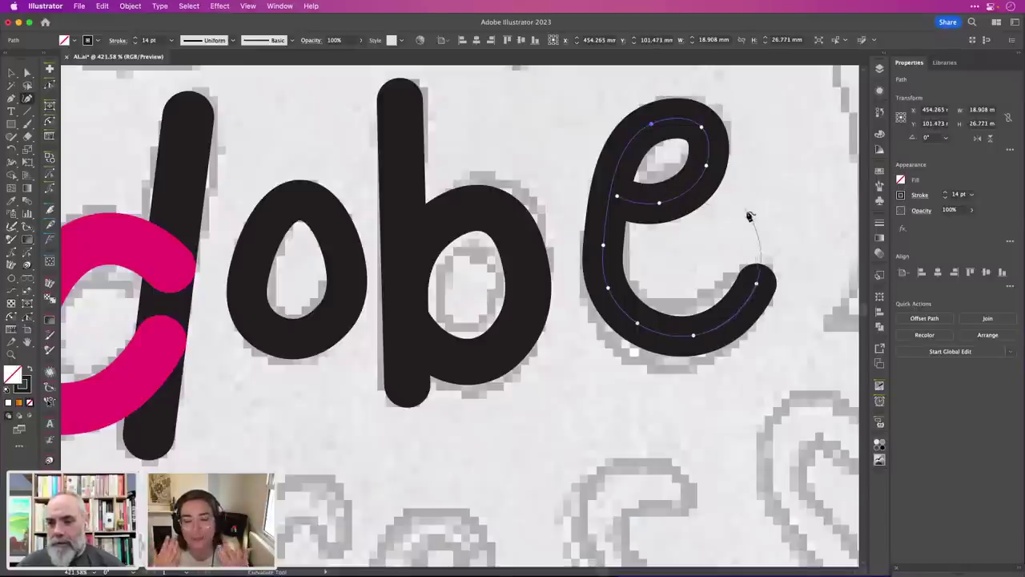
scroll(751, 224, down, 5)
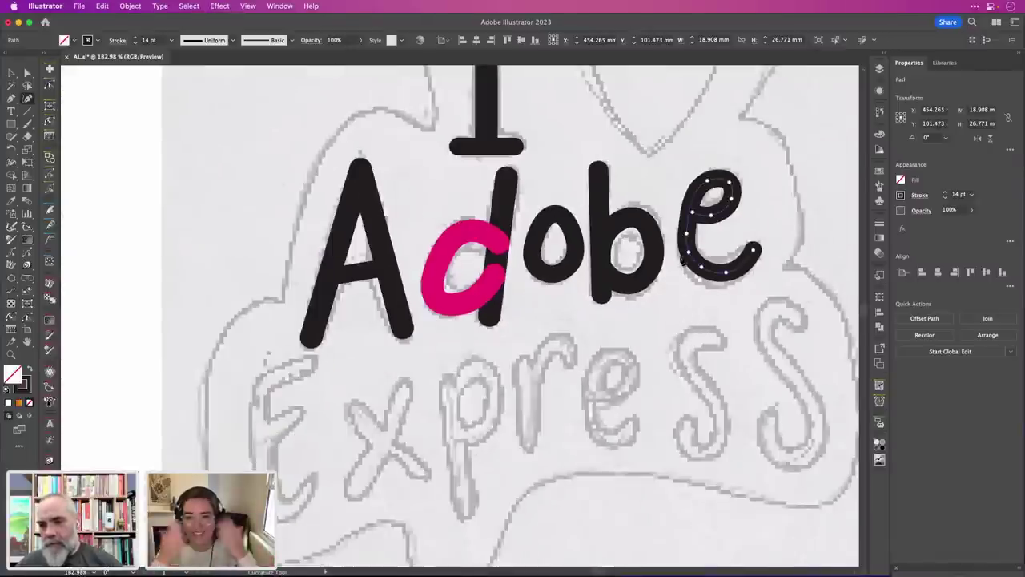
scroll(695, 239, up, 6)
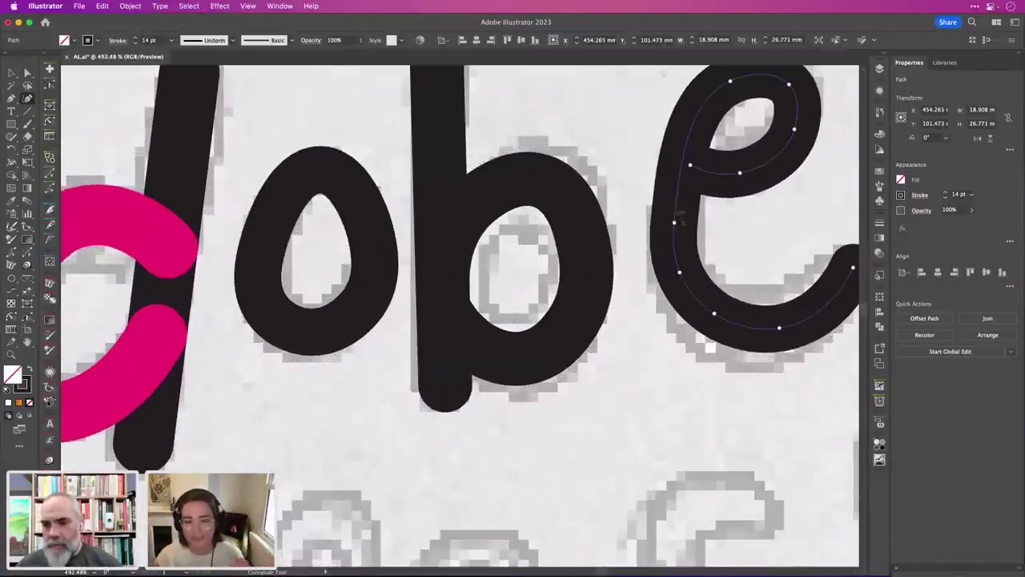
drag(674, 222, 676, 201)
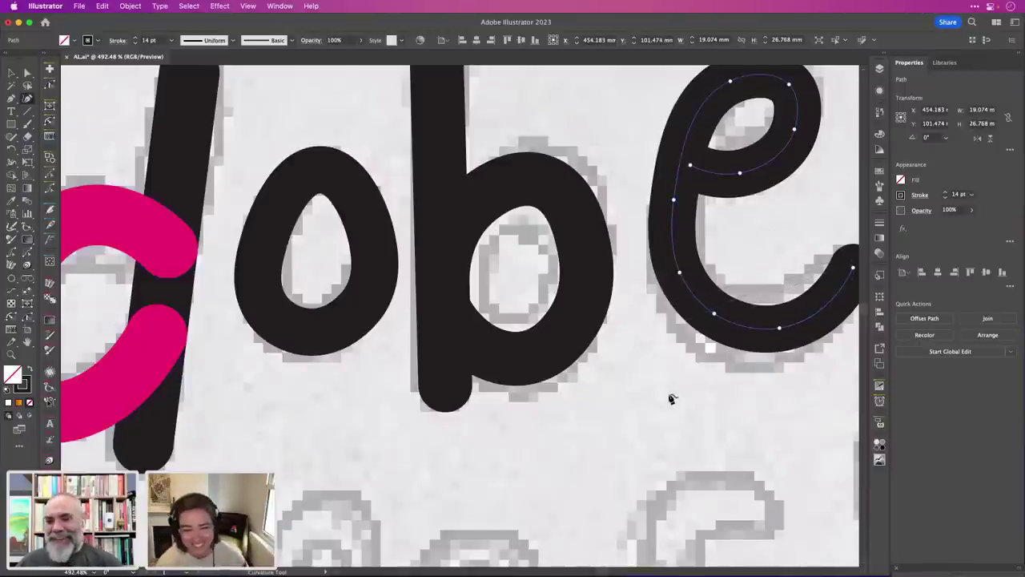
scroll(671, 399, left, 2)
scroll(671, 398, down, 5)
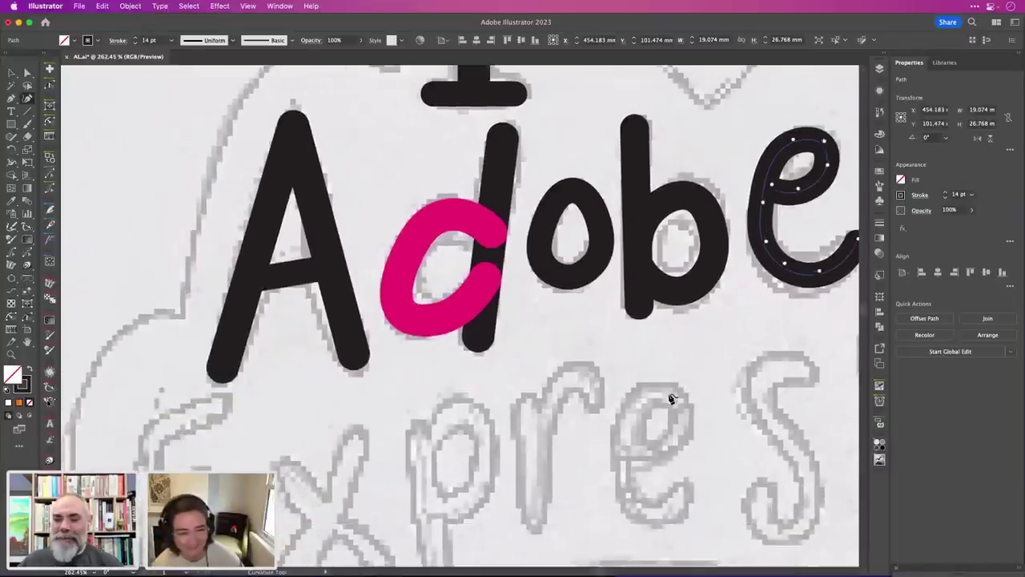
scroll(669, 399, left, 3)
scroll(670, 398, down, 3)
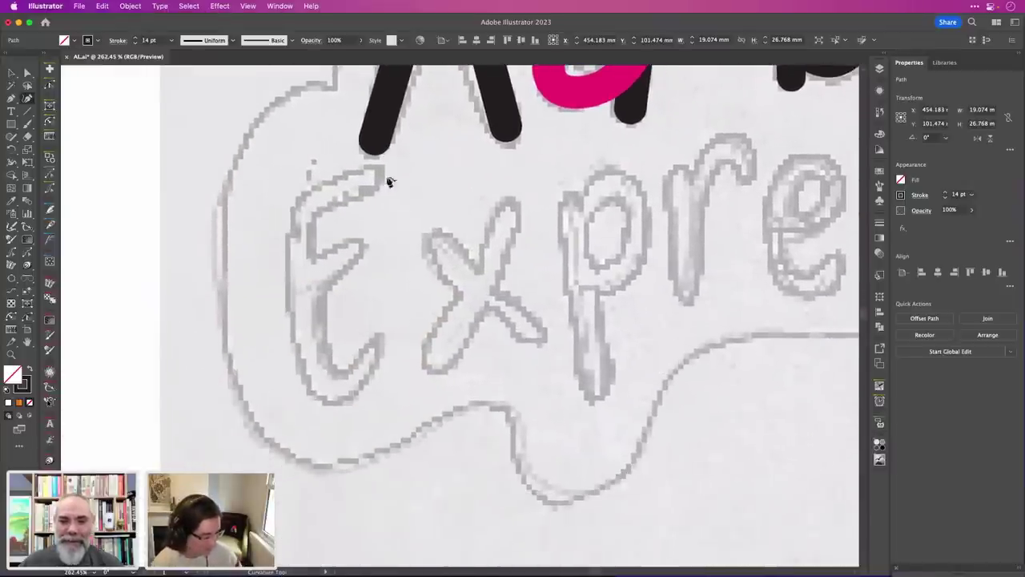
Trace the Express 'E' with Curvature points across its top, down the stem and around the hooked bottom.
click(374, 175)
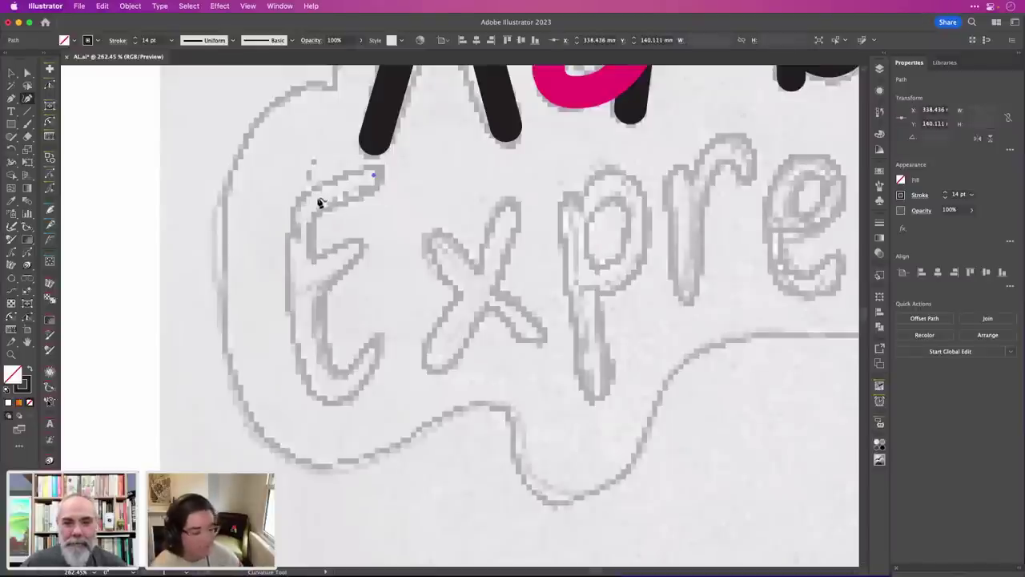
click(318, 198)
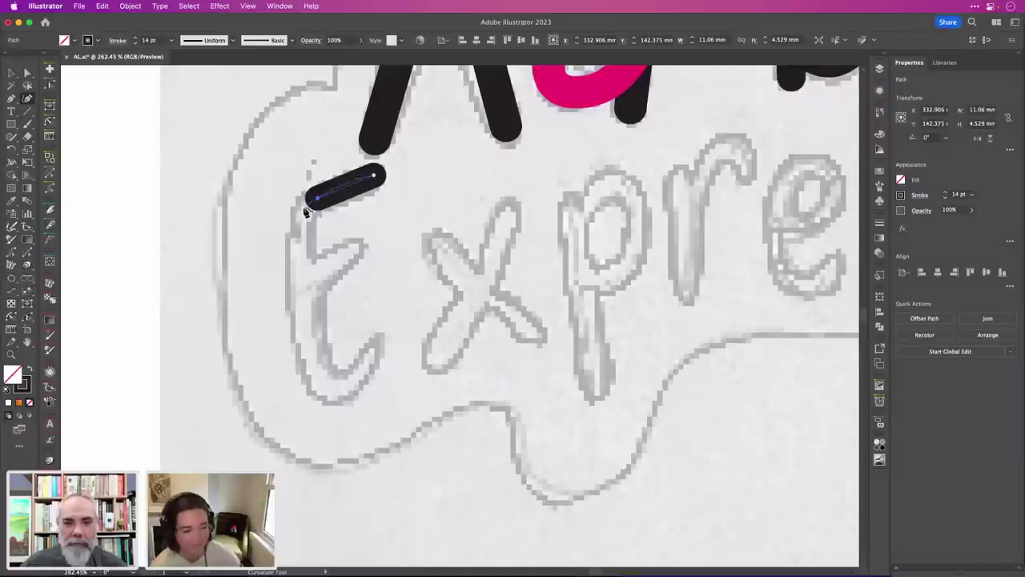
click(304, 208)
click(298, 227)
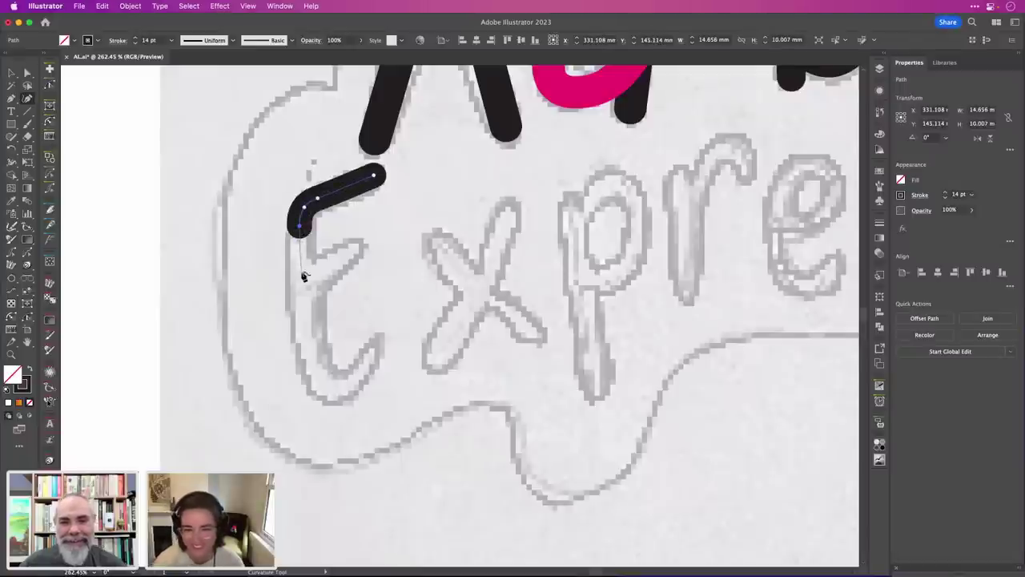
click(307, 350)
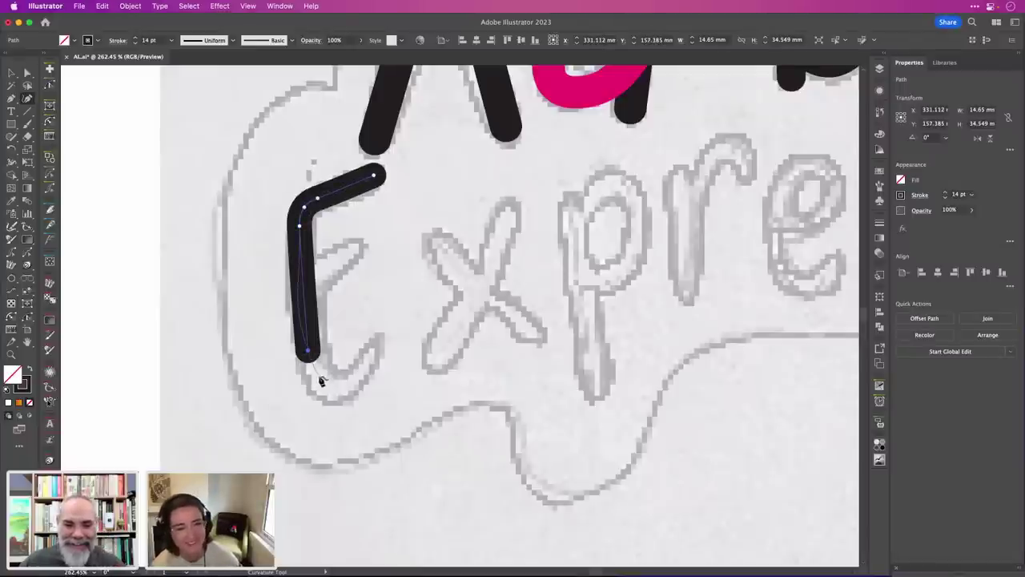
click(319, 377)
click(340, 387)
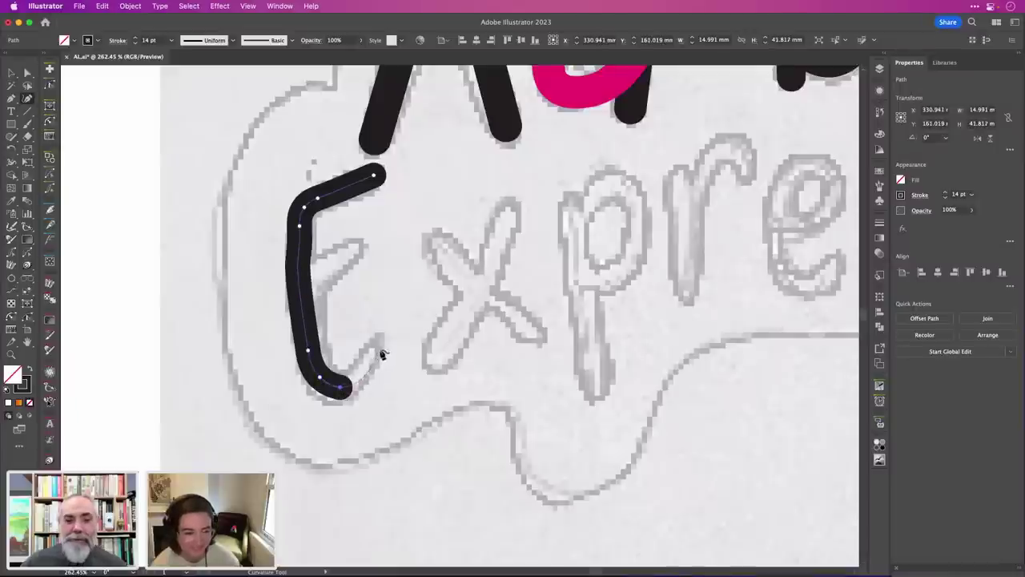
click(382, 344)
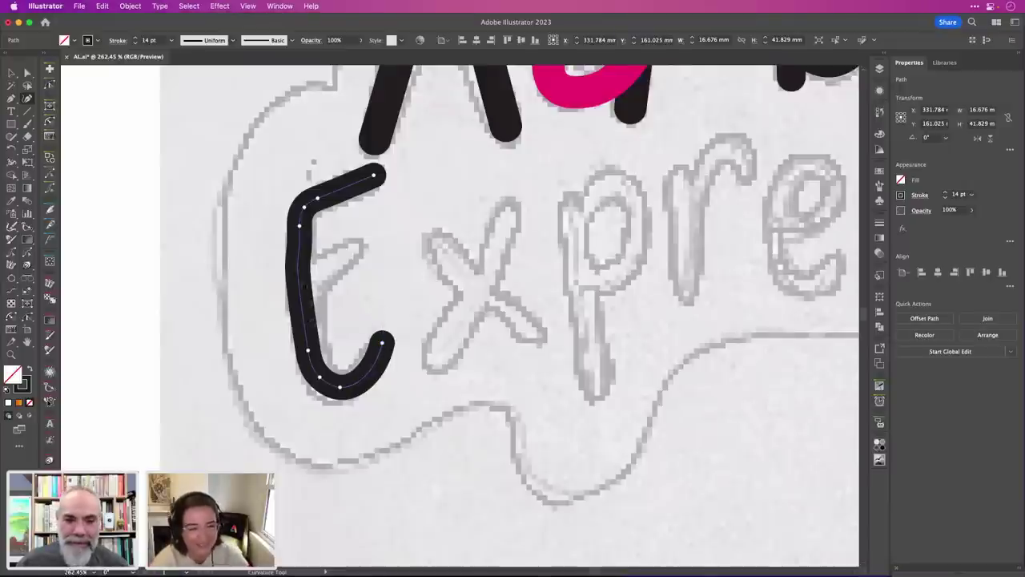
Add points on the E's left and top strokes and drag anchors to fit the sketch.
click(301, 270)
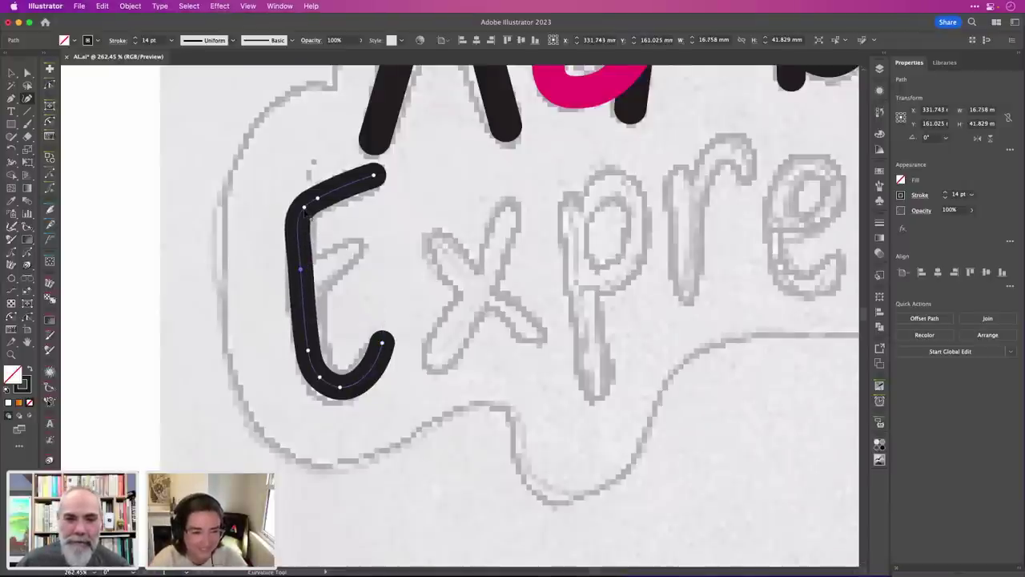
drag(305, 209, 297, 218)
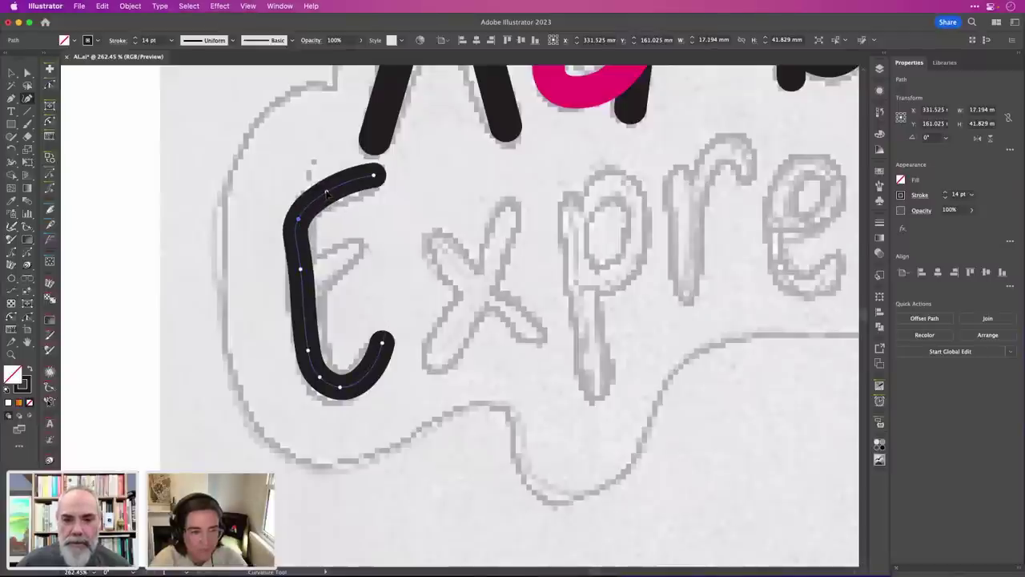
click(327, 192)
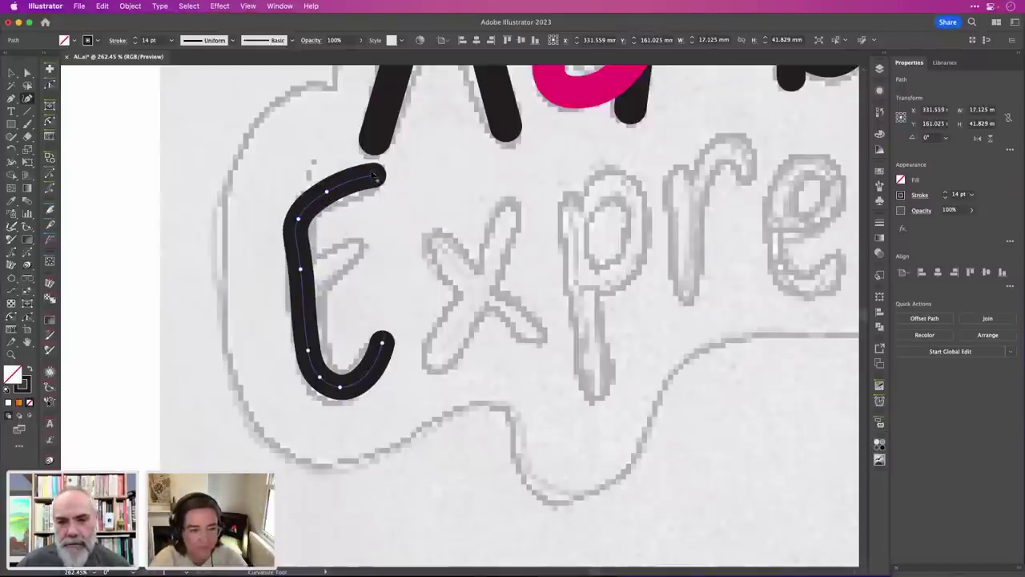
drag(373, 175, 337, 192)
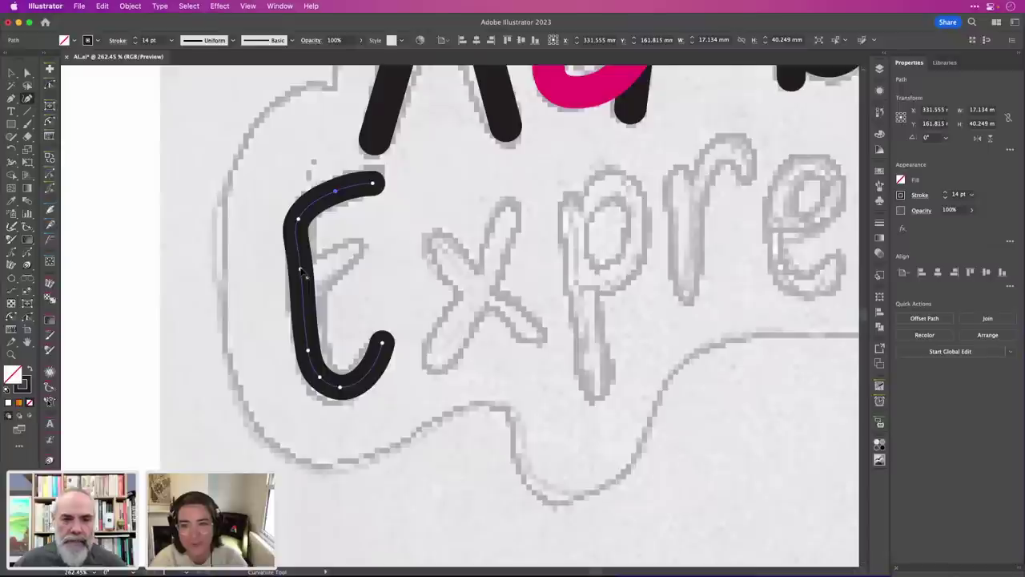
mouse_move(301, 269)
mouse_down()
mouse_move(312, 274)
mouse_move(303, 279)
mouse_up()
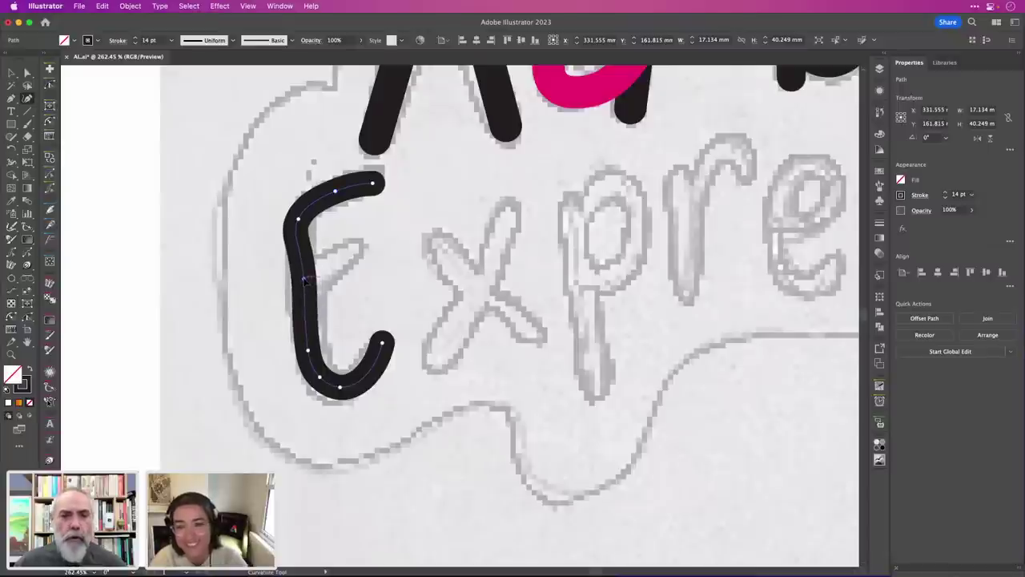
drag(307, 350, 306, 320)
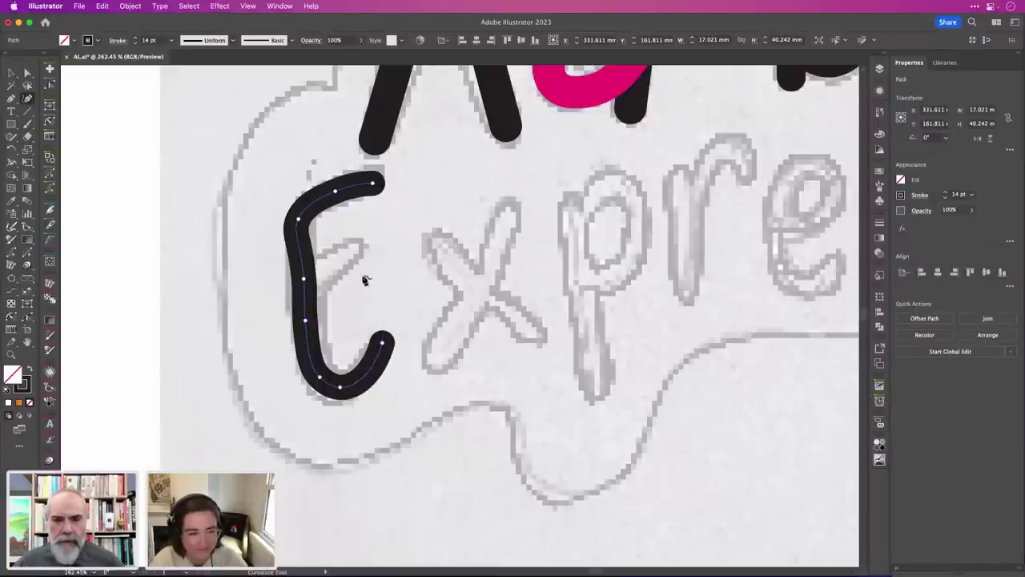
Draw a two-point middle bar for the E with its left end joined onto the curved stem.
click(353, 245)
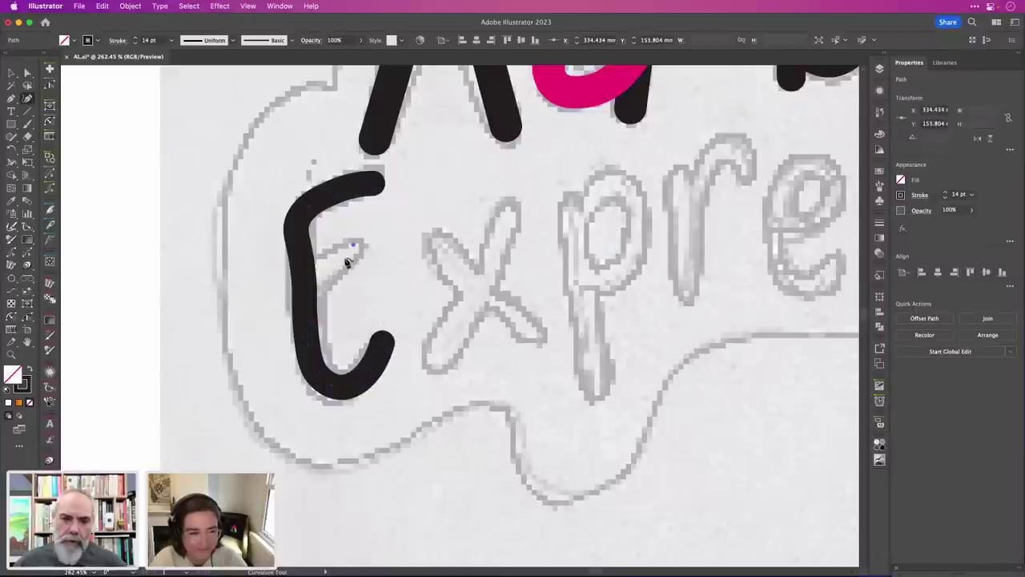
click(327, 272)
drag(328, 272, 303, 280)
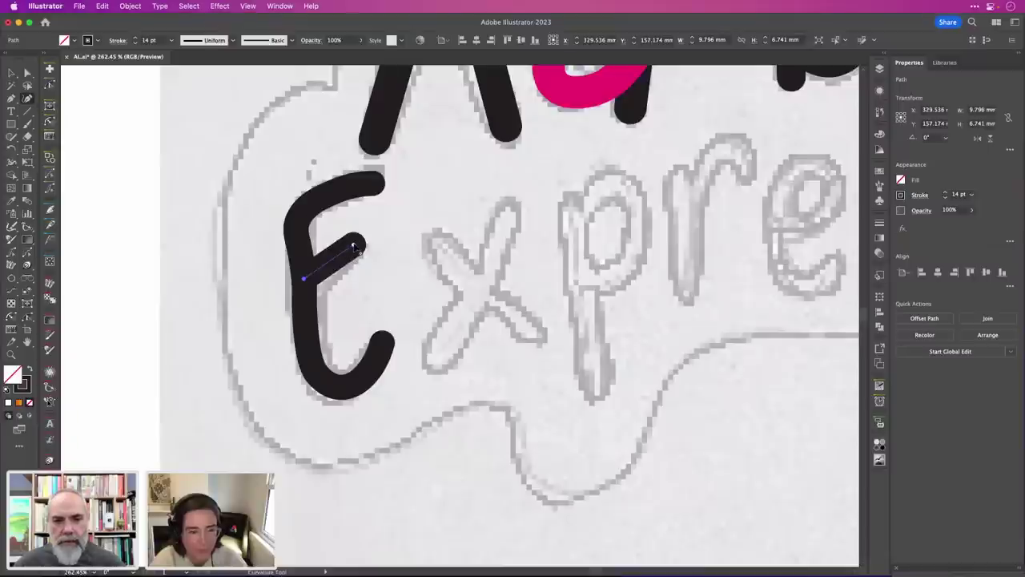
drag(357, 250, 355, 253)
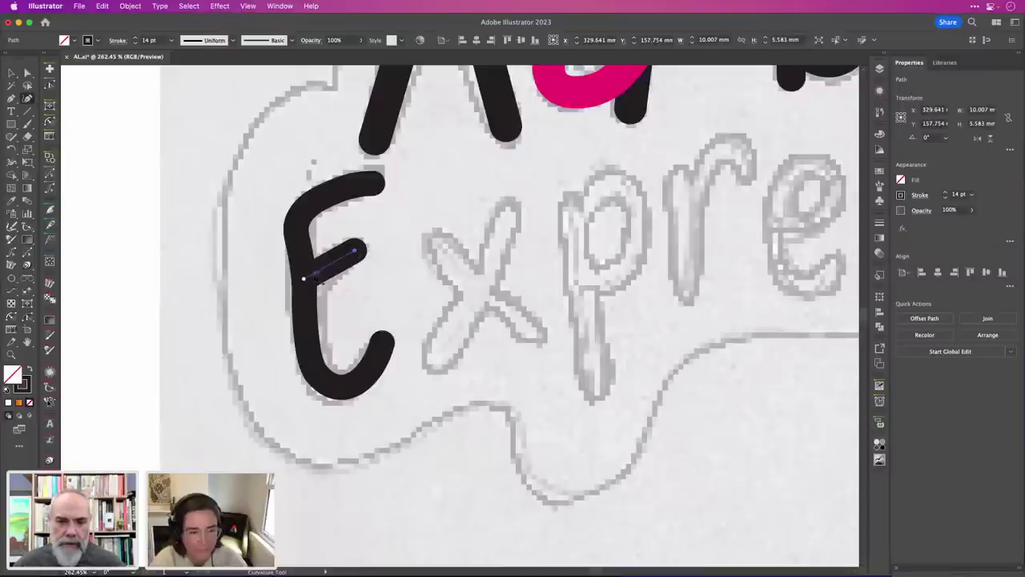
drag(303, 279, 309, 287)
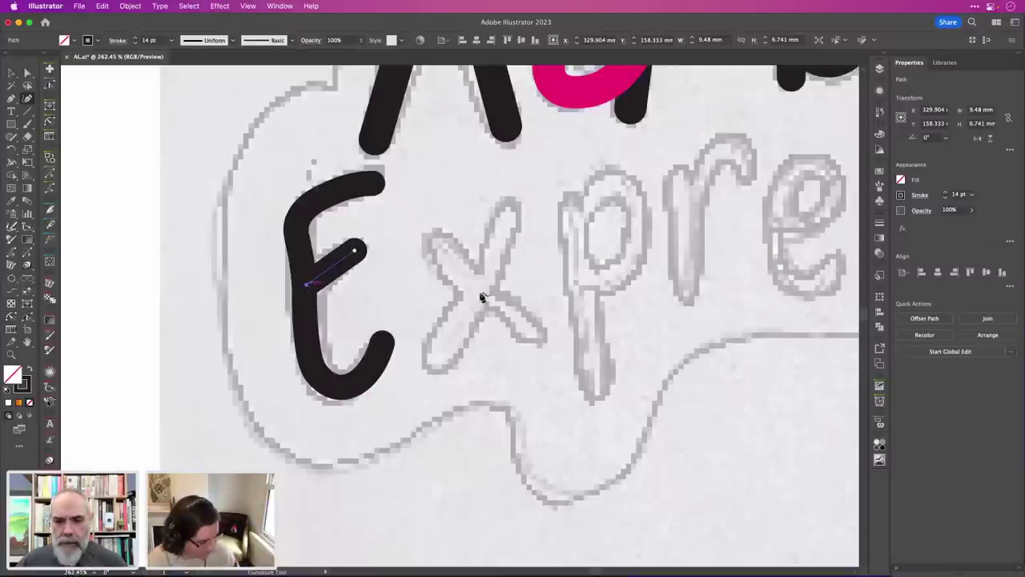
key(Escape)
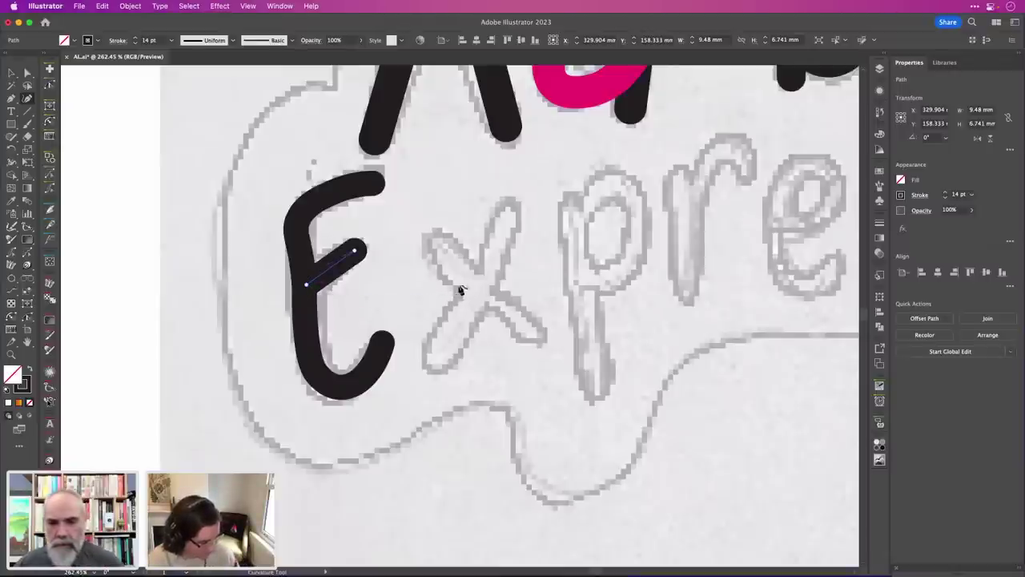
Draw the x's first diagonal and raise its stroke weight to 18 pt.
click(507, 221)
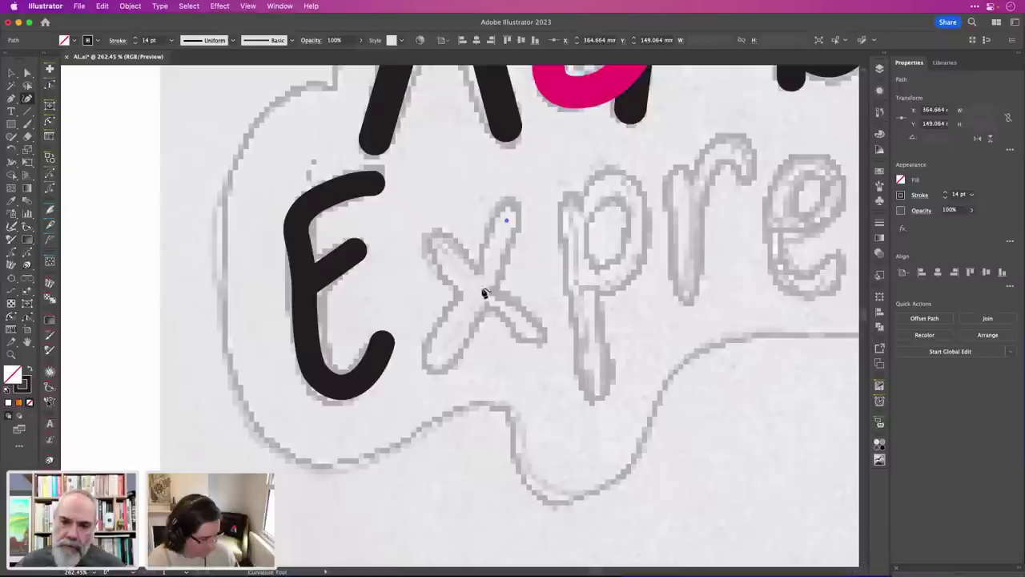
click(480, 290)
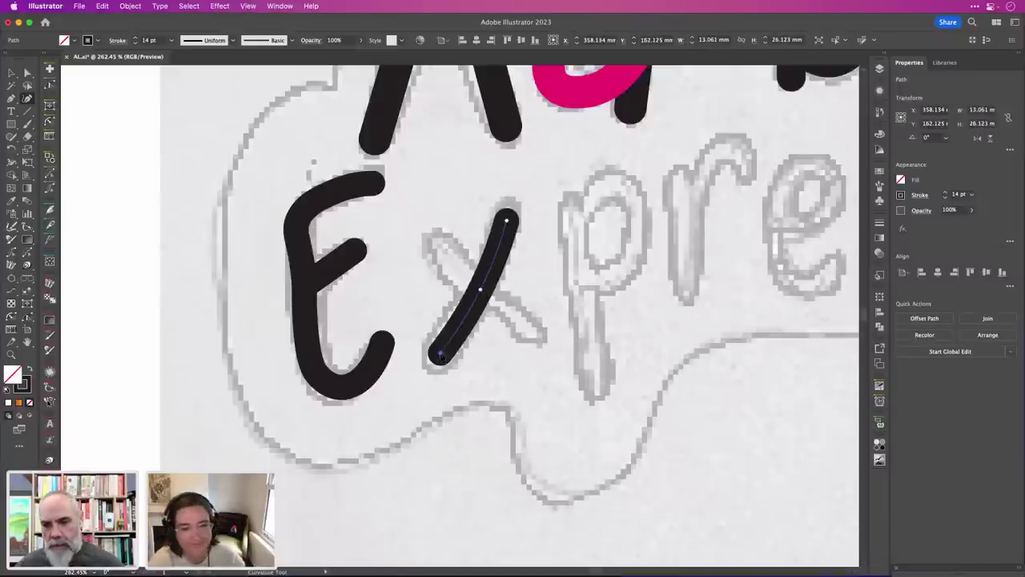
click(946, 193)
click(946, 193)
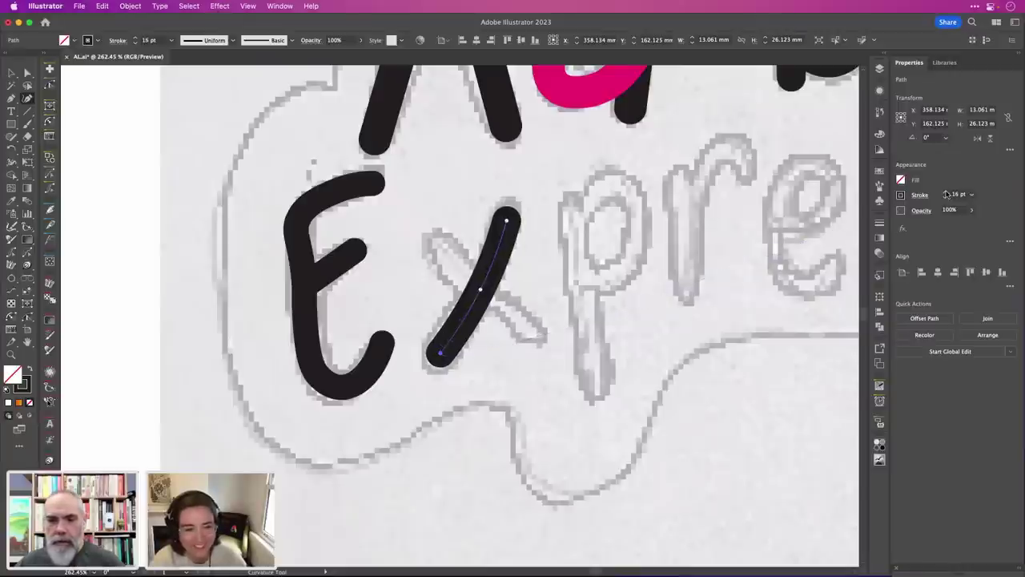
click(947, 193)
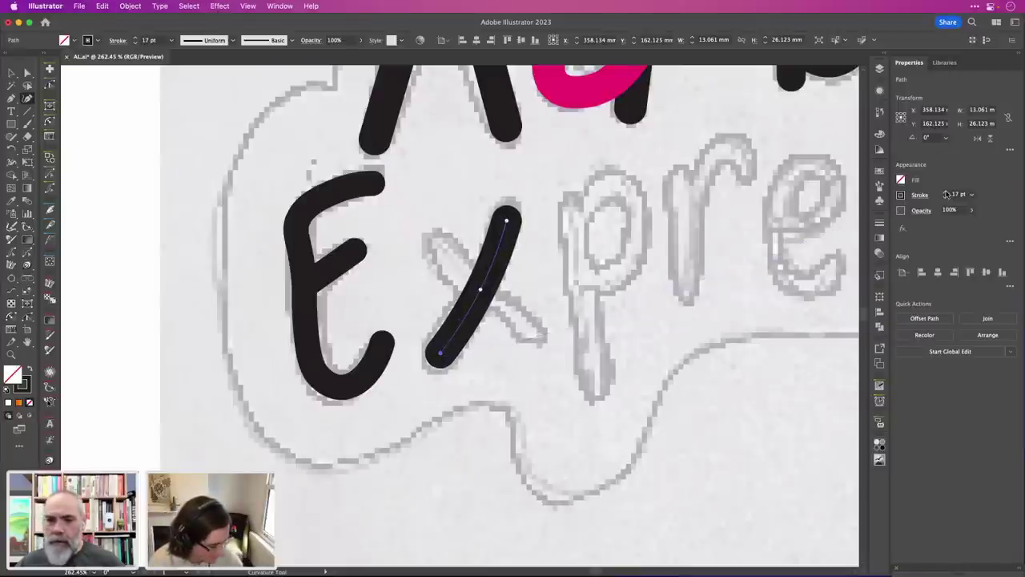
click(946, 194)
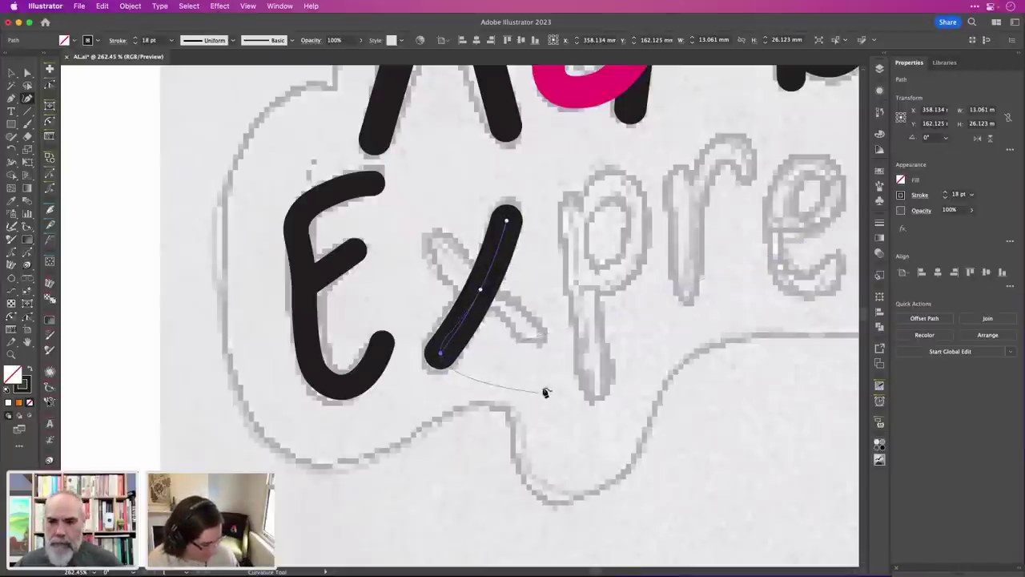
Draw the x's crossing second diagonal and set its stroke weight to 15 pt.
click(441, 248)
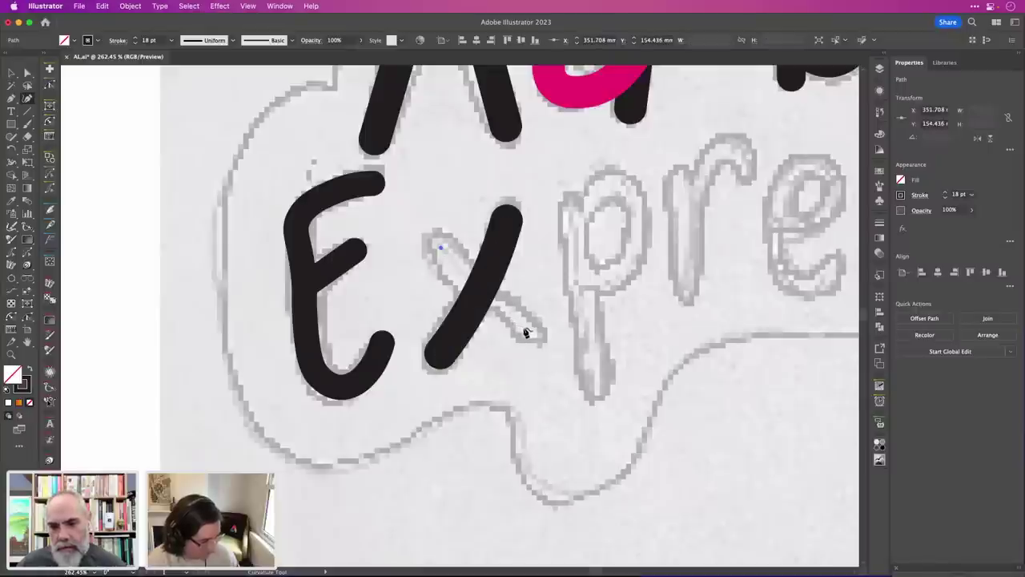
click(503, 310)
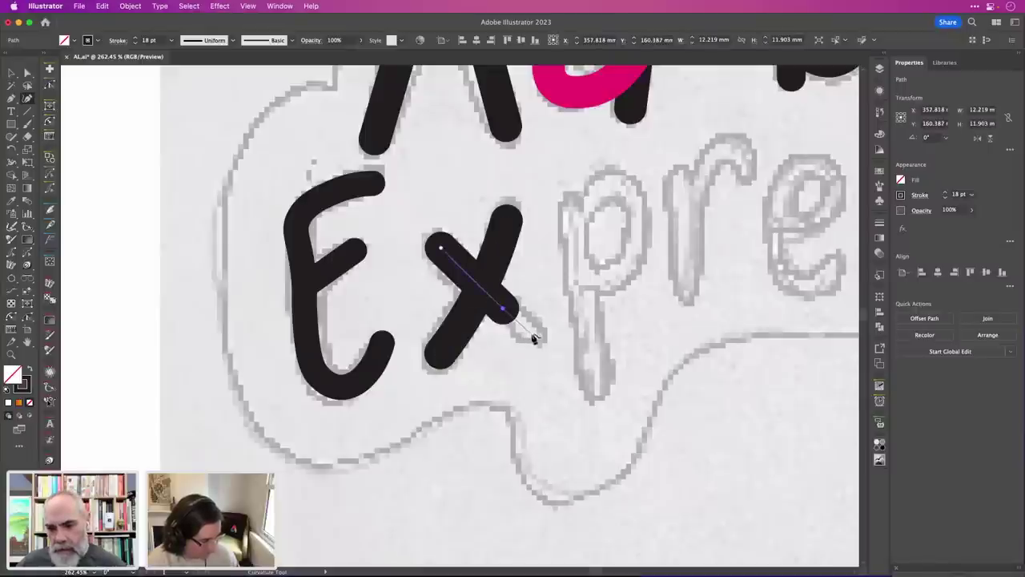
click(529, 329)
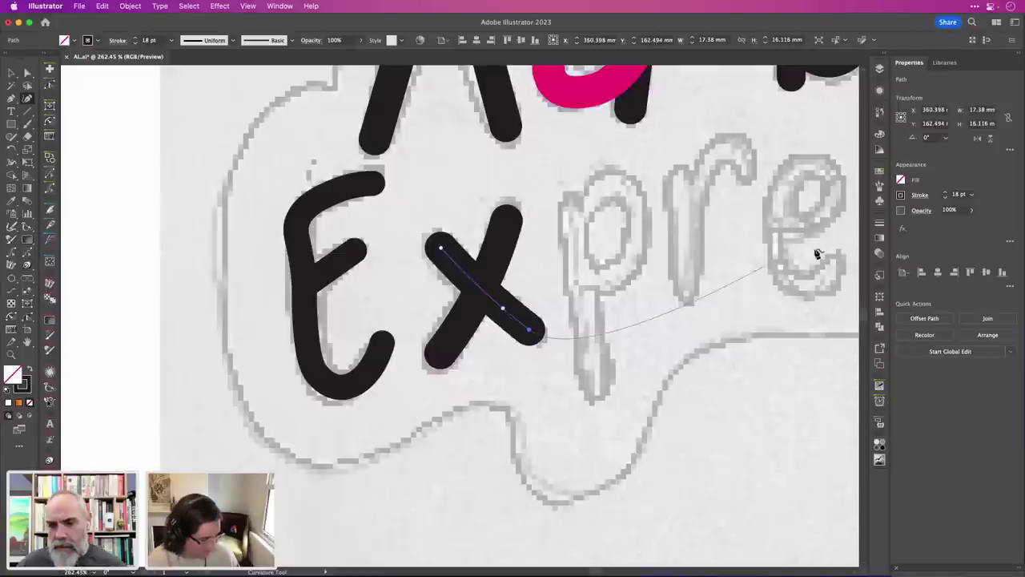
click(946, 197)
click(946, 198)
click(946, 197)
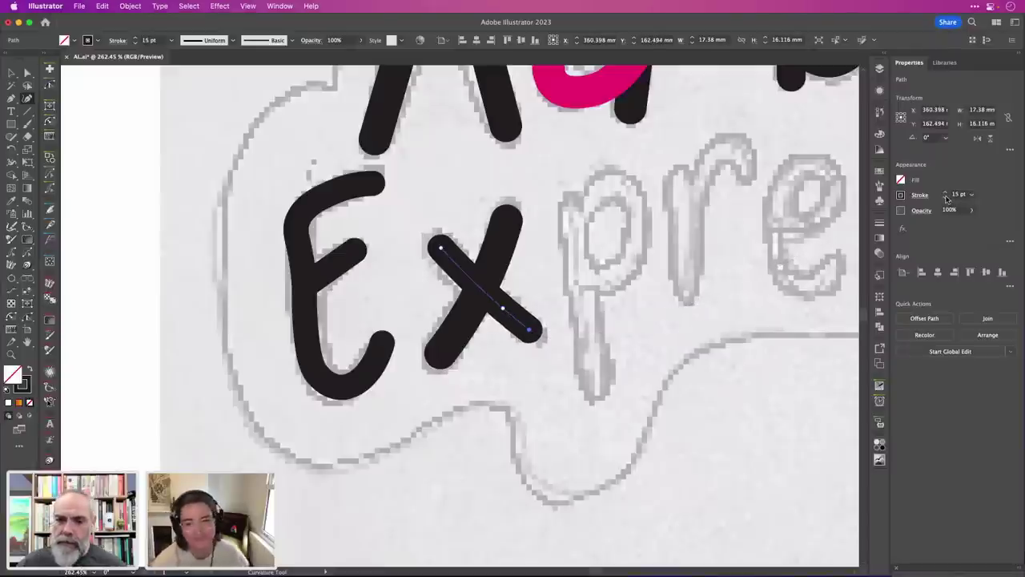
click(946, 198)
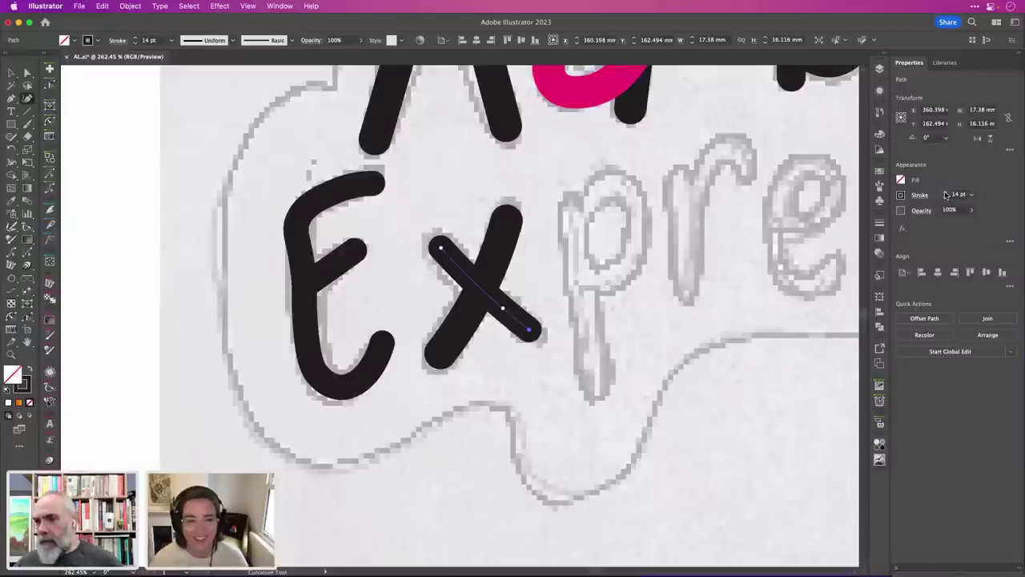
click(945, 193)
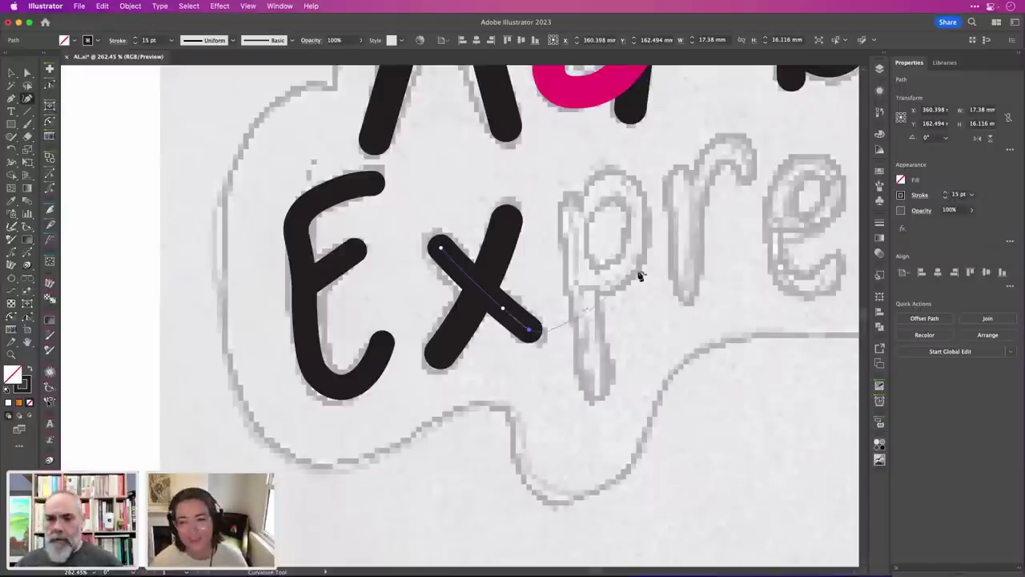
scroll(641, 304, right, 3)
scroll(641, 304, up, 1)
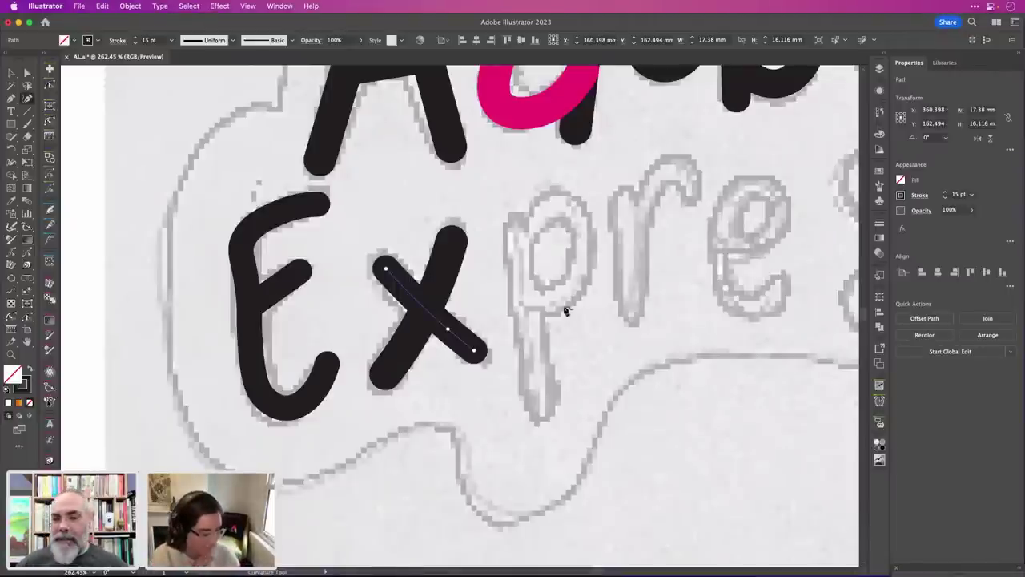
Trace the p's rounded bowl with seven points and set its stroke to 16 pt.
click(517, 246)
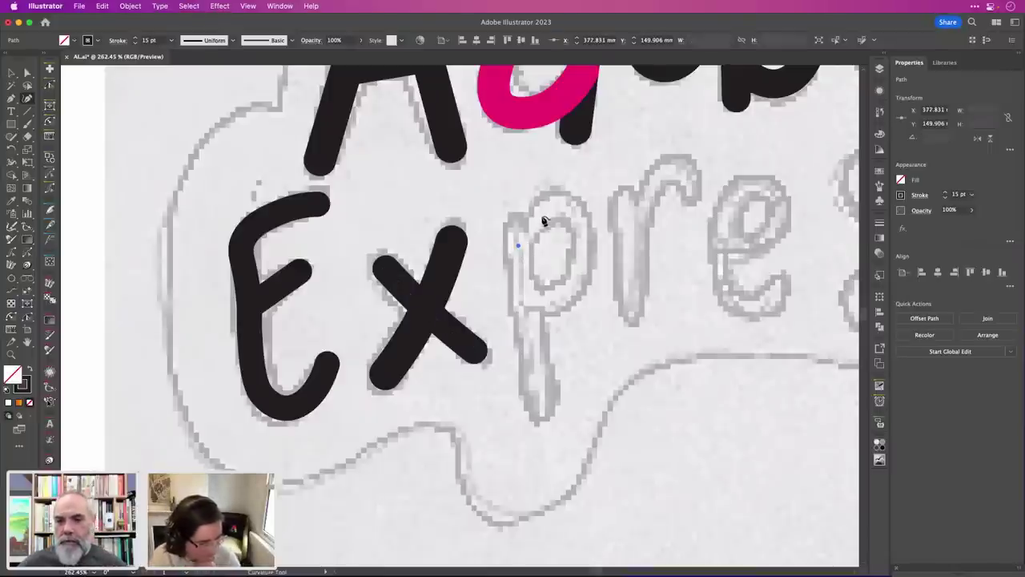
click(543, 211)
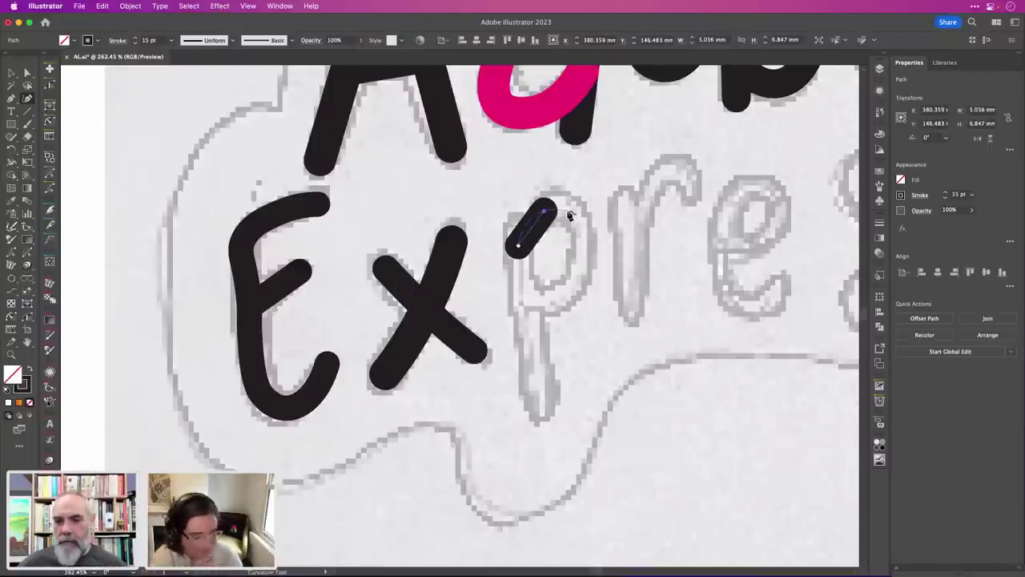
click(566, 211)
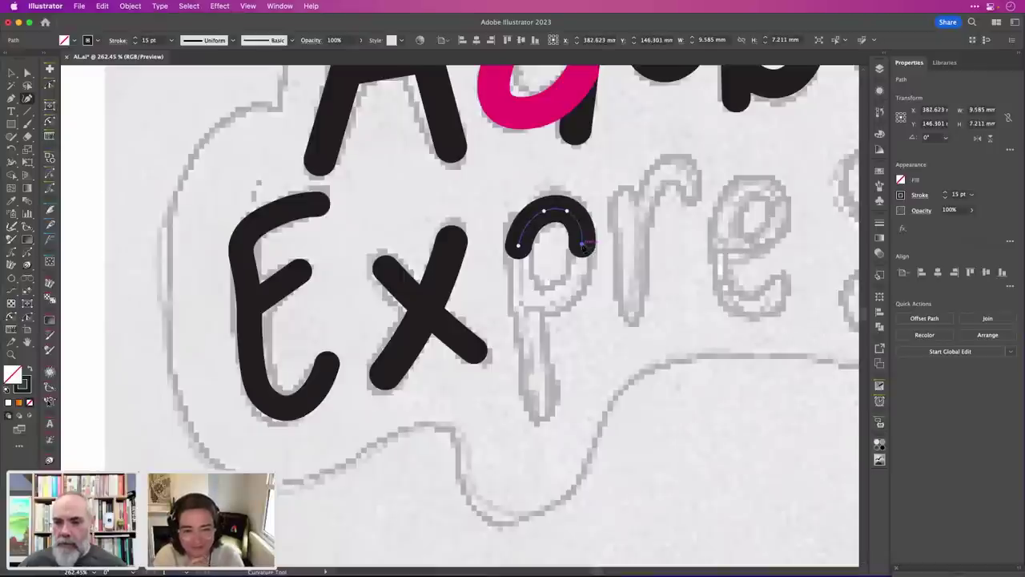
click(582, 244)
click(575, 280)
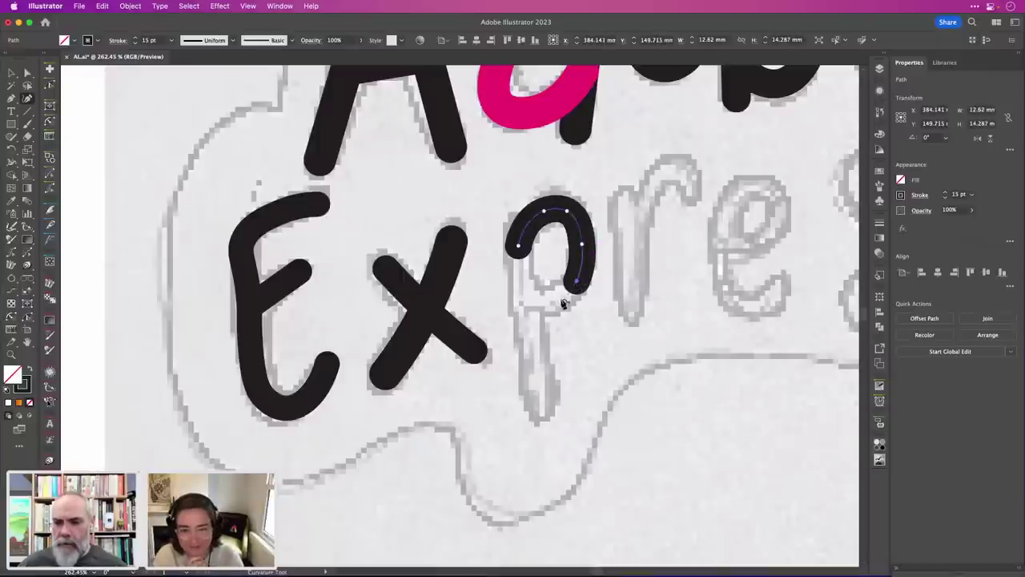
click(552, 300)
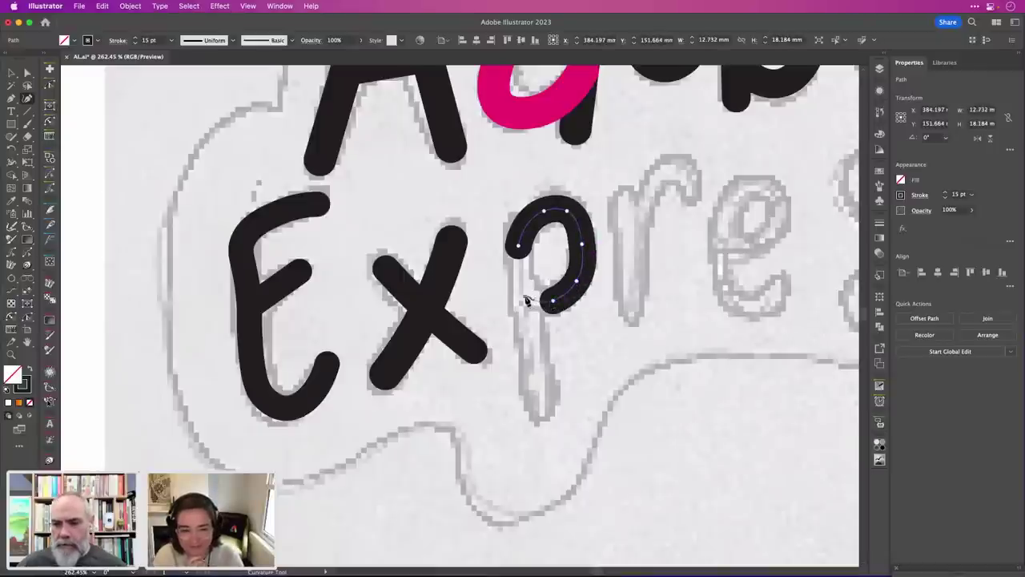
click(526, 299)
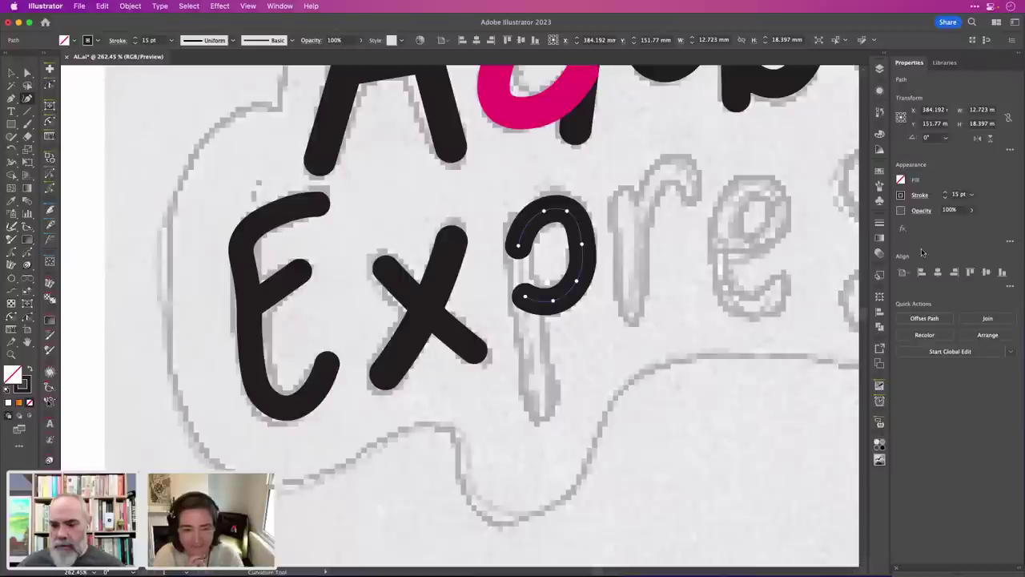
click(946, 193)
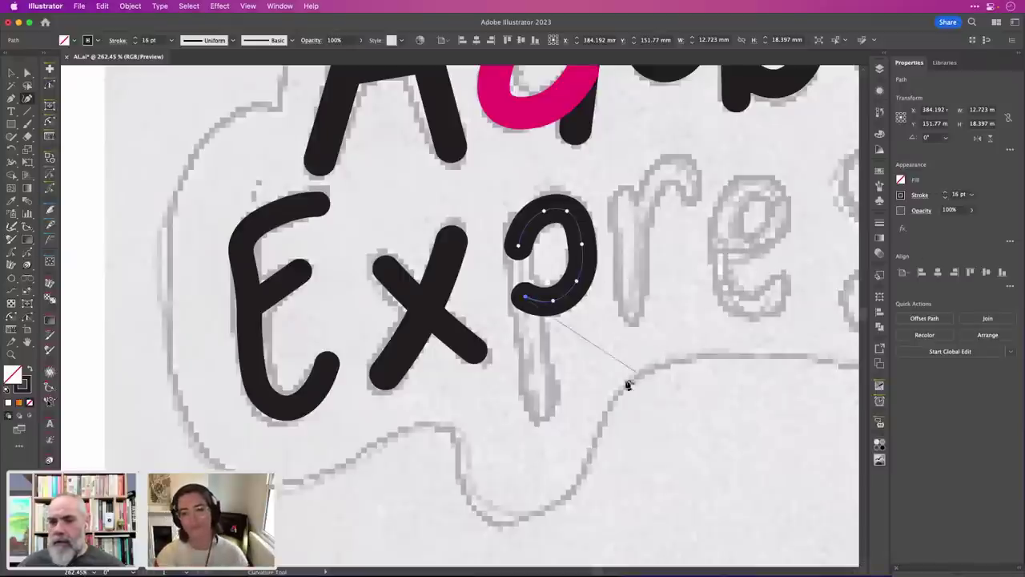
Draw the p's straight stem from the bottom up to the top of the bowl.
click(540, 404)
click(528, 325)
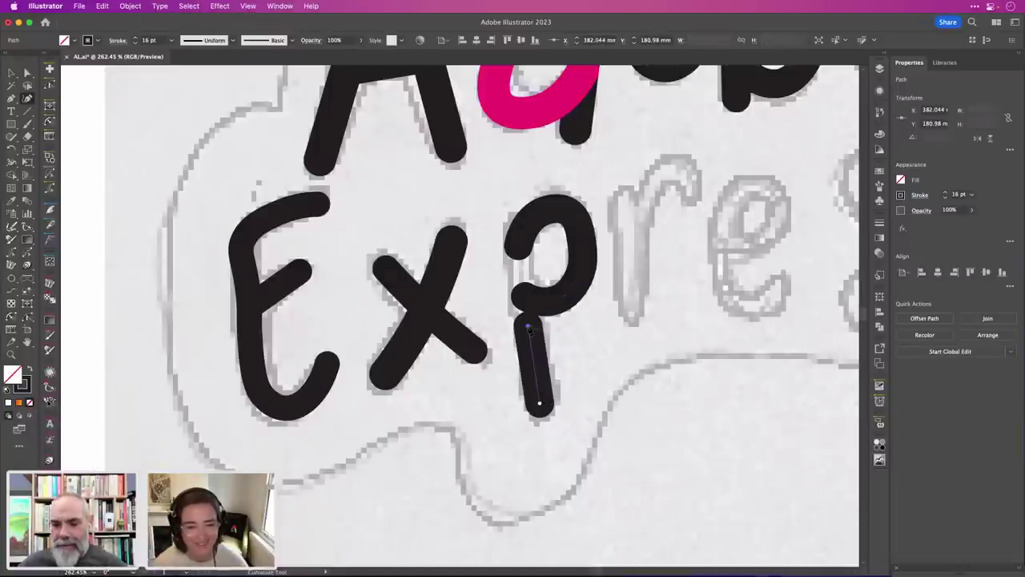
drag(501, 282, 514, 228)
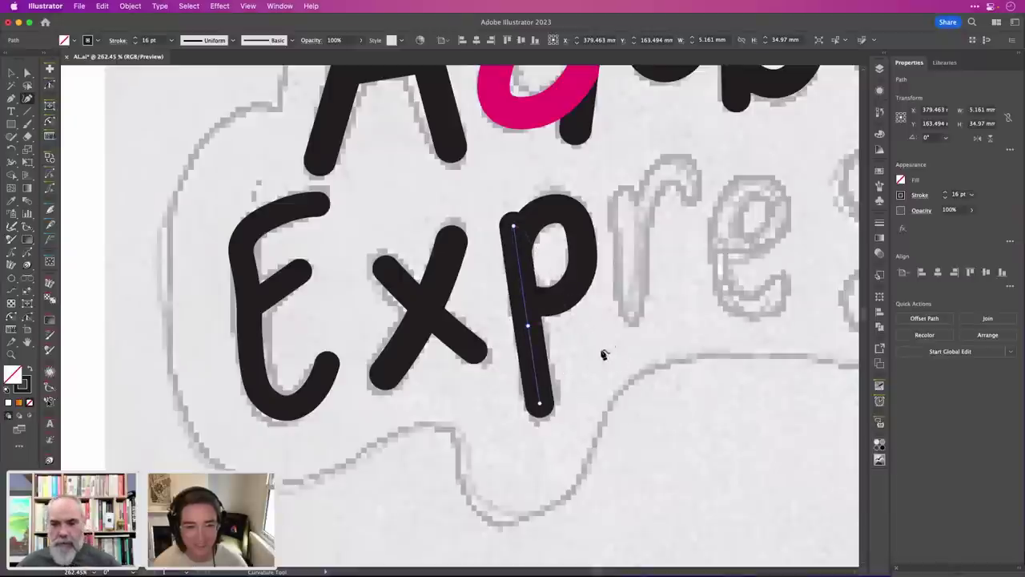
scroll(613, 349, right, 1)
scroll(612, 349, right, 5)
scroll(613, 349, up, 3)
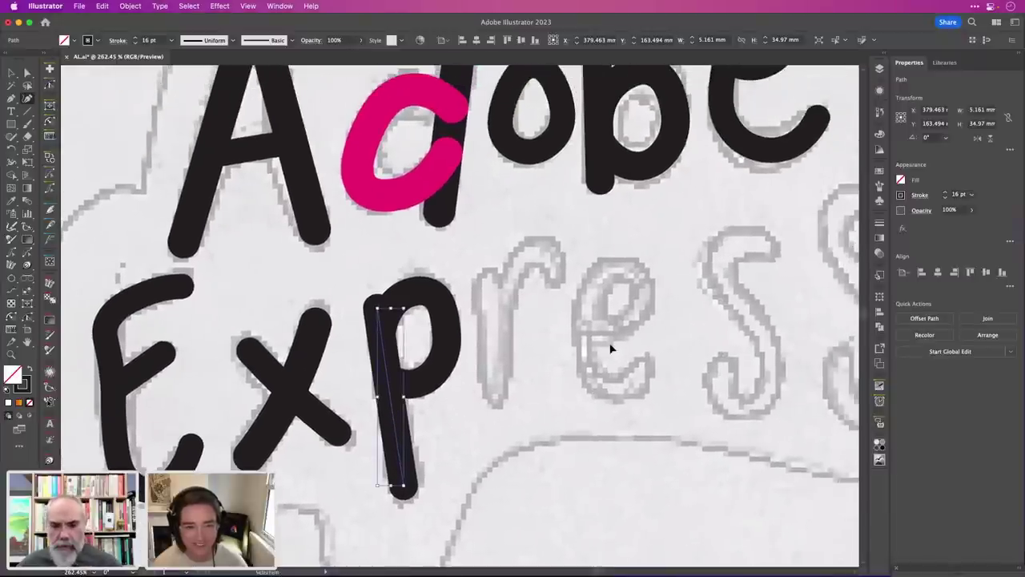
key(Escape)
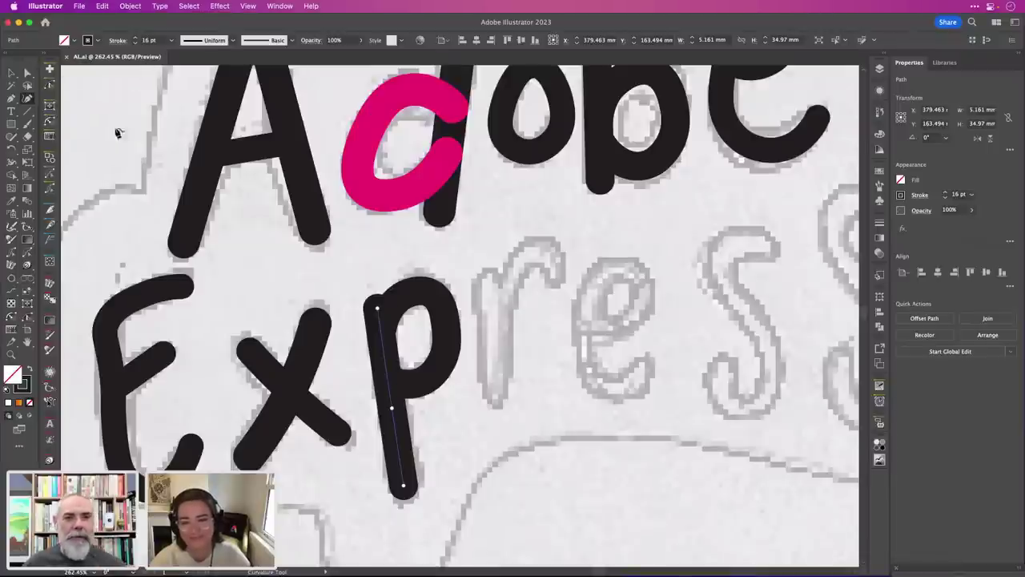
Draw the r's straight stem, then a curved arm hooking right with its stroke thinned to 12 pt.
click(487, 284)
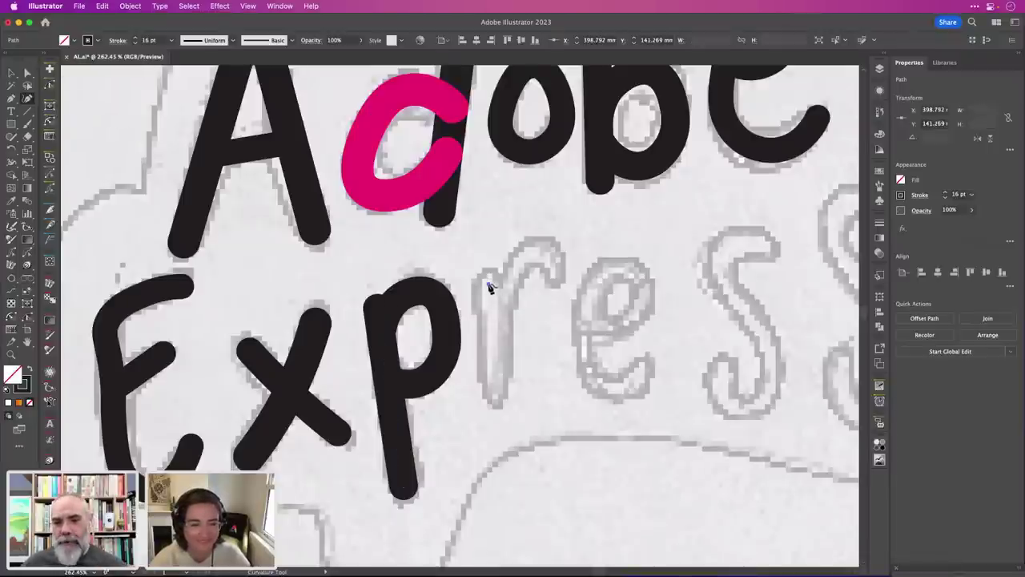
click(494, 391)
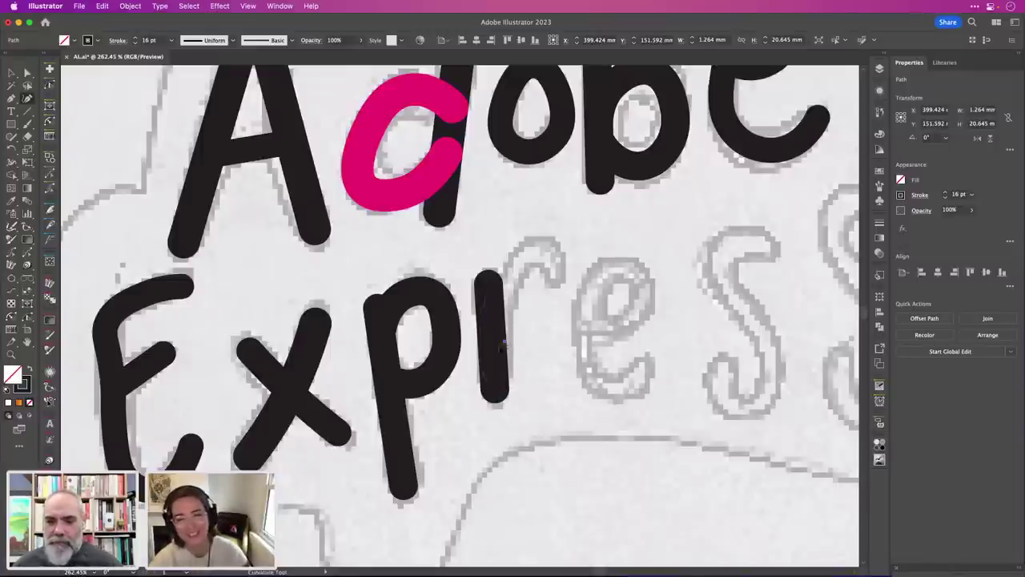
click(492, 359)
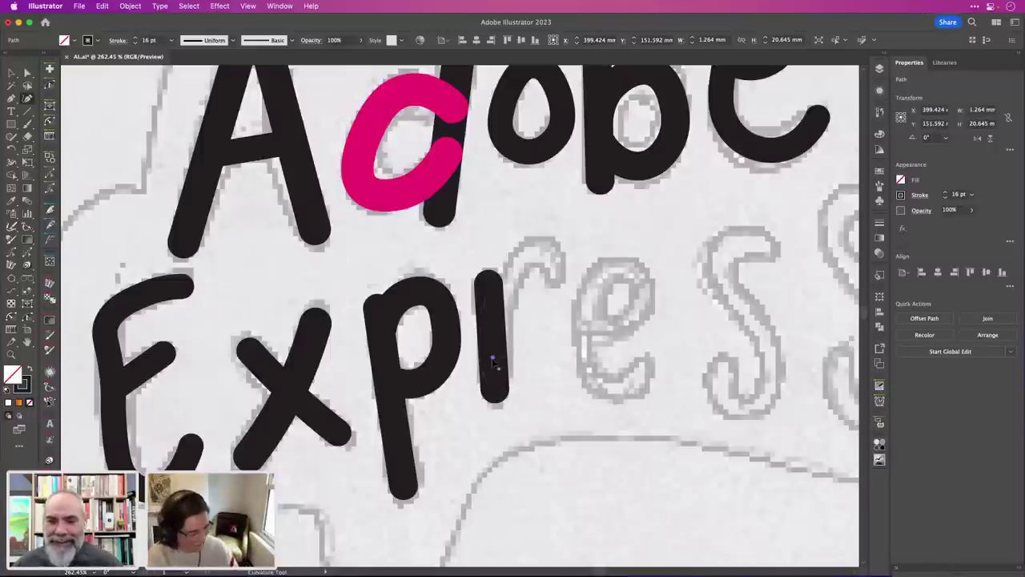
click(519, 263)
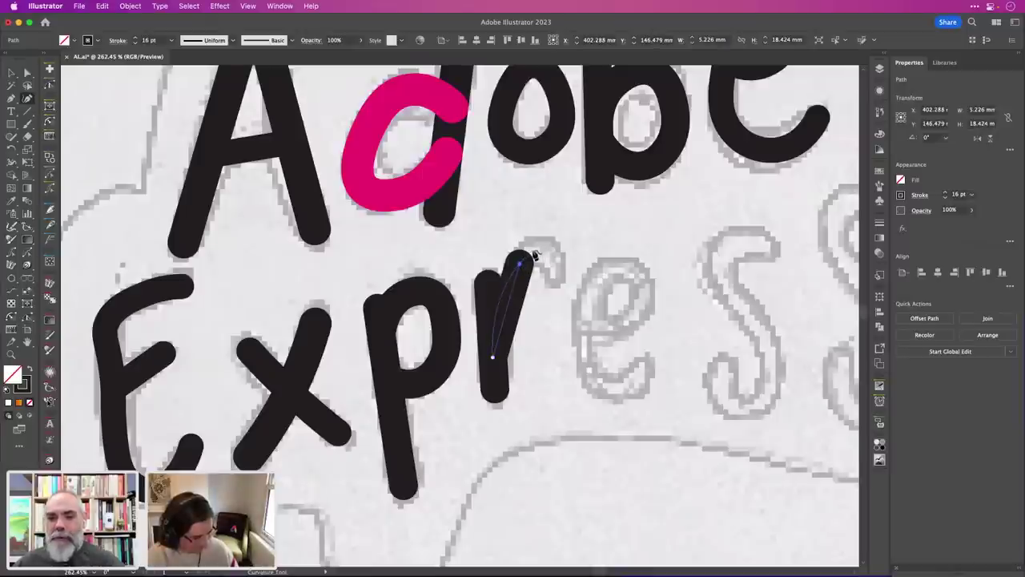
click(532, 251)
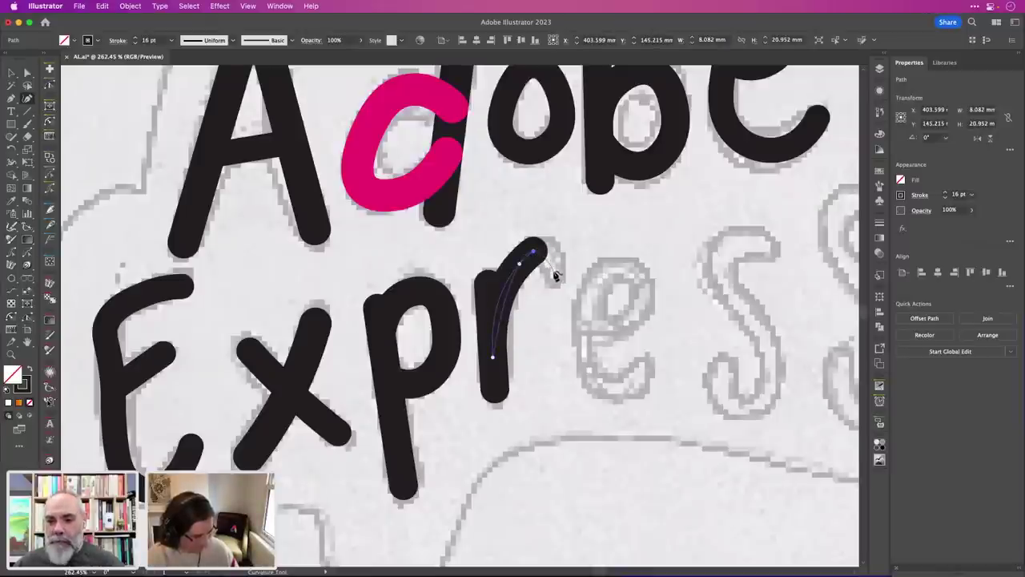
click(555, 274)
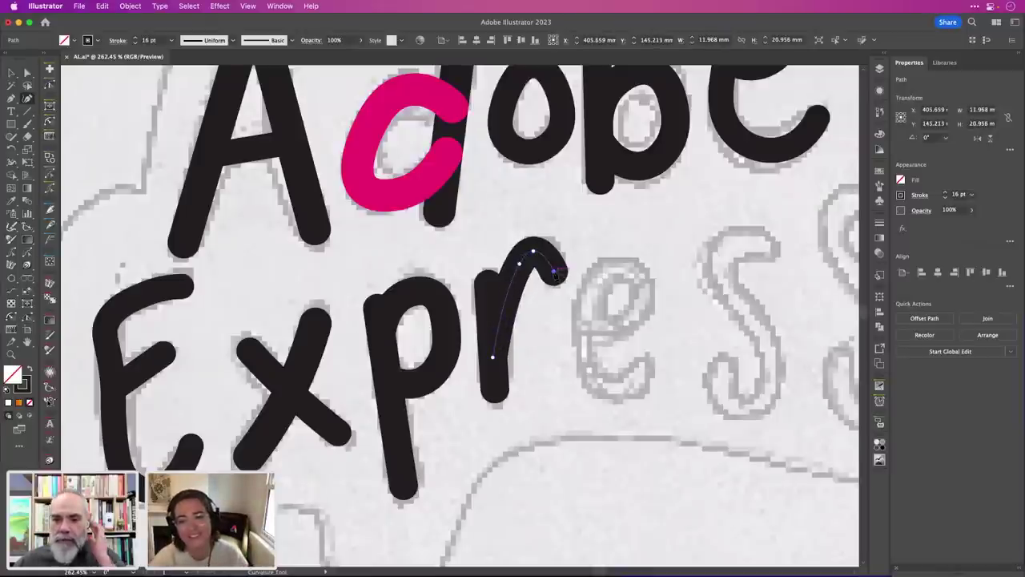
click(946, 197)
click(945, 197)
click(945, 197)
click(946, 197)
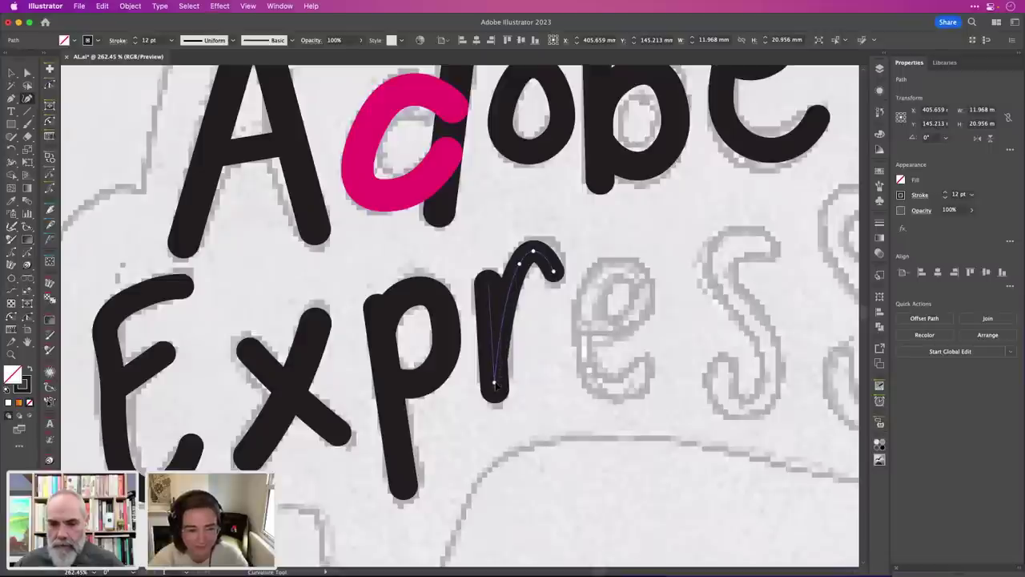
click(495, 383)
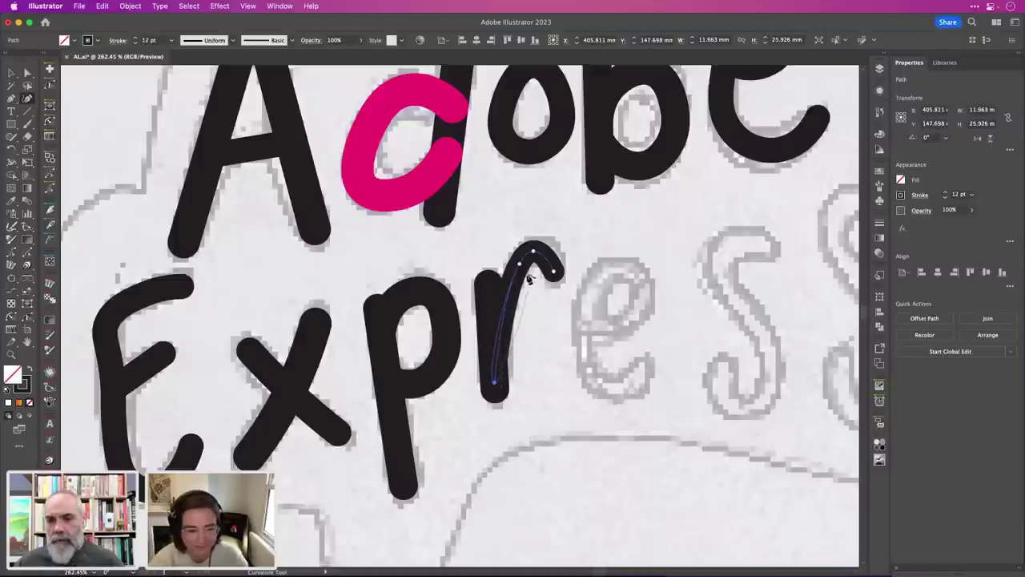
Trace the Express 'e' from its crossbar around the loop and down into a curling tail.
key(Escape)
click(586, 324)
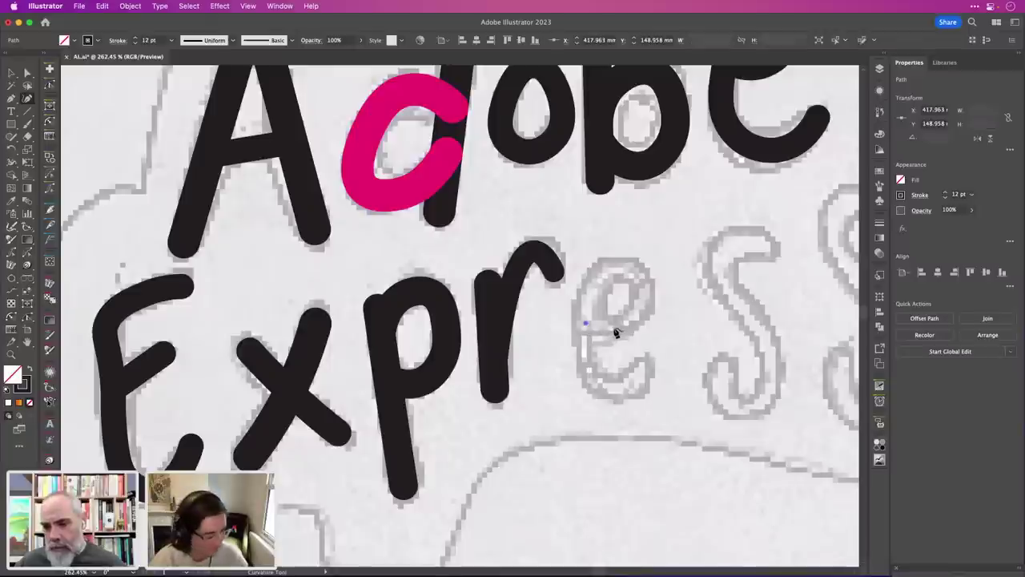
click(613, 326)
click(640, 310)
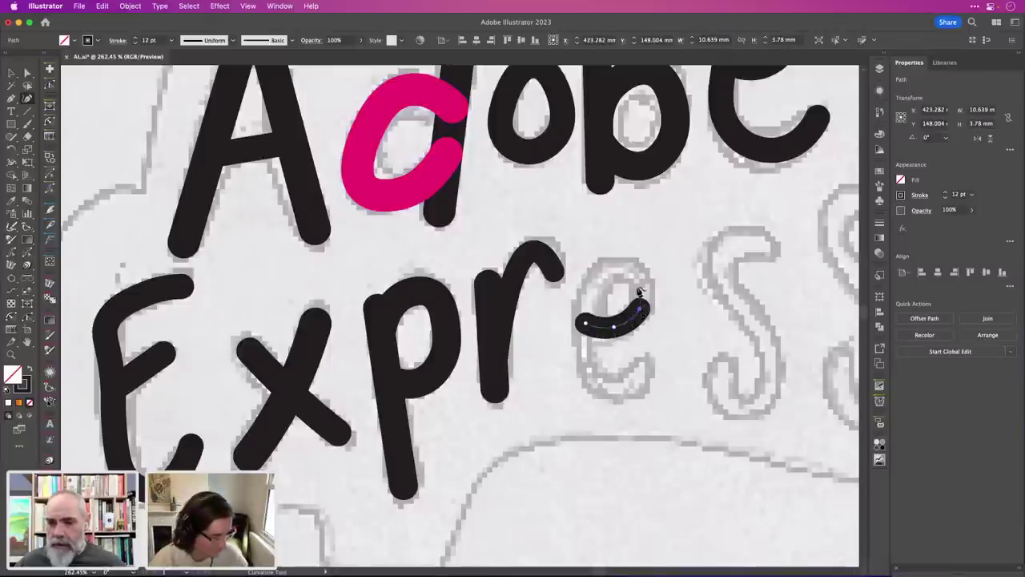
click(635, 274)
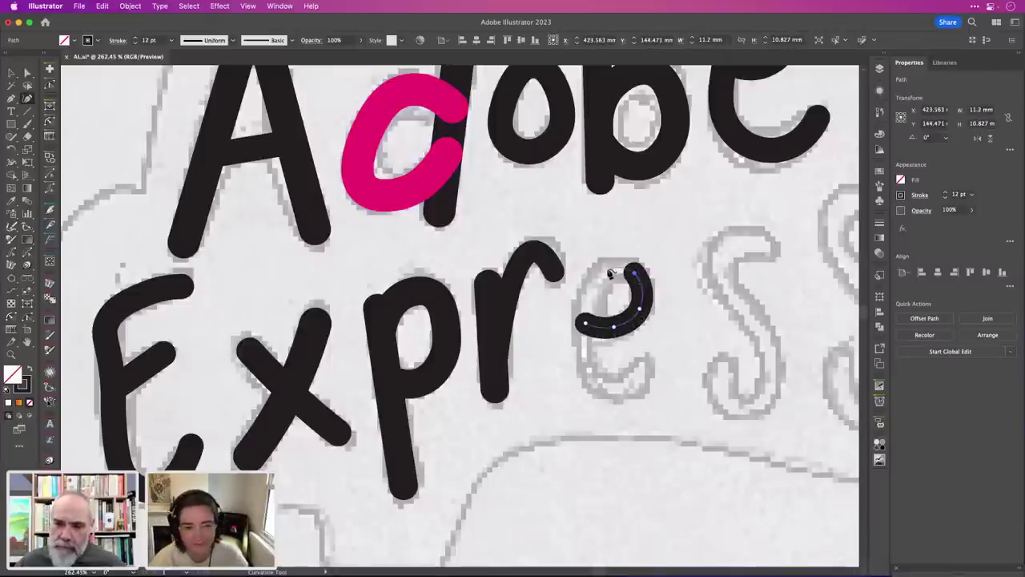
click(607, 270)
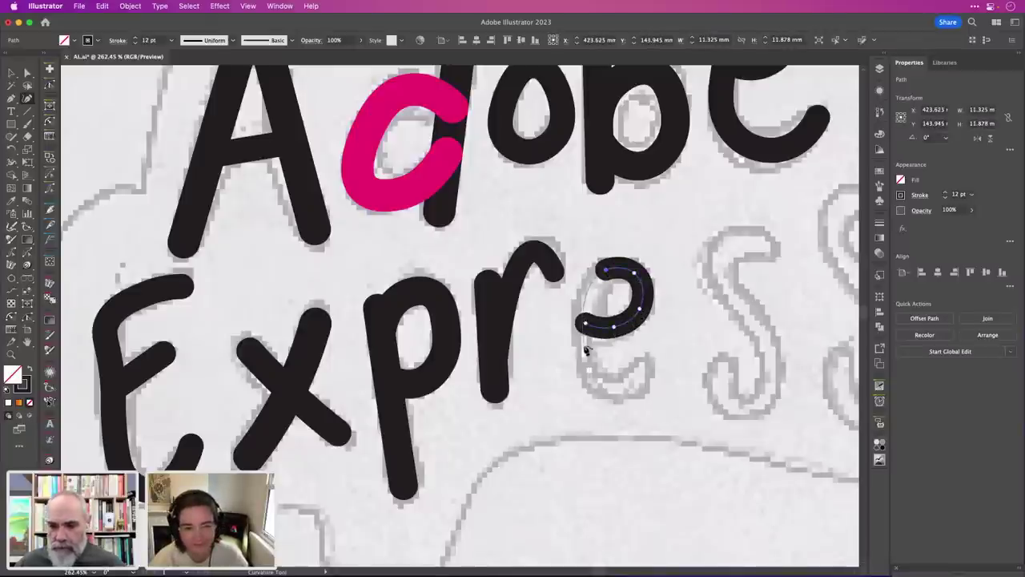
click(590, 298)
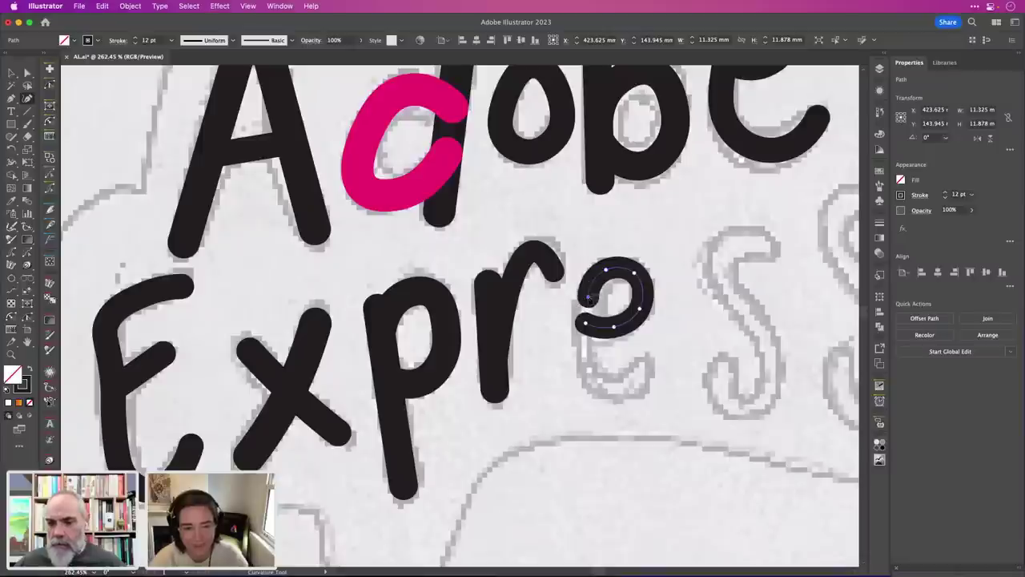
click(582, 360)
click(593, 384)
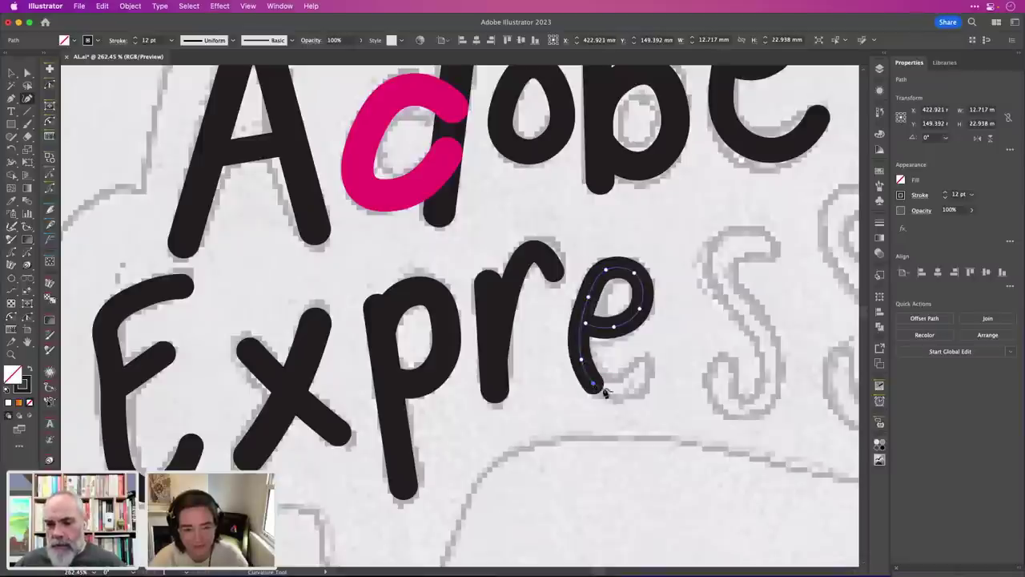
click(620, 391)
click(647, 370)
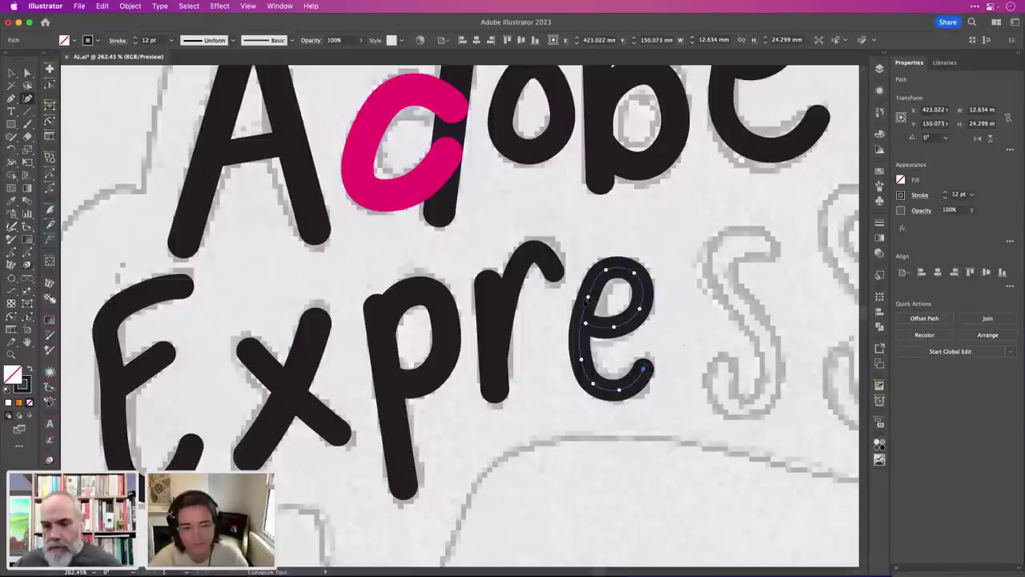
Reshape the e's left curve and add a point to refine its bottom end.
mouse_move(588, 297)
mouse_down()
mouse_move(573, 297)
mouse_move(586, 293)
mouse_up()
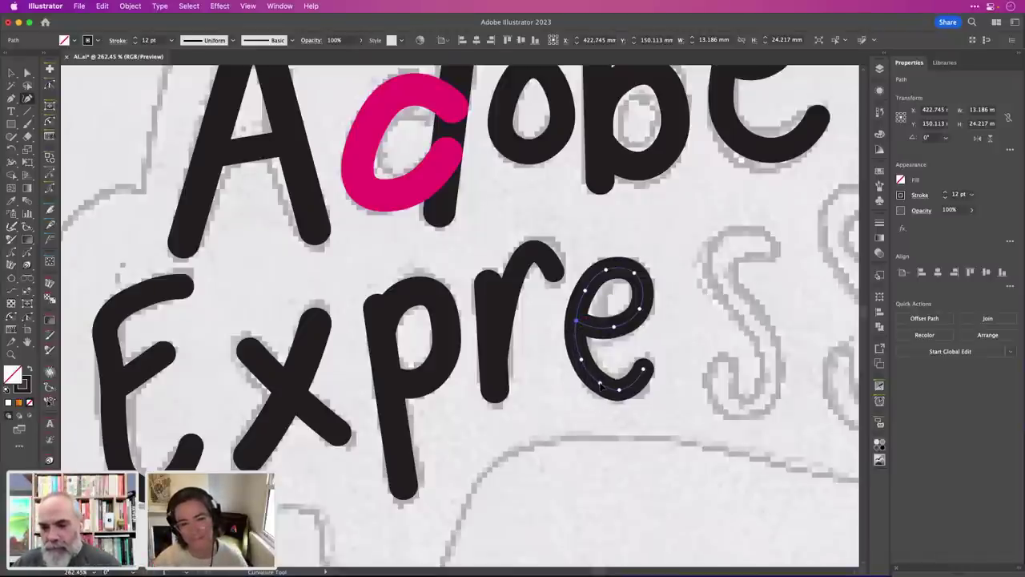
click(601, 386)
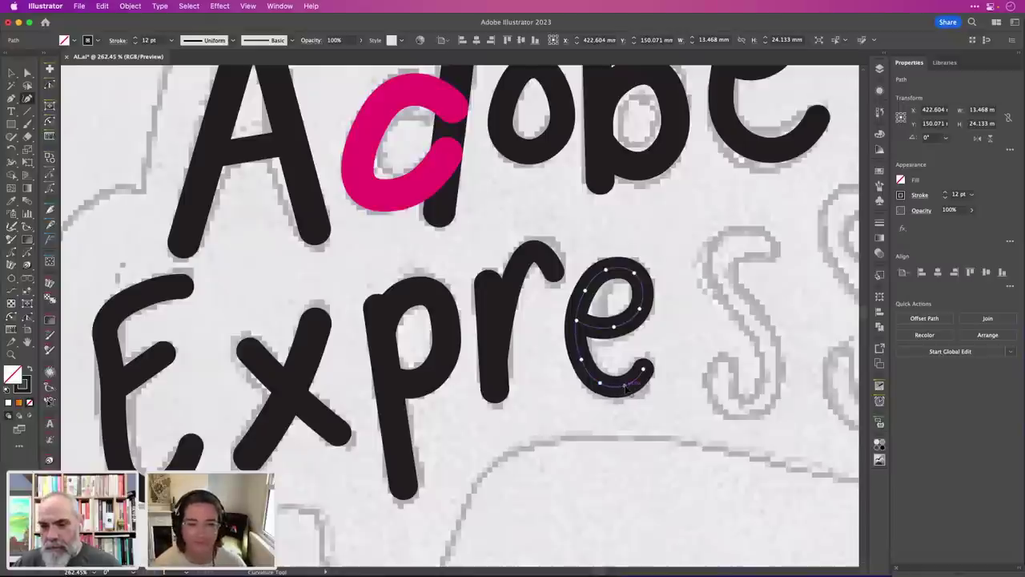
drag(626, 387, 628, 386)
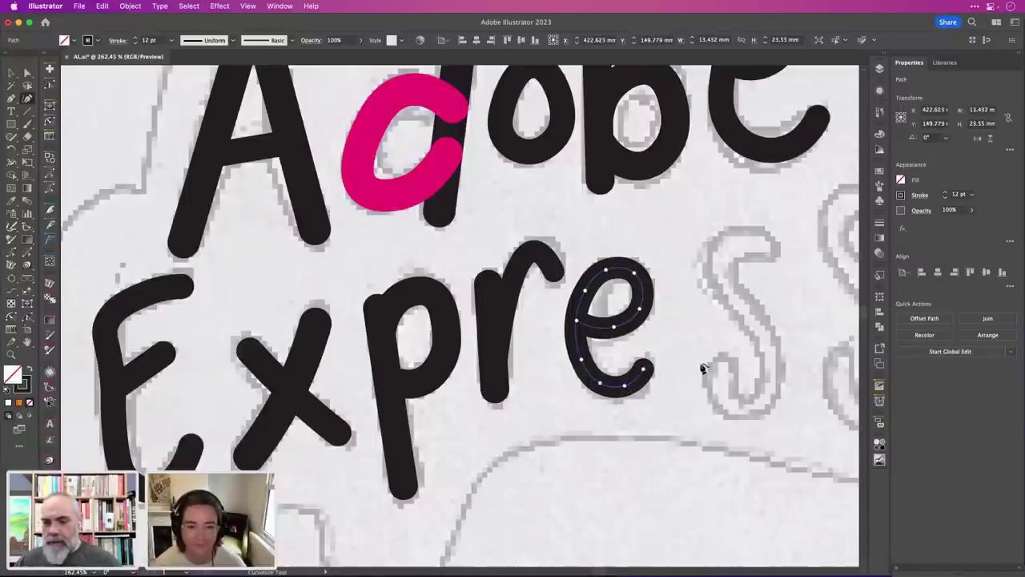
scroll(702, 367, right, 5)
Trace the first S with Curvature points from its bottom tail up to the top hook.
scroll(702, 364, up, 2)
key(v)
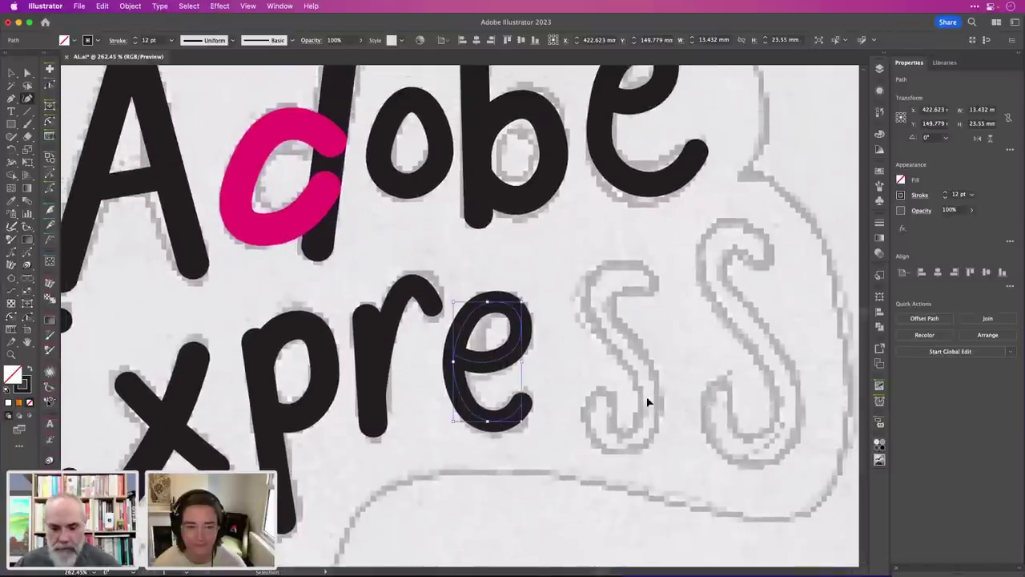
key(shift+grave)
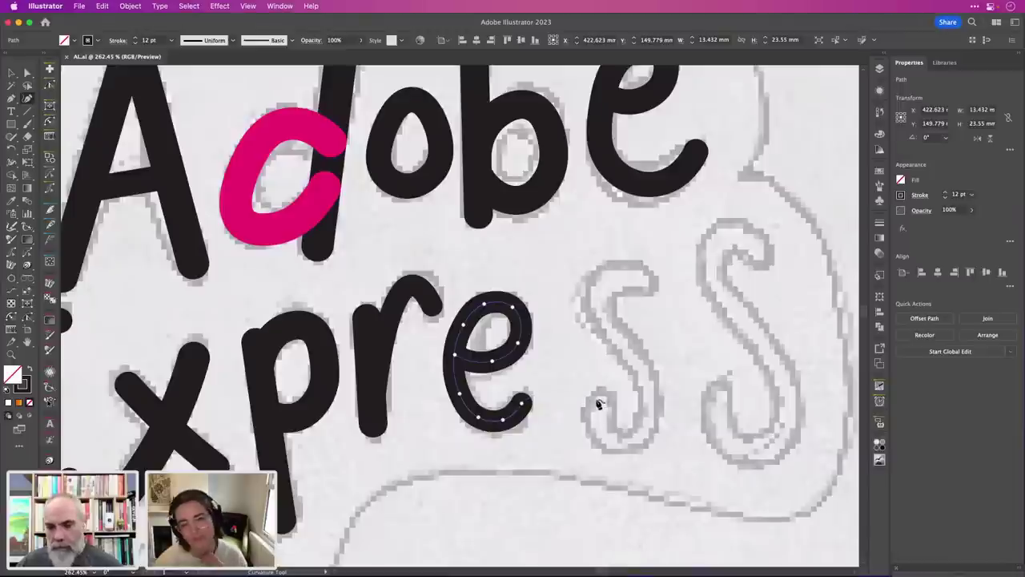
click(597, 403)
click(602, 434)
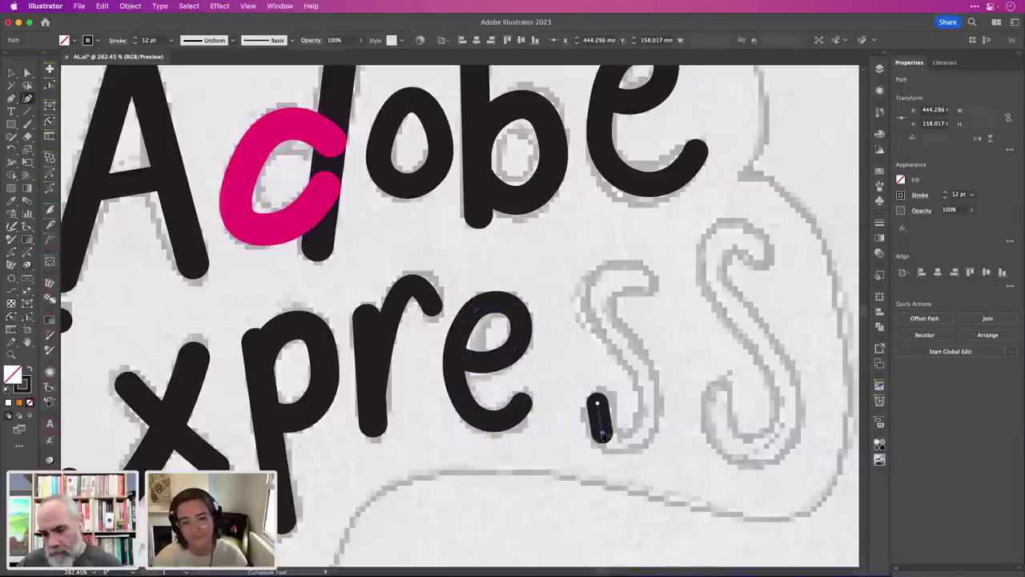
click(629, 441)
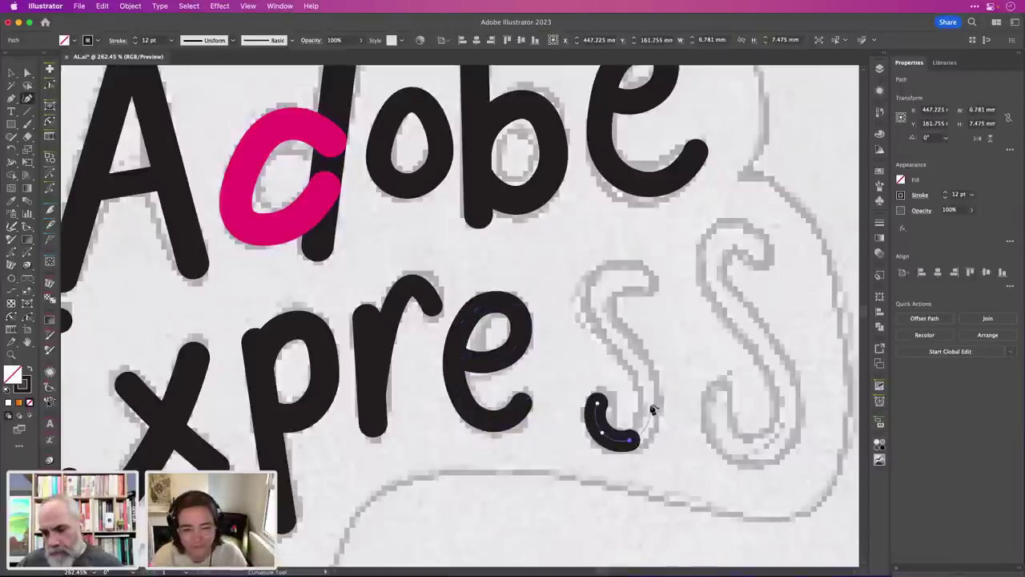
click(650, 406)
click(639, 368)
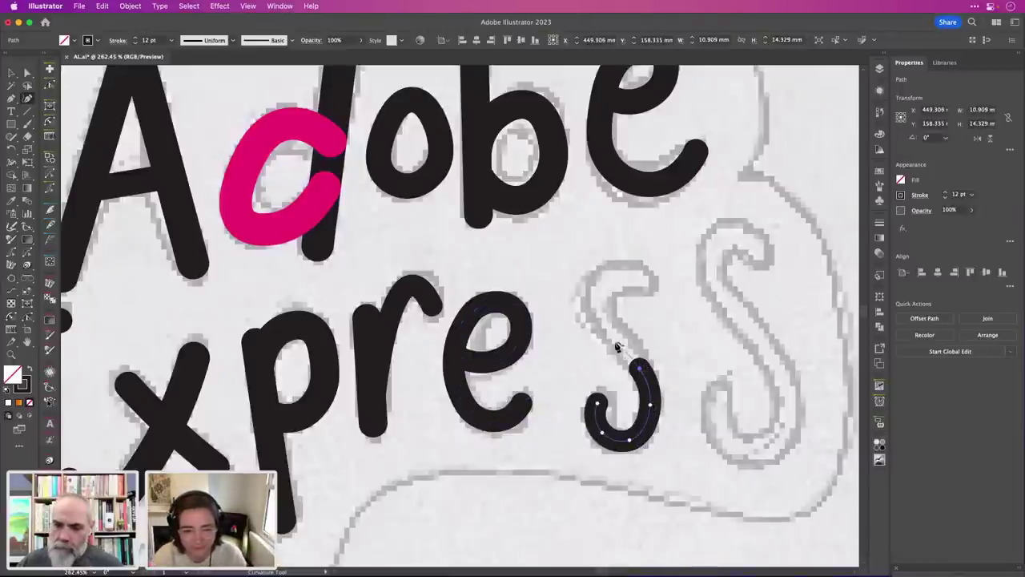
click(613, 336)
click(592, 304)
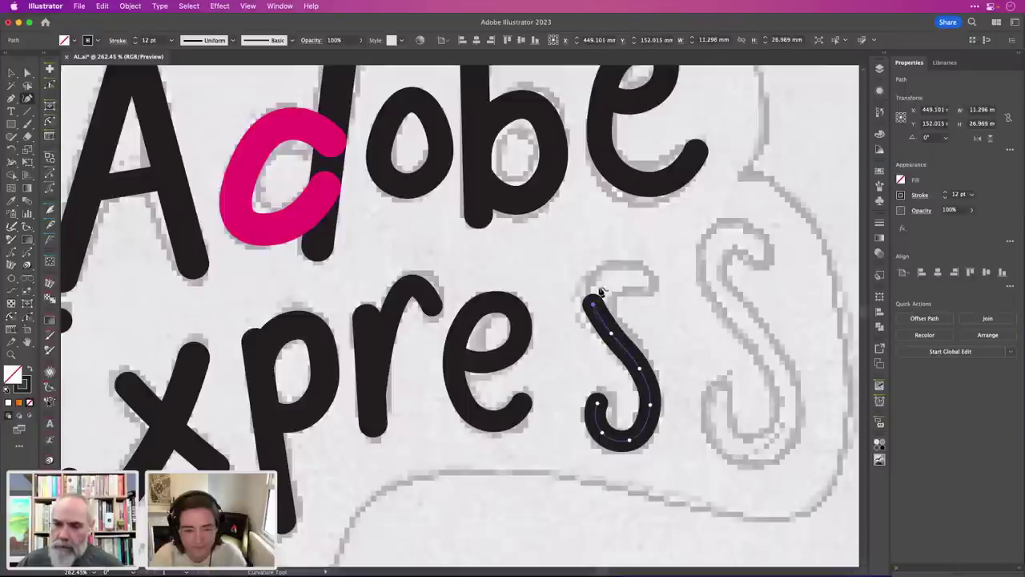
click(608, 280)
click(645, 283)
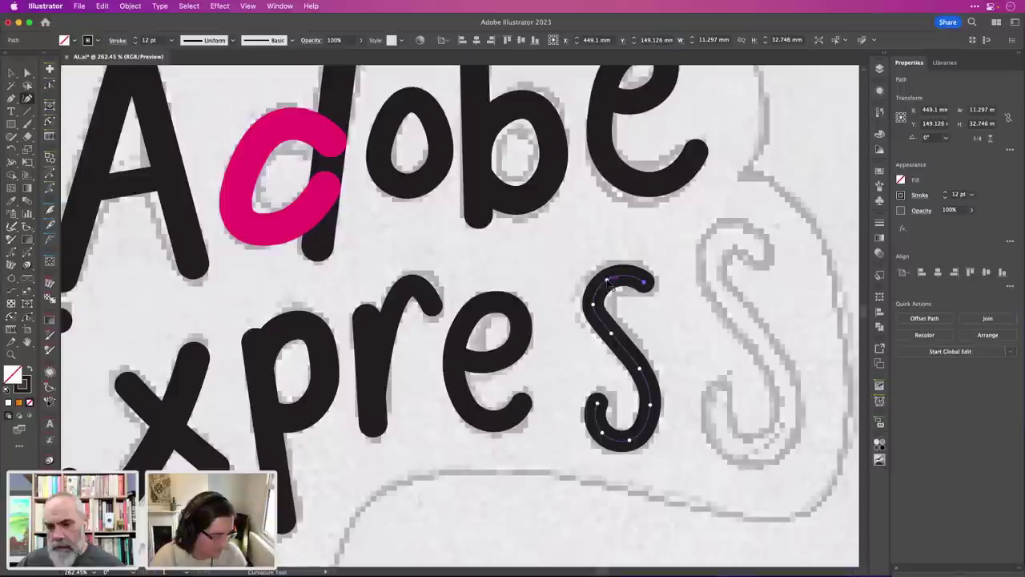
Adjust the S's top and left anchors and raise its stroke weight to 15 pt.
drag(607, 282, 600, 281)
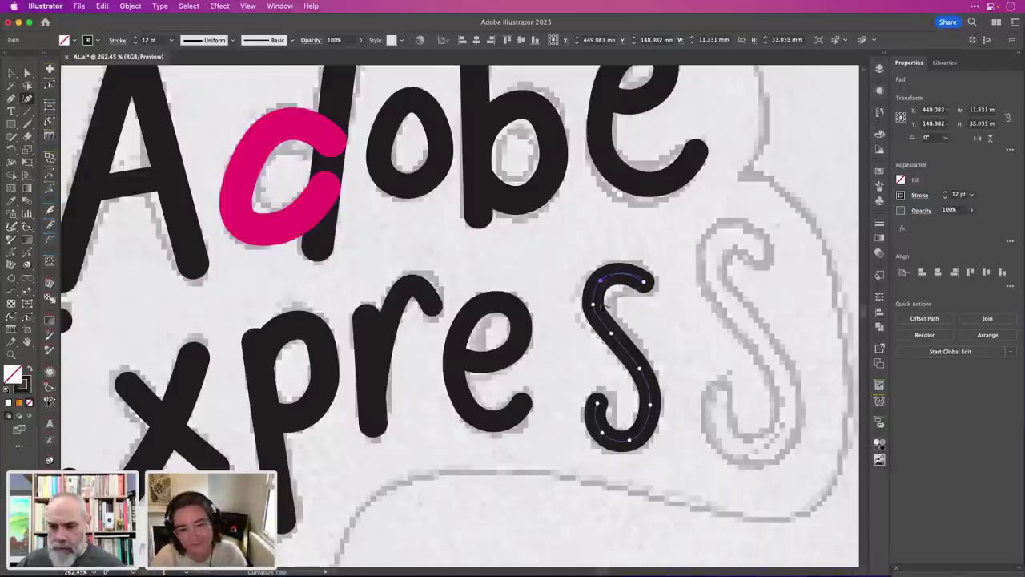
click(593, 305)
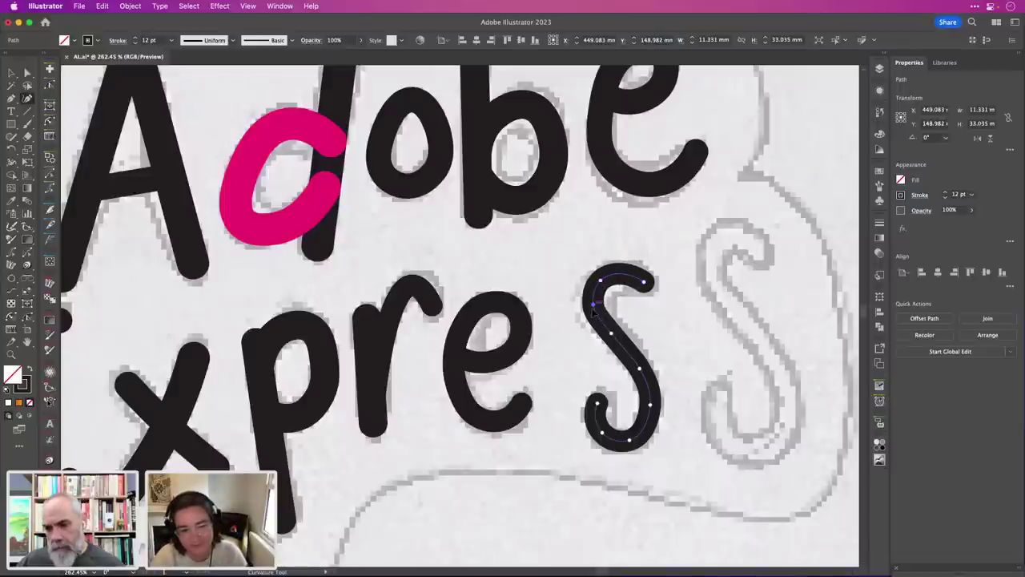
mouse_move(614, 337)
mouse_down()
mouse_move(619, 344)
mouse_move(598, 314)
mouse_move(604, 291)
mouse_up()
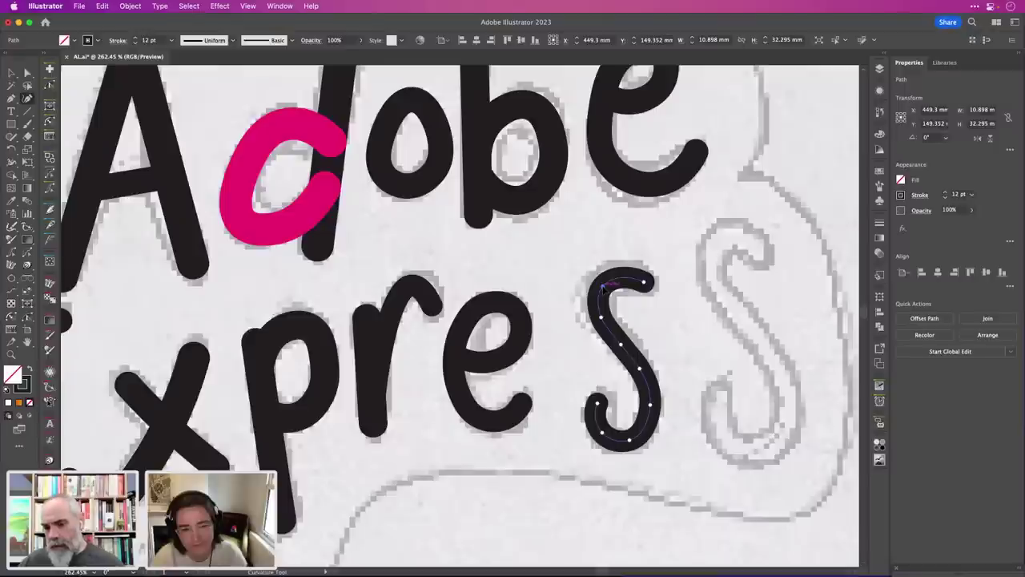
click(945, 193)
click(945, 193)
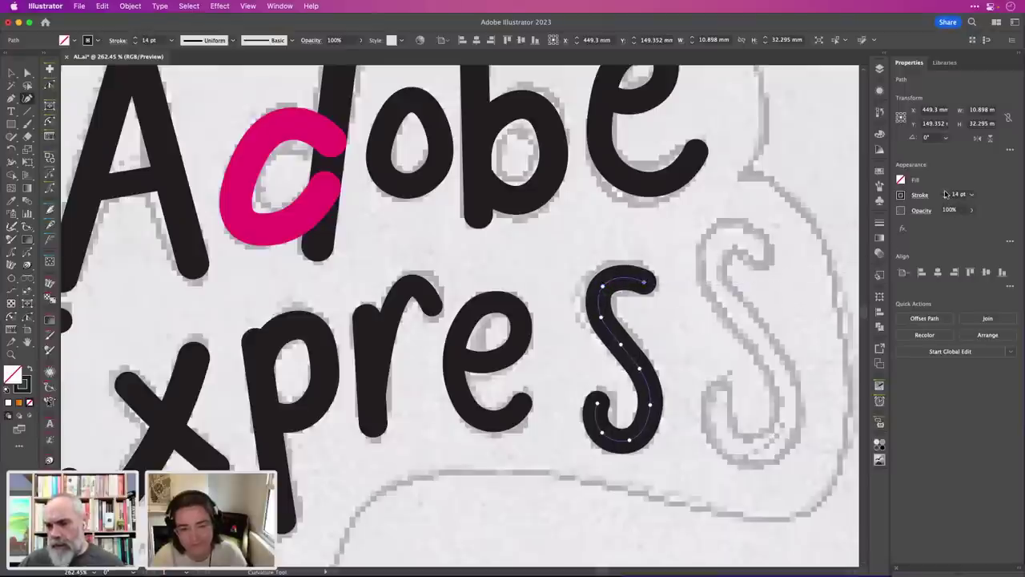
click(945, 194)
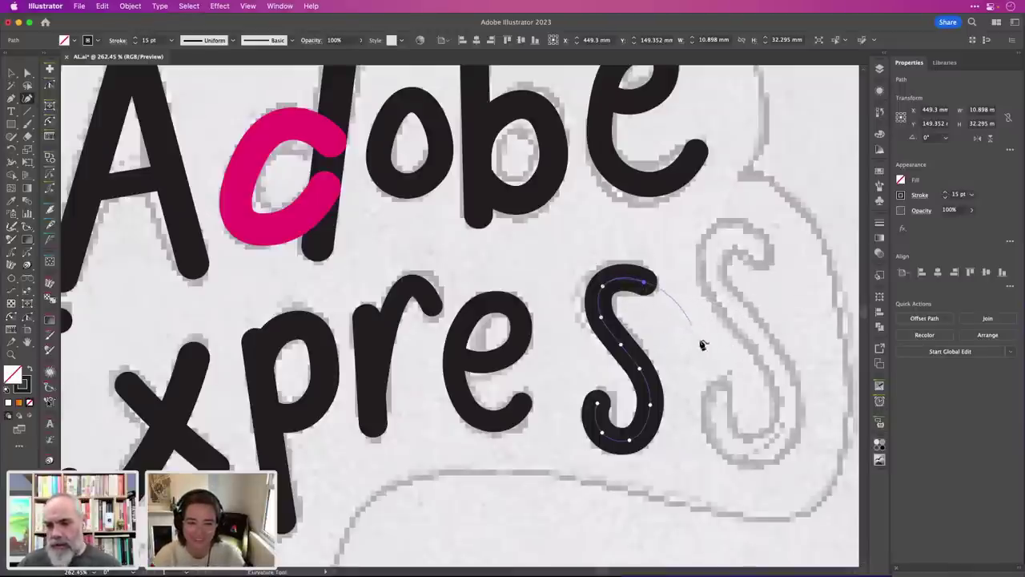
key(Escape)
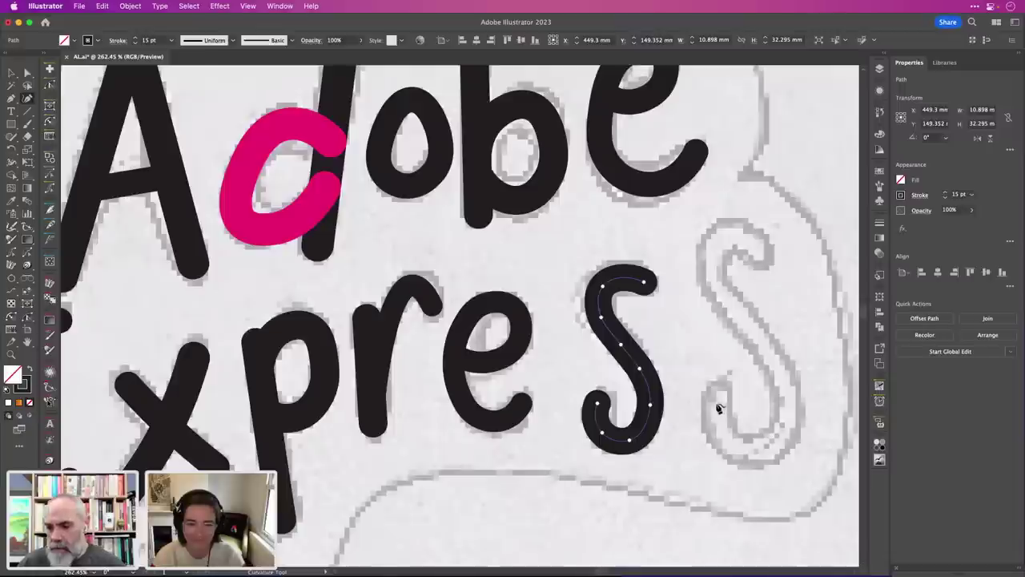
Deselect, then trace the final S with ten points from its tail up to the top hook.
key(super+shift+a)
click(727, 445)
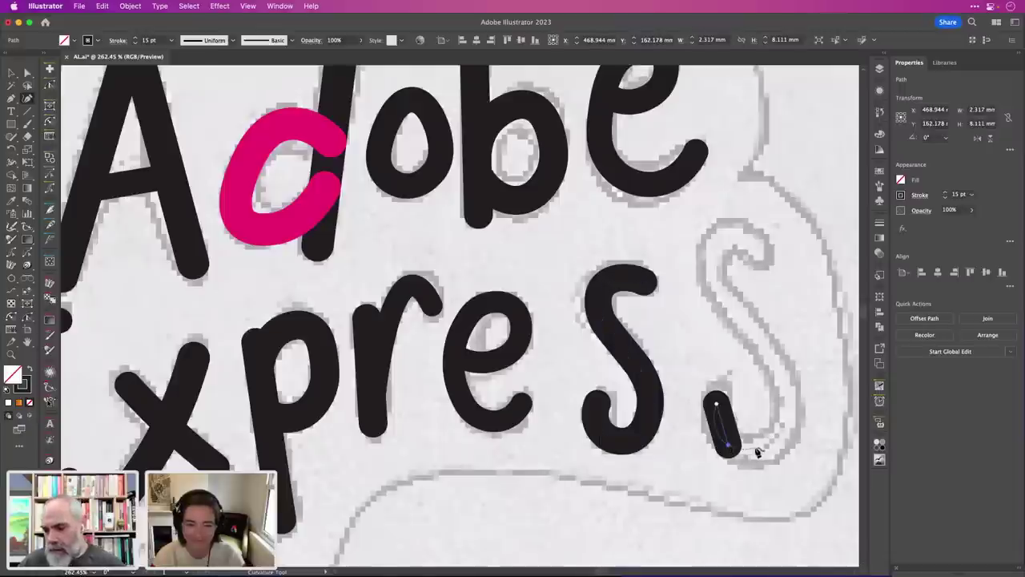
click(759, 450)
click(784, 431)
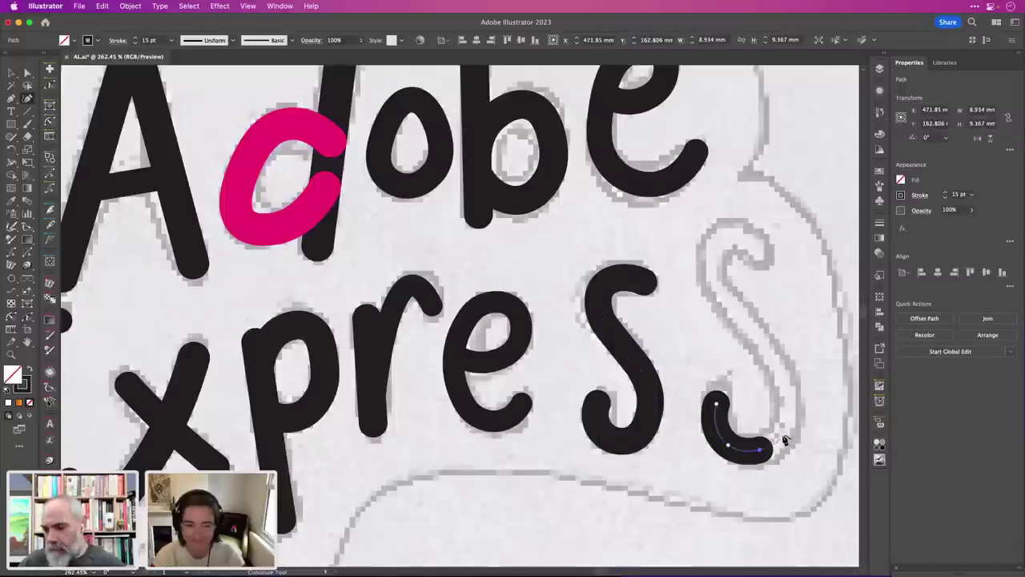
click(785, 390)
click(763, 351)
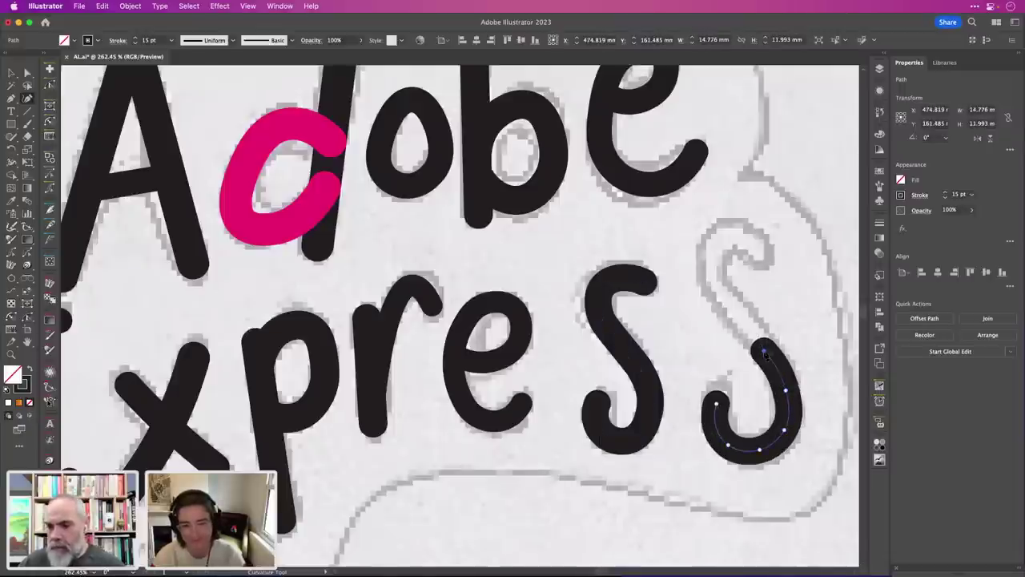
click(730, 310)
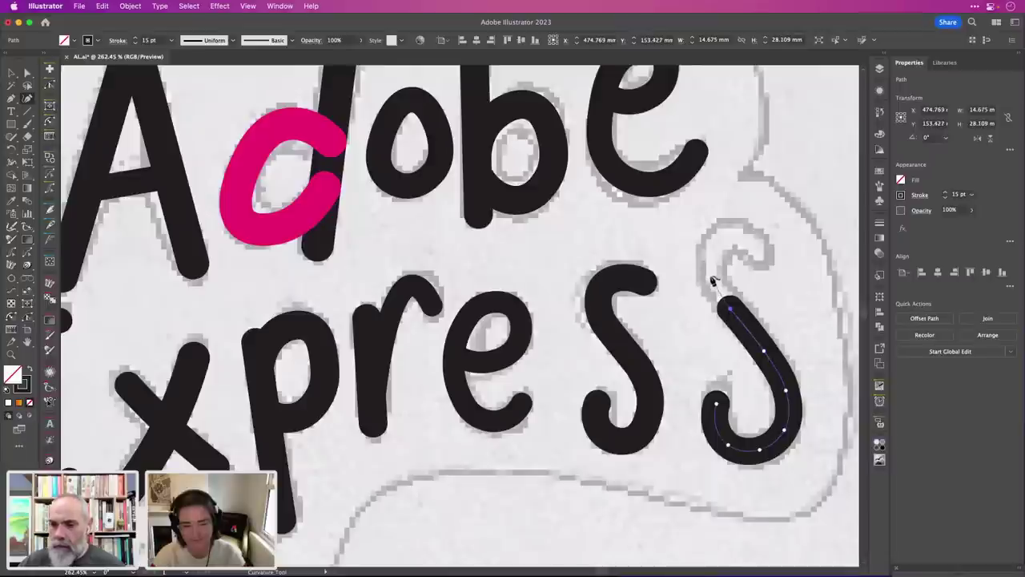
click(711, 276)
click(715, 250)
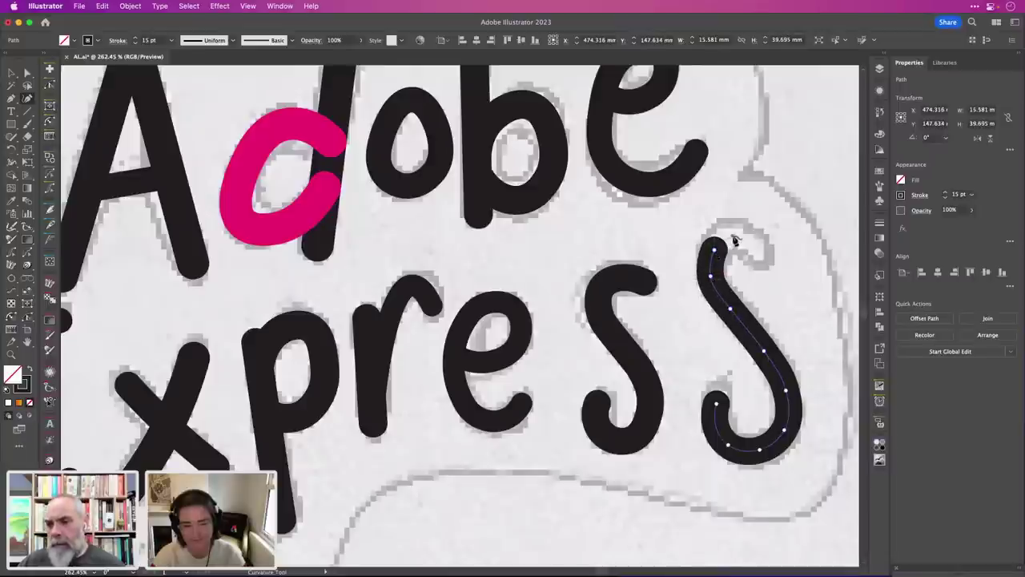
click(734, 238)
click(758, 252)
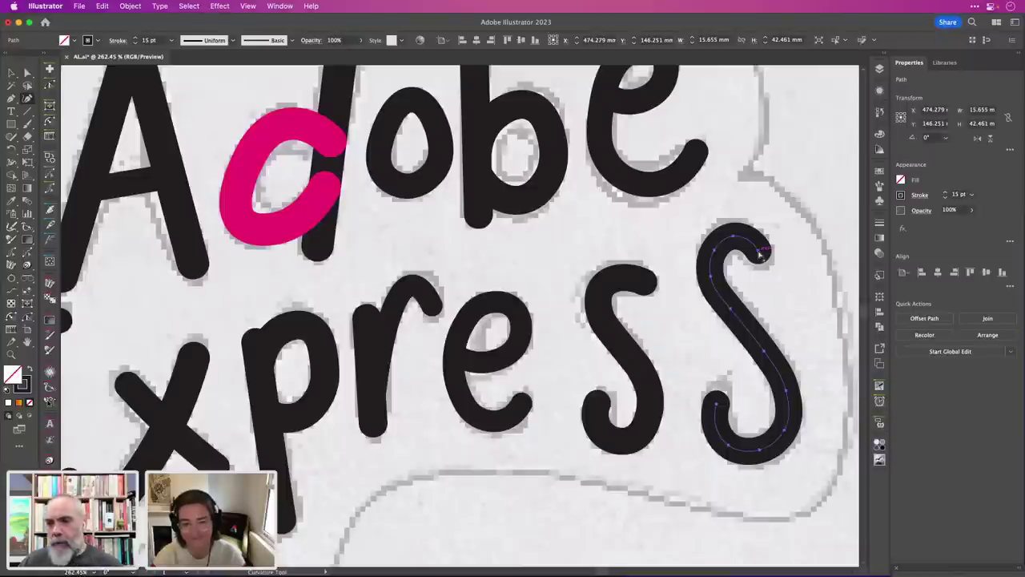
Check the S's top anchor with Direct Selection, end the path, and fit the artboard in view.
key(a)
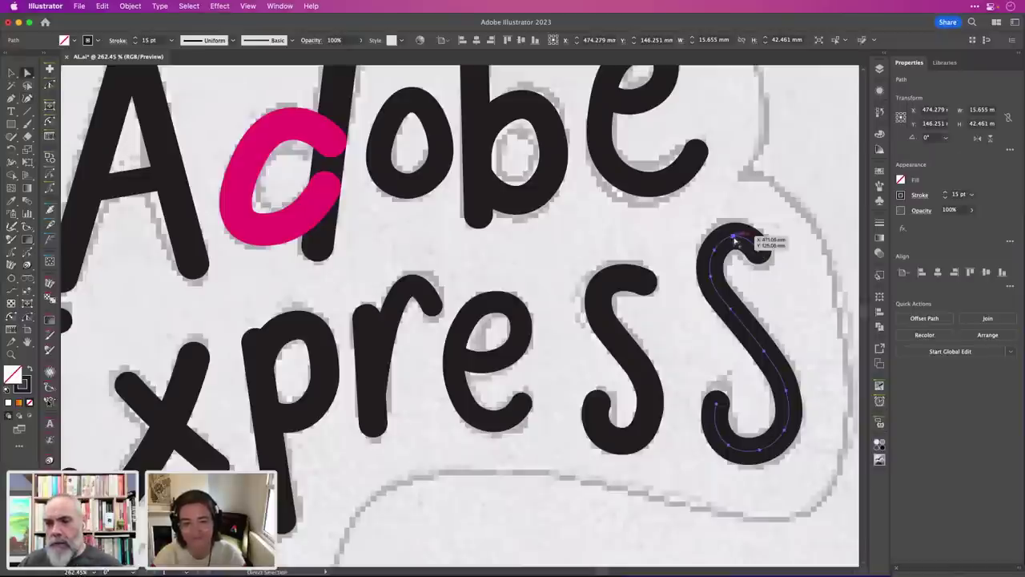
click(735, 236)
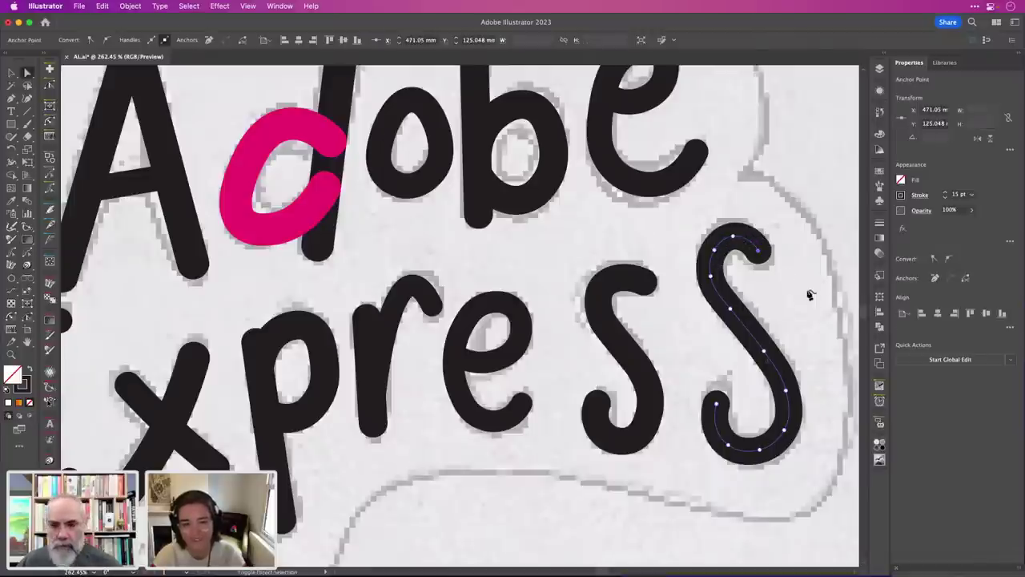
key(shift+grave)
key(Escape)
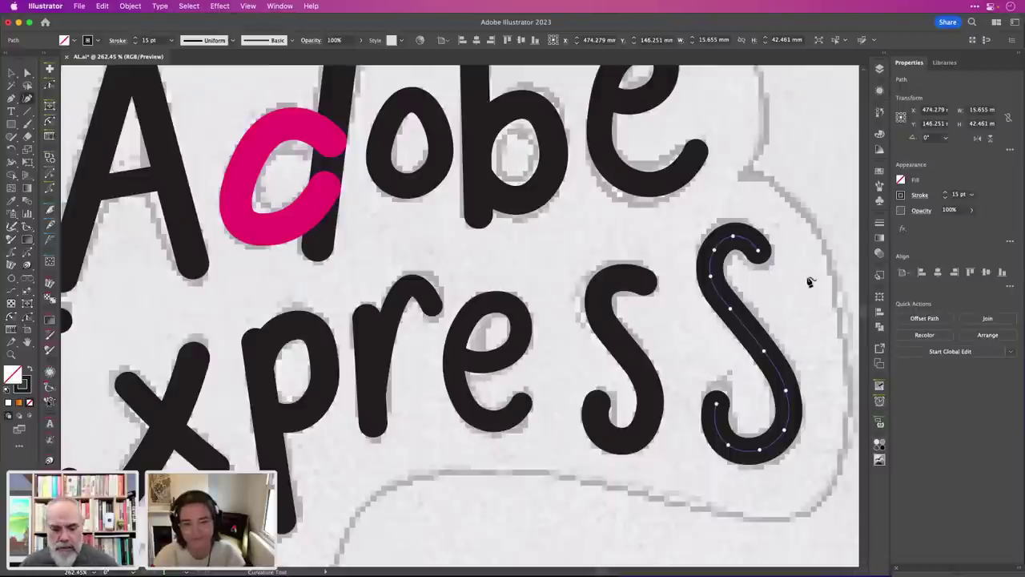
key(super+0)
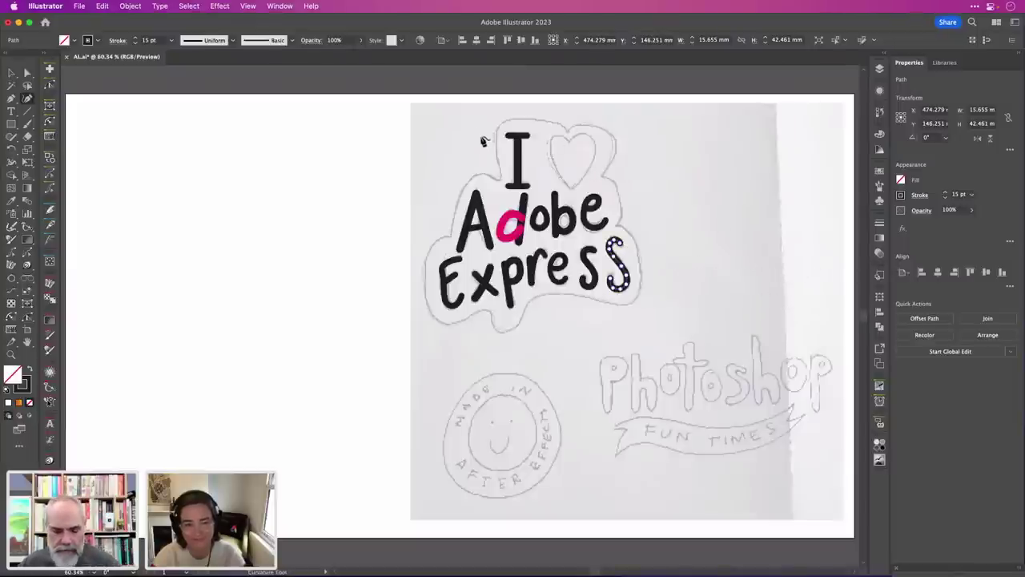
Zoom in closely on the 'I' and the pink 'd' of 'Adobe'.
key(z)
drag(414, 105, 512, 235)
drag(734, 274, 598, 264)
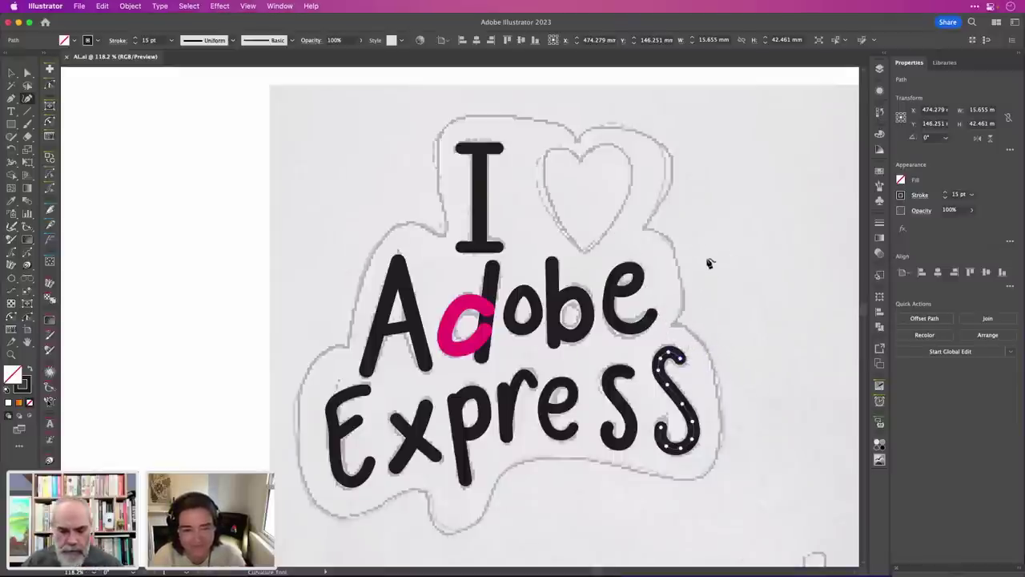
scroll(464, 186, up, 5)
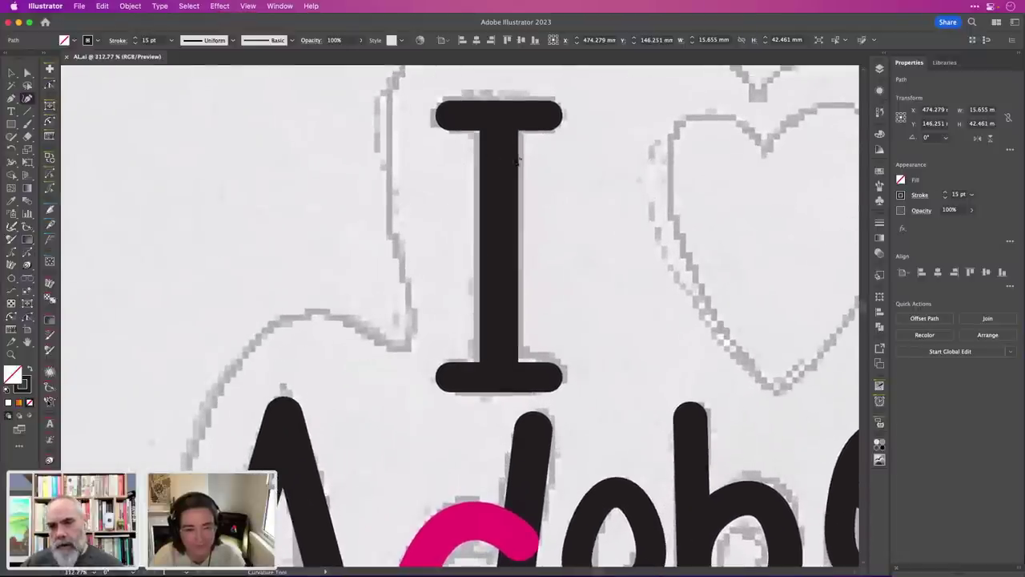
scroll(453, 192, down, 5)
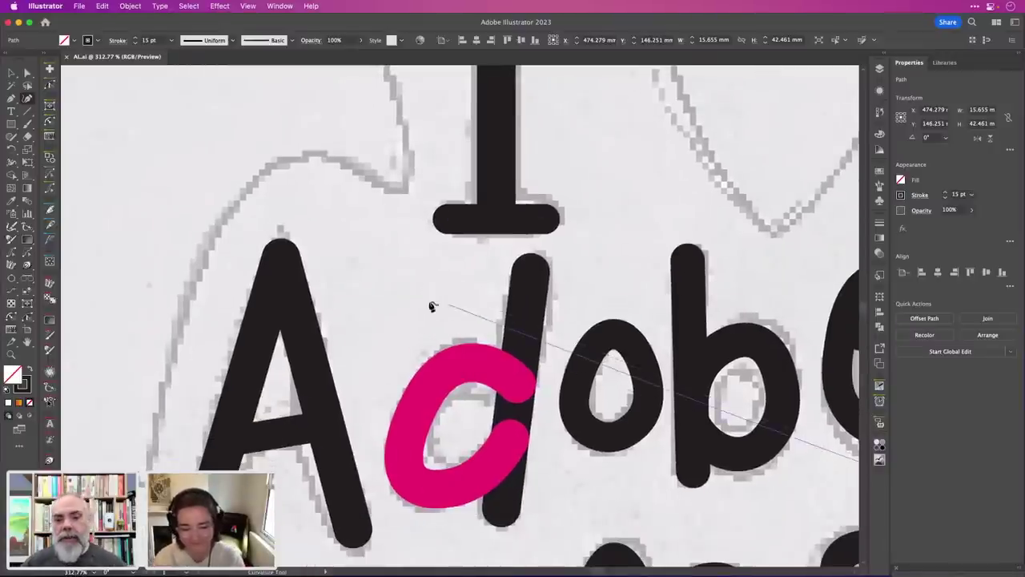
Thin, then re-widen, the end of the pink stroke with the Width tool.
key(Escape)
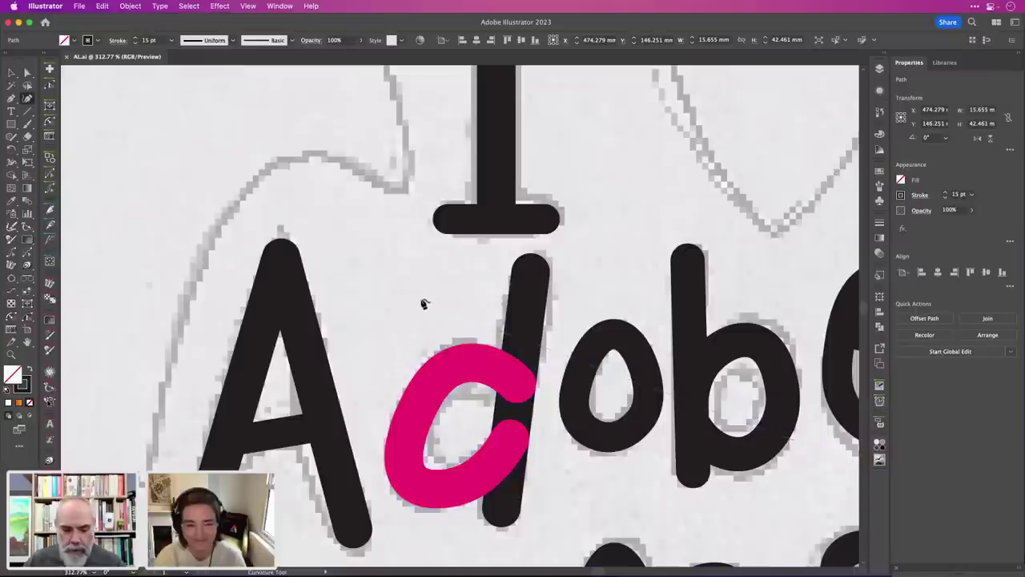
key(shift+w)
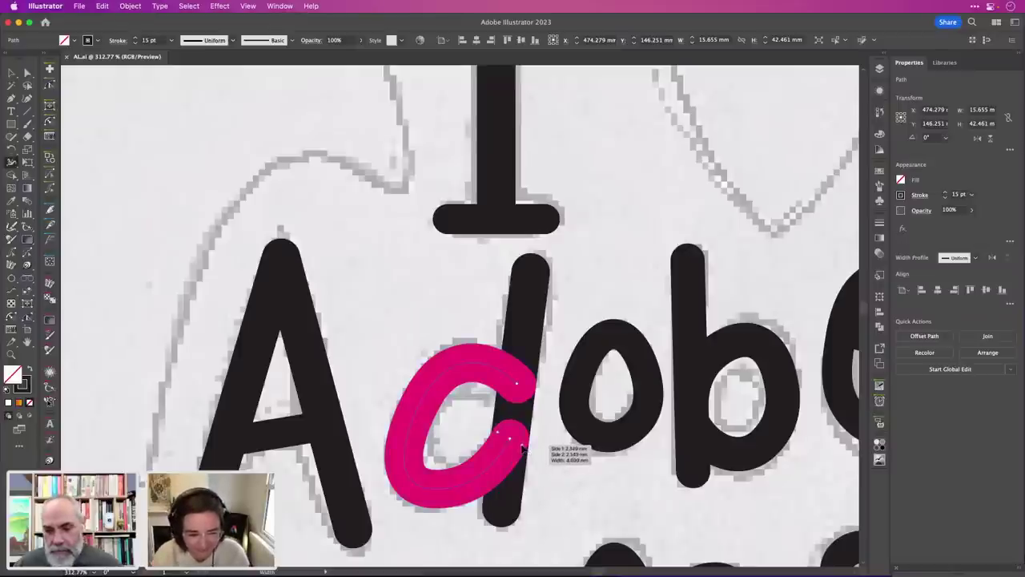
drag(522, 450, 517, 447)
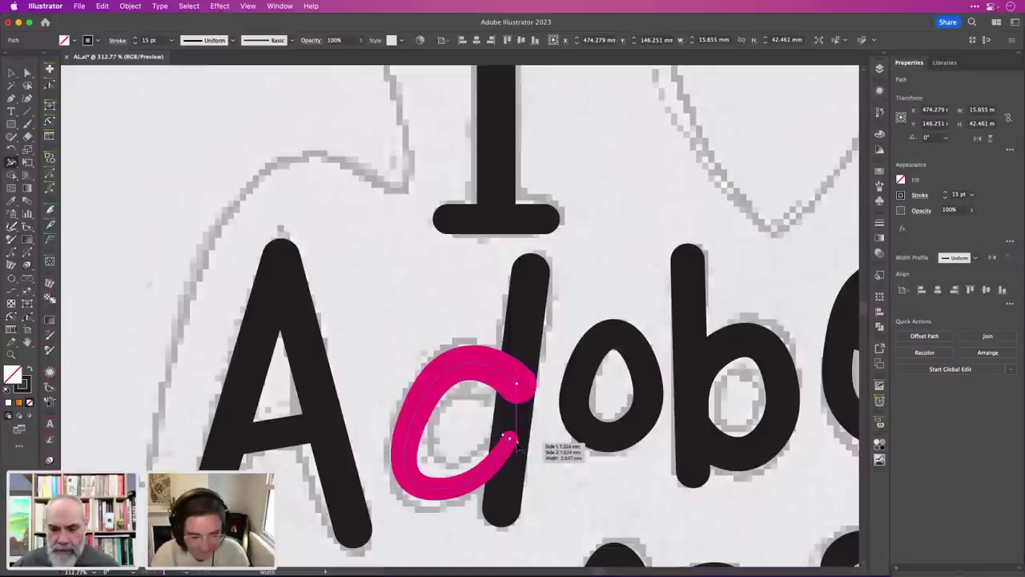
drag(520, 445, 530, 454)
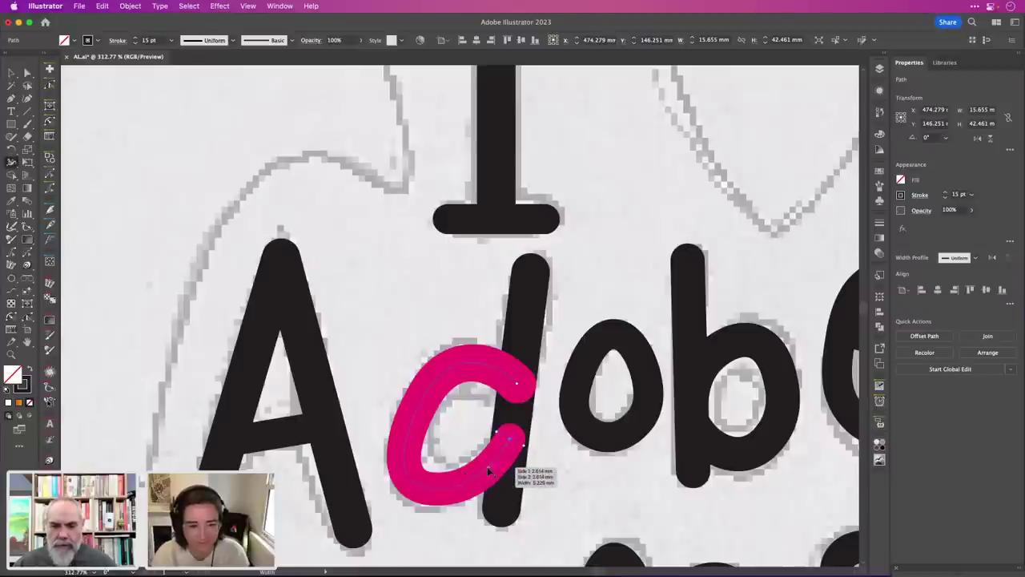
Widen the pink c's lower inner curve outward in two passes so it swells.
scroll(488, 469, up, 3)
scroll(491, 472, down, 3)
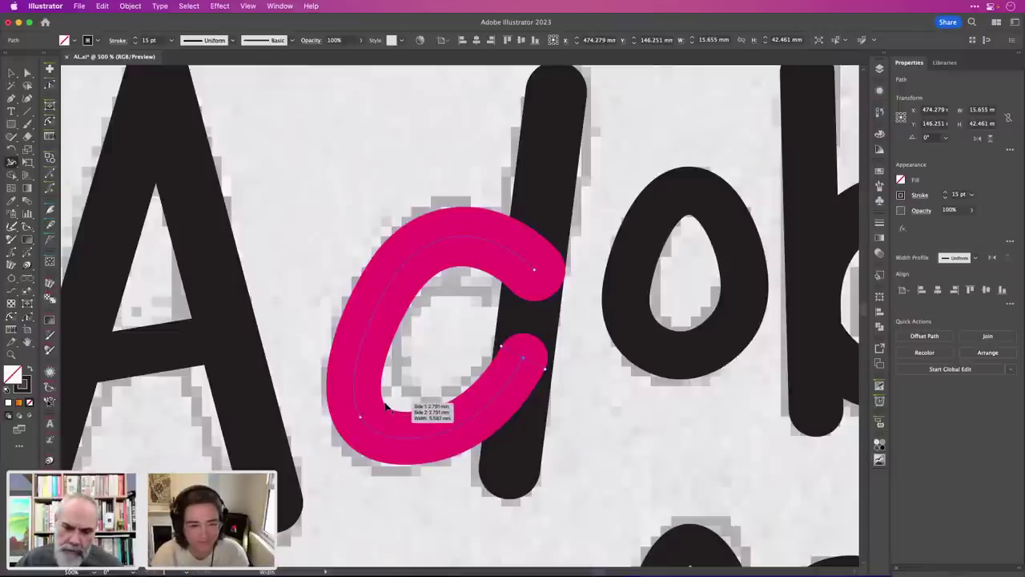
drag(385, 406, 393, 401)
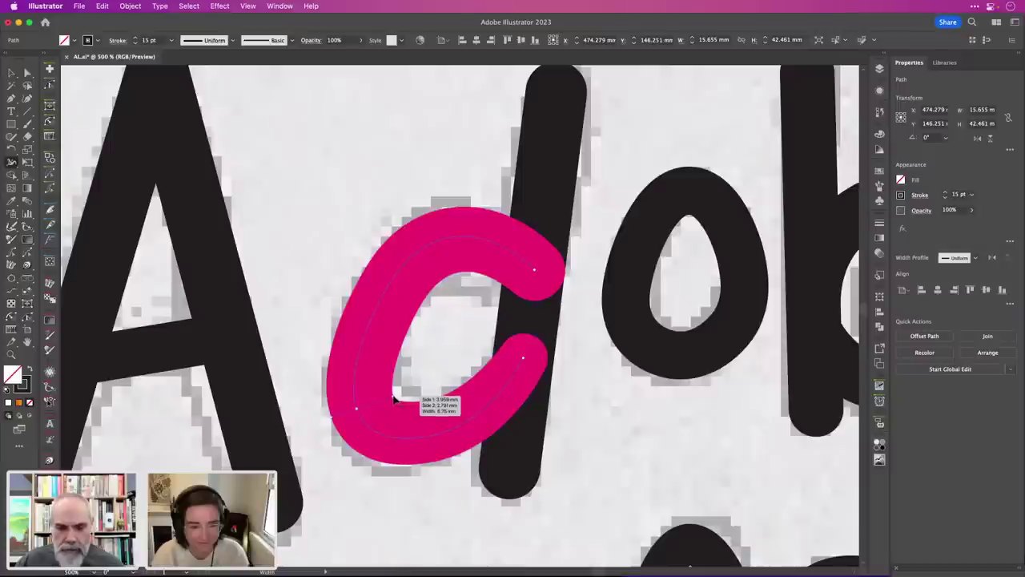
drag(395, 398, 399, 396)
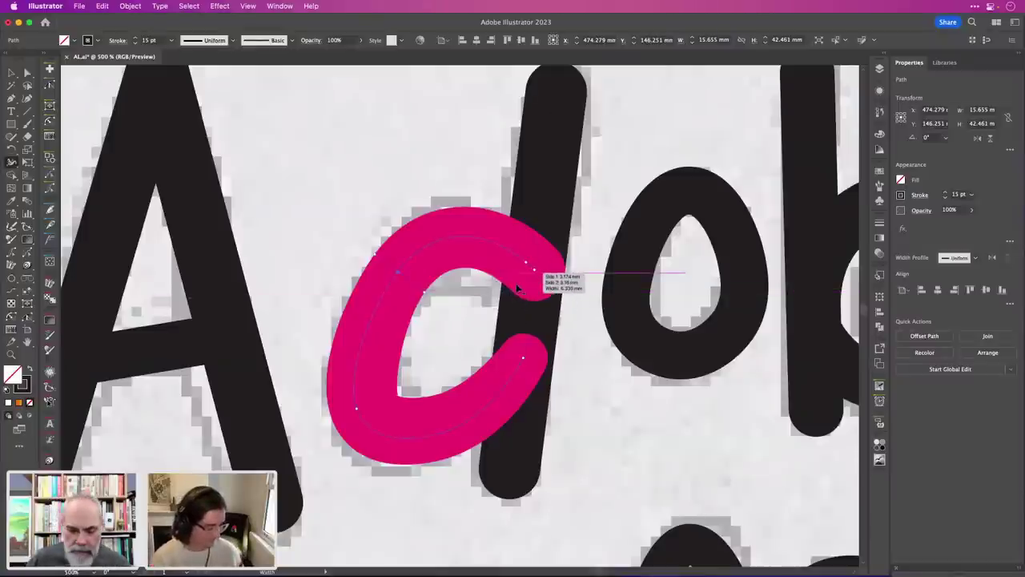
Select the pink c and pull its top anchor down with the Curvature tool.
key(shift+grave)
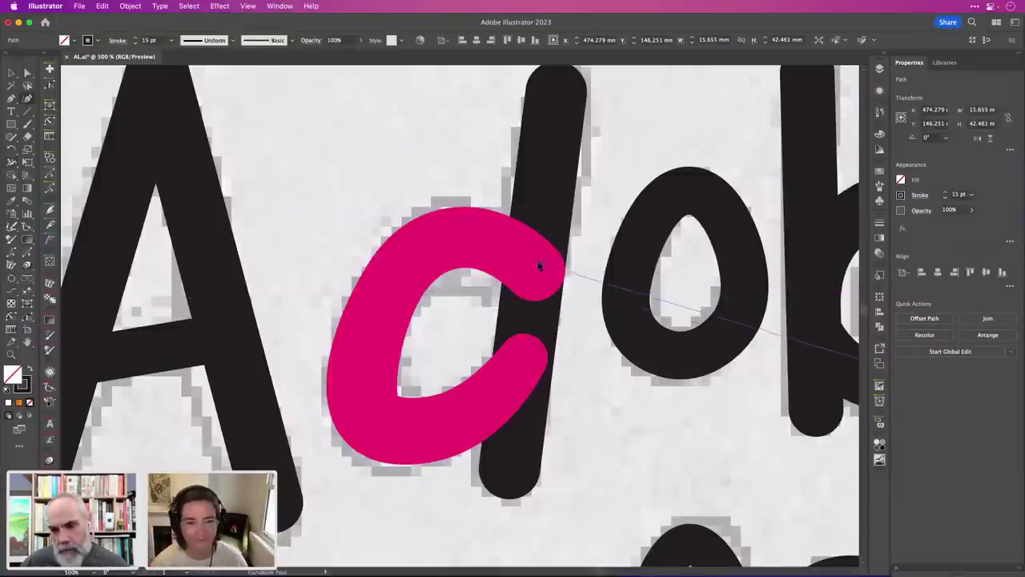
key(a)
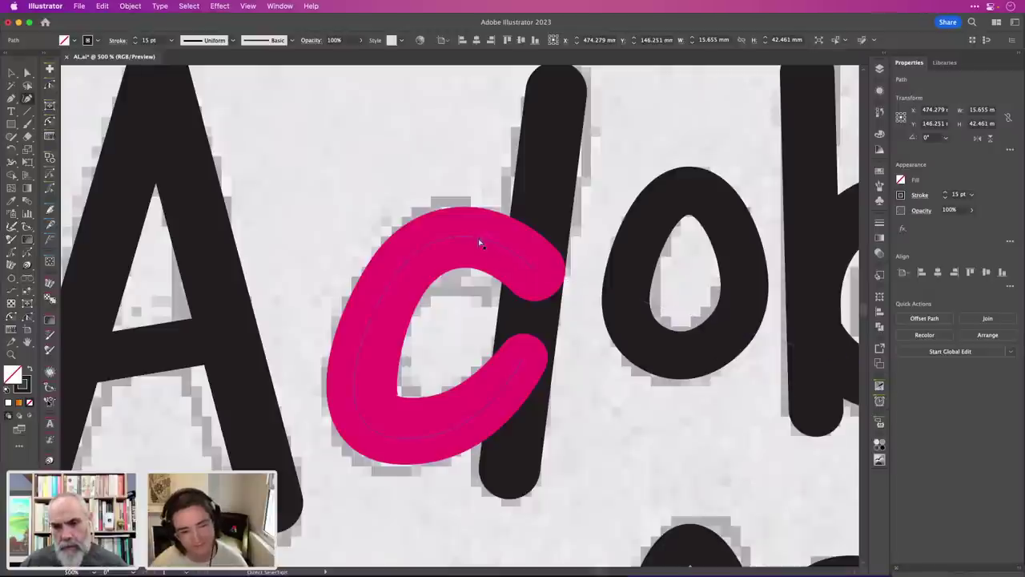
click(478, 243)
key(shift+grave)
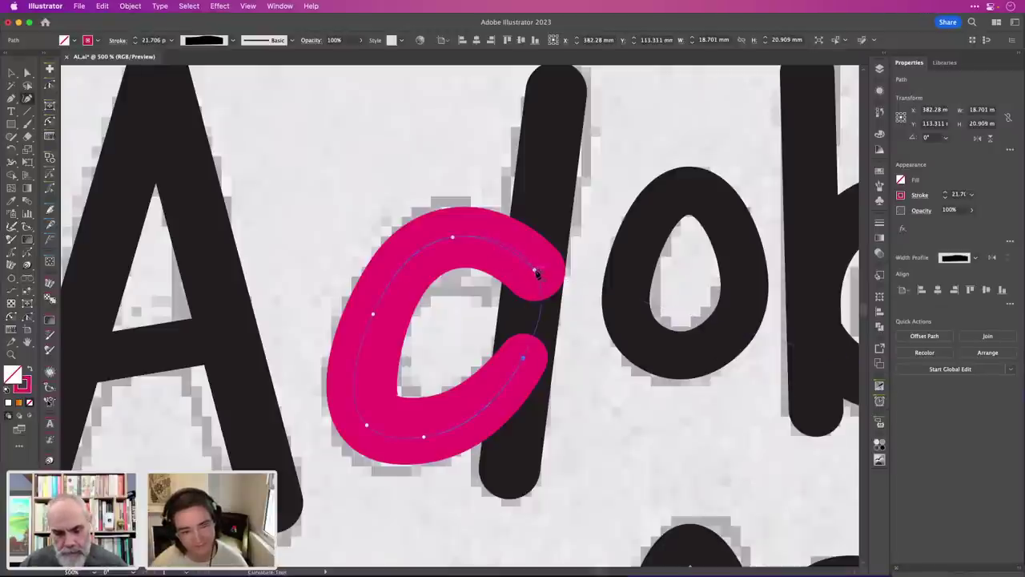
drag(534, 273, 529, 302)
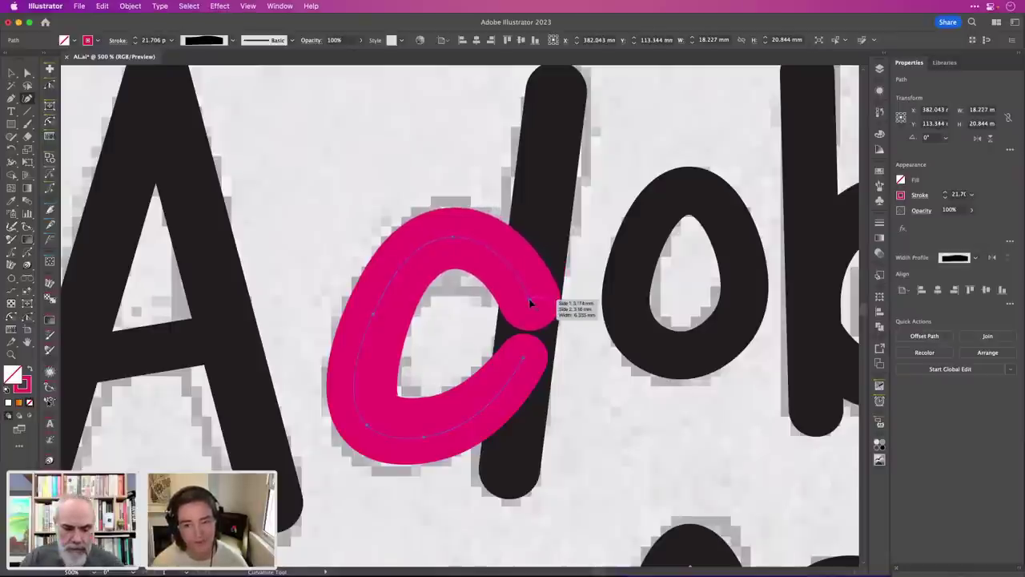
Widen the pink c's upper curve with two Width tool drags.
key(shift+w)
drag(459, 233, 456, 274)
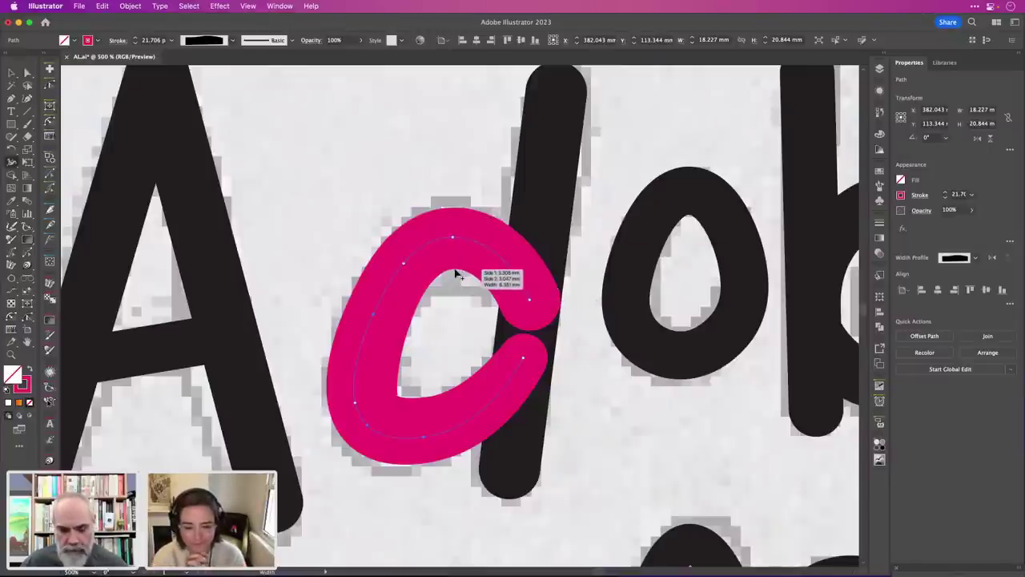
drag(455, 273, 461, 303)
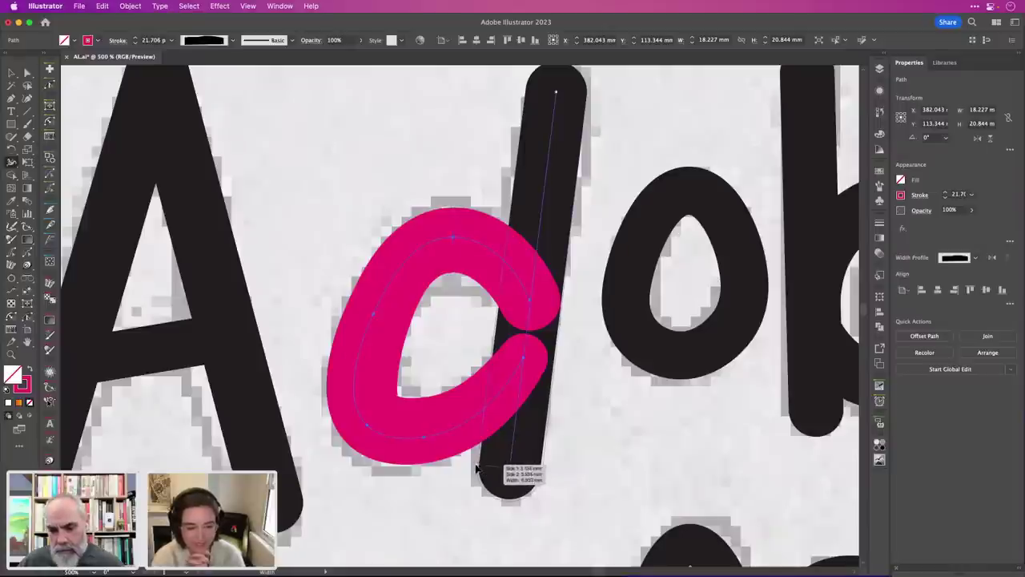
Widen the d stem's bottom, slim its upper middle, and thicken the o's bottom curve.
drag(476, 469, 474, 472)
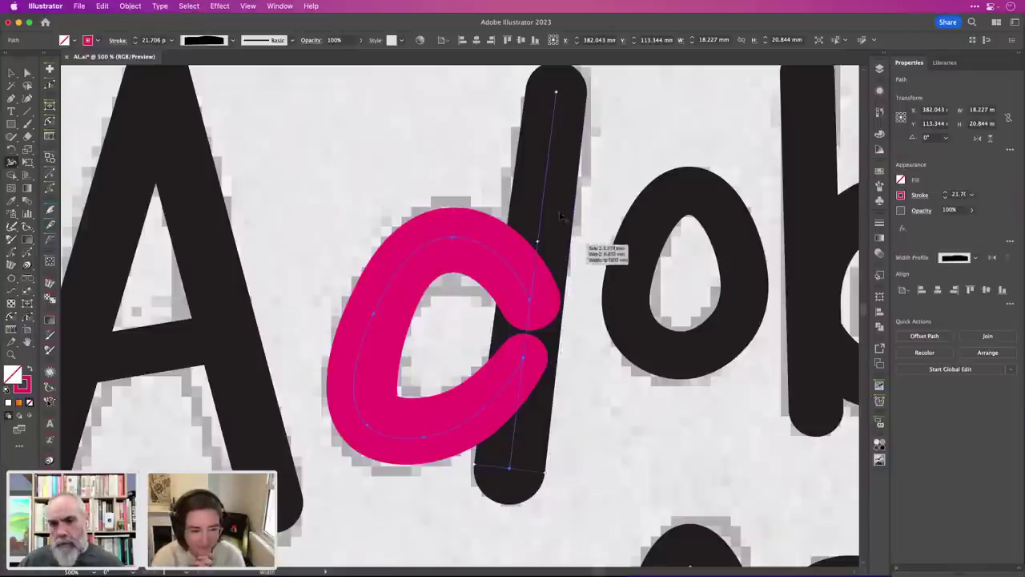
drag(574, 217, 567, 211)
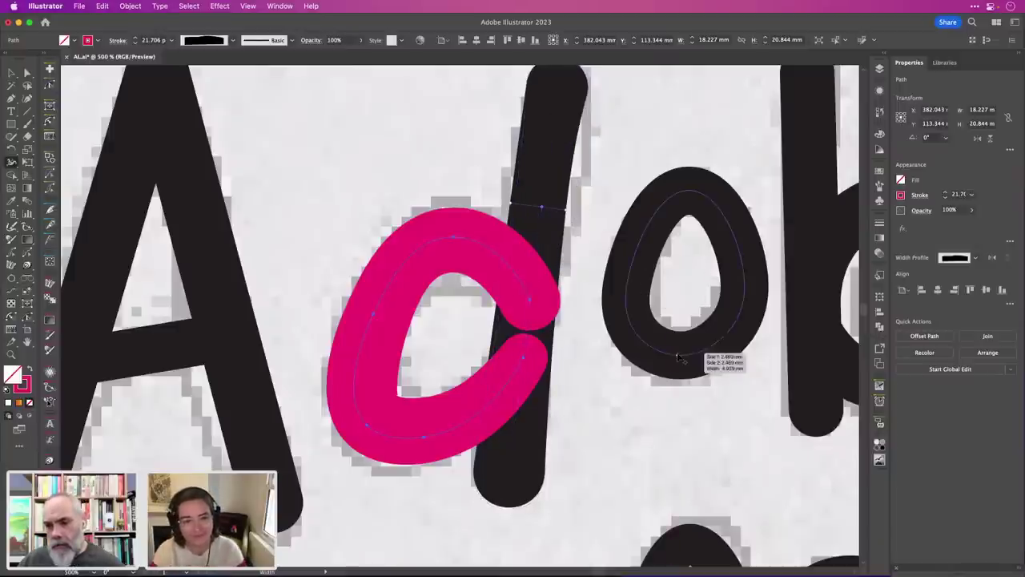
drag(679, 362, 680, 384)
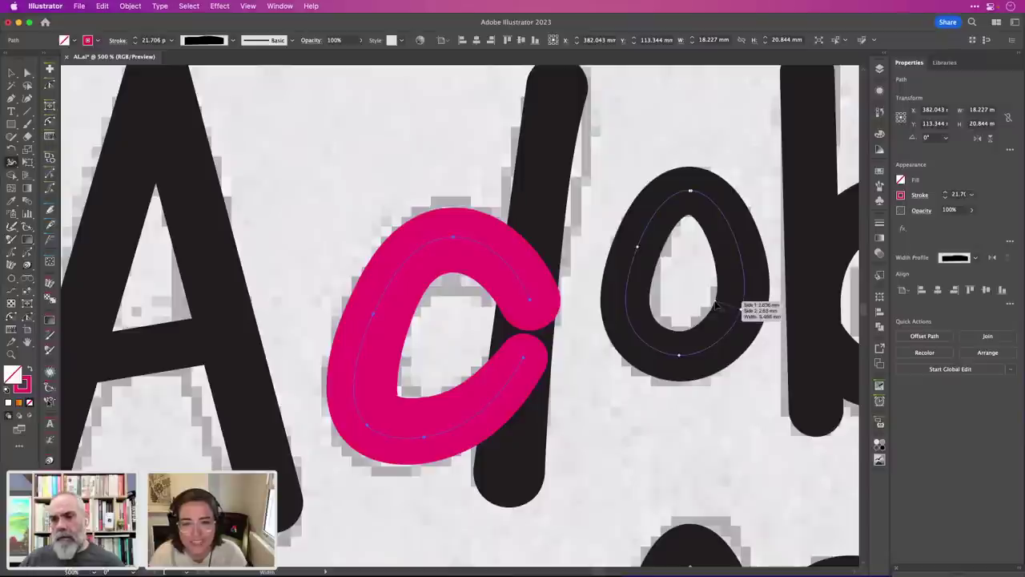
scroll(715, 304, down, 3)
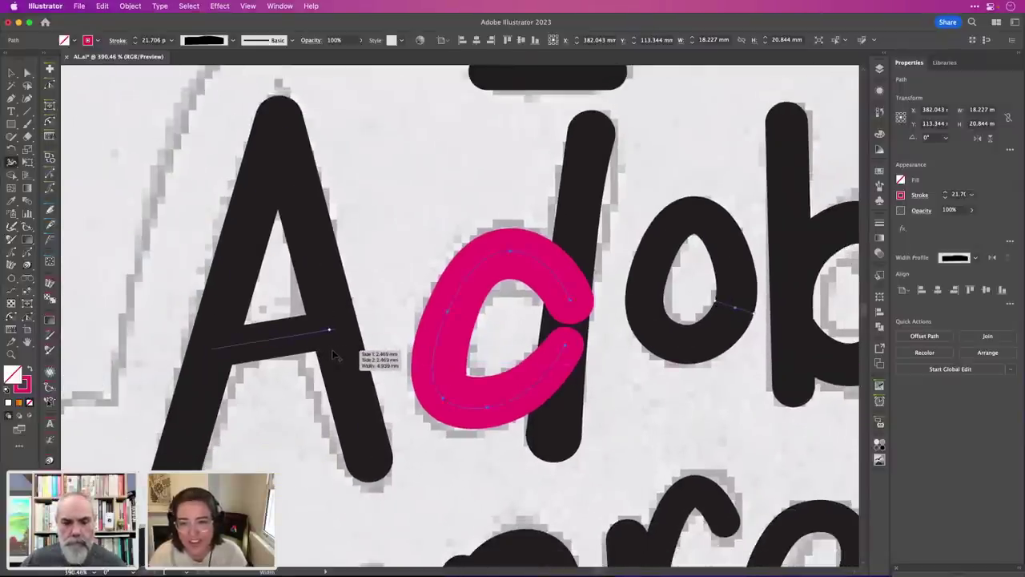
Widen the A's crossbar and vary the widths at its right leg end and along its left leg.
mouse_move(331, 353)
mouse_down()
mouse_move(337, 362)
mouse_move(334, 351)
mouse_up()
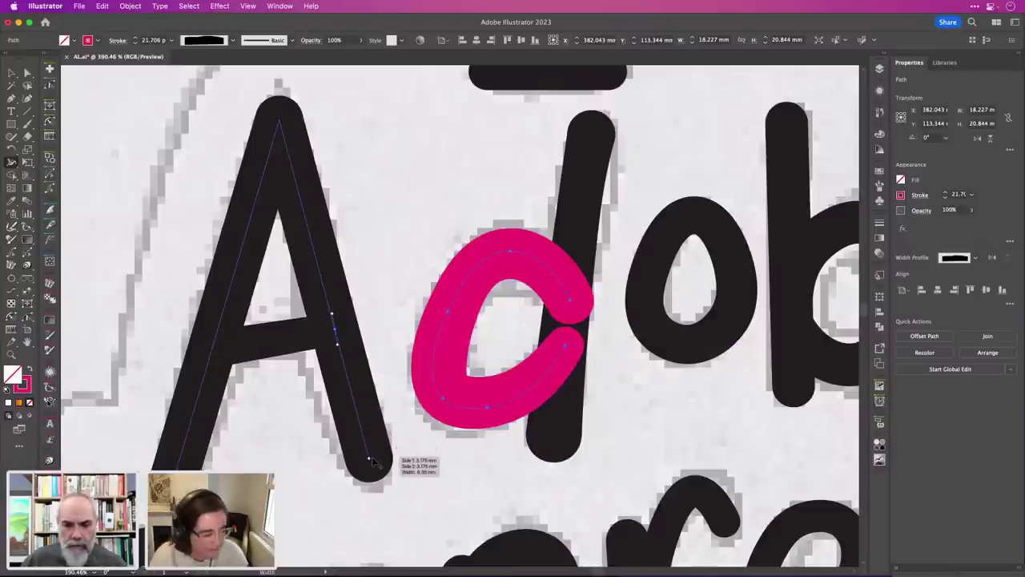
drag(371, 458, 346, 472)
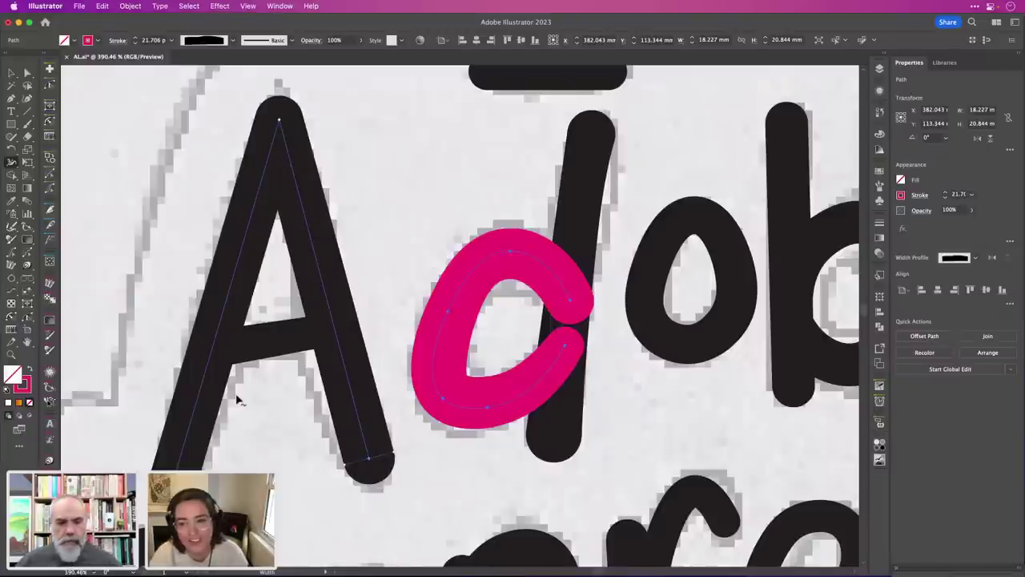
mouse_move(236, 366)
mouse_down()
mouse_move(229, 356)
mouse_move(230, 388)
mouse_move(210, 365)
mouse_move(288, 202)
mouse_move(274, 214)
mouse_move(258, 200)
mouse_move(275, 209)
mouse_up()
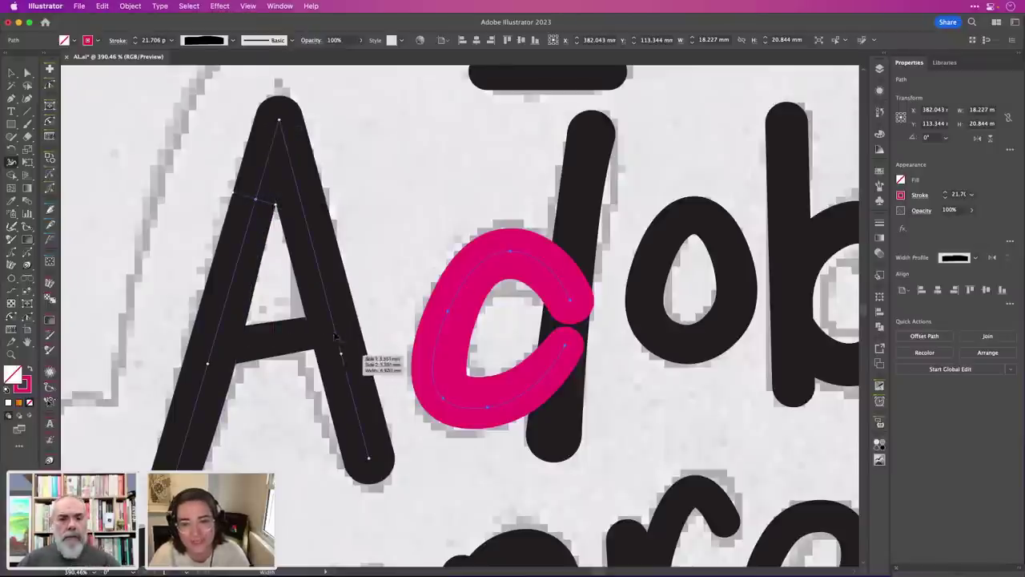
Widen the A's right leg and narrow it near the top.
drag(341, 356, 309, 363)
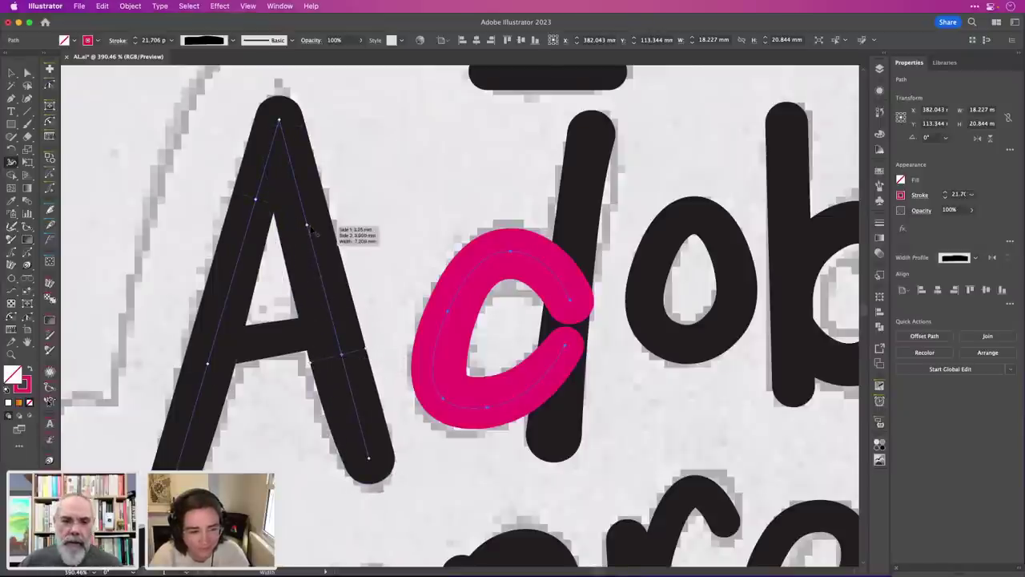
drag(308, 226, 285, 232)
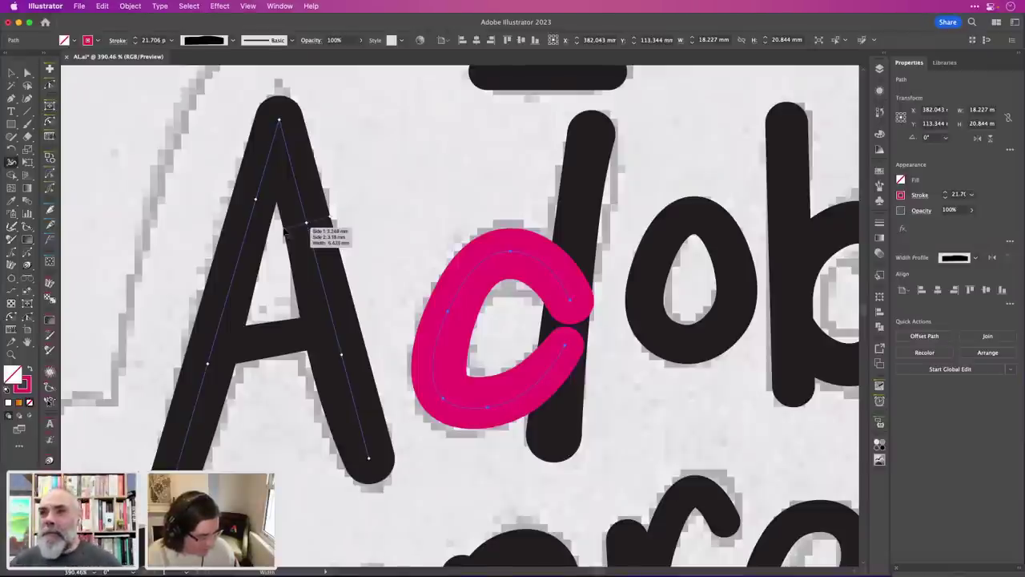
scroll(285, 229, right, 3)
scroll(285, 230, down, 2)
scroll(285, 230, right, 2)
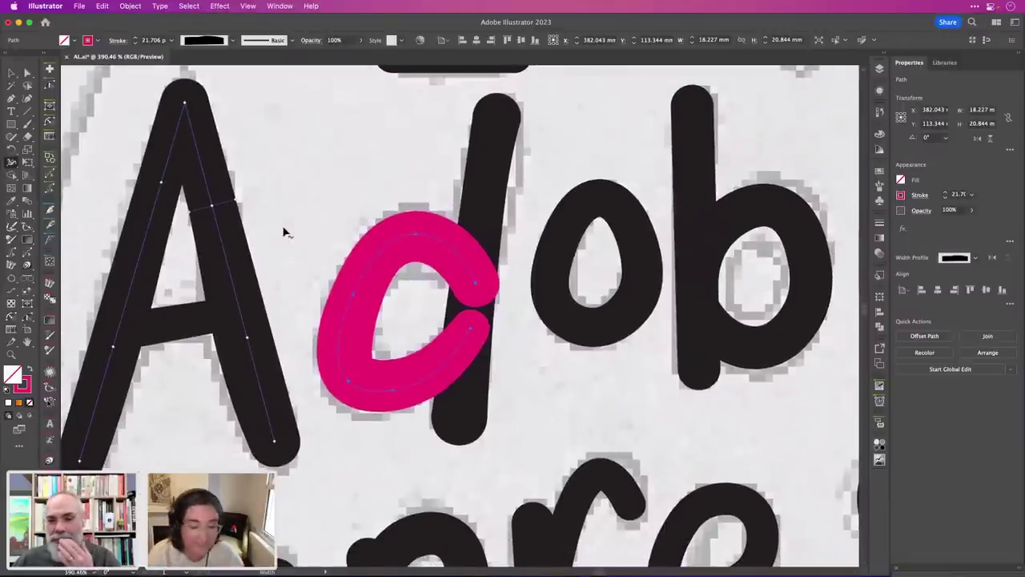
Thicken the b's bowl and the bottom of its stem with the Width tool.
scroll(283, 228, right, 5)
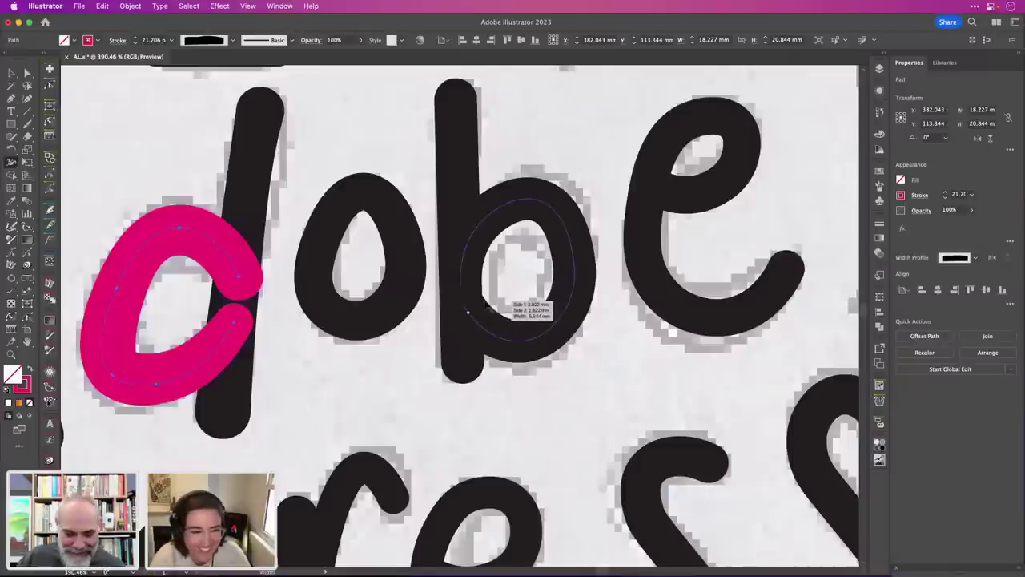
drag(486, 302, 463, 306)
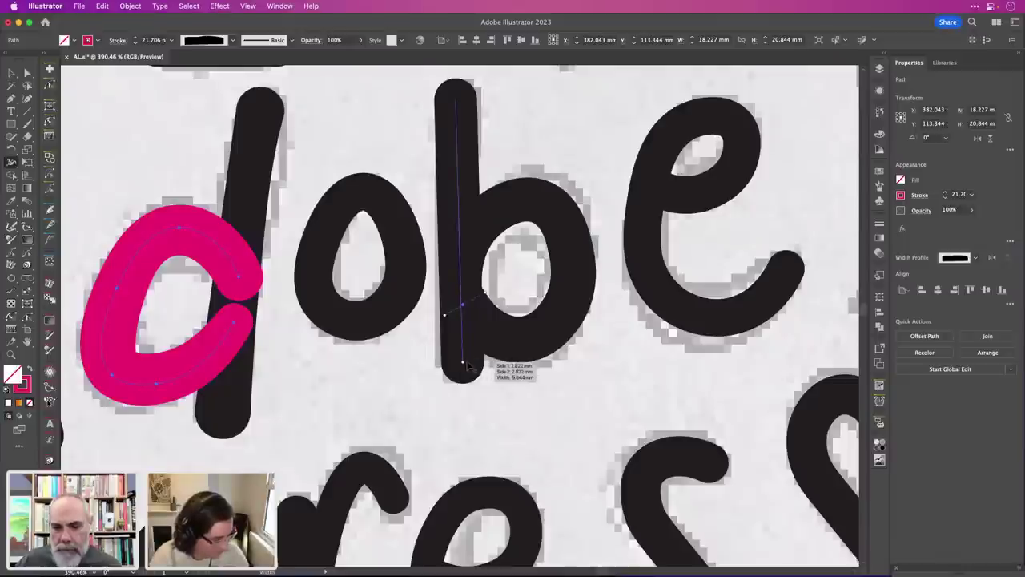
drag(469, 367, 485, 366)
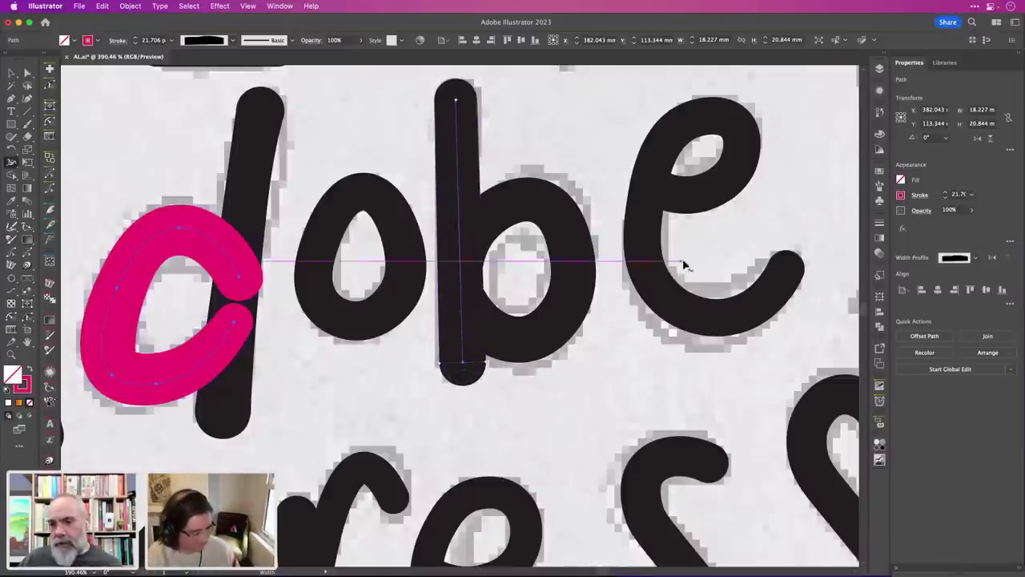
Try widening the bottom of the e's stroke, then undo the change.
drag(718, 335, 715, 346)
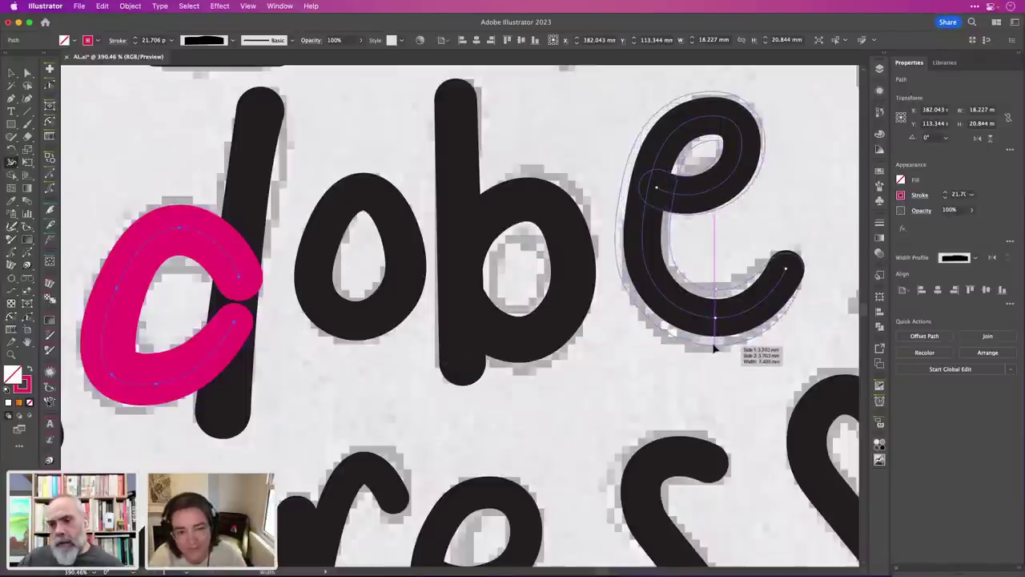
drag(715, 346, 719, 351)
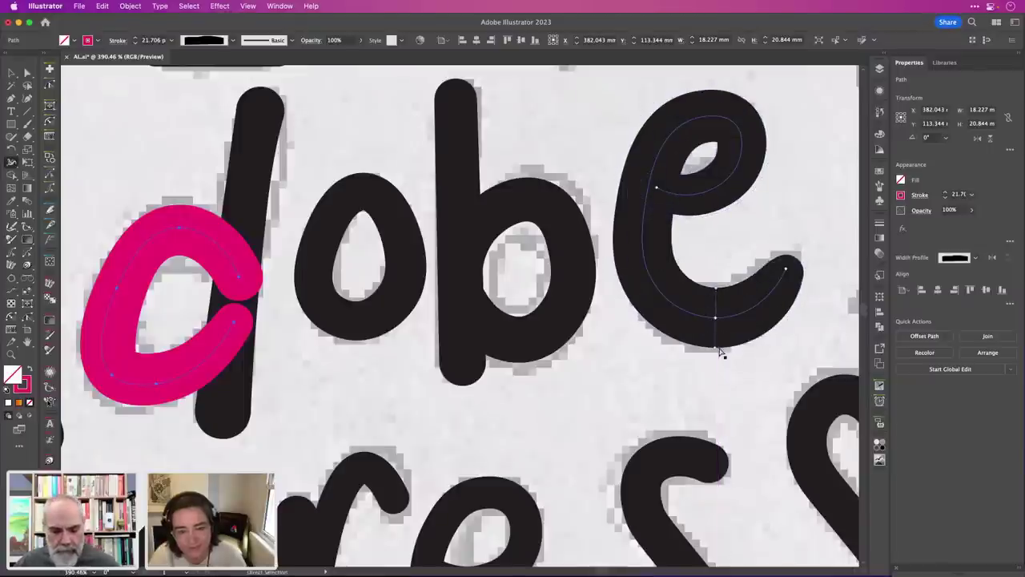
key(super+z)
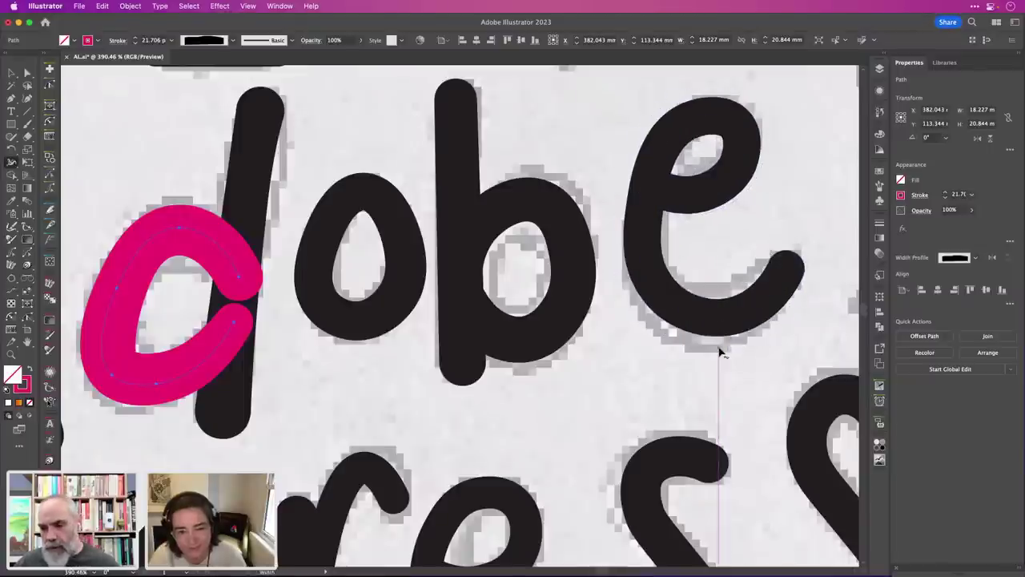
Confirm the e's width point at 4.939 mm, then drag the e's bottom curve wider, to about 7.2 mm.
double_click(655, 163)
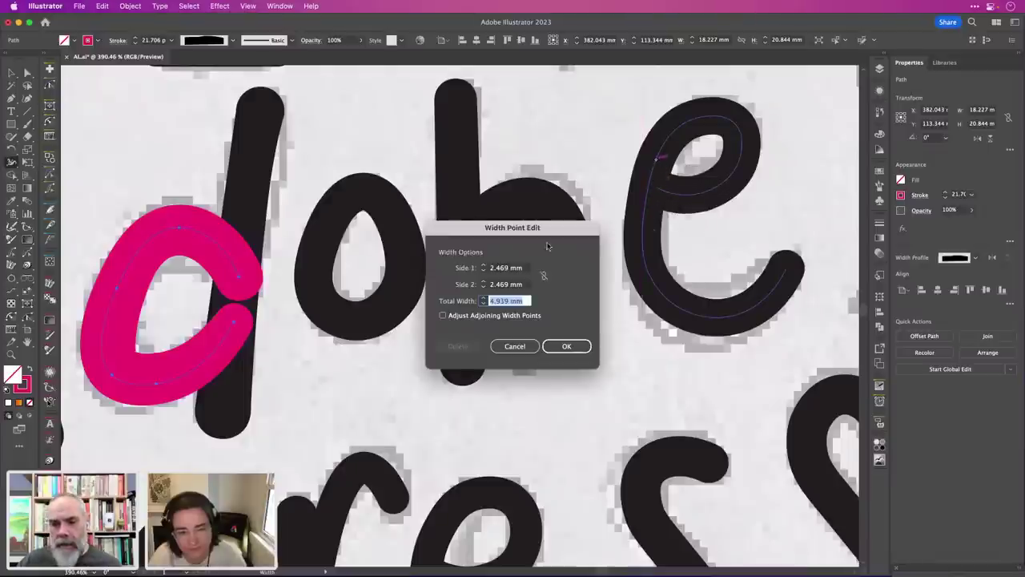
click(566, 346)
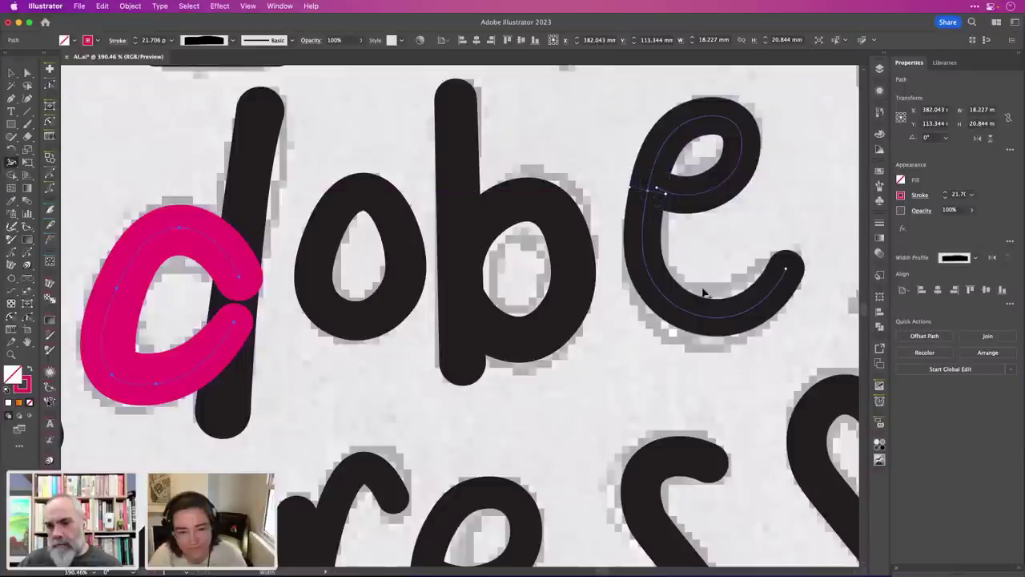
drag(714, 322, 718, 350)
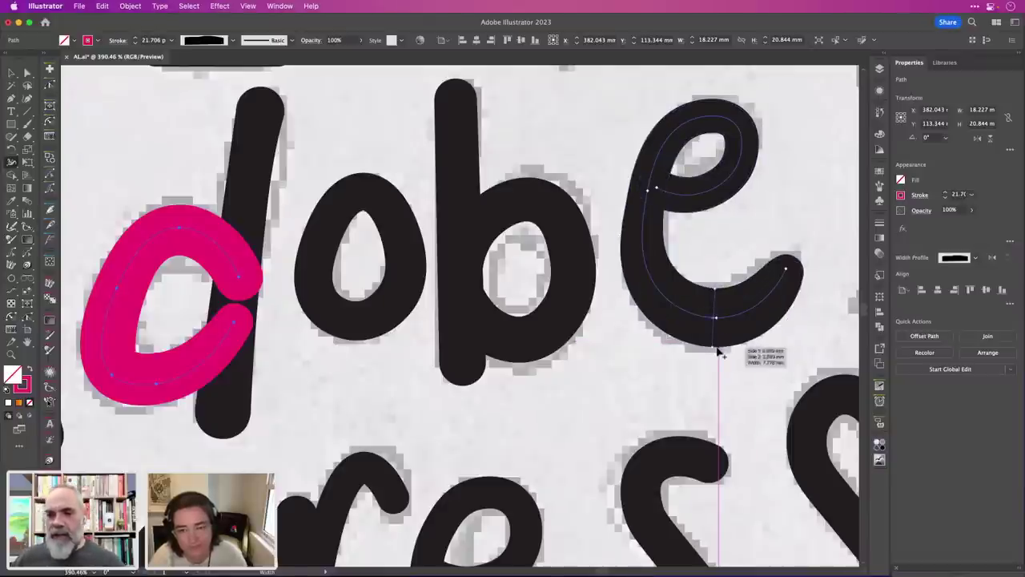
scroll(718, 351, down, 2)
scroll(718, 350, down, 1)
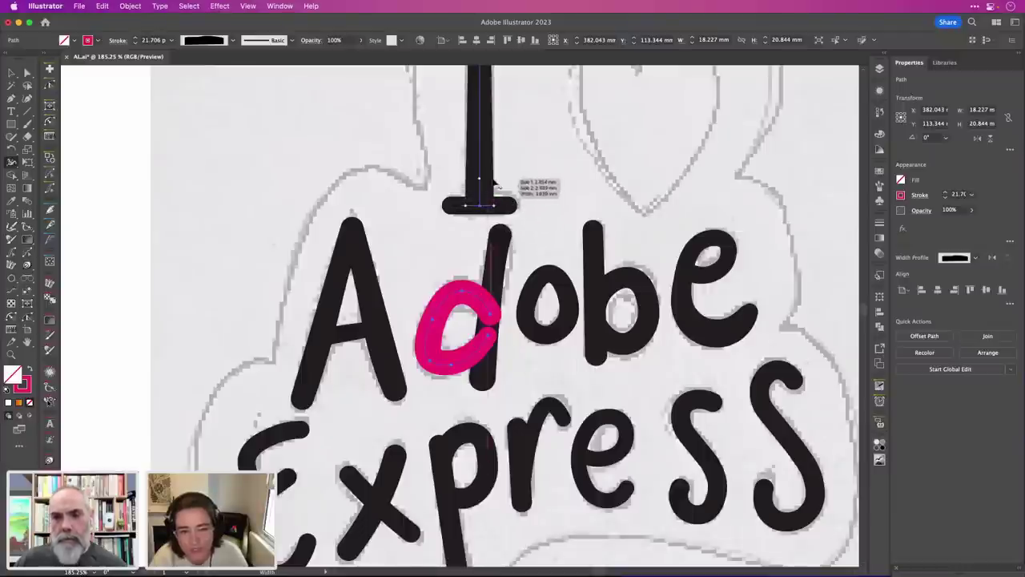
Adjust the I's stem width and make both ends of its top bar slightly fuller.
scroll(499, 167, up, 3)
scroll(499, 168, up, 3)
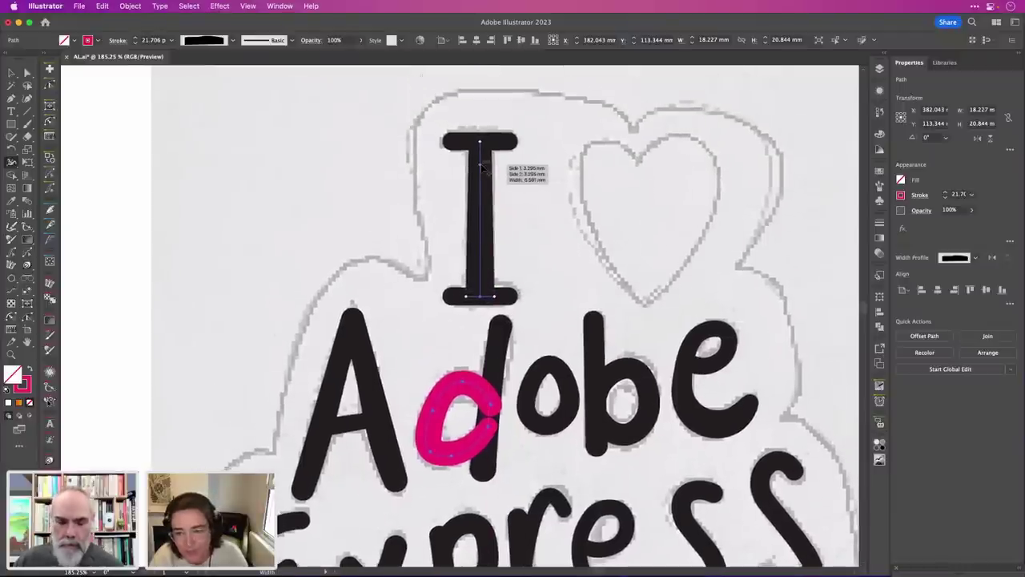
mouse_move(480, 165)
mouse_down()
mouse_move(468, 166)
mouse_move(481, 166)
mouse_up()
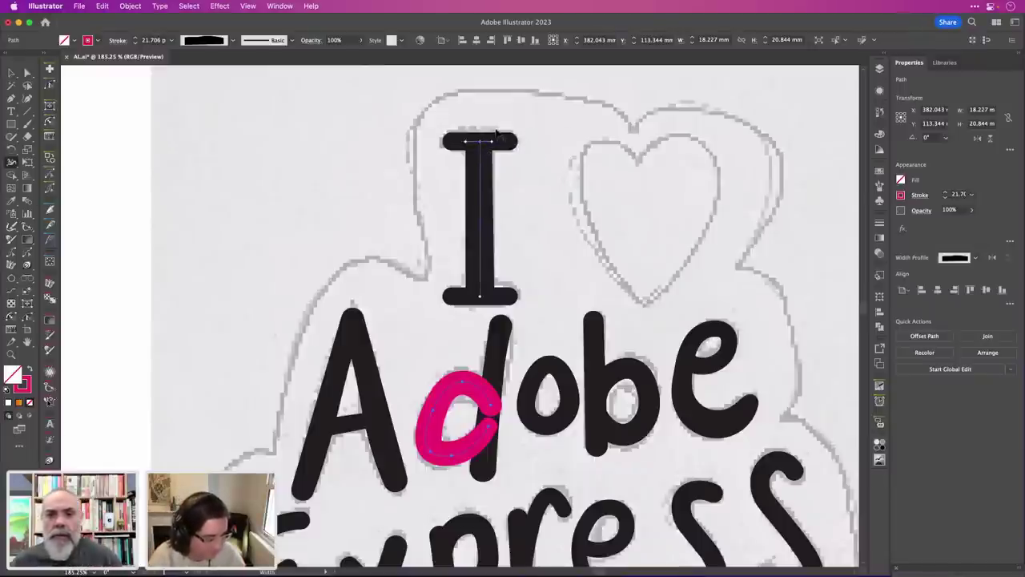
scroll(484, 144, up, 5)
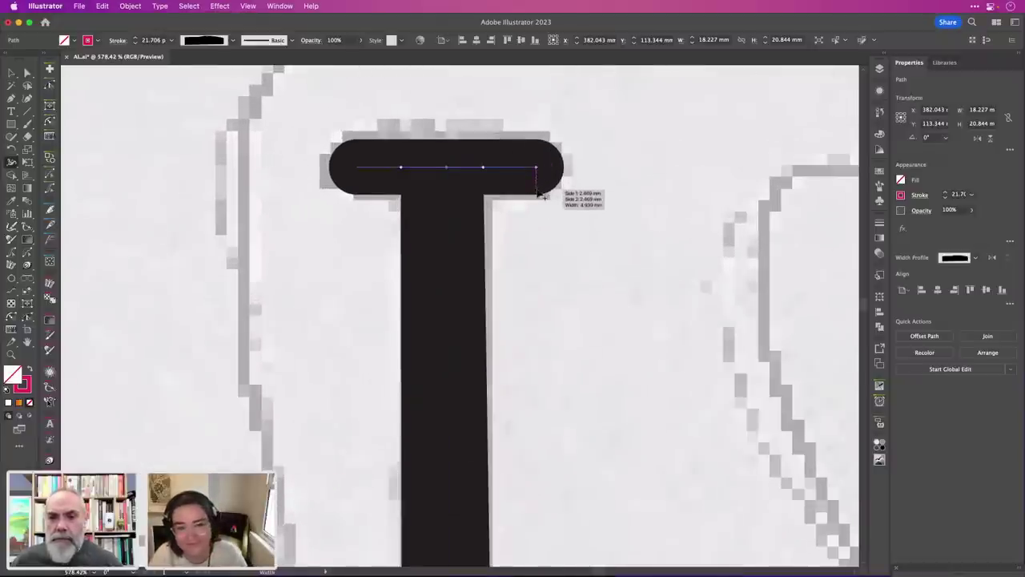
drag(539, 198, 538, 201)
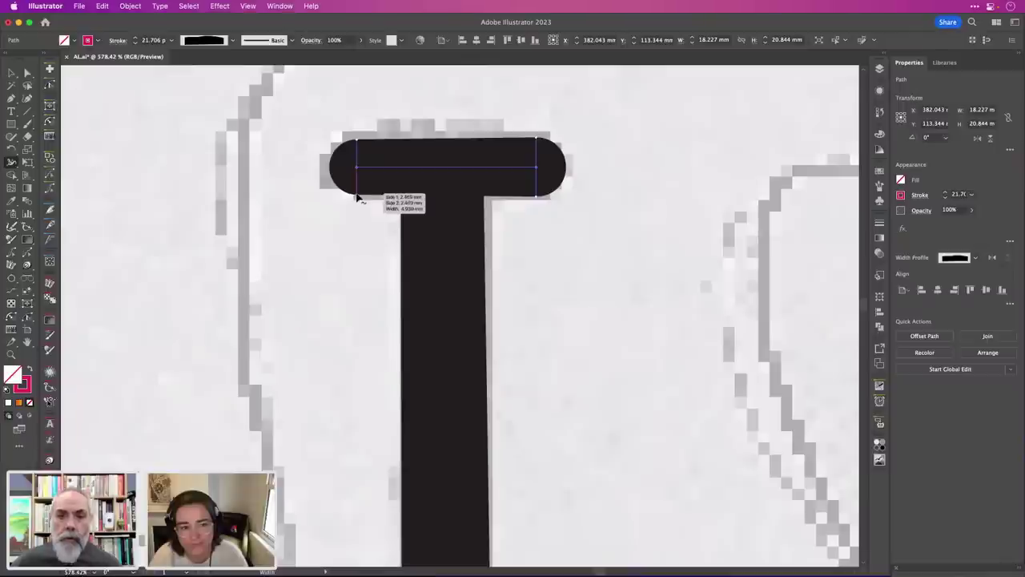
drag(358, 197, 359, 201)
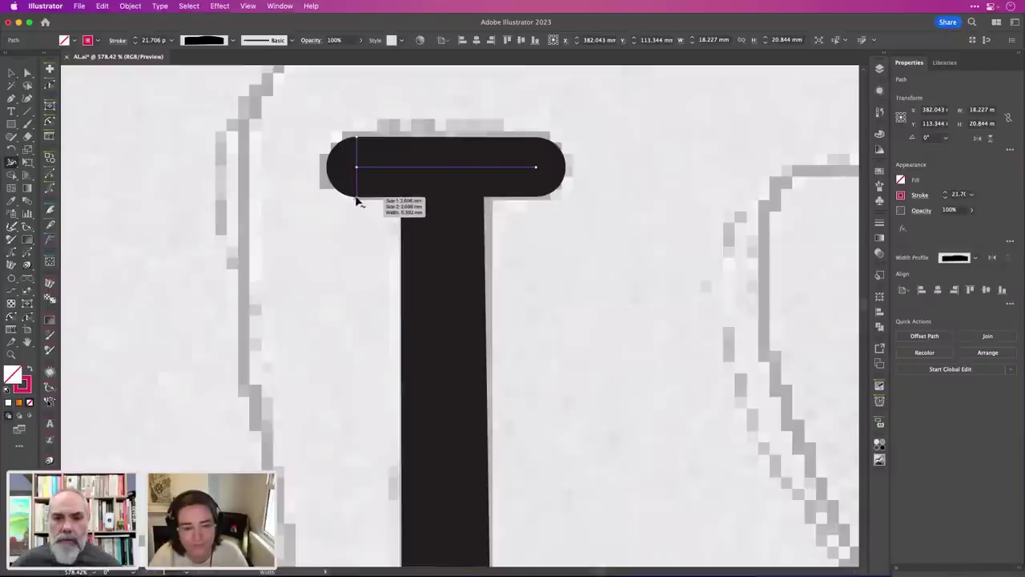
drag(359, 201, 360, 201)
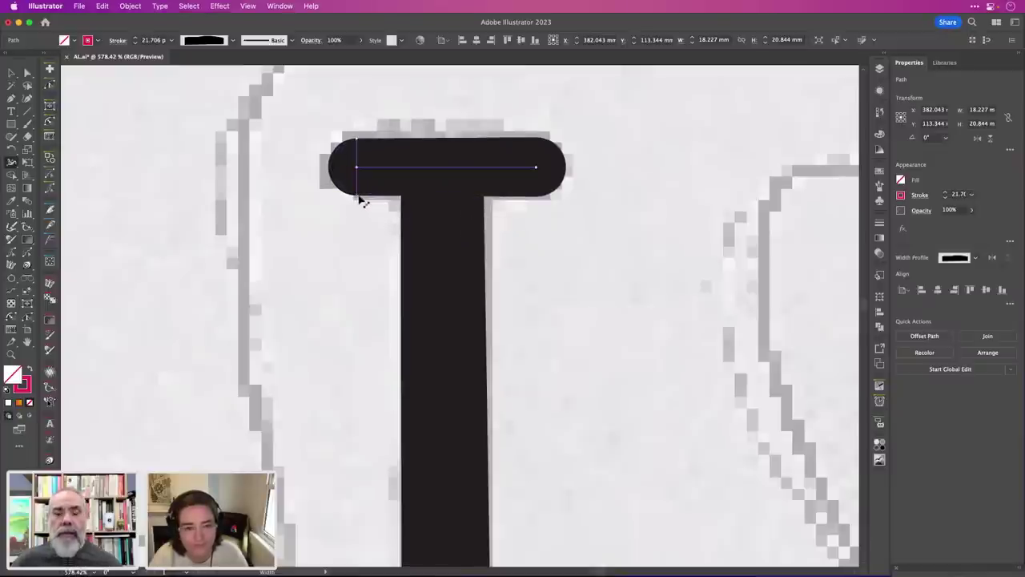
Widen the right and left ends of the I's bottom bar.
scroll(547, 237, down, 10)
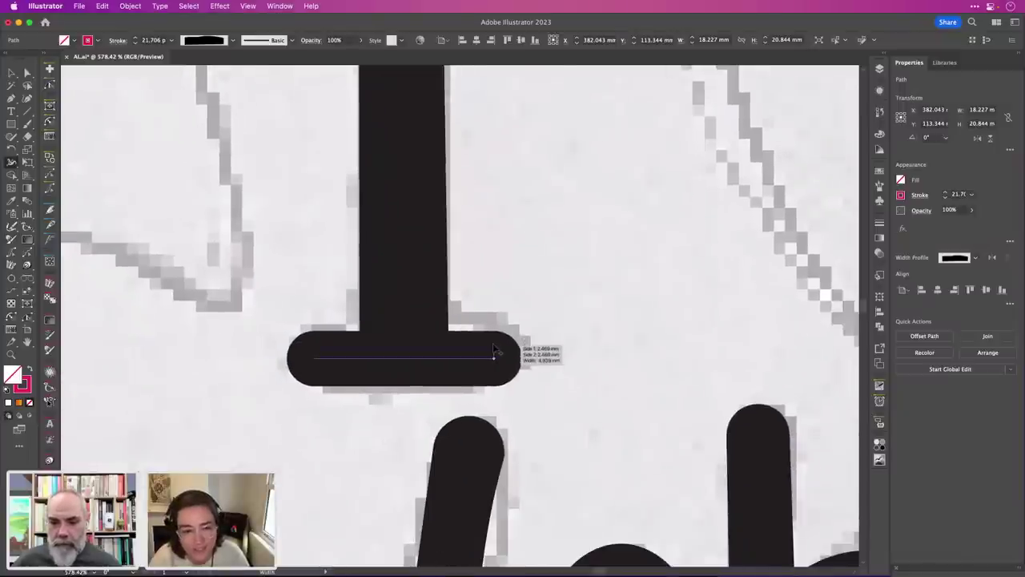
drag(494, 340, 494, 331)
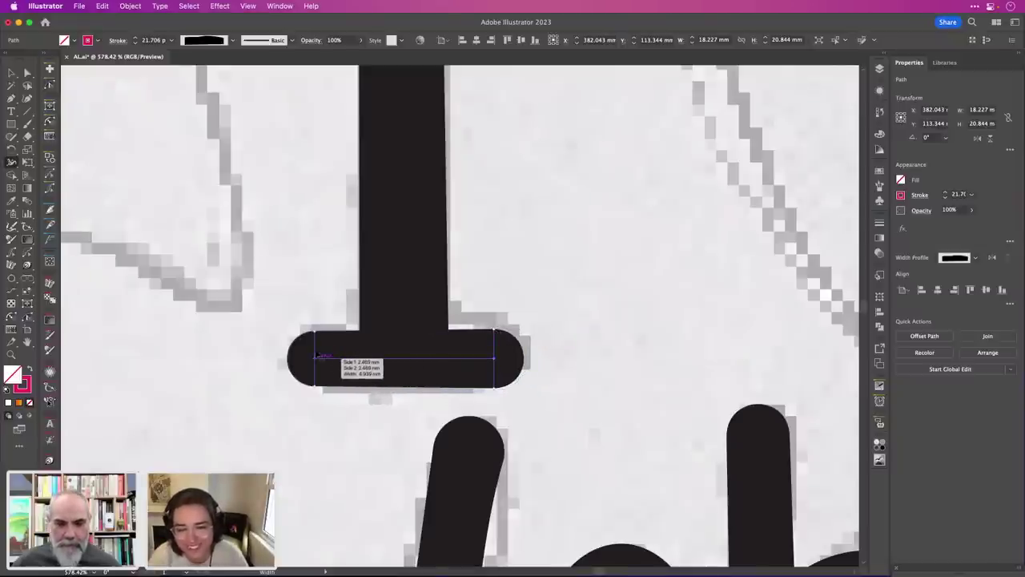
drag(317, 336, 318, 332)
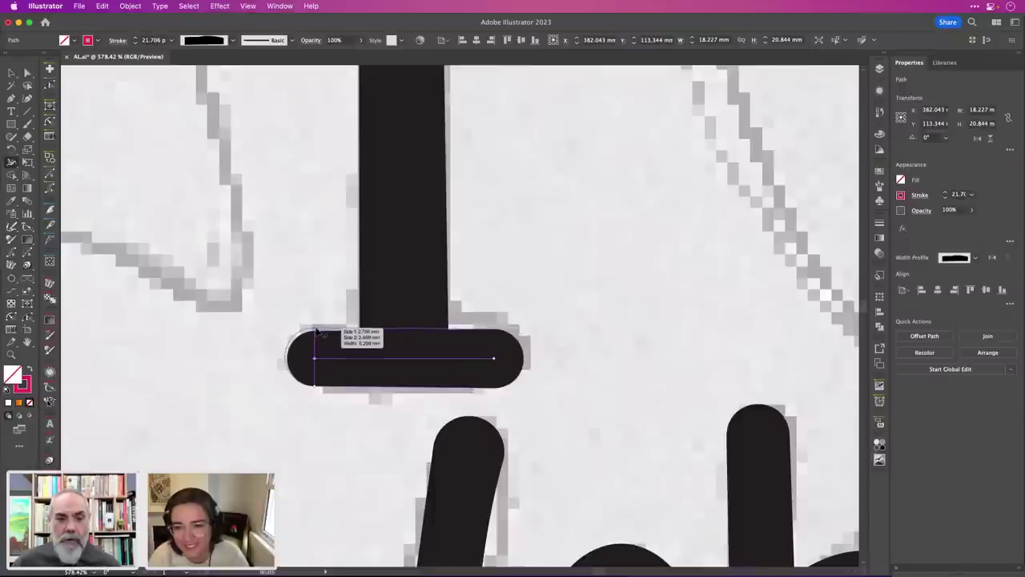
Widen two parts of the E's stroke with width points.
scroll(547, 312, down, 2)
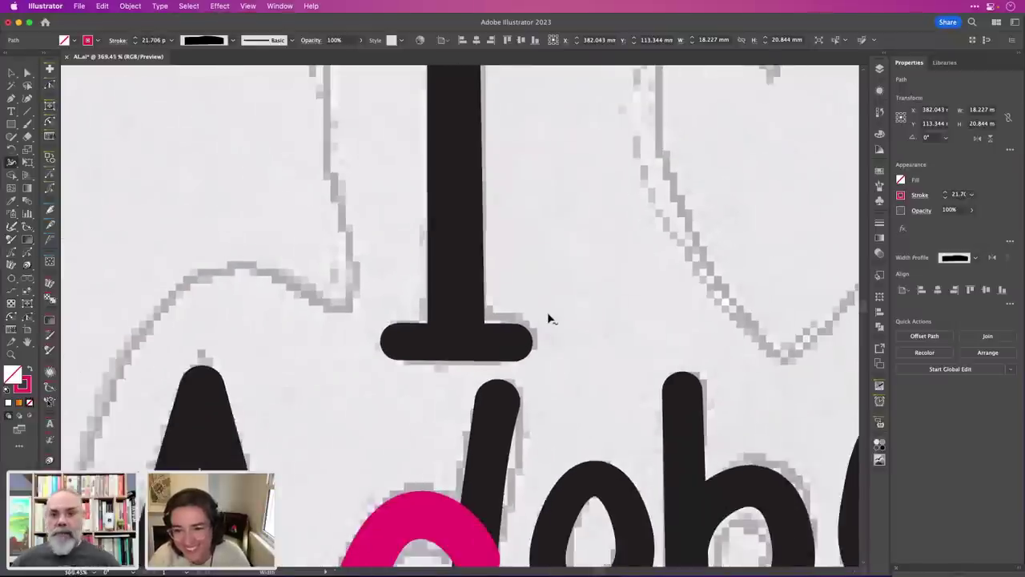
scroll(548, 318, down, 4)
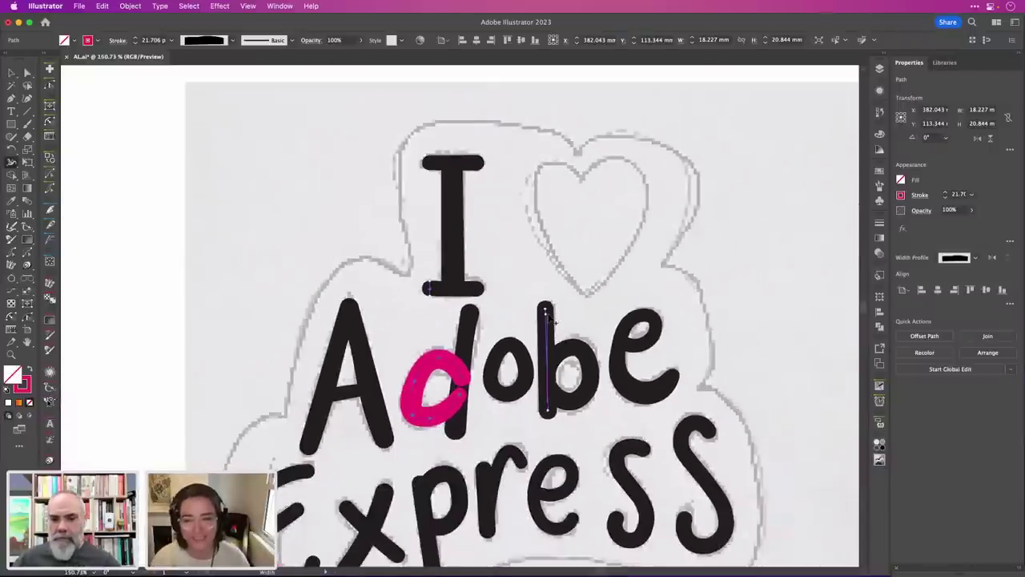
scroll(552, 320, down, 5)
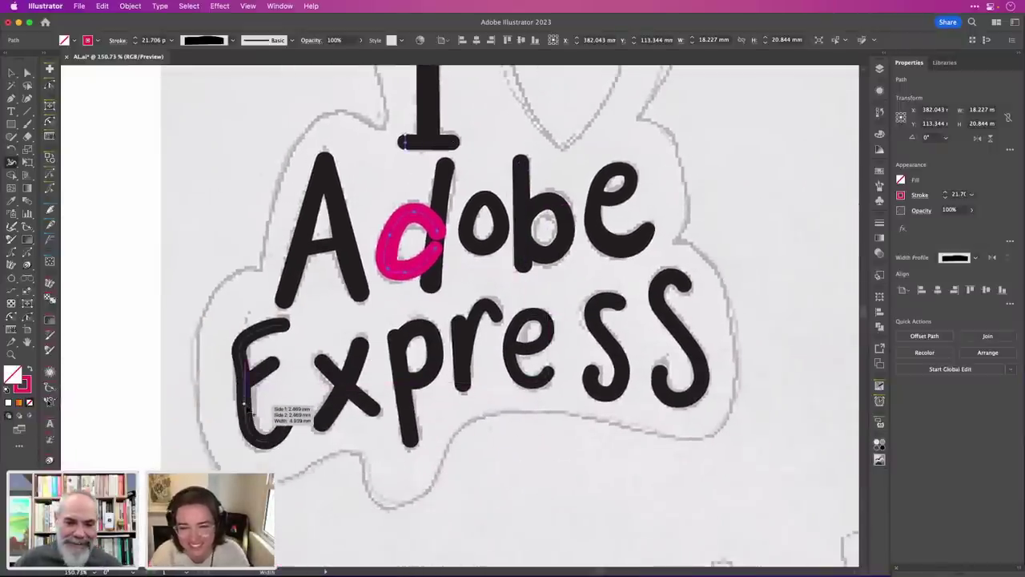
drag(249, 408, 255, 410)
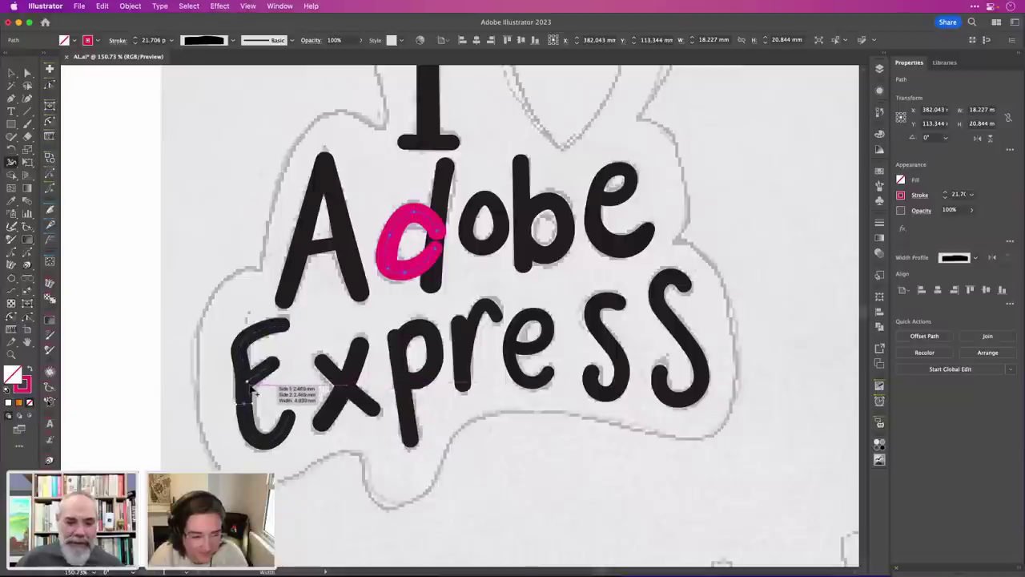
drag(250, 391, 251, 393)
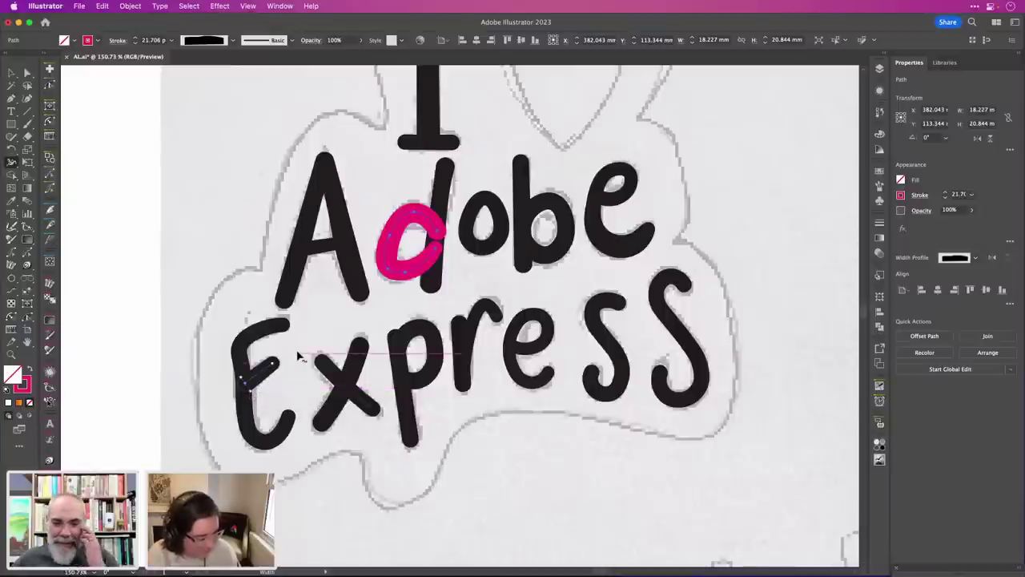
Narrow part of the x's rising stroke and adjust its falling stroke's width.
scroll(345, 416, up, 3)
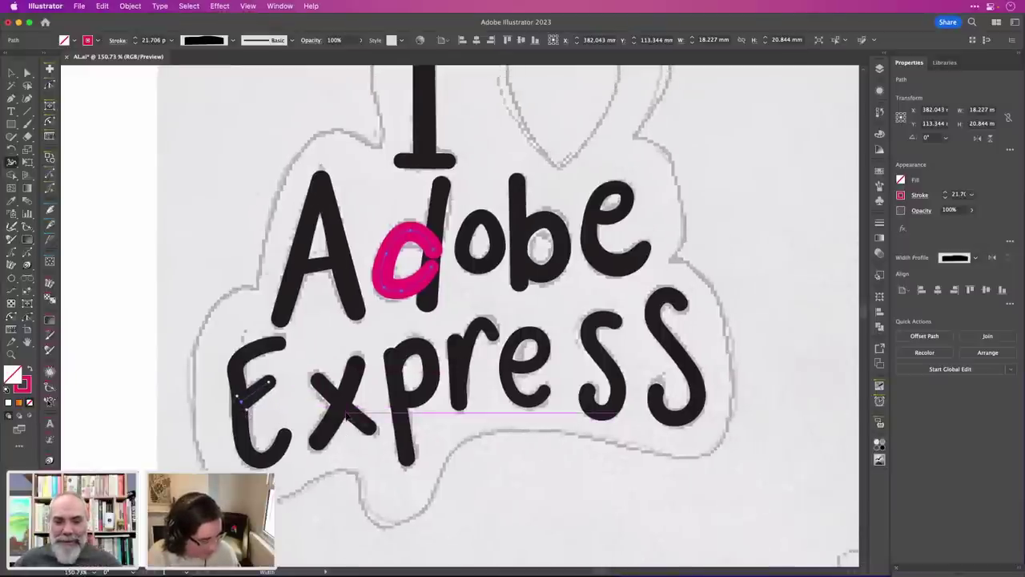
scroll(346, 416, up, 5)
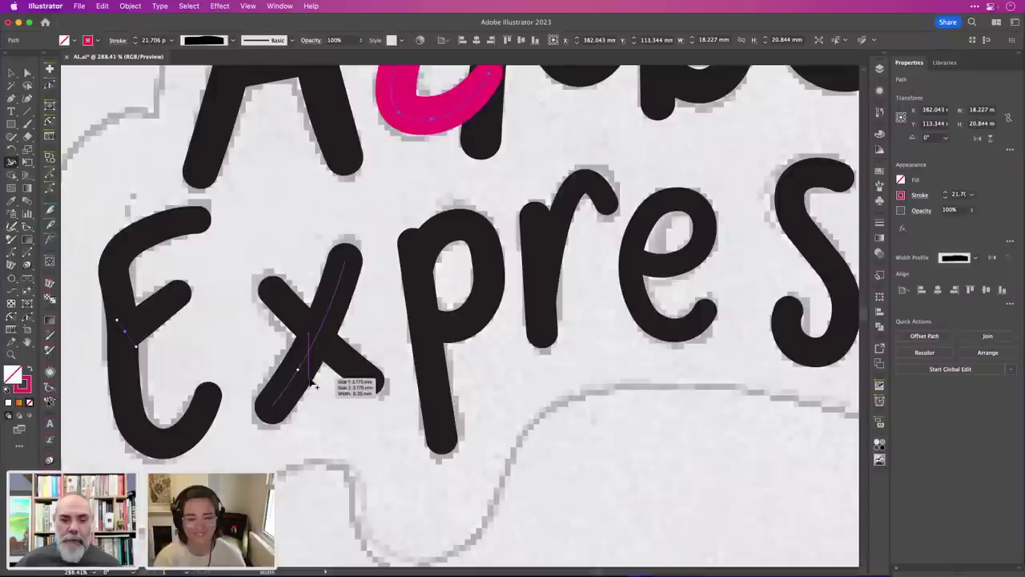
mouse_move(314, 386)
mouse_down()
mouse_move(305, 373)
mouse_move(328, 336)
mouse_up()
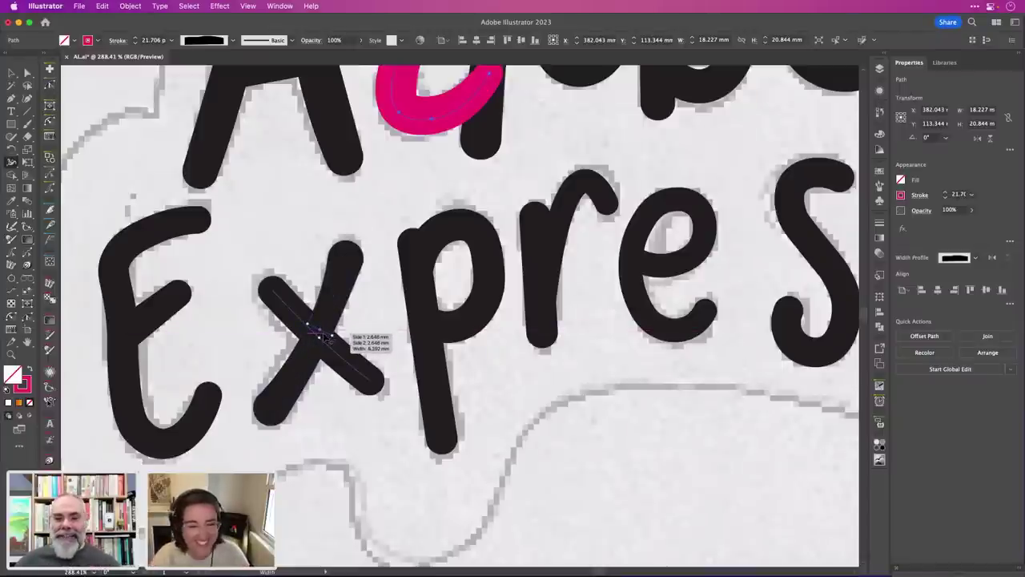
mouse_move(329, 336)
mouse_down()
mouse_move(342, 359)
mouse_move(355, 345)
mouse_up()
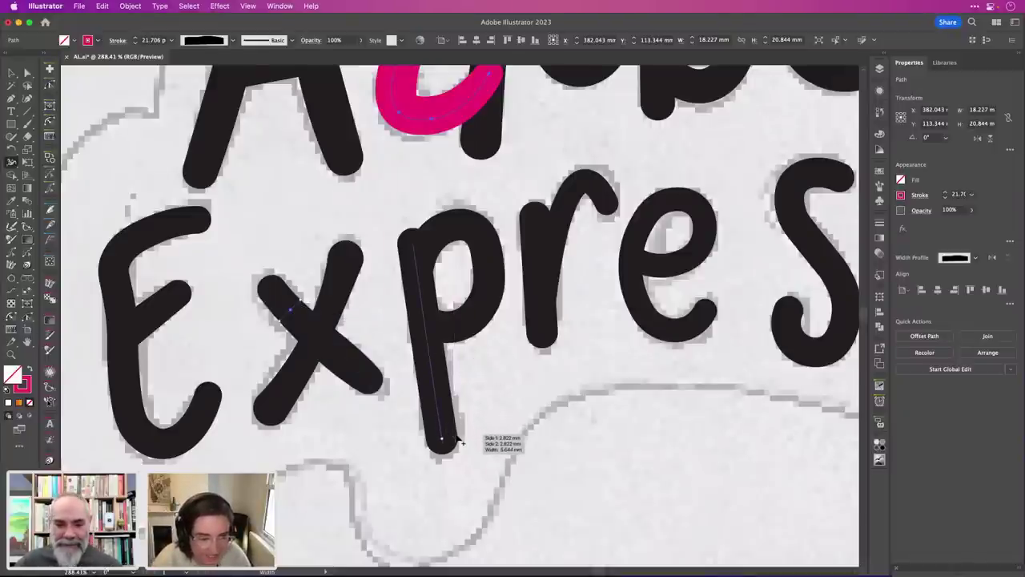
Widen the p's stem, confirm its width point values, and undo a thinning test at its top.
drag(459, 439, 461, 438)
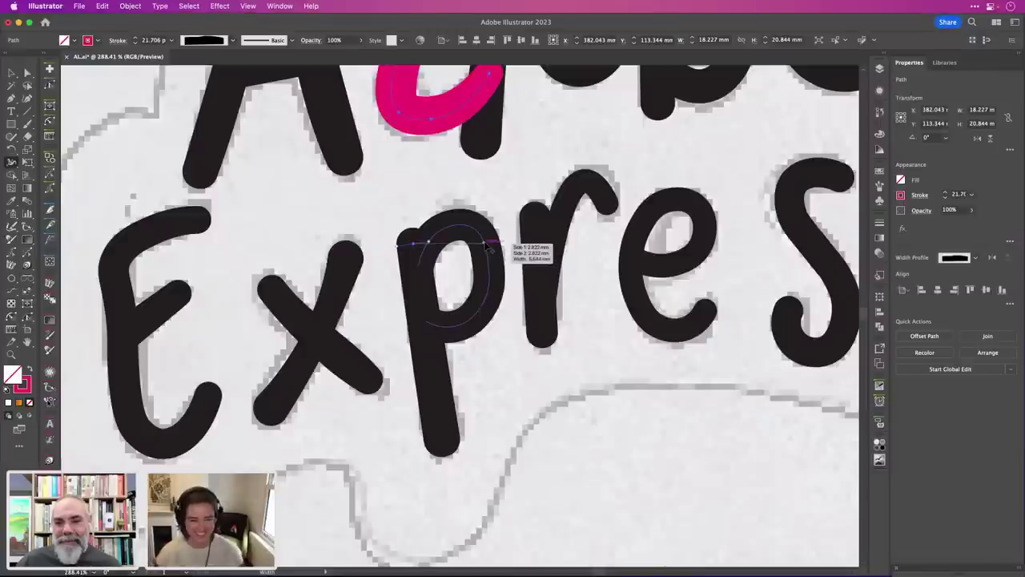
double_click(486, 245)
click(567, 346)
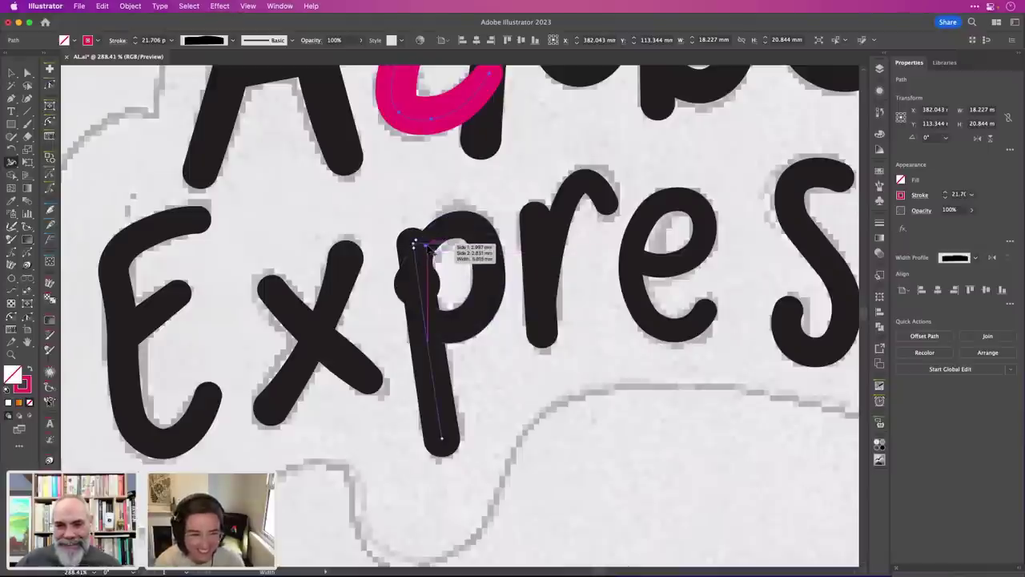
drag(418, 250, 418, 268)
key(super+z)
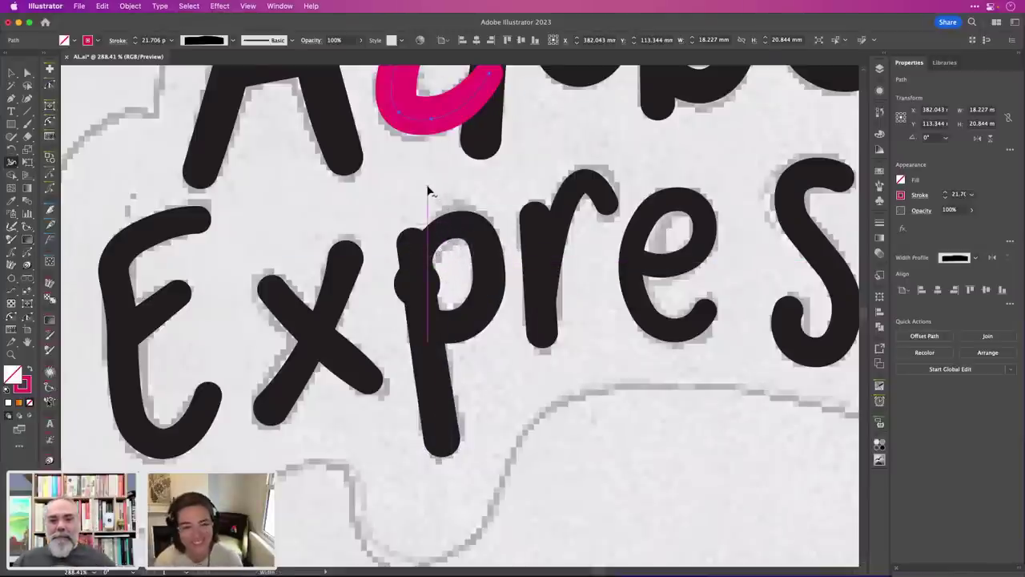
Isolate the p's bowl, undo the bulge on its left side, and exit isolation mode.
key(v)
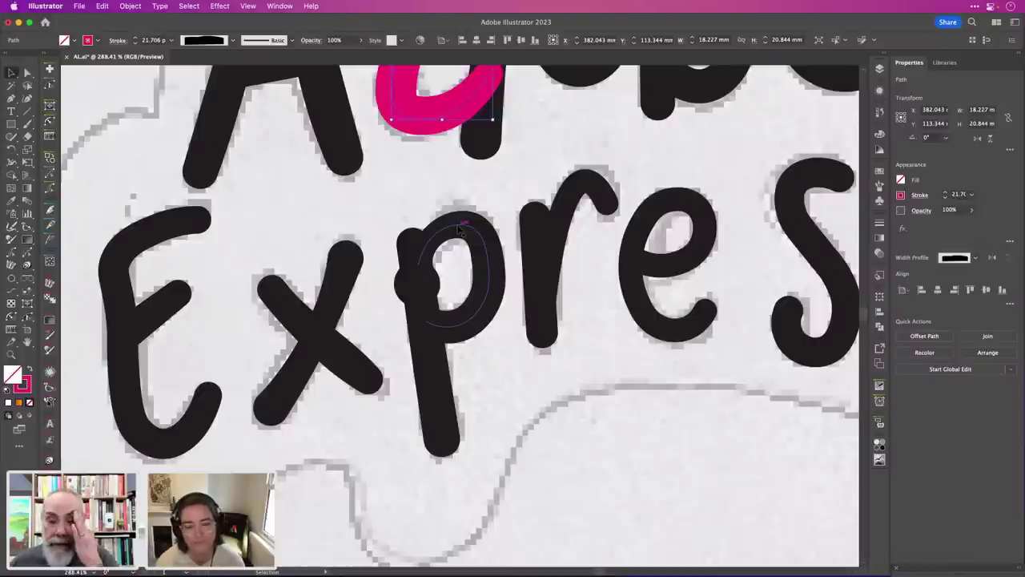
double_click(461, 231)
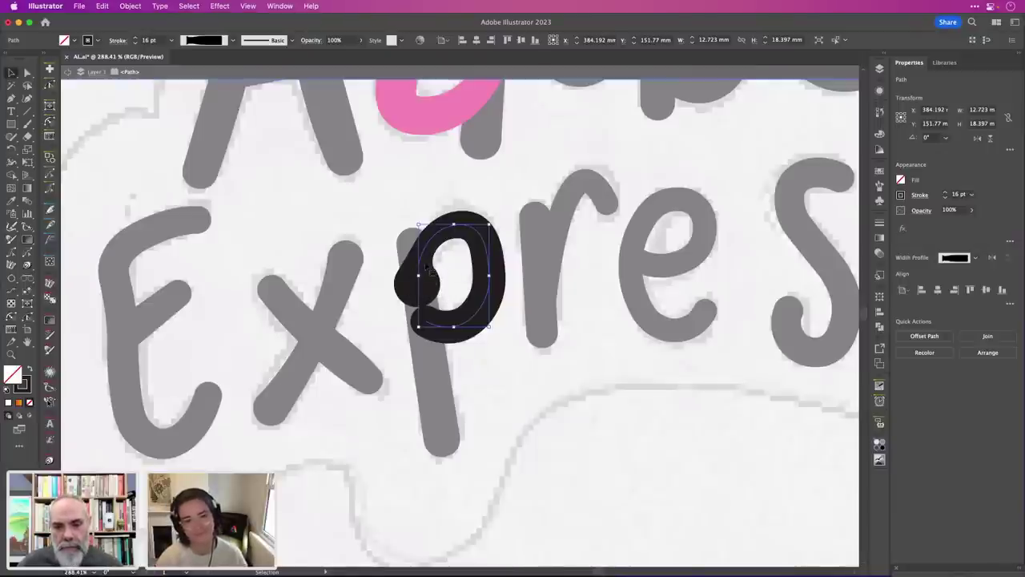
key(shift+w)
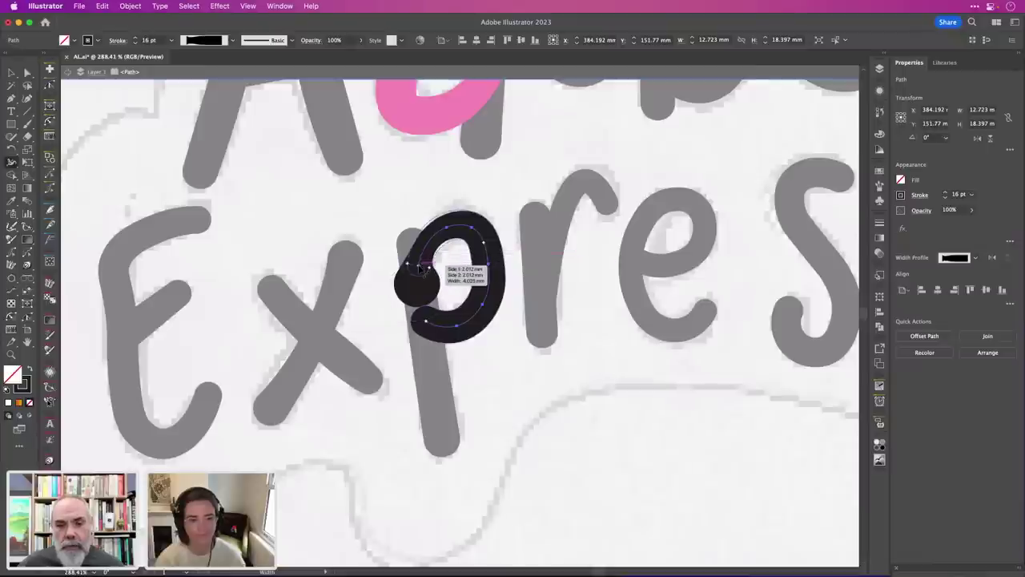
key(super+z)
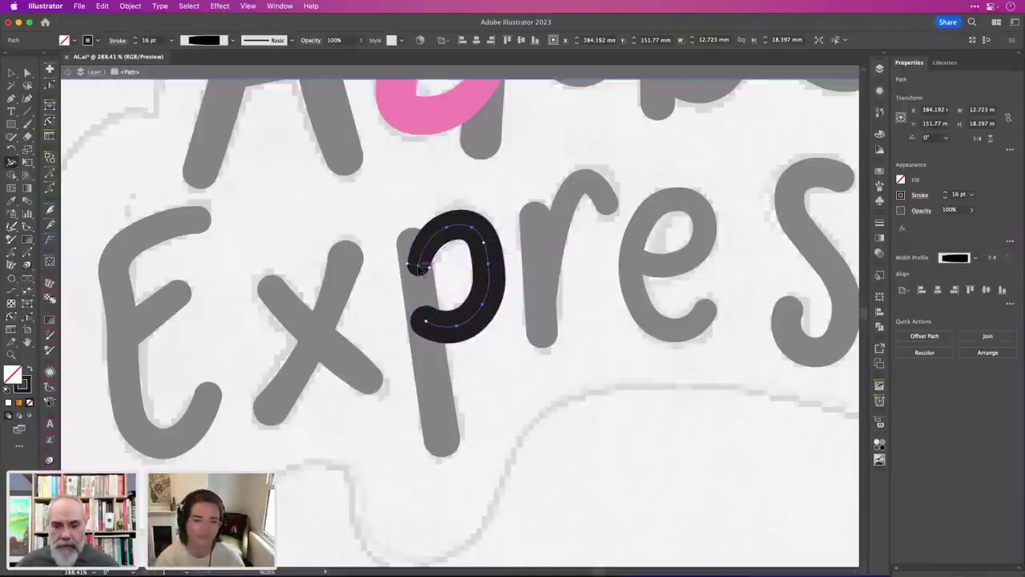
key(v)
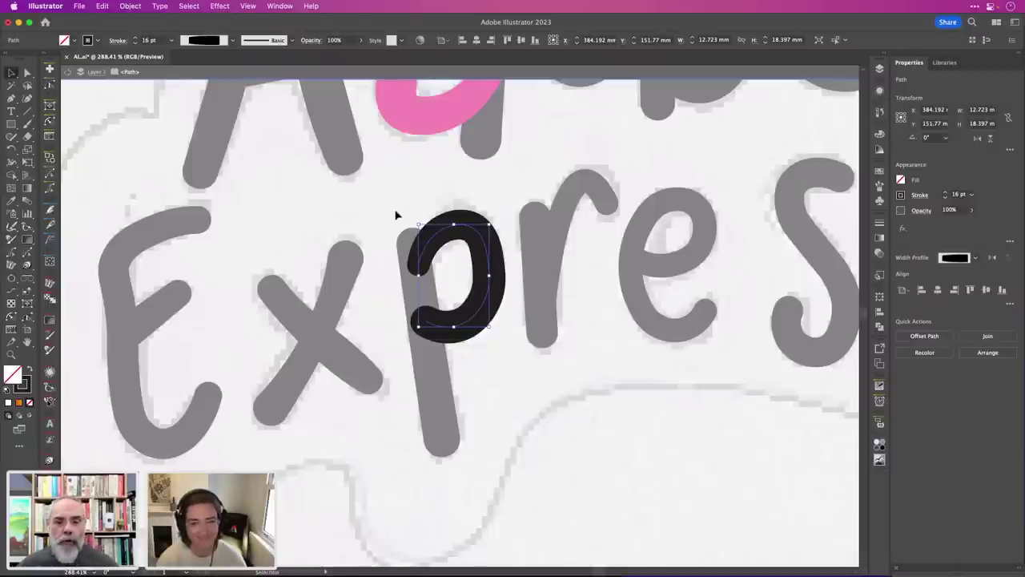
double_click(395, 214)
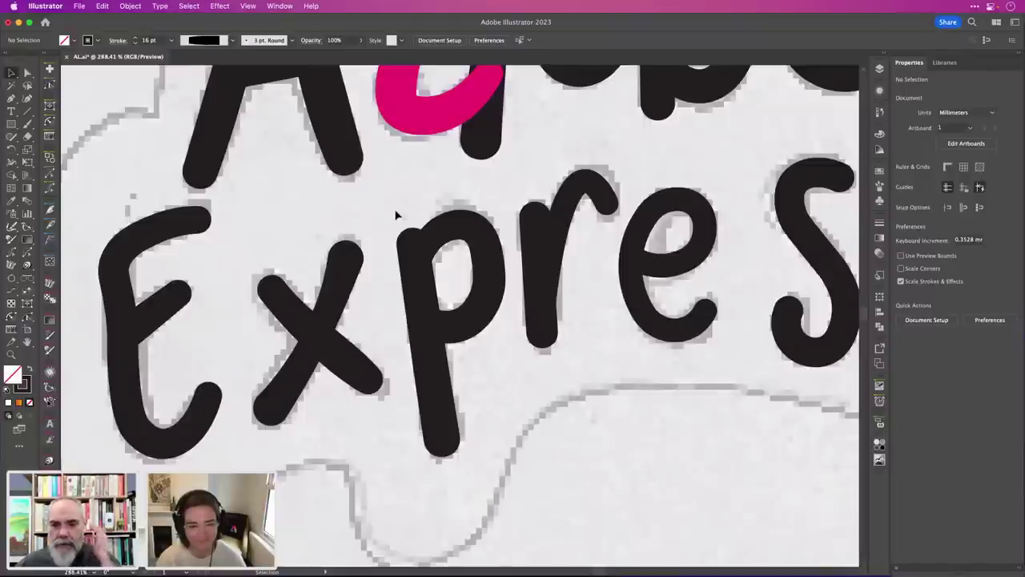
Select the r's stem and widen its lower part with the Width tool.
scroll(595, 270, up, 2)
scroll(595, 270, right, 2)
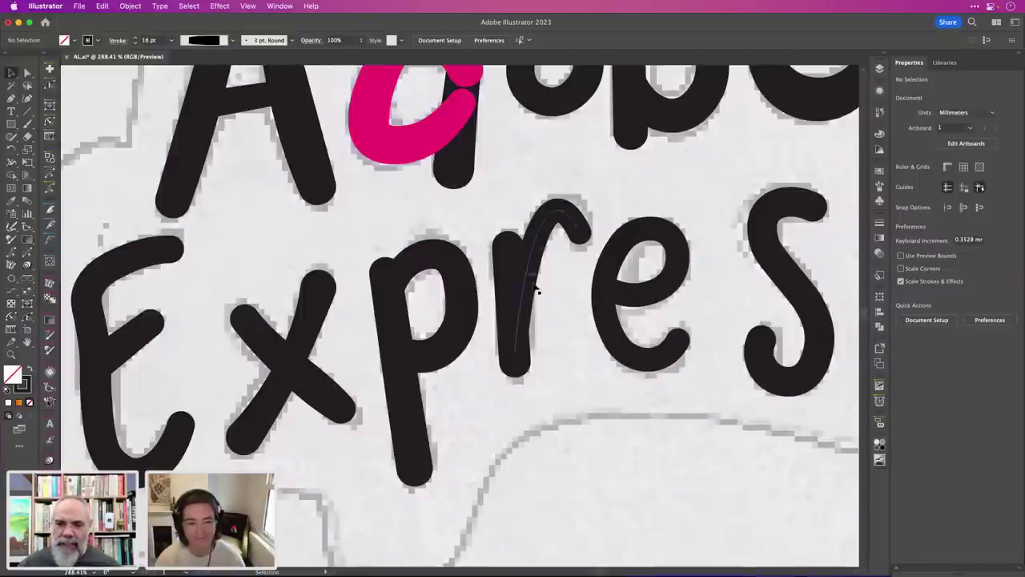
click(510, 264)
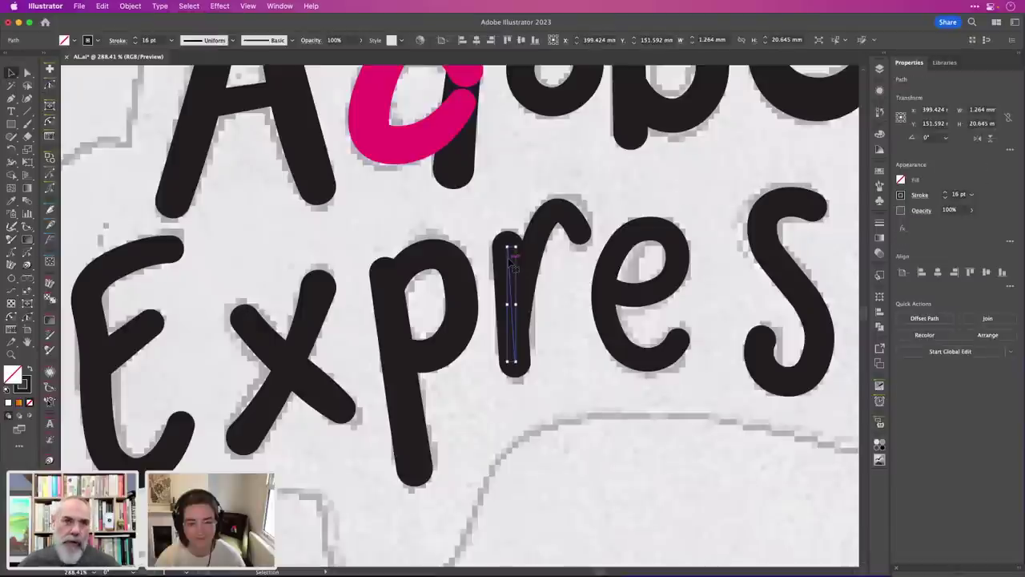
key(shift+w)
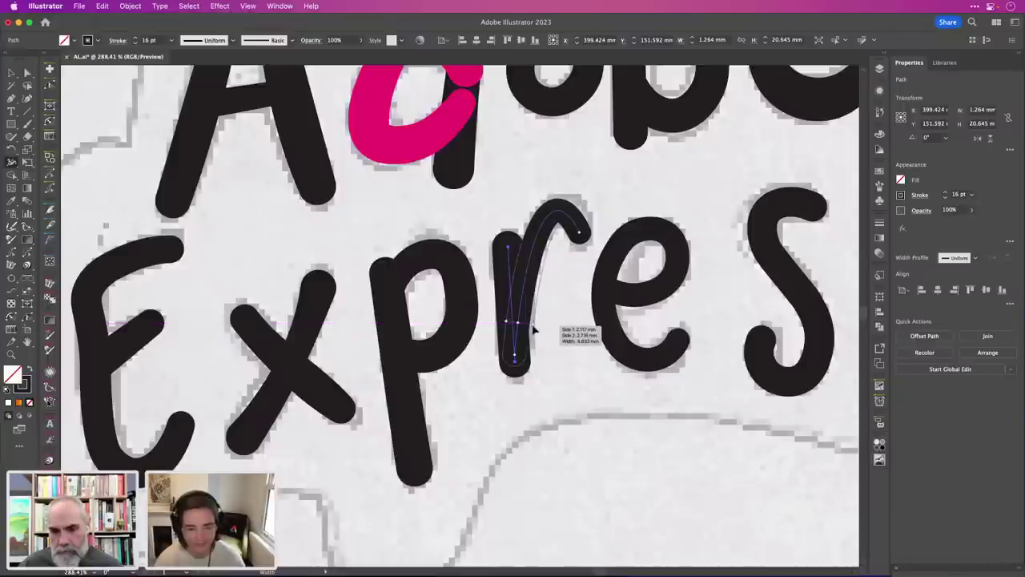
mouse_move(530, 326)
mouse_down()
mouse_move(529, 355)
mouse_move(525, 321)
mouse_up()
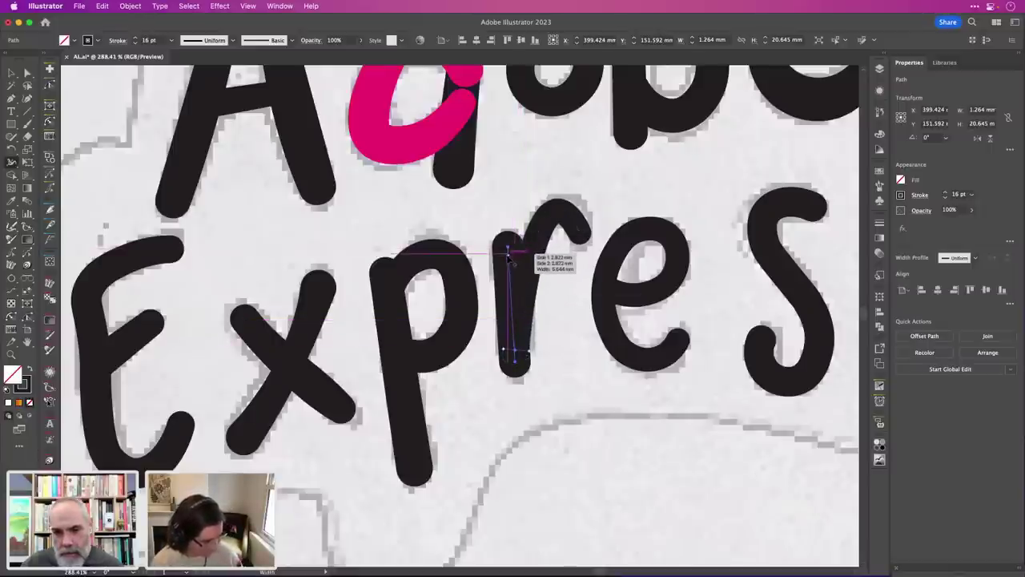
Slim the top of the r's stem to about 4.2 mm where it meets the arch.
mouse_move(507, 254)
mouse_down()
mouse_move(492, 261)
mouse_move(515, 252)
mouse_up()
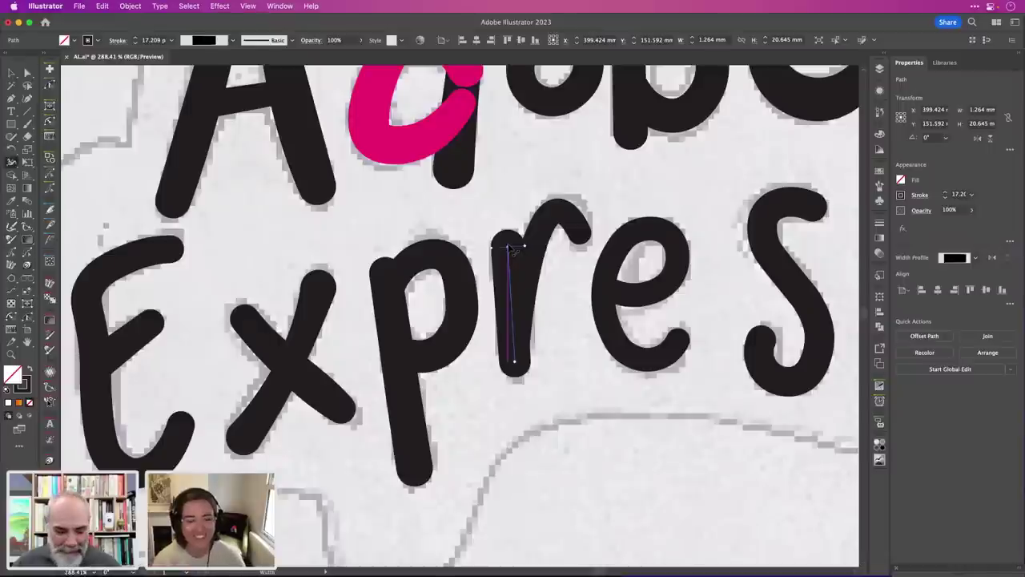
drag(515, 252, 535, 254)
scroll(531, 249, up, 6)
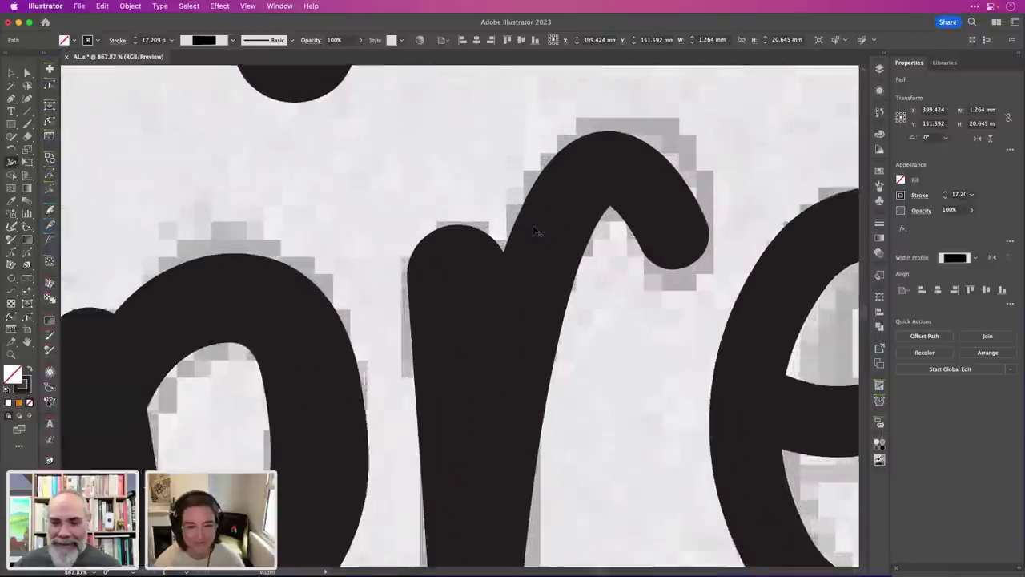
drag(504, 284, 497, 282)
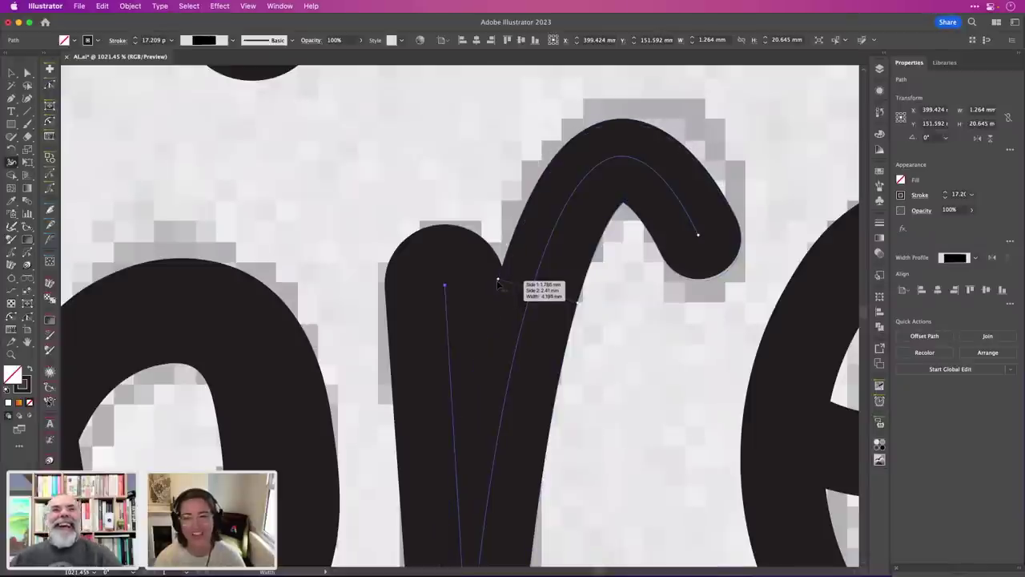
drag(497, 282, 497, 282)
scroll(498, 282, down, 5)
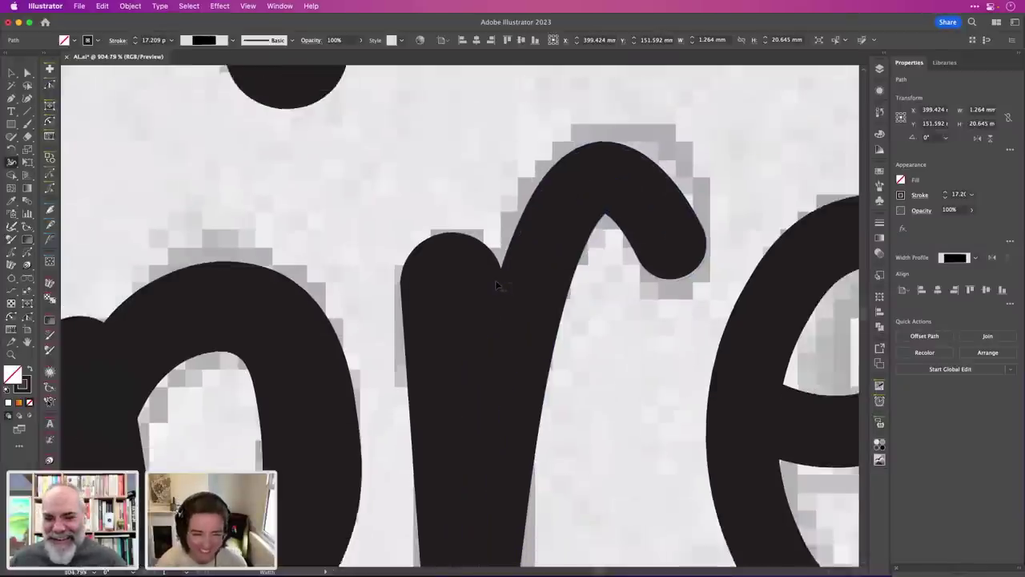
scroll(483, 290, down, 3)
scroll(484, 290, right, 2)
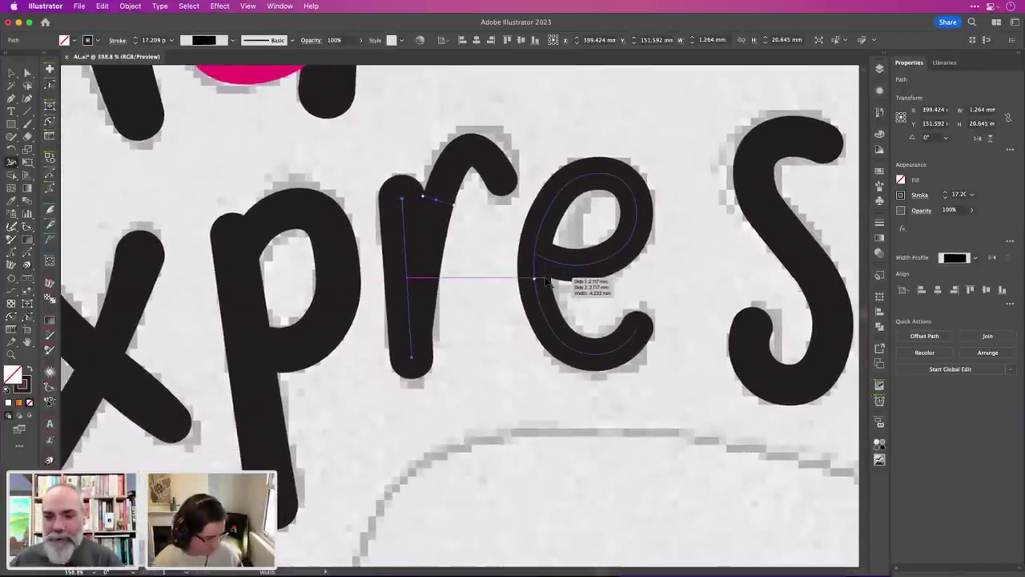
Slim the 'e' stroke at its crossbar and taper its lower tail to about 3.47 mm.
drag(537, 273, 552, 276)
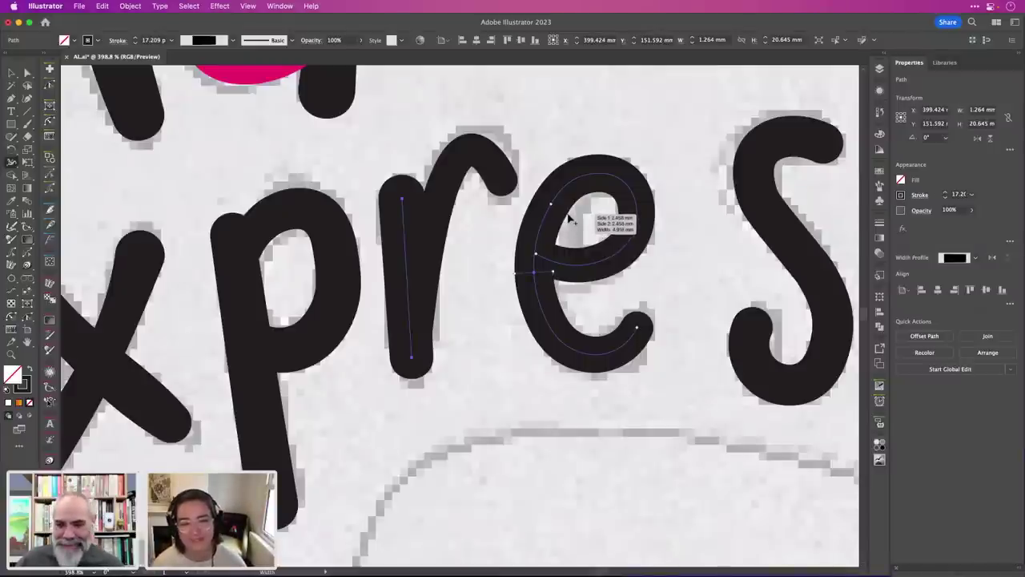
drag(569, 217, 615, 203)
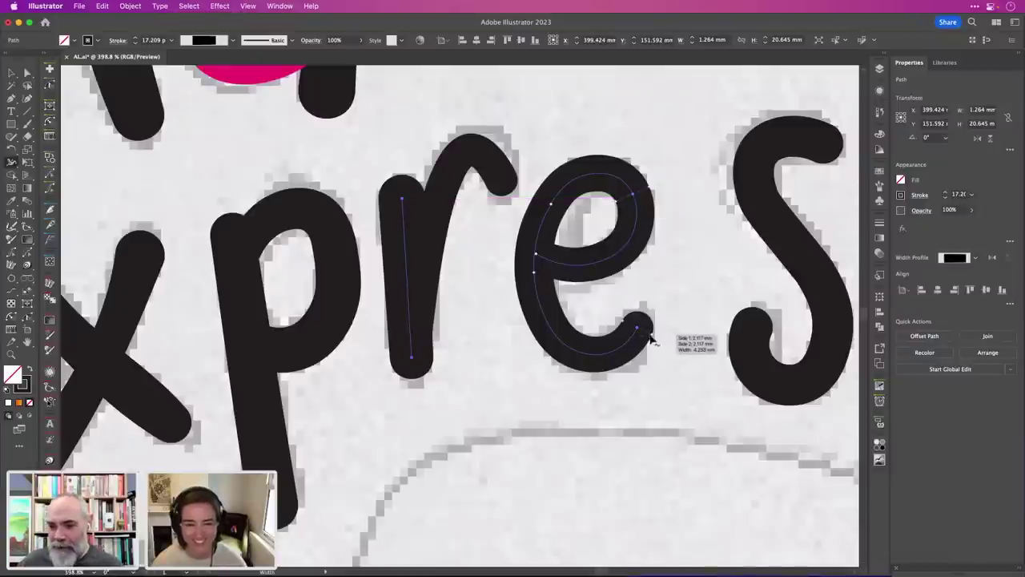
drag(652, 340, 628, 325)
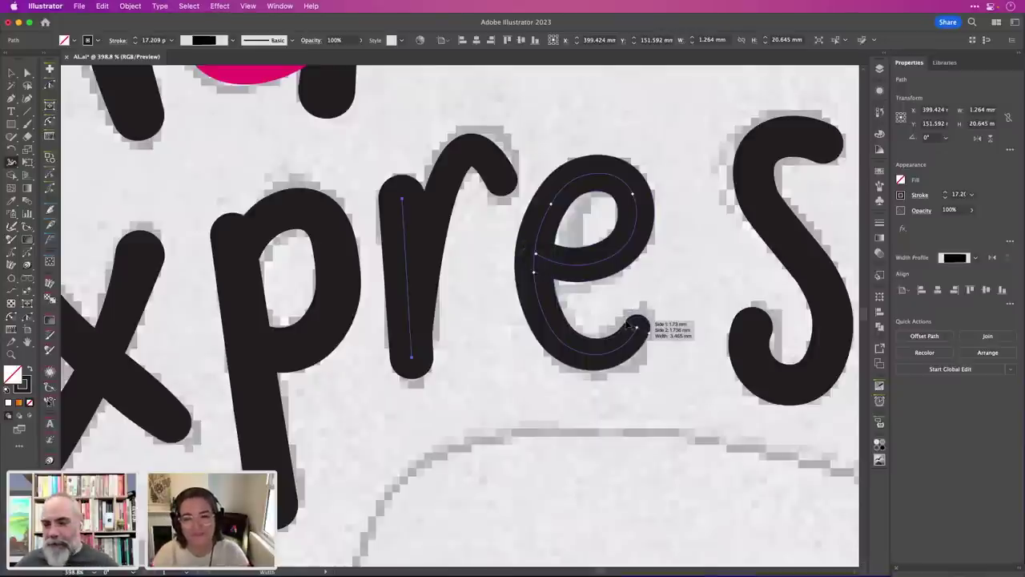
drag(628, 325, 628, 325)
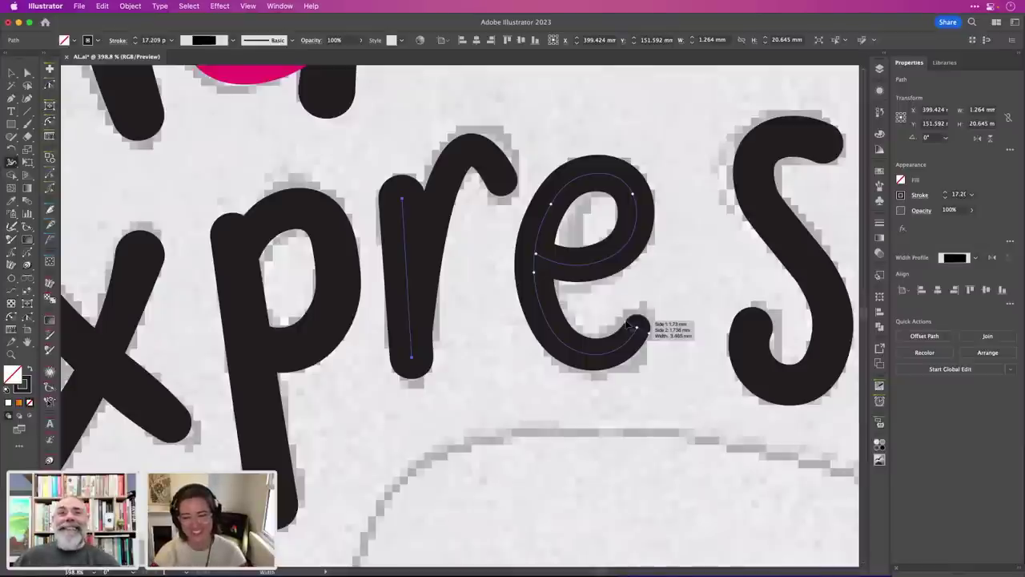
drag(628, 325, 628, 325)
scroll(628, 325, right, 3)
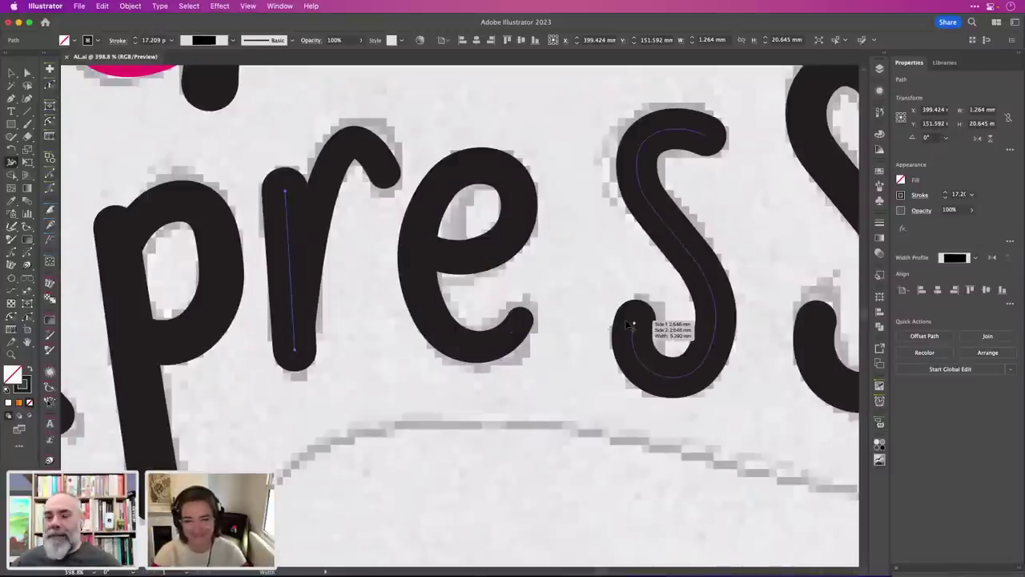
Narrow the small S's lower hook and widen its upper curve with the Width tool.
scroll(630, 324, right, 3)
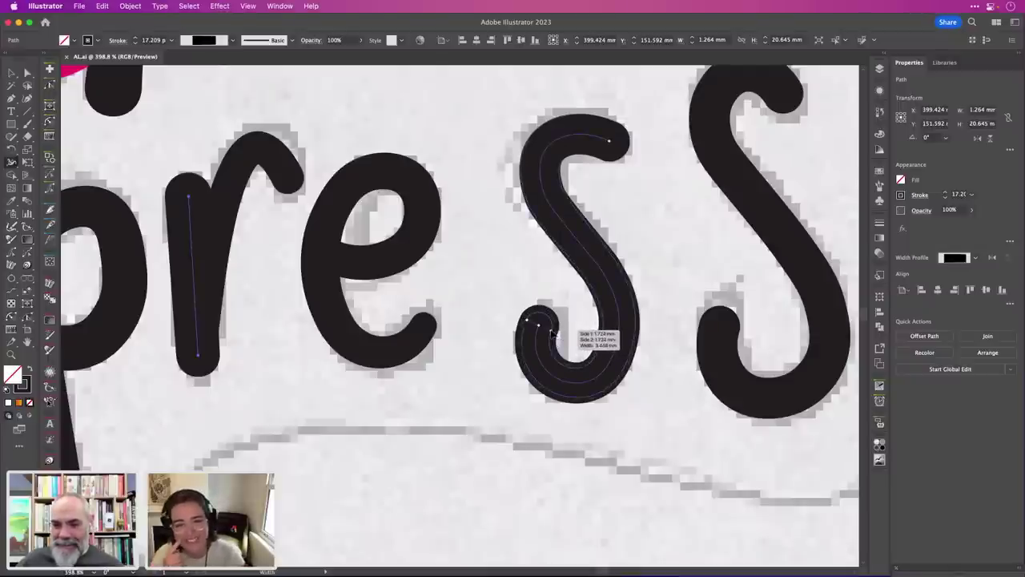
mouse_move(551, 333)
mouse_down()
mouse_move(599, 373)
mouse_move(614, 353)
mouse_move(597, 353)
mouse_up()
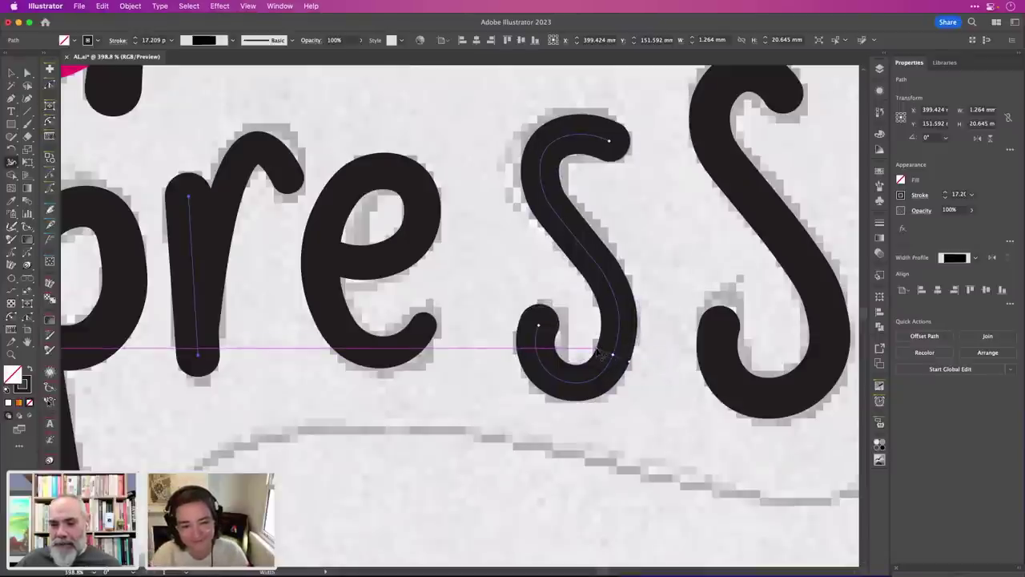
mouse_move(578, 137)
mouse_down()
mouse_move(601, 165)
mouse_move(581, 161)
mouse_up()
Tweak the large S's lower end width, then select it and nudge its lower endpoint.
scroll(581, 161, right, 5)
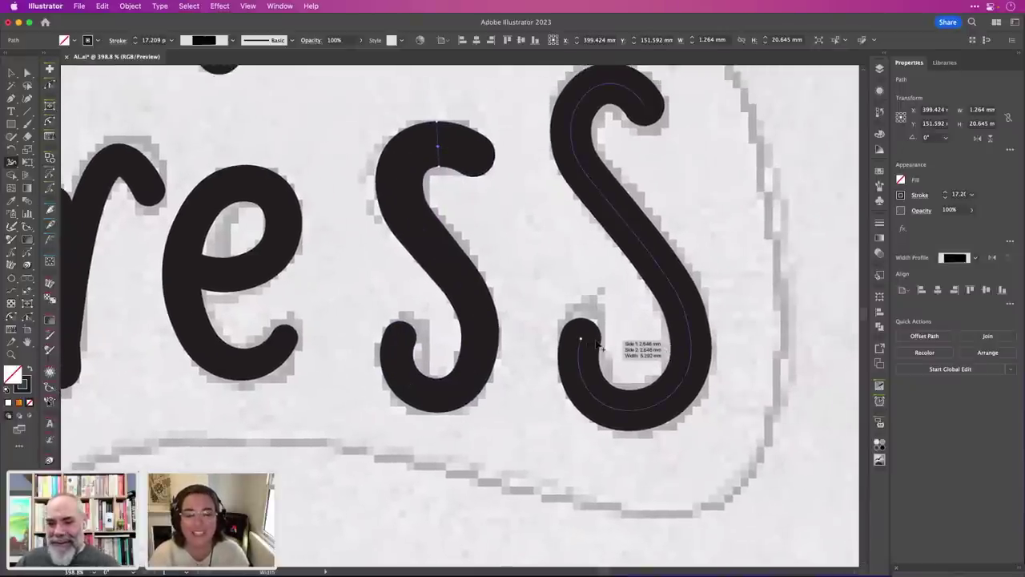
drag(606, 350, 597, 345)
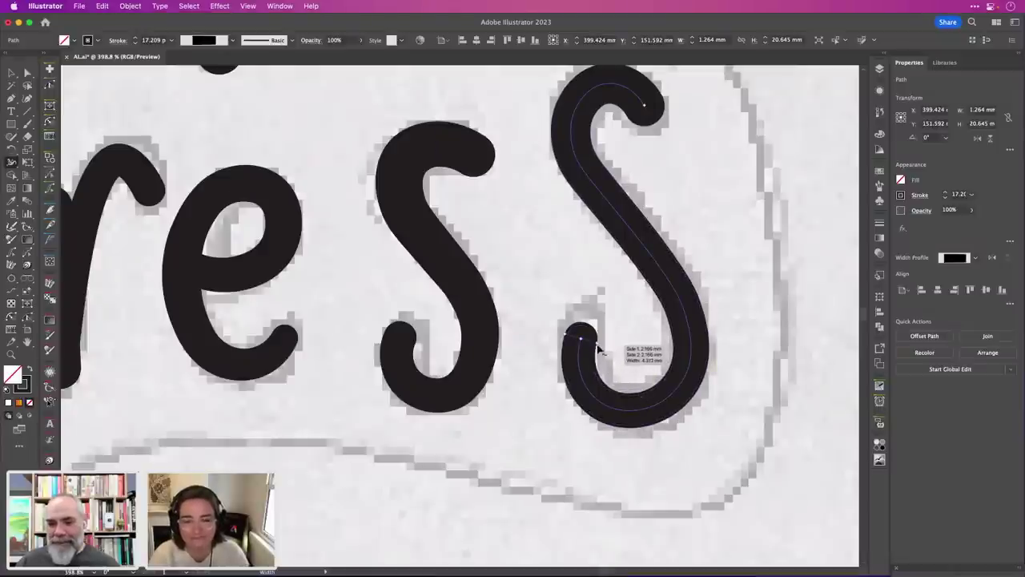
drag(601, 347, 605, 349)
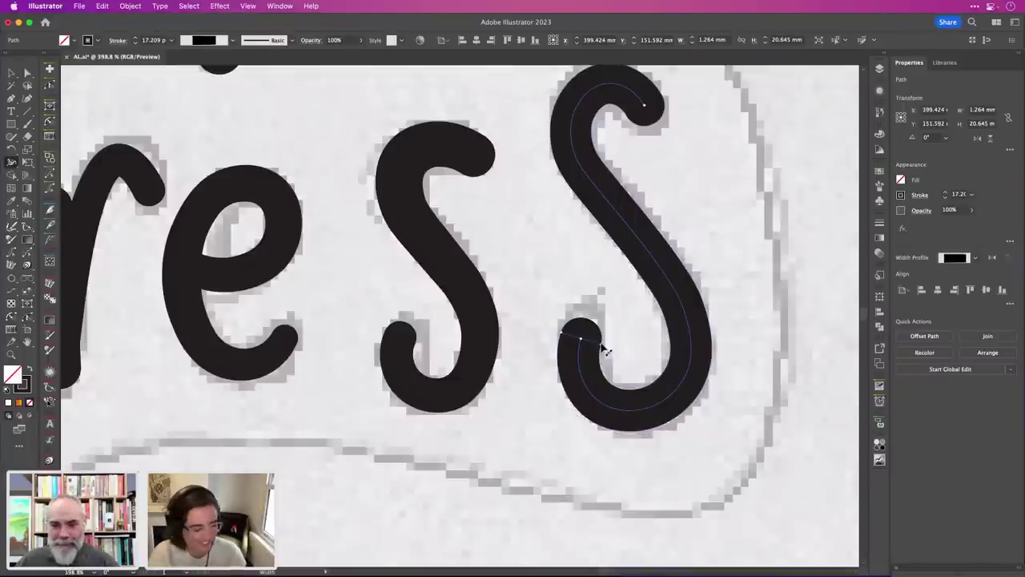
key(shift+grave)
click(70, 381)
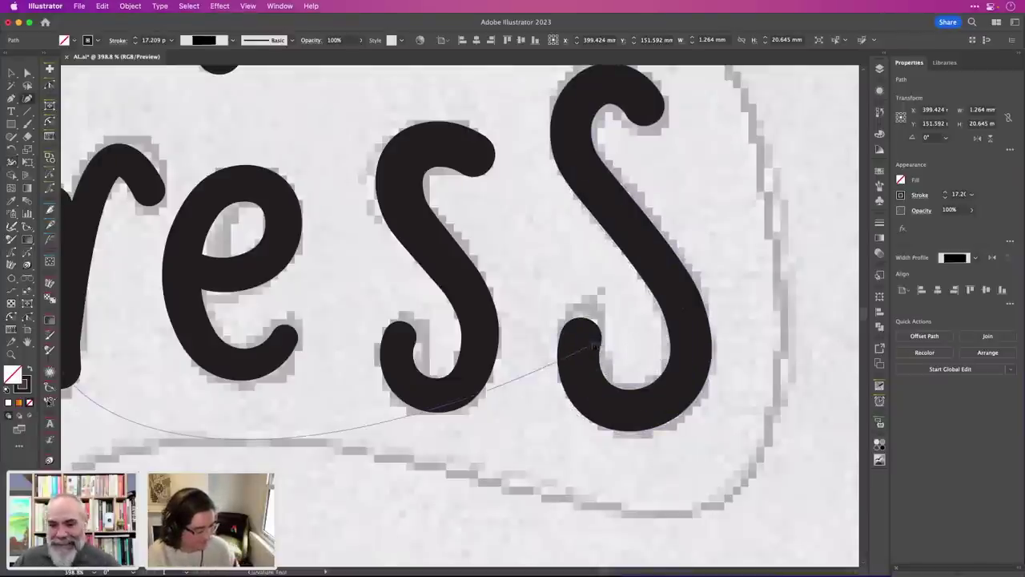
key(Escape)
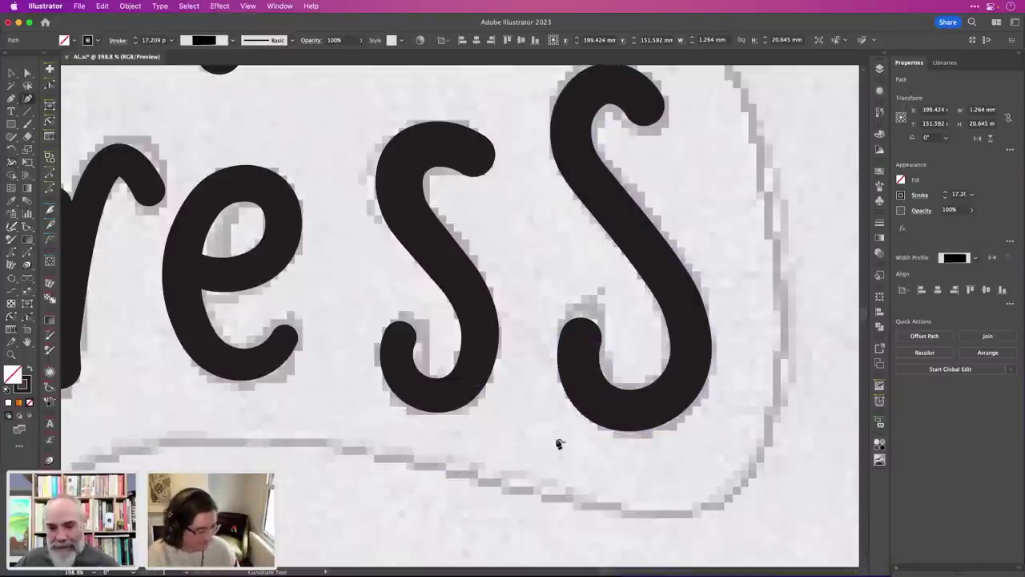
key(super)
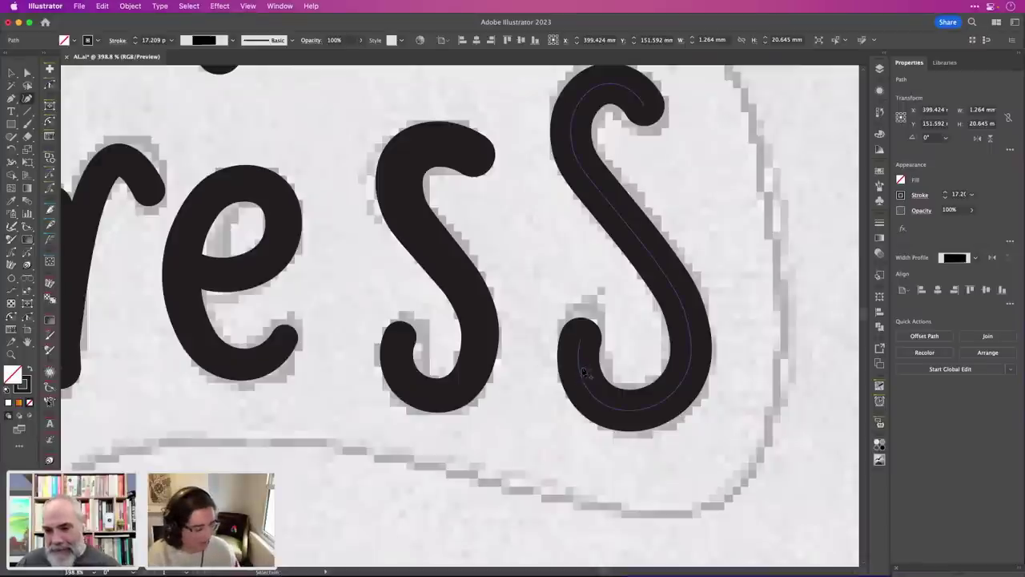
super+click(584, 371)
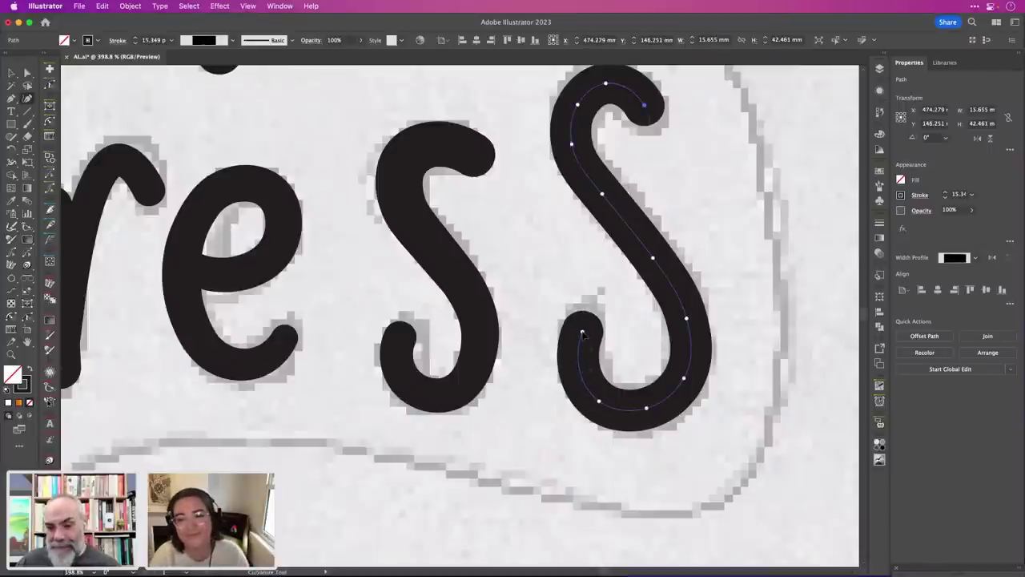
drag(584, 330, 584, 330)
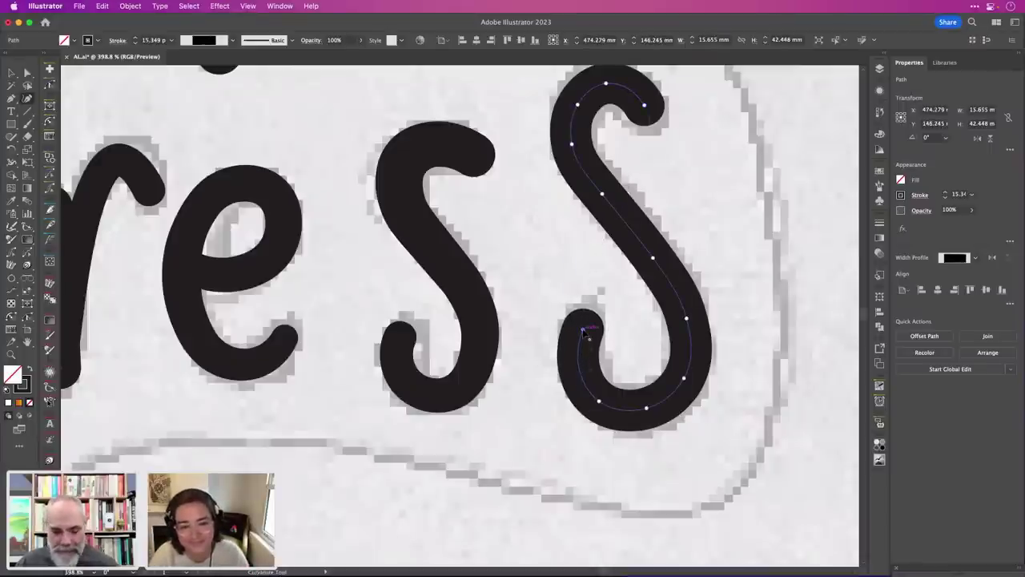
Narrow the large S's lower end, widen its bottom curve, and adjust its top end width.
key(shift+w)
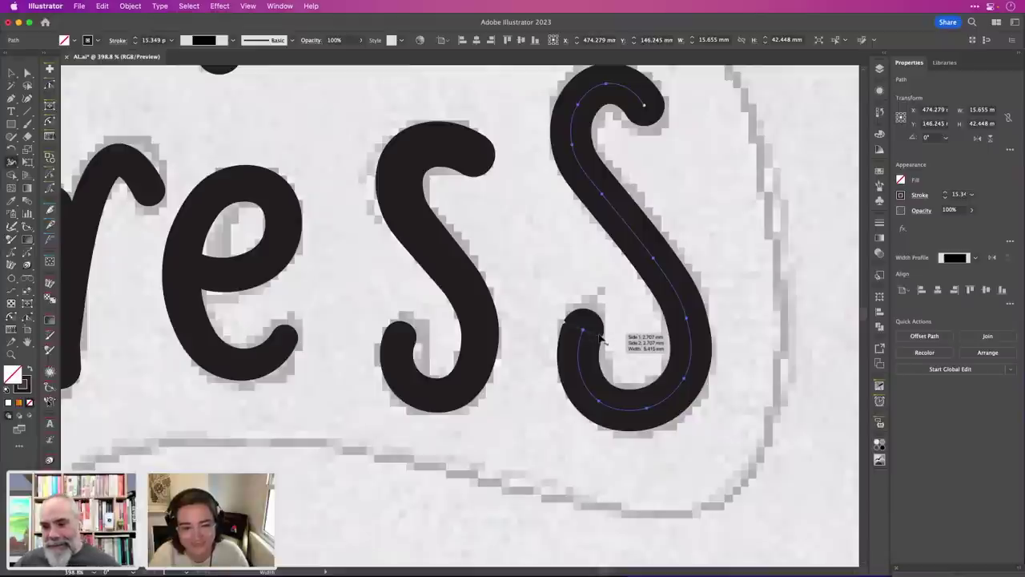
drag(605, 342, 602, 343)
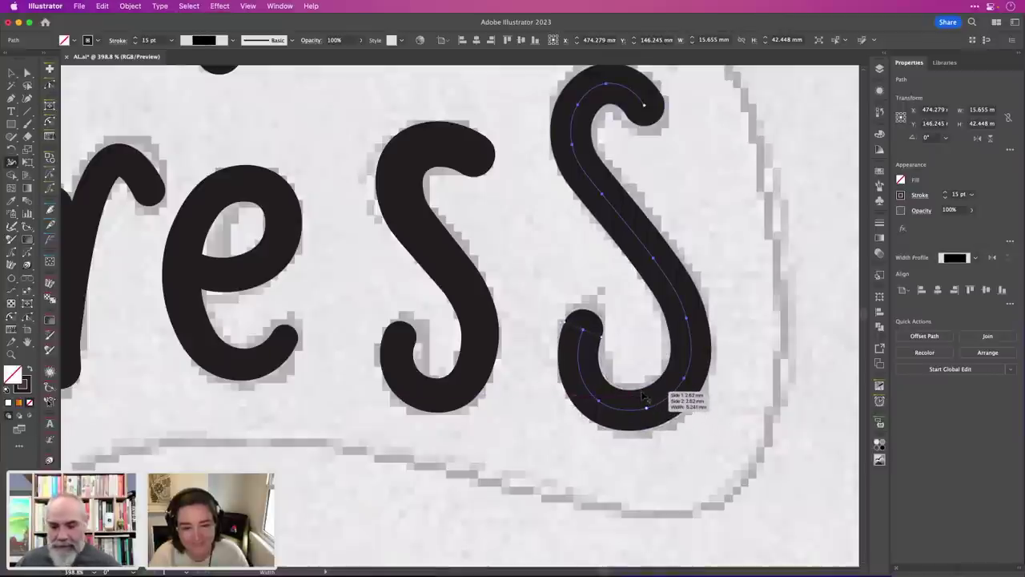
drag(641, 393, 641, 388)
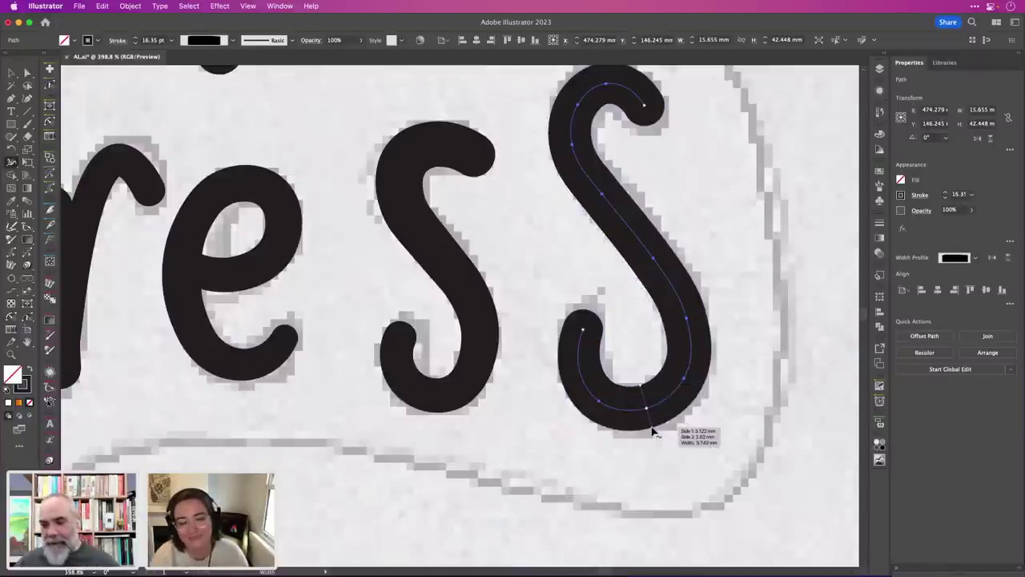
drag(652, 432, 655, 437)
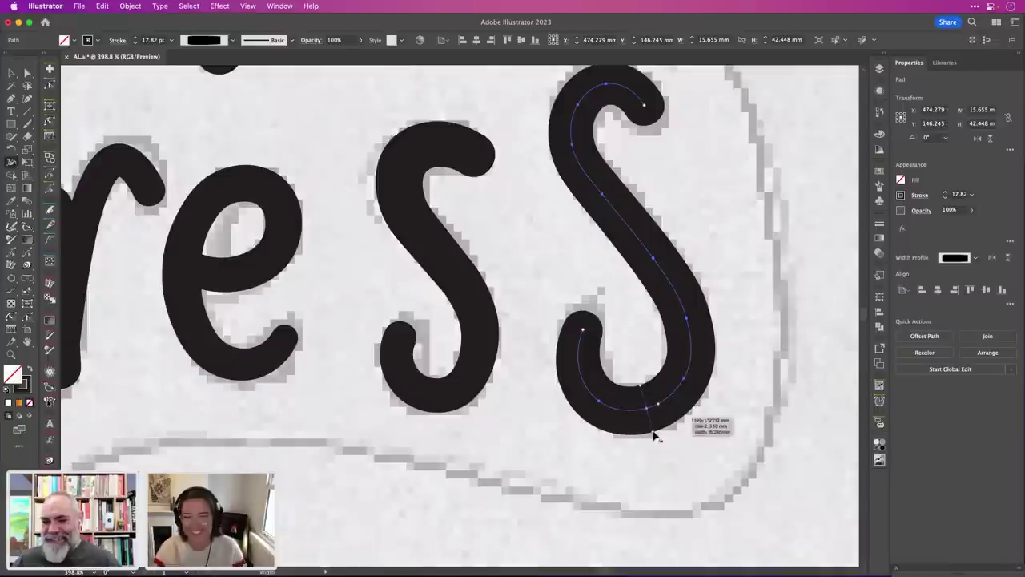
scroll(696, 174, up, 2)
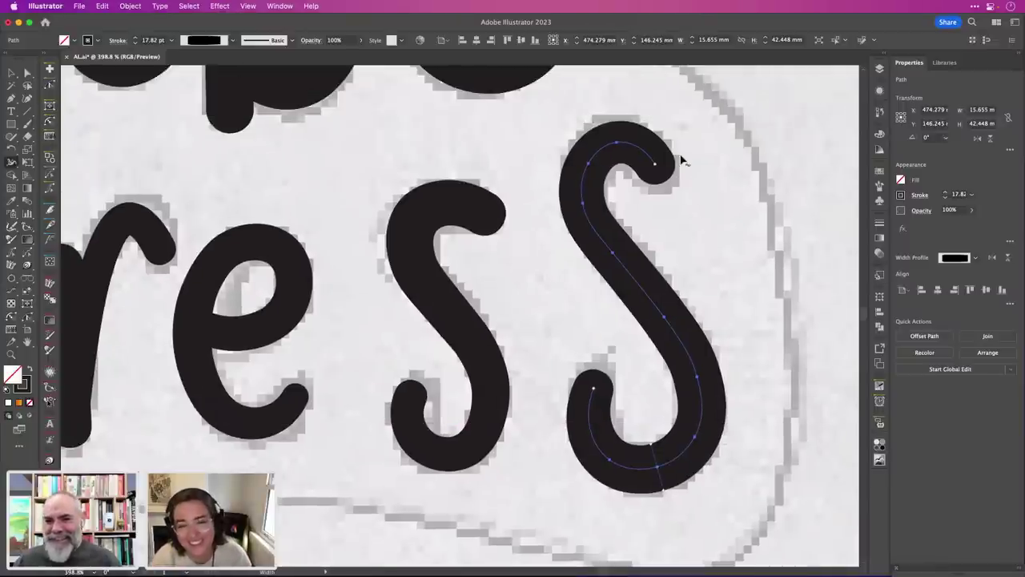
mouse_move(675, 155)
mouse_down()
mouse_move(647, 130)
mouse_move(611, 121)
mouse_up()
scroll(611, 122, down, 6)
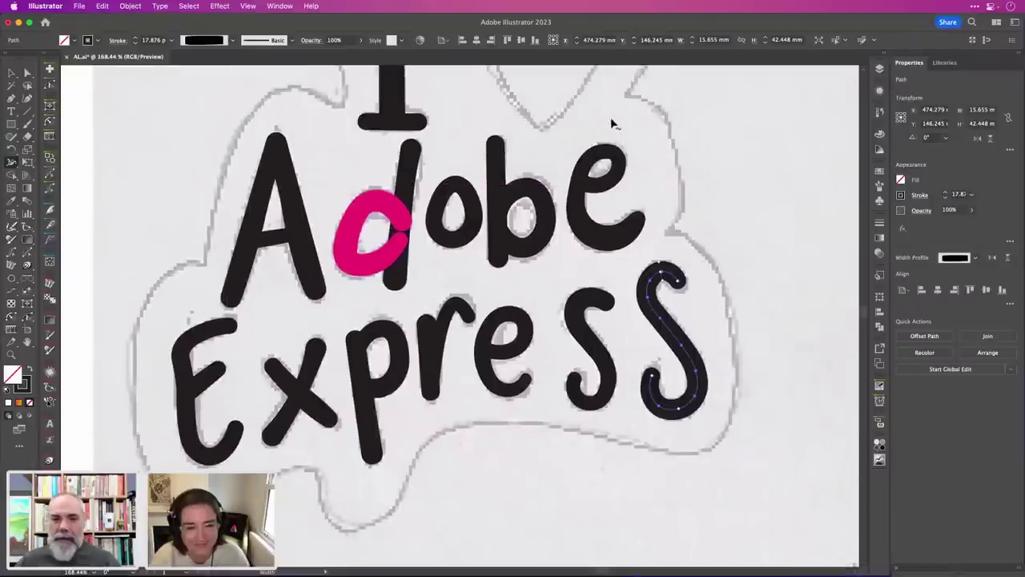
Change the pink 'o' stroke to black from the Control bar Stroke swatches.
key(v)
click(369, 206)
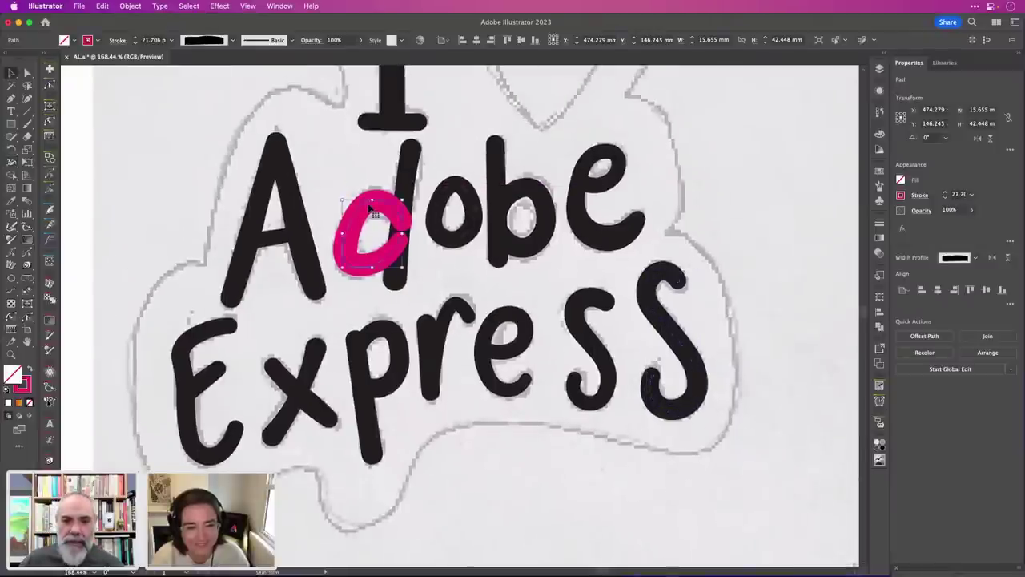
click(89, 40)
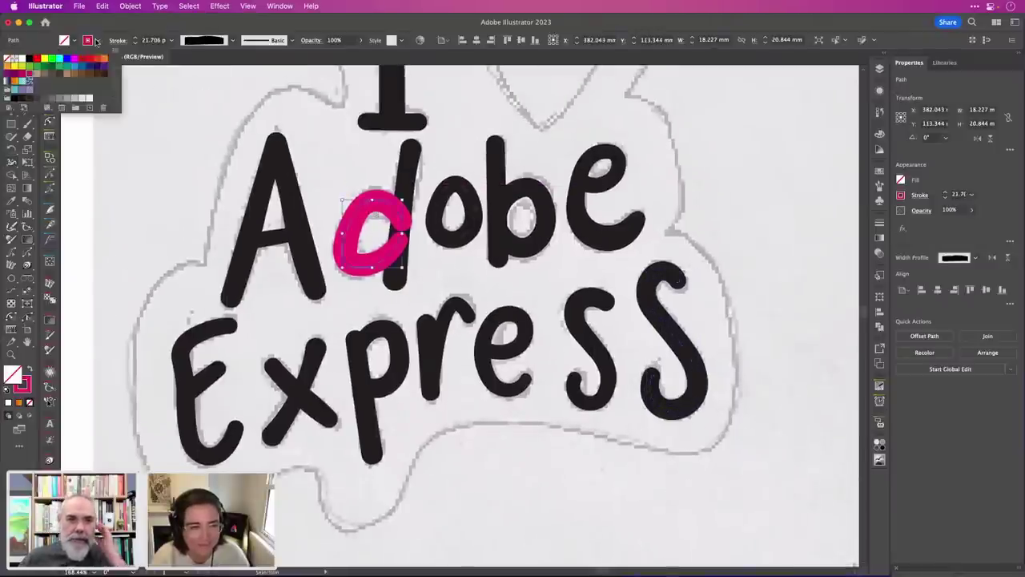
click(29, 59)
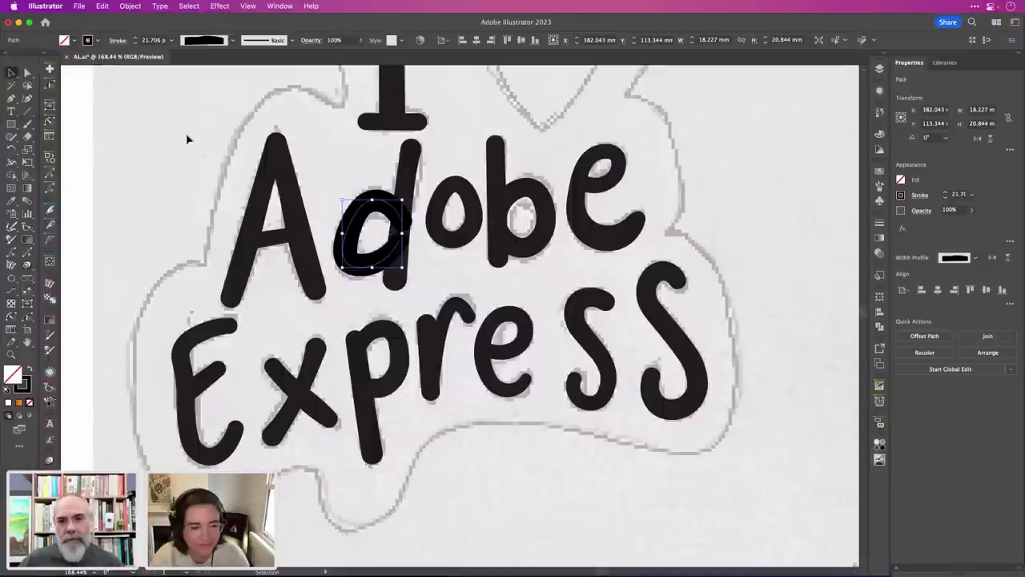
scroll(396, 229, up, 10)
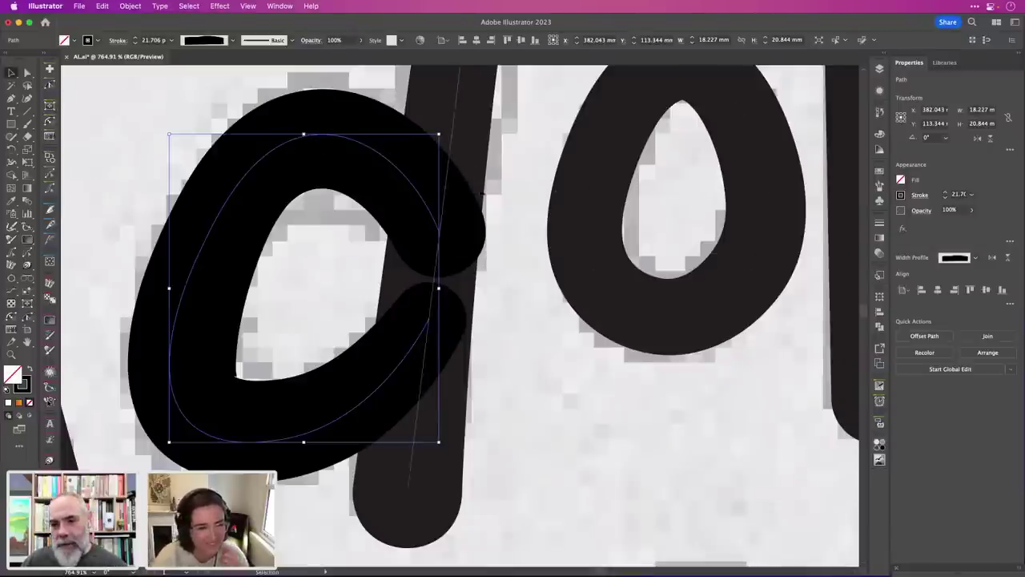
Select the C-shaped path next to the 'o' for width editing.
click(498, 194)
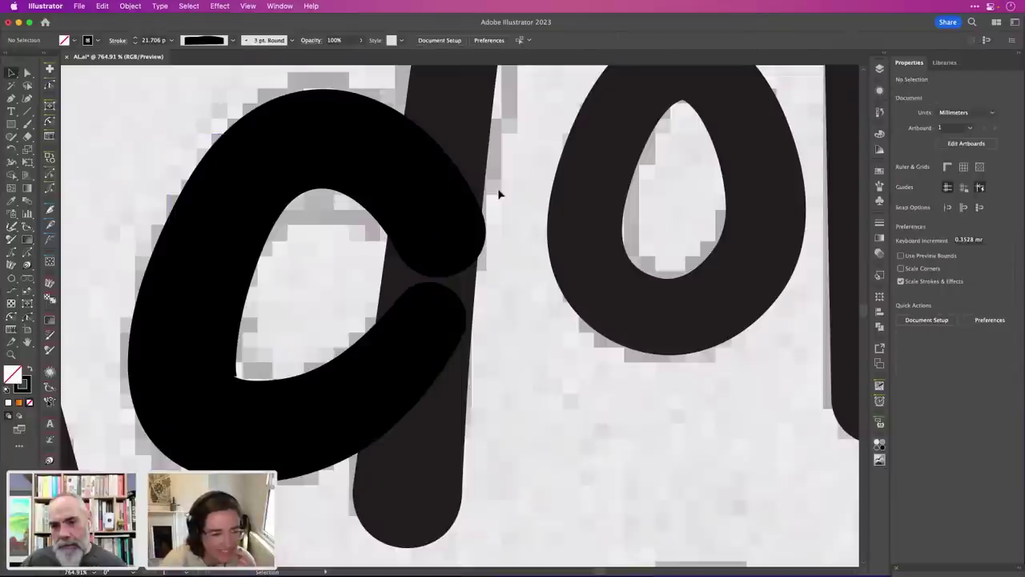
click(428, 205)
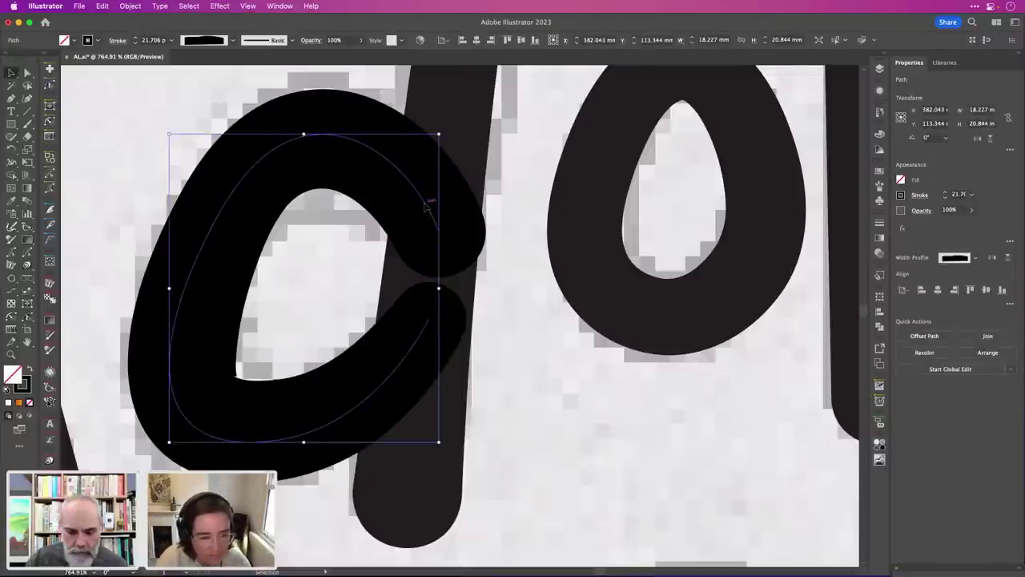
key(shift+w)
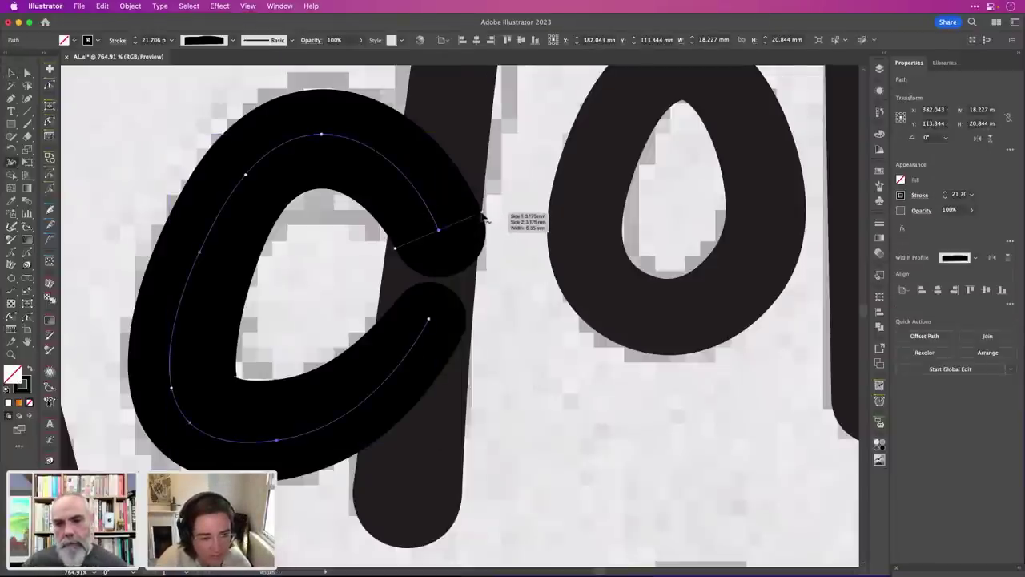
Narrow the upper end of the C-shaped stroke.
drag(482, 215, 476, 220)
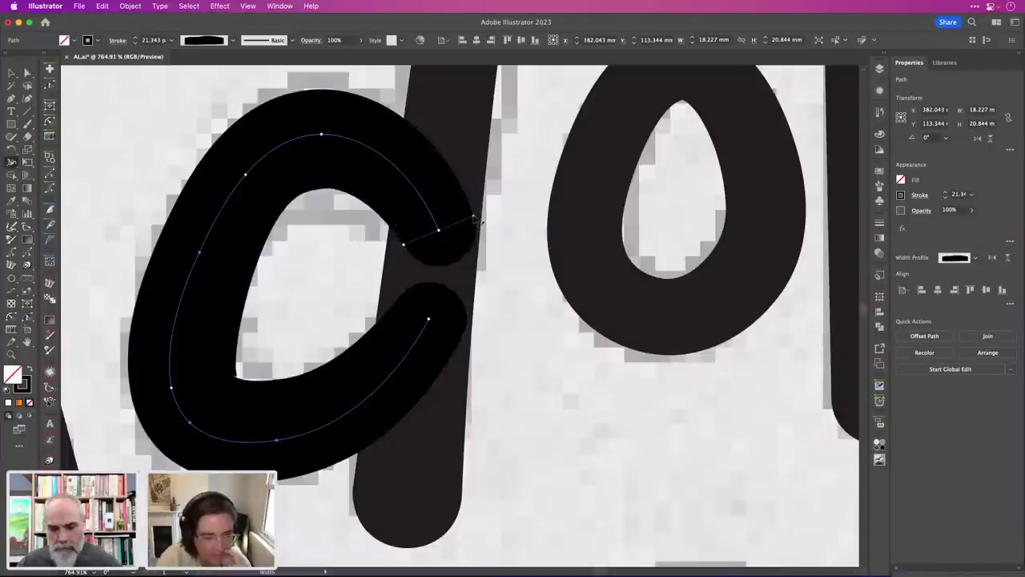
key(v)
click(536, 346)
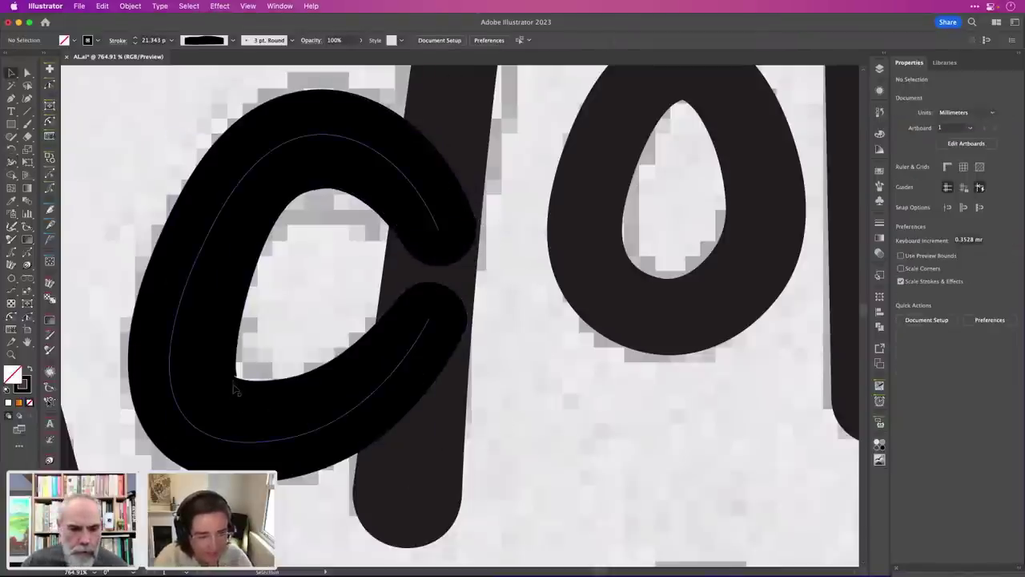
Narrow the c's lower-left inner edge and slide that width point down the curve.
scroll(235, 390, up, 5)
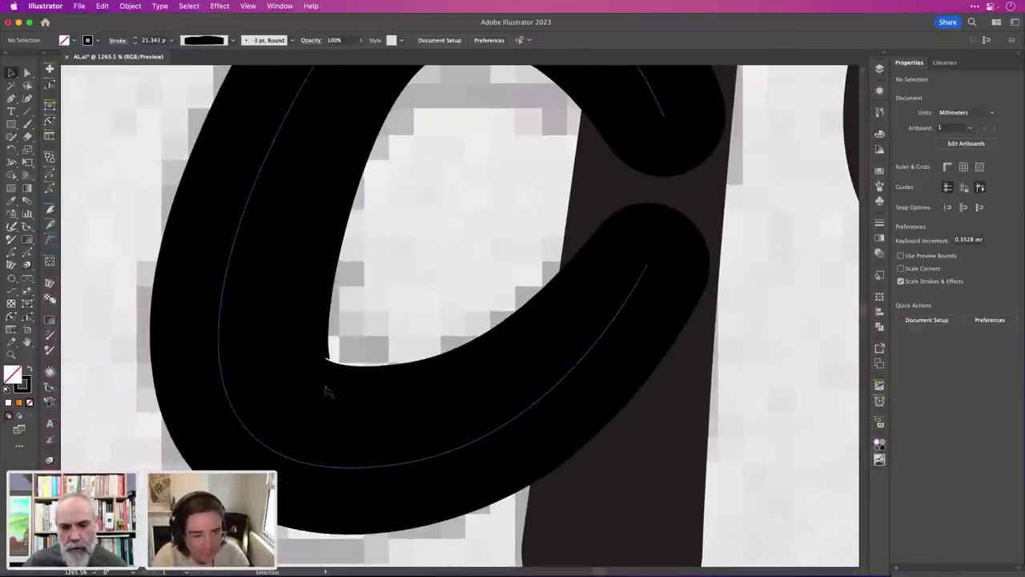
click(369, 470)
key(shift+w)
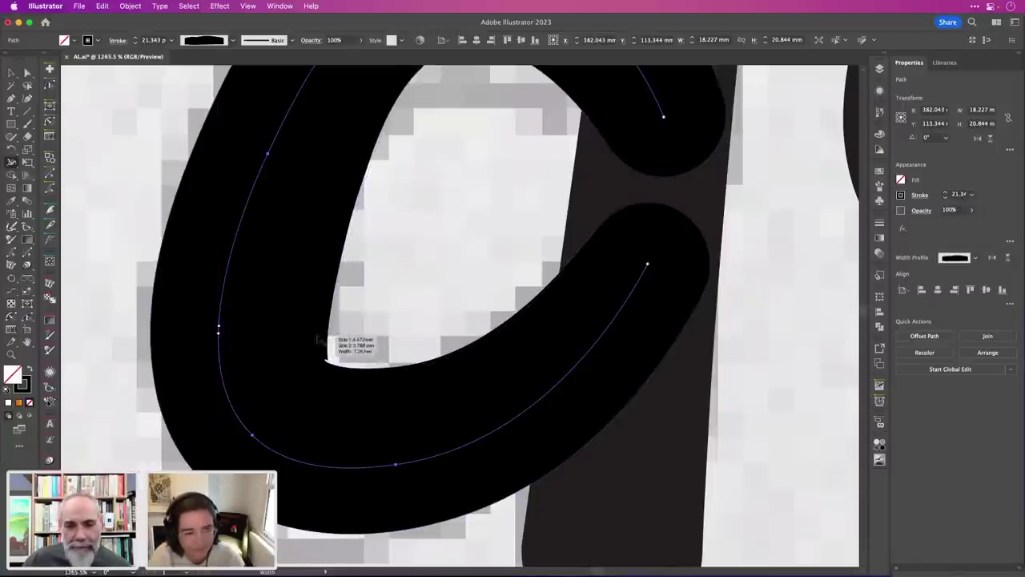
drag(328, 335, 320, 331)
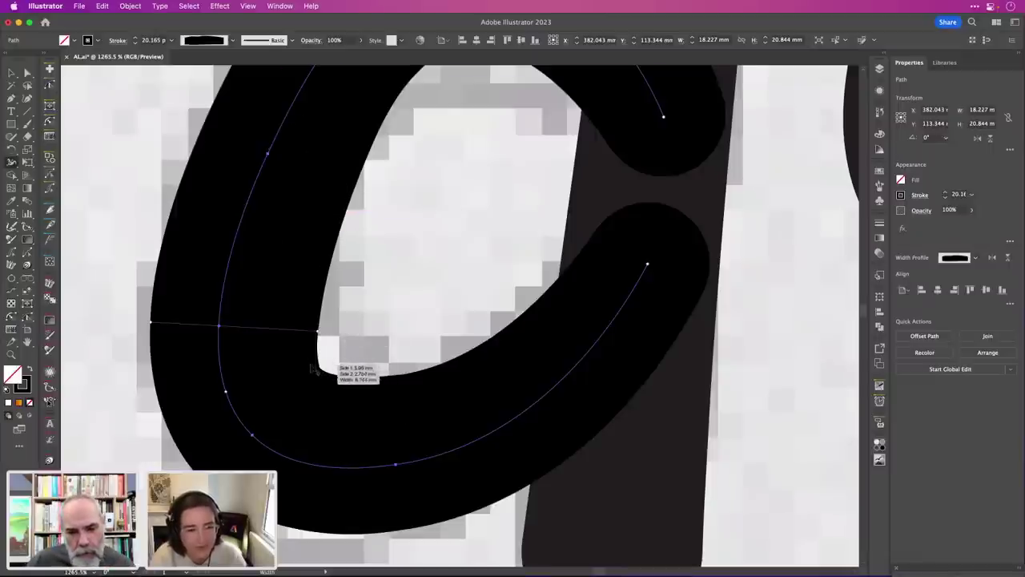
drag(223, 327, 221, 374)
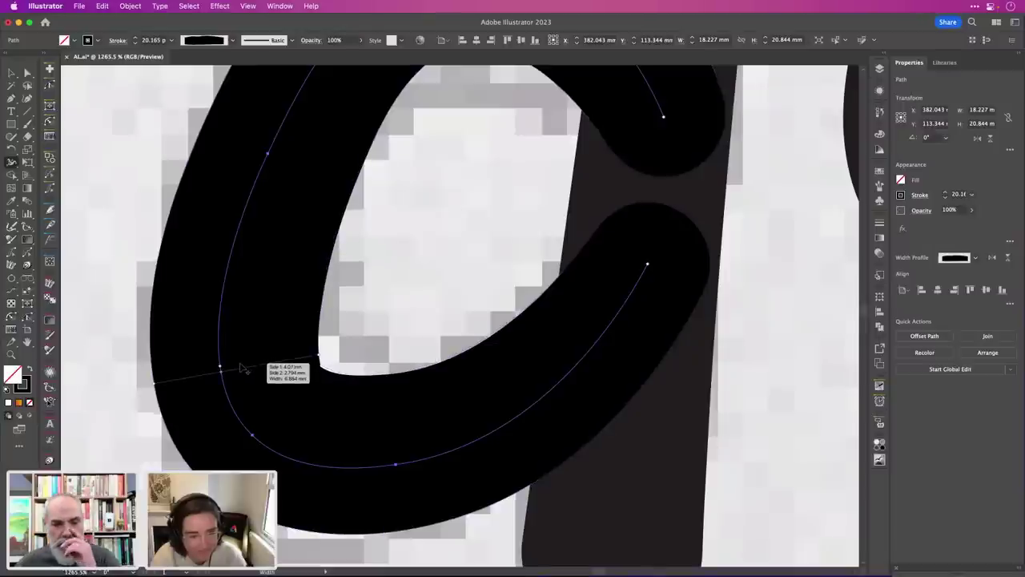
click(11, 72)
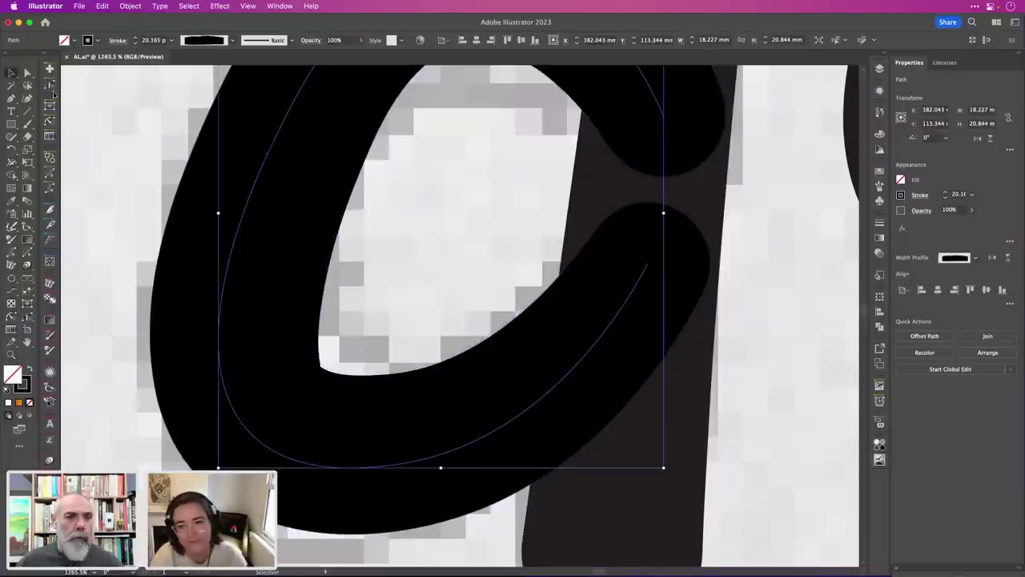
scroll(126, 152, down, 5)
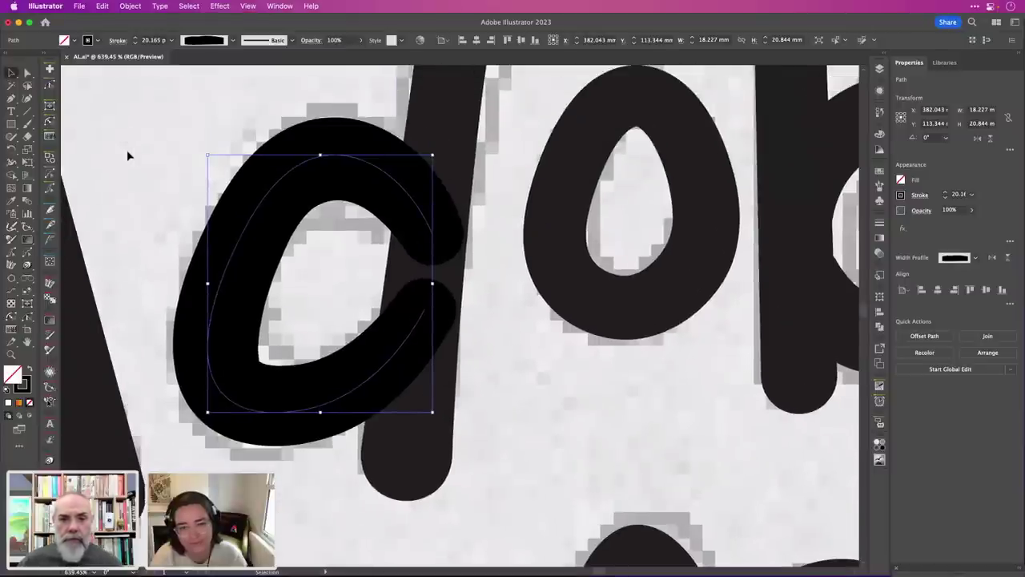
scroll(126, 149, left, 5)
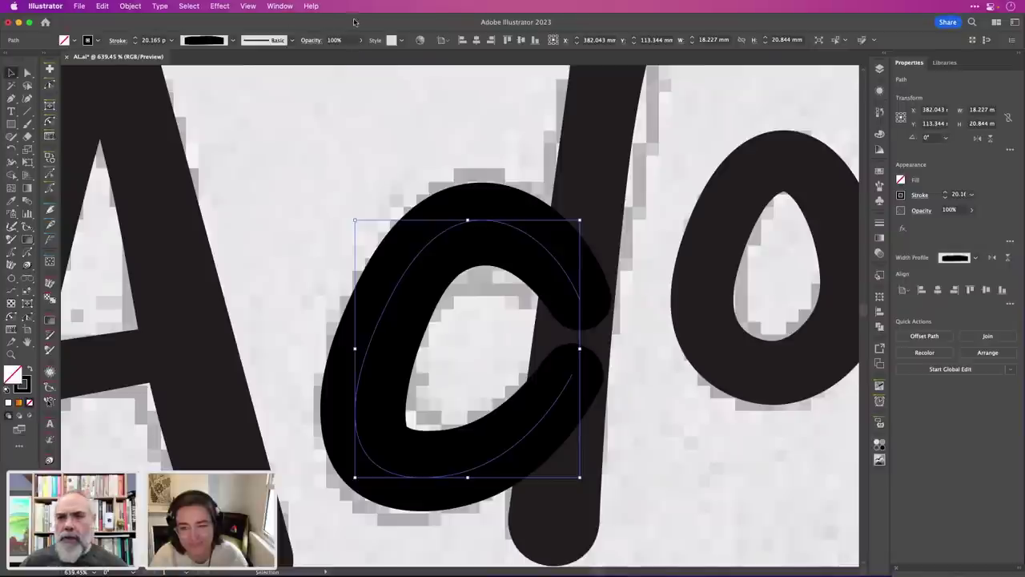
click(333, 124)
key(t)
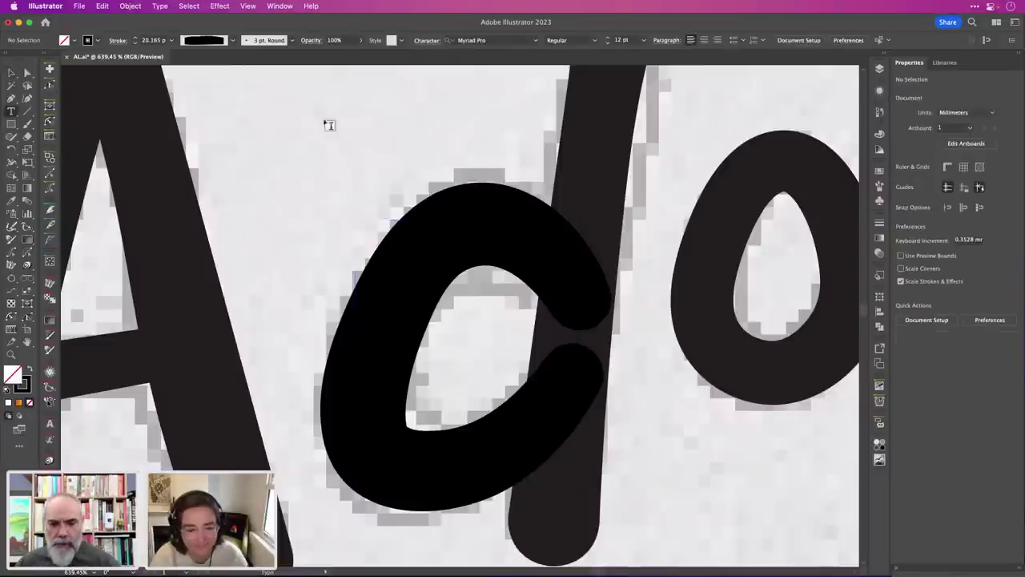
click(328, 123)
click(431, 39)
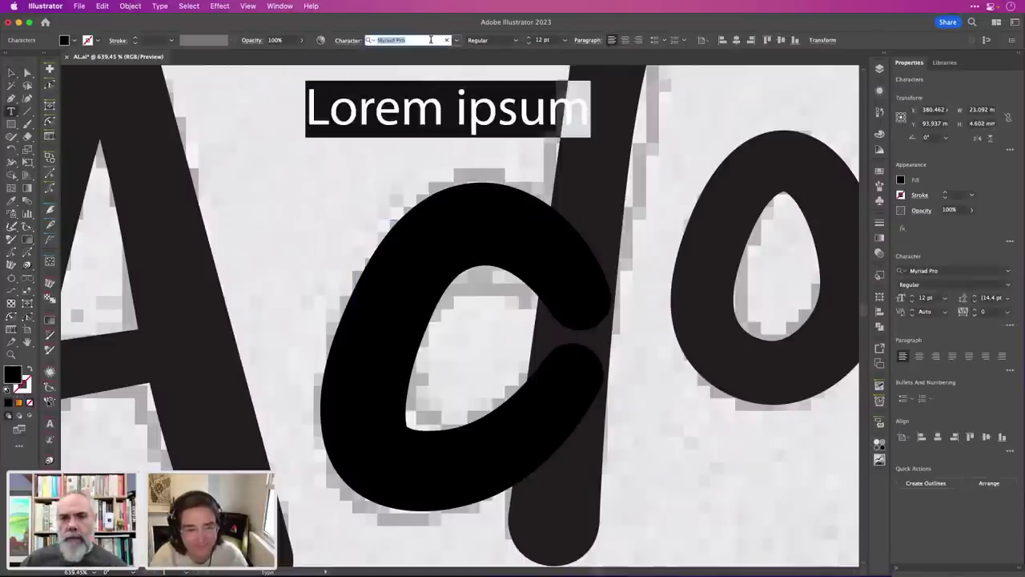
text(typ)
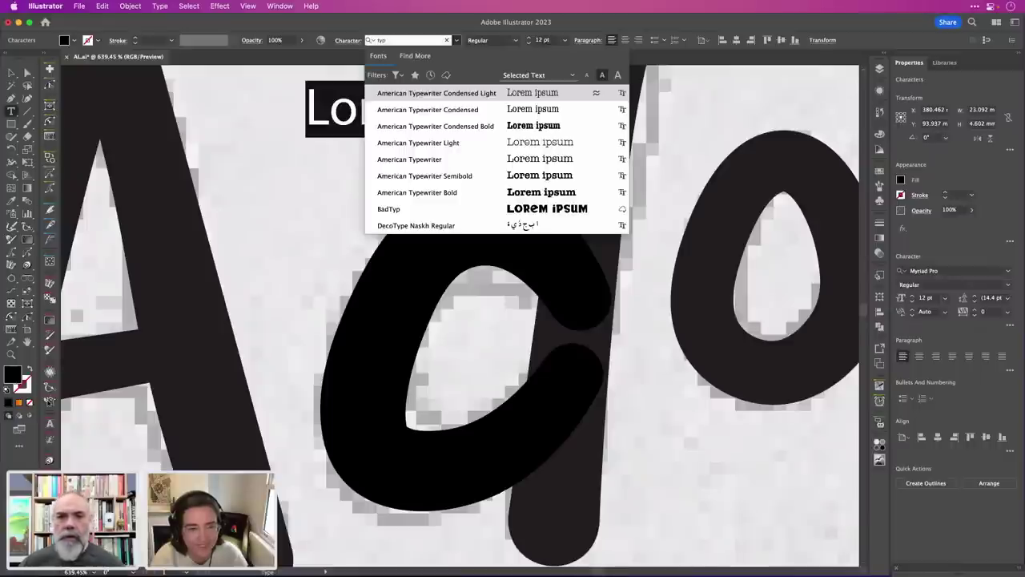
key(Escape)
key(Escape)
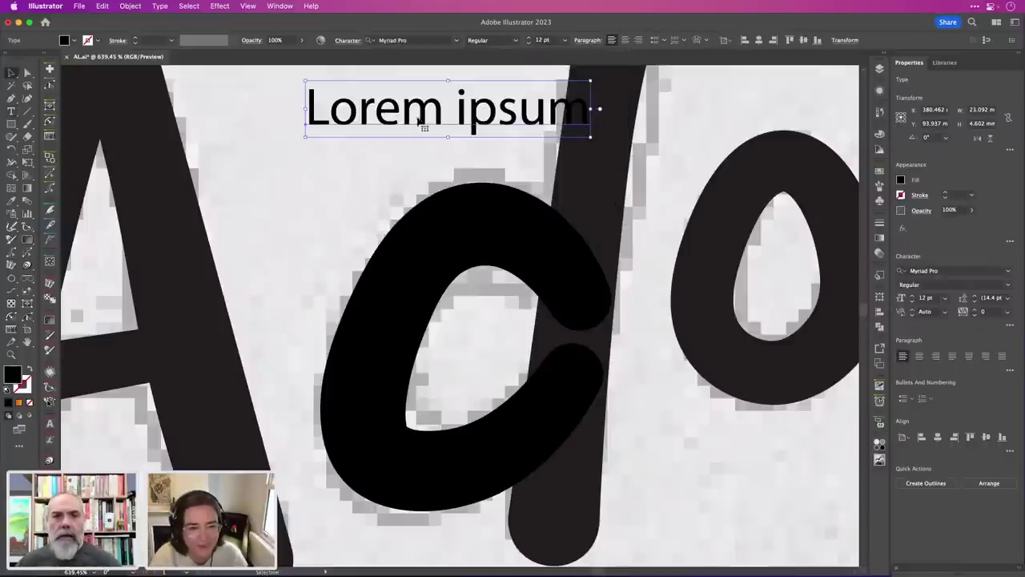
key(Delete)
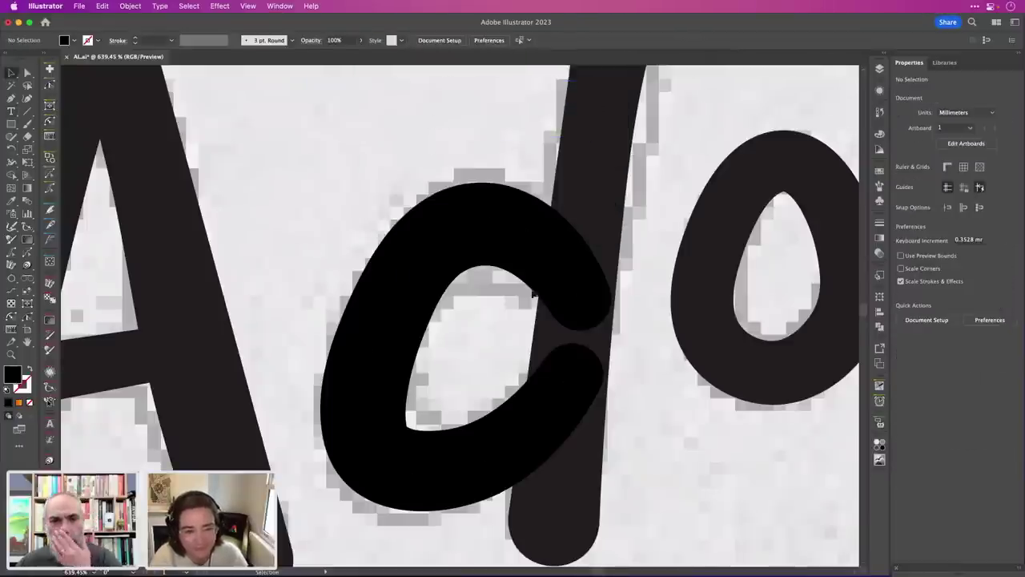
Check the c and l paths, then select the A stroke and view its stroke colour.
click(434, 253)
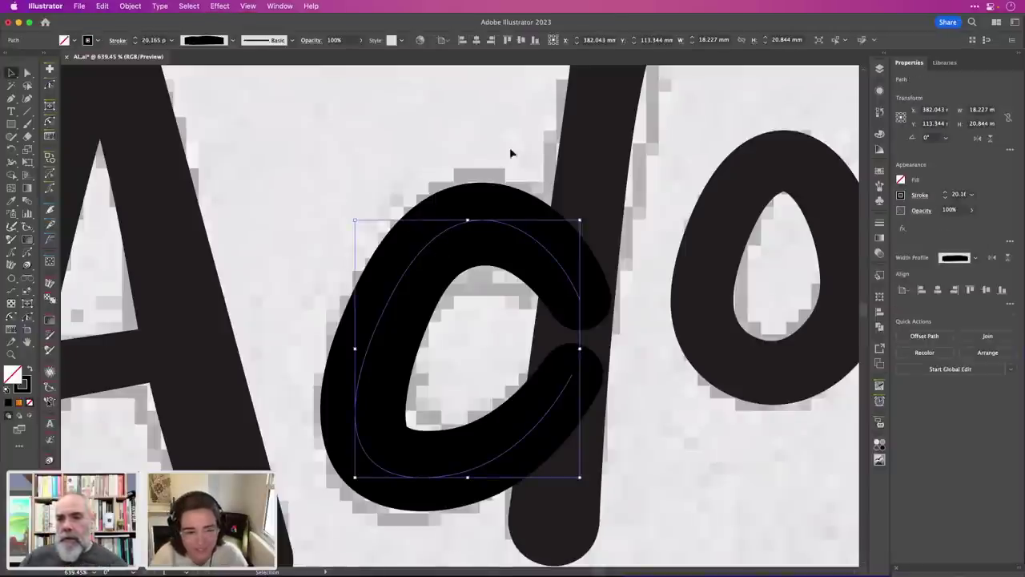
click(480, 148)
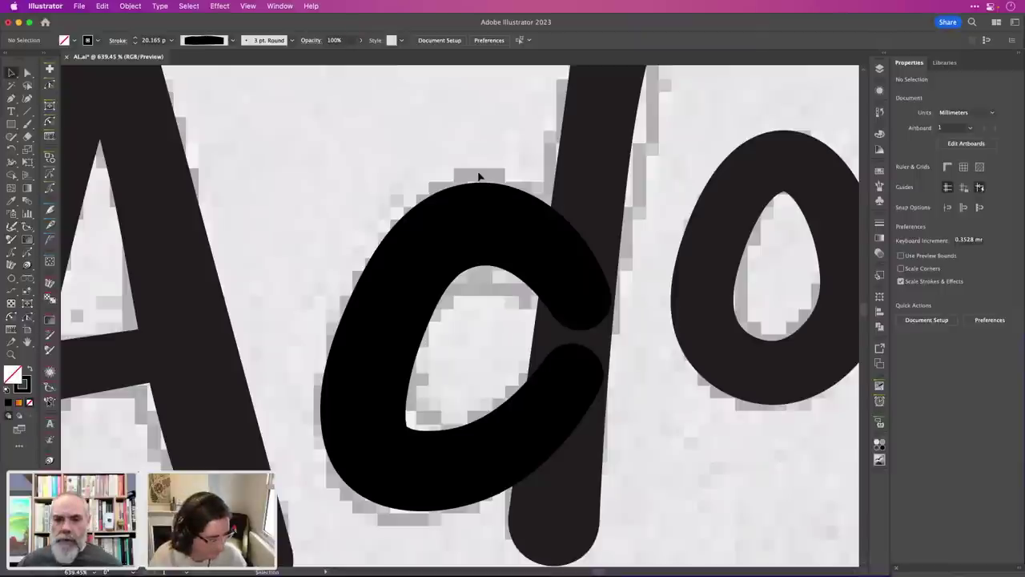
click(599, 178)
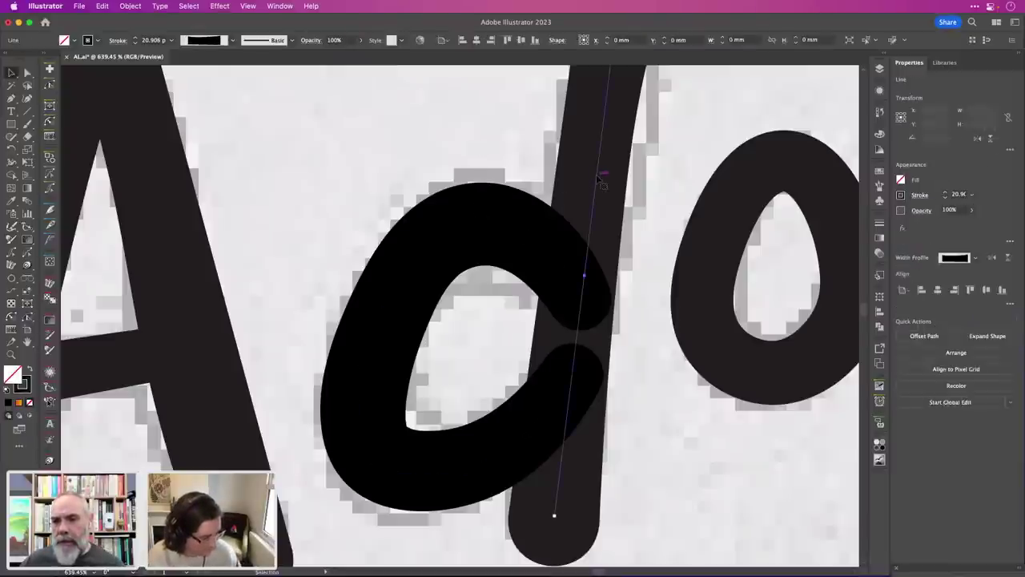
click(503, 199)
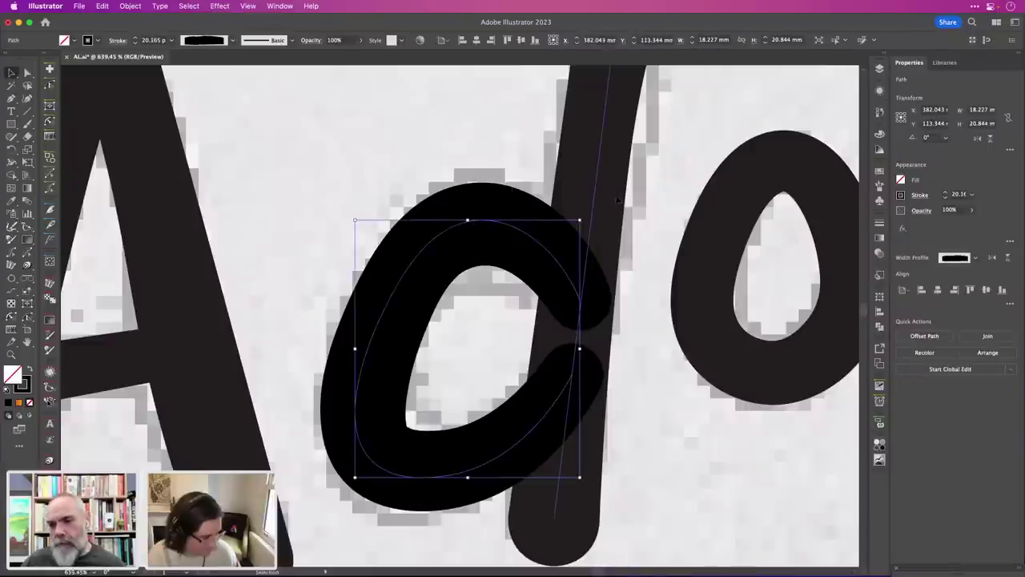
scroll(618, 200, right, 2)
scroll(618, 200, down, 3)
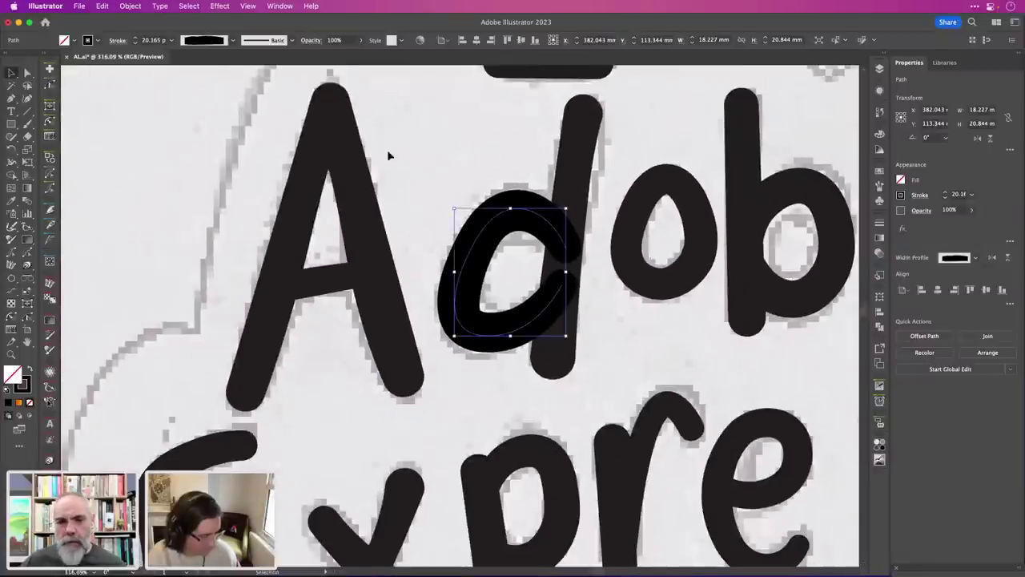
click(339, 141)
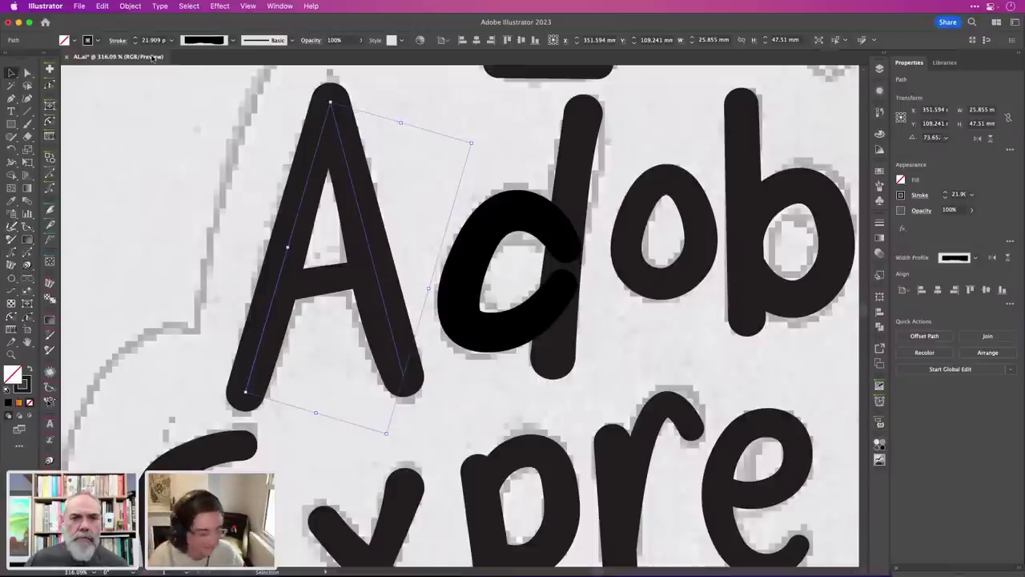
click(900, 195)
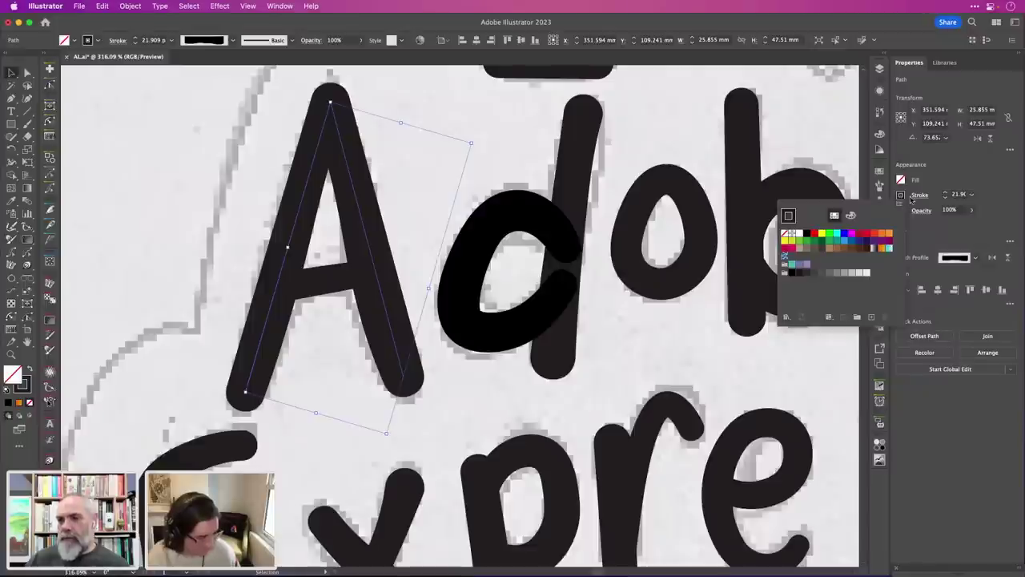
click(942, 187)
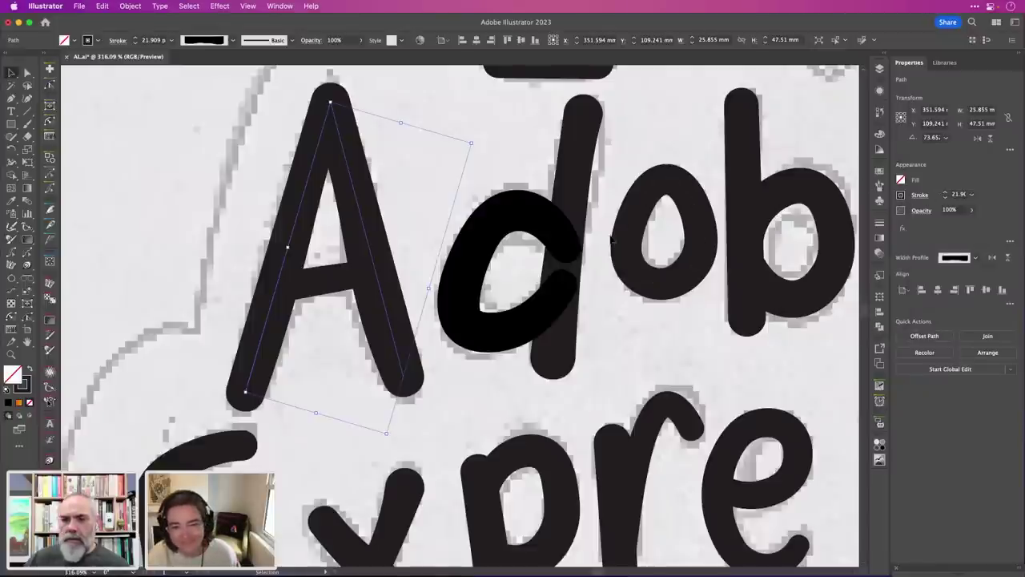
Select all paths with the A's stroke colour, make their strokes black, and deselect.
click(845, 40)
click(854, 76)
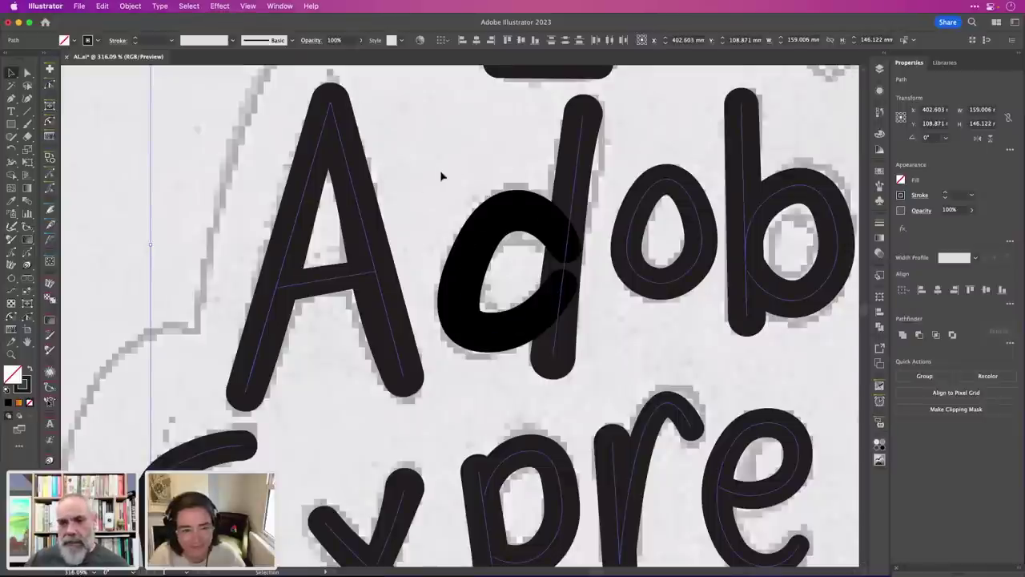
click(96, 43)
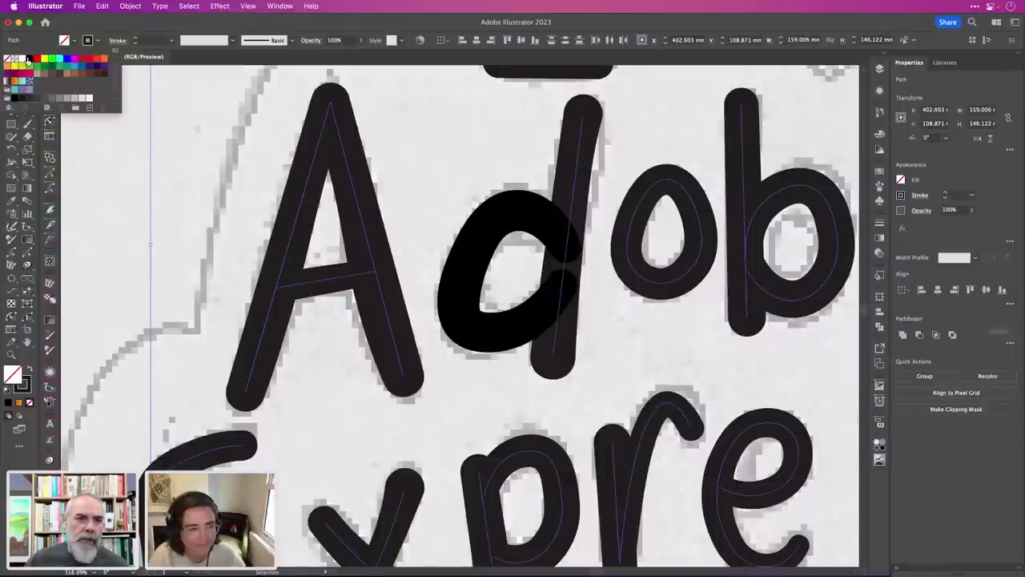
click(29, 59)
click(200, 116)
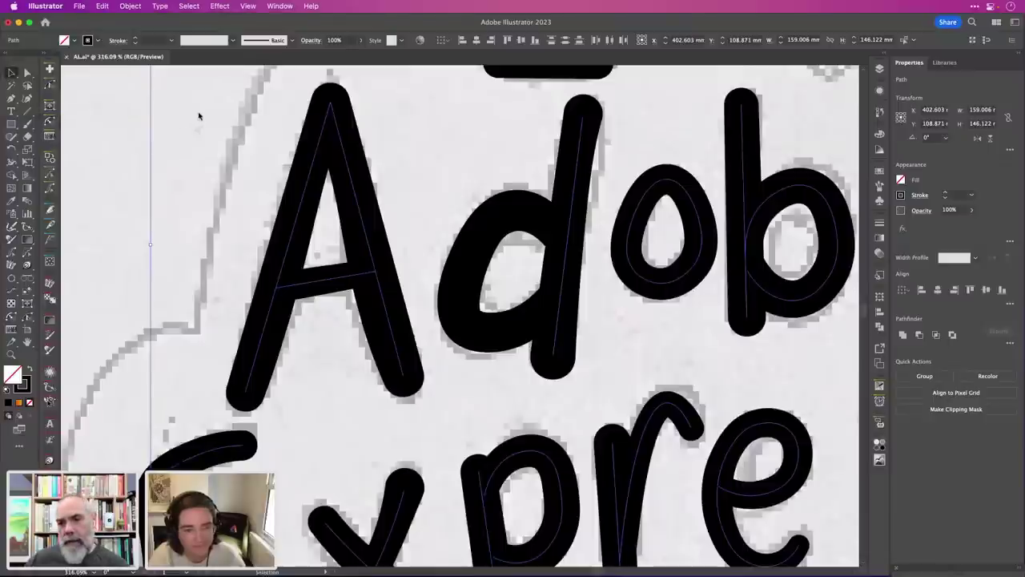
click(513, 164)
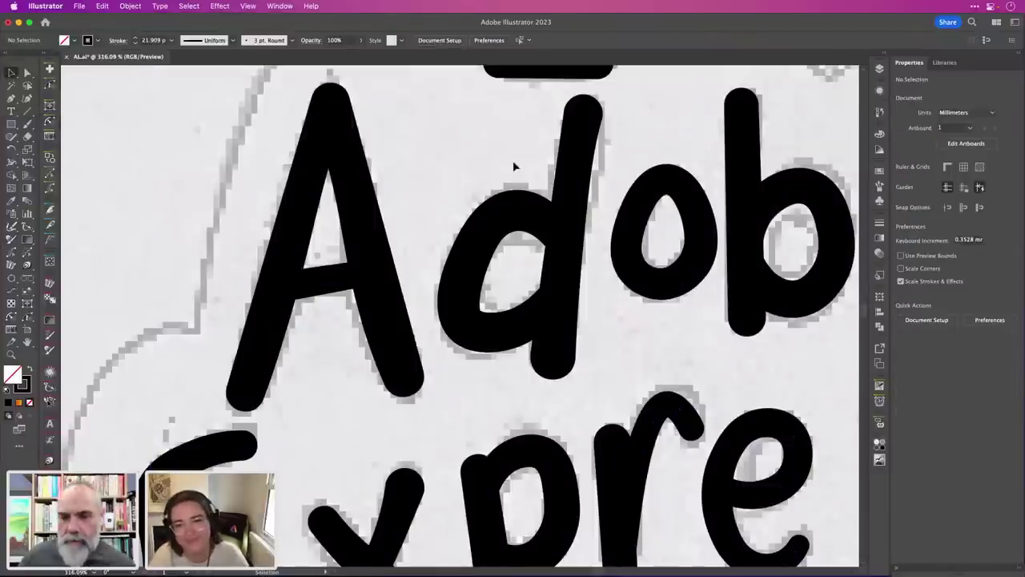
Select the c path and apply Outline Stroke (Opt+Cmd+O) to make it a filled shape.
scroll(477, 310, up, 5)
scroll(474, 313, up, 3)
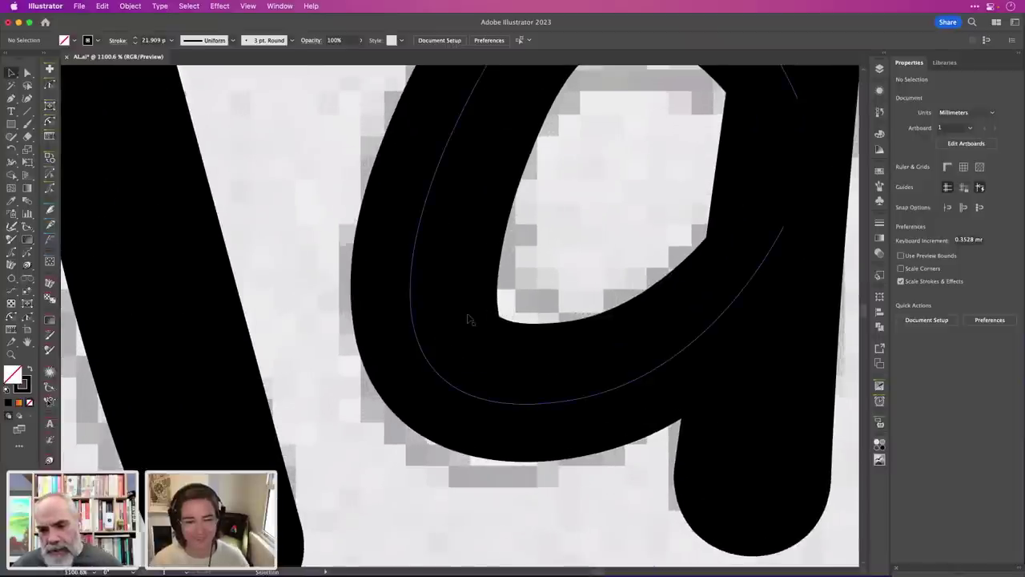
click(418, 334)
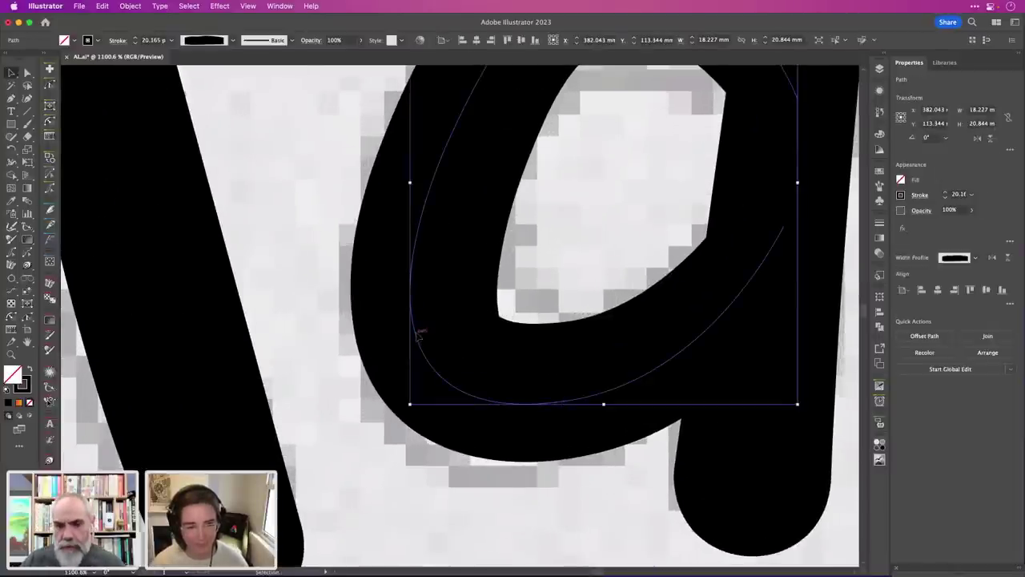
key(a)
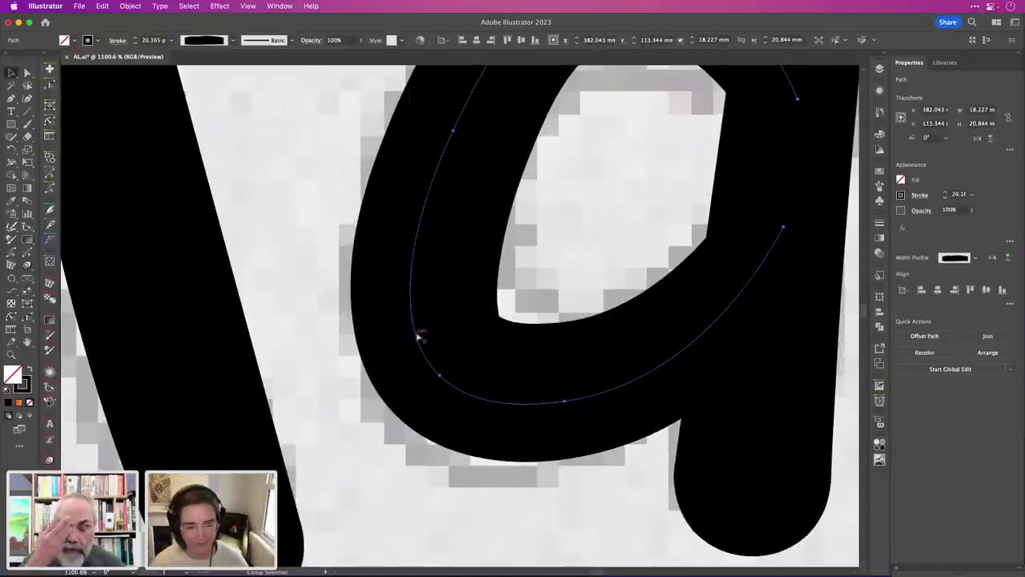
key(v)
key(super+shift+o)
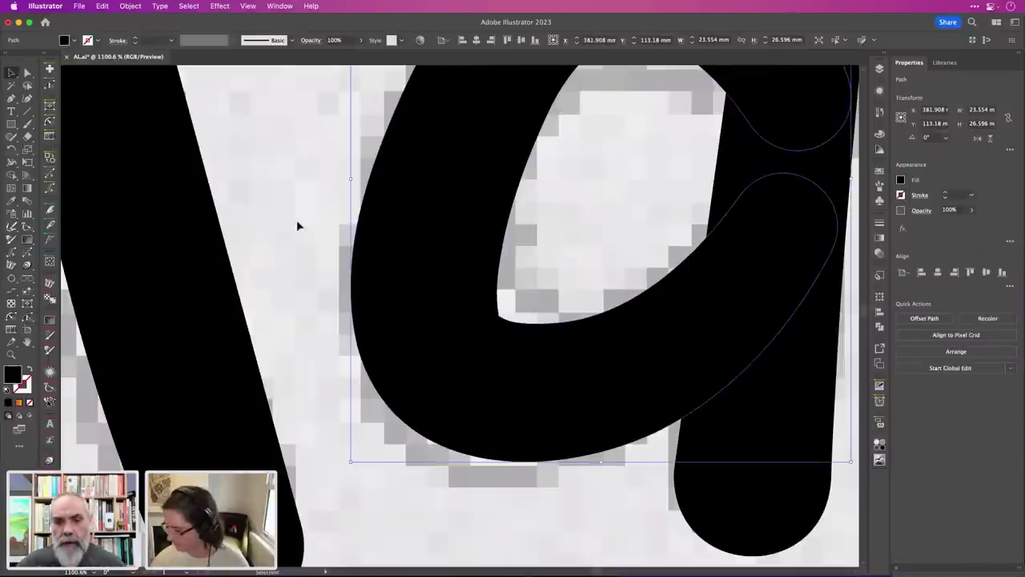
click(131, 7)
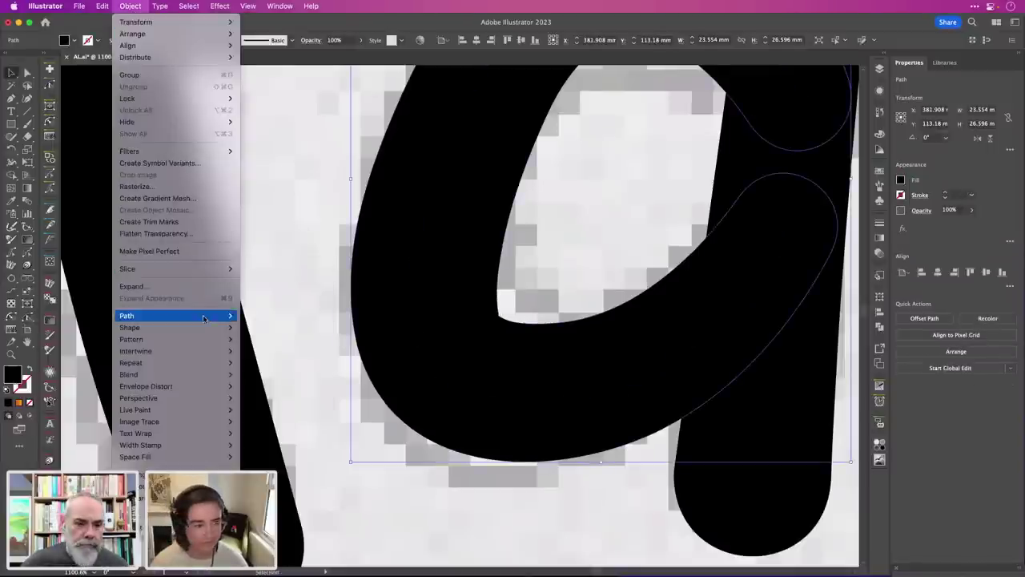
mouse_move(184, 315)
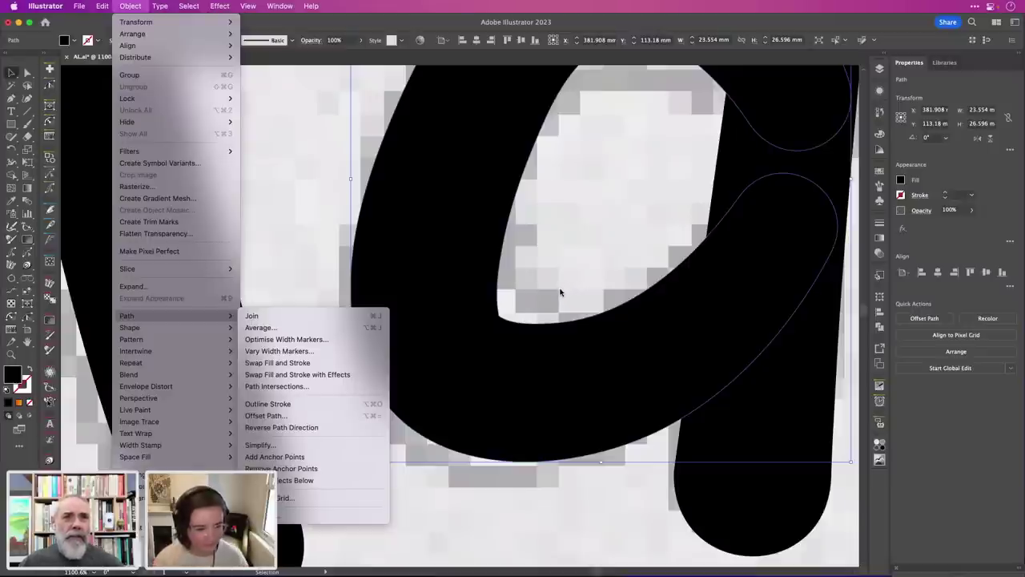
click(581, 267)
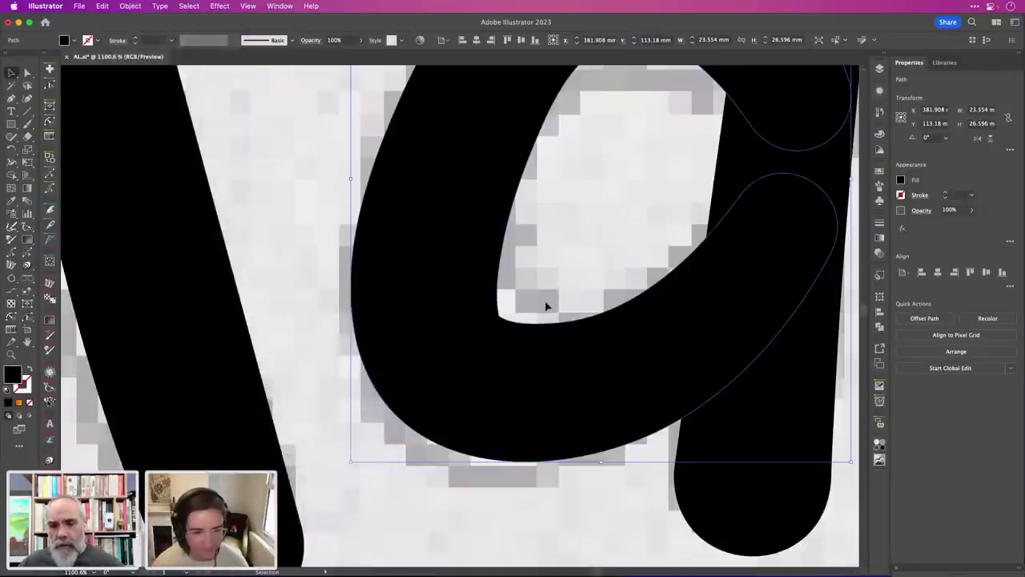
scroll(545, 305, up, 5)
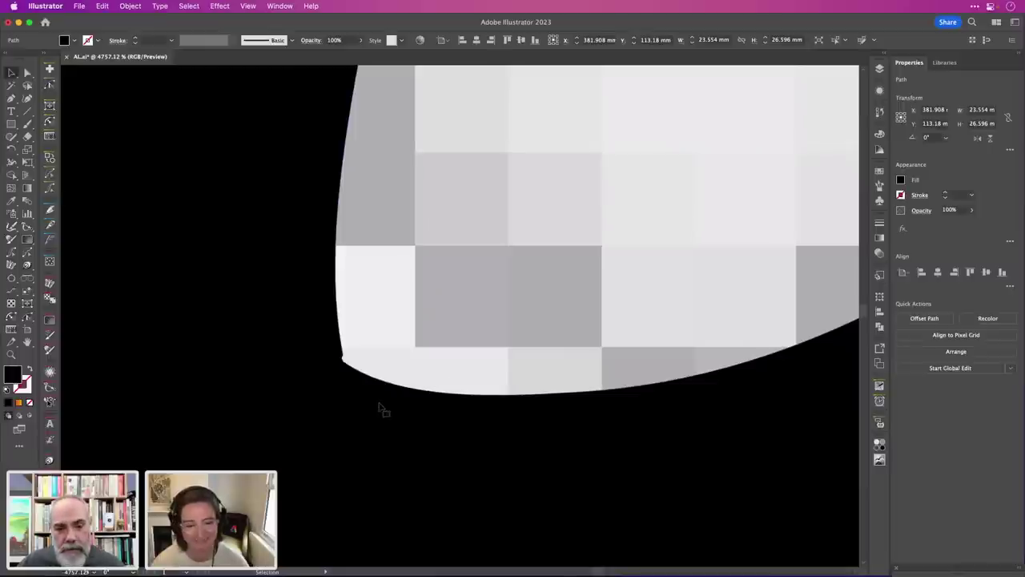
Zoom into the notched inner corner, cut it out with Scissors, and delete the piece.
scroll(493, 320, down, 5)
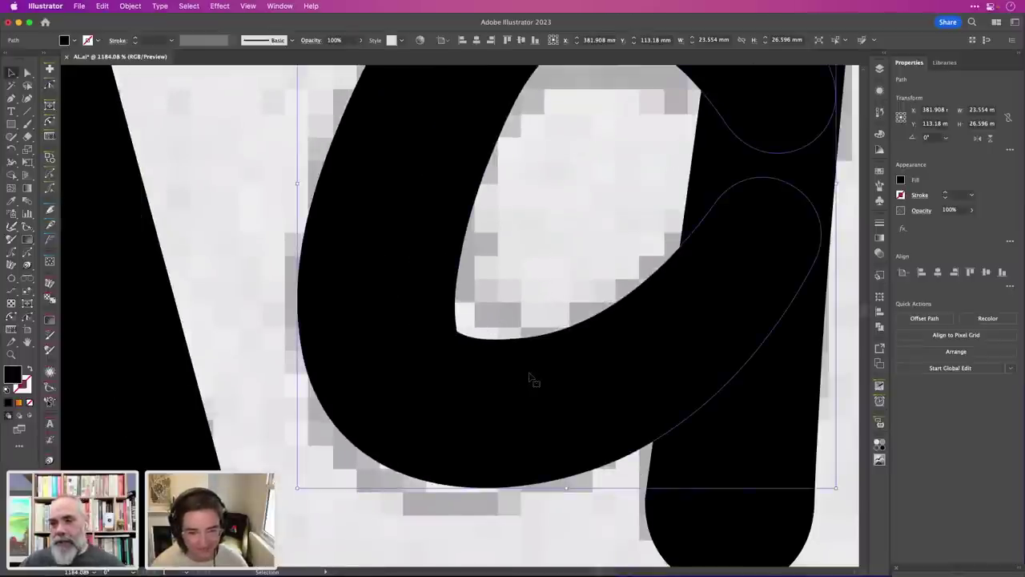
scroll(530, 378, up, 4)
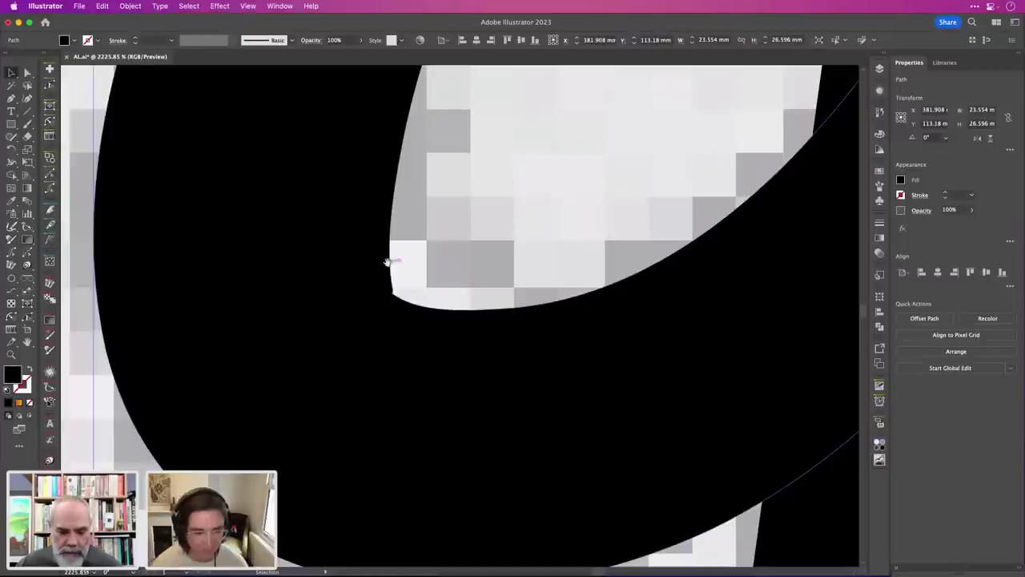
drag(382, 270, 647, 265)
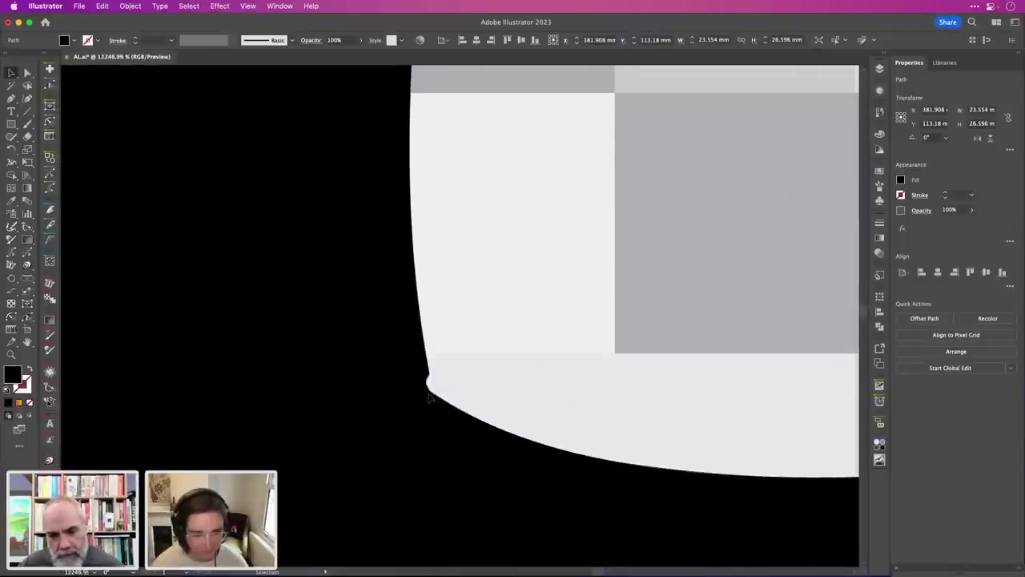
key(a)
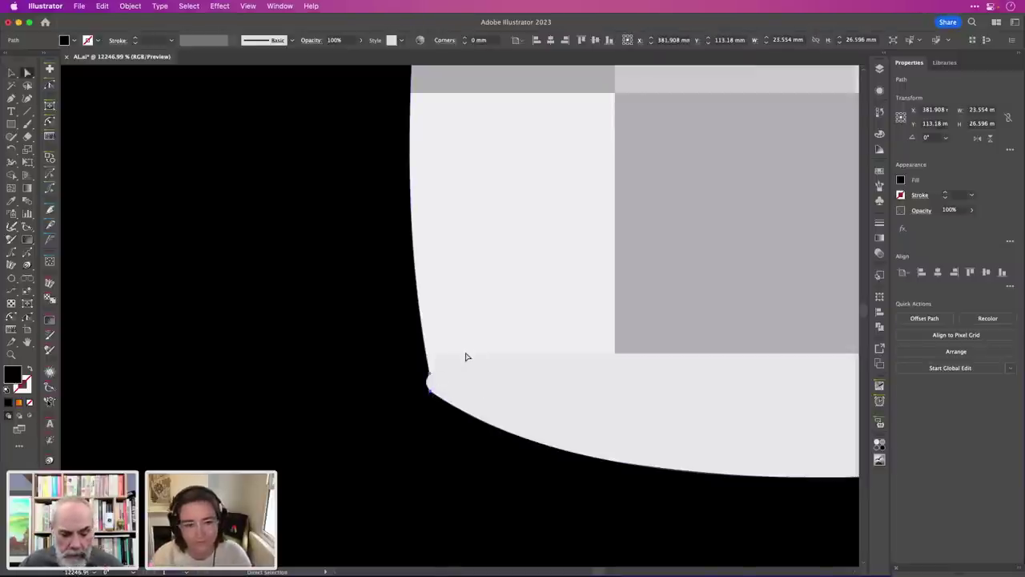
key(c)
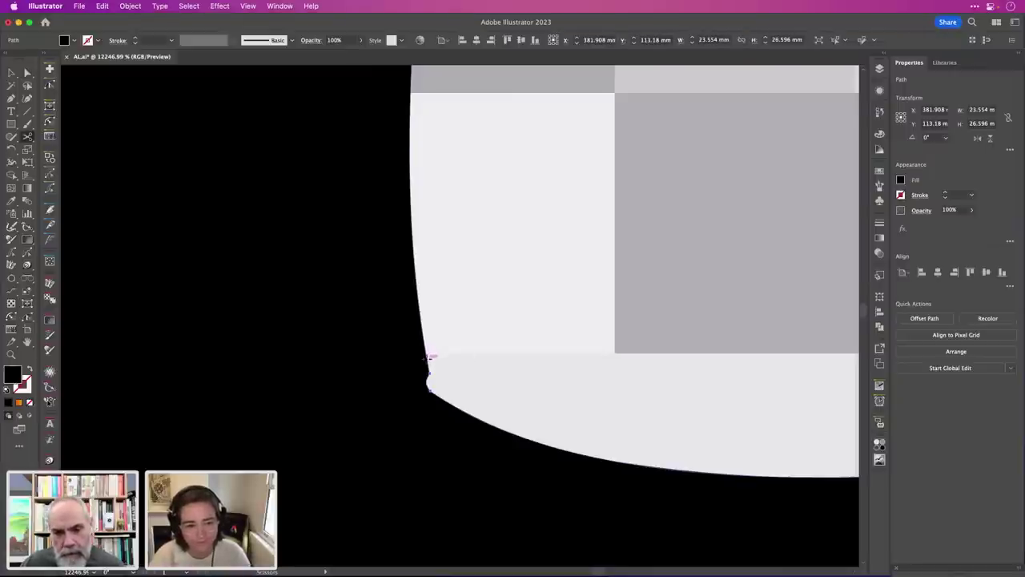
click(430, 358)
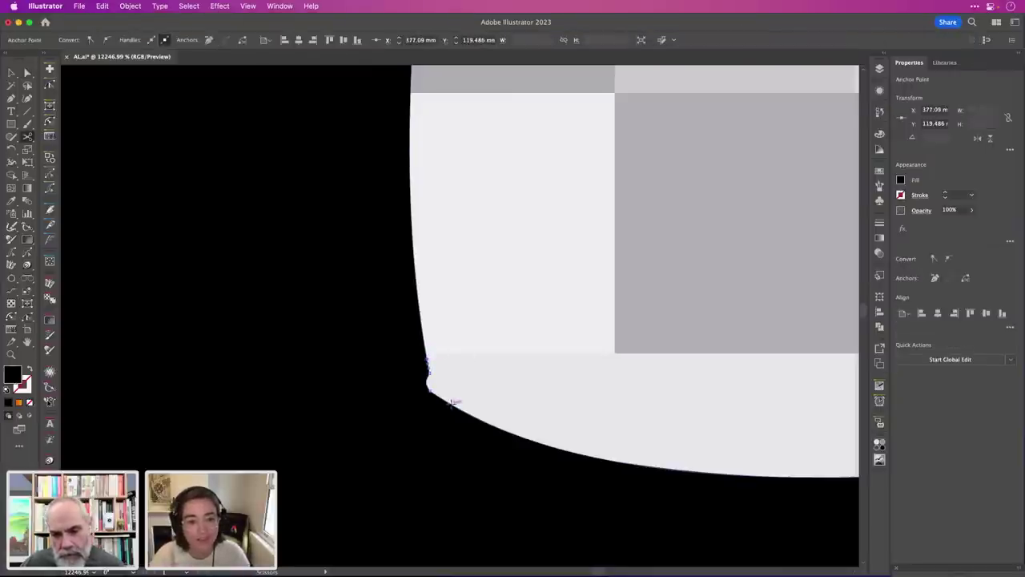
click(451, 402)
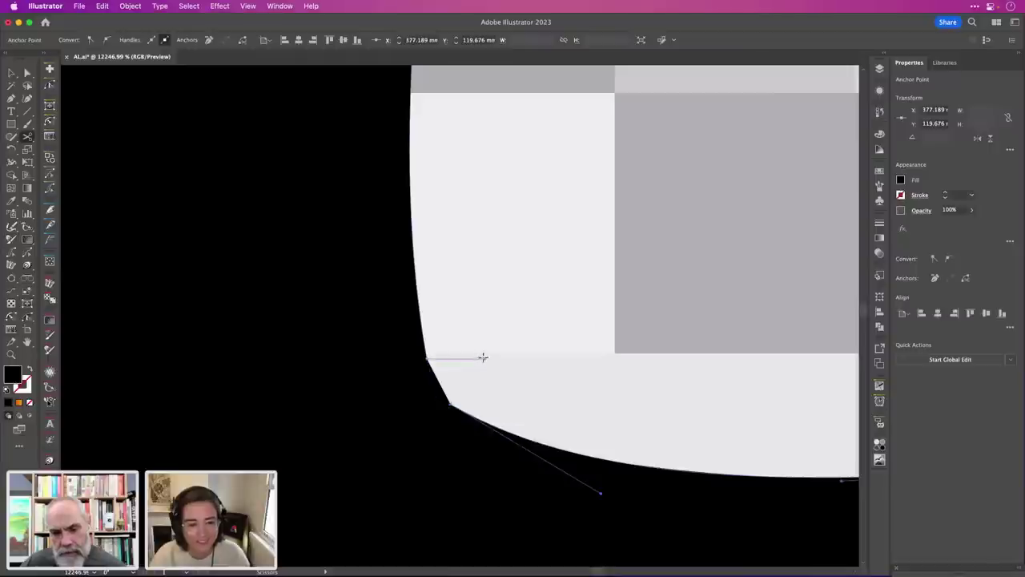
key(v)
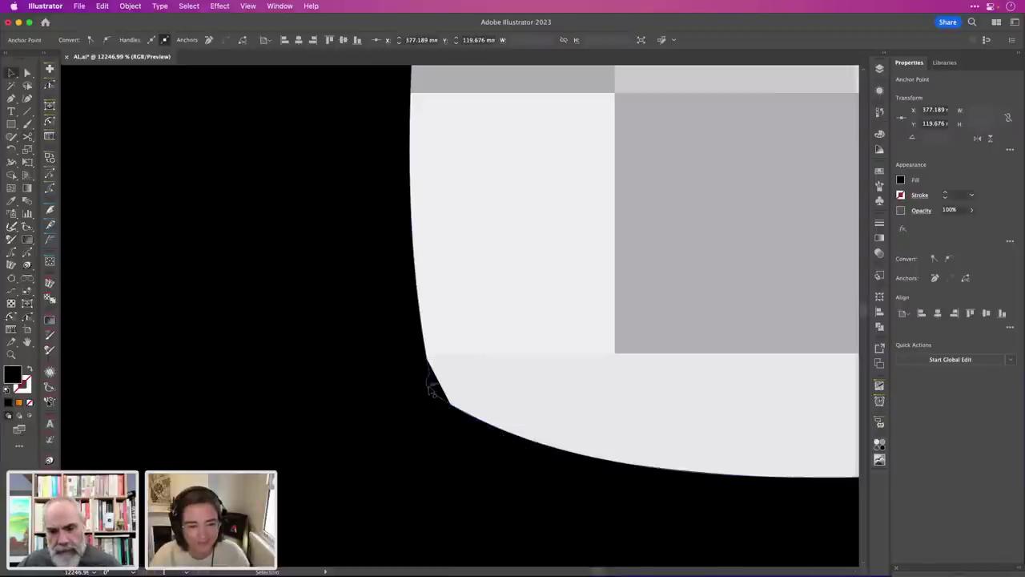
click(430, 384)
key(Delete)
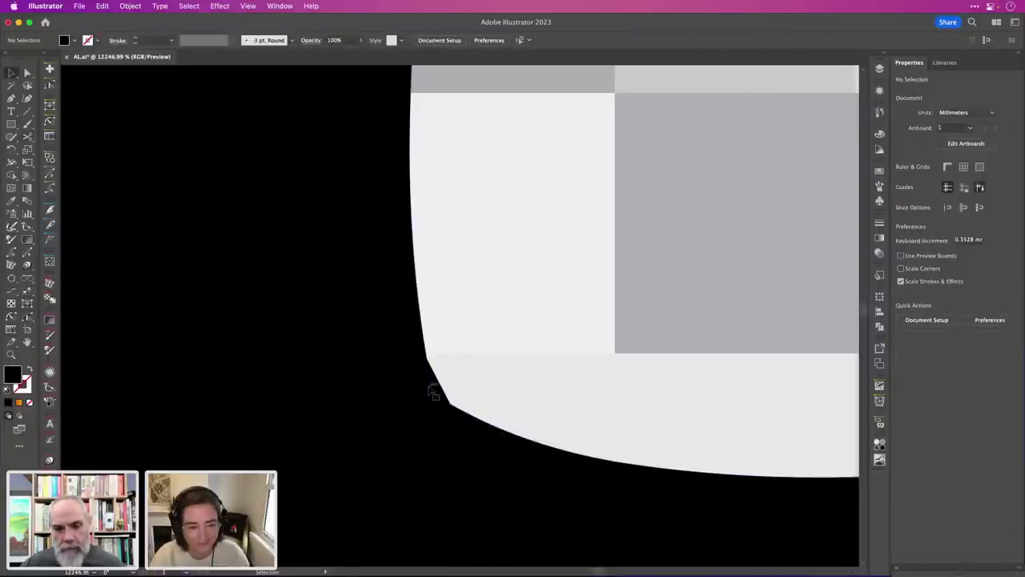
Add a curve point at the corner and flatten the lower edge with the anchor handle.
click(422, 364)
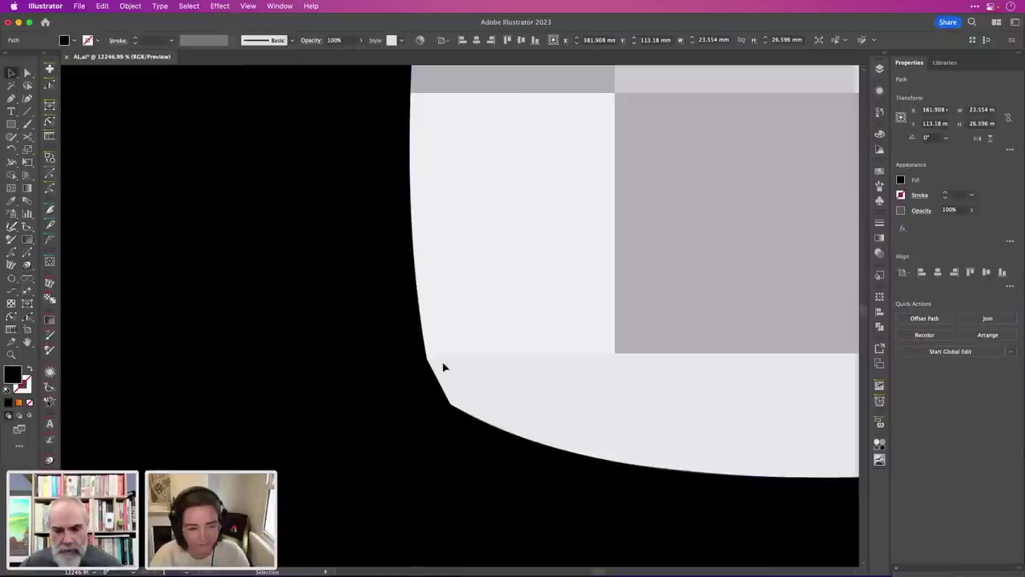
key(shift+grave)
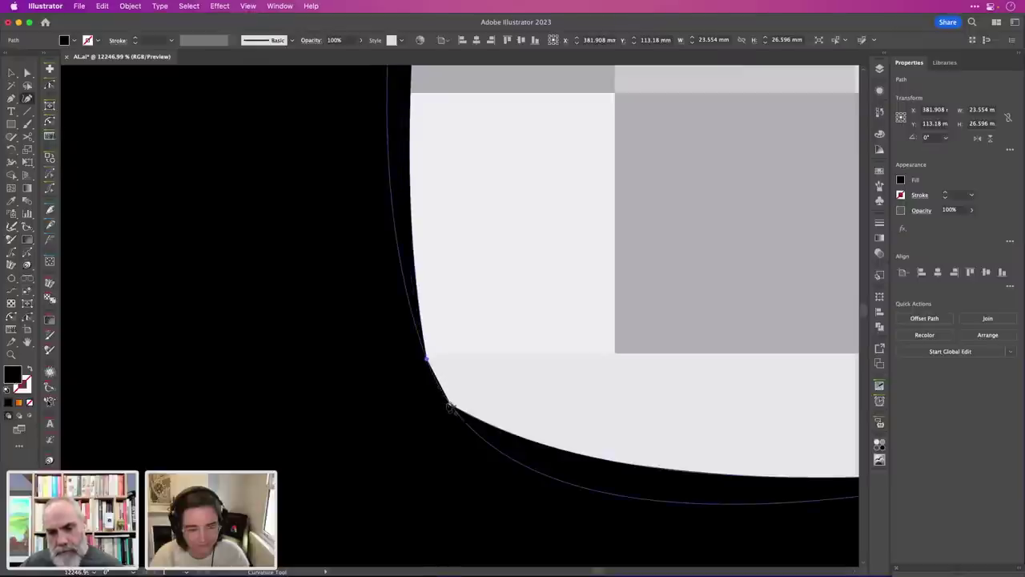
click(430, 369)
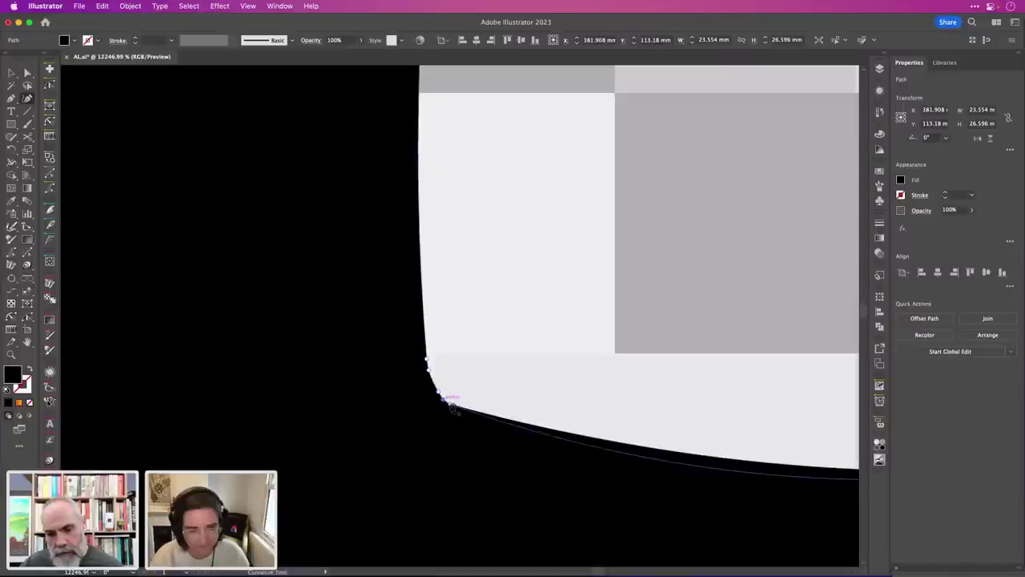
key(a)
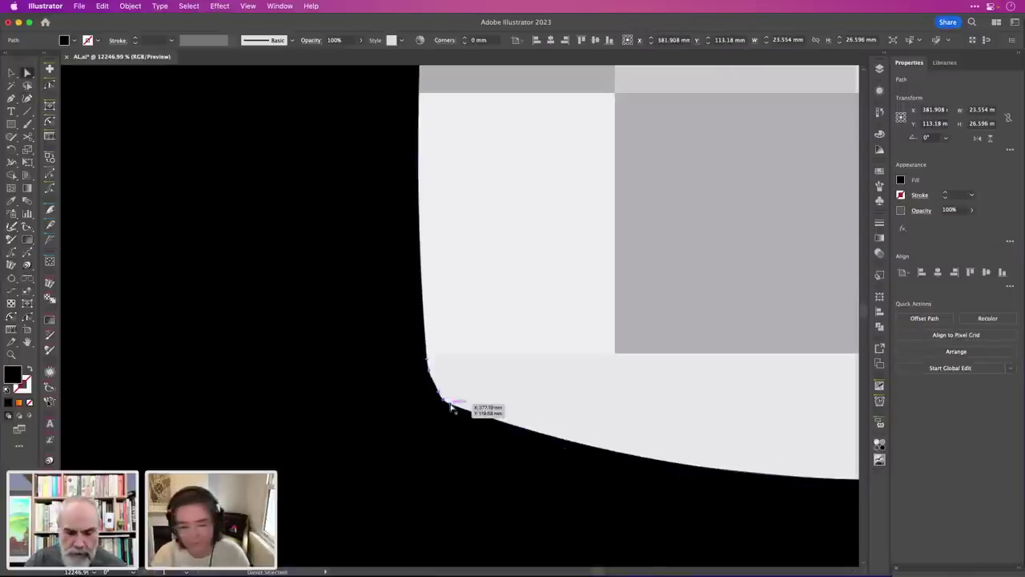
click(453, 409)
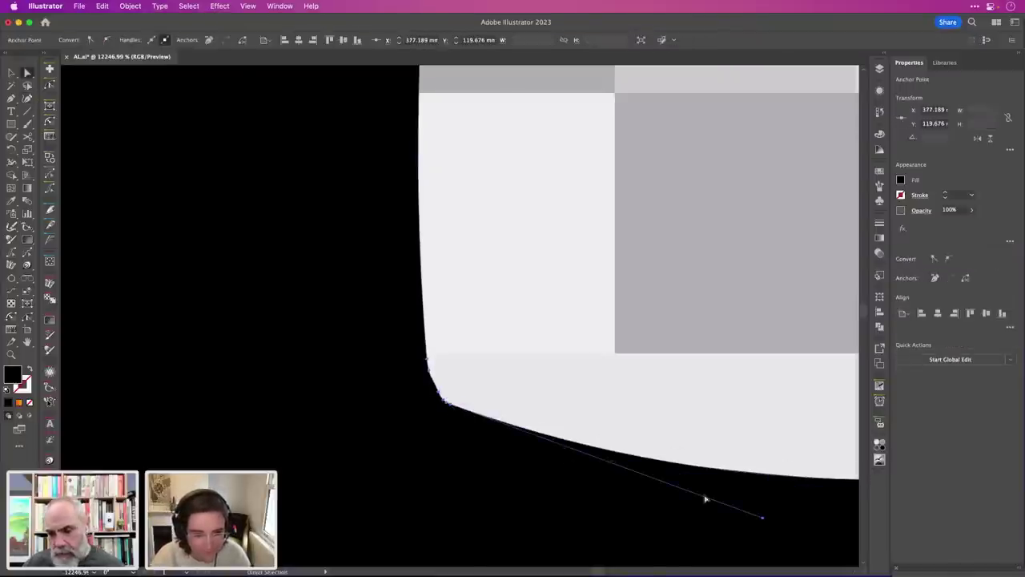
drag(757, 519, 679, 482)
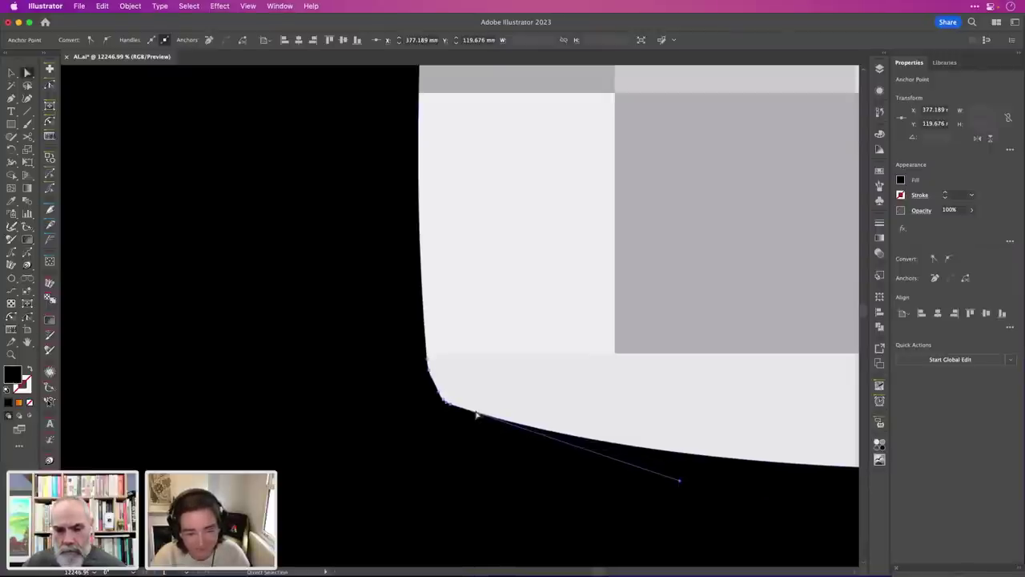
Delete the extra corner anchors and pull the segment and handle into a smooth curve.
scroll(448, 421, up, 5)
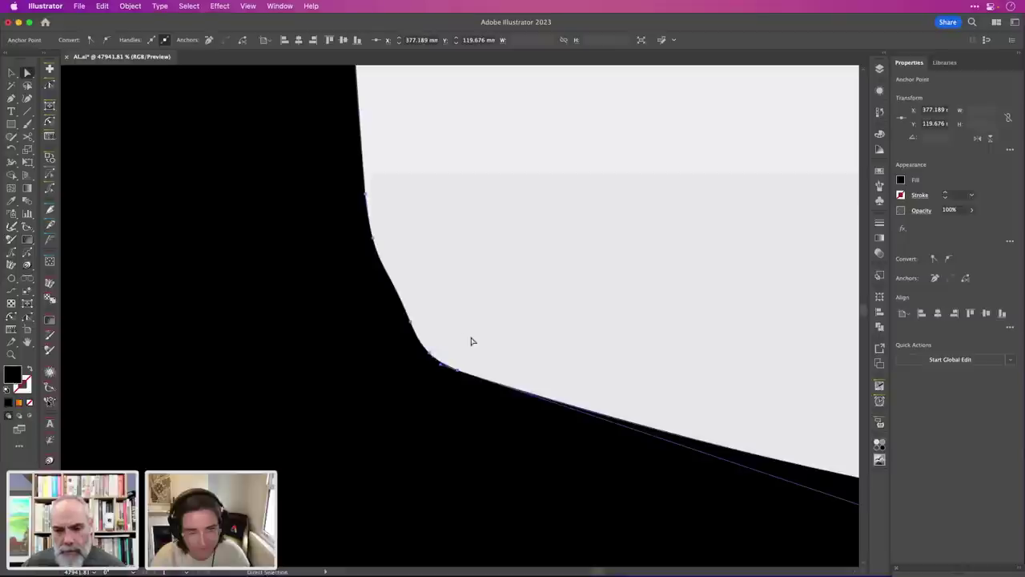
click(412, 324)
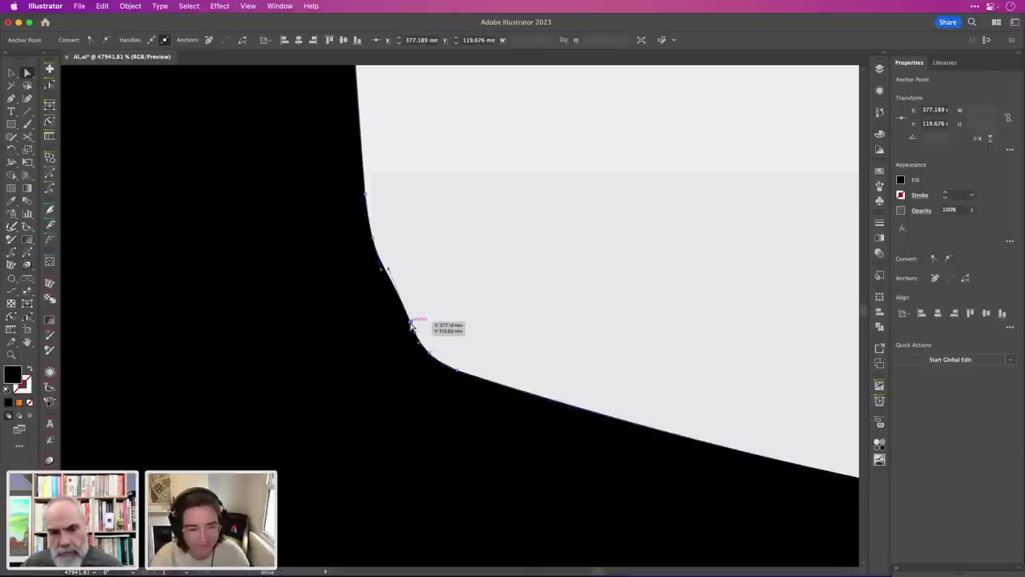
key(minus)
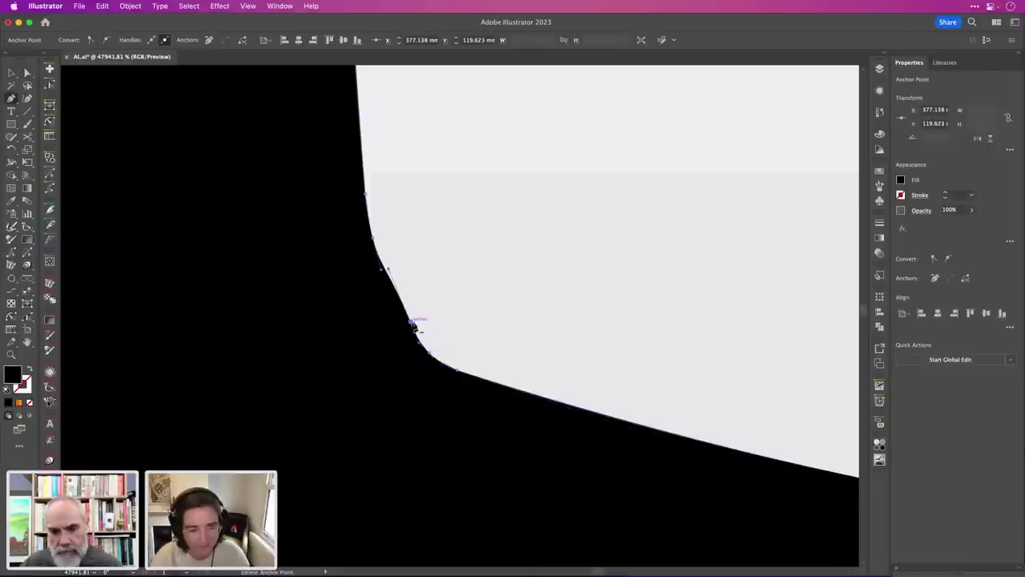
click(411, 323)
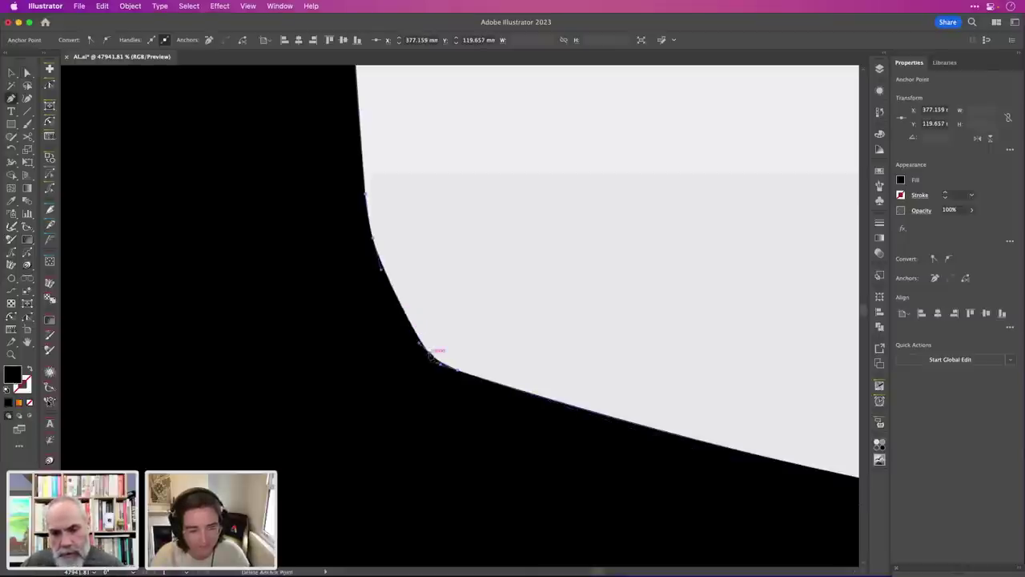
click(433, 356)
key(p)
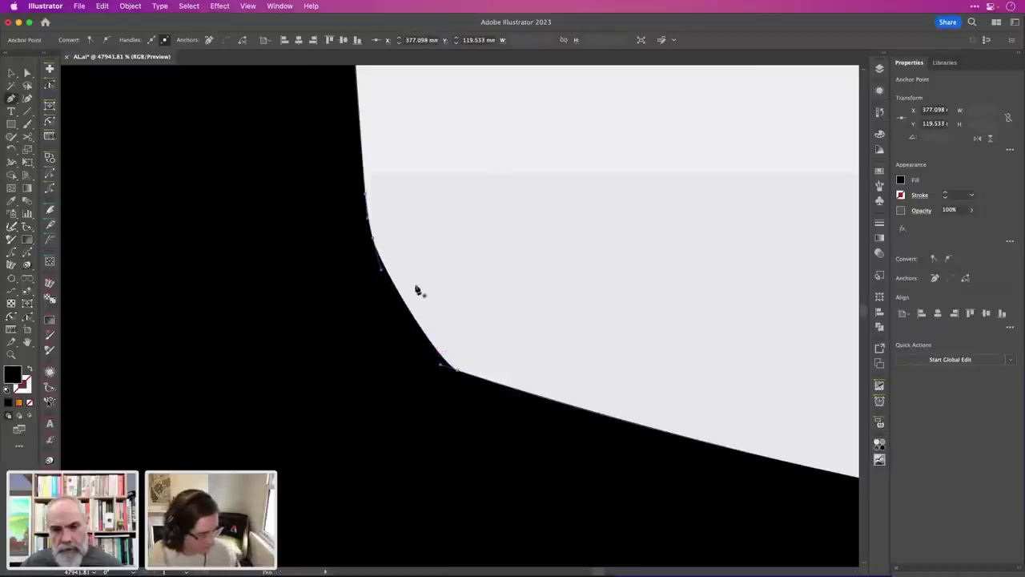
key(v)
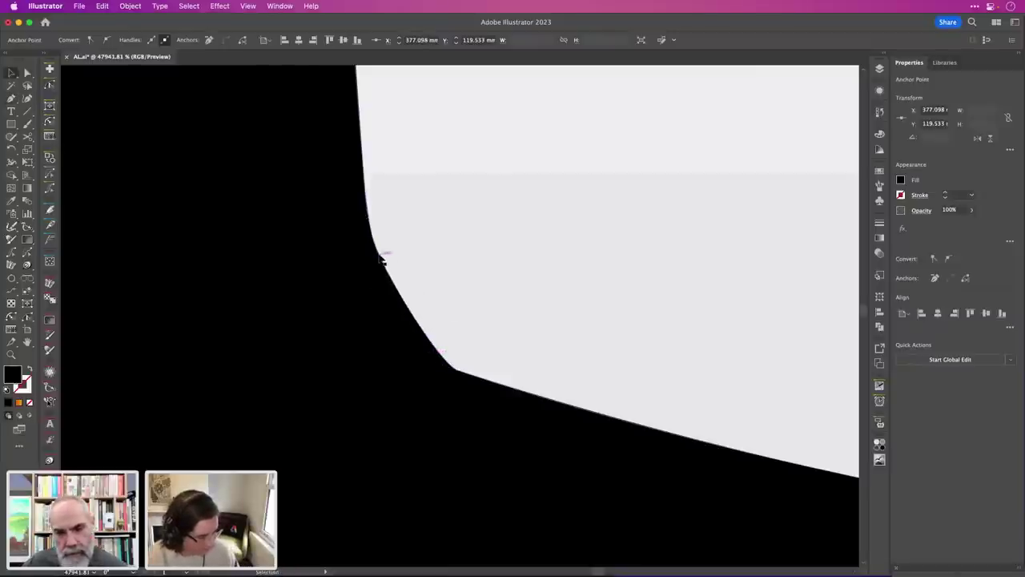
key(a)
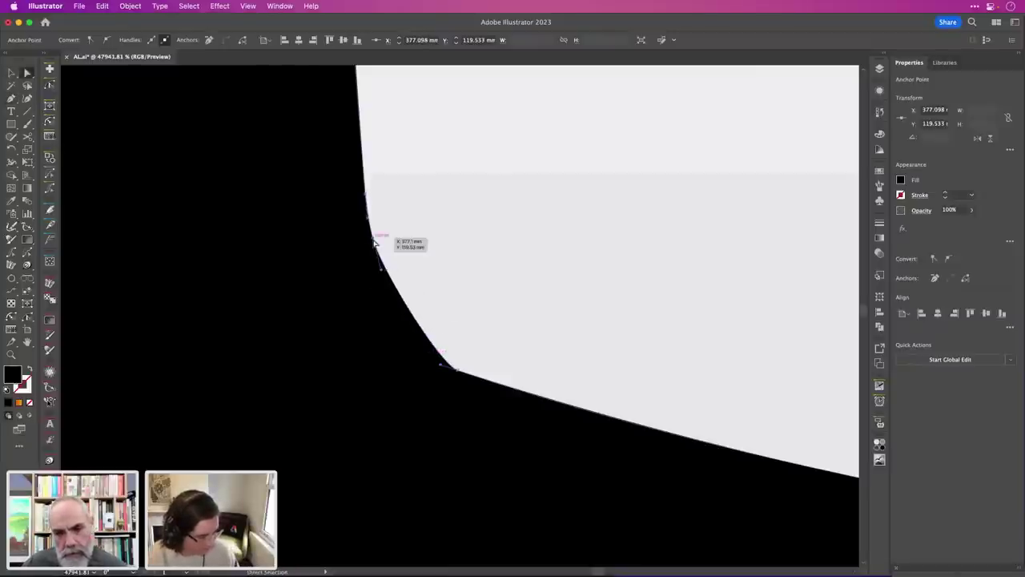
drag(382, 273, 385, 296)
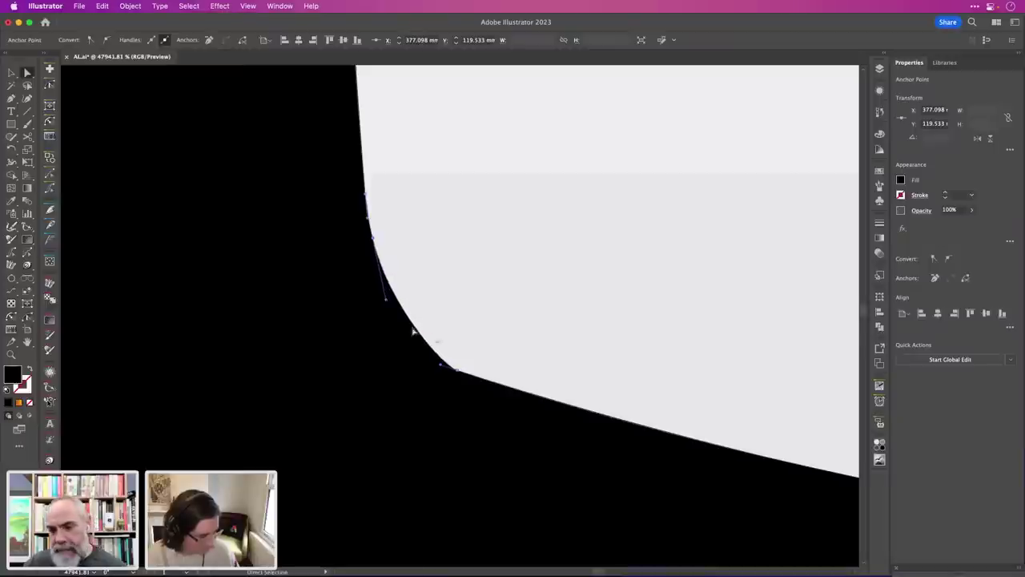
drag(442, 368, 417, 360)
scroll(534, 334, down, 3)
scroll(534, 334, down, 5)
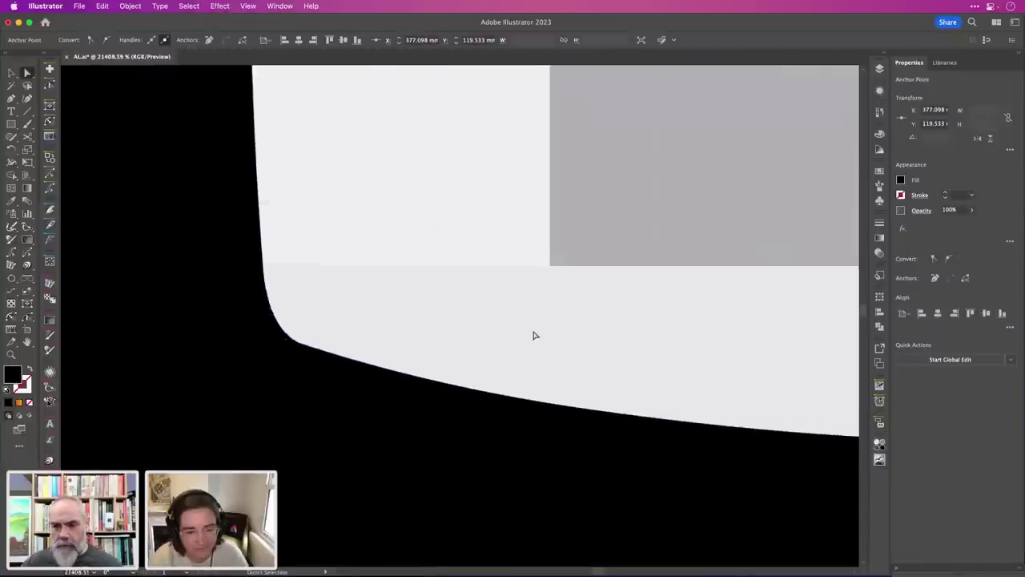
scroll(535, 335, down, 4)
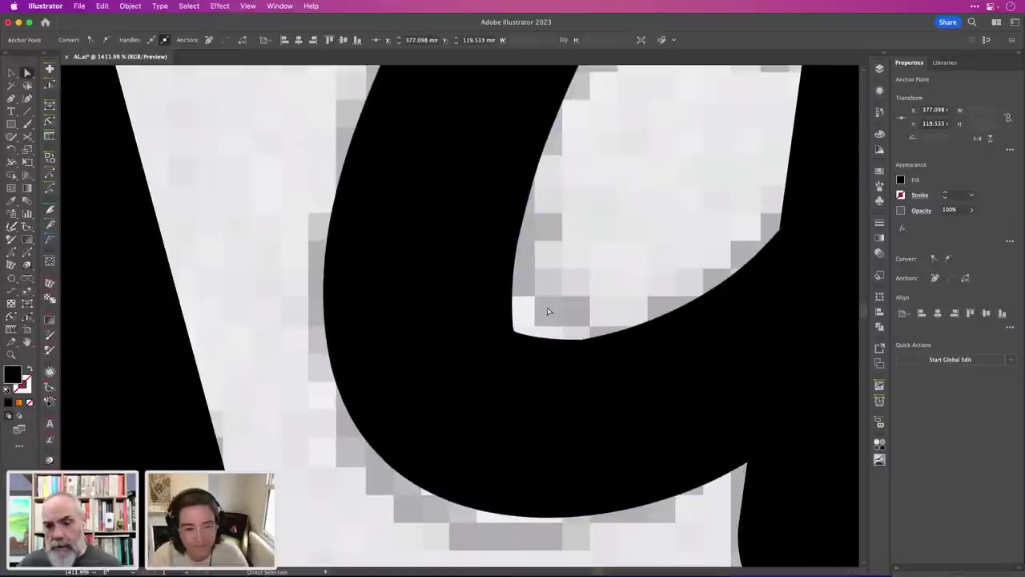
Deselect the edited path and fit the whole artboard in the window with Cmd+0.
click(548, 310)
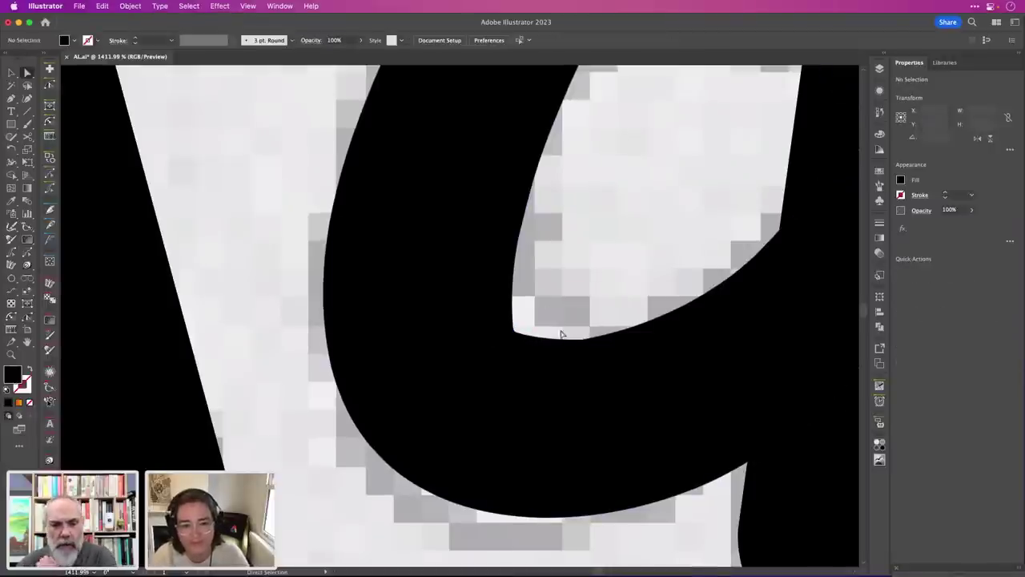
scroll(575, 291, down, 2)
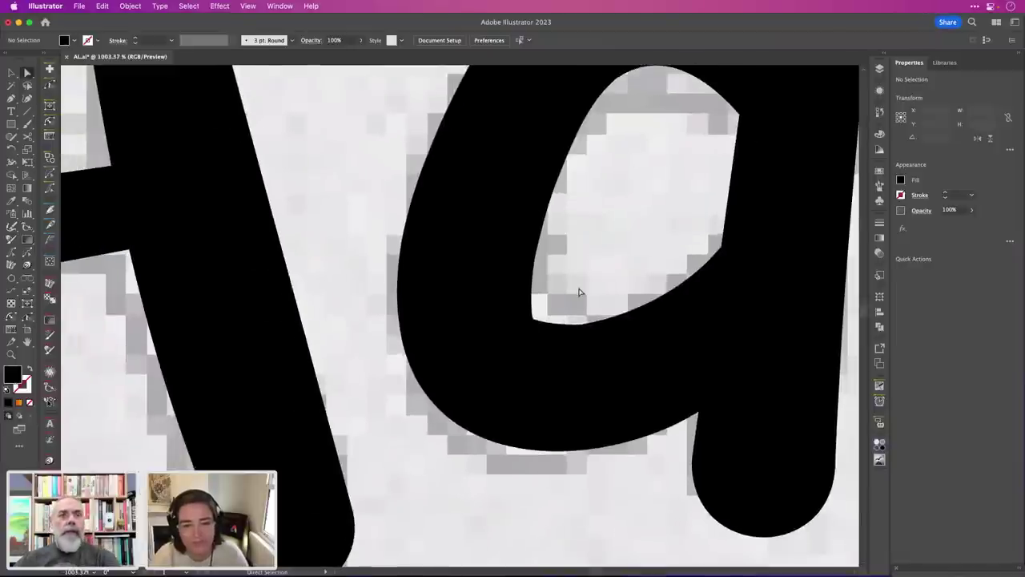
scroll(578, 292, down, 2)
key(super+0)
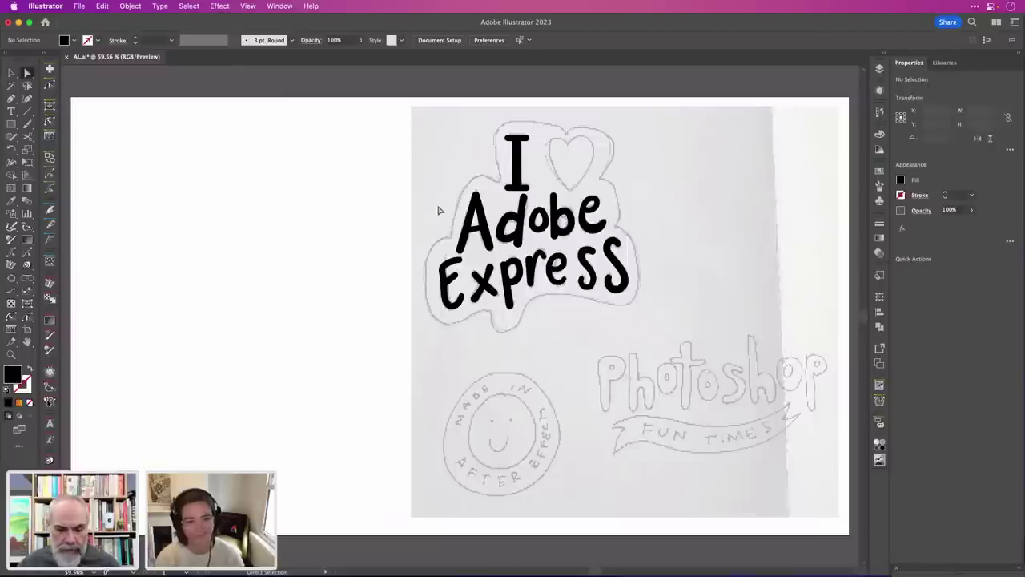
Select all the lettering with Cmd+A and apply Object > Path > Outline Stroke.
key(super+a)
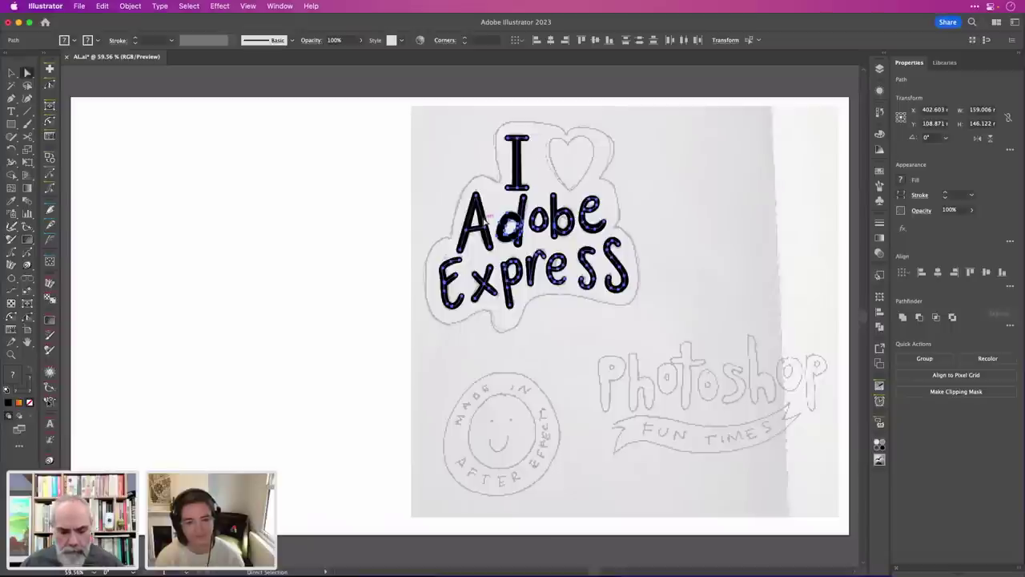
key(v)
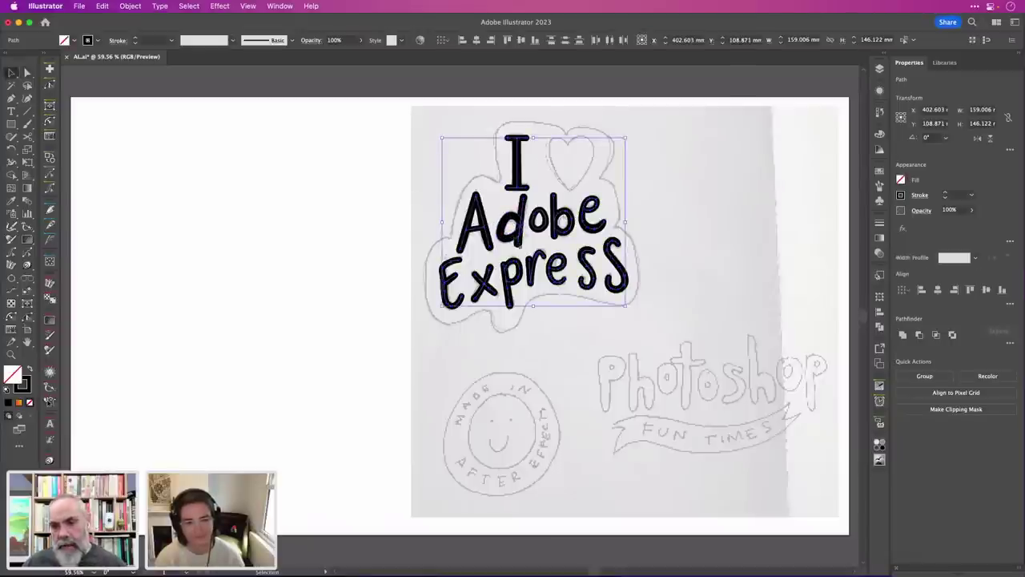
click(129, 7)
mouse_move(128, 315)
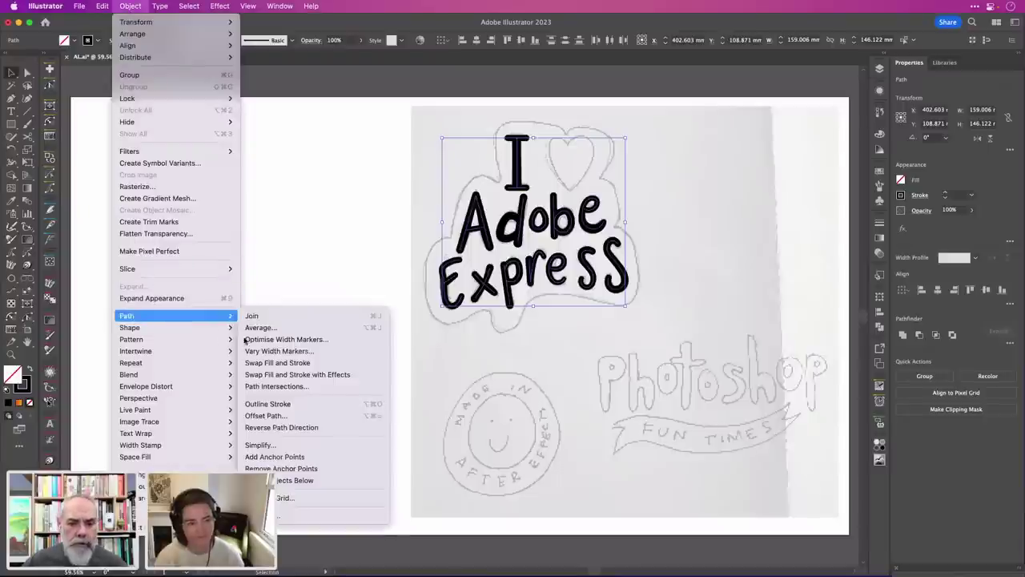
click(309, 405)
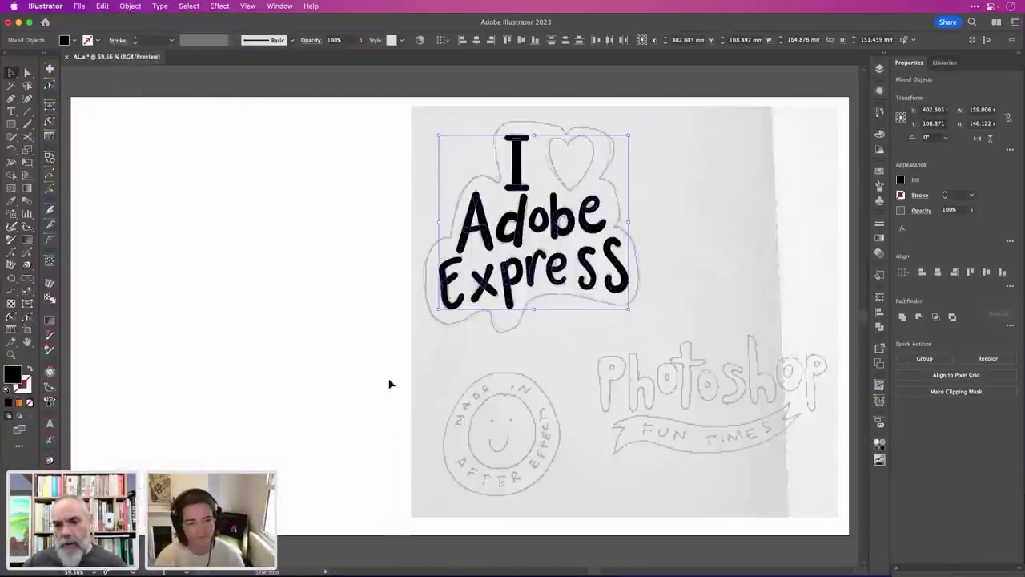
scroll(681, 238, up, 5)
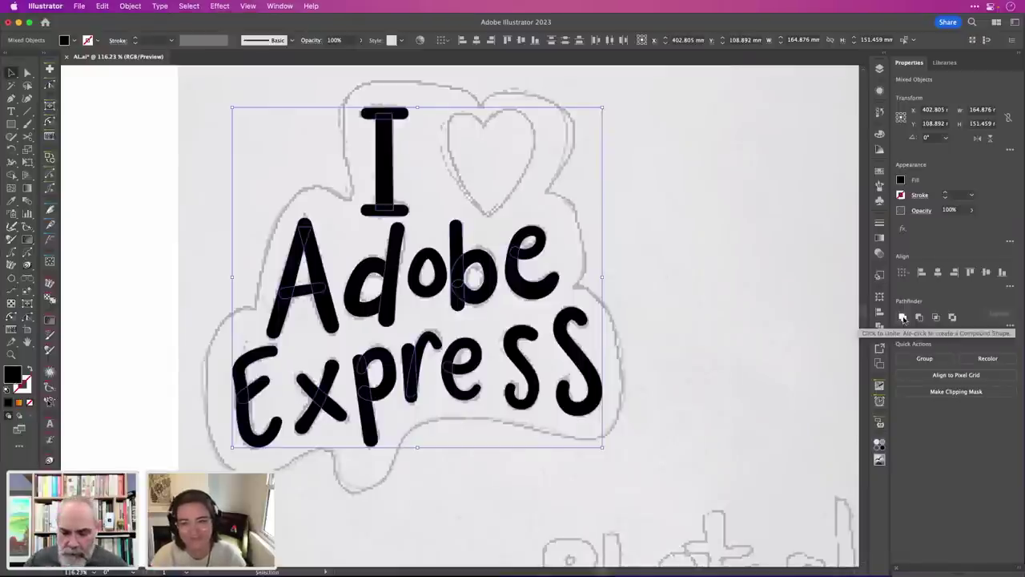
With Shape Builder, unite the overlapping strokes of the I, A, E, p, d, and b/e into single shapes.
key(shift+m)
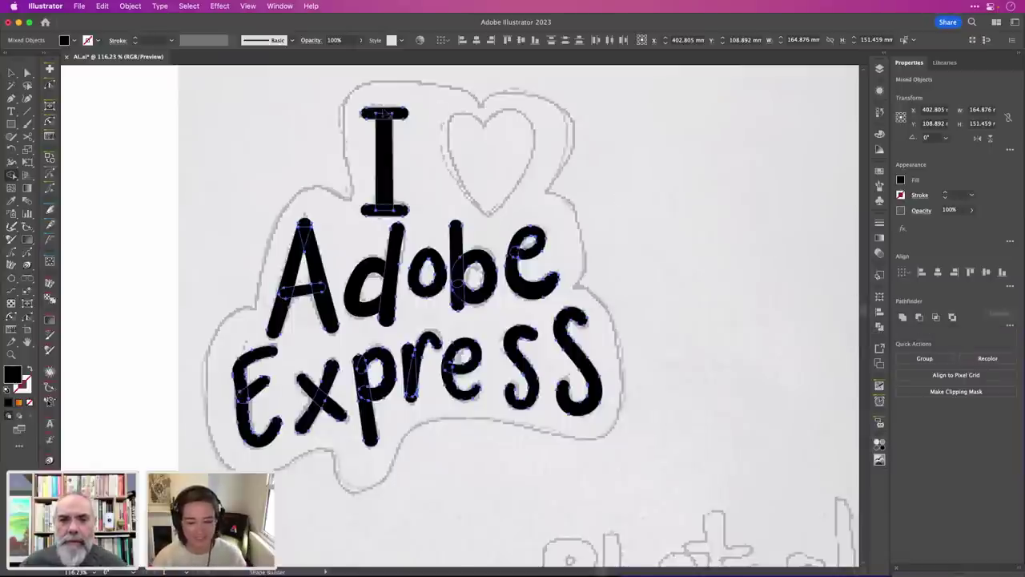
drag(384, 113, 395, 216)
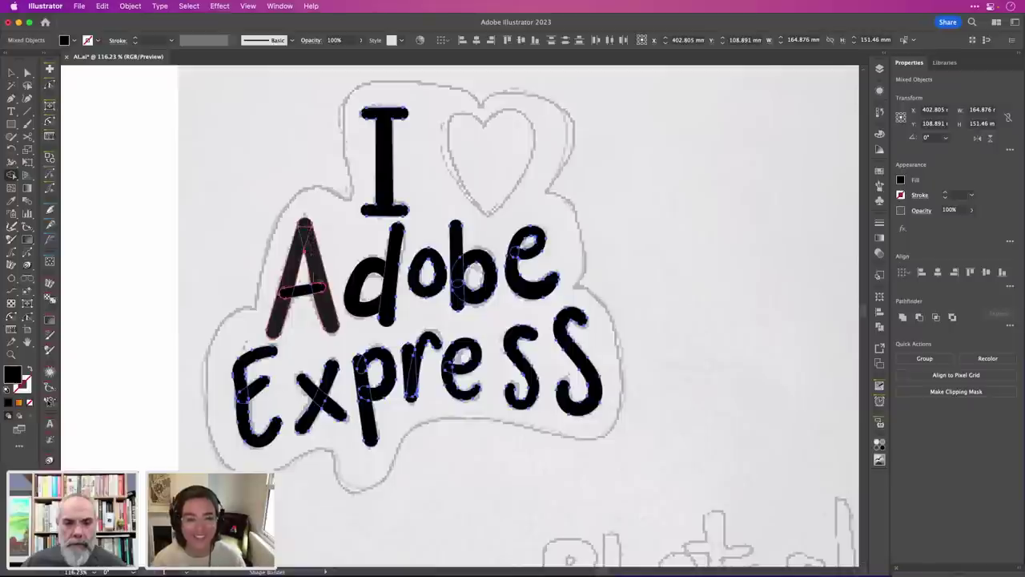
drag(319, 285, 290, 298)
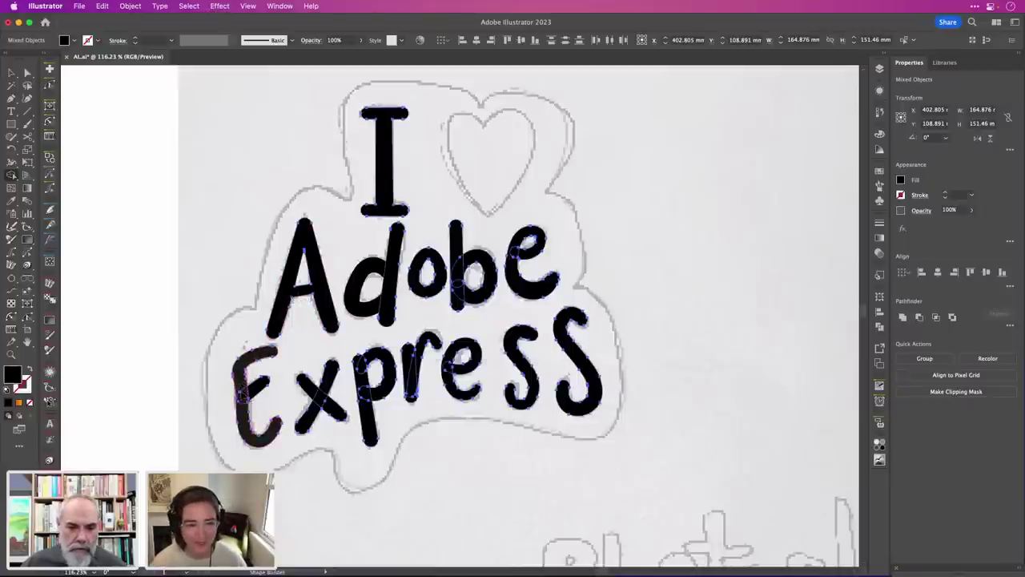
mouse_move(240, 402)
mouse_down()
mouse_move(330, 381)
mouse_move(312, 416)
mouse_up()
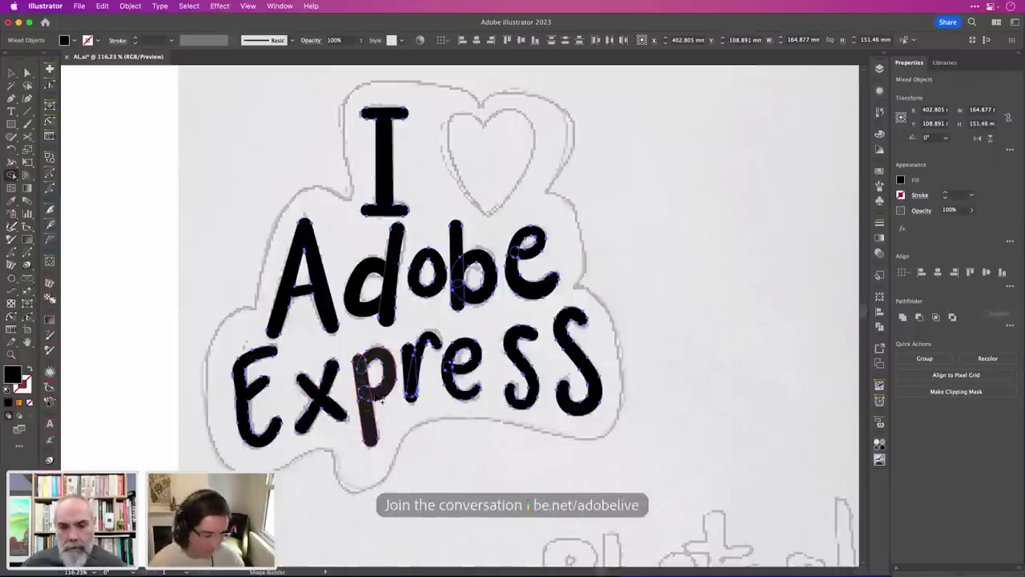
drag(382, 402, 385, 392)
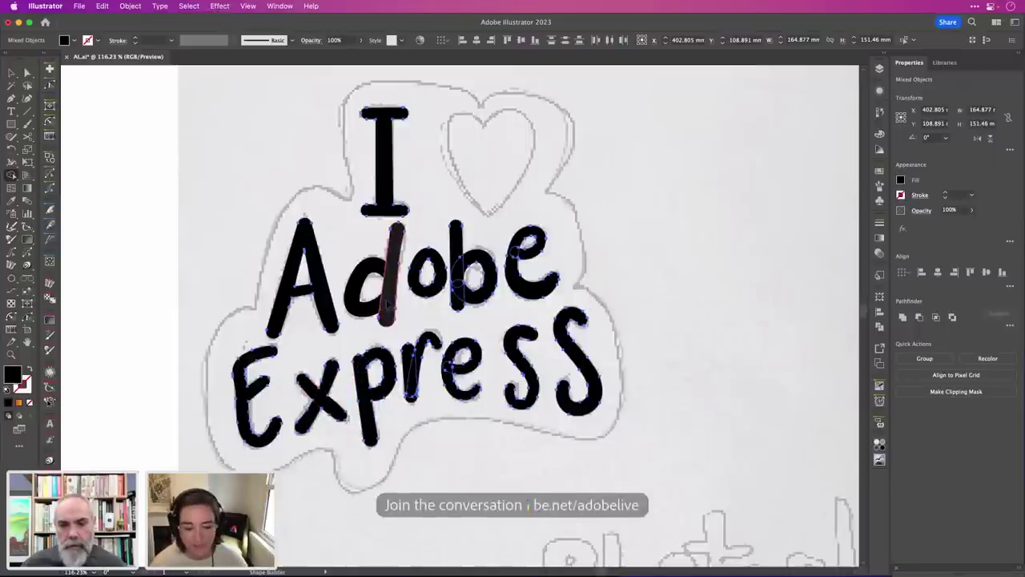
drag(385, 272, 391, 257)
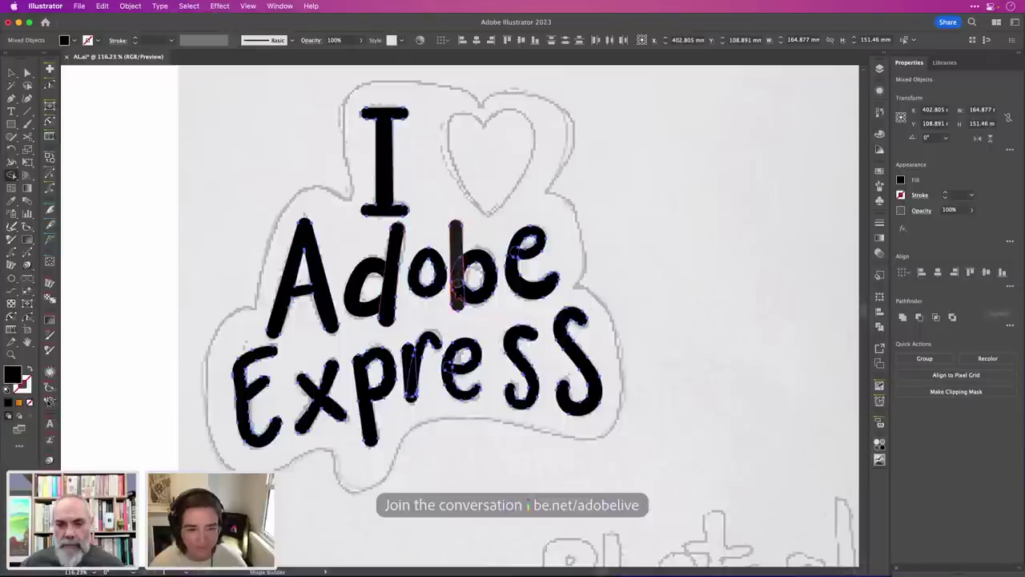
drag(463, 298, 475, 295)
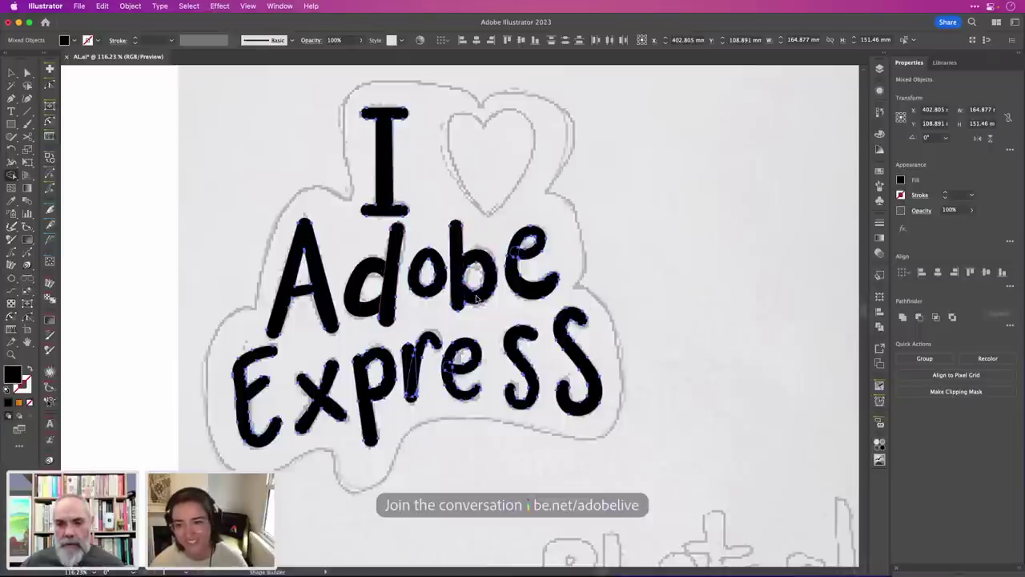
key(v)
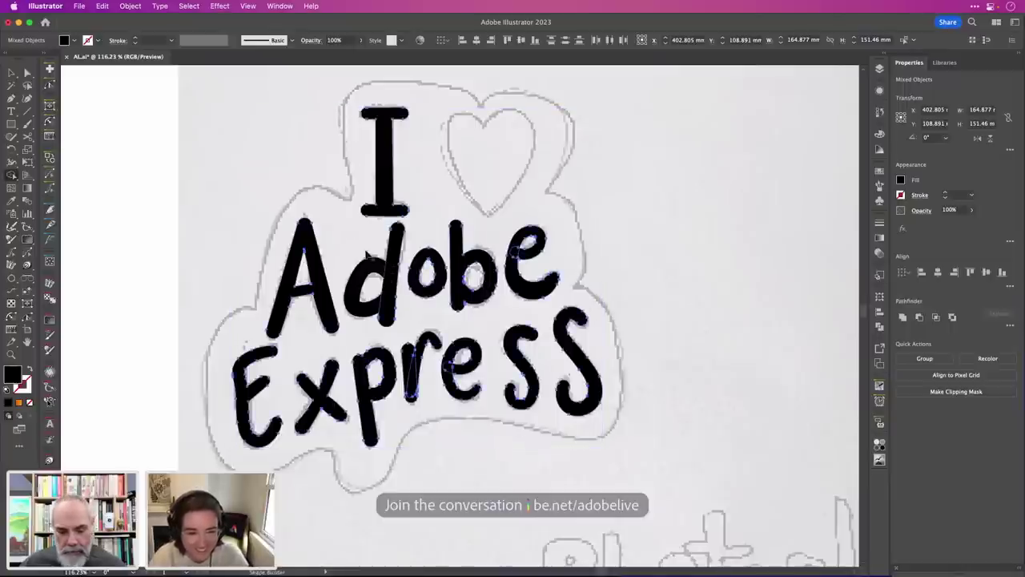
Unite the d's stem and bowl into one shape.
click(217, 238)
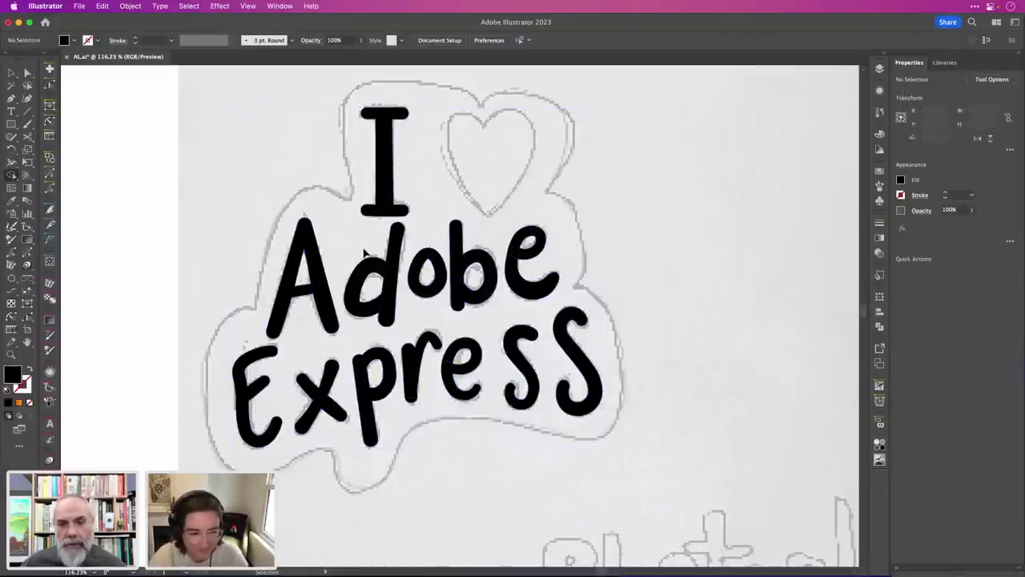
click(397, 295)
key(shift+m)
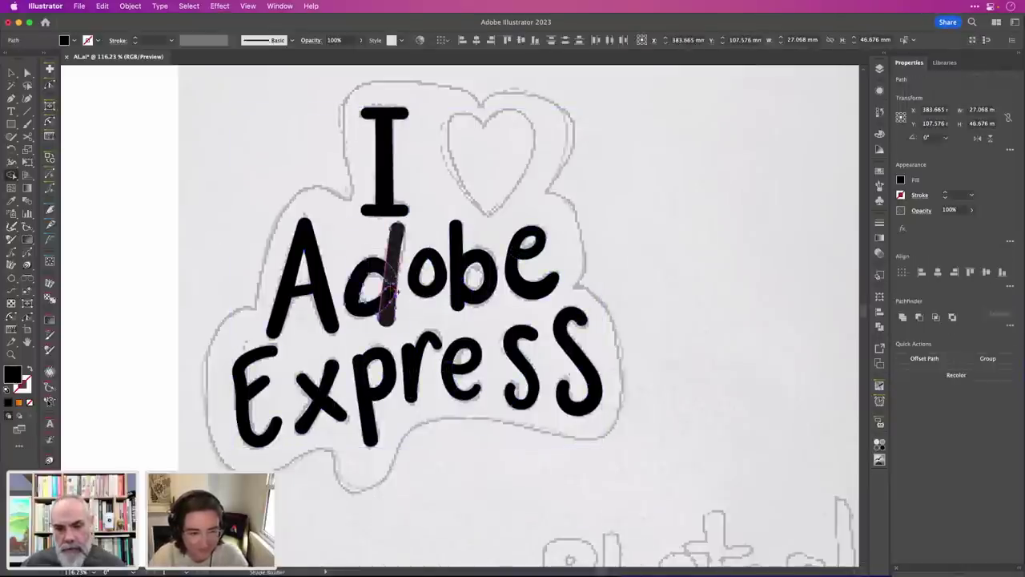
drag(387, 300, 368, 313)
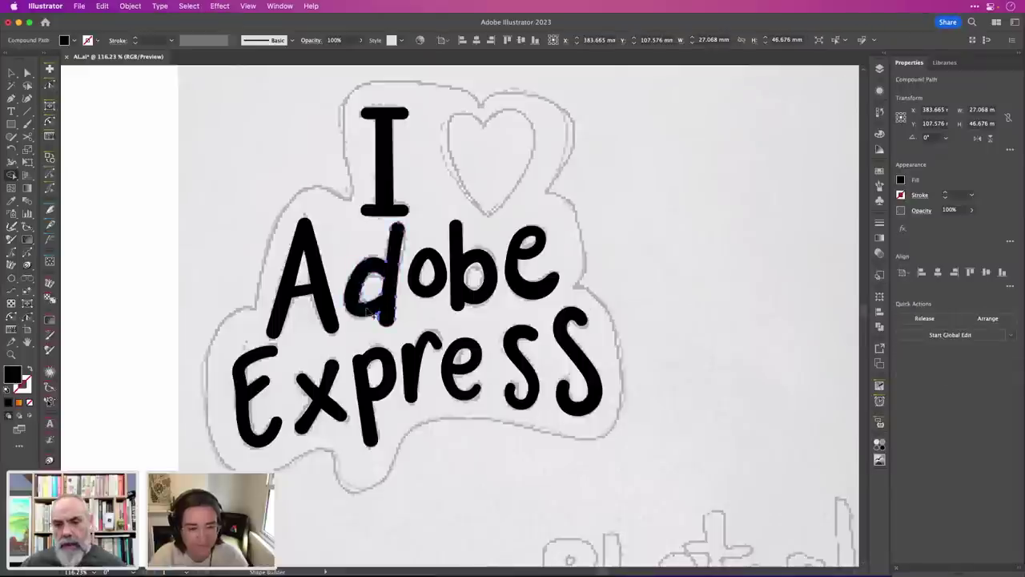
key(v)
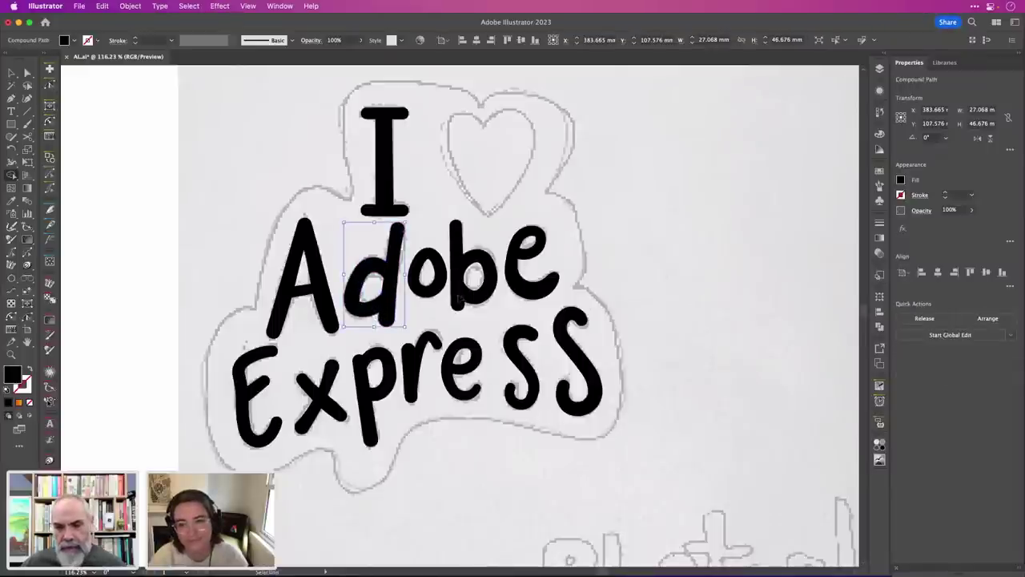
Confirm the b is merged and unite the pieces of the e in 'Adobe'.
click(466, 297)
click(517, 289)
key(shift+m)
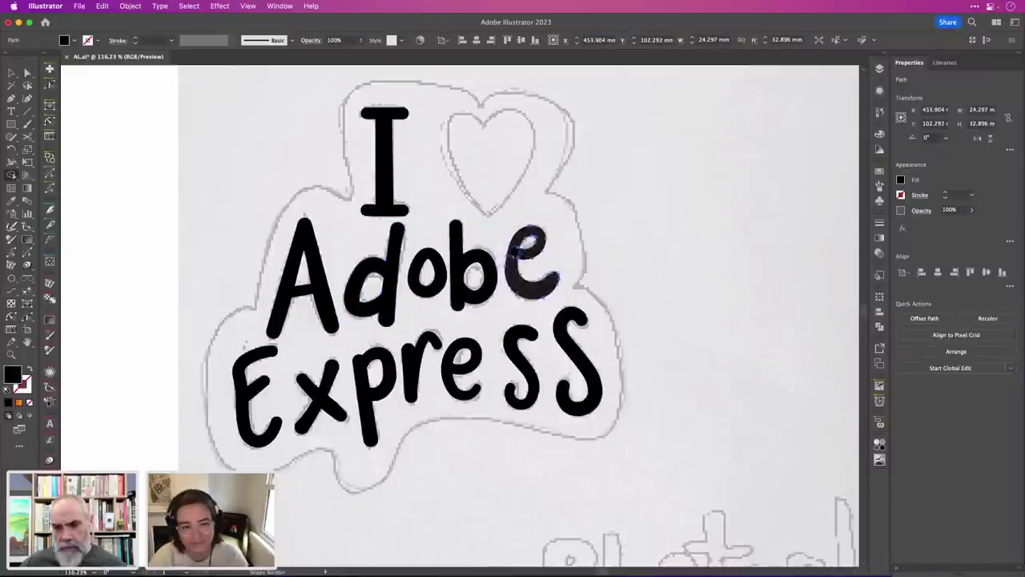
click(533, 262)
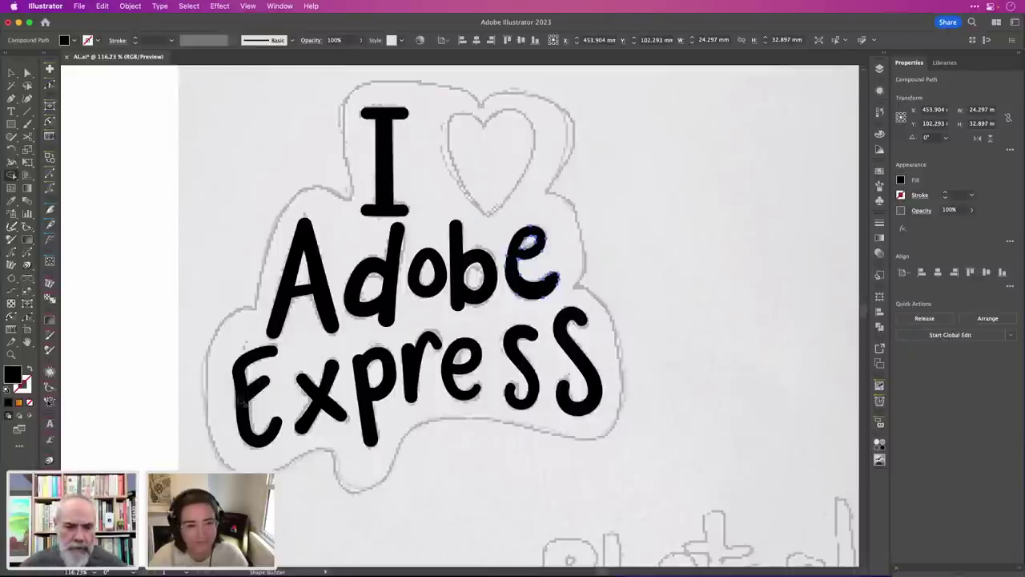
key(v)
Check the E, x and p of 'Express', then unite the r and e strokes.
click(271, 410)
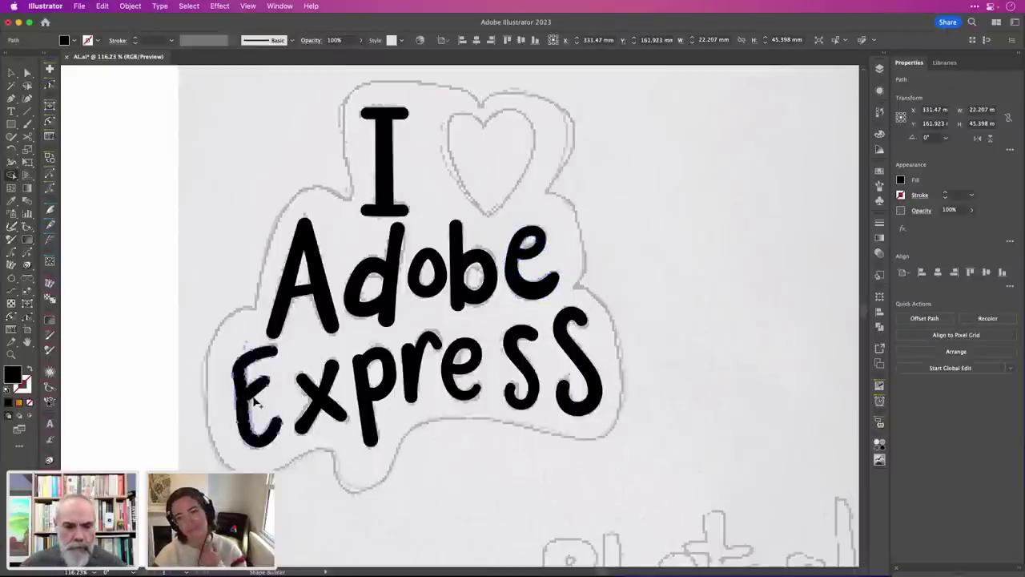
click(319, 375)
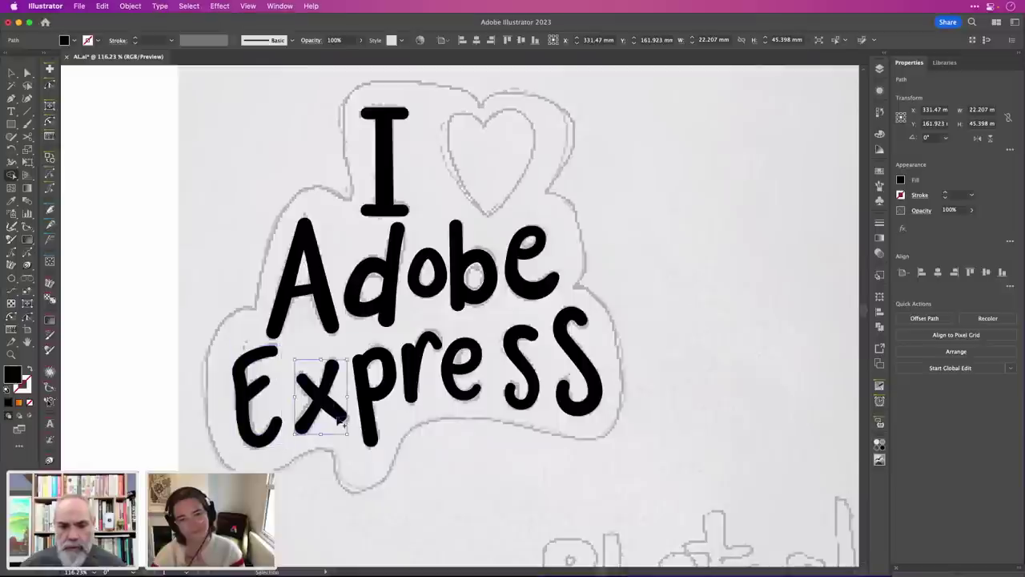
click(362, 392)
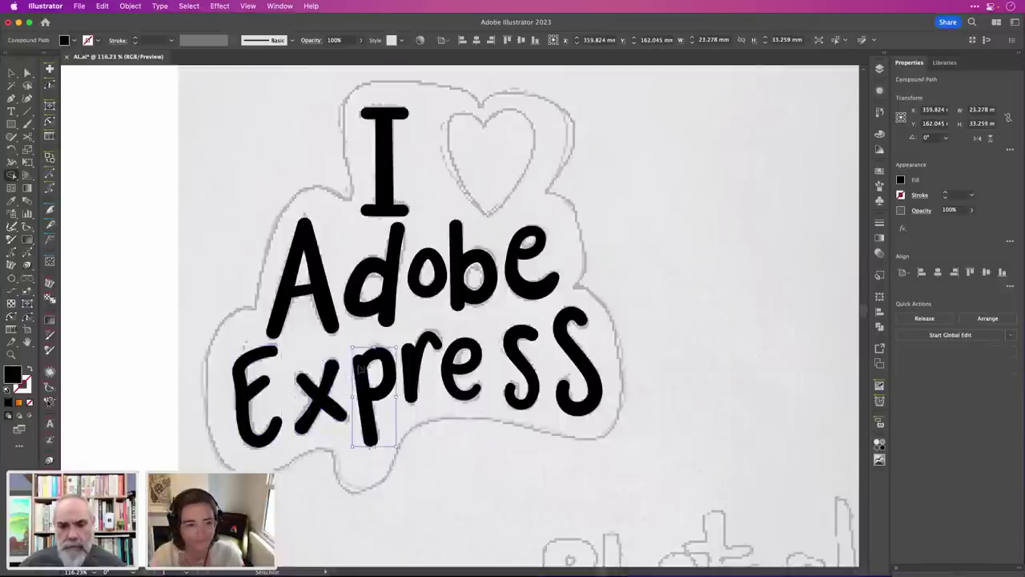
click(411, 365)
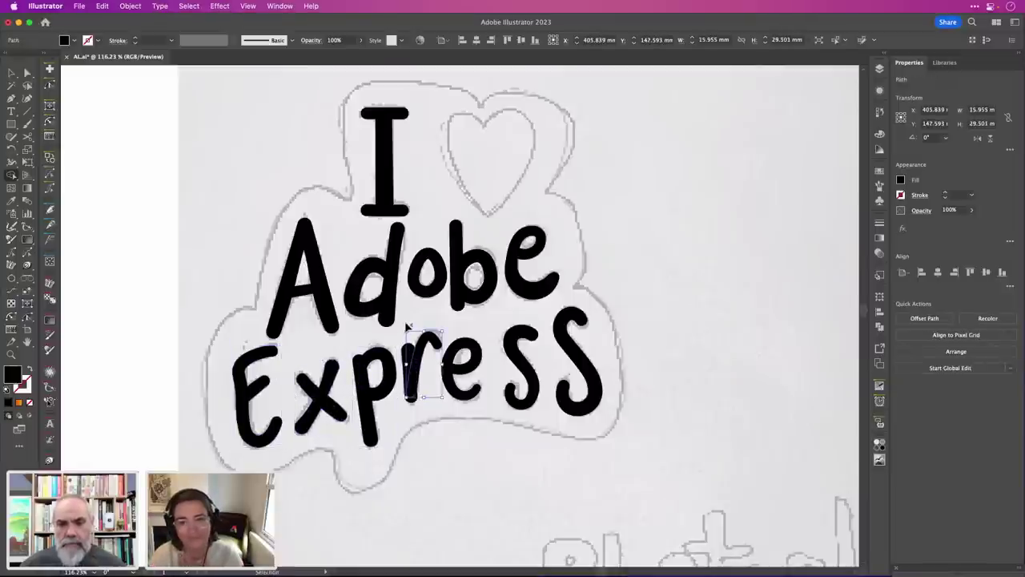
shift+click(413, 360)
key(shift+m)
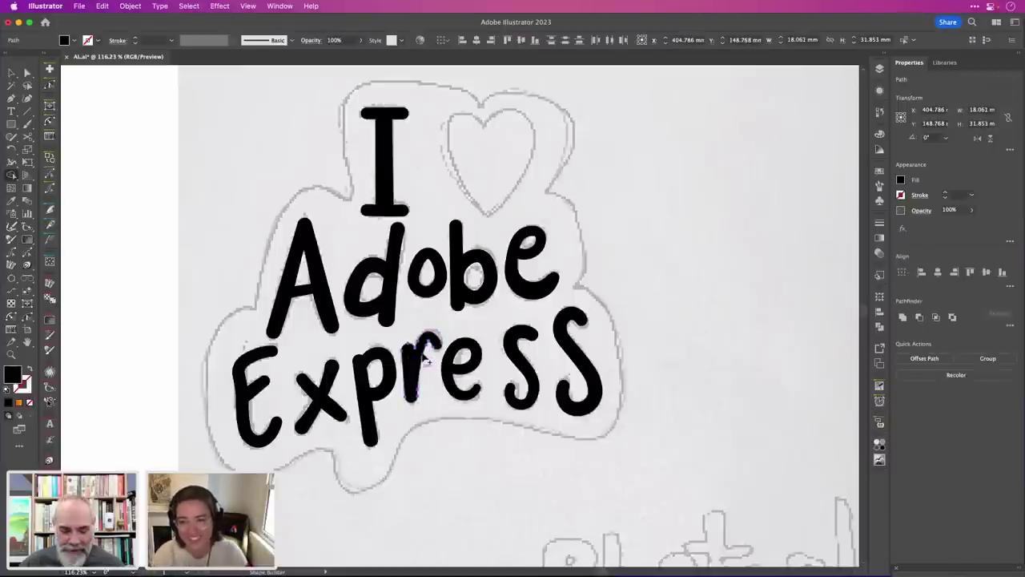
click(453, 364)
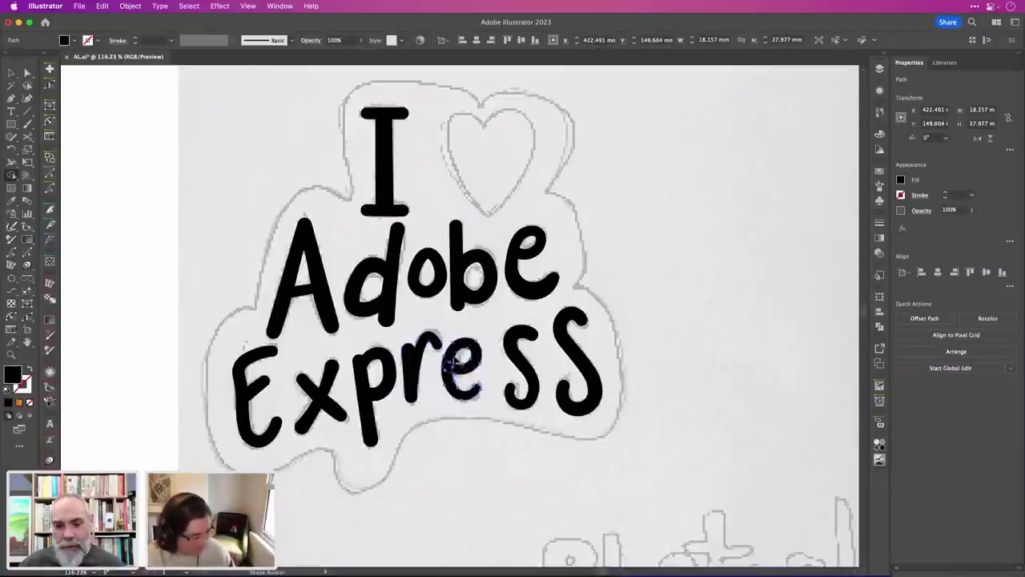
key(v)
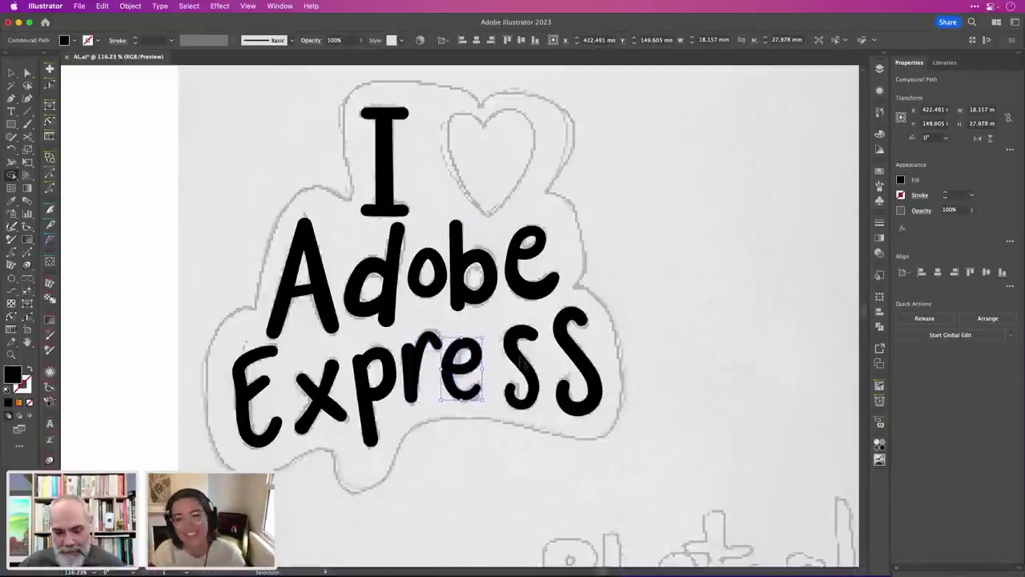
Unite the final s of 'Express' and deselect to review the solid black lettering.
click(520, 356)
key(shift+m)
click(565, 350)
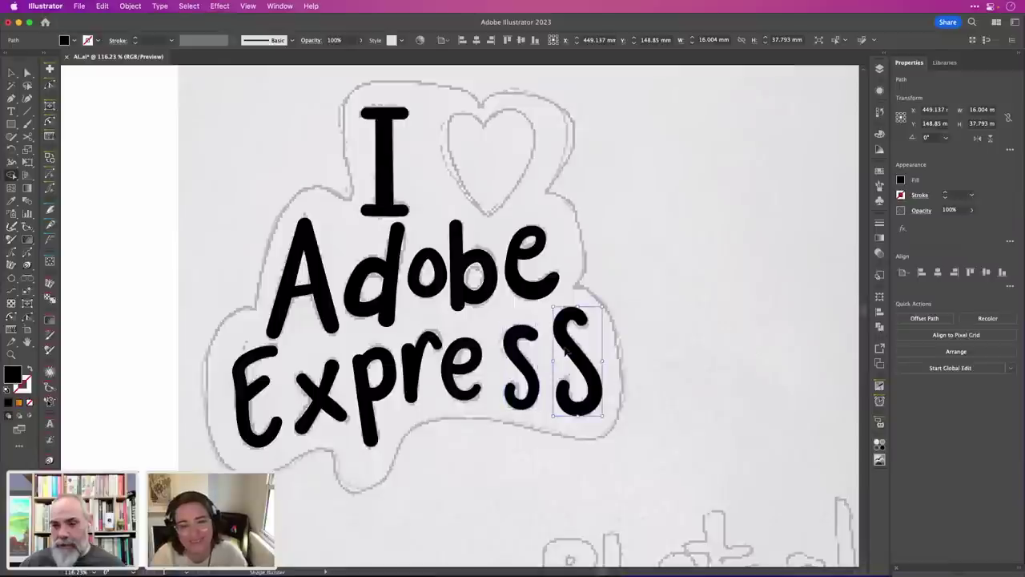
click(565, 350)
key(v)
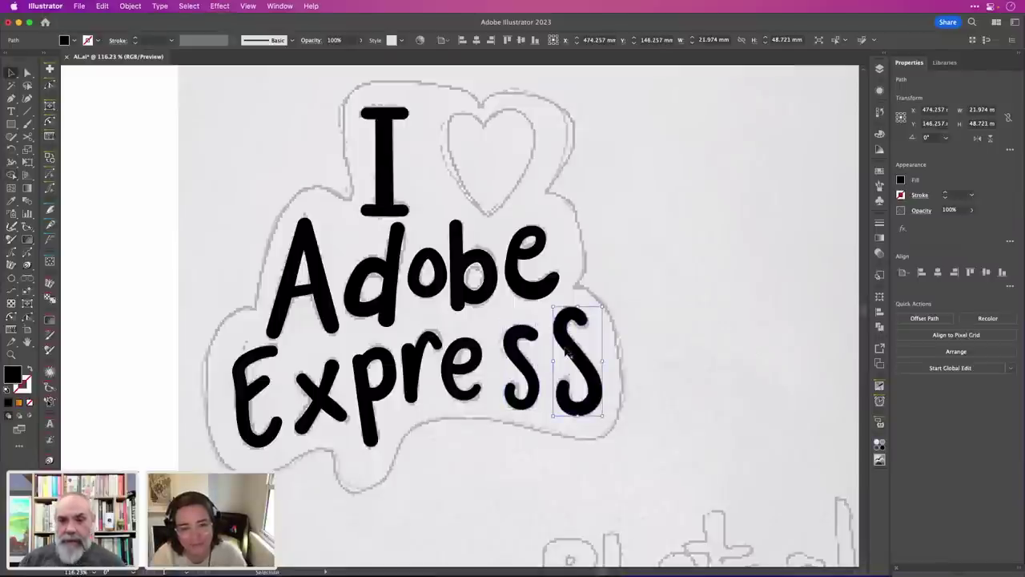
click(663, 309)
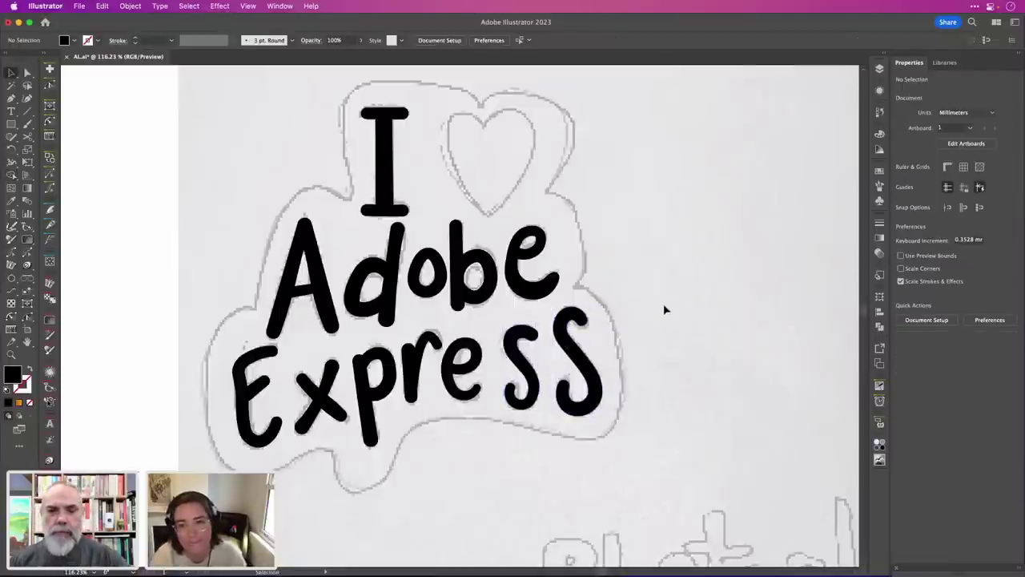
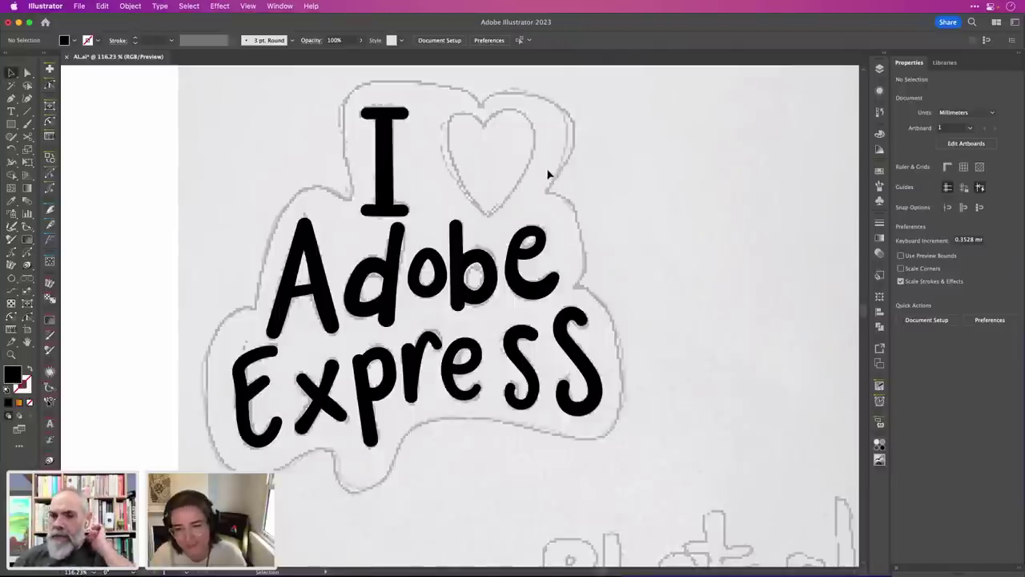
Trace the sketched heart with the Curvature tool, placing seven points around its outline.
scroll(501, 134, up, 5)
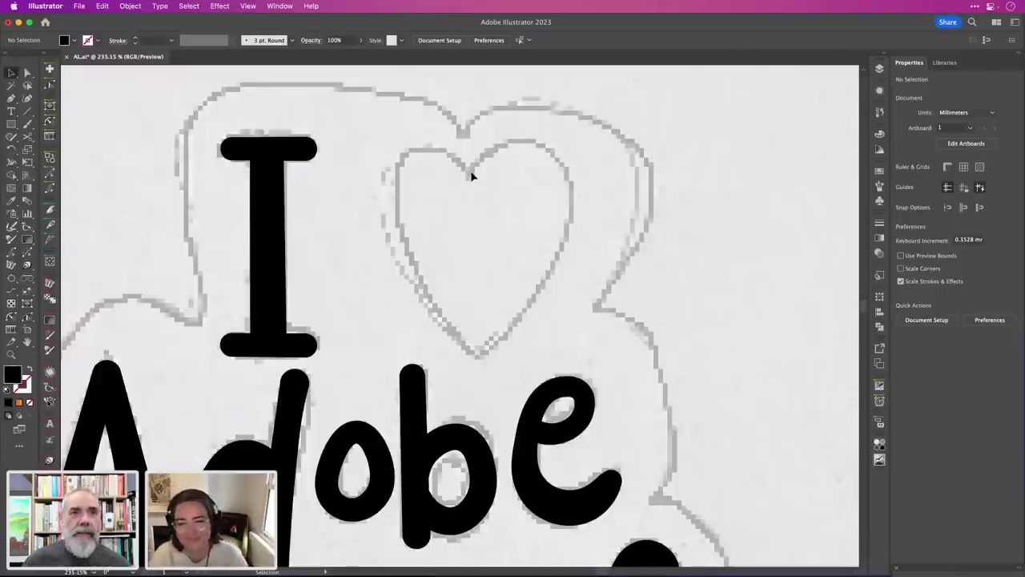
key(p)
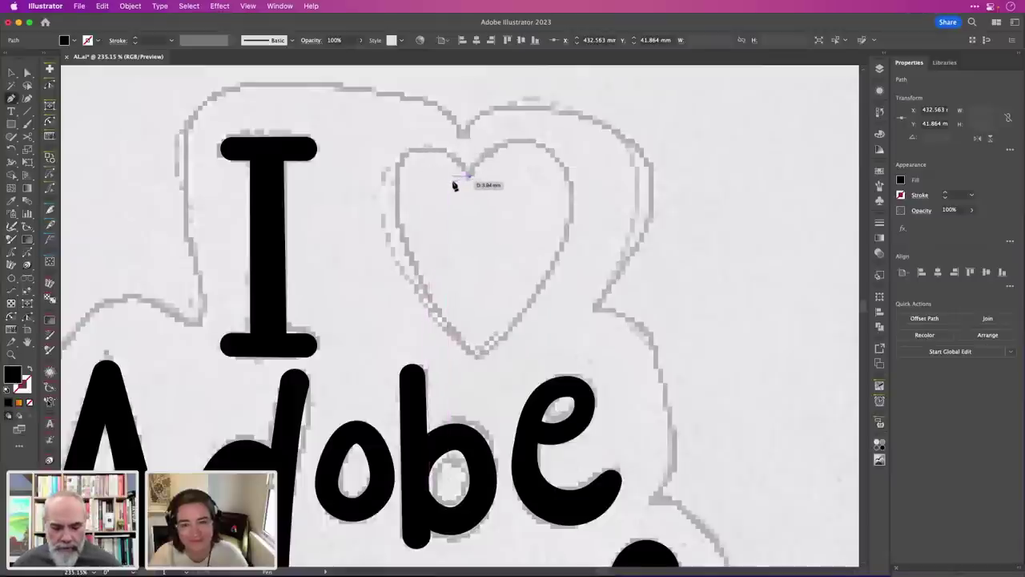
key(shift+grave)
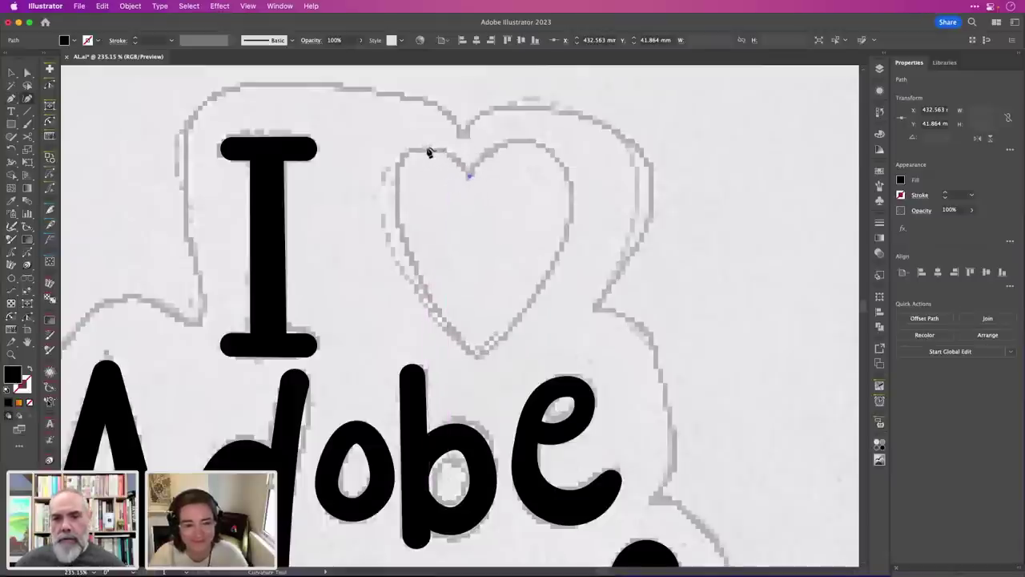
click(427, 149)
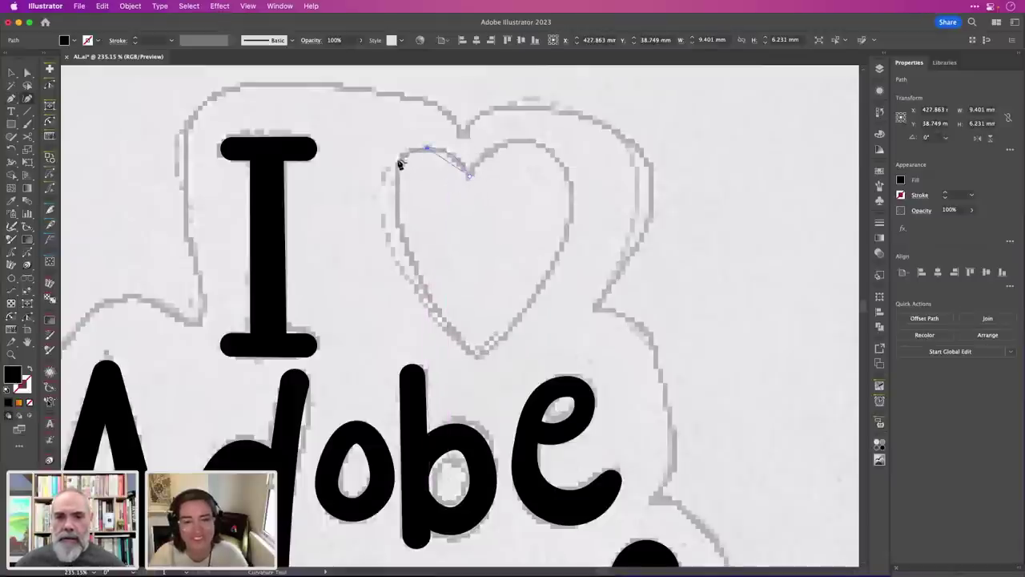
click(390, 171)
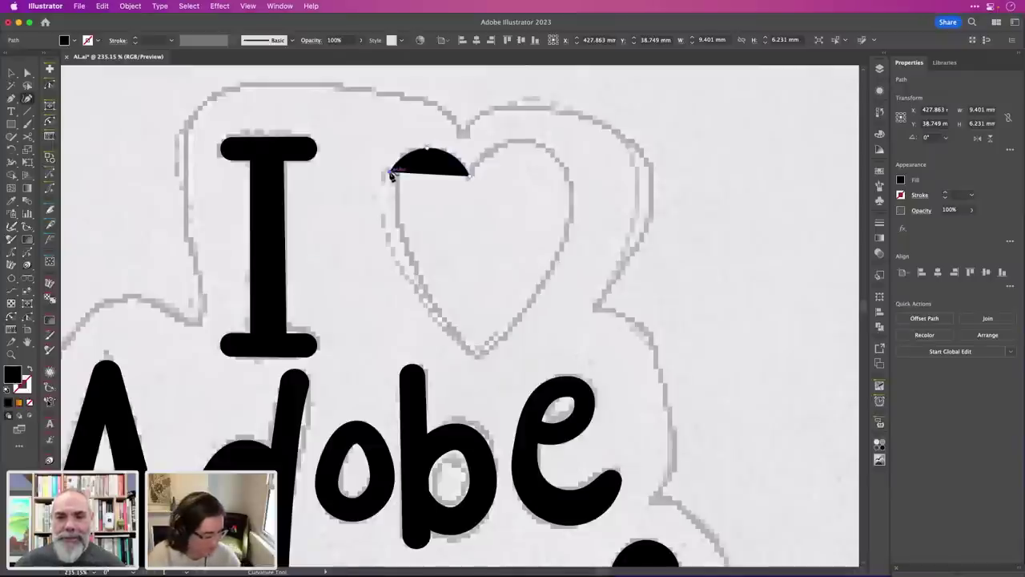
click(387, 215)
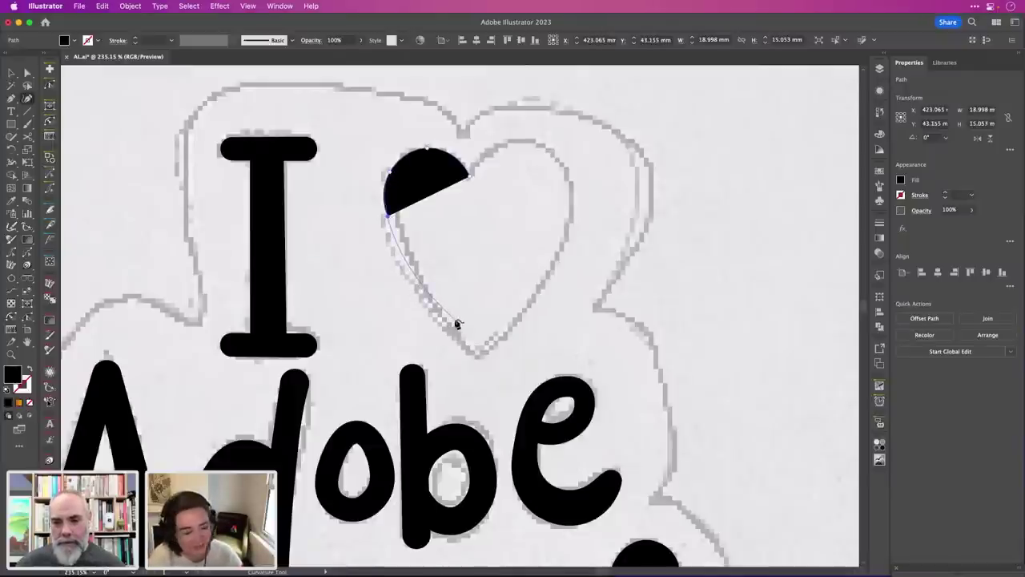
click(478, 357)
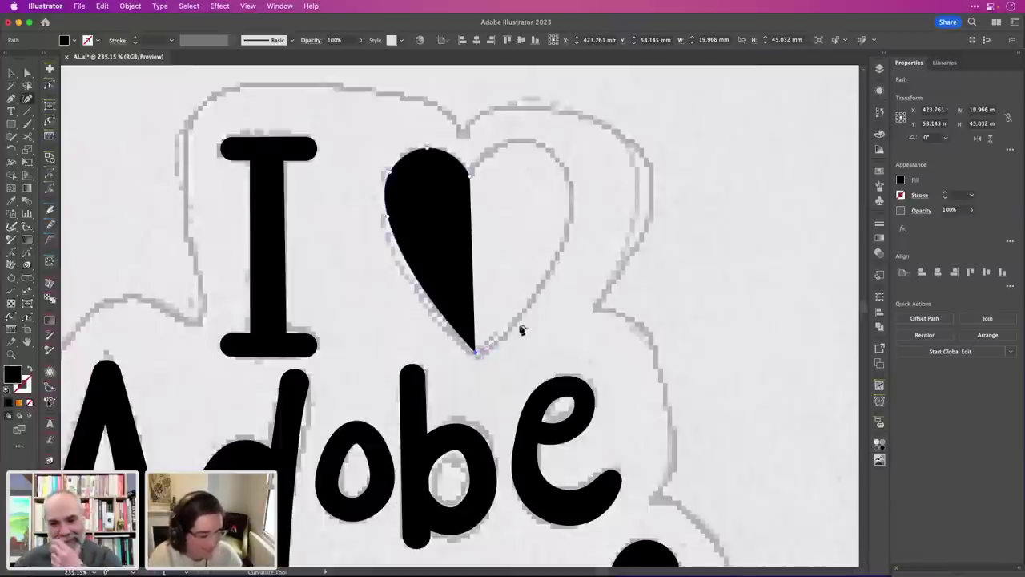
click(550, 274)
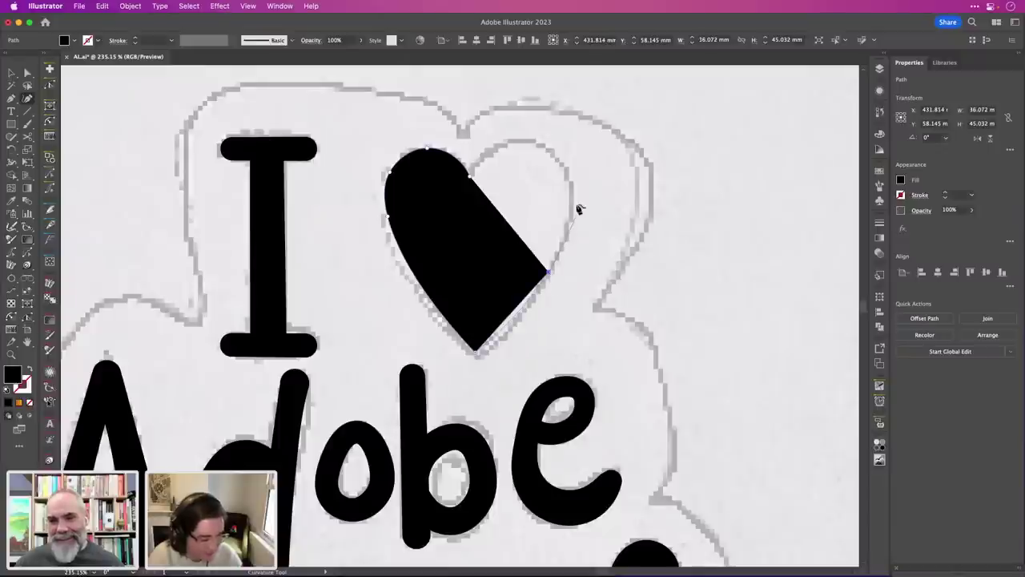
click(571, 202)
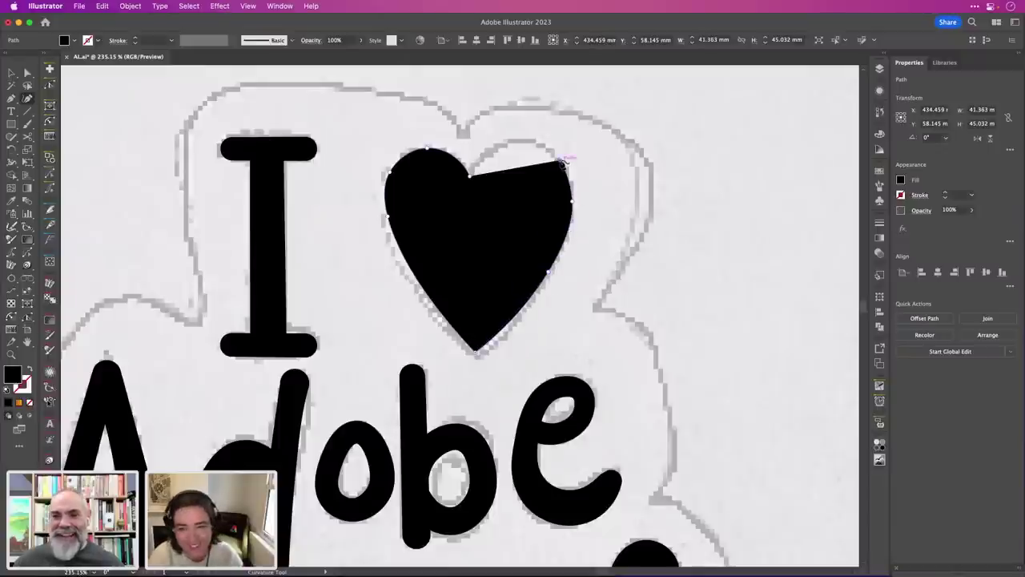
click(533, 143)
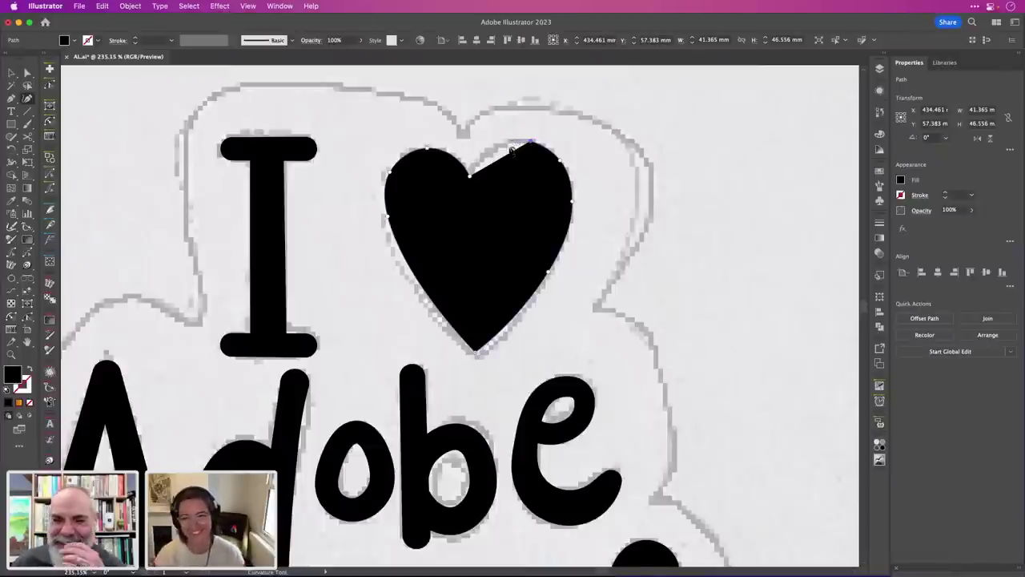
Reshape the notch and left curve to match the sketch, widening the heart to 42.121 mm.
drag(492, 154, 497, 147)
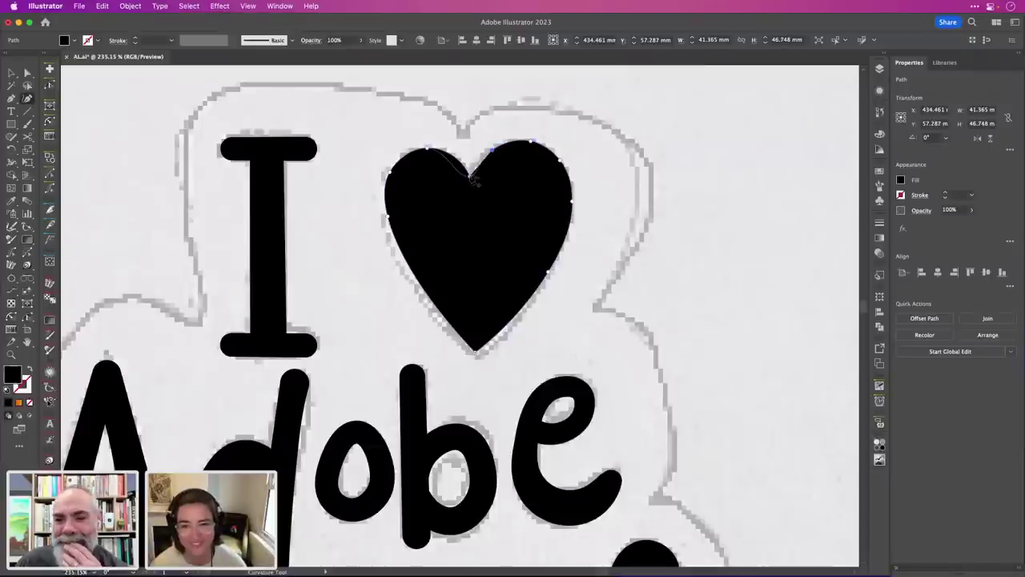
click(475, 179)
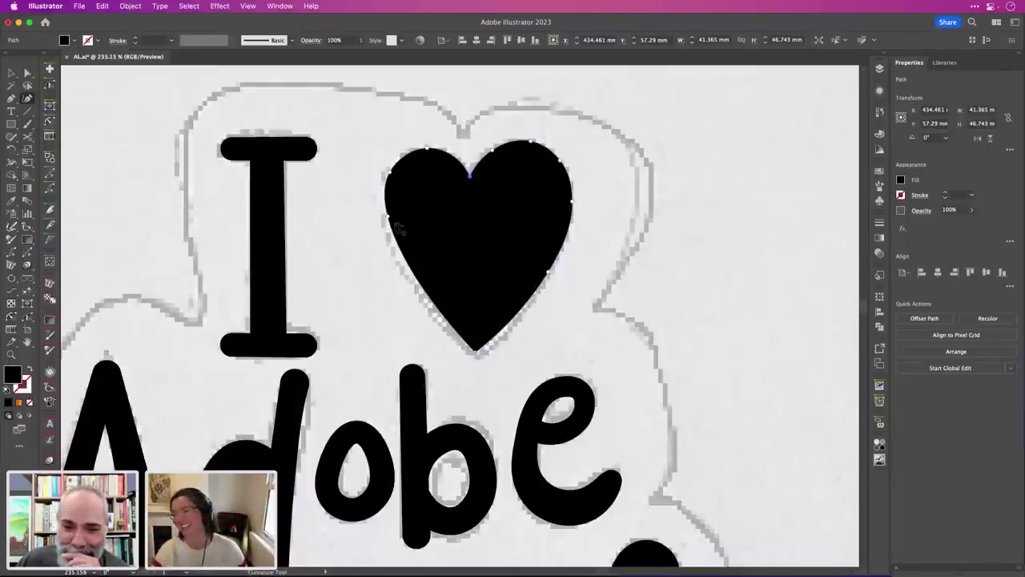
drag(390, 220, 389, 249)
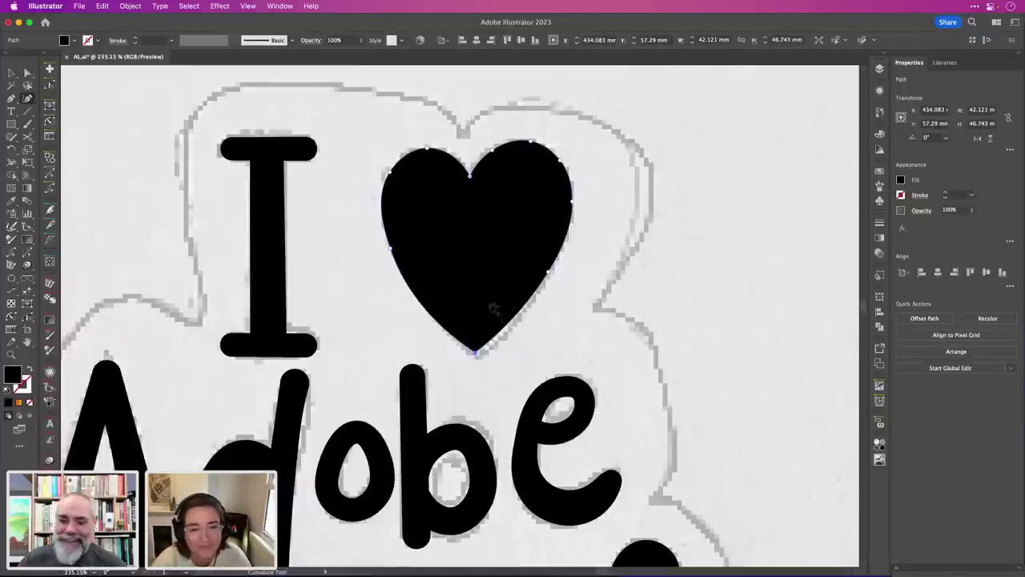
scroll(500, 282, up, 1)
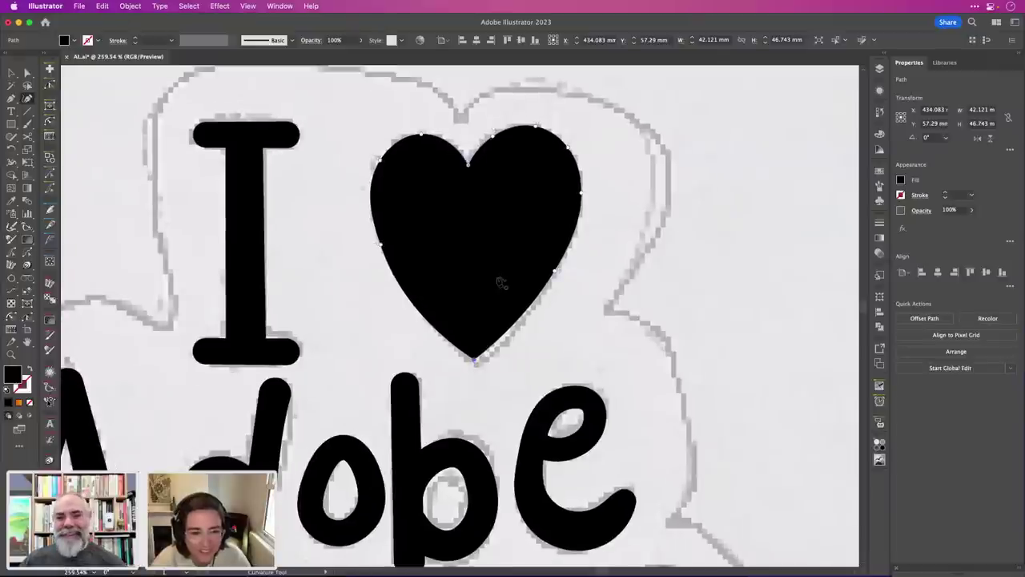
Fill the traced heart with a crimson red swatch.
click(73, 41)
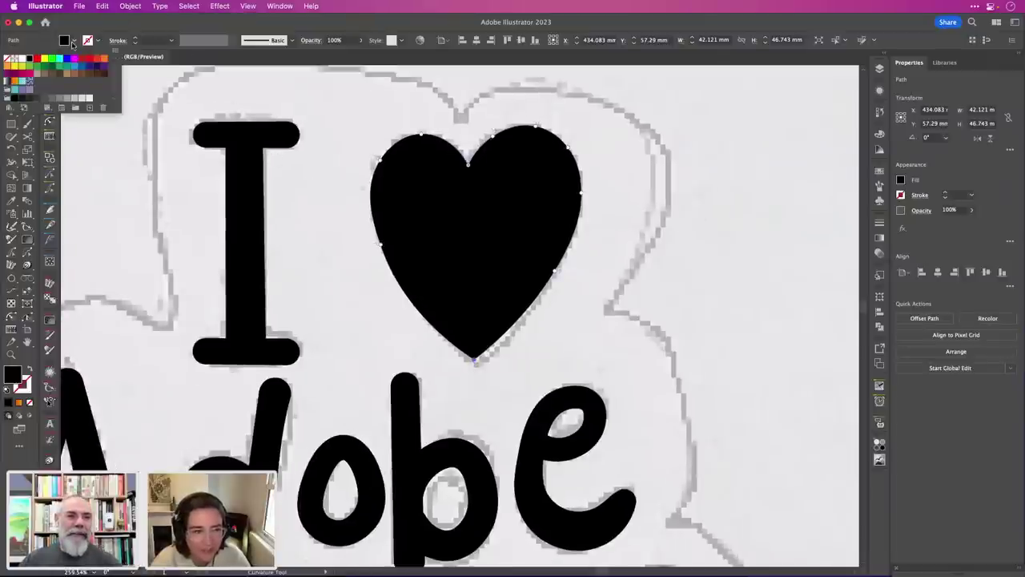
click(31, 78)
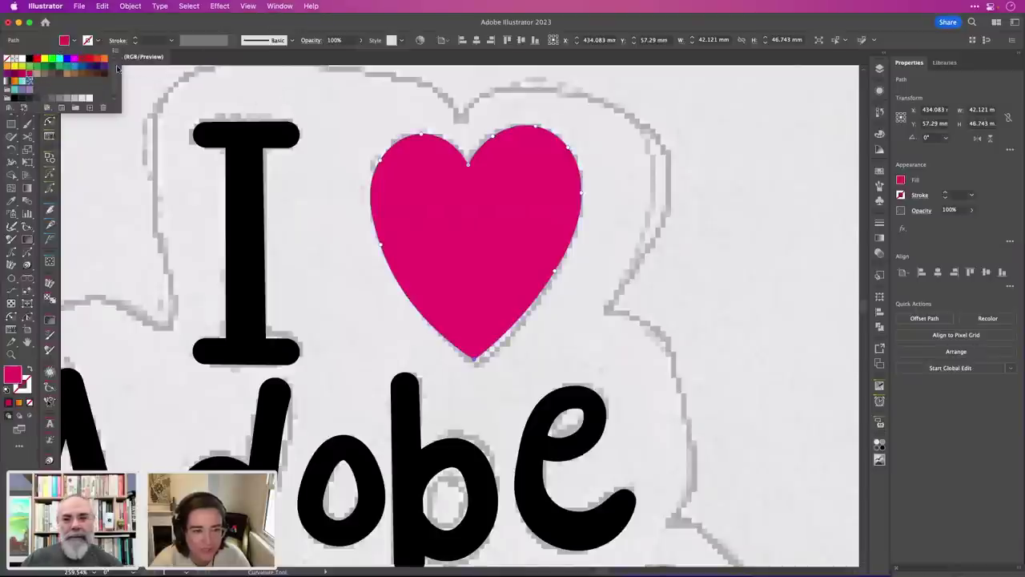
click(25, 73)
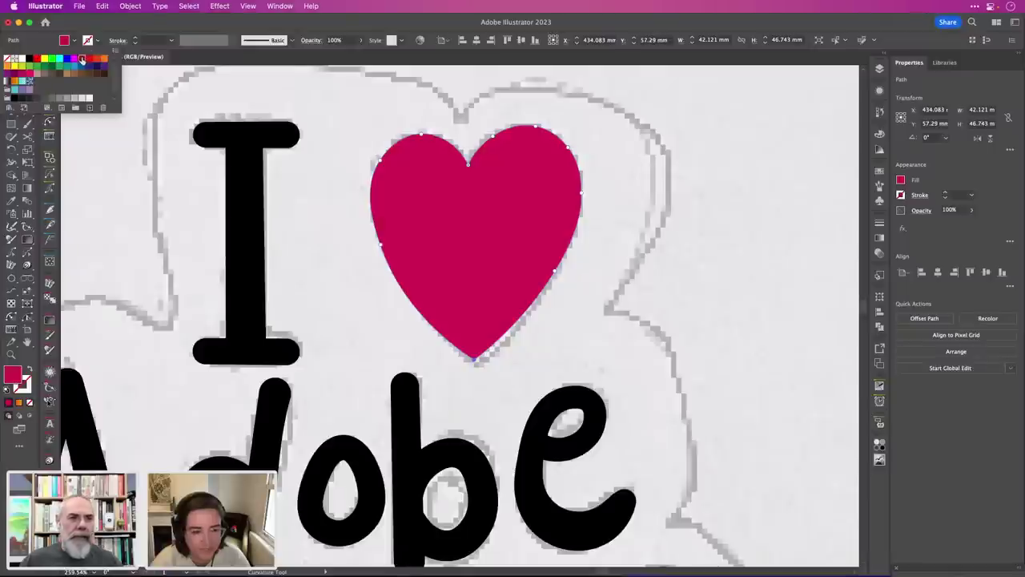
click(20, 73)
key(Escape)
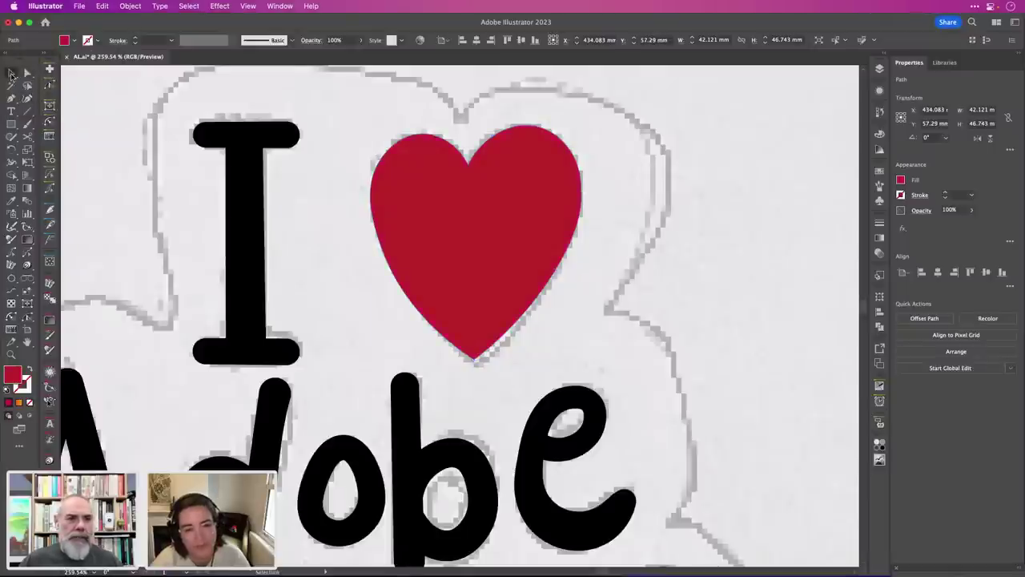
Deselect the heart and zoom out to see more of the lettering.
click(12, 73)
click(341, 118)
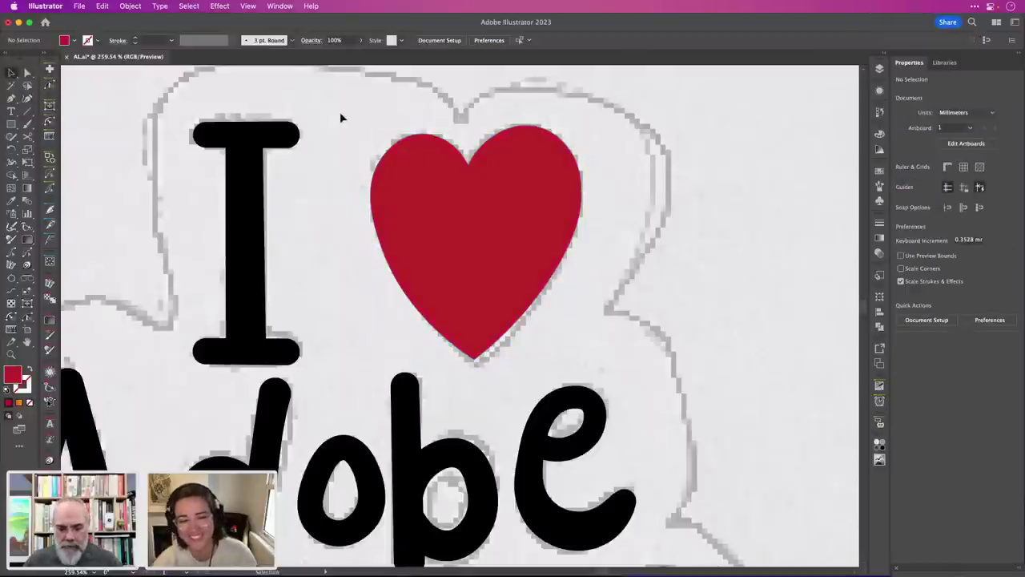
key(a)
key(super+minus)
key(super+minus)
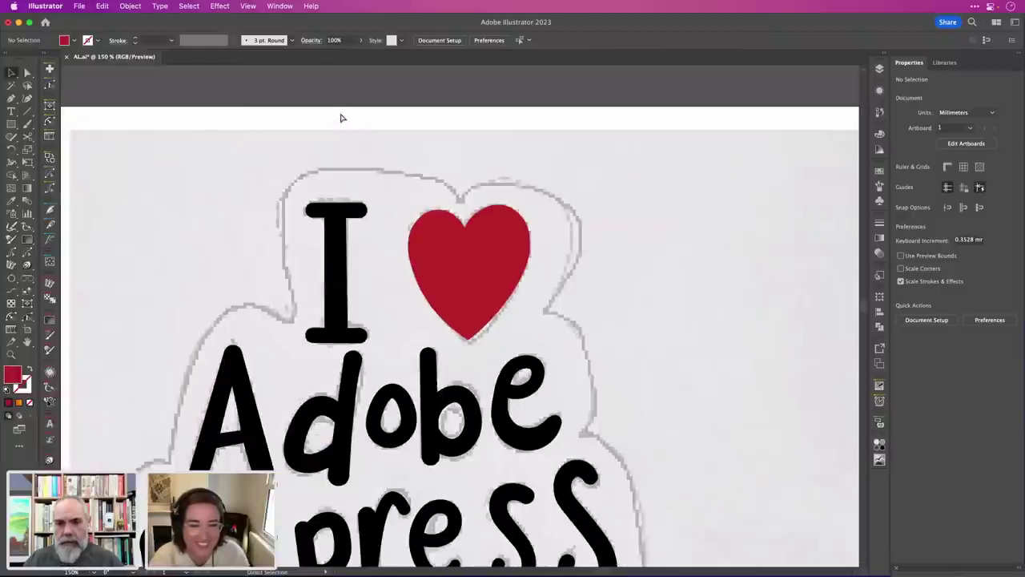
scroll(539, 230, down, 5)
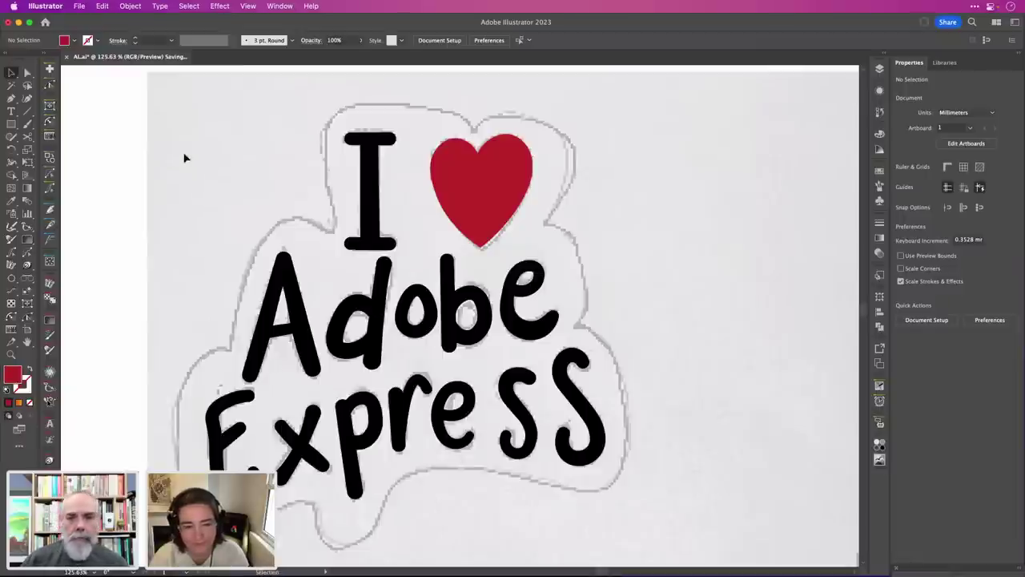
Copy the I ♥ Adobe Express sticker to the right, group the copy, and show its Appearance panel.
scroll(184, 158, down, 5)
drag(163, 130, 413, 338)
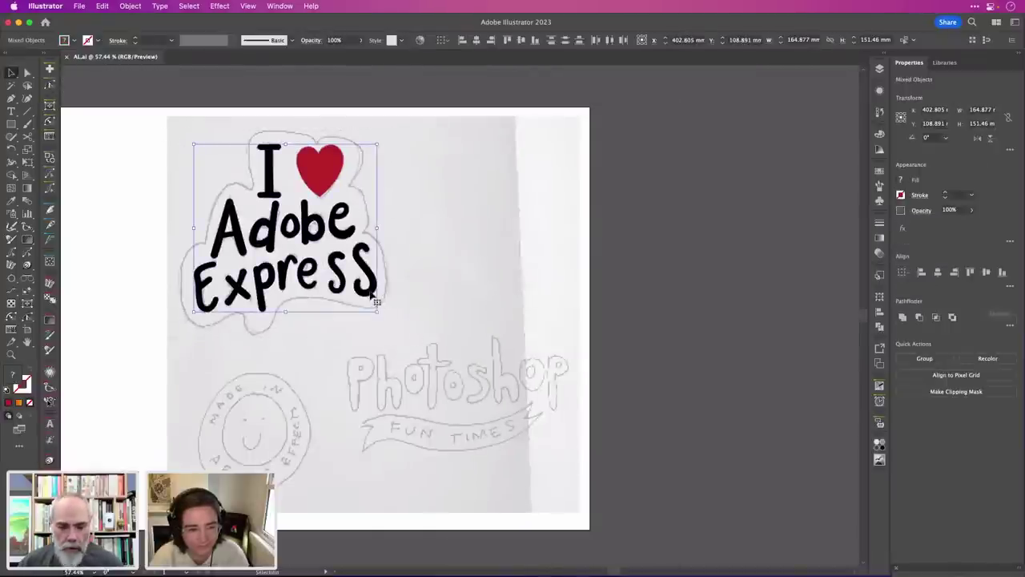
drag(372, 294, 573, 313)
scroll(568, 233, up, 5)
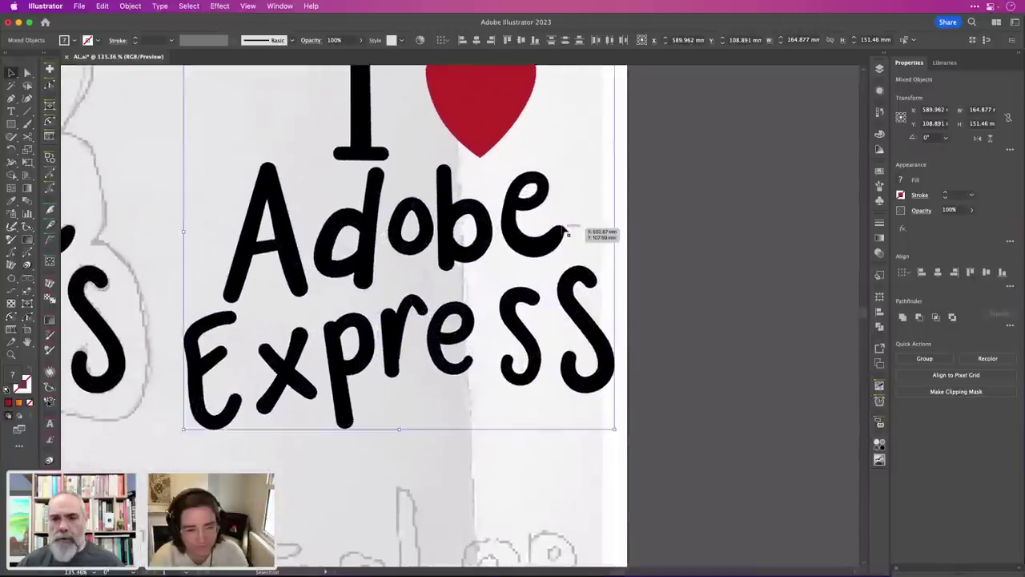
scroll(568, 233, up, 3)
key(super+g)
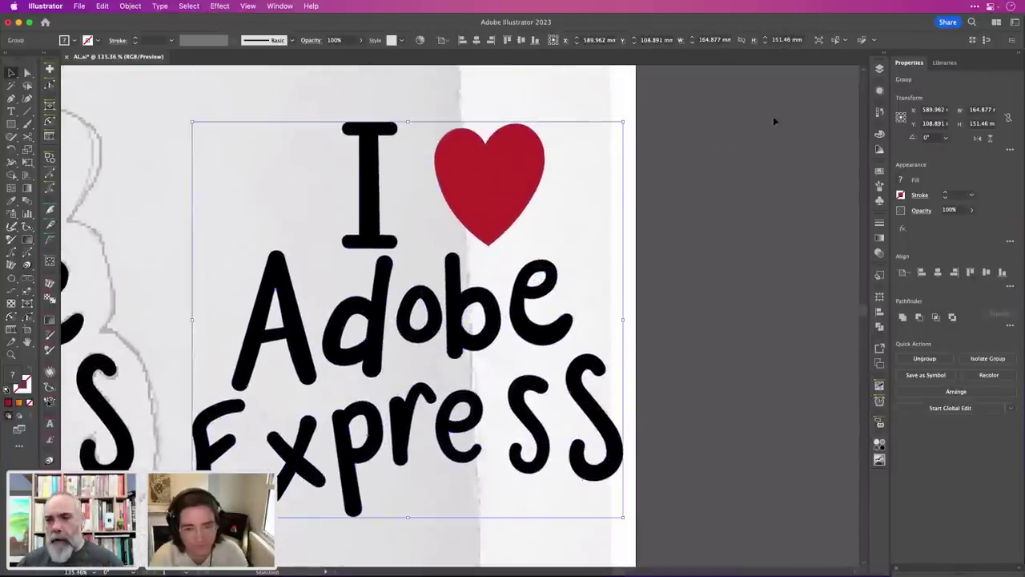
click(878, 90)
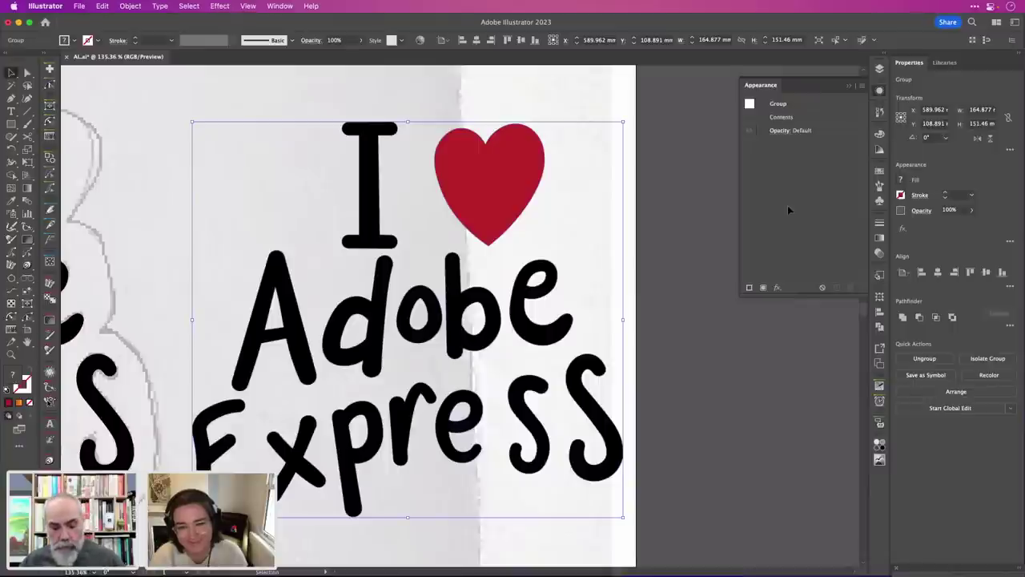
Give the lettering group a 3 pt stroke with the Pathfinder Add effect.
key(a)
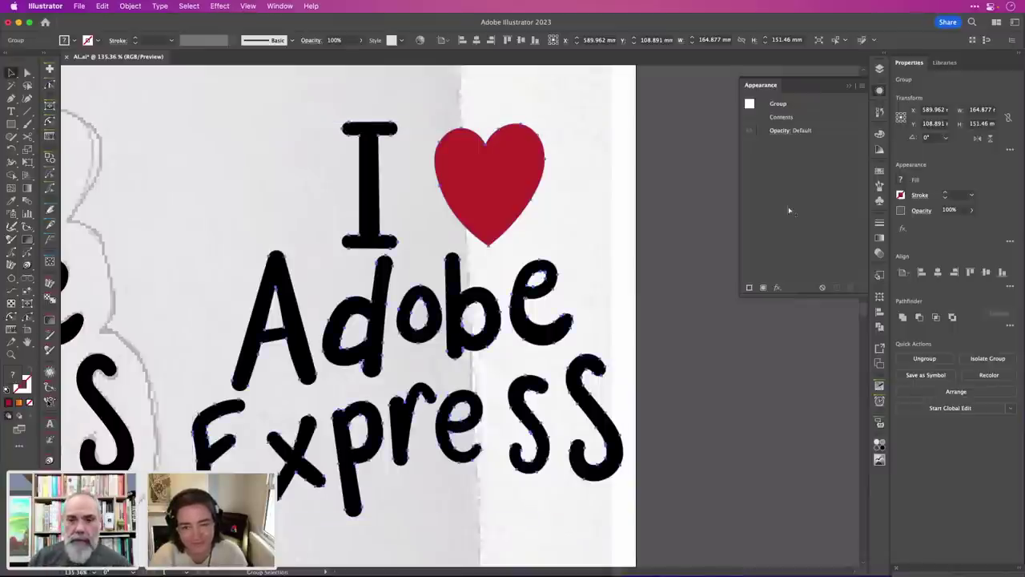
key(v)
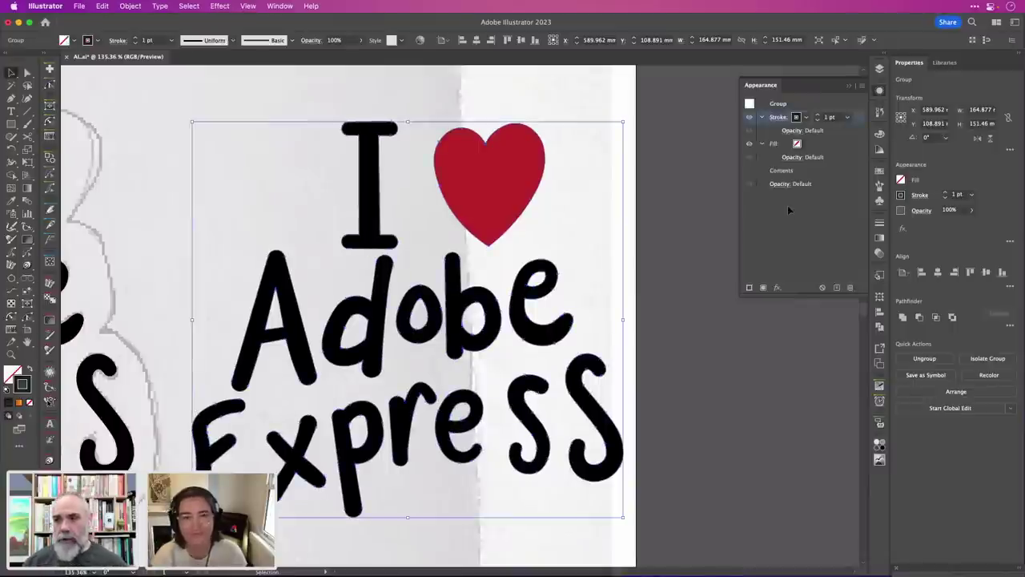
click(817, 116)
click(817, 115)
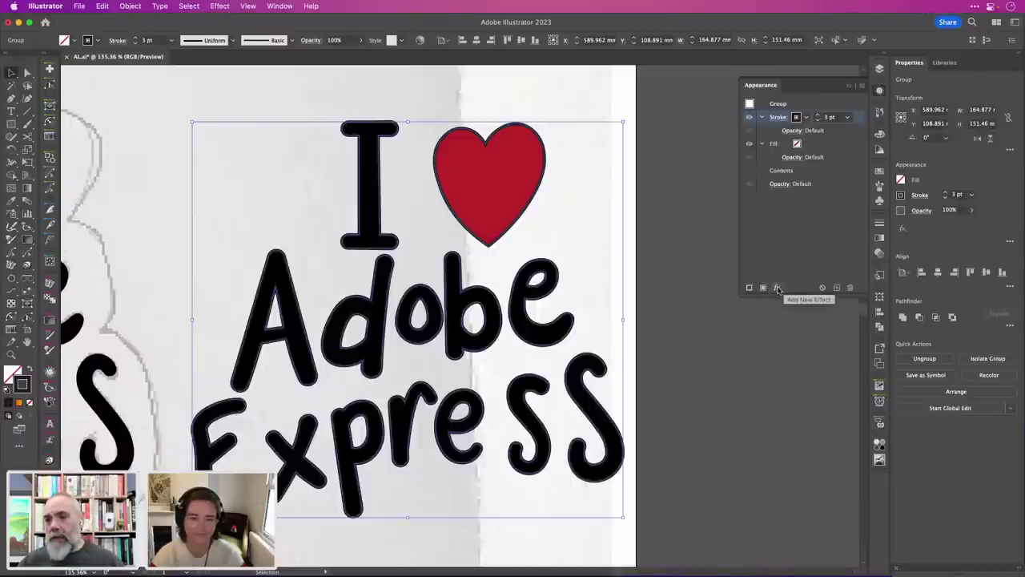
click(776, 288)
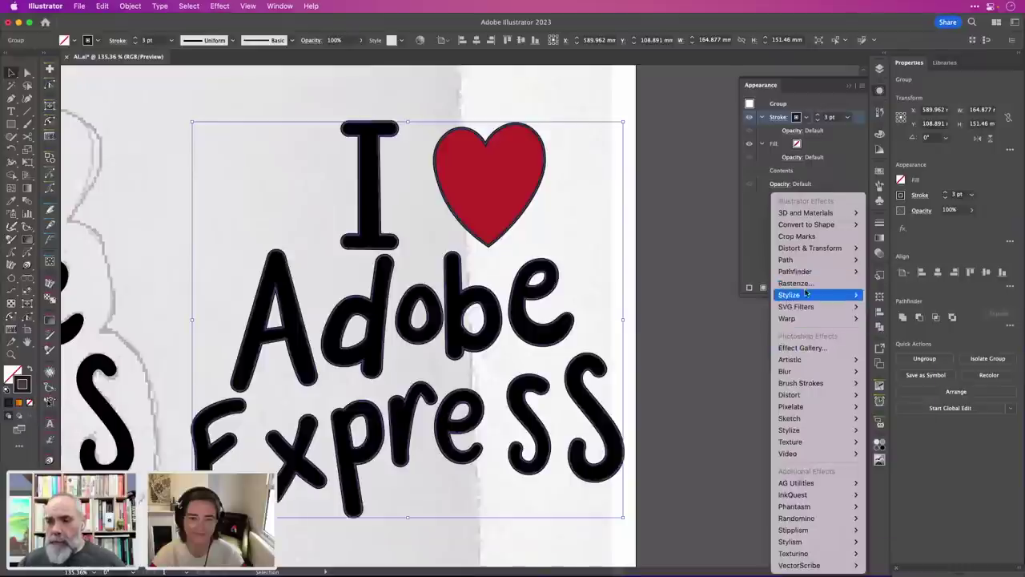
mouse_move(810, 273)
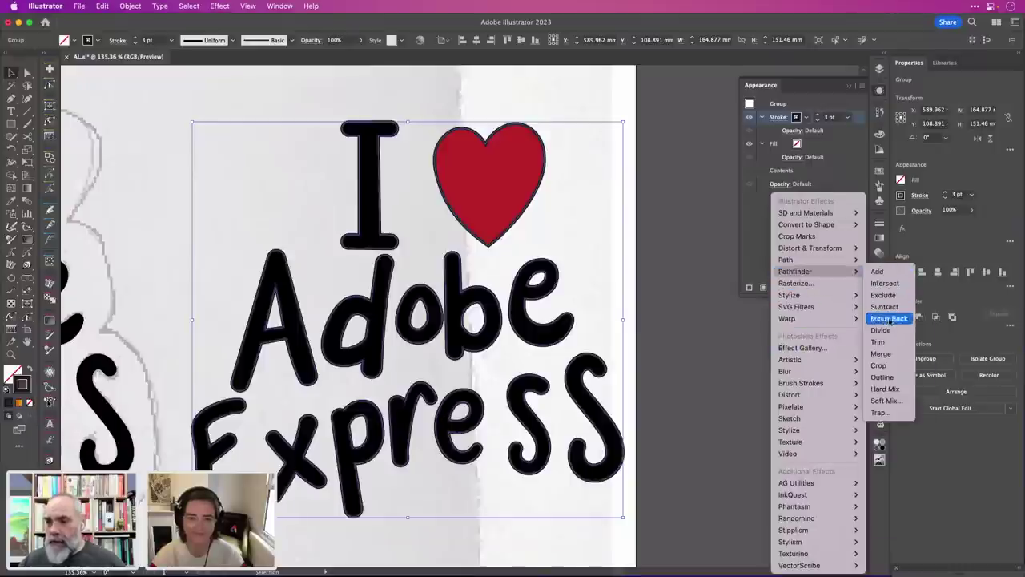
click(889, 273)
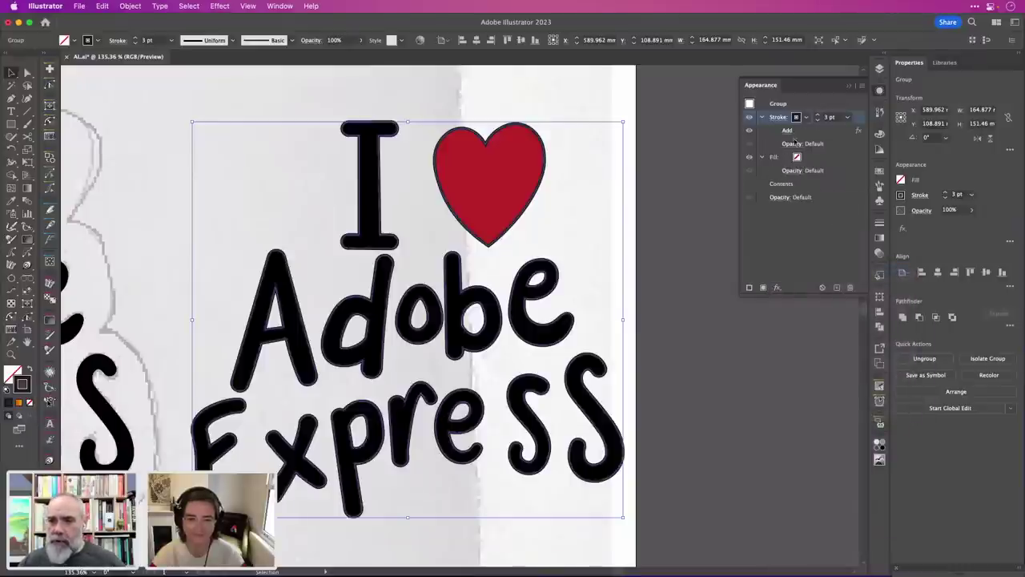
Add an Offset Path effect to the lettering, previewing a 3.528 mm outline.
click(777, 286)
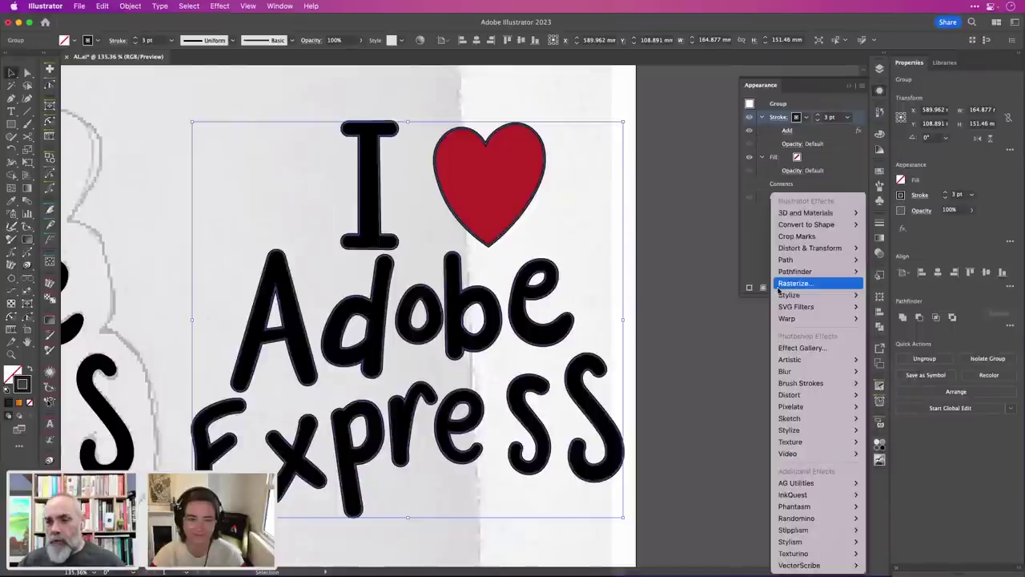
mouse_move(789, 262)
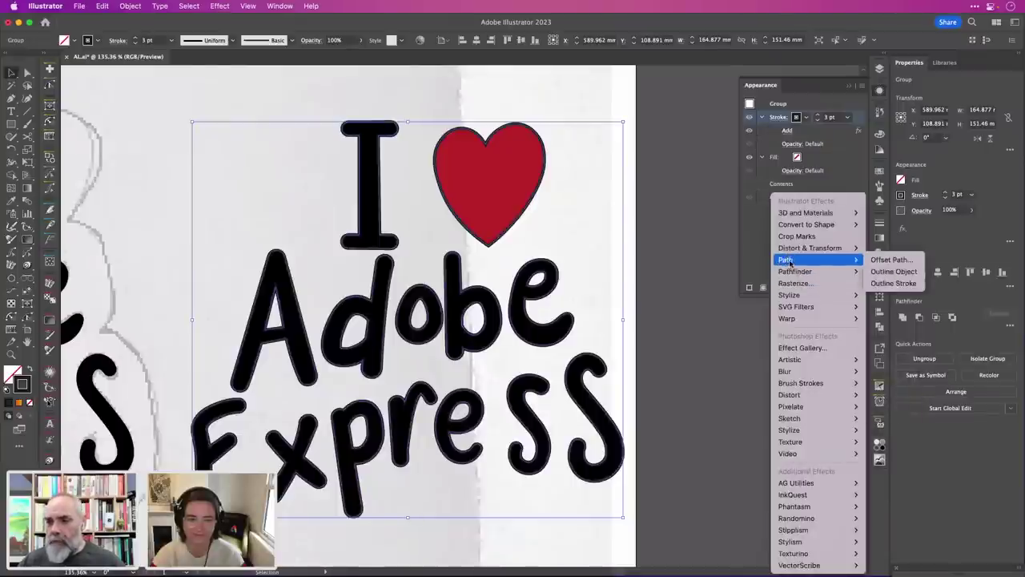
click(889, 259)
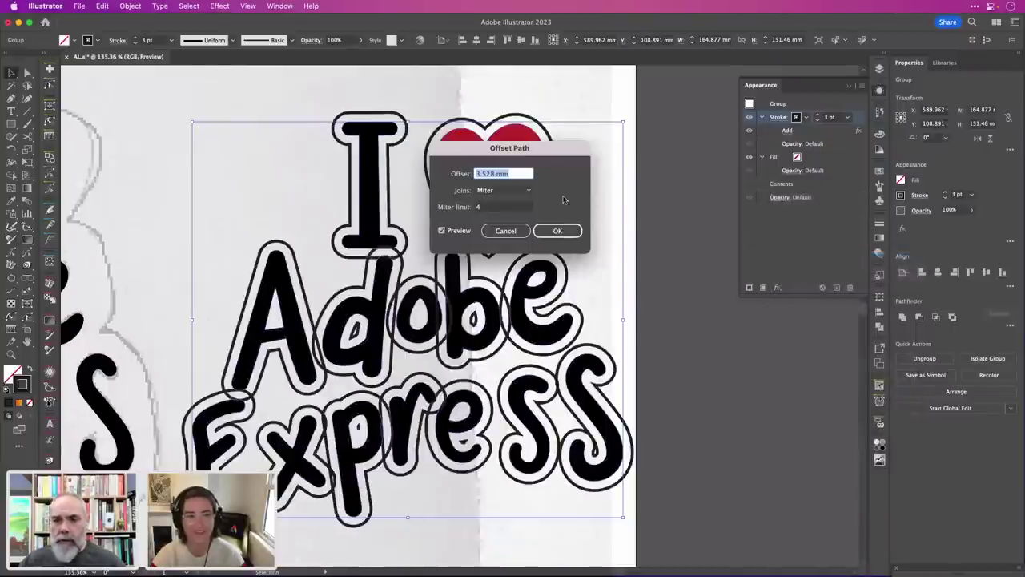
Set the Offset Path distance to 7 mm and apply it.
text(5)
key(Up)
key(Up)
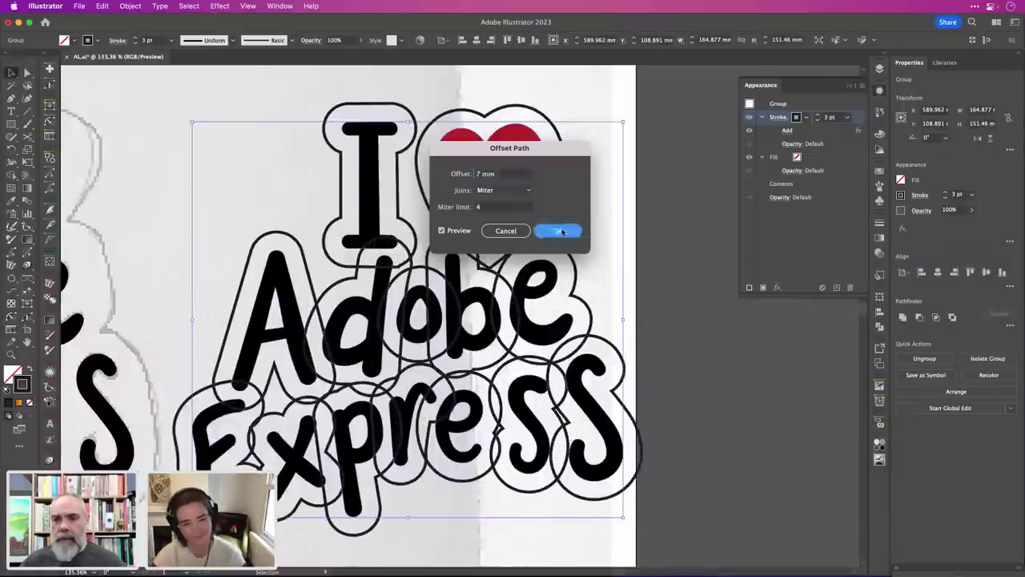
click(560, 231)
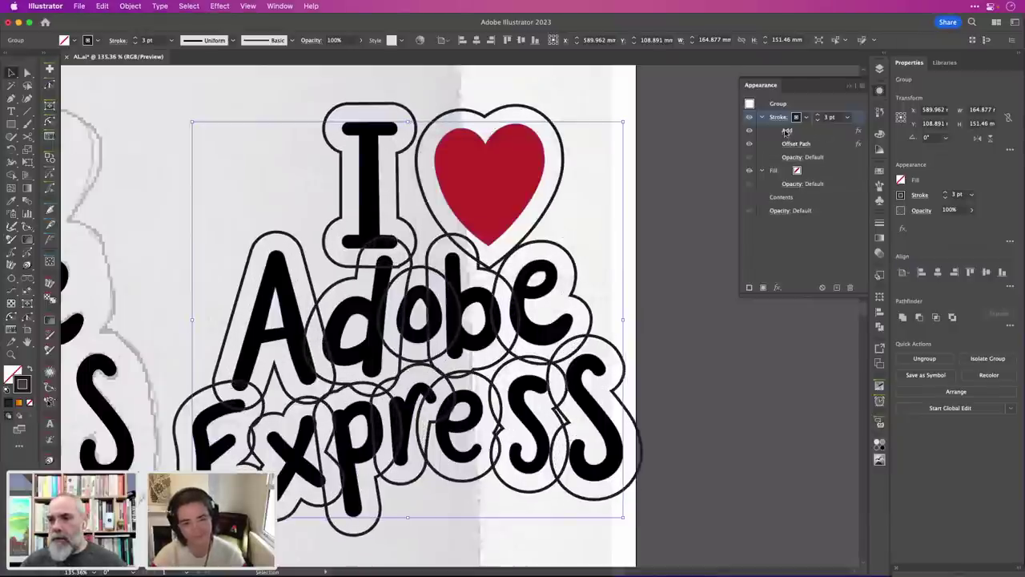
Try Merge in the Pathfinder options, revert to Add, cancel, and select the stroke entry.
click(788, 130)
click(513, 184)
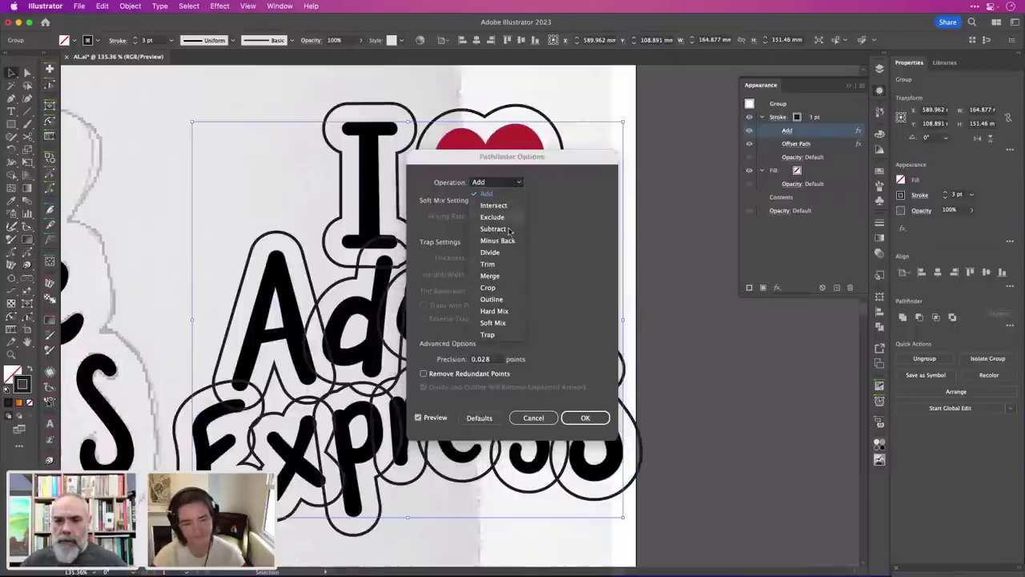
click(489, 276)
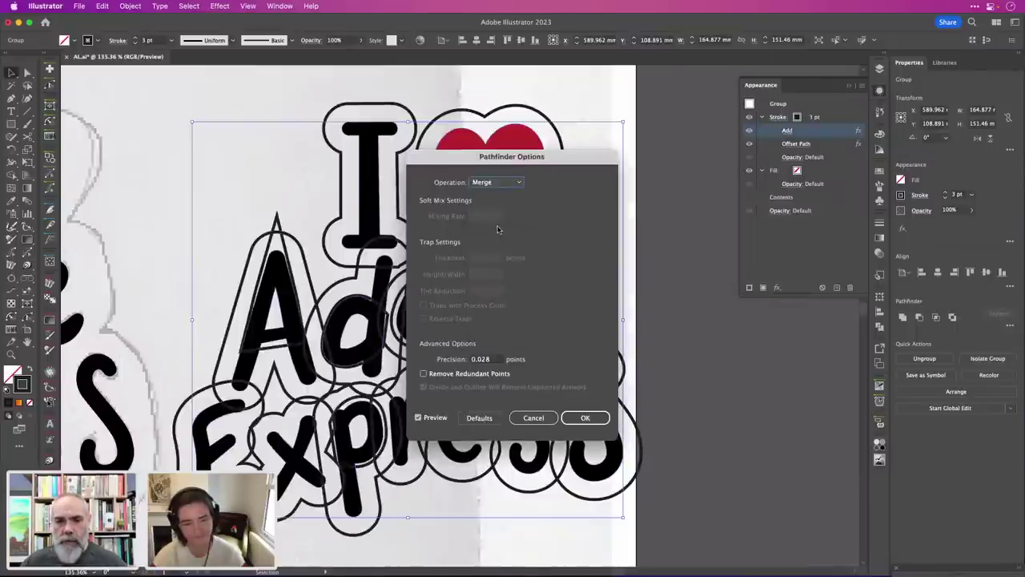
click(506, 183)
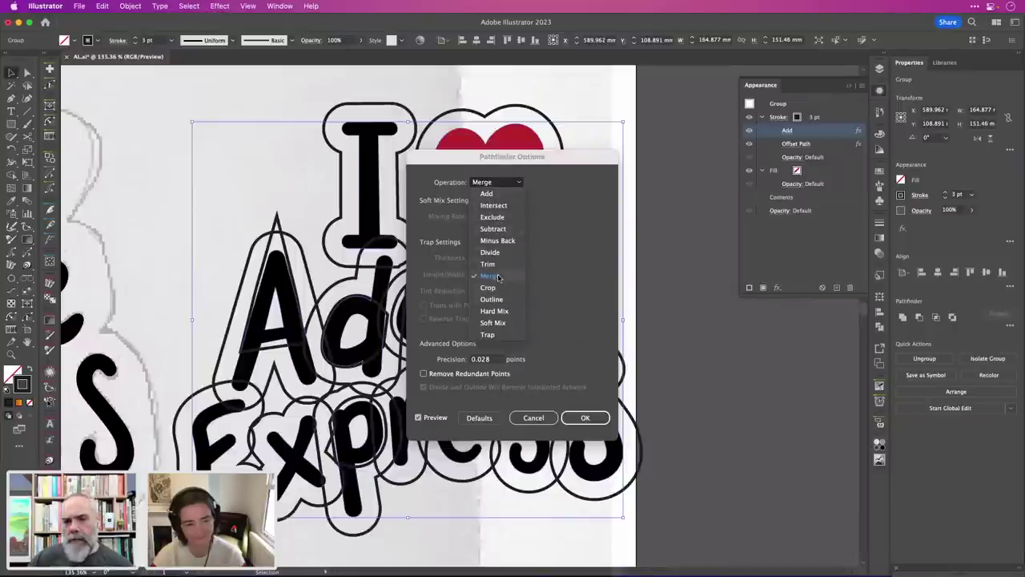
click(500, 196)
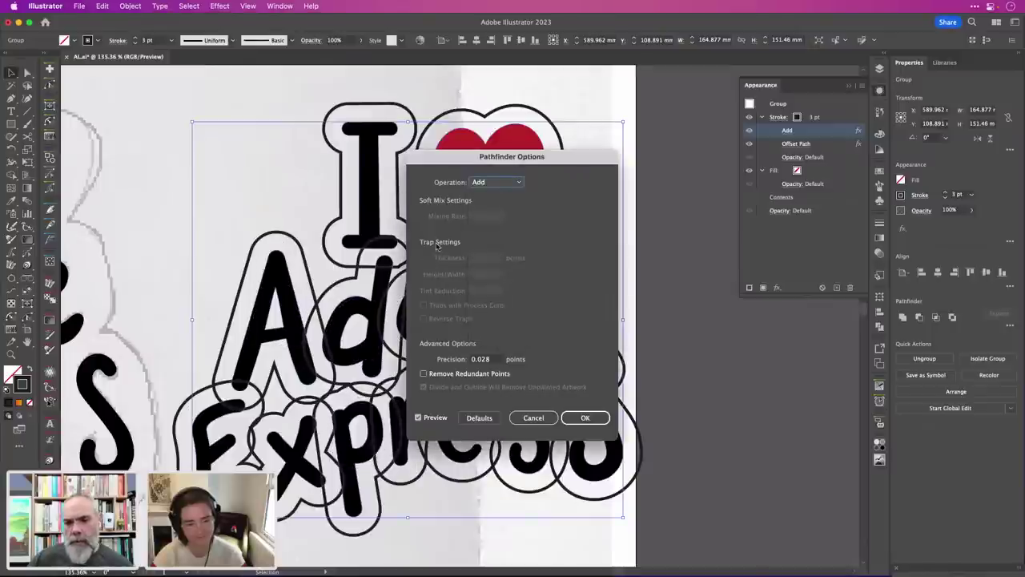
click(533, 418)
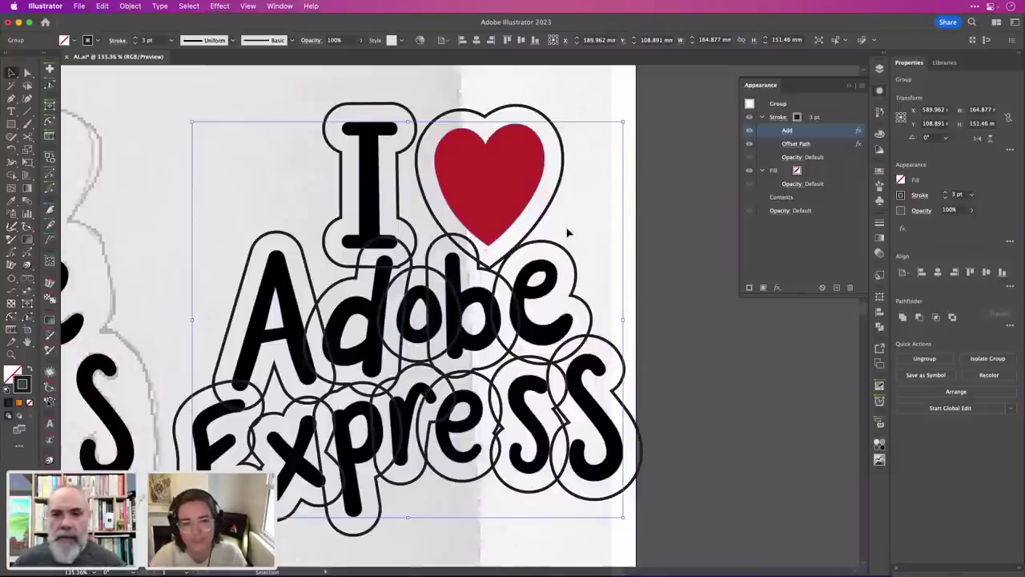
click(838, 118)
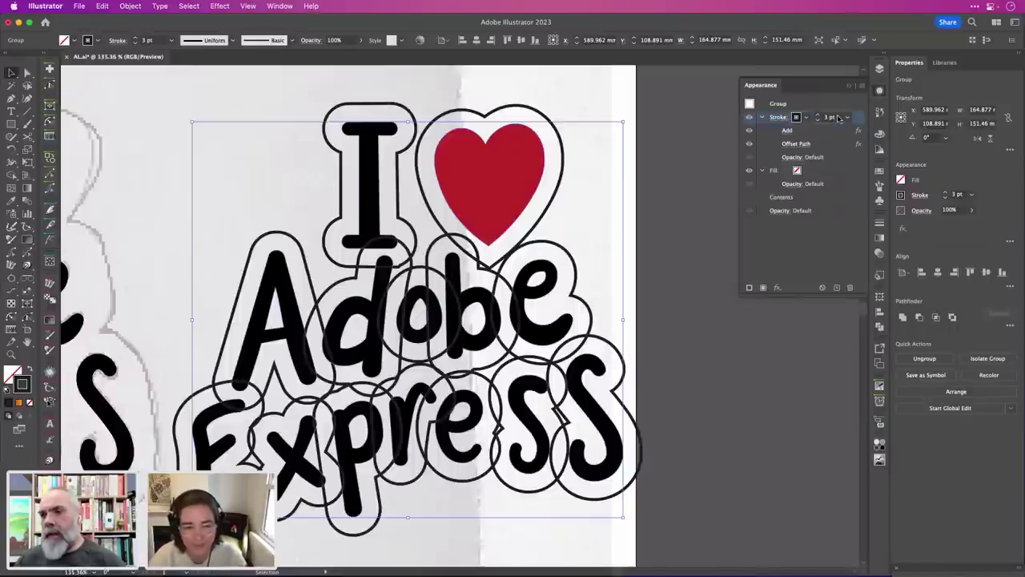
Delete the offset stroke and the duplicate lettering group, then zoom back out to the sticker.
click(851, 288)
key(Delete)
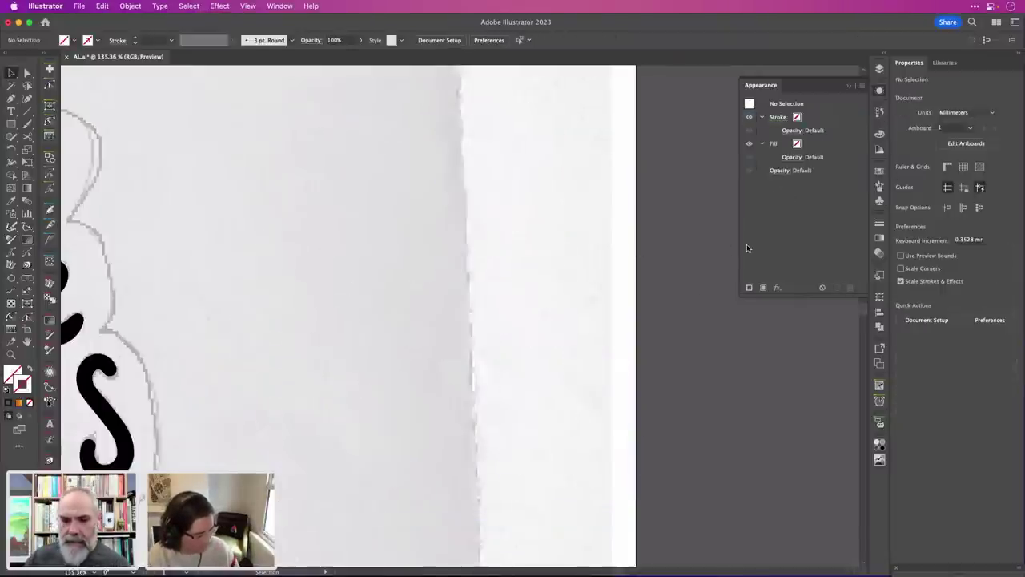
scroll(478, 233, left, 10)
scroll(461, 232, up, 3)
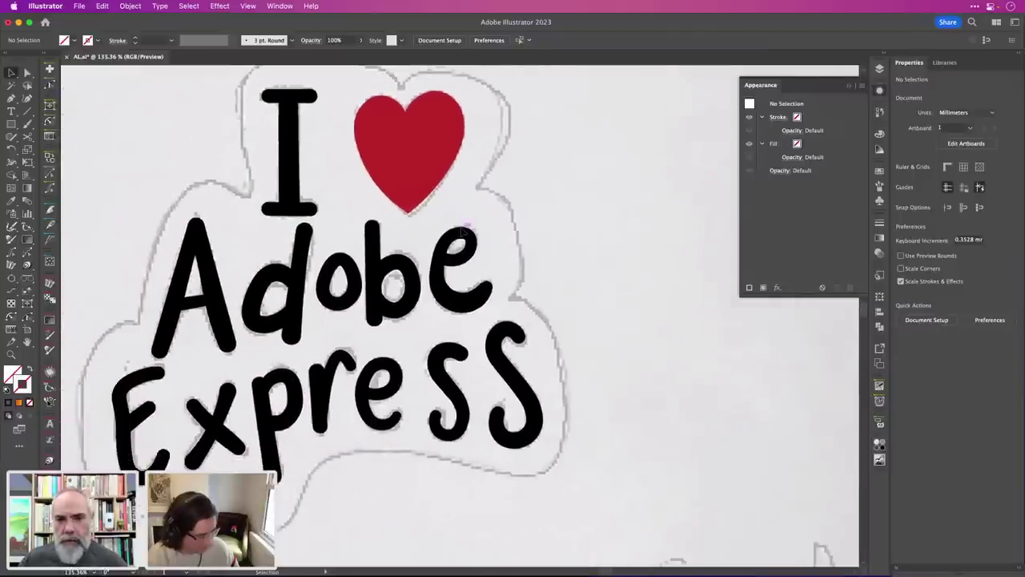
scroll(461, 232, left, 2)
scroll(461, 232, down, 3)
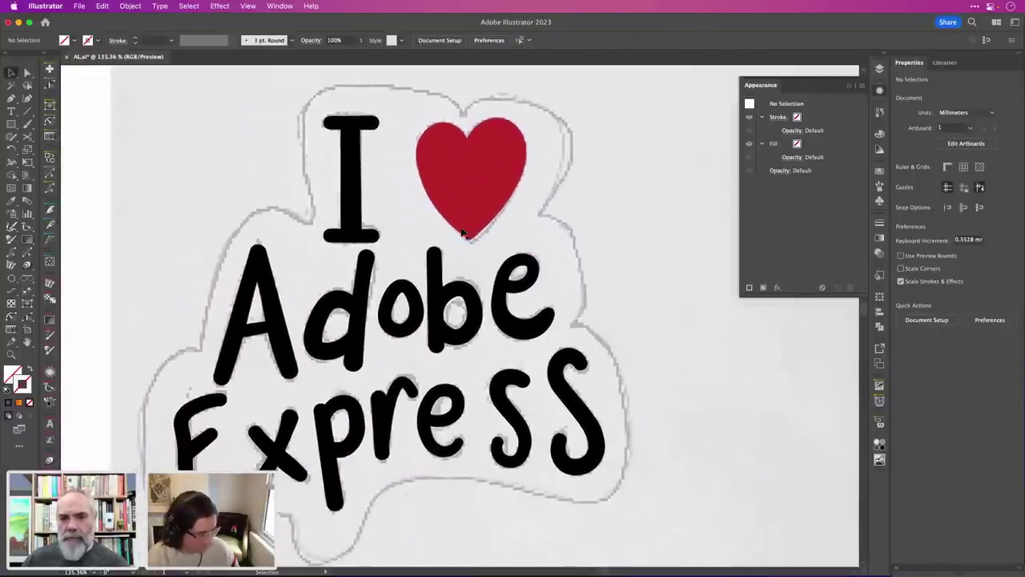
scroll(463, 237, down, 3)
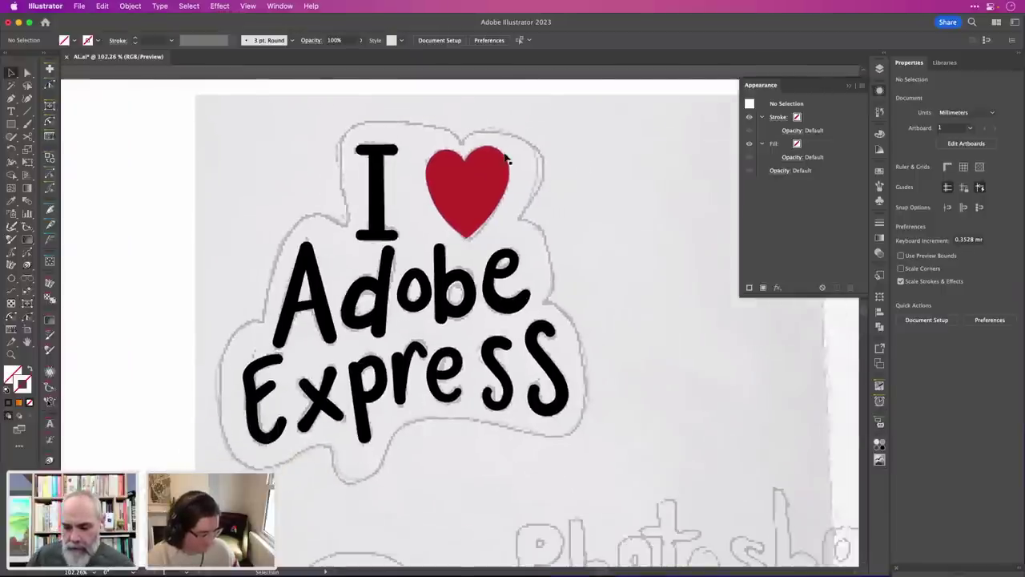
key(shift+grave)
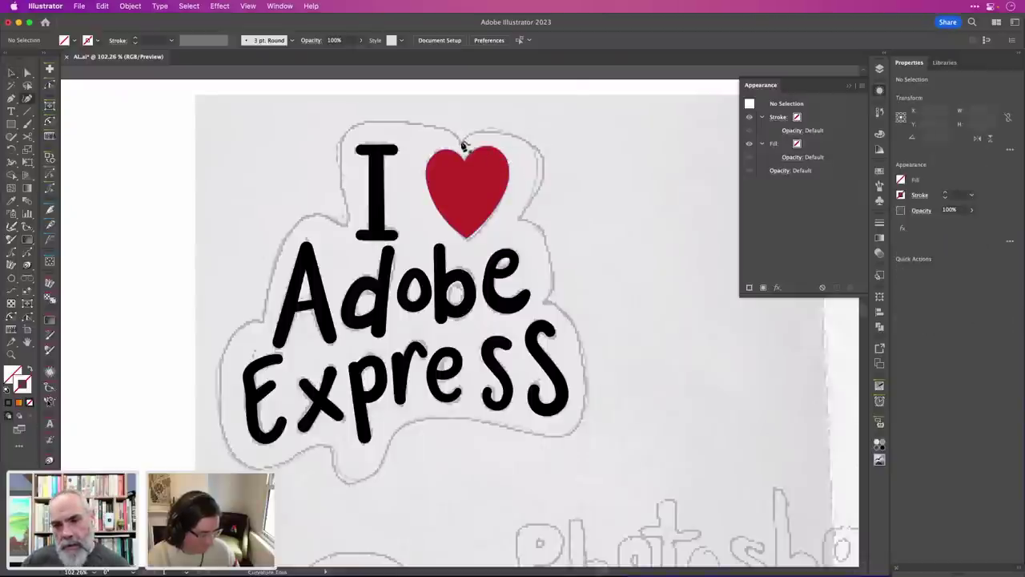
Start a curved path at the heart's top, tracing over and down beside the I.
click(462, 142)
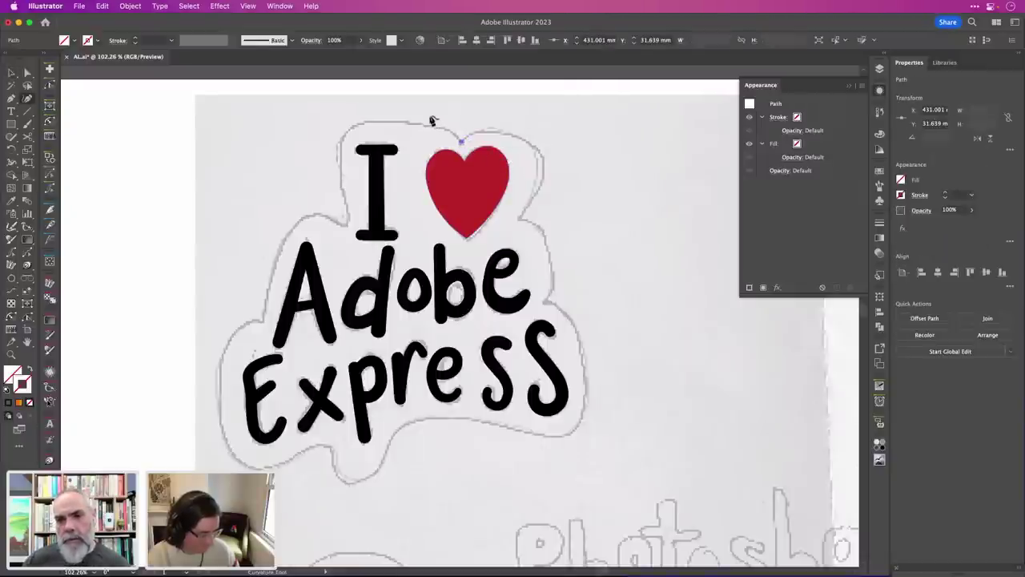
click(384, 117)
click(341, 136)
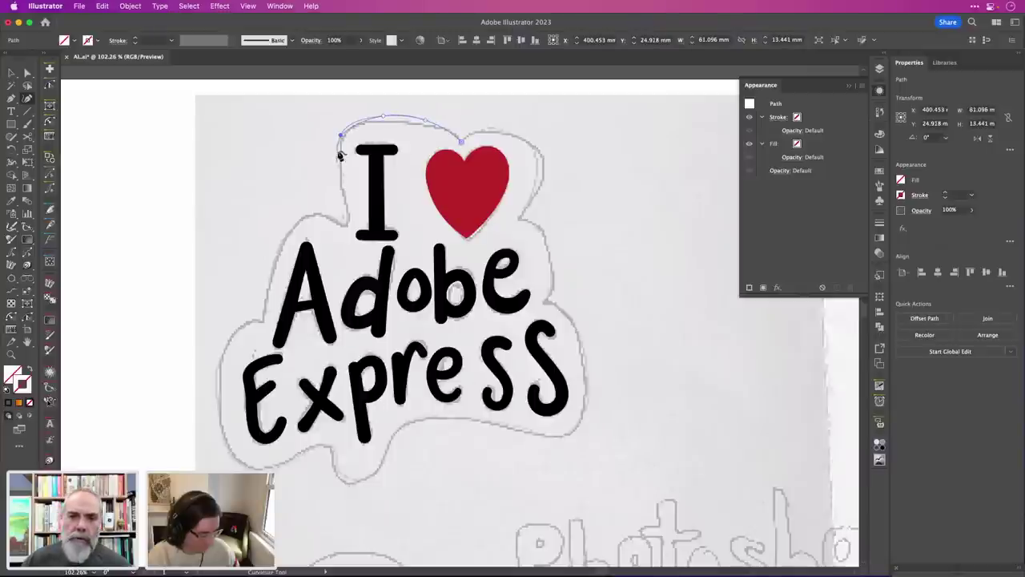
click(345, 199)
scroll(352, 212, up, 3)
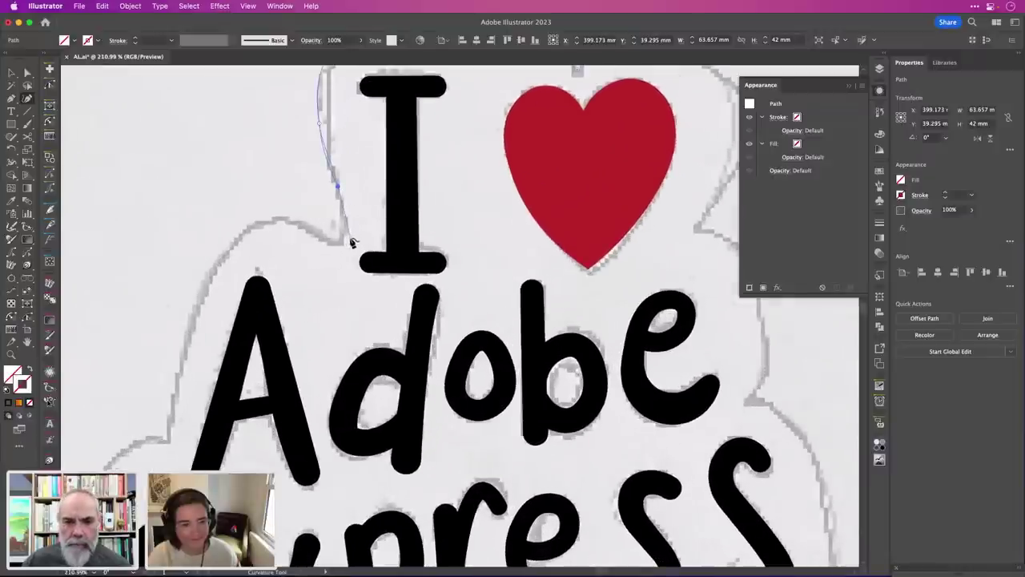
click(349, 239)
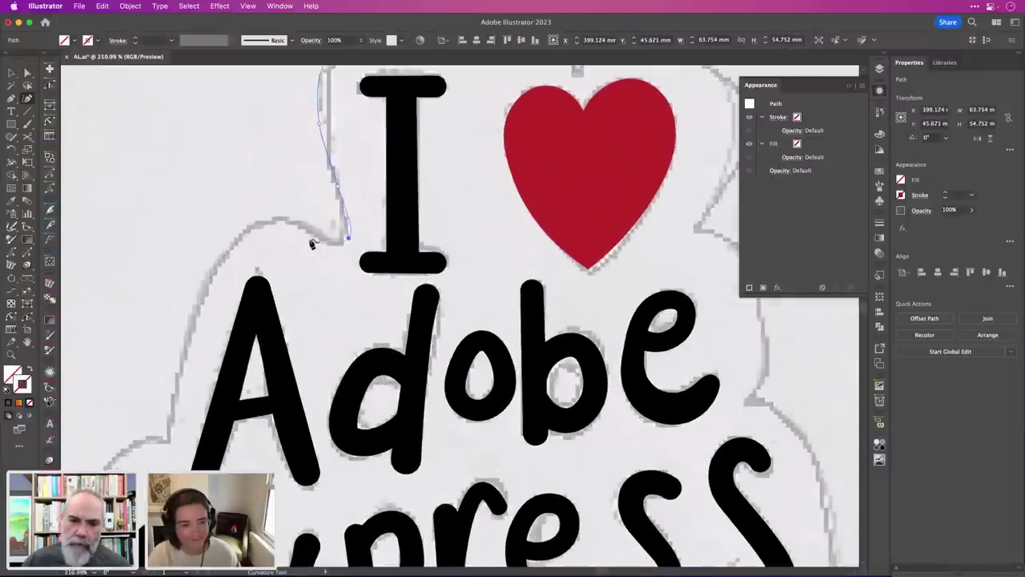
click(266, 219)
click(232, 243)
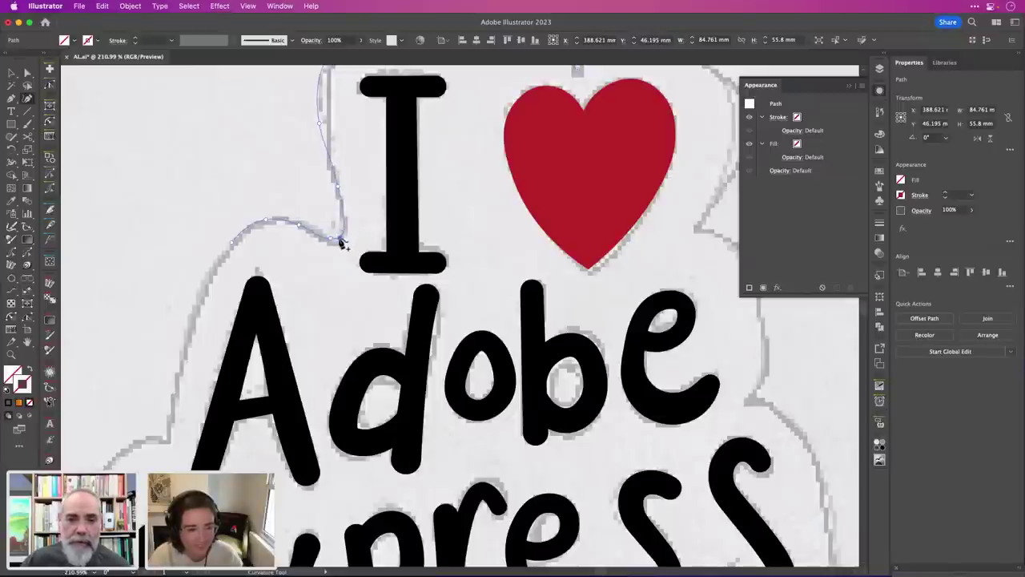
Continue the path down the sticker's left side to beside Express.
scroll(339, 241, down, 2)
scroll(339, 241, left, 3)
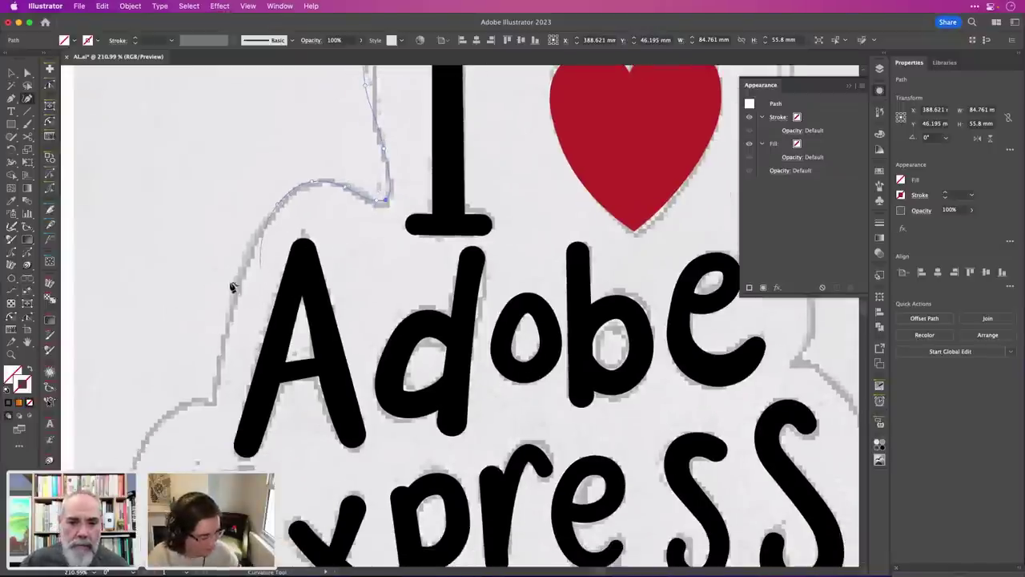
click(229, 315)
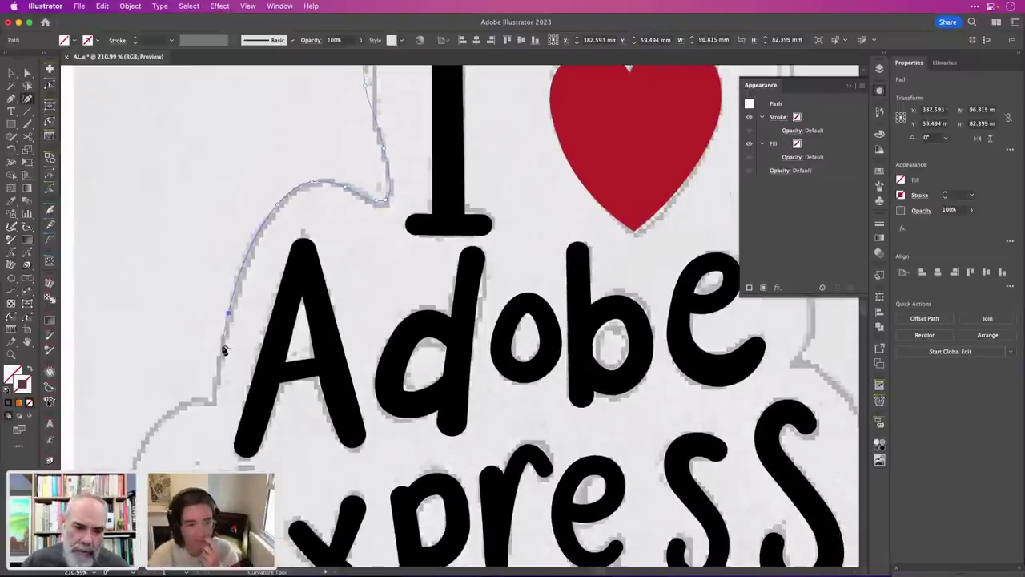
click(216, 359)
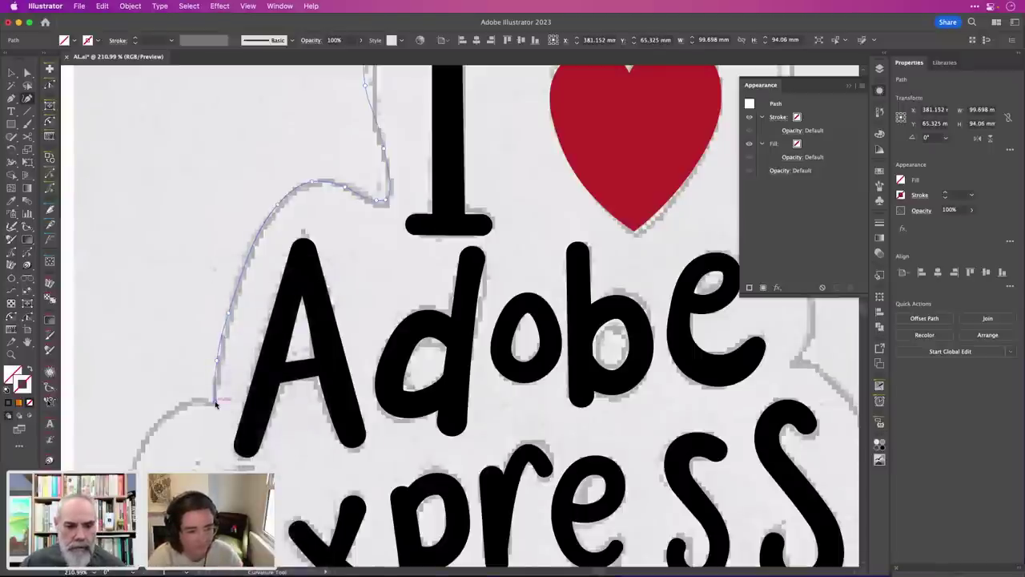
click(214, 400)
scroll(229, 404, left, 5)
scroll(230, 404, down, 3)
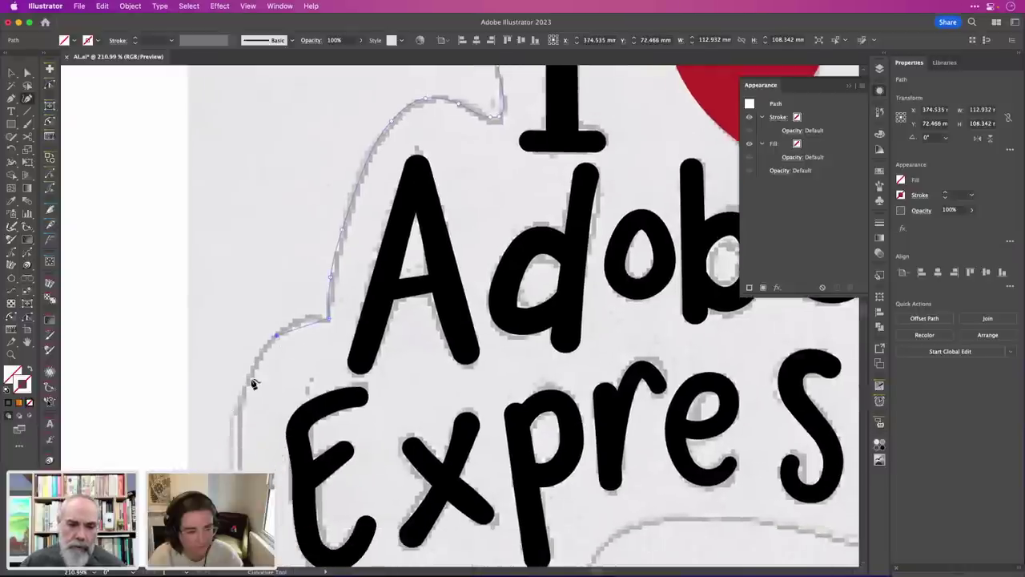
click(239, 417)
scroll(241, 418, down, 5)
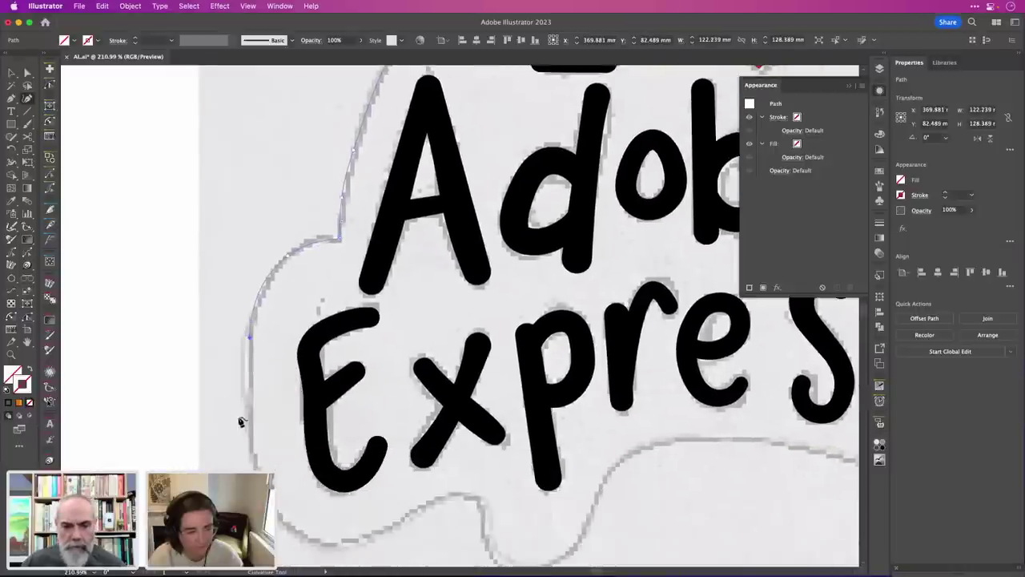
click(263, 438)
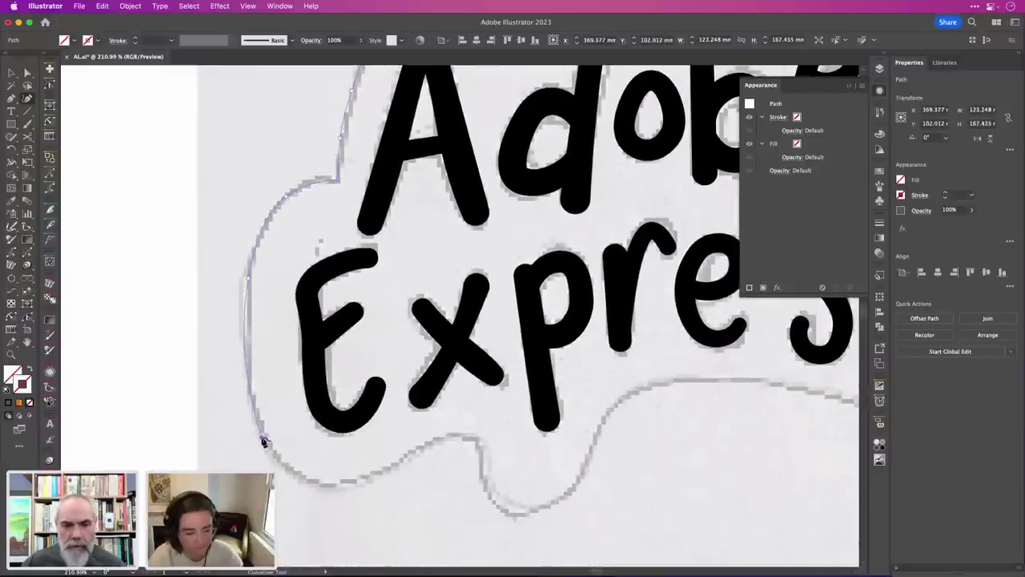
Give the traced path a black 4 pt stroke.
click(133, 40)
click(133, 40)
click(133, 40)
click(132, 40)
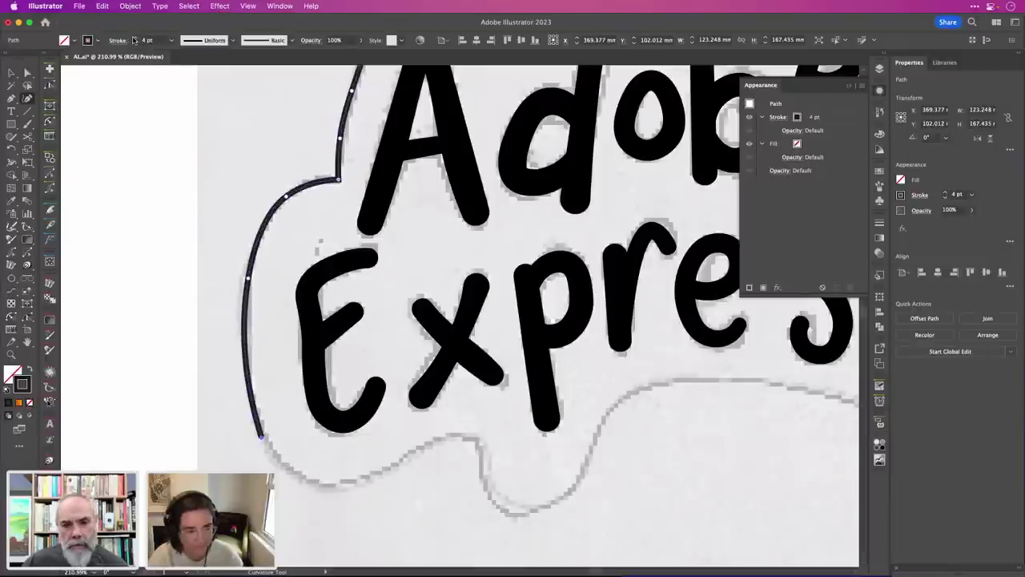
Extend the outline along the bottom under Express, through the dip, and up to the right.
click(321, 484)
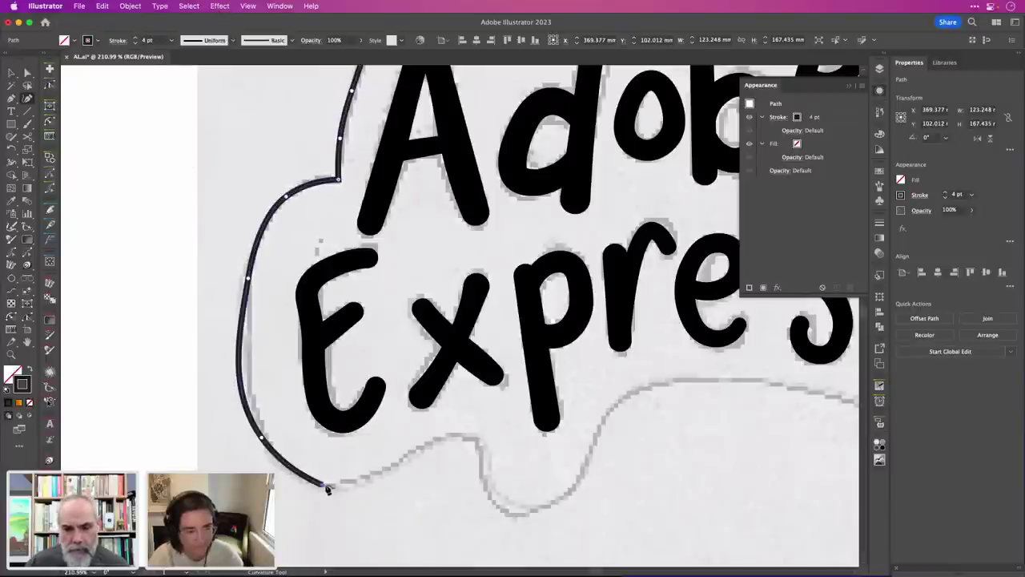
click(379, 474)
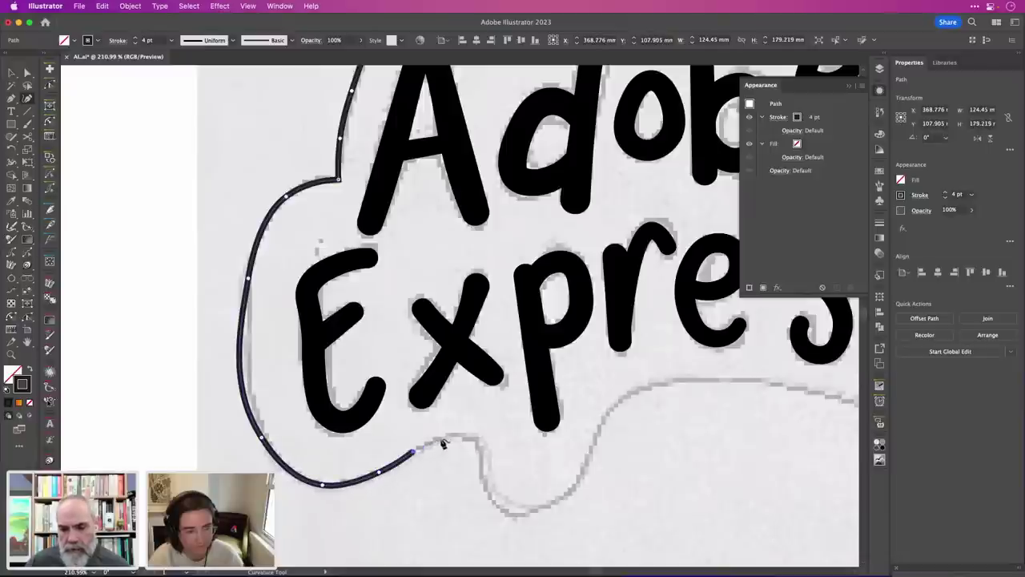
click(440, 439)
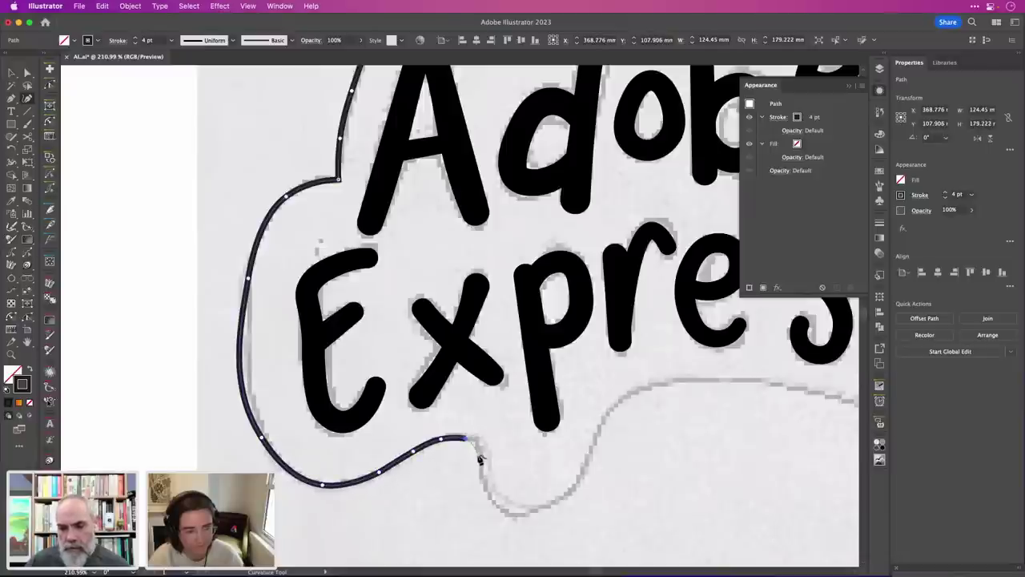
click(481, 459)
click(484, 486)
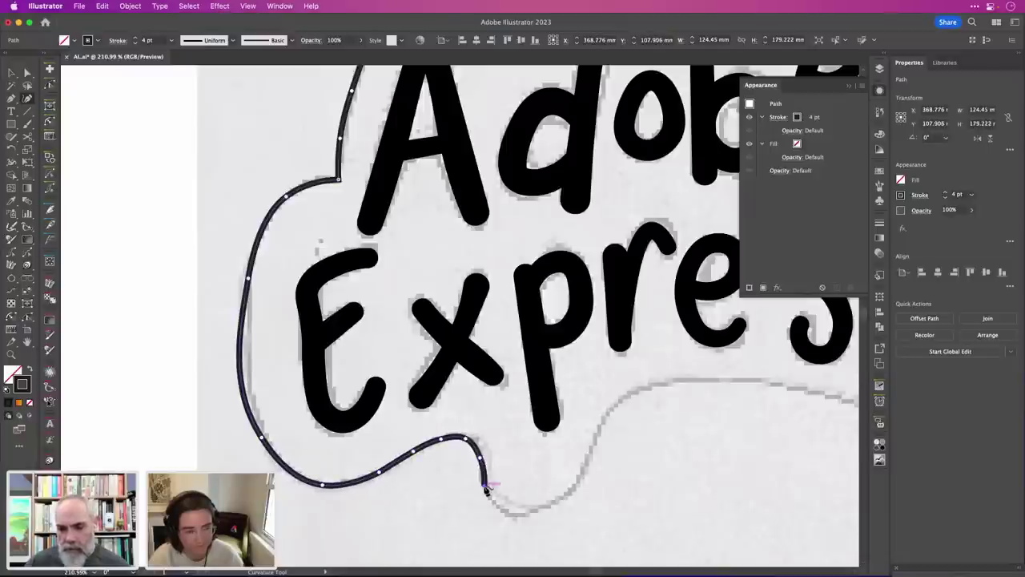
click(509, 513)
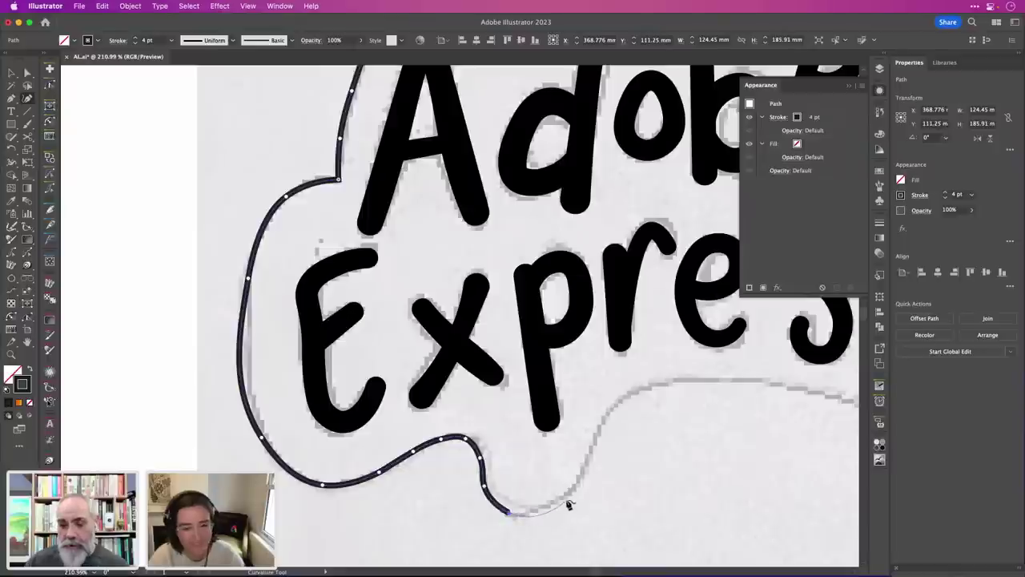
click(564, 501)
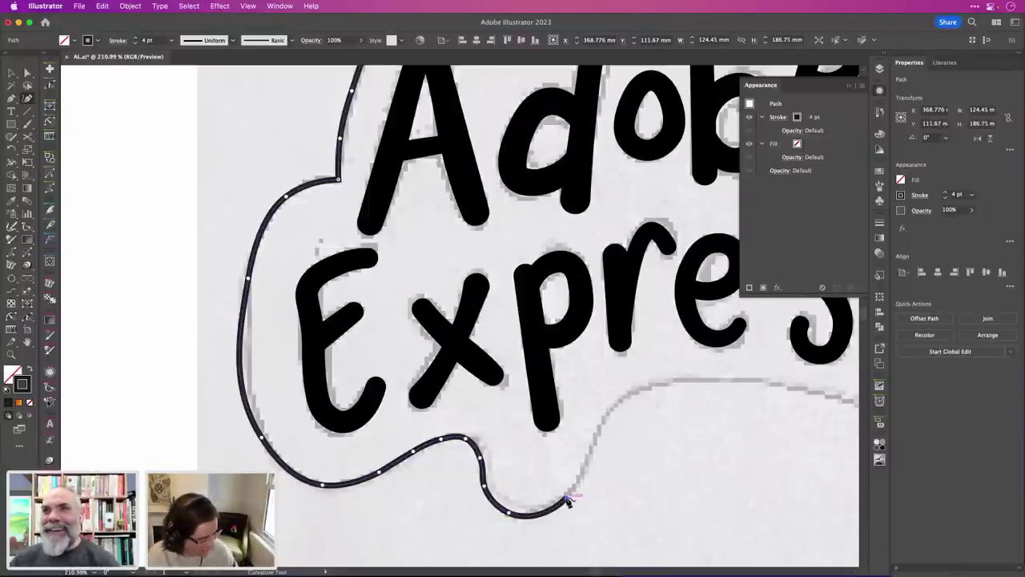
click(593, 444)
click(613, 406)
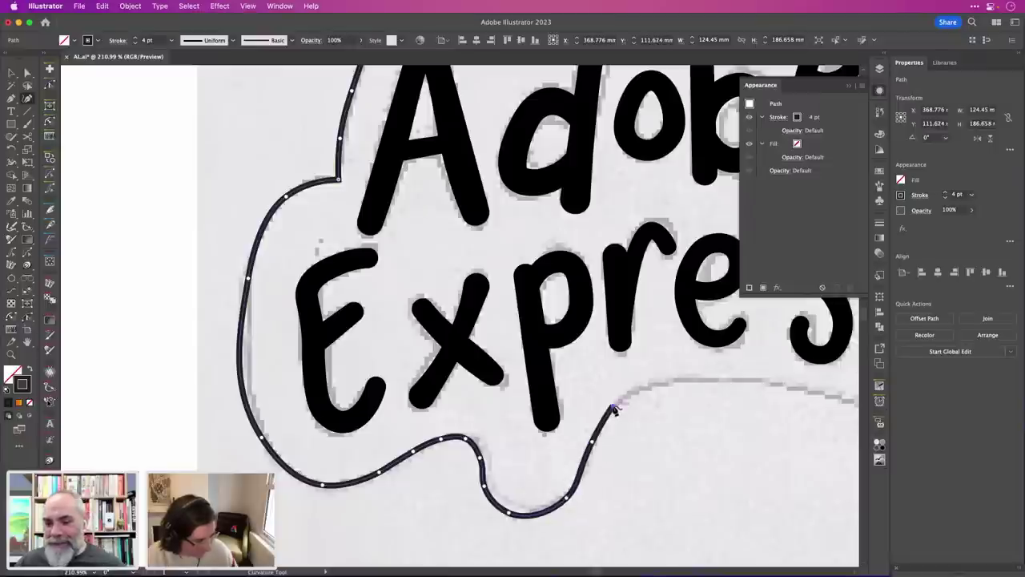
click(659, 385)
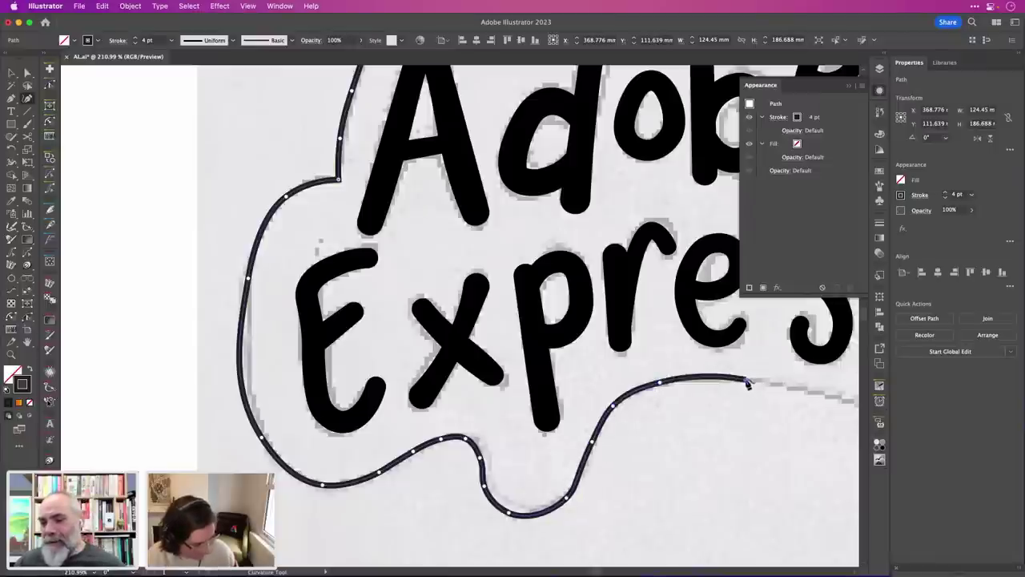
Carry the outline beneath the final s, up its right side, and toward the heart.
click(837, 396)
scroll(837, 398, right, 5)
scroll(835, 400, up, 3)
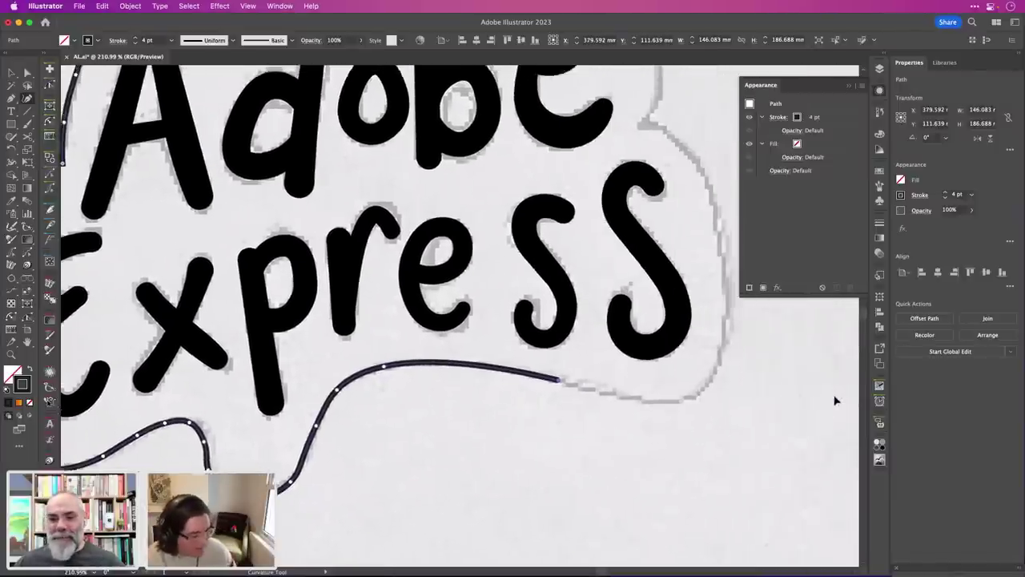
click(634, 505)
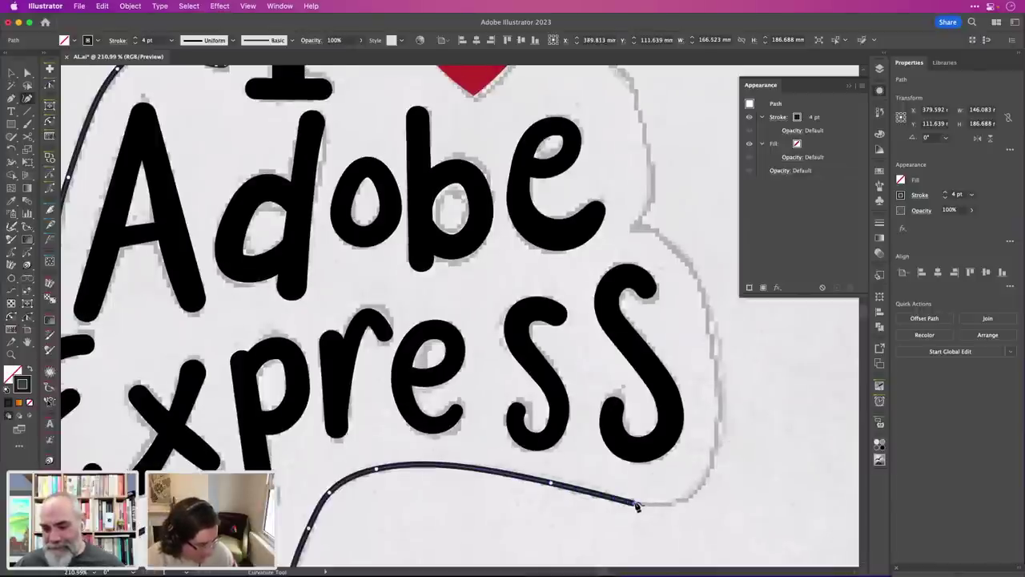
click(705, 490)
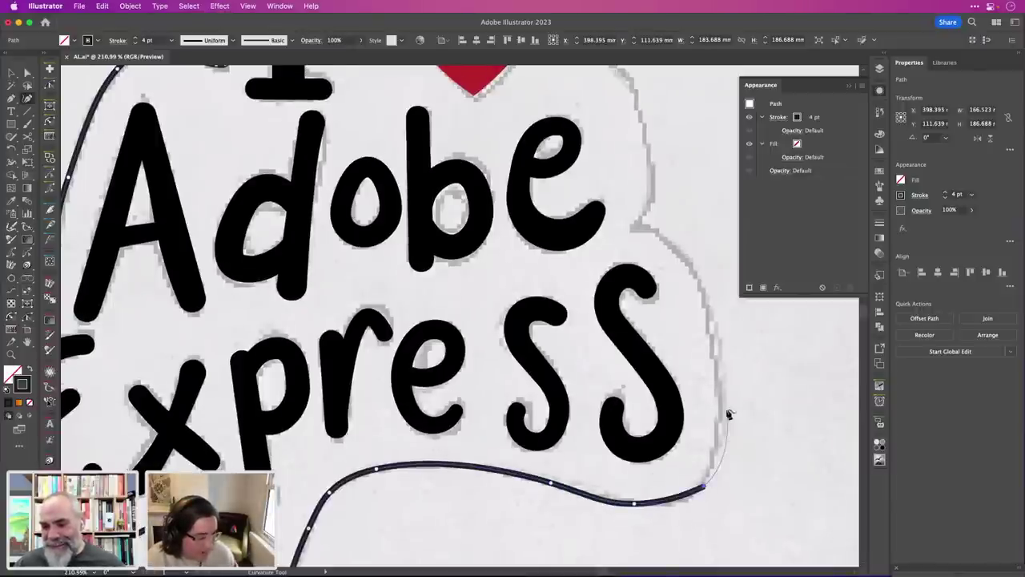
click(693, 266)
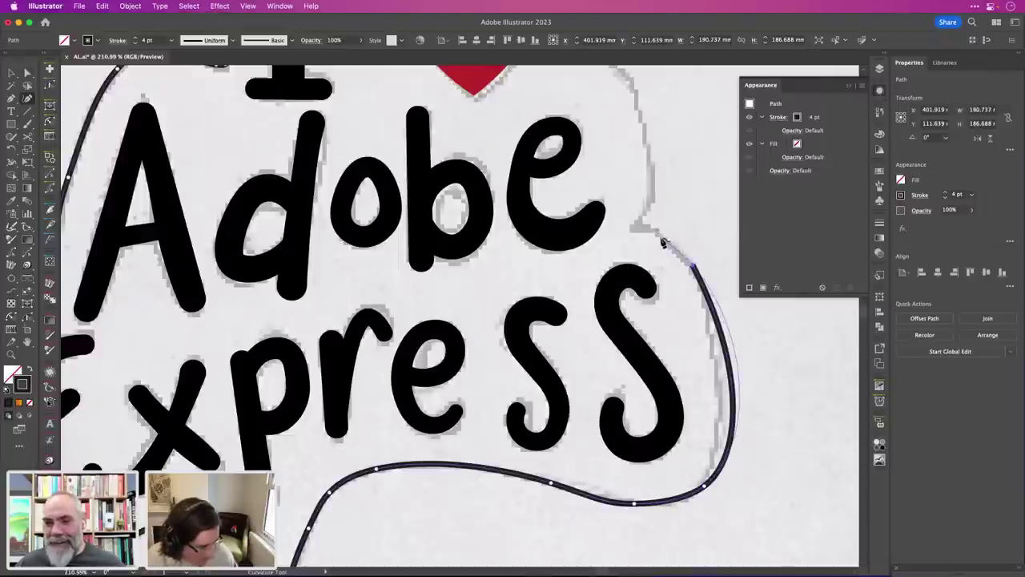
click(658, 232)
click(635, 232)
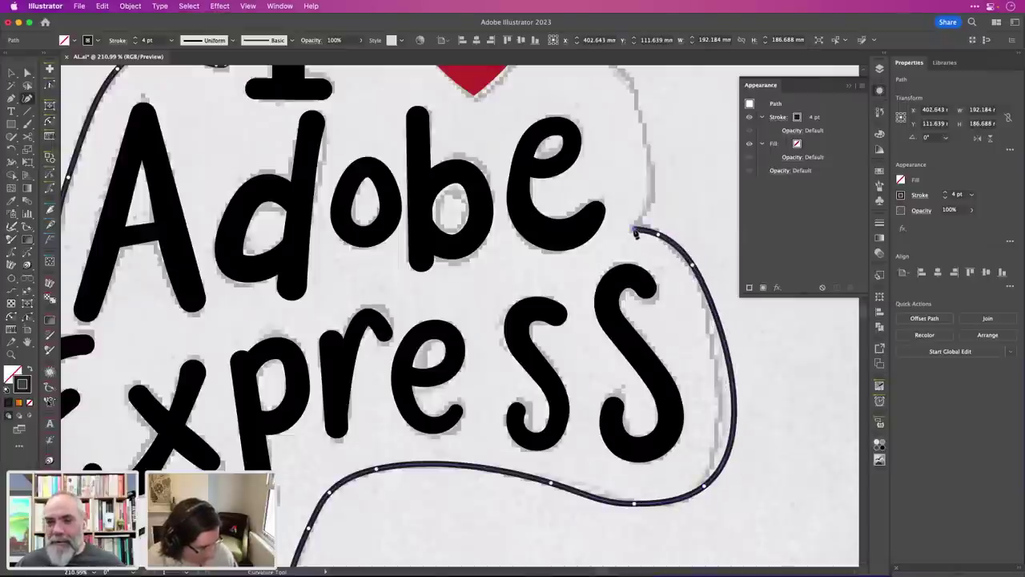
click(654, 203)
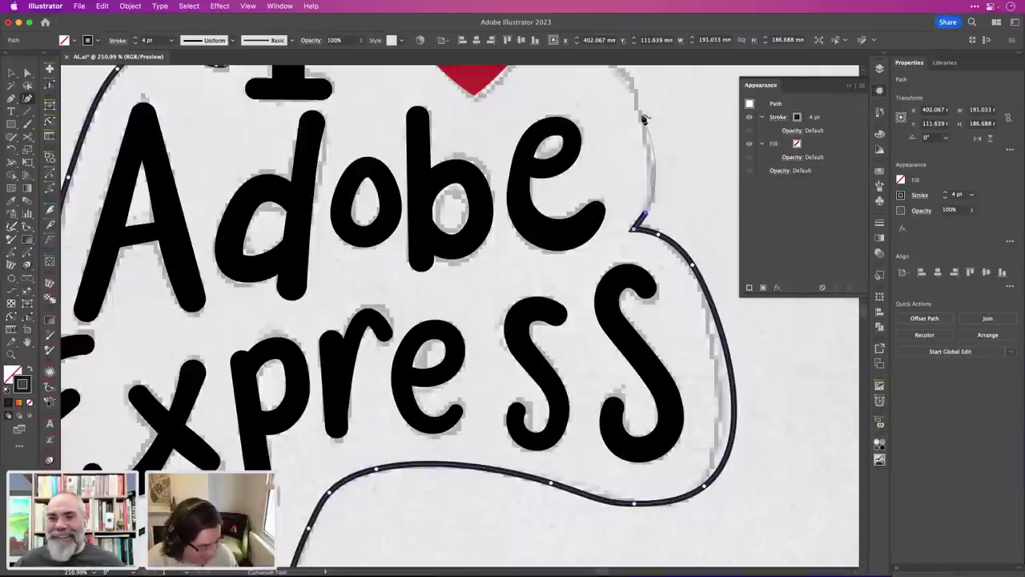
click(632, 80)
Reshape the right-side curve beside the heart by moving and adding points.
scroll(632, 80, up, 3)
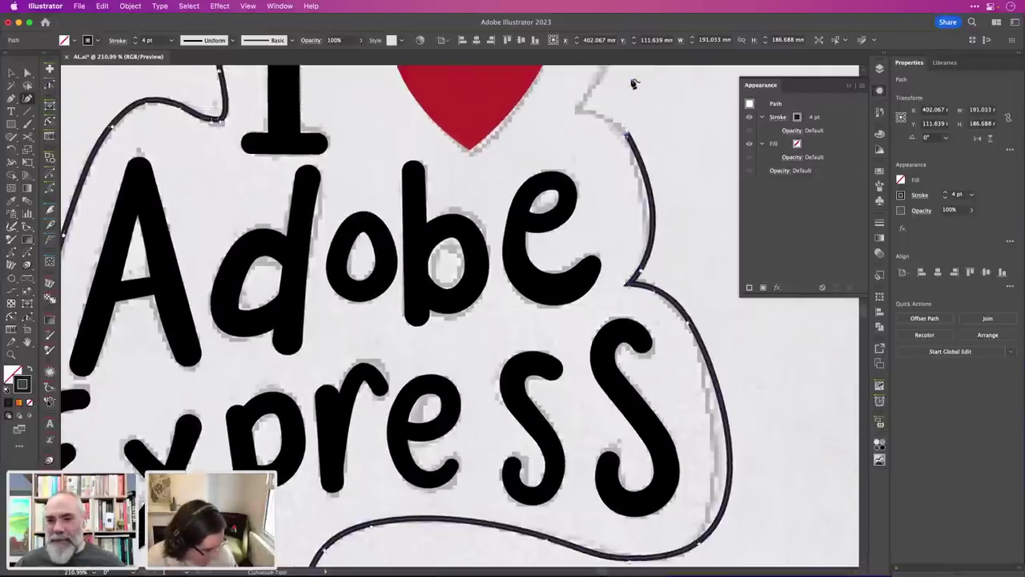
click(573, 144)
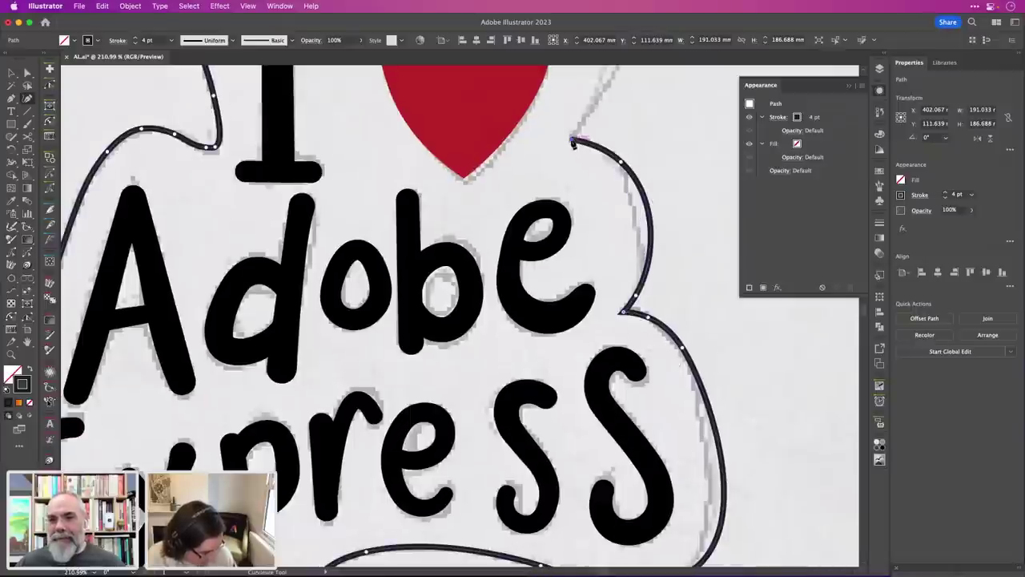
drag(621, 161, 645, 260)
drag(611, 201, 613, 155)
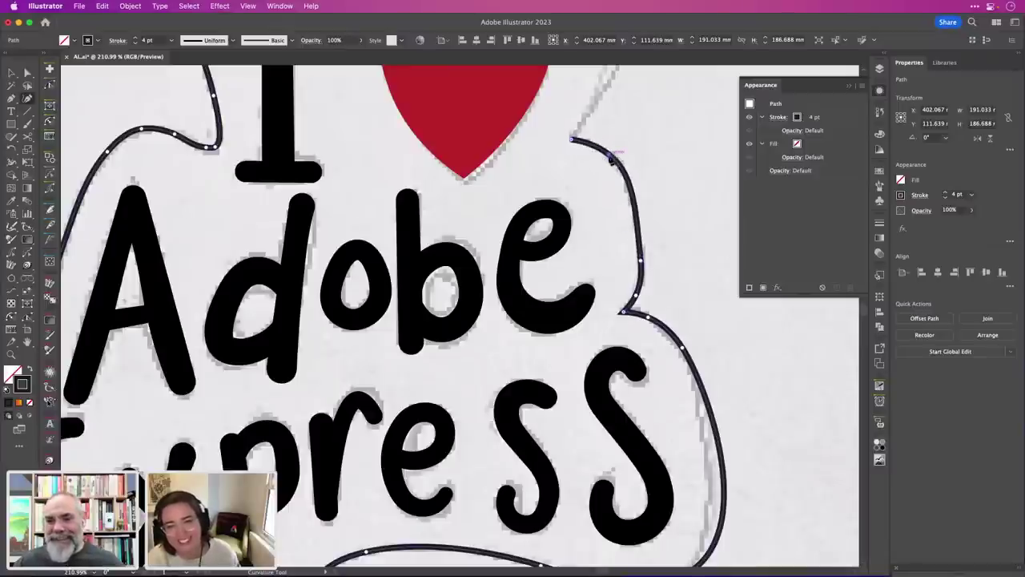
scroll(613, 158, up, 5)
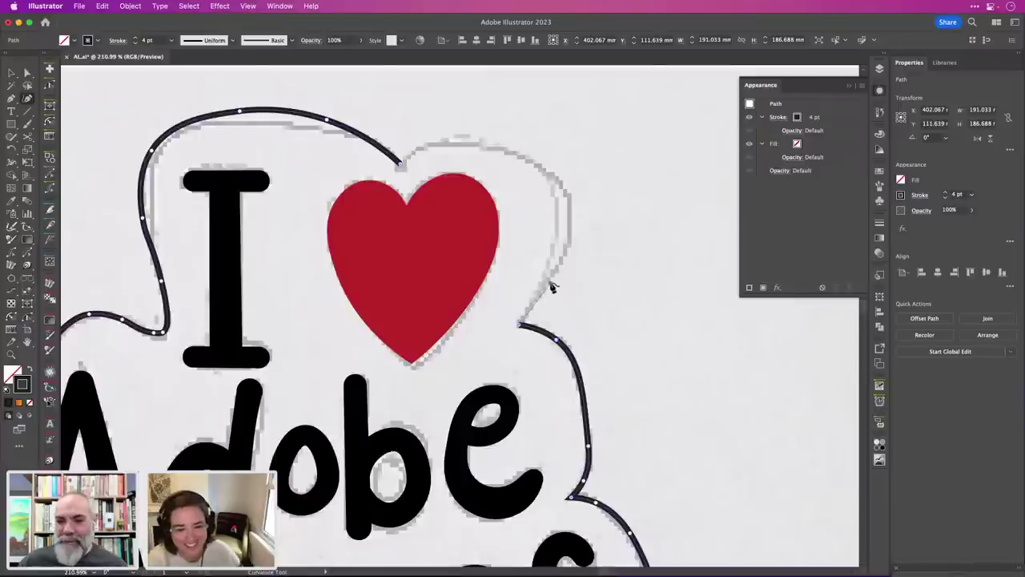
Route the outline over the heart, close it at the start, and make that dip a corner.
click(551, 283)
click(553, 177)
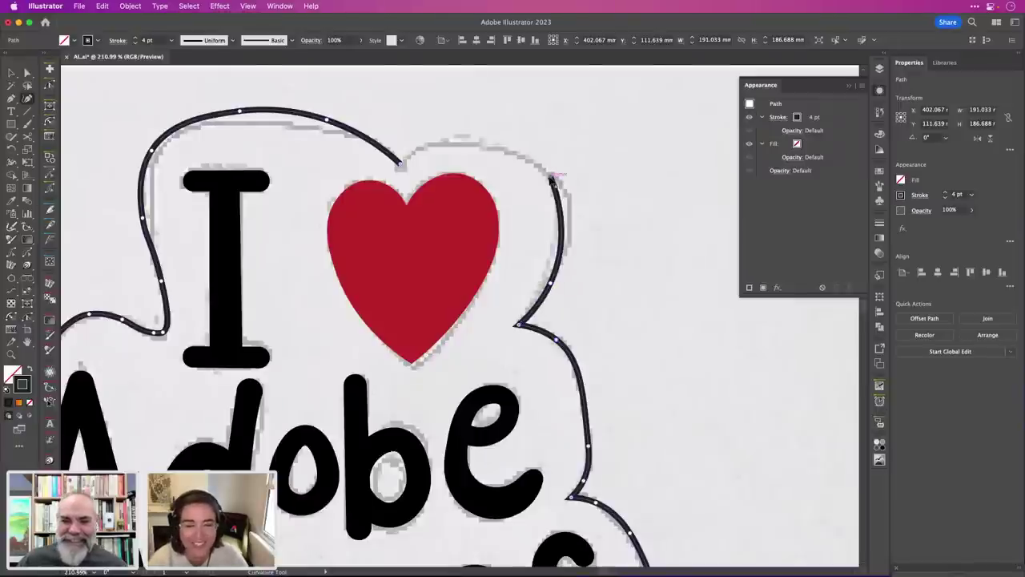
click(484, 139)
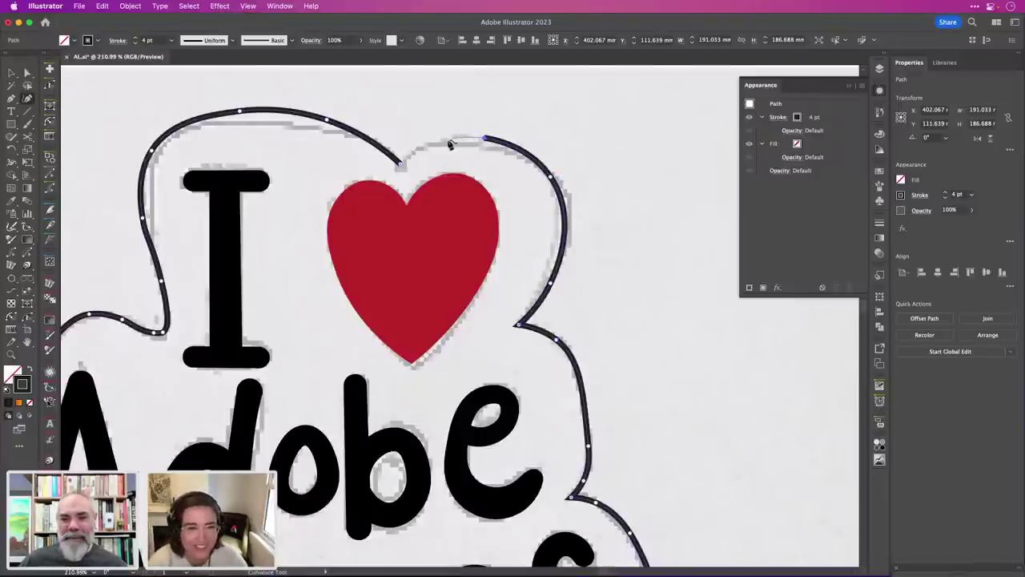
click(403, 165)
double_click(402, 165)
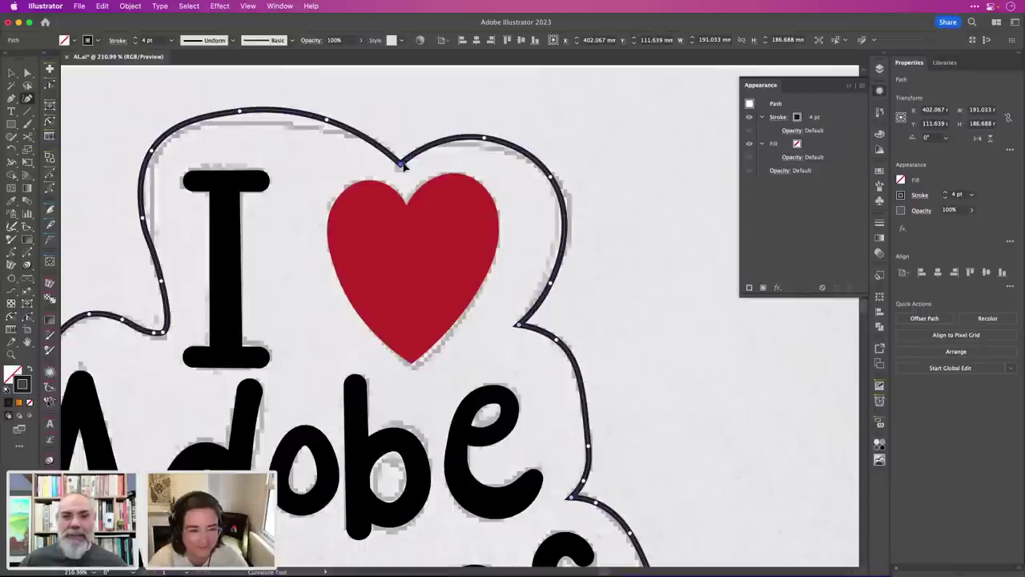
drag(404, 165, 407, 167)
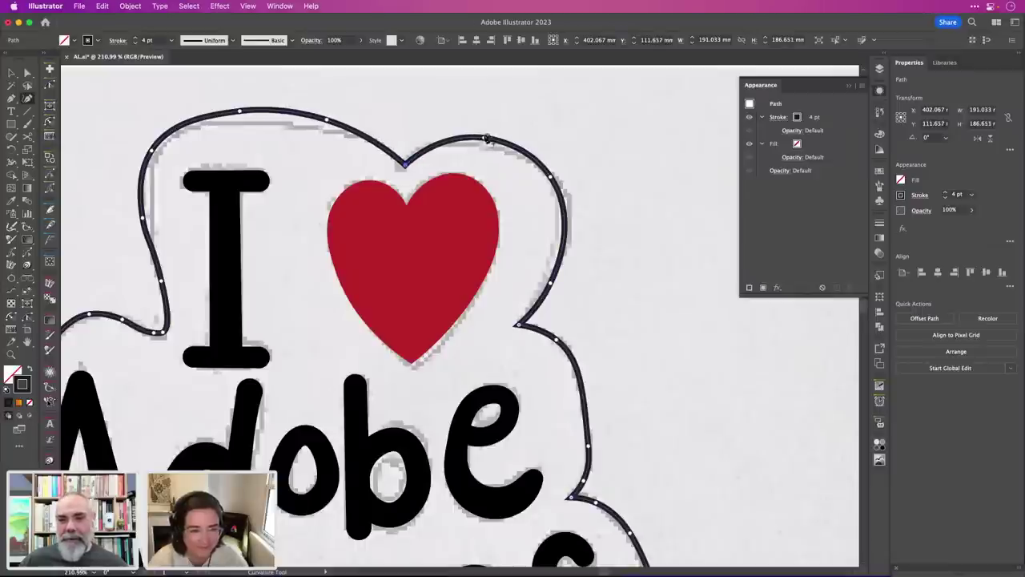
click(484, 138)
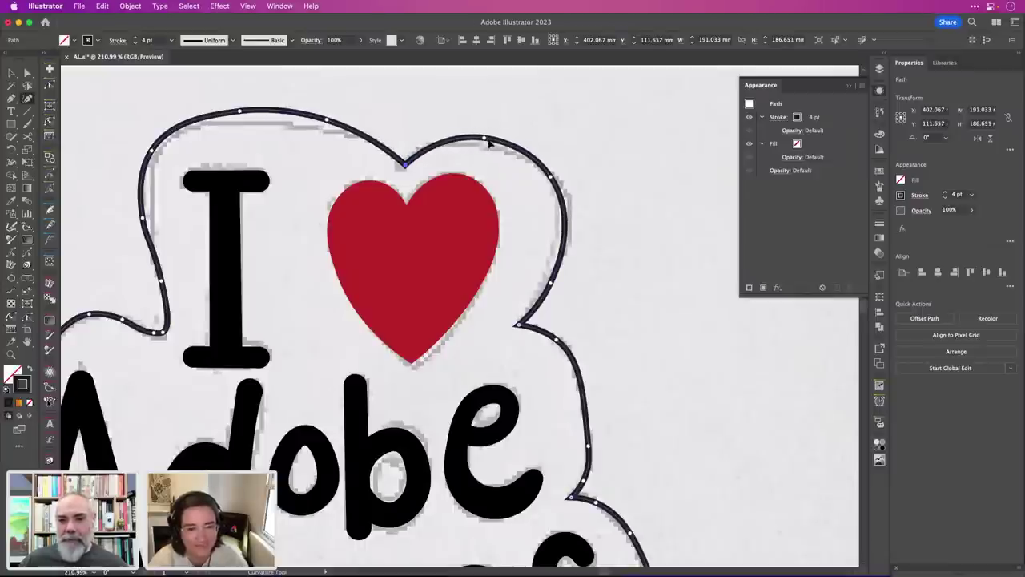
Drag the top, left, and lower-left segments to hug the sketch, making the path 190.354 mm wide.
scroll(490, 143, down, 3)
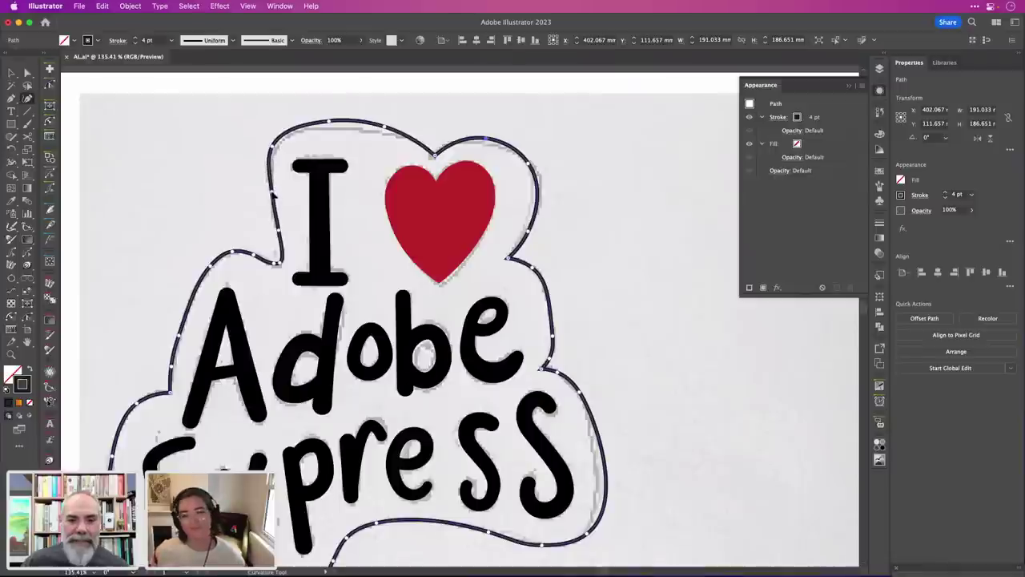
drag(276, 152, 322, 126)
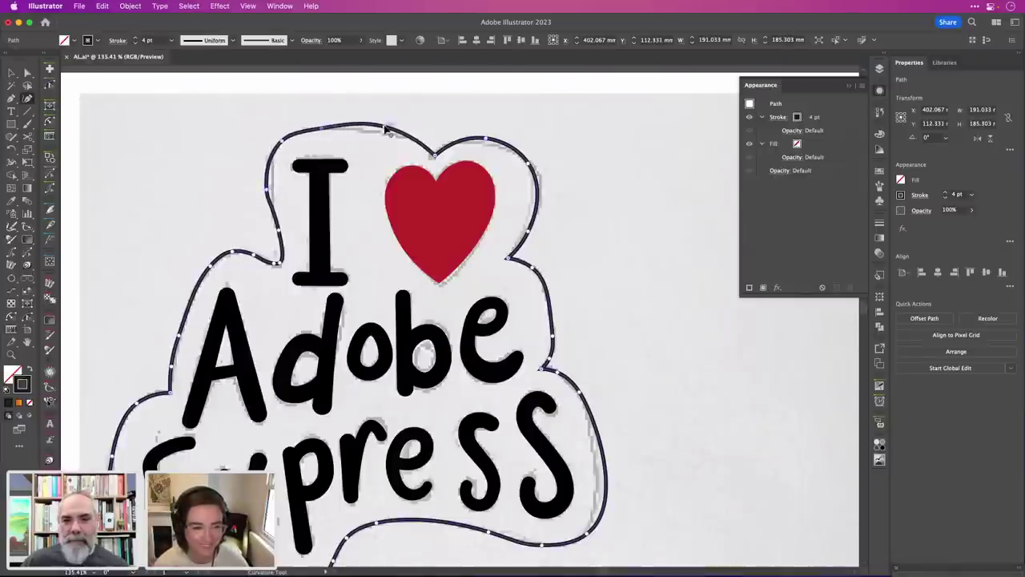
drag(386, 128, 382, 138)
drag(273, 189, 273, 201)
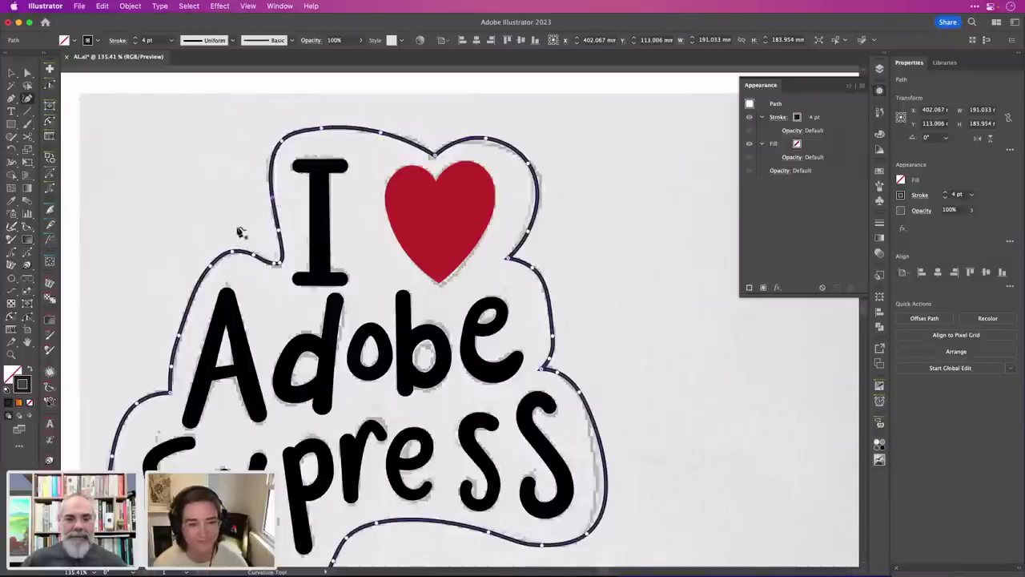
scroll(238, 230, down, 3)
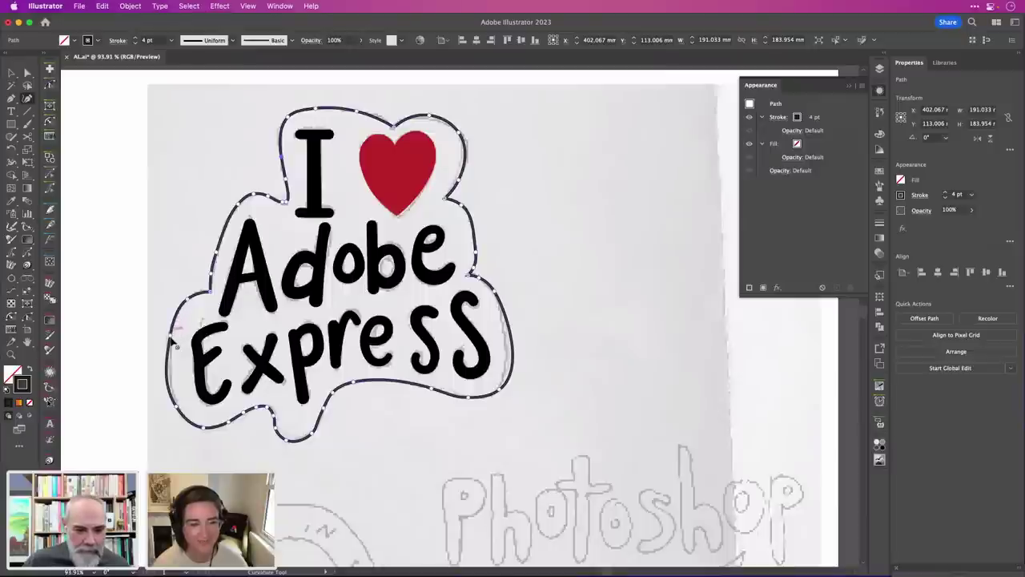
drag(171, 338, 174, 320)
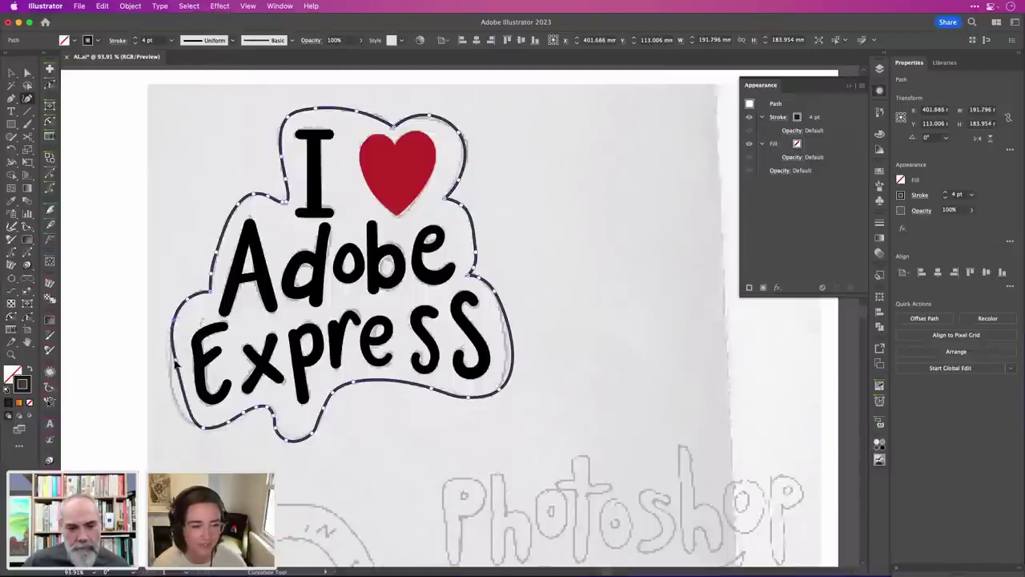
drag(175, 392, 178, 398)
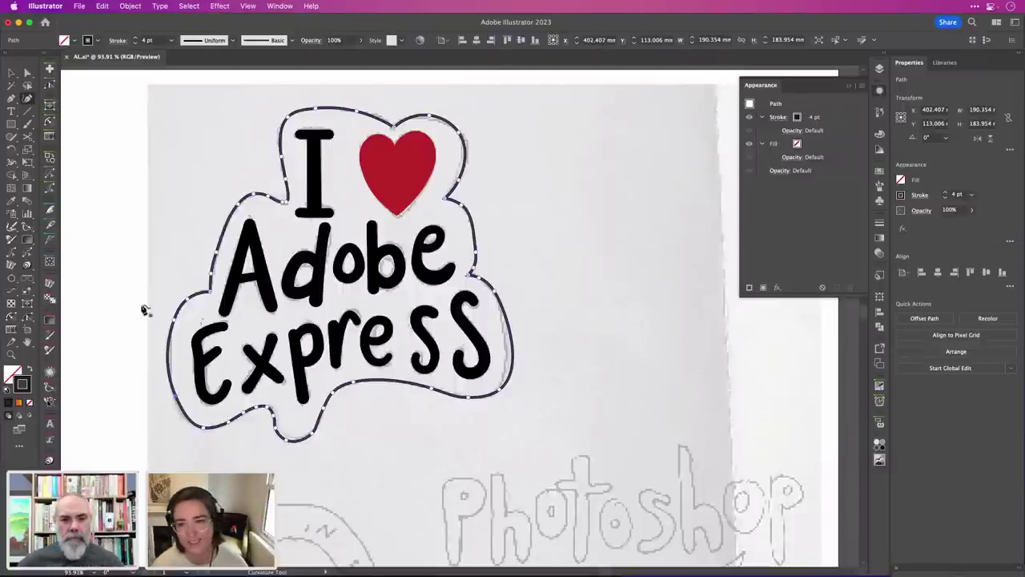
Open the Adobelive.aic reference file, skip relinking the missing image, and select its five colour squares.
click(12, 74)
click(113, 118)
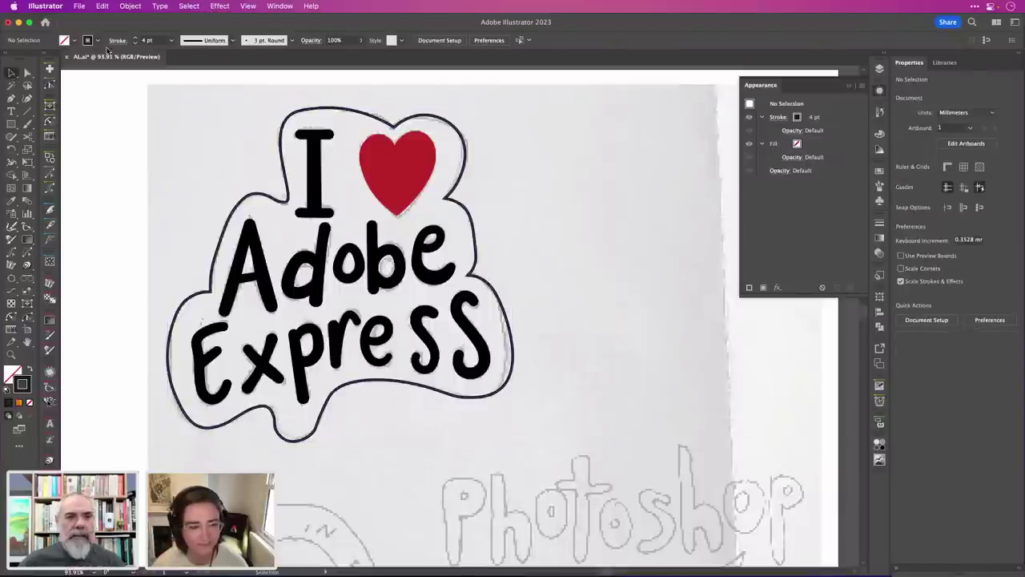
click(80, 6)
mouse_move(104, 57)
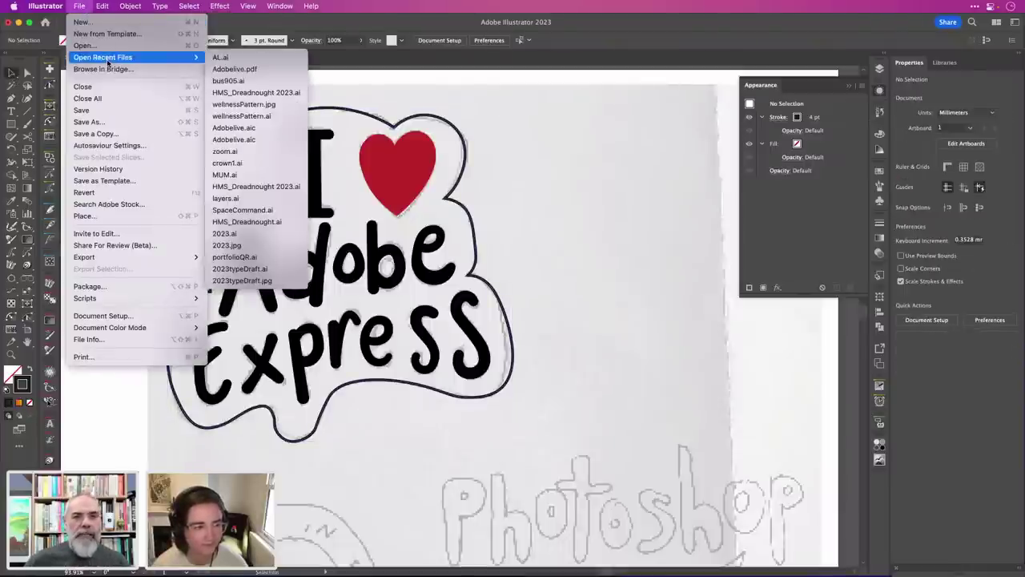
click(281, 129)
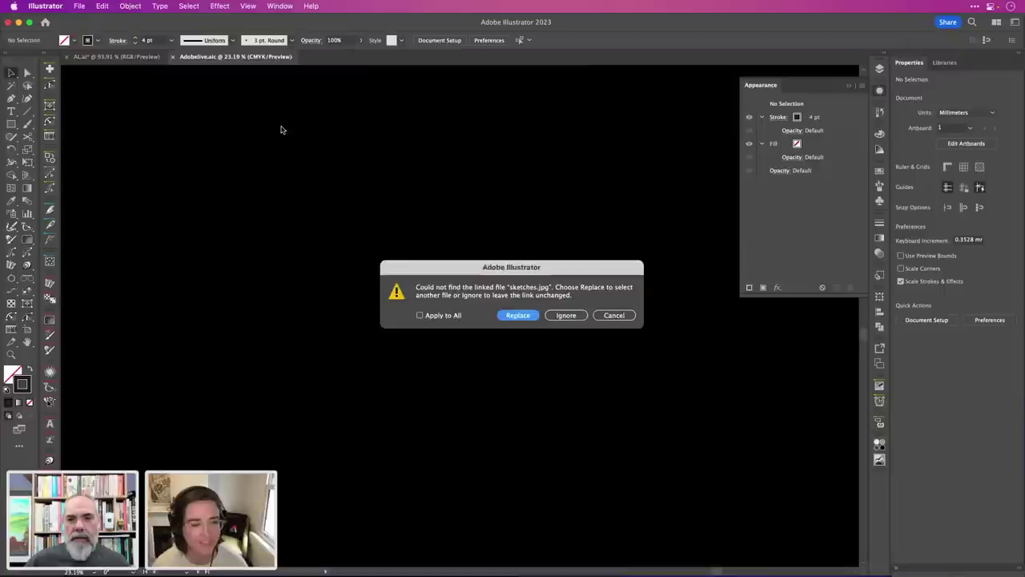
click(571, 315)
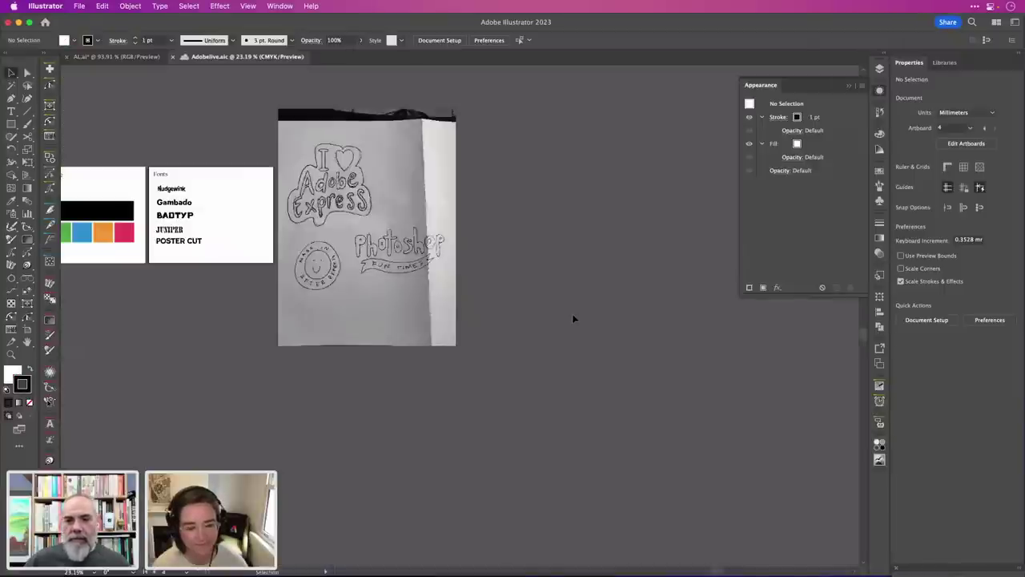
scroll(554, 307, left, 5)
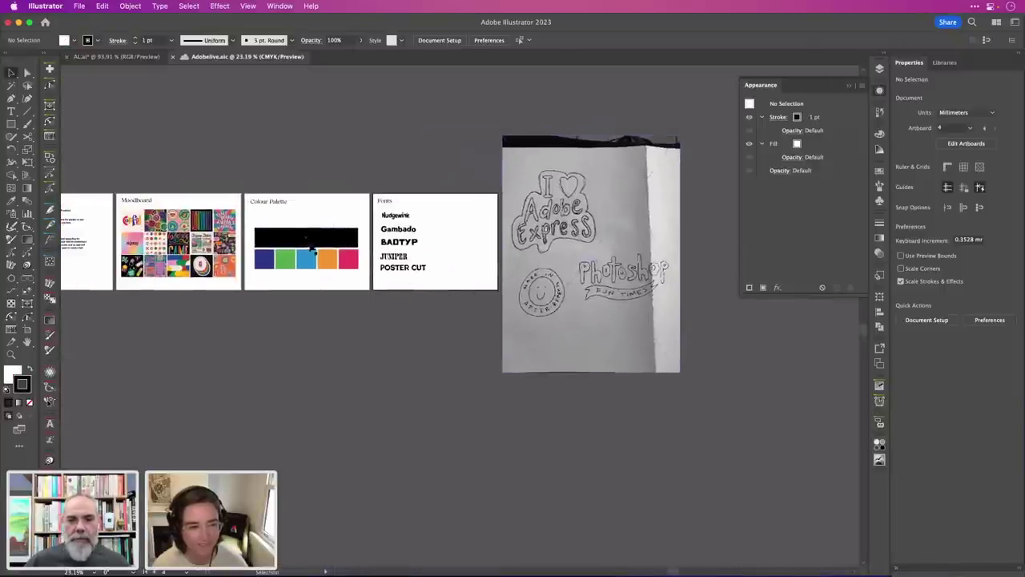
scroll(321, 234, up, 5)
scroll(316, 242, down, 5)
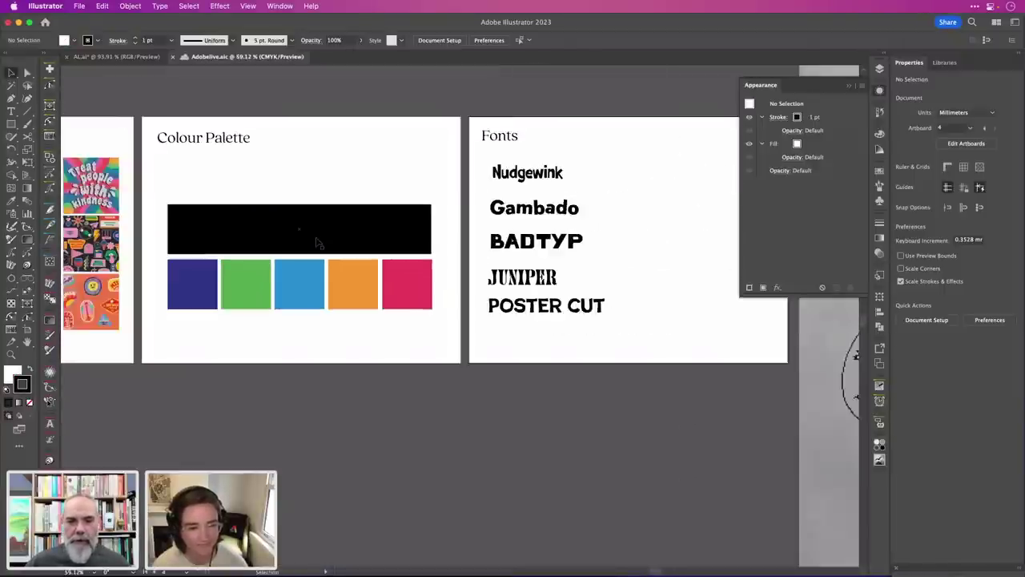
drag(426, 319, 417, 303)
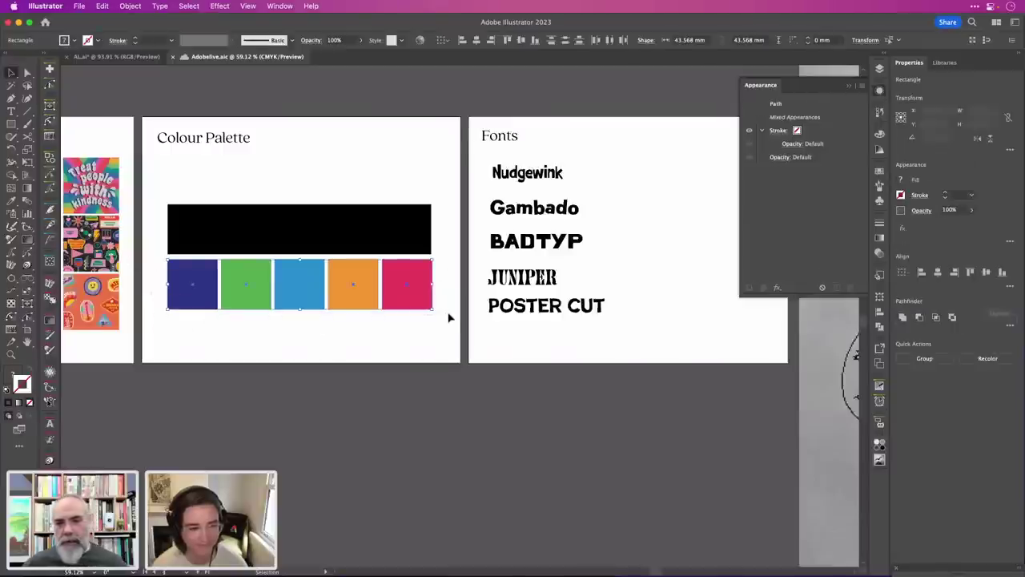
Paste the five squares, save them as a new colour group in Swatches, then delete them.
key(super+w)
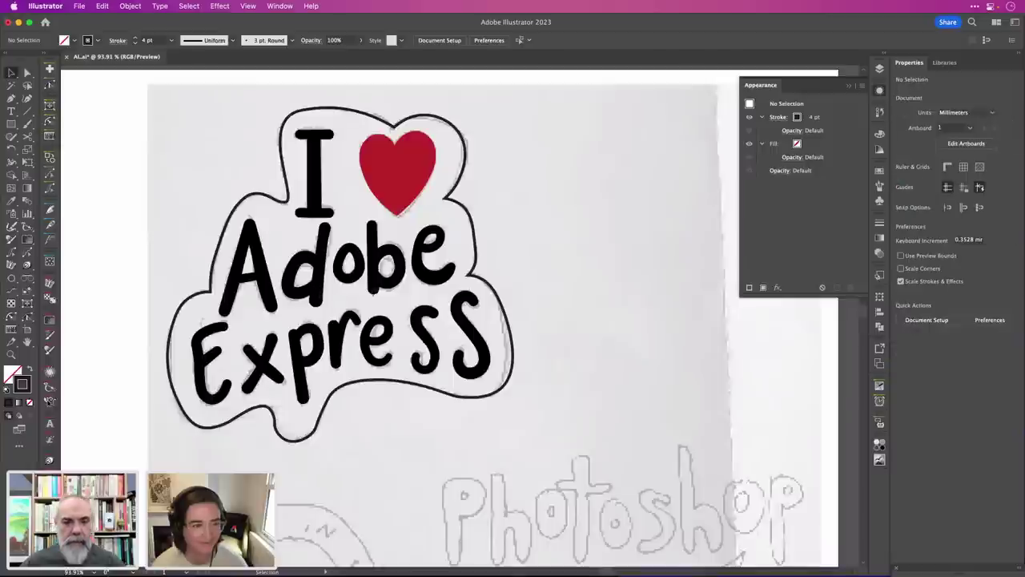
key(super+v)
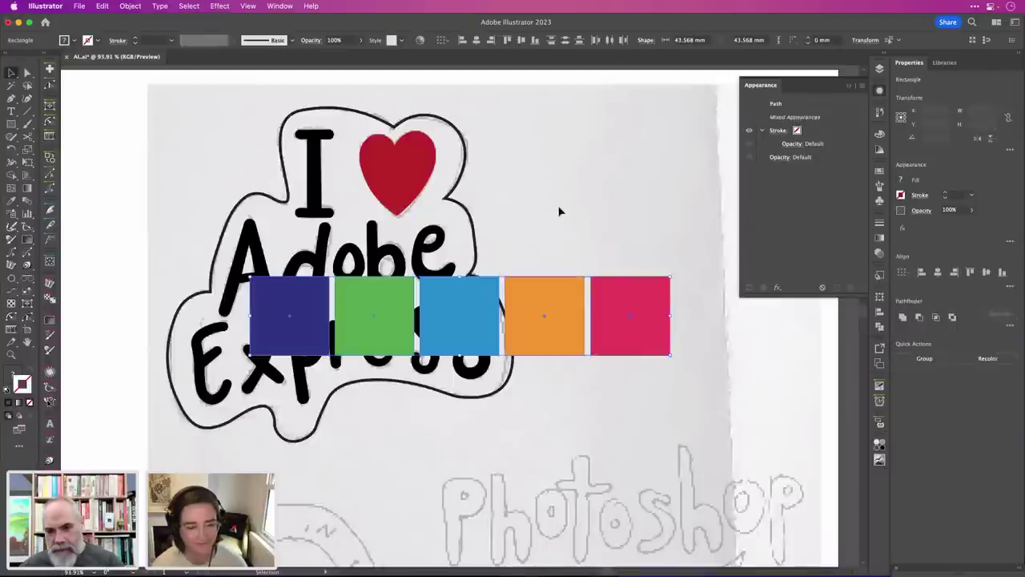
click(878, 173)
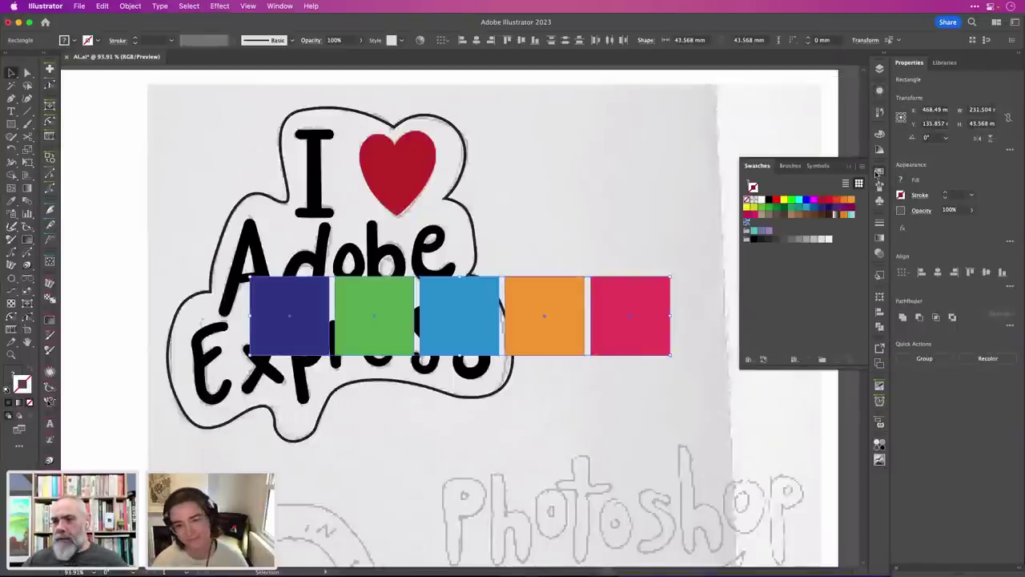
click(821, 361)
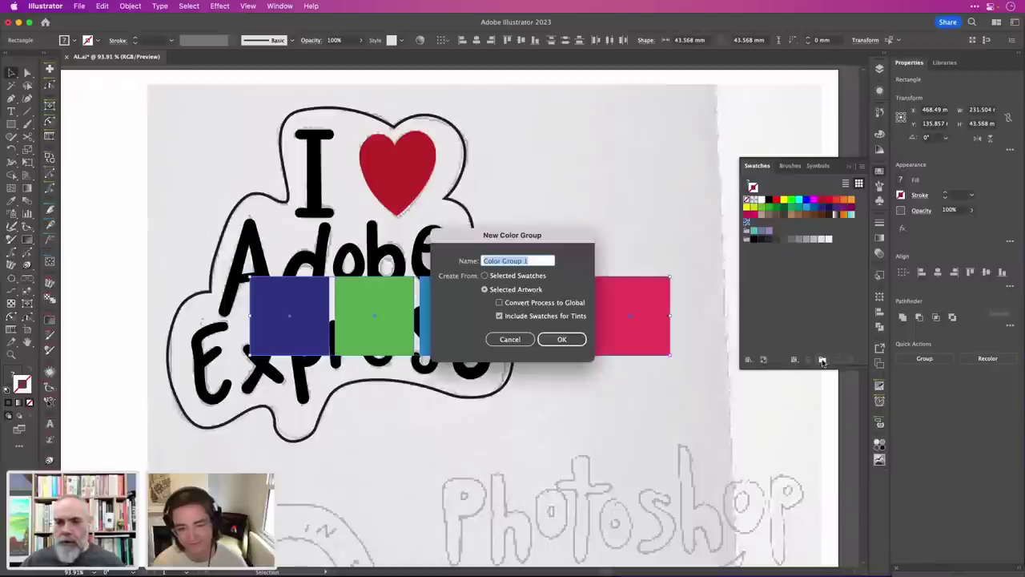
text(U)
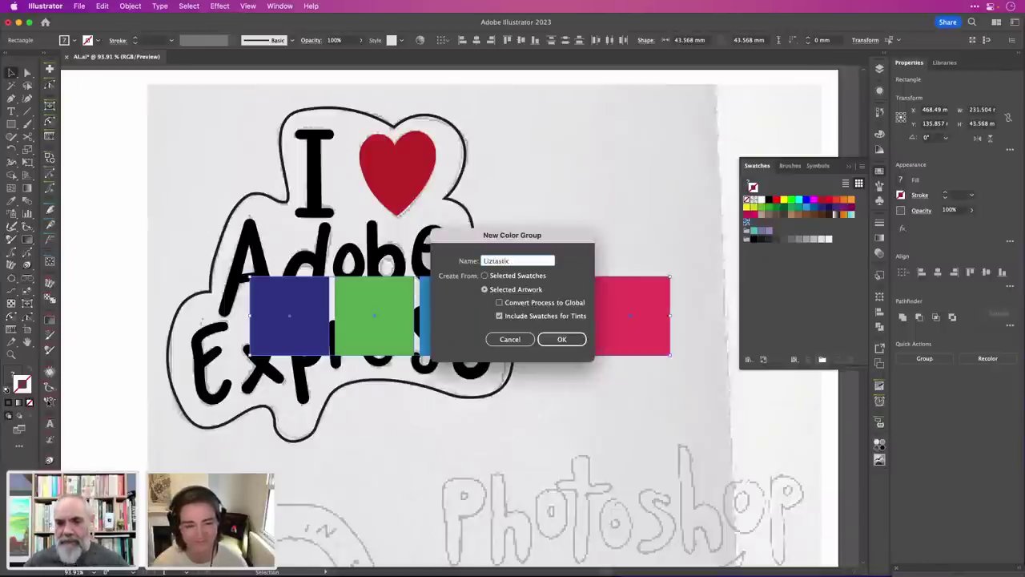
click(562, 339)
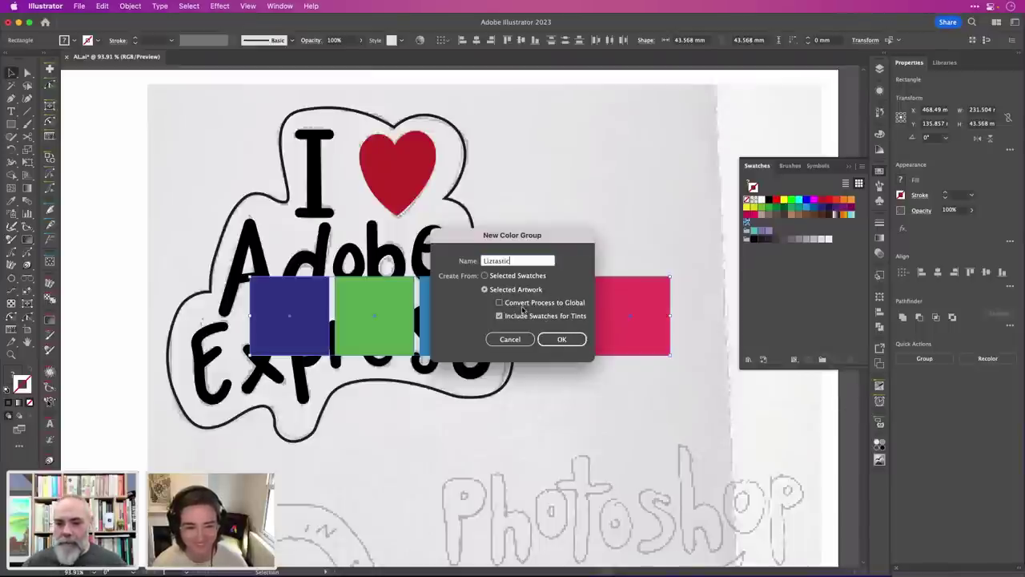
click(563, 339)
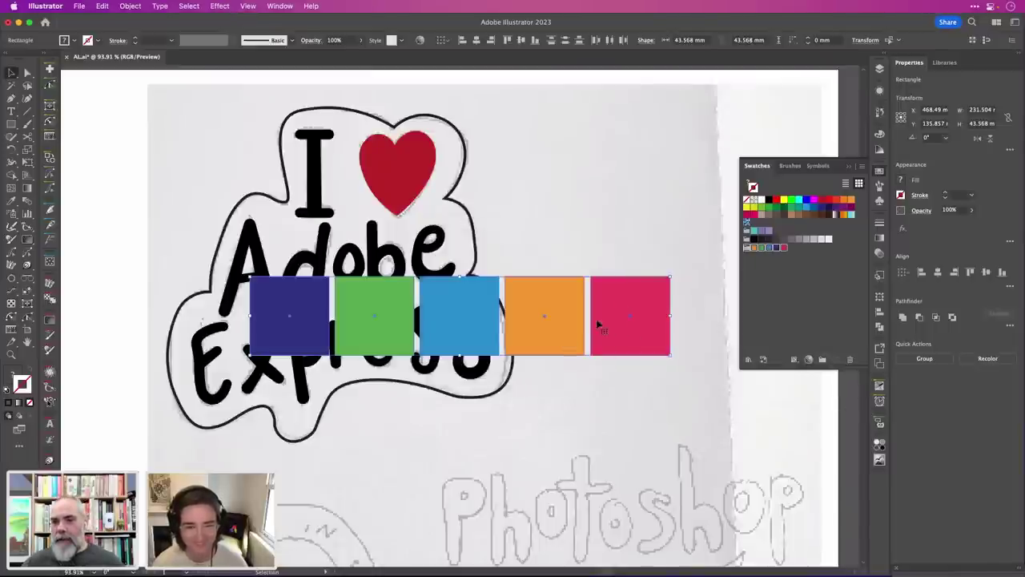
key(Delete)
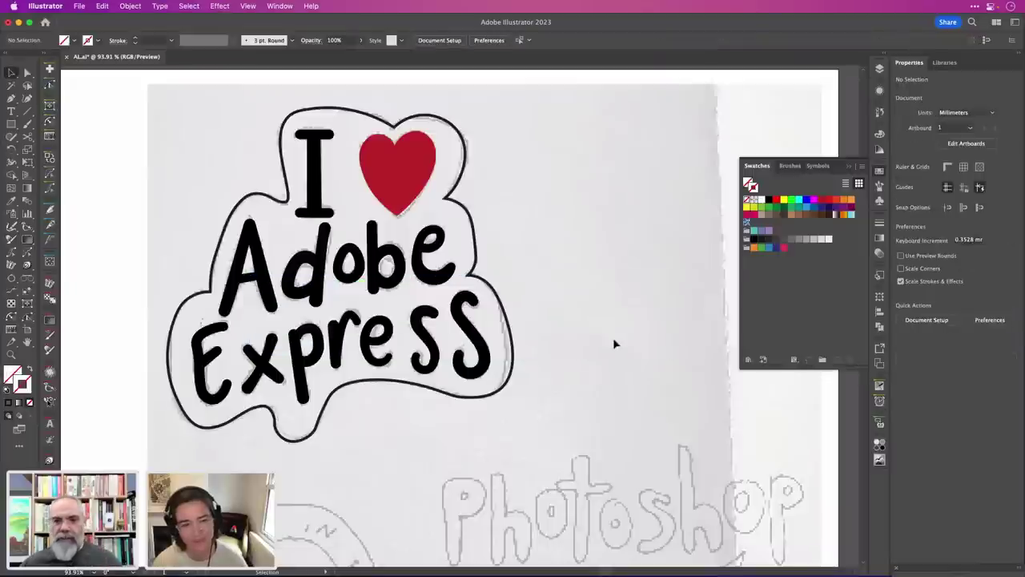
Fill the letter I with dark blue and the heart with pink from the new colour group.
click(465, 208)
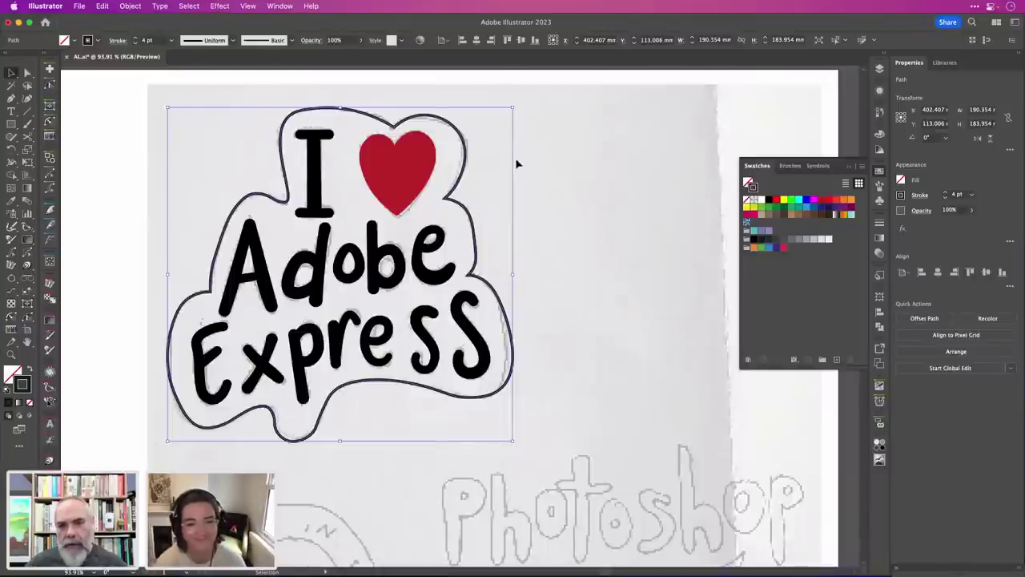
click(325, 160)
click(311, 166)
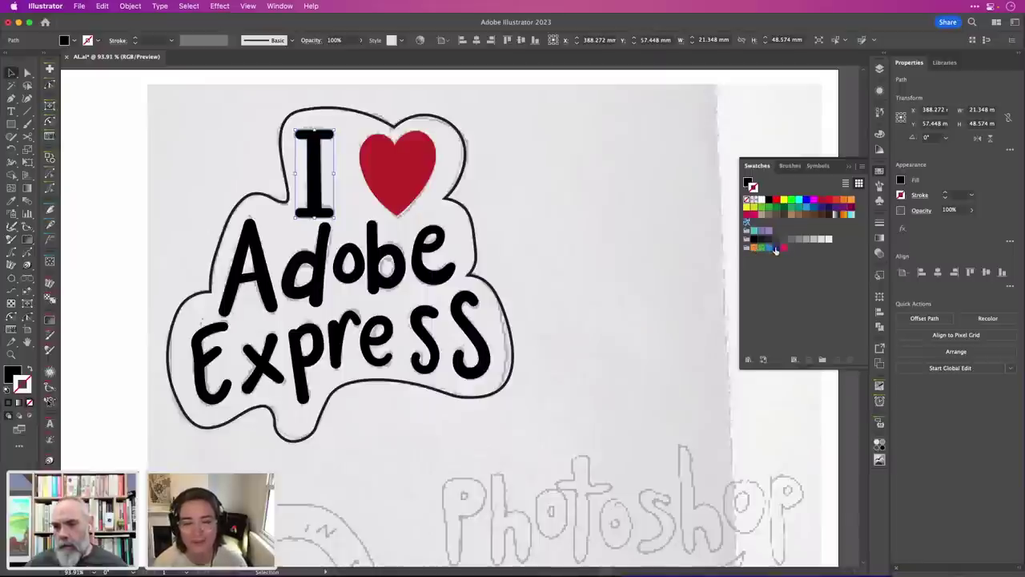
click(775, 248)
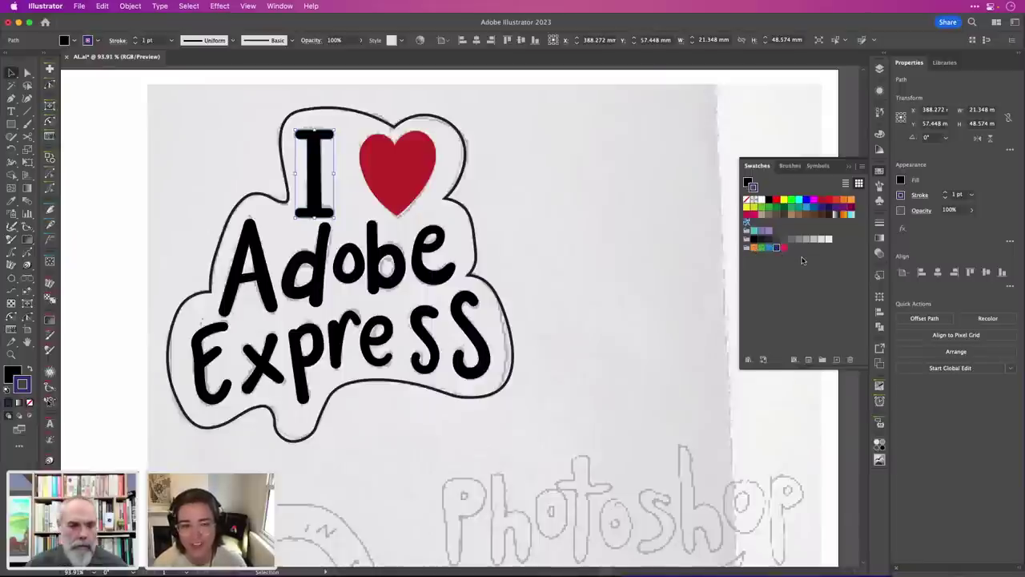
key(super+z)
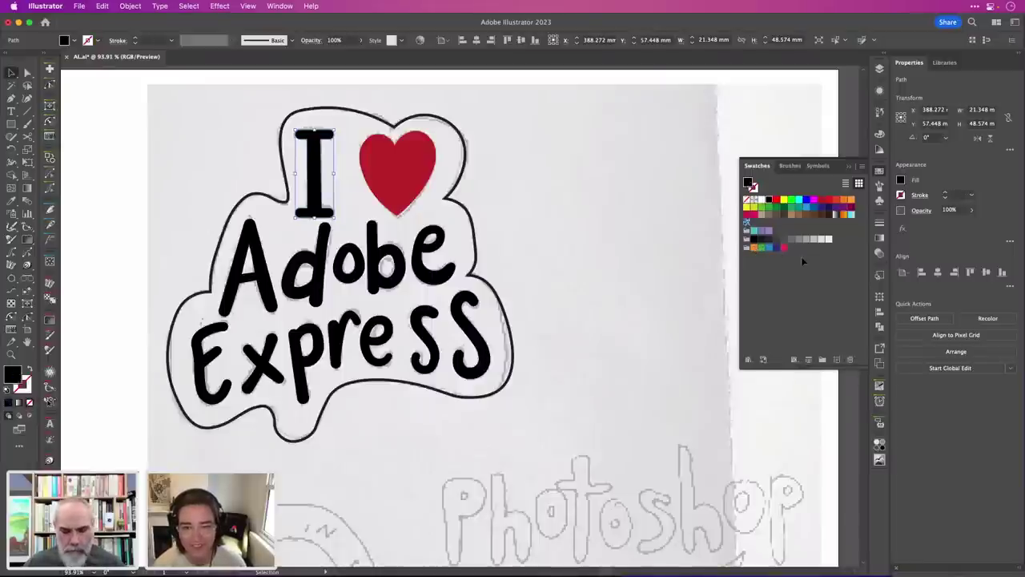
click(777, 248)
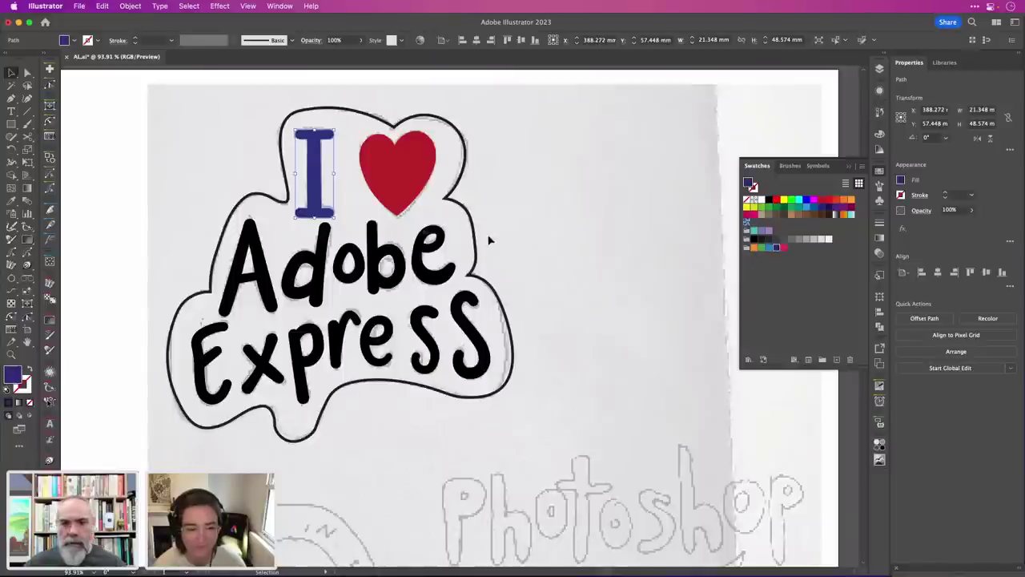
click(265, 268)
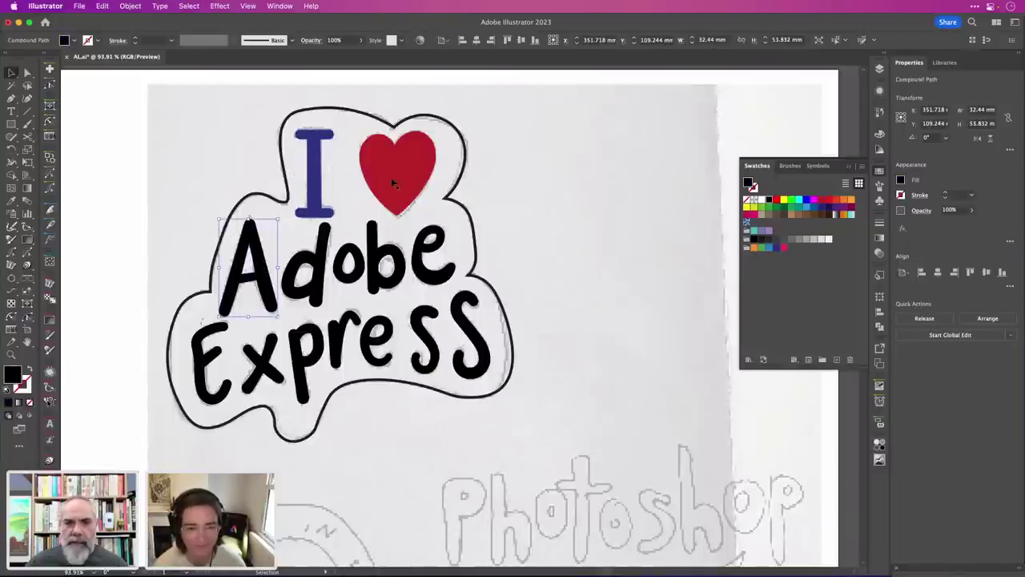
click(423, 172)
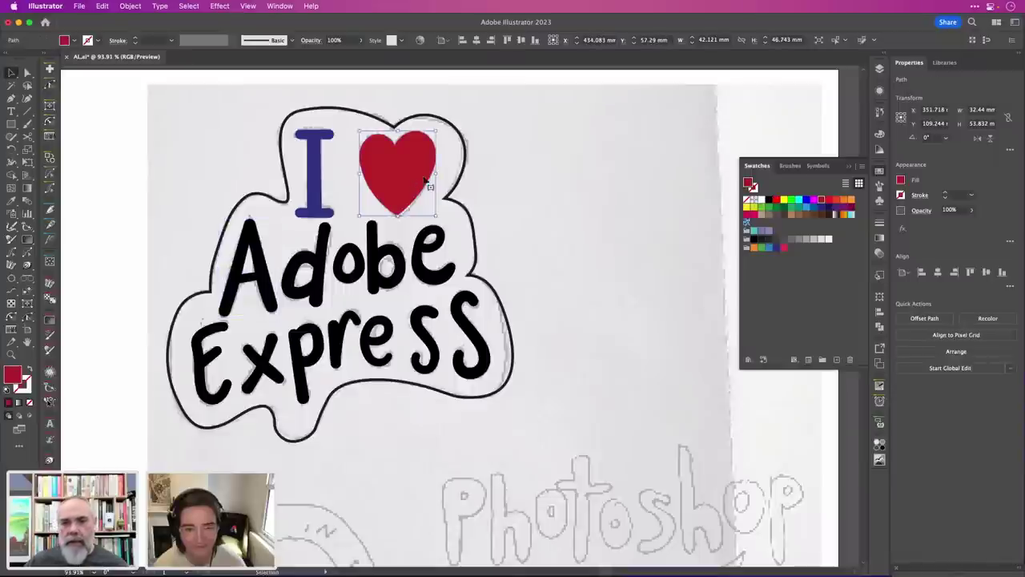
click(784, 247)
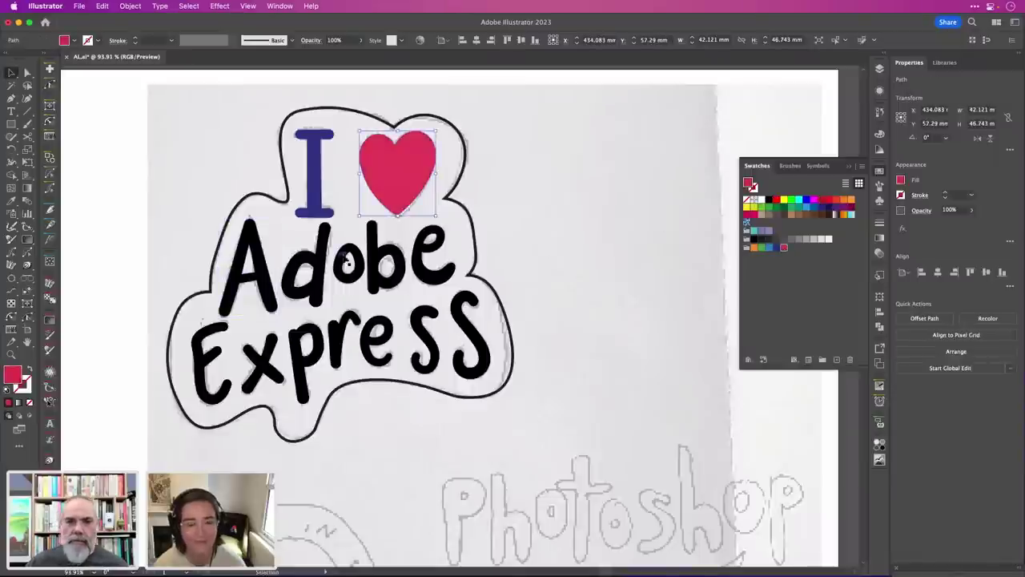
Paint the A and r orange, the d and e blue, and the p green.
click(264, 277)
click(643, 248)
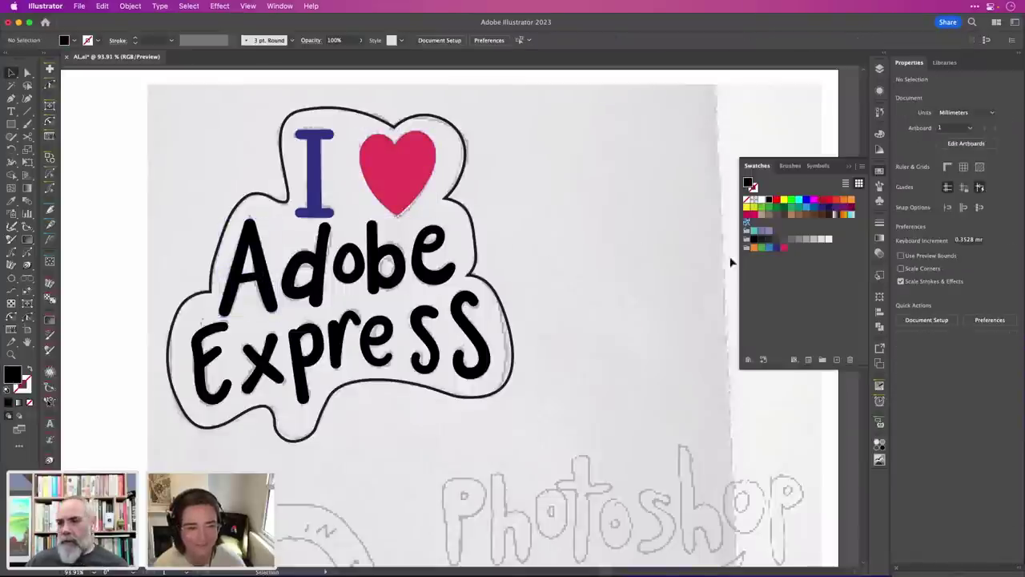
click(269, 288)
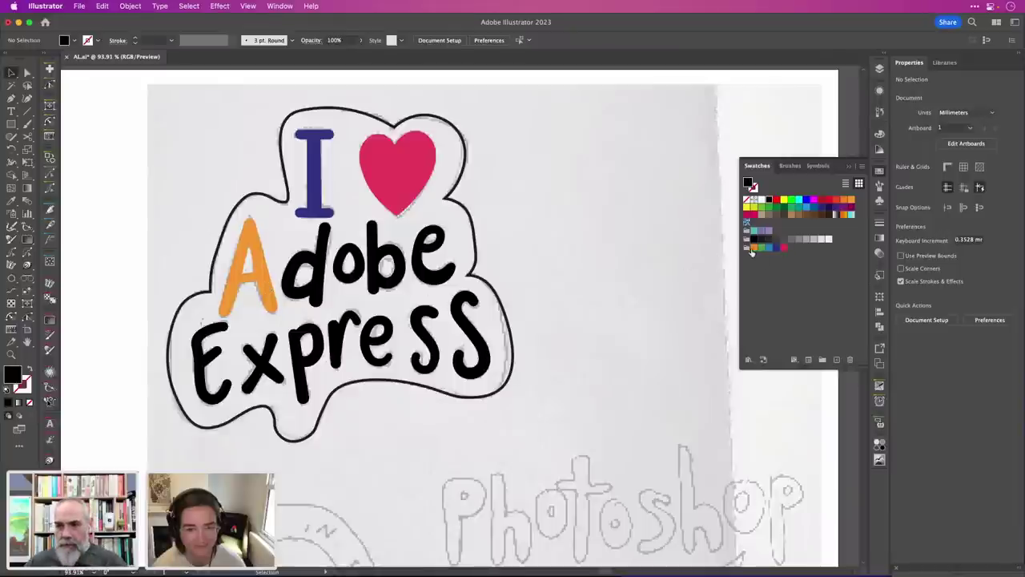
click(336, 338)
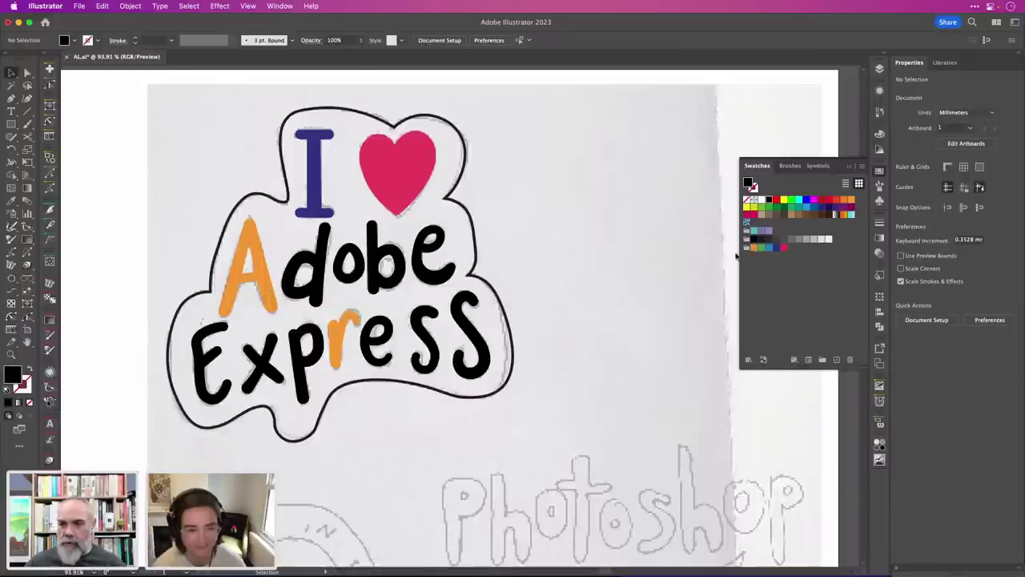
click(768, 249)
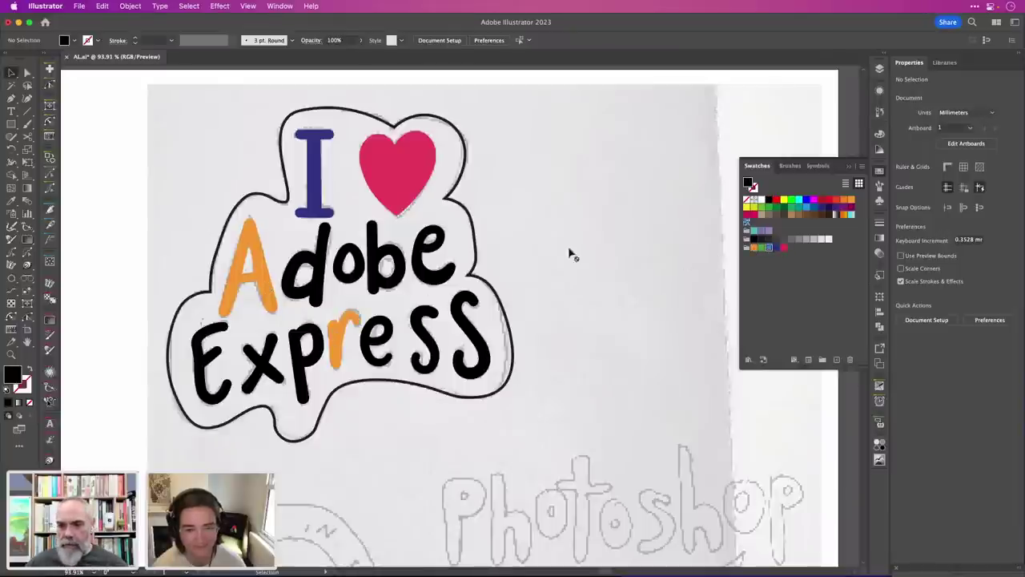
click(296, 272)
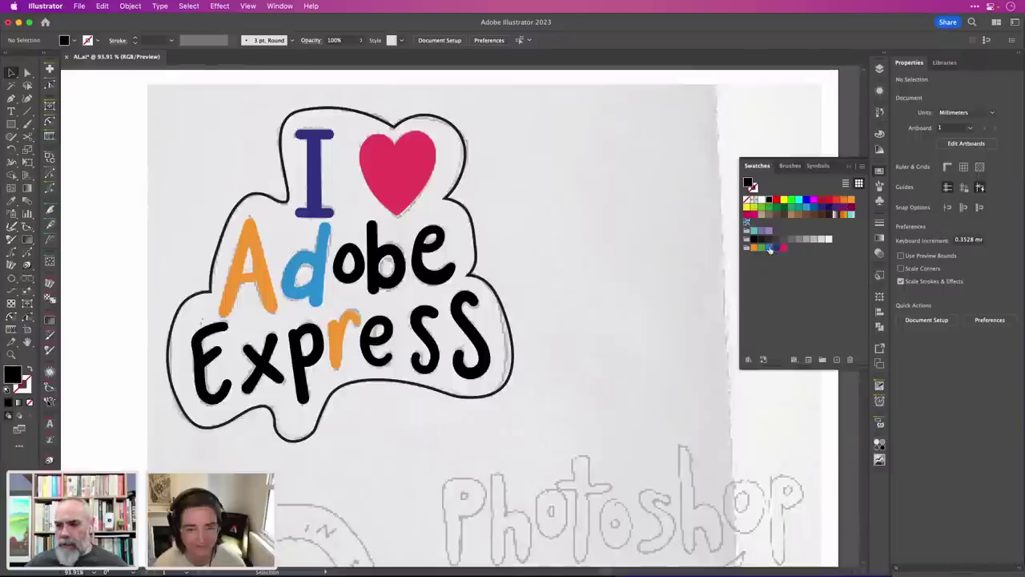
click(370, 346)
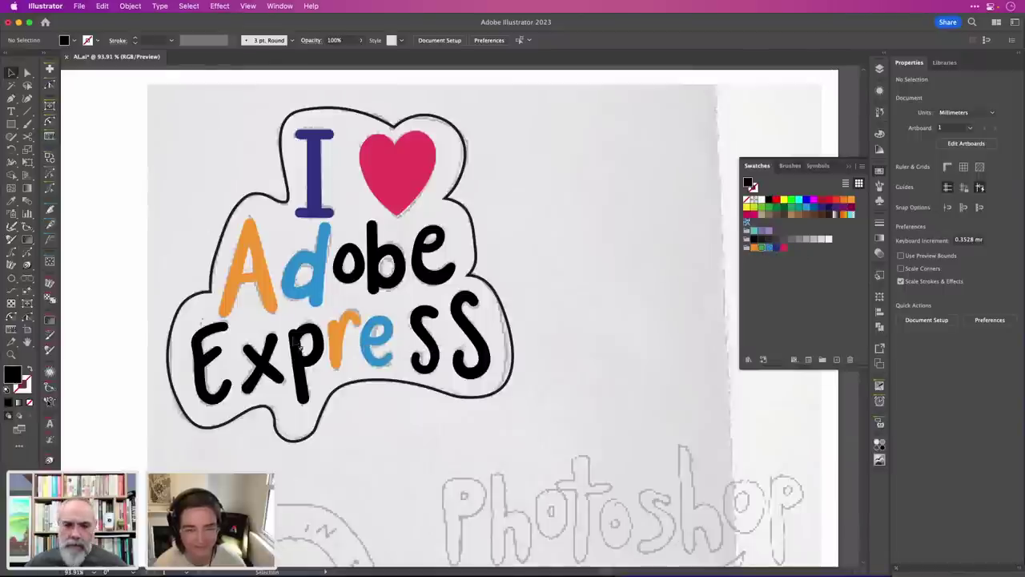
click(300, 365)
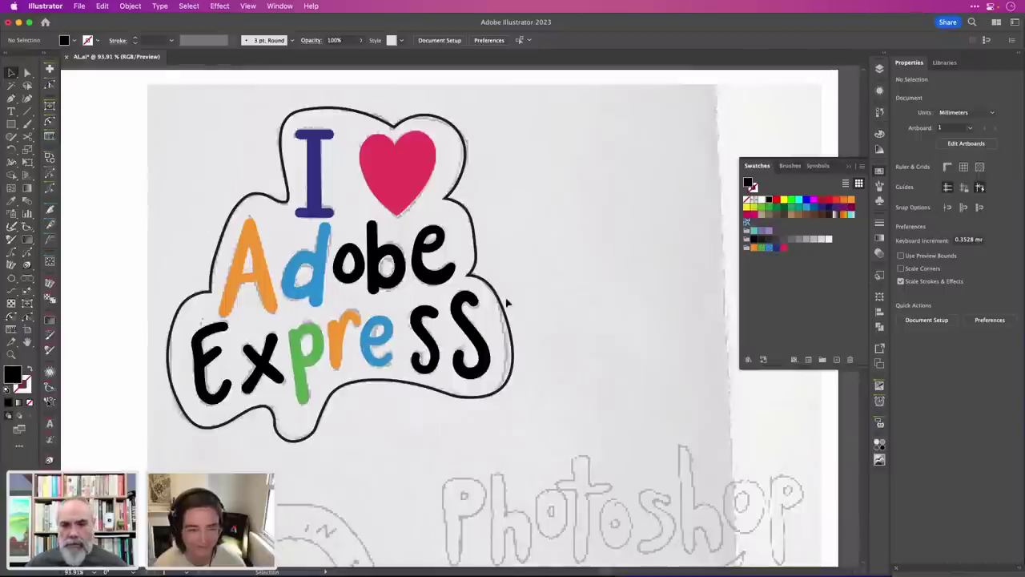
click(784, 246)
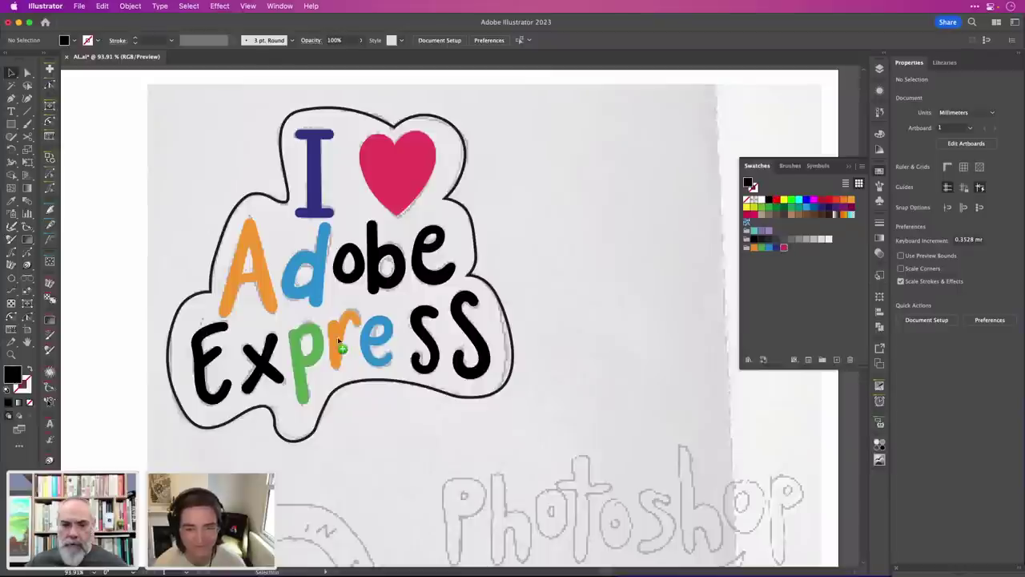
Fill the x pink, b light blue, last e green, first s orange, and o and E dark blue.
click(267, 368)
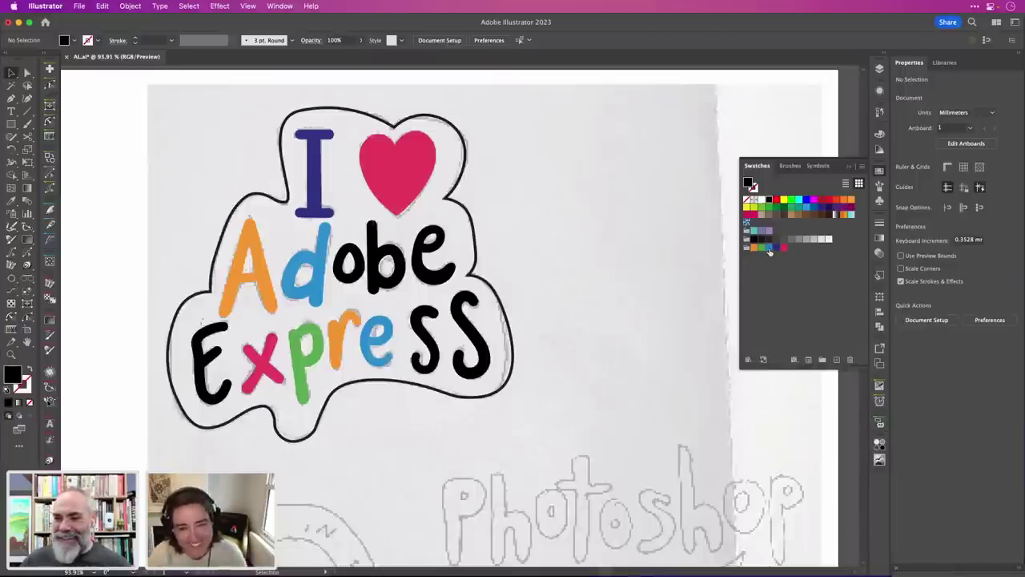
click(392, 289)
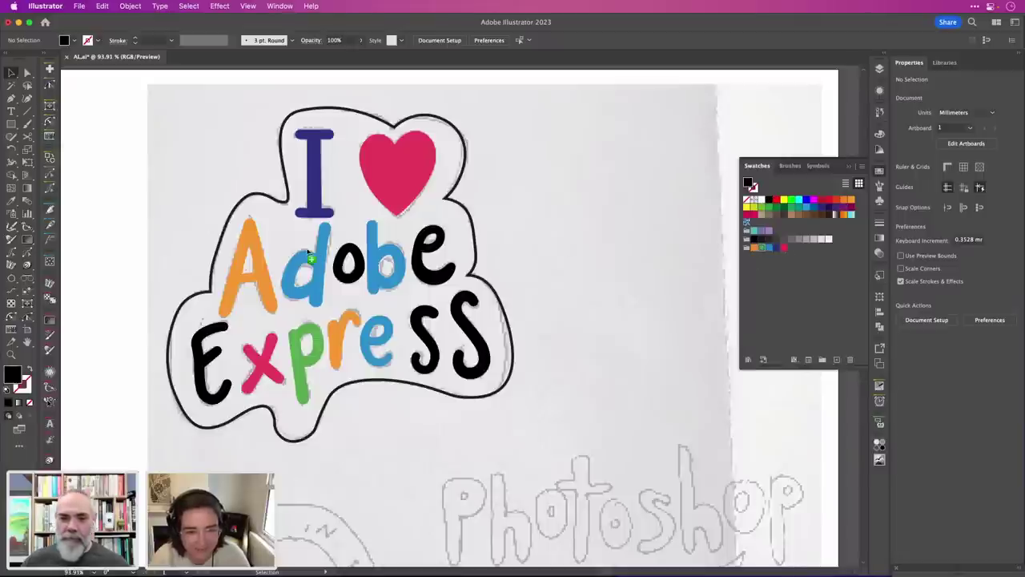
click(440, 277)
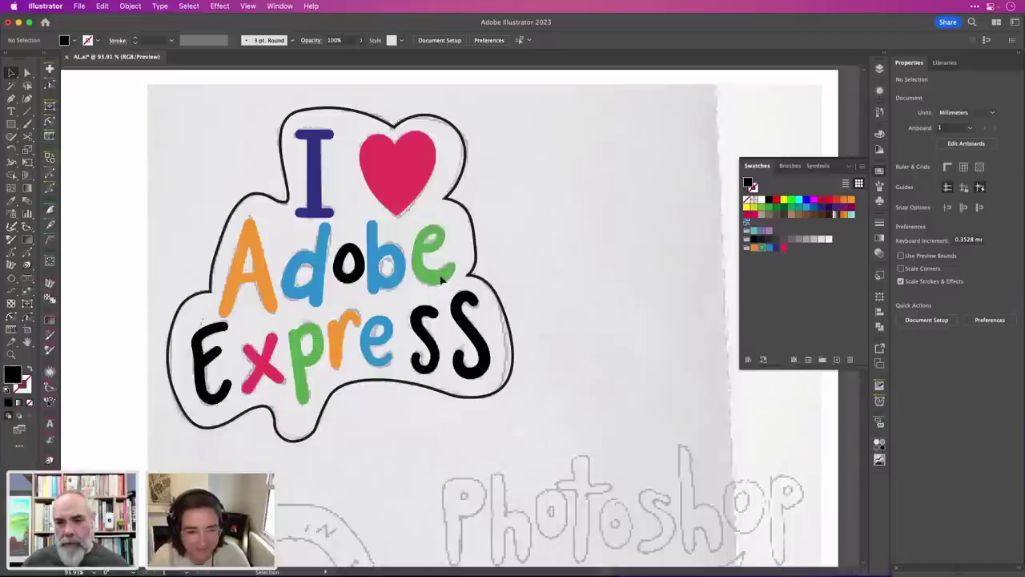
click(753, 247)
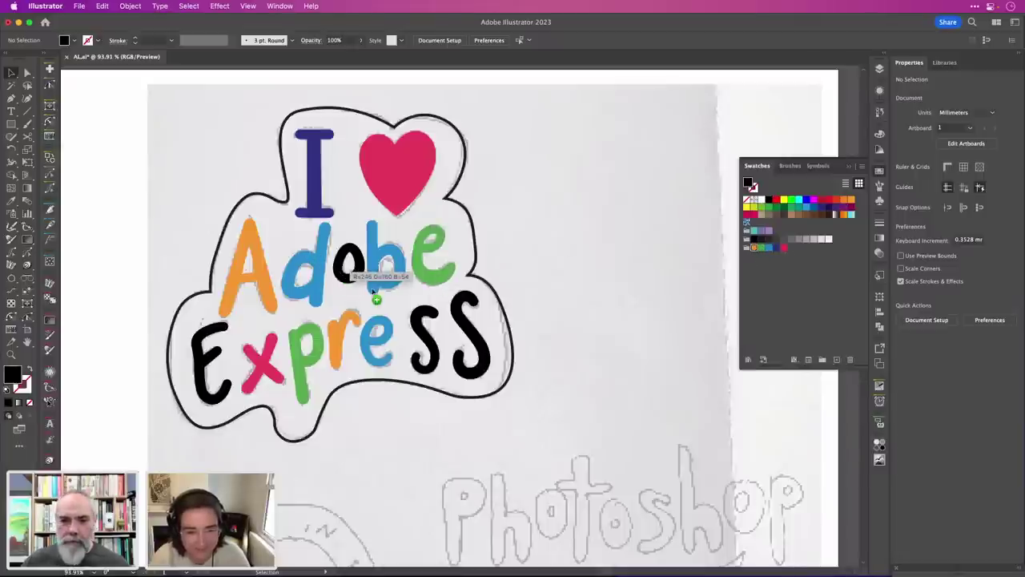
click(417, 339)
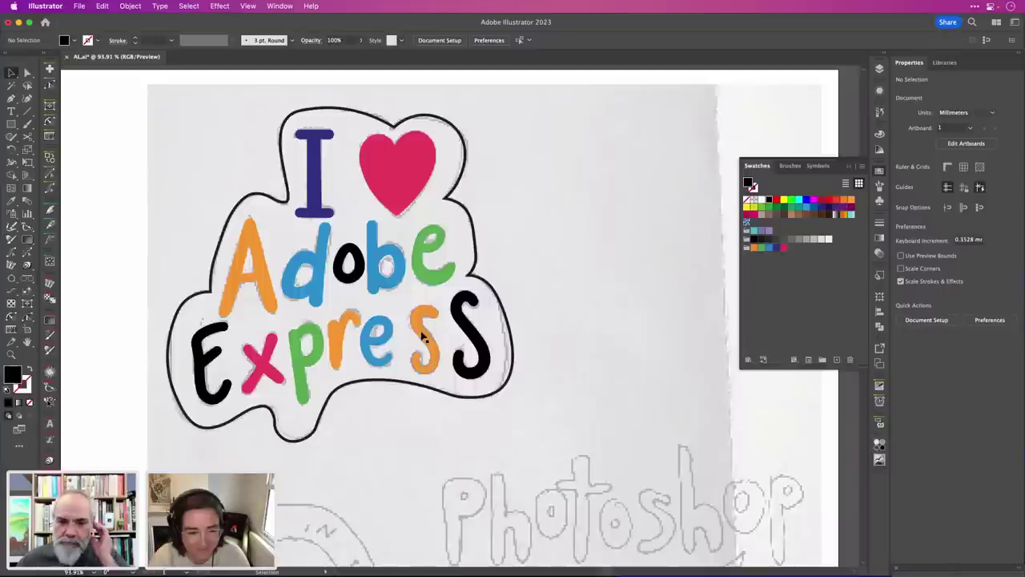
click(776, 248)
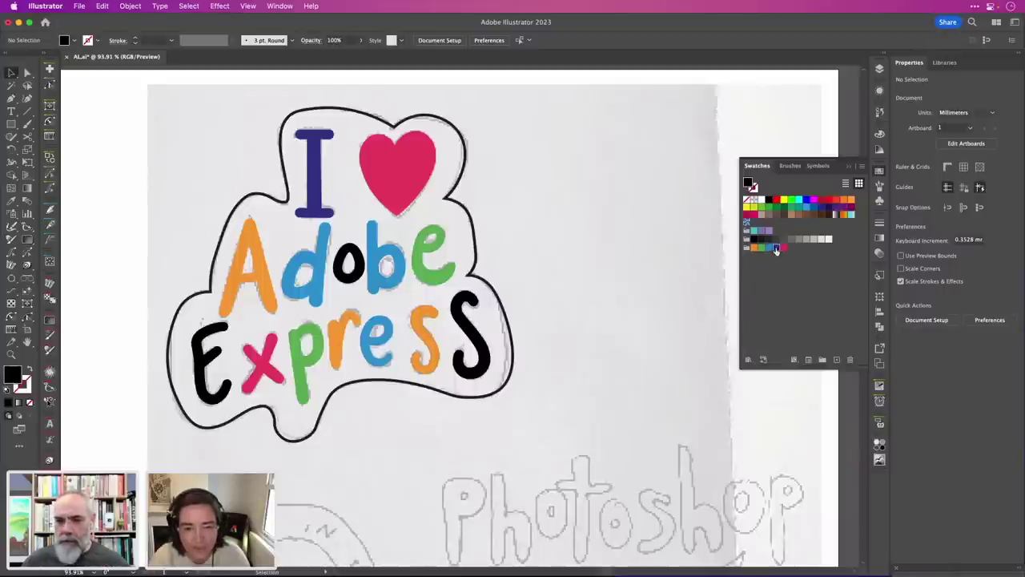
click(349, 279)
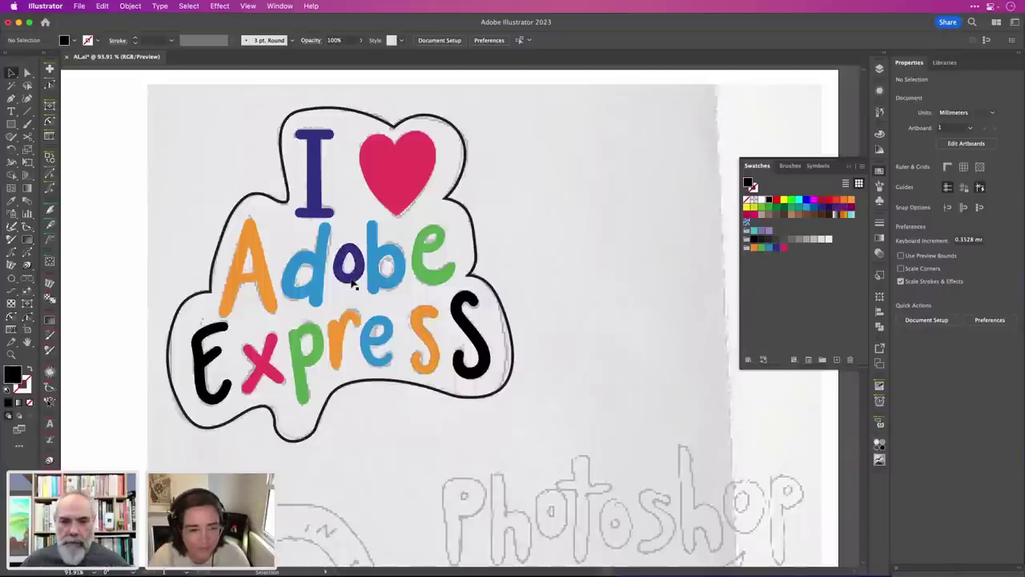
click(776, 249)
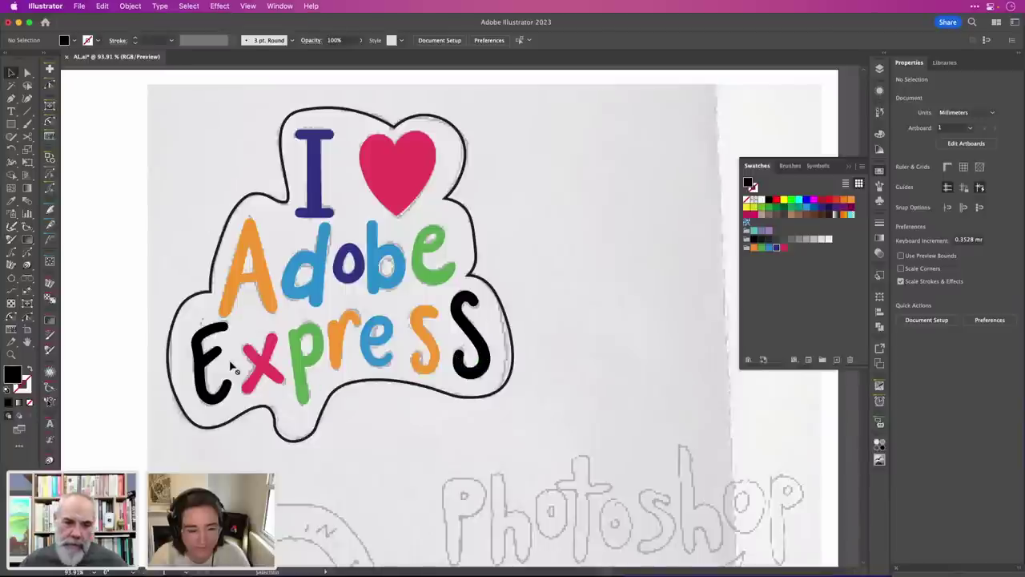
click(205, 365)
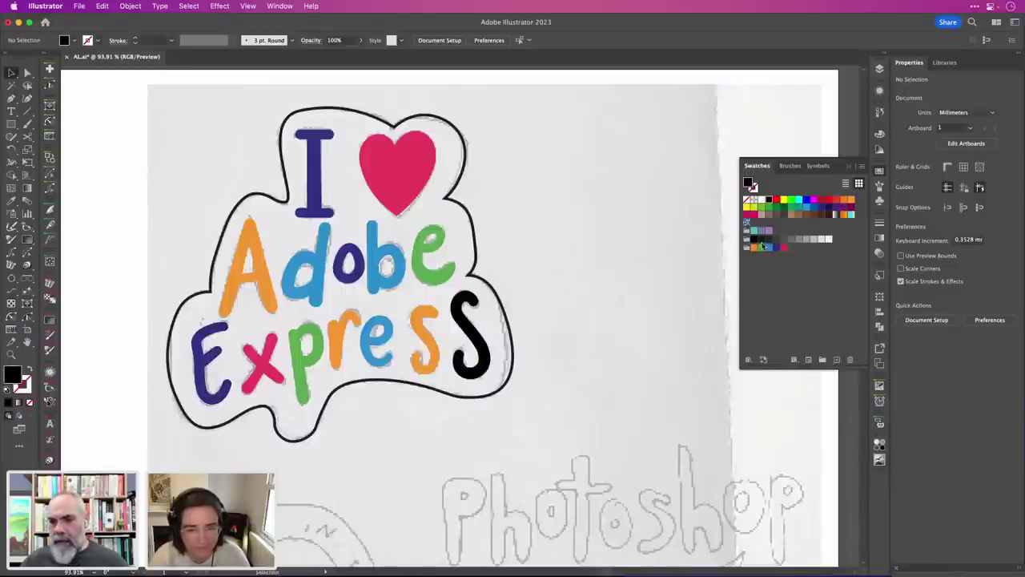
Drag green onto the final S and pink onto the o, then select the black outline.
drag(762, 249, 486, 370)
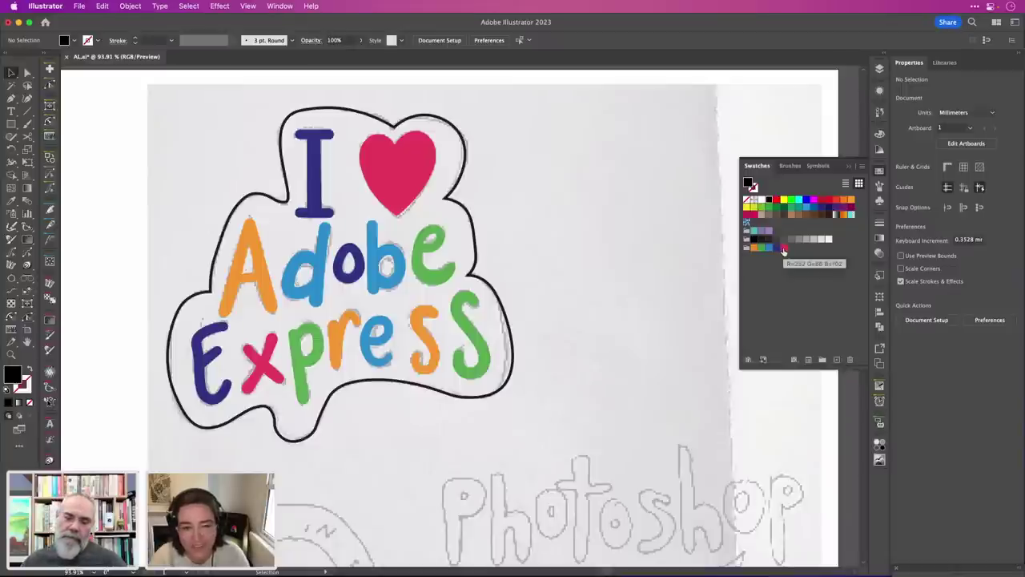
drag(784, 248, 342, 283)
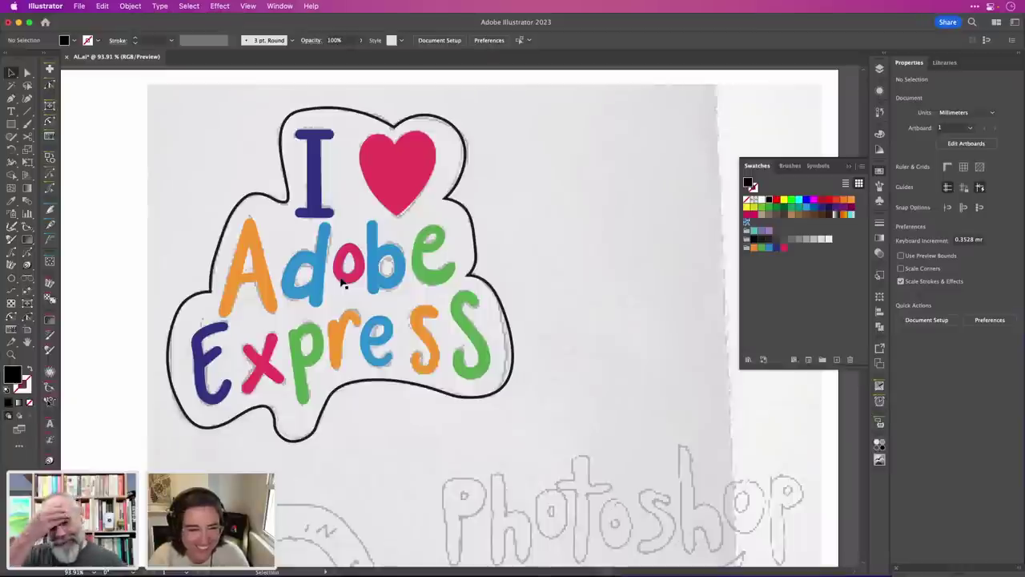
click(464, 208)
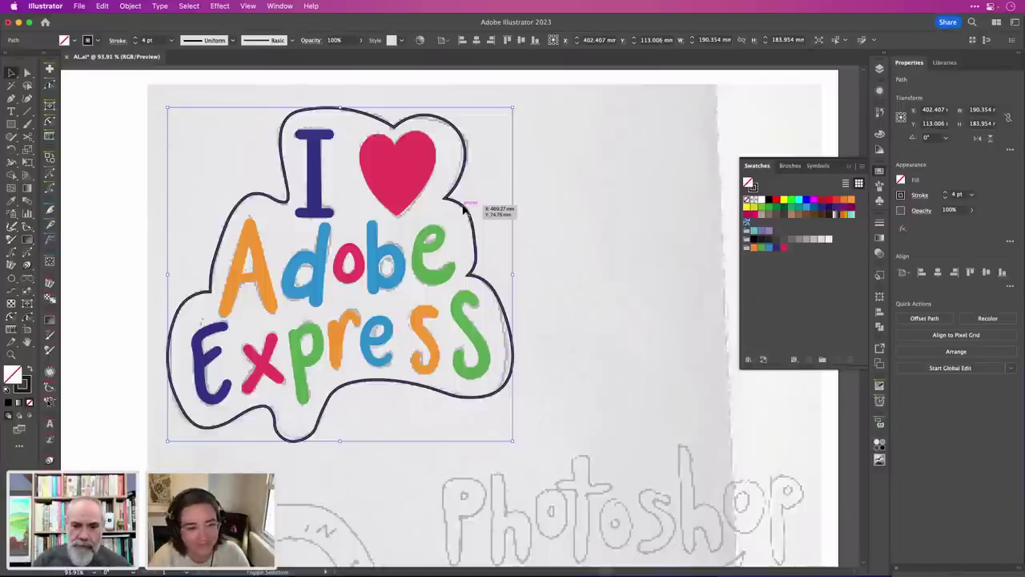
Swap the outline to a solid black fill, send it behind the lettering, and save the file.
key(shift+x)
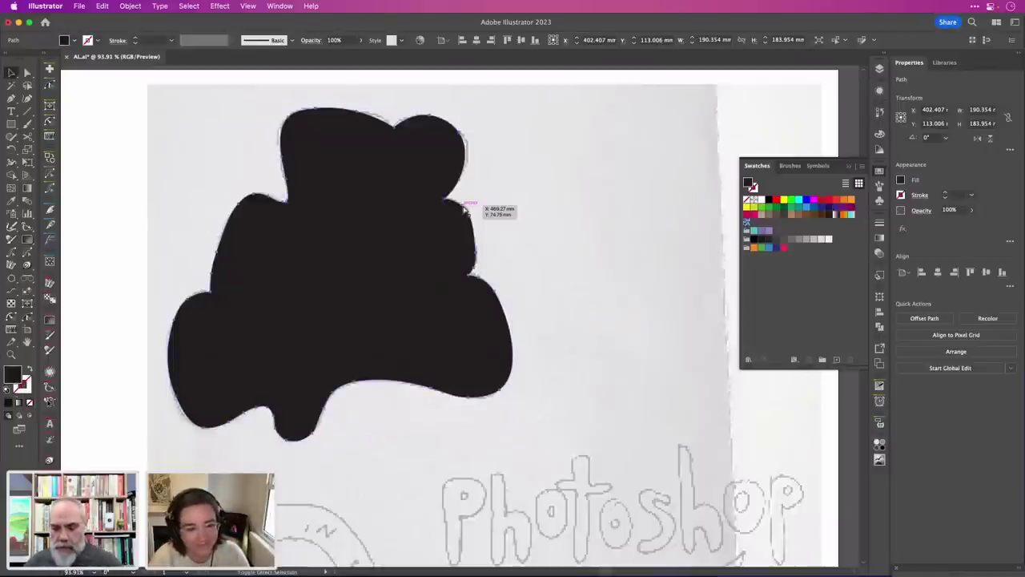
key(super+shift+bracketleft)
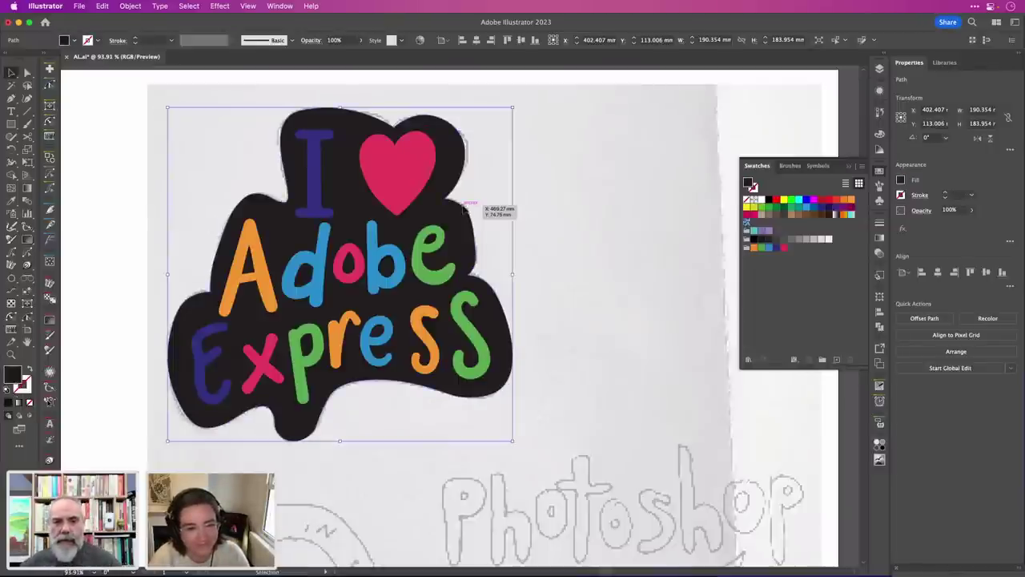
click(584, 200)
scroll(585, 200, down, 3)
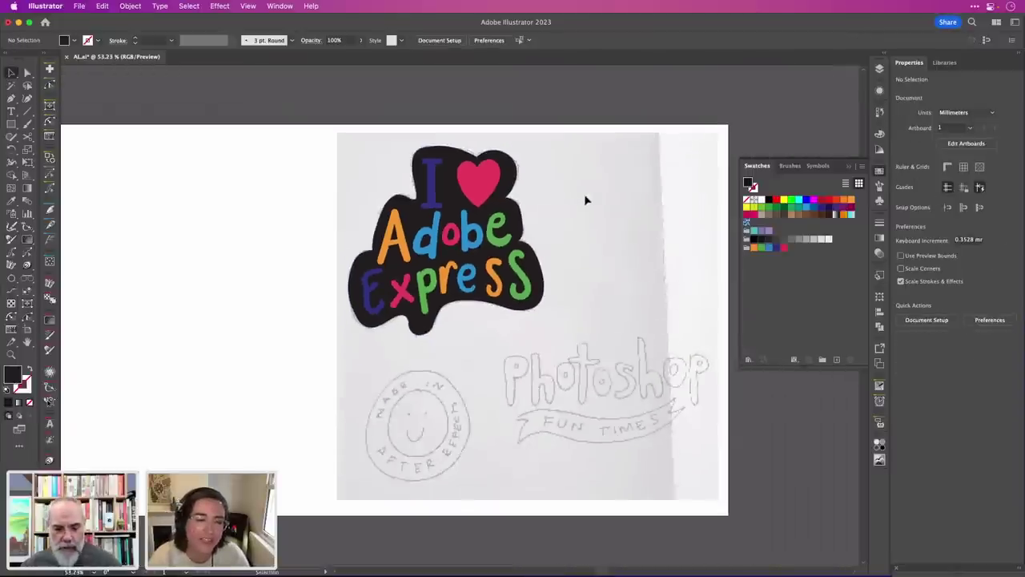
key(super+s)
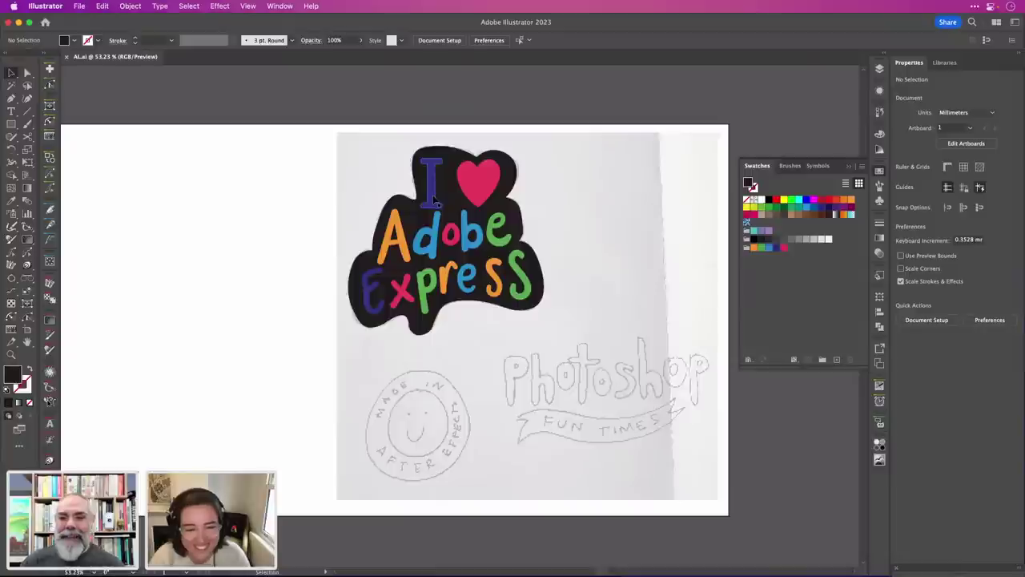
Make the purple swatch global and drag it onto the letter I and the E of Express.
double_click(777, 249)
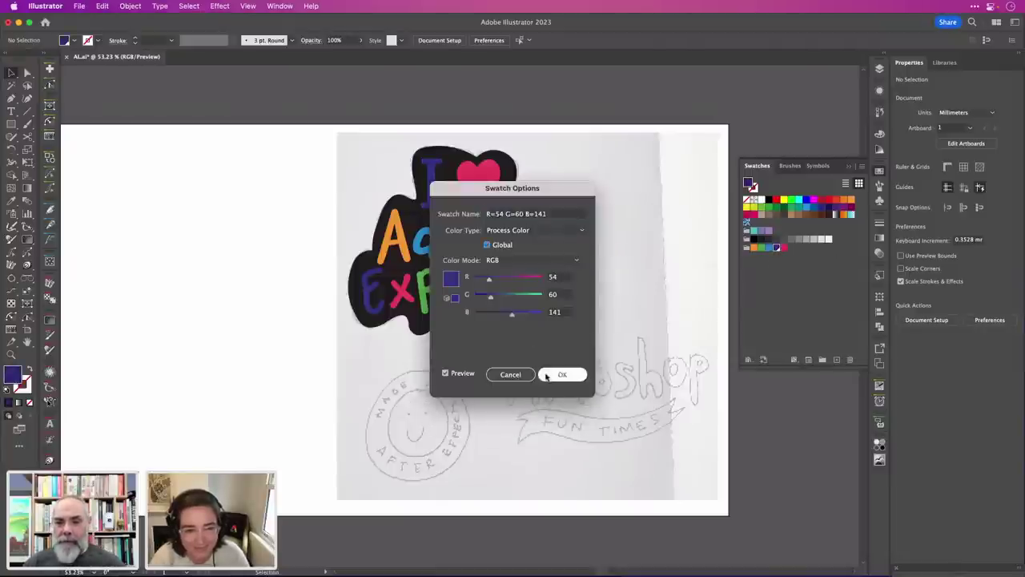
click(566, 379)
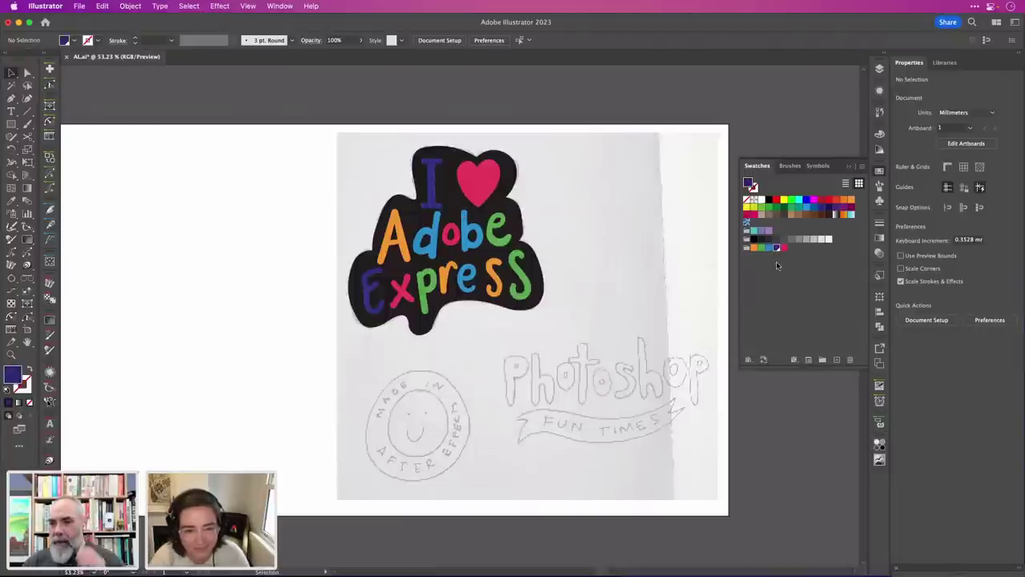
drag(778, 253, 430, 189)
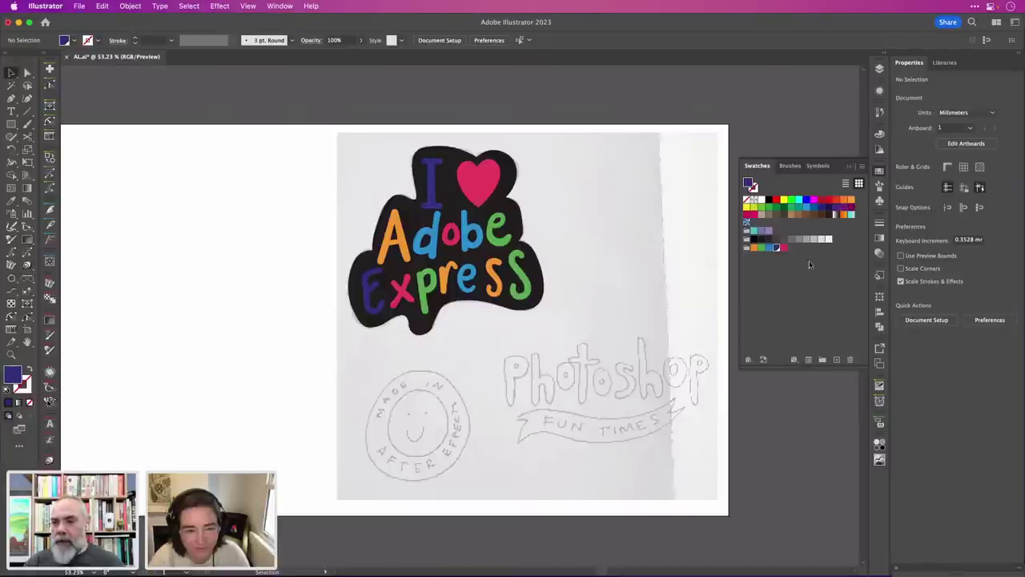
drag(776, 249, 369, 296)
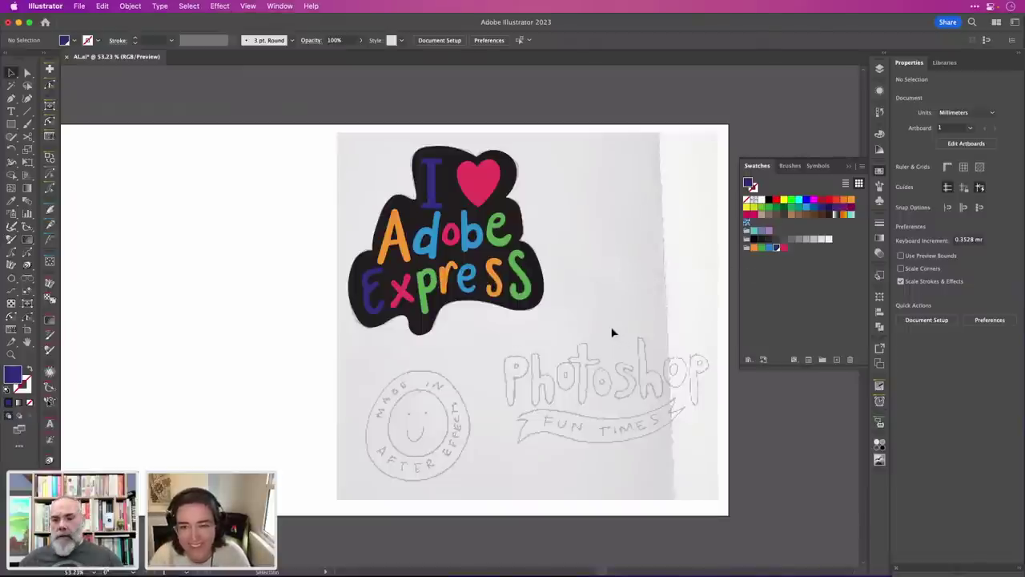
scroll(482, 423, up, 5)
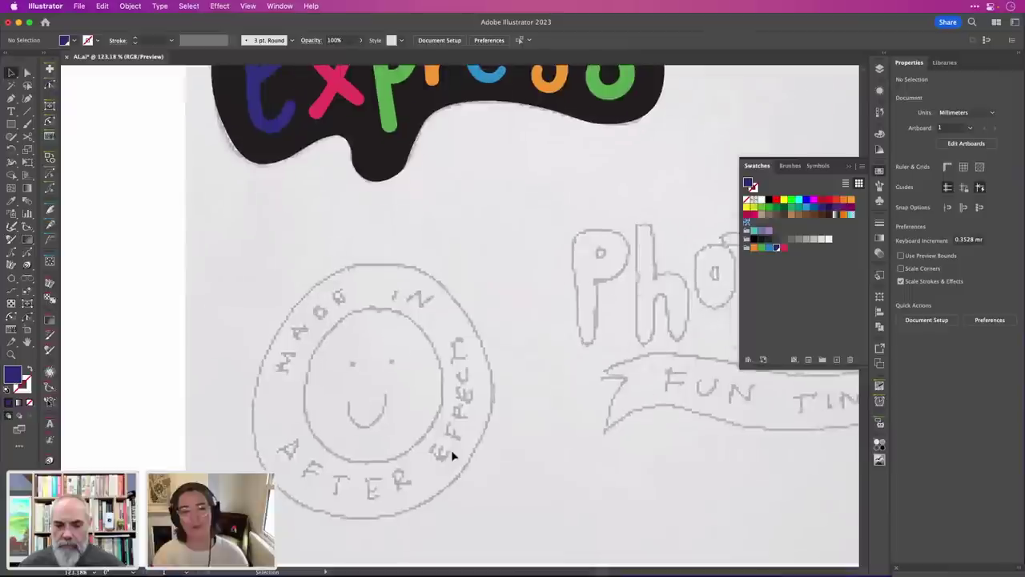
scroll(481, 417, up, 5)
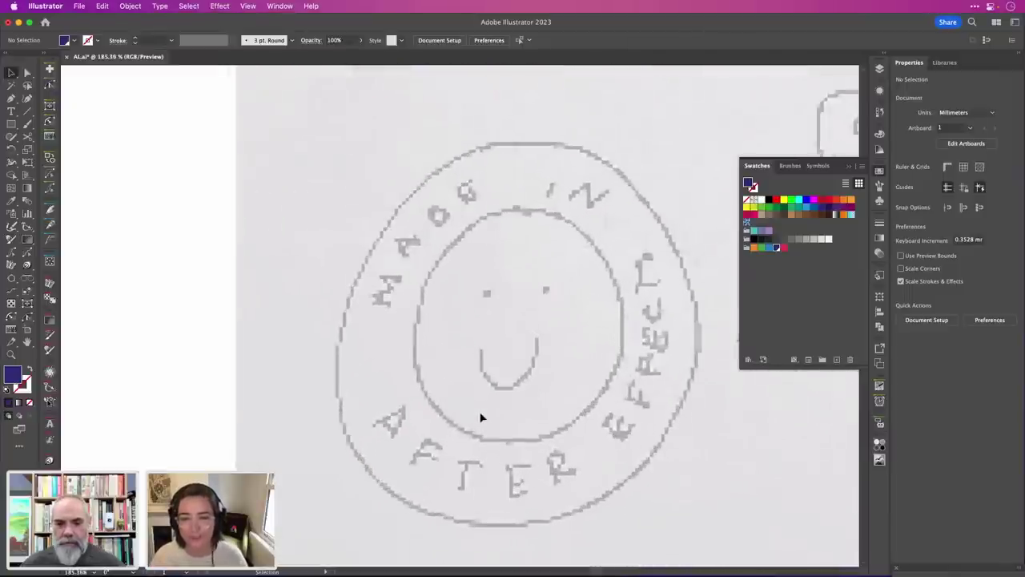
Scroll down to the badge sketch and switch to the Ellipse tool with L.
scroll(482, 417, down, 5)
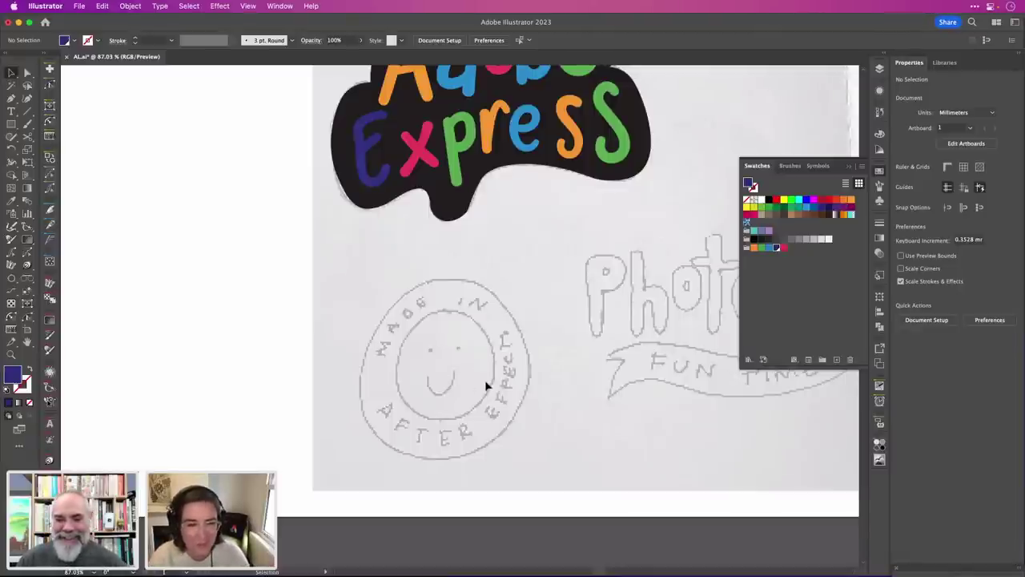
key(l)
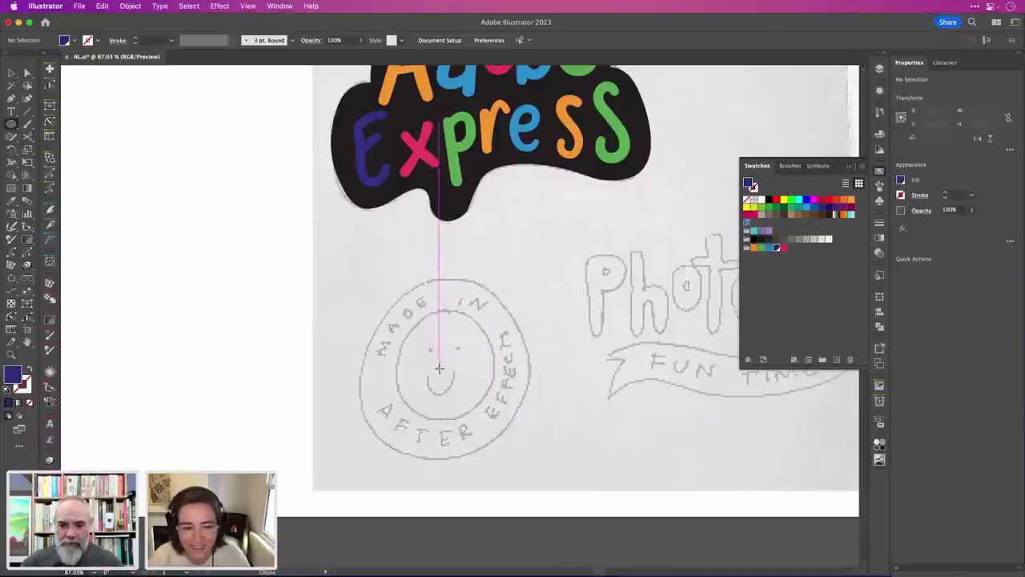
Draw a stroke-only circle at the badge's outer edge and a smaller concentric one inside the lettering.
drag(442, 367, 538, 459)
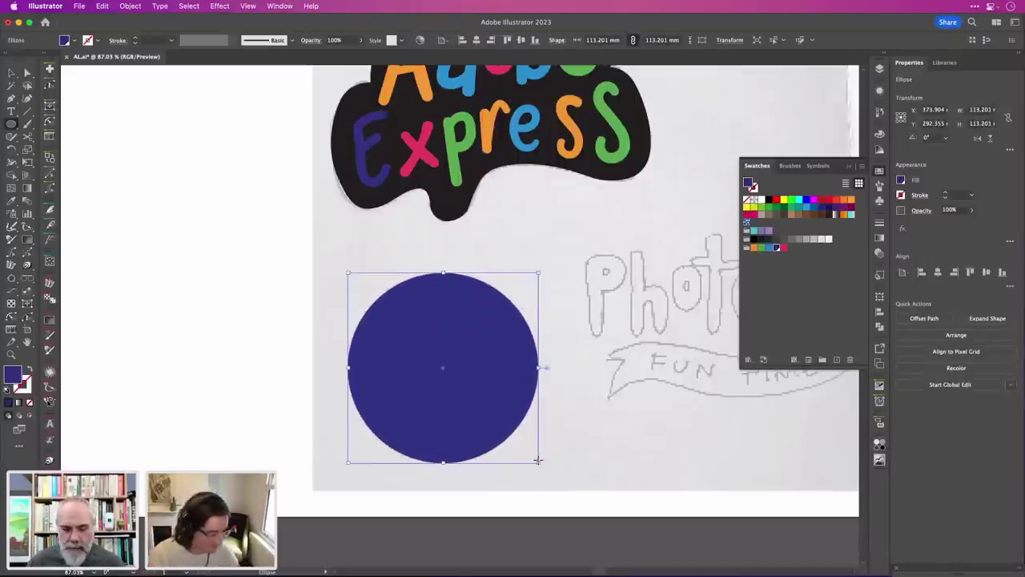
key(shift+x)
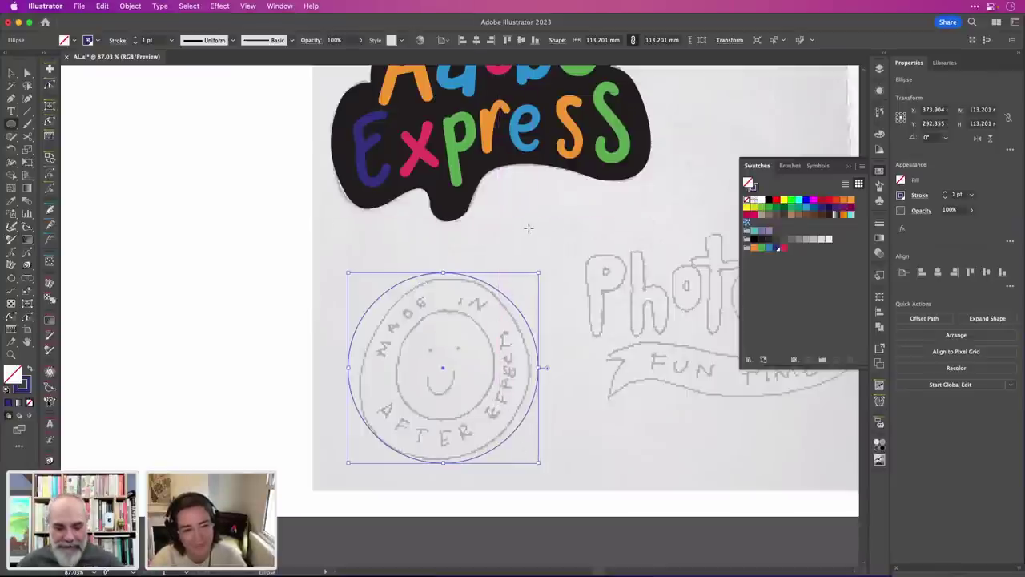
key(super+shift+a)
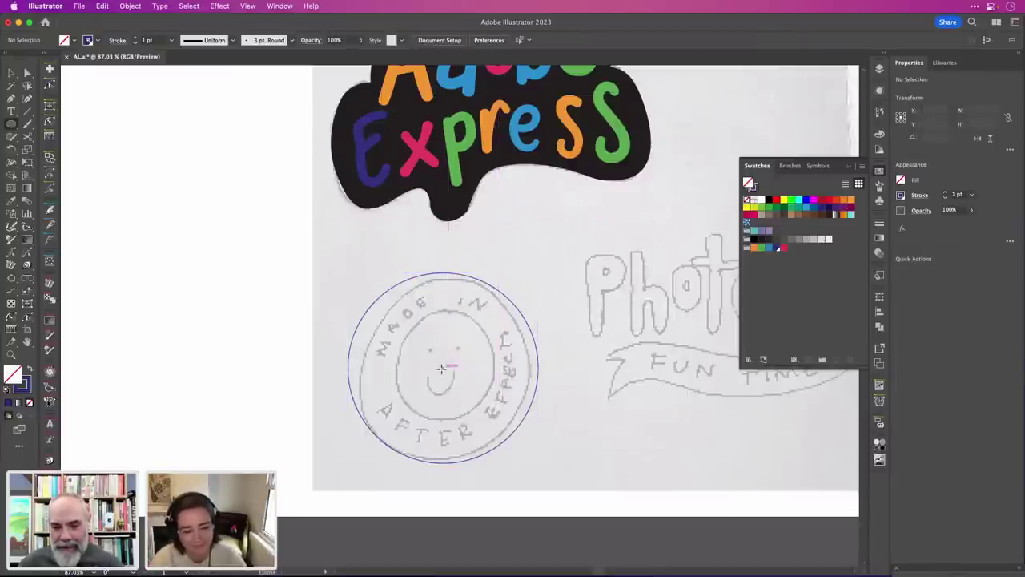
drag(441, 367, 494, 428)
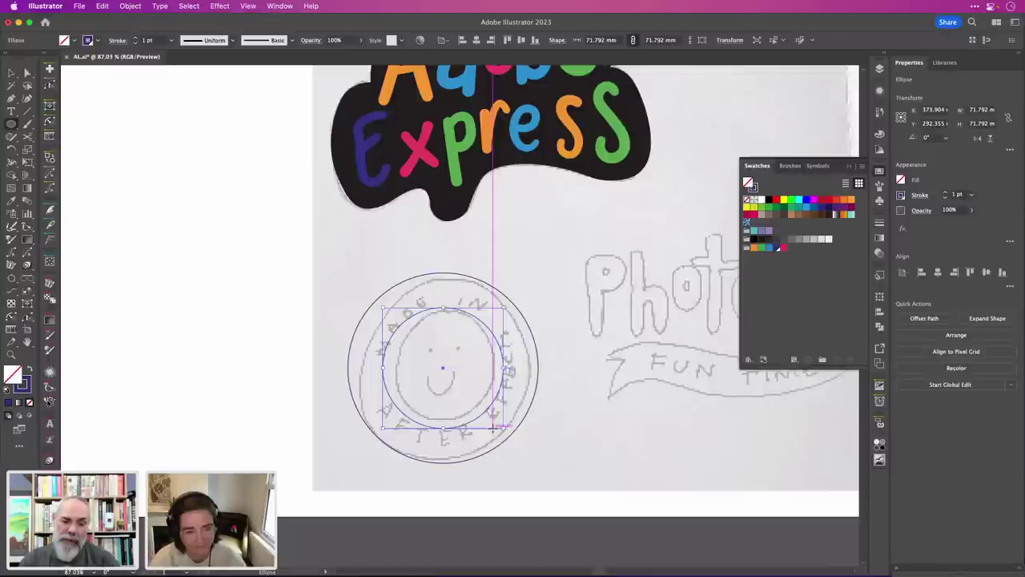
Select both circles and blend them to create an in-between ring.
key(v)
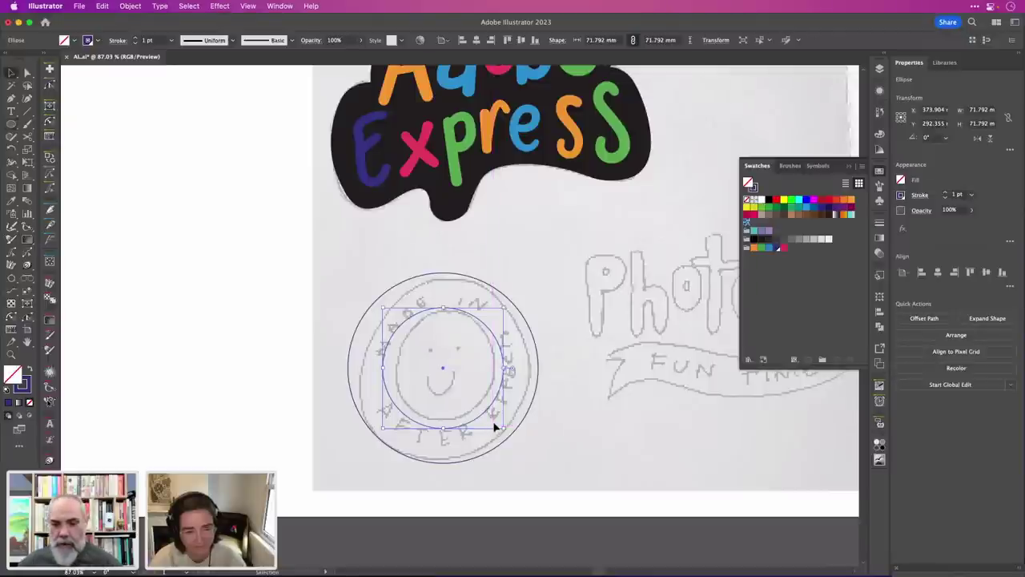
click(533, 343)
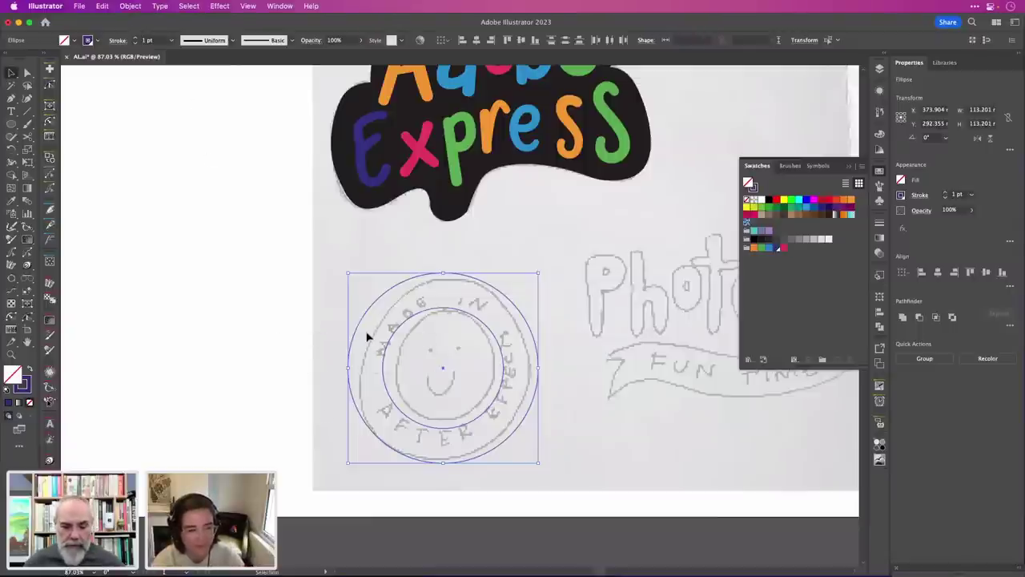
key(a)
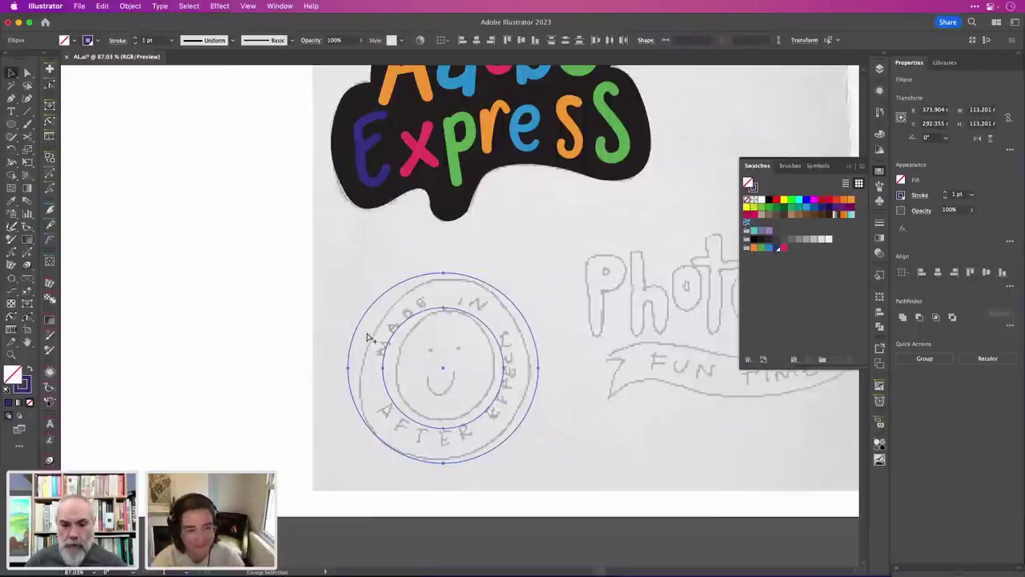
key(v)
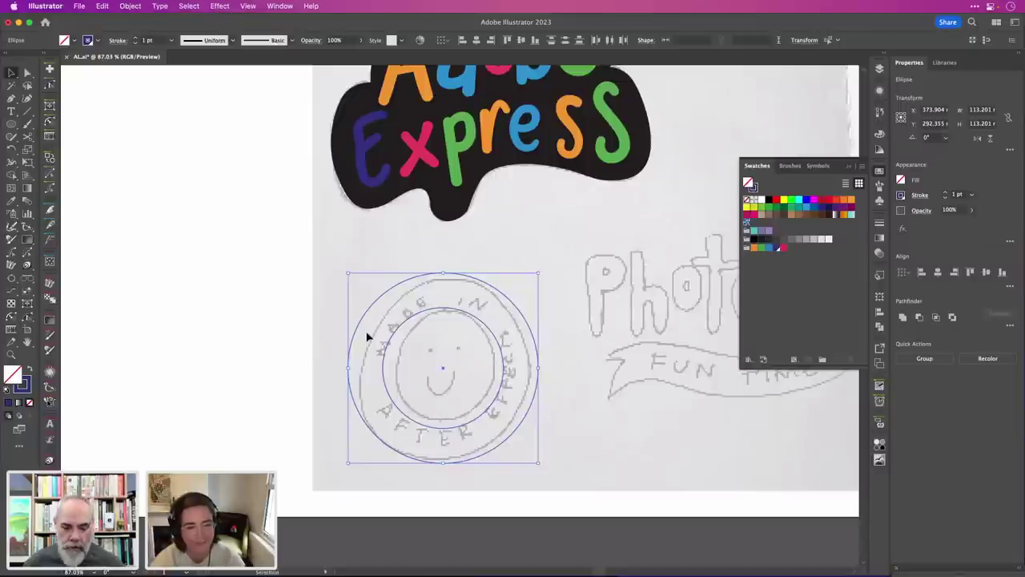
key(a)
key(super+alt+b)
Expand the circle blend into separate ring paths and select a single ring within the group.
key(v)
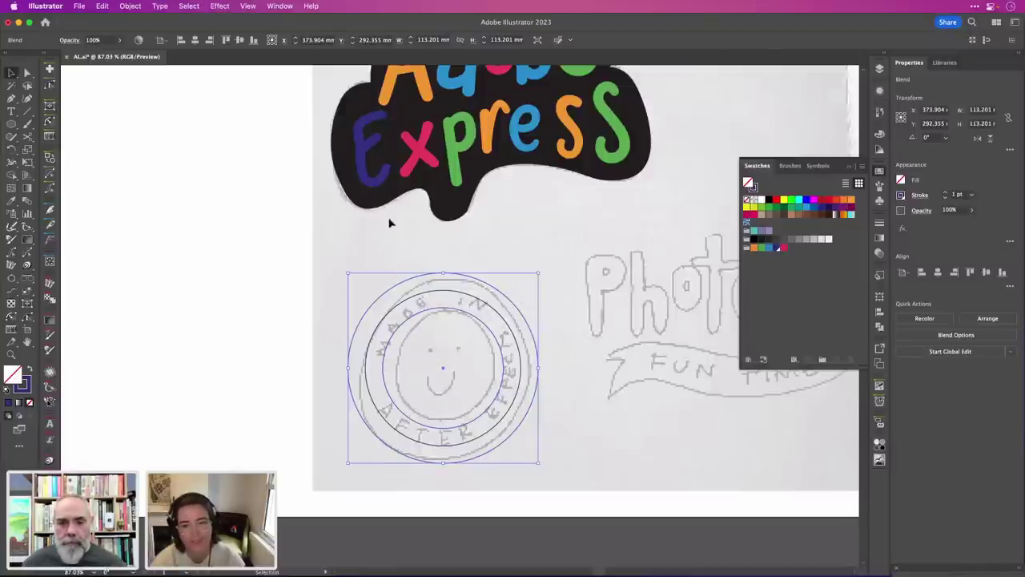
click(130, 6)
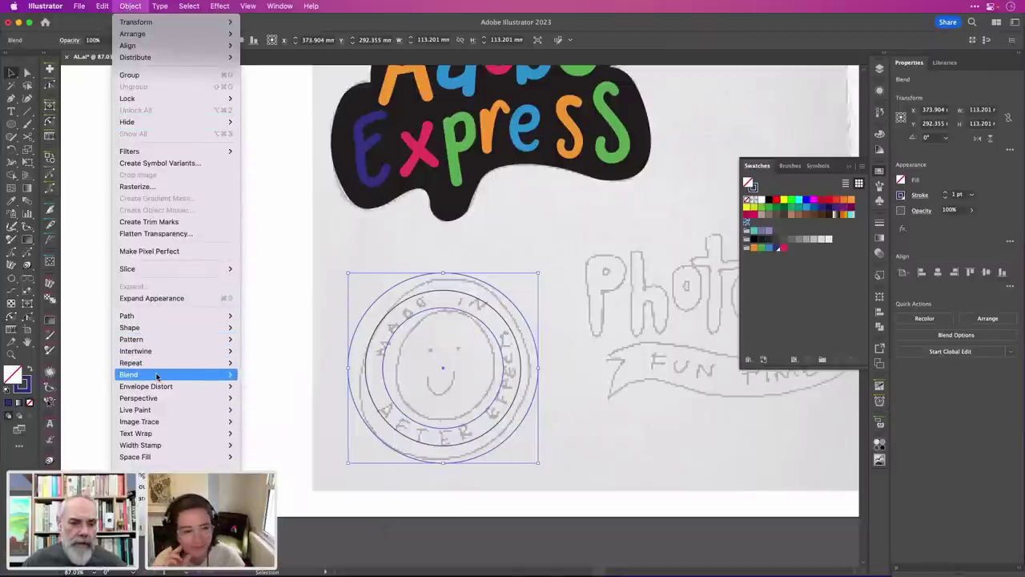
mouse_move(180, 374)
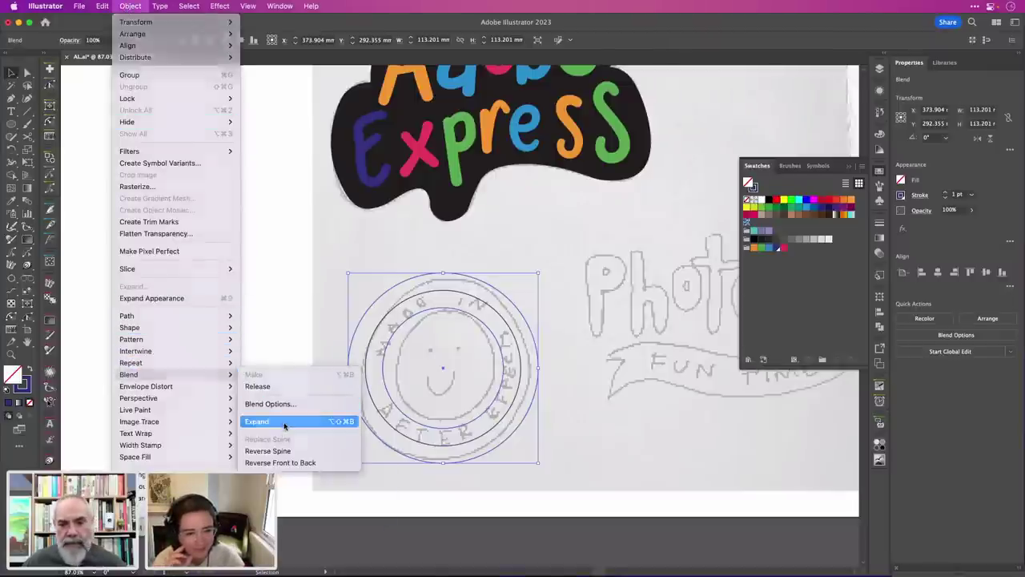
click(284, 424)
click(293, 321)
click(384, 319)
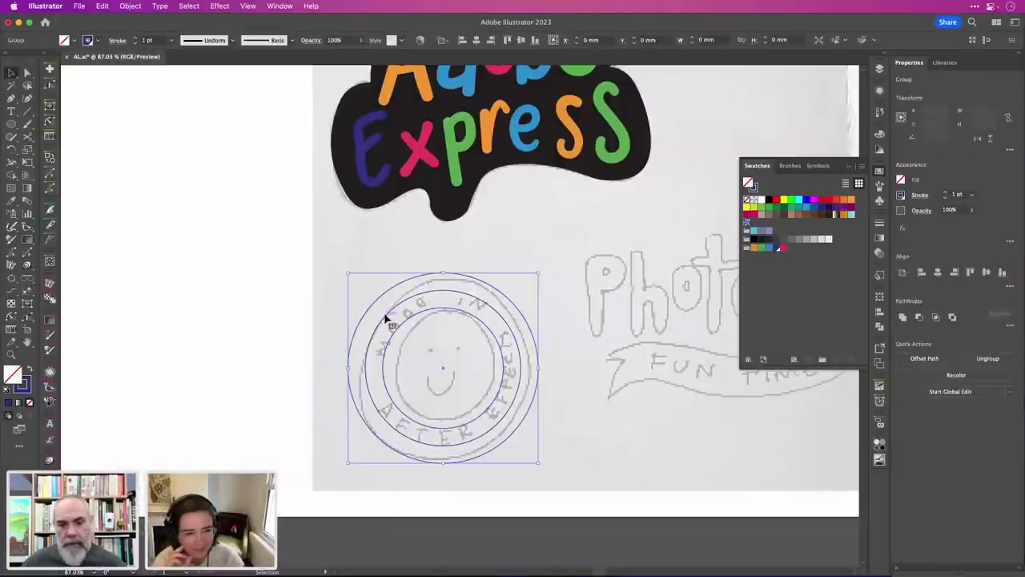
super+click(386, 319)
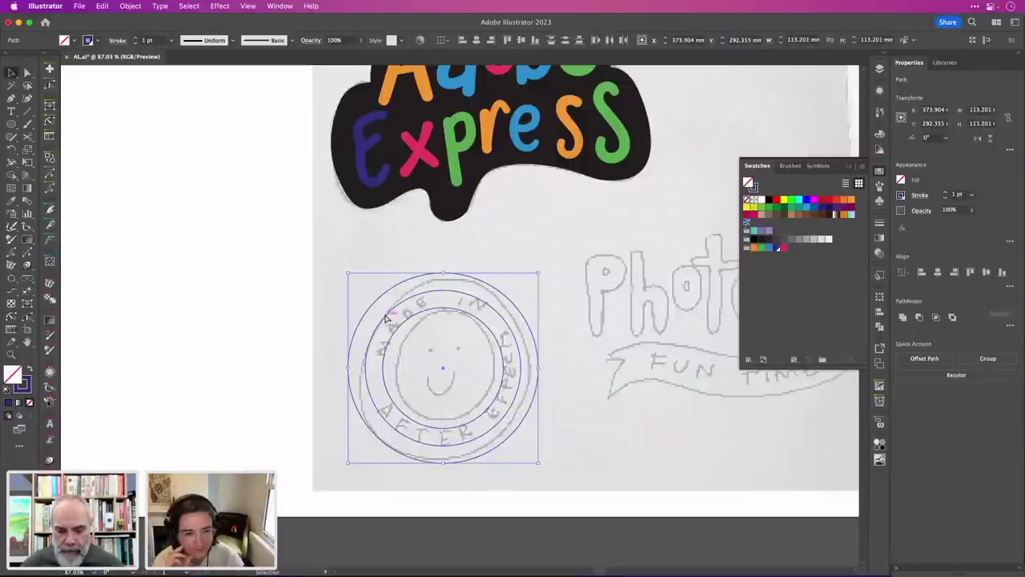
Give the middle ring a magenta stroke, then marquee-select all the badge circles.
click(263, 277)
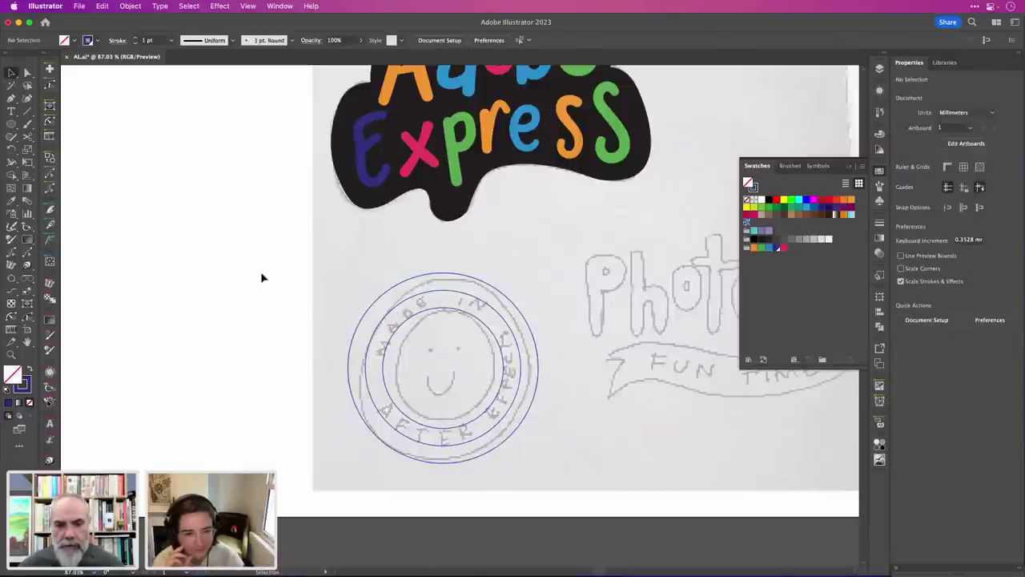
click(391, 318)
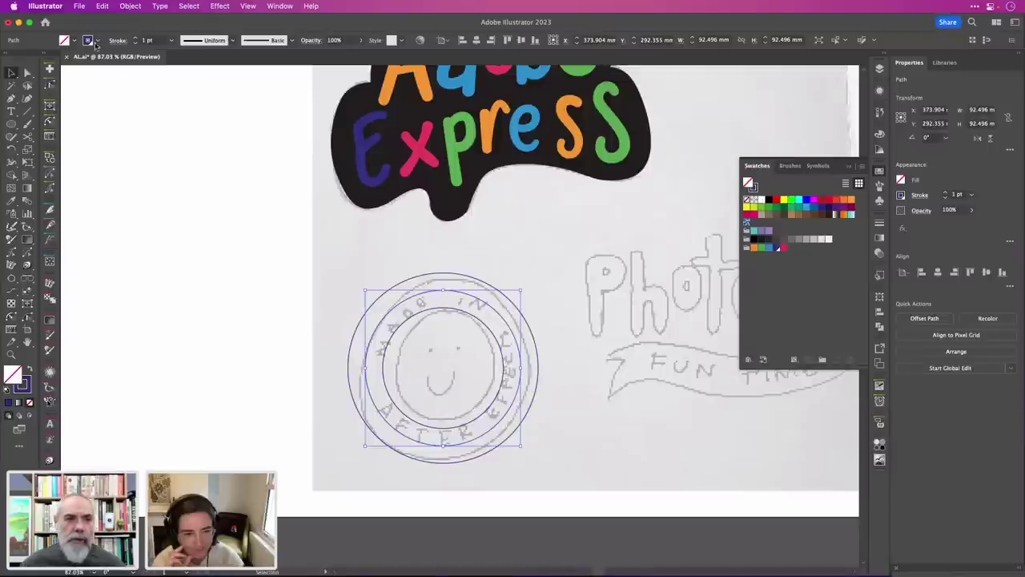
click(96, 42)
click(43, 98)
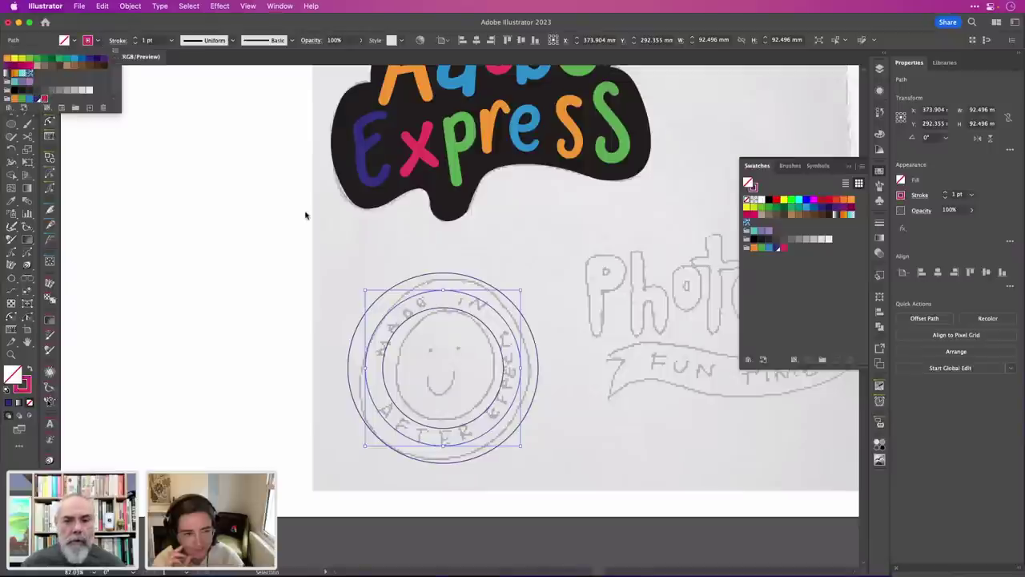
click(335, 243)
click(342, 274)
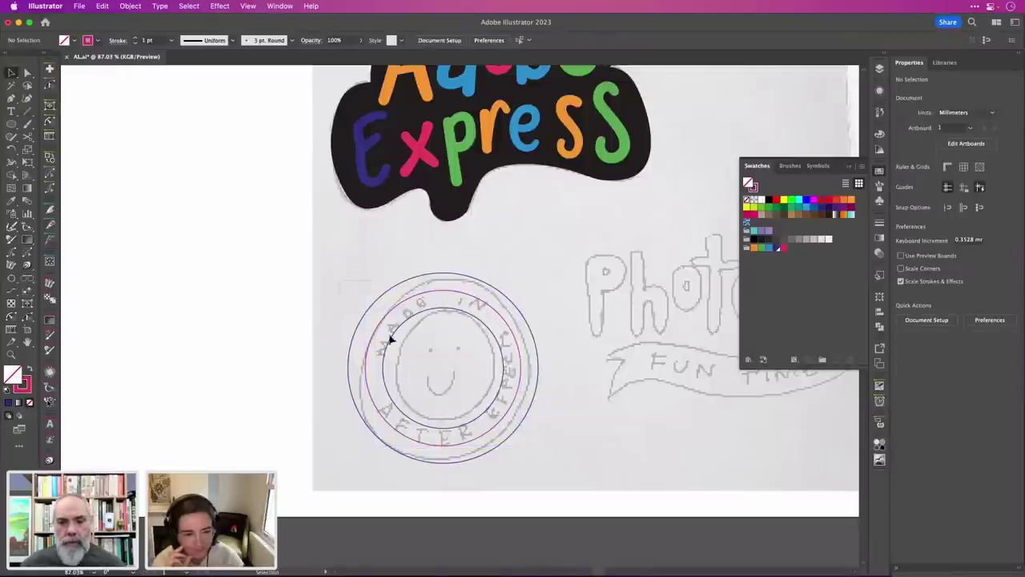
drag(389, 339, 418, 357)
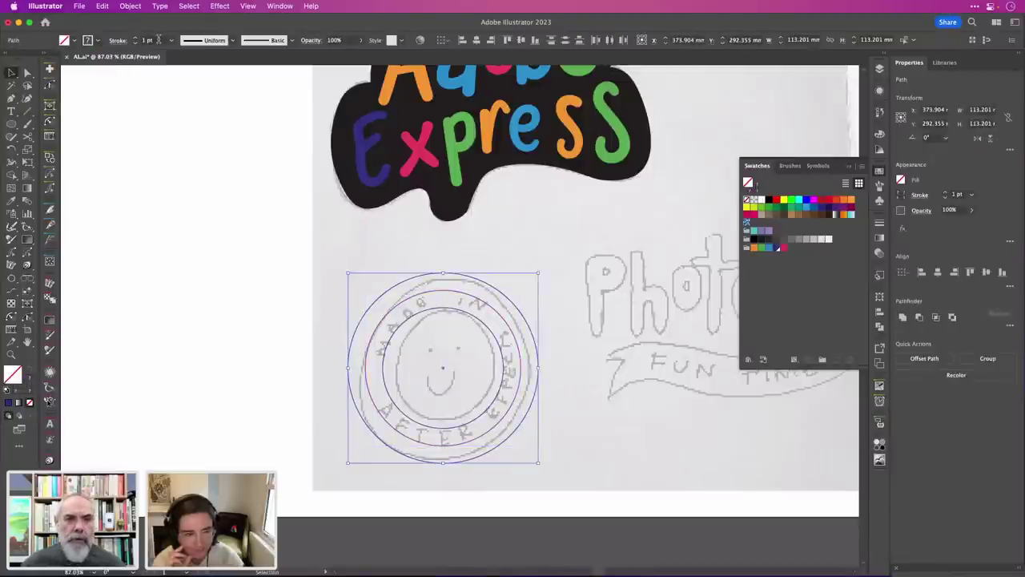
Set the circles' stroke weight to 5 pt, then cut the pink circle at its left and right points with Scissors.
scroll(157, 40, up, 4)
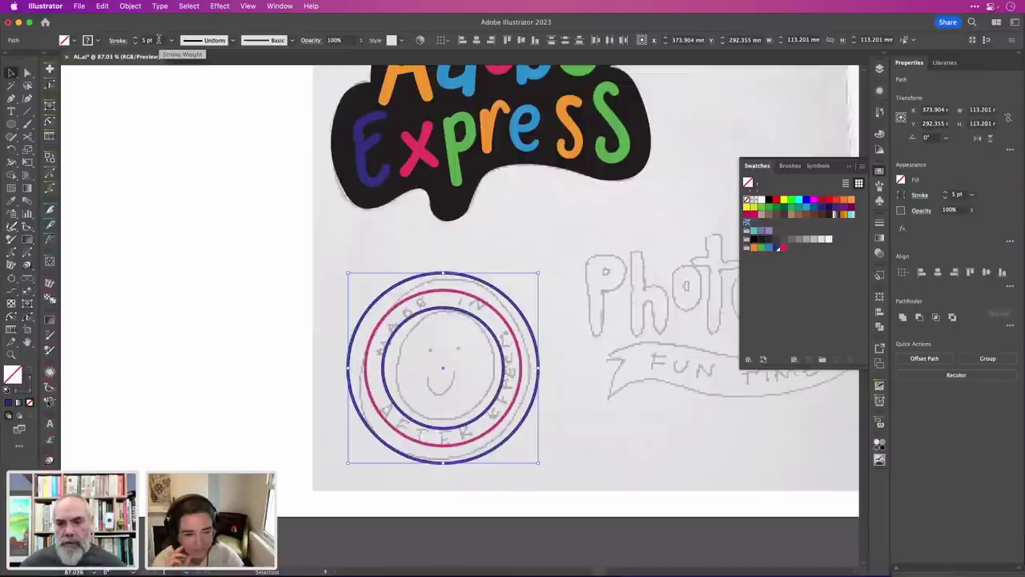
click(339, 253)
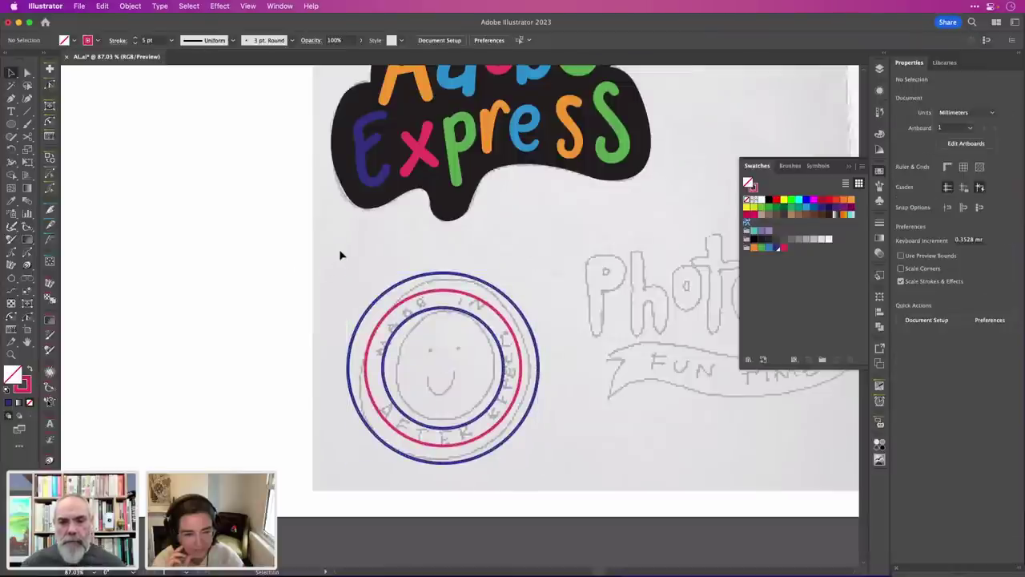
click(441, 293)
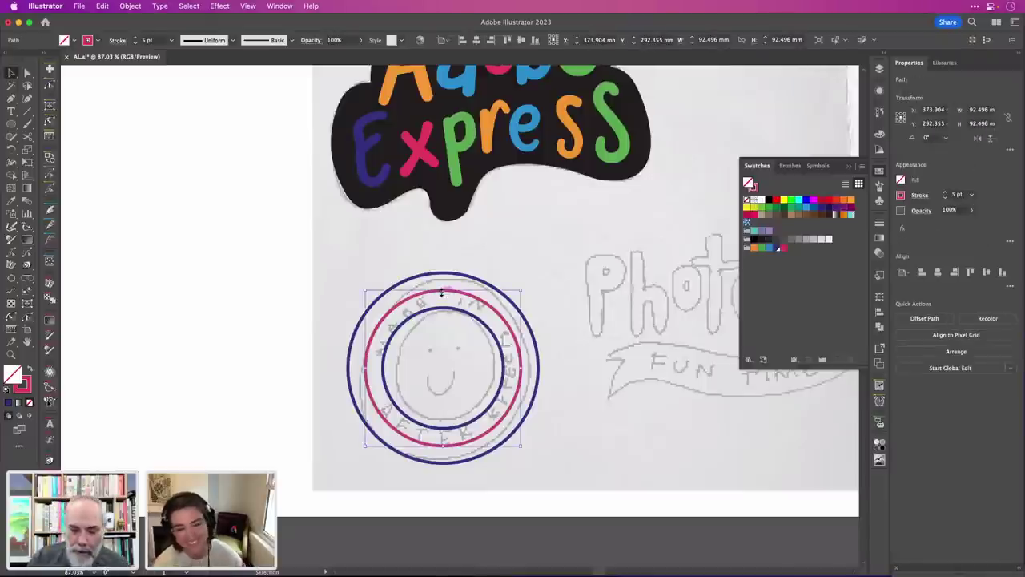
key(c)
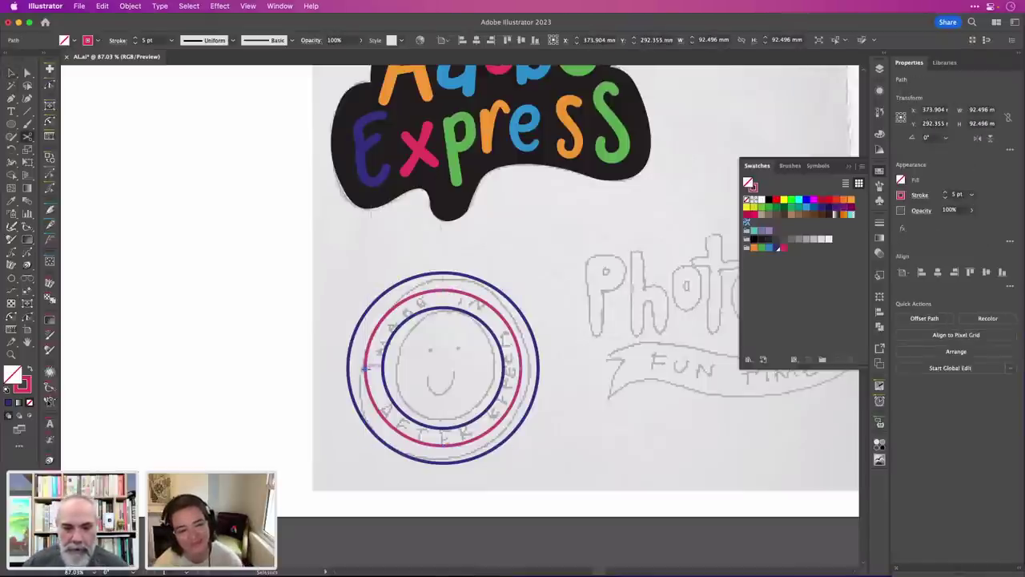
click(365, 369)
click(520, 369)
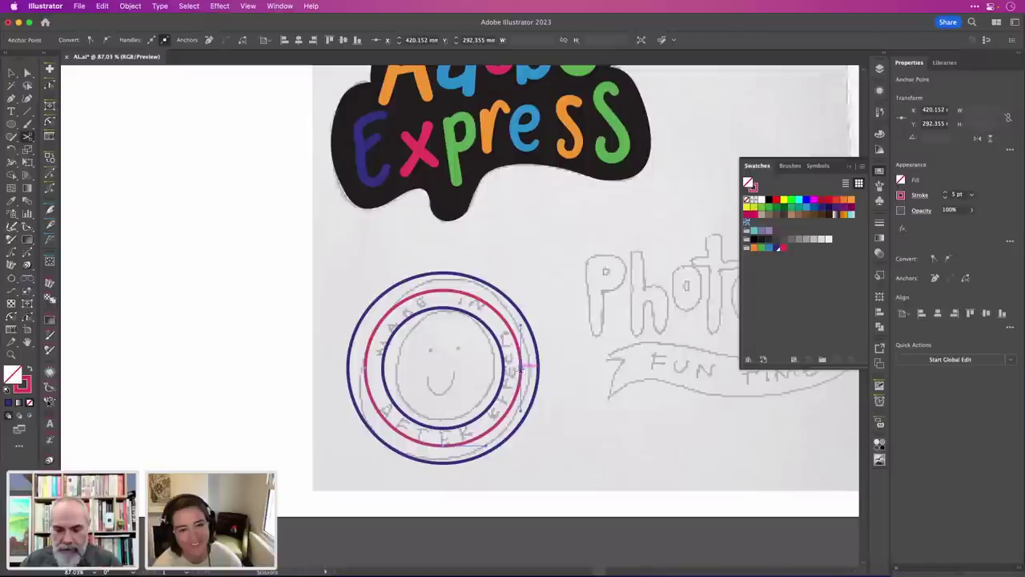
Type MADE IN on the top arc and AFTER EFFECTS on the bottom arc, then size both 30 pt.
key(t)
click(443, 290)
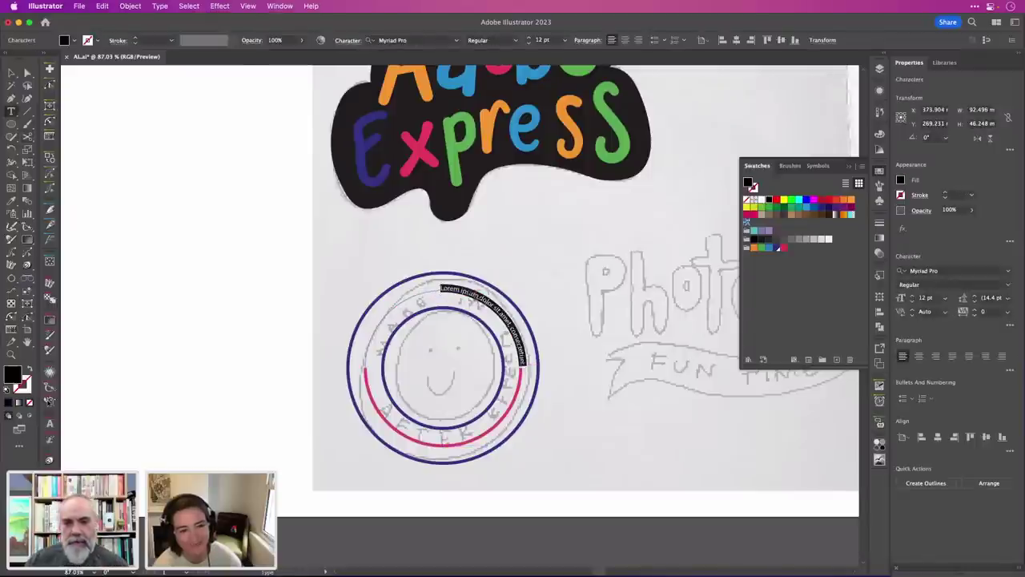
text(MADE IN)
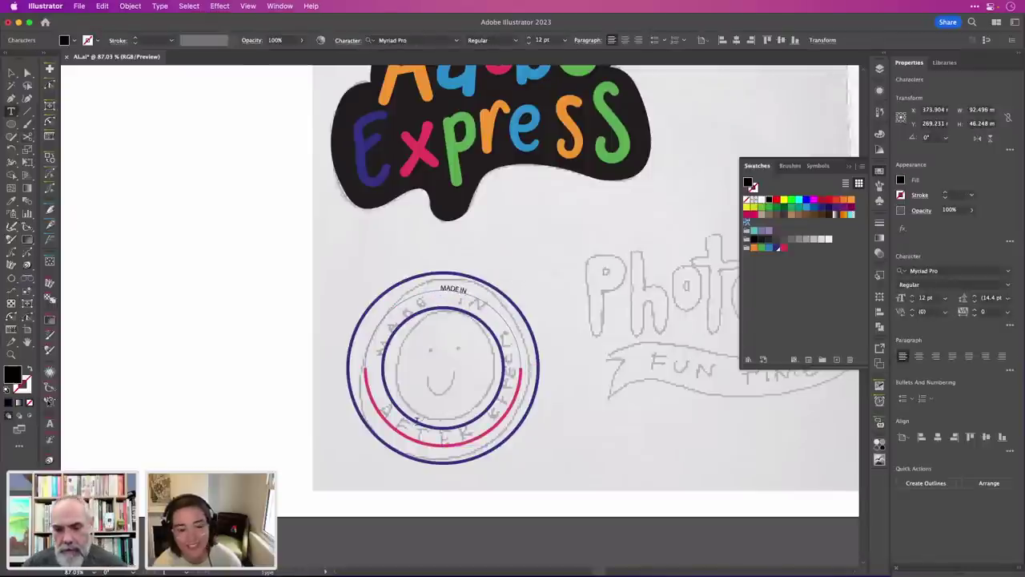
click(442, 440)
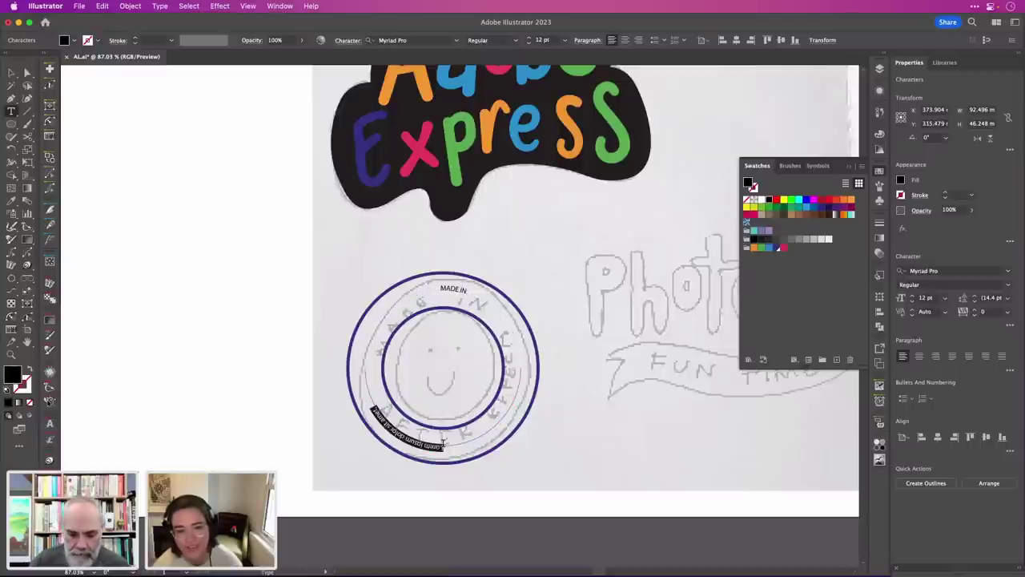
text(AFTER)
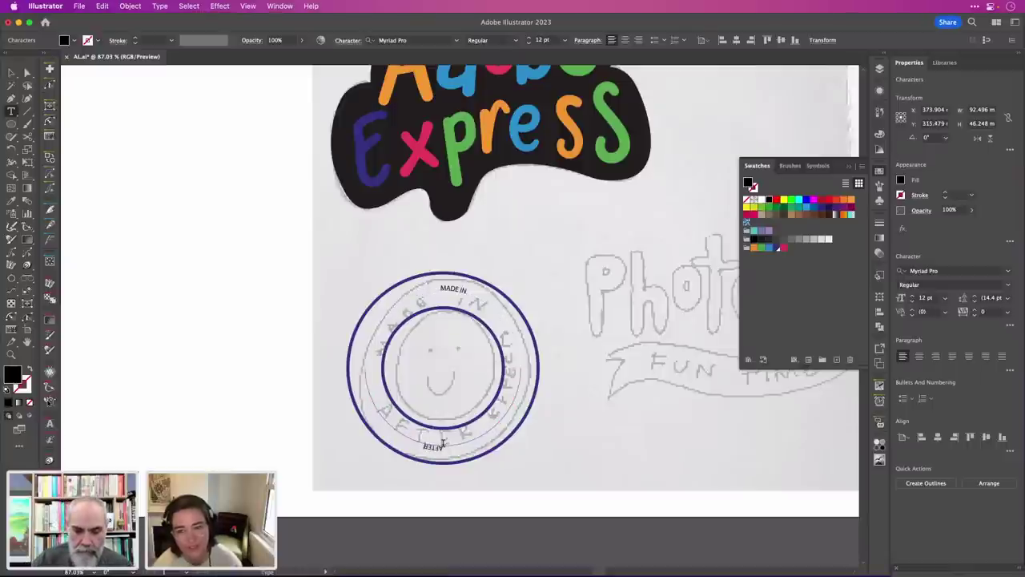
text(EFFECTS)
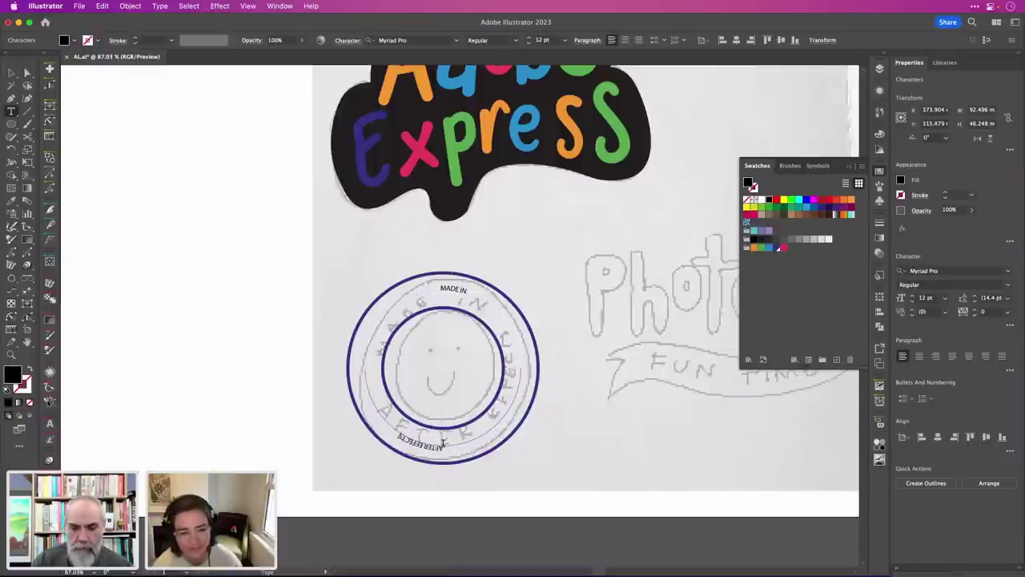
key(Escape)
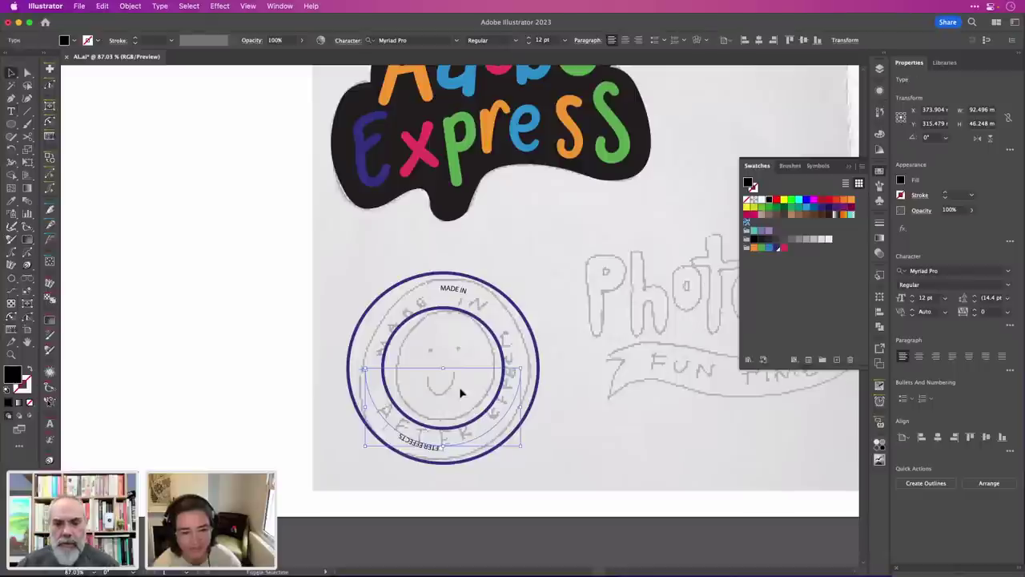
shift+click(462, 290)
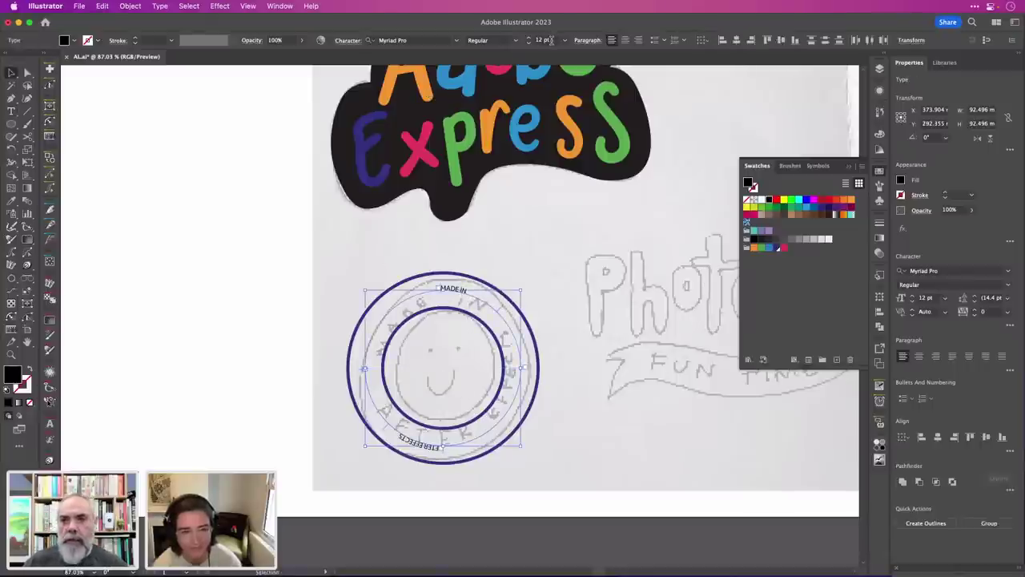
scroll(550, 40, up, 18)
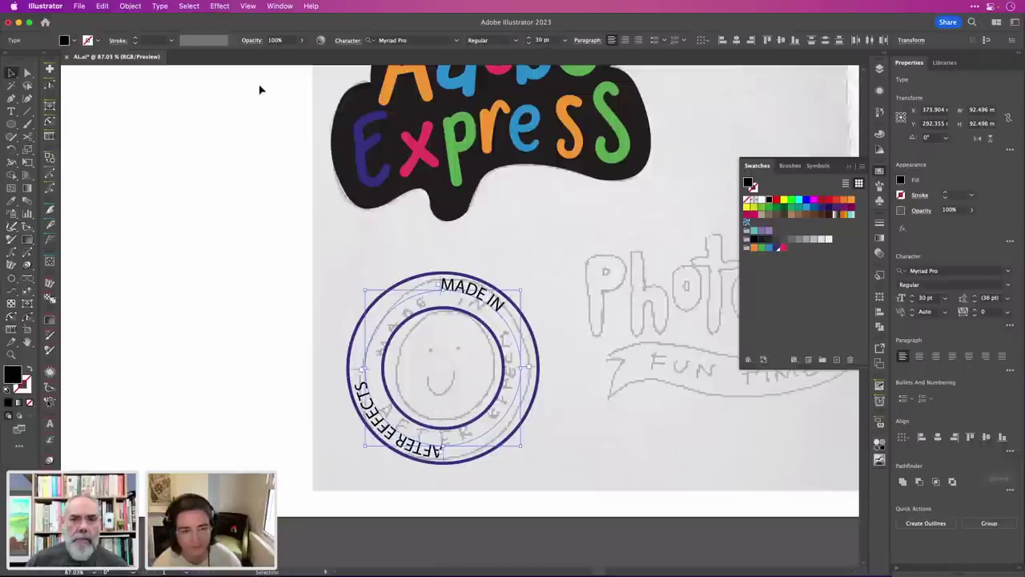
Set Type on a Path Options' Align to Path to Center so both captions centre on their arcs.
click(160, 7)
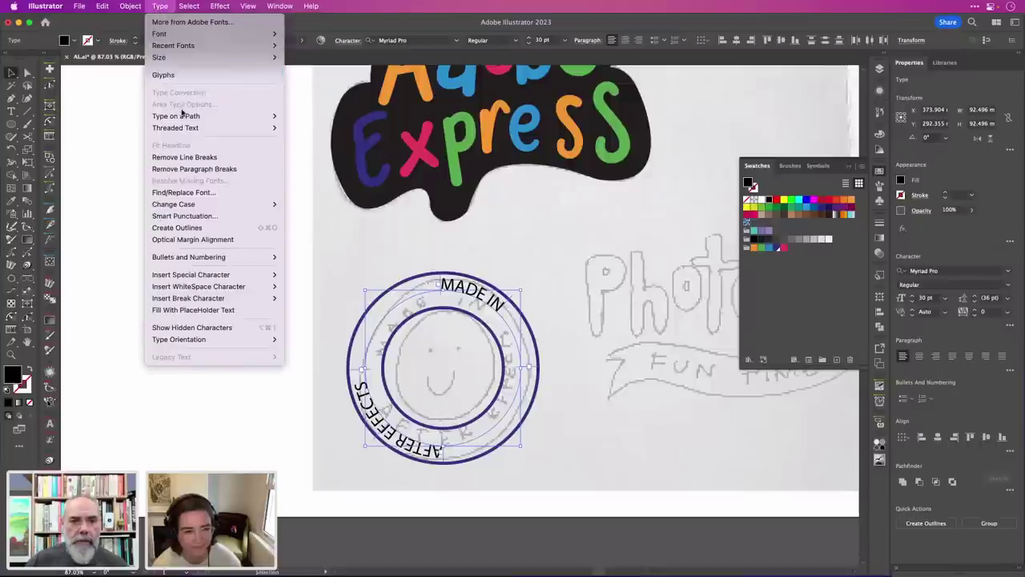
mouse_move(184, 116)
click(327, 181)
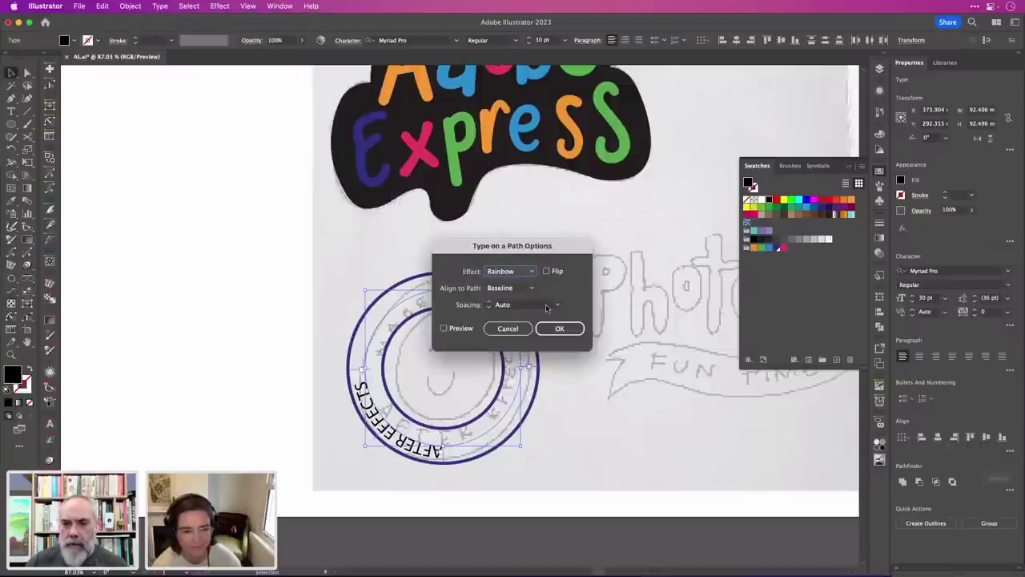
click(526, 288)
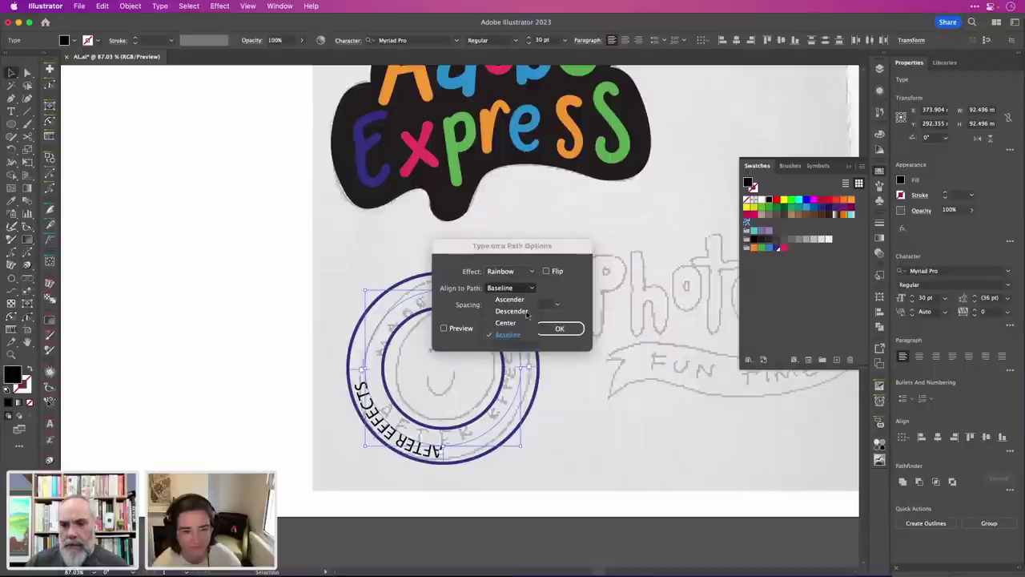
click(525, 323)
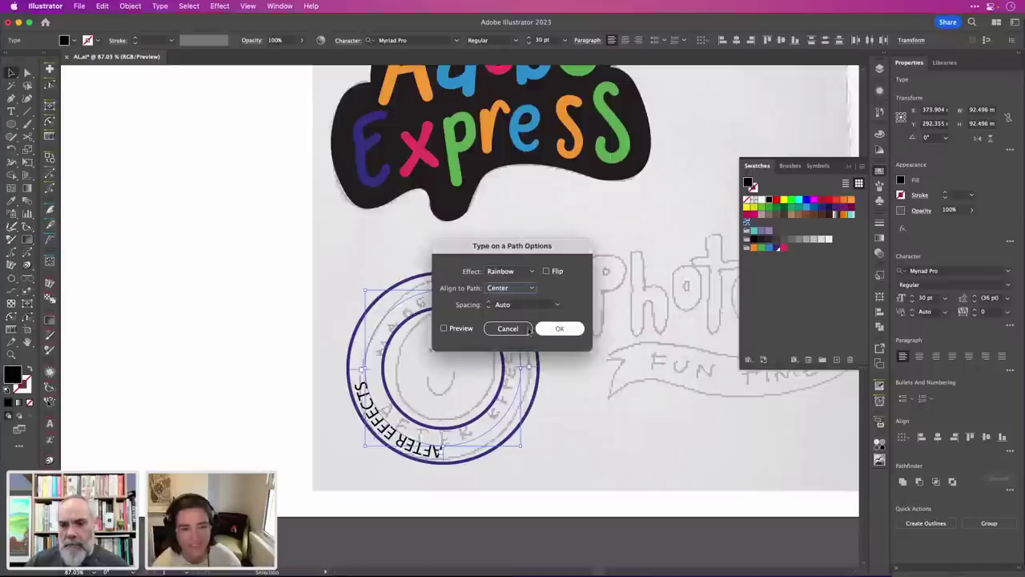
click(445, 328)
click(565, 329)
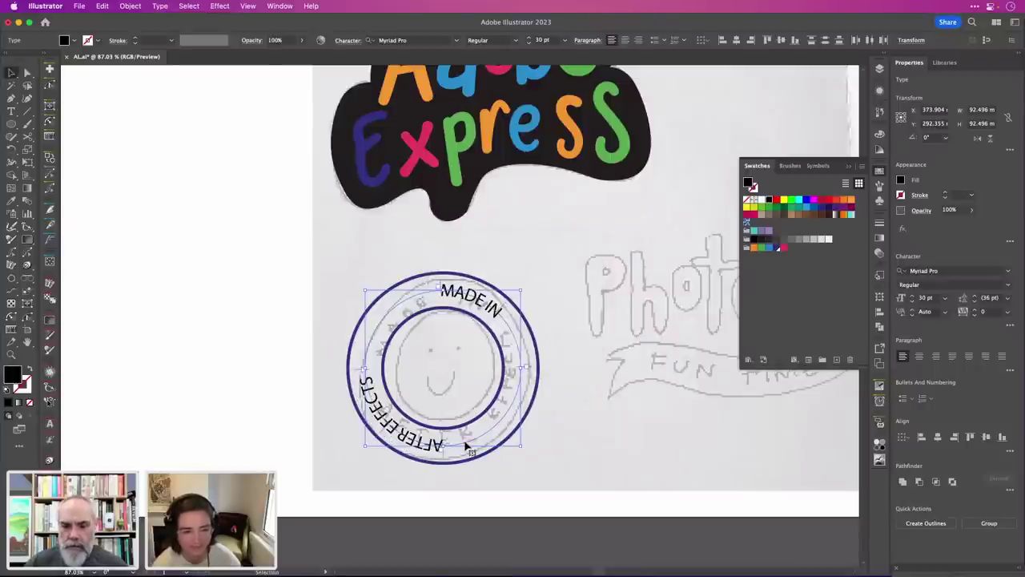
scroll(468, 448, up, 6)
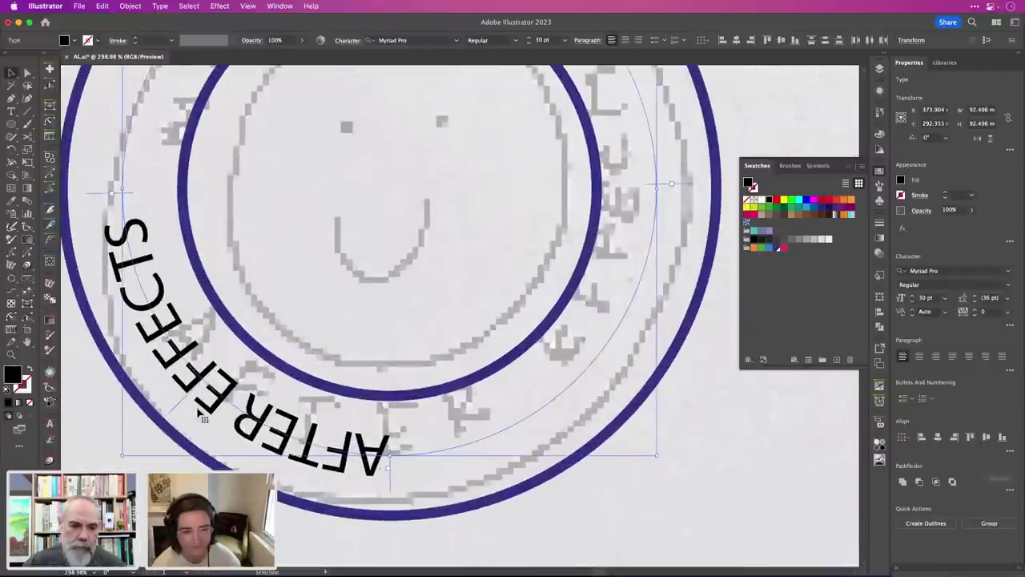
Flip AFTER EFFECTS to read upright, centre-align it and move it to the ring's bottom centre.
drag(174, 410, 233, 390)
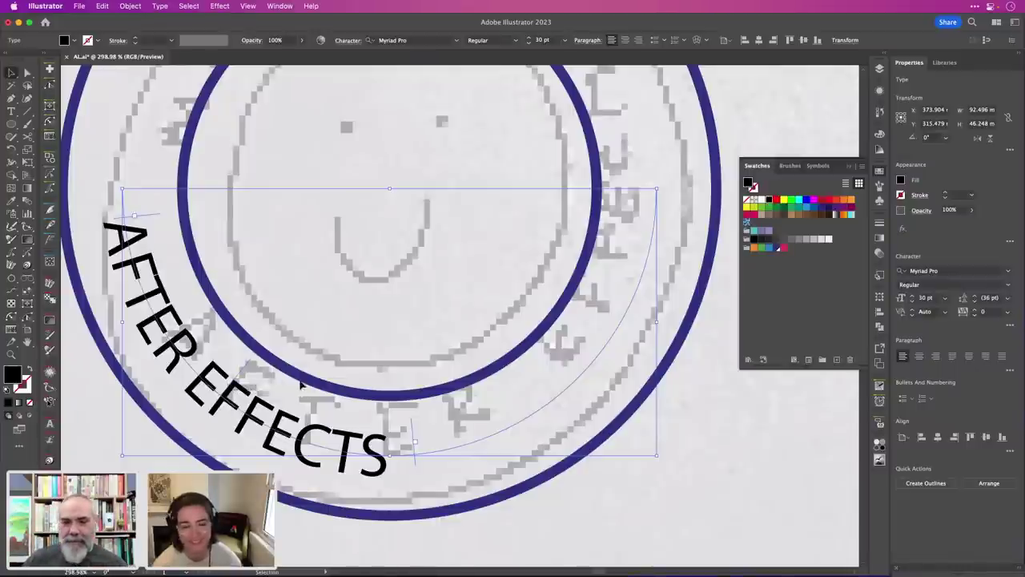
scroll(492, 432, down, 2)
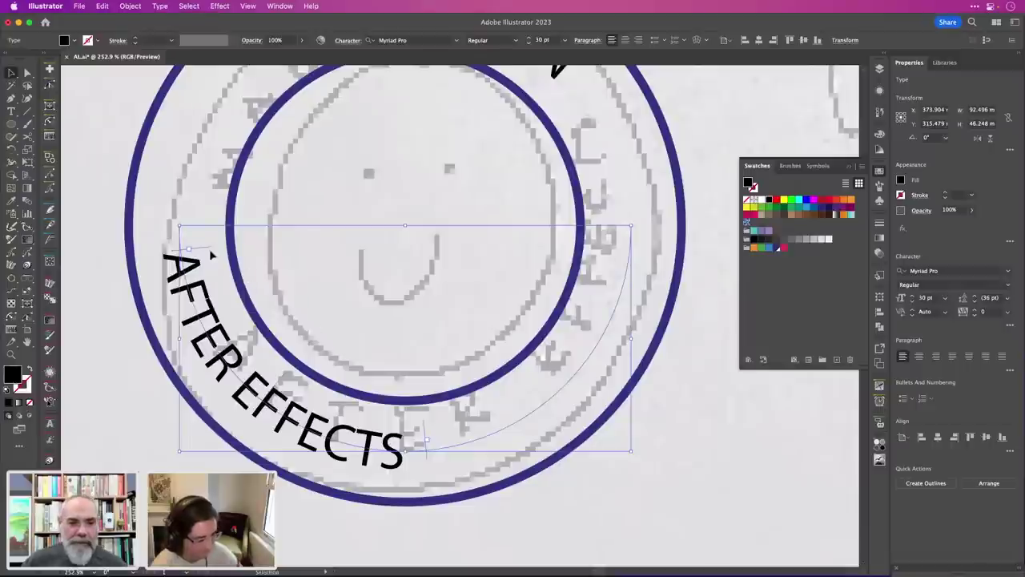
drag(207, 254, 205, 234)
key(super+shift+c)
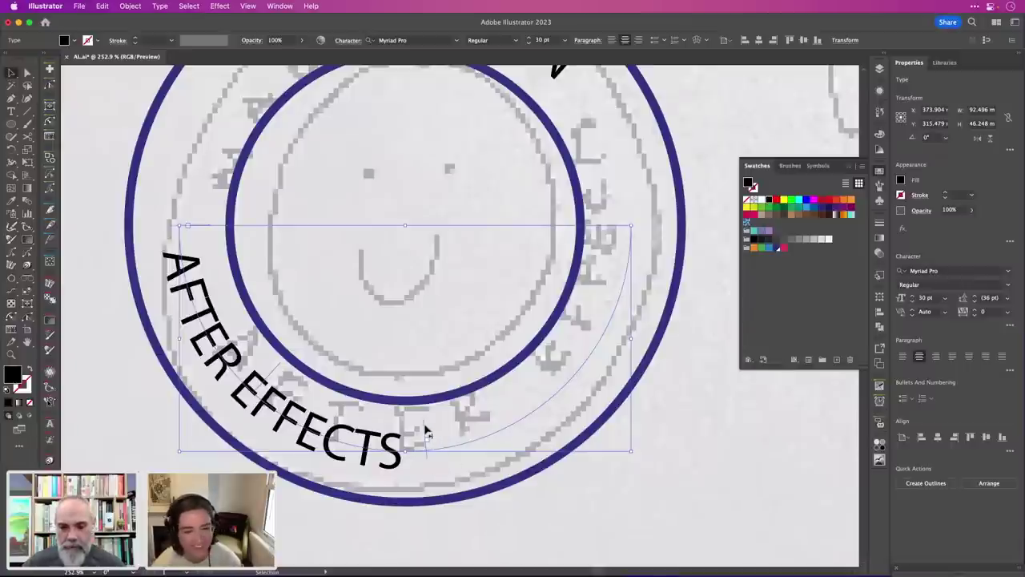
drag(423, 430, 714, 228)
Centre-align MADE IN at the top of the ring, then select both captions together.
scroll(554, 268, up, 3)
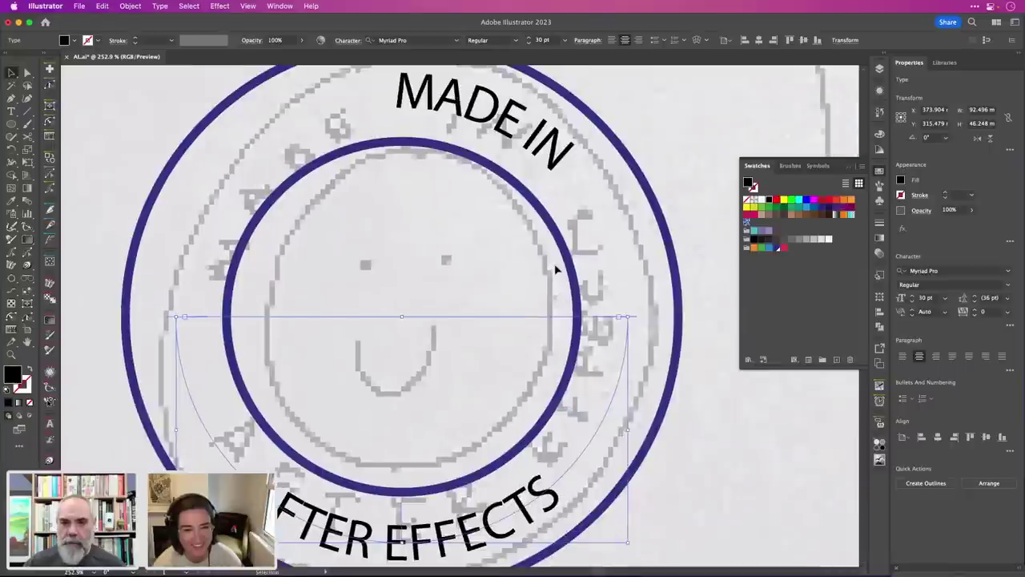
click(515, 118)
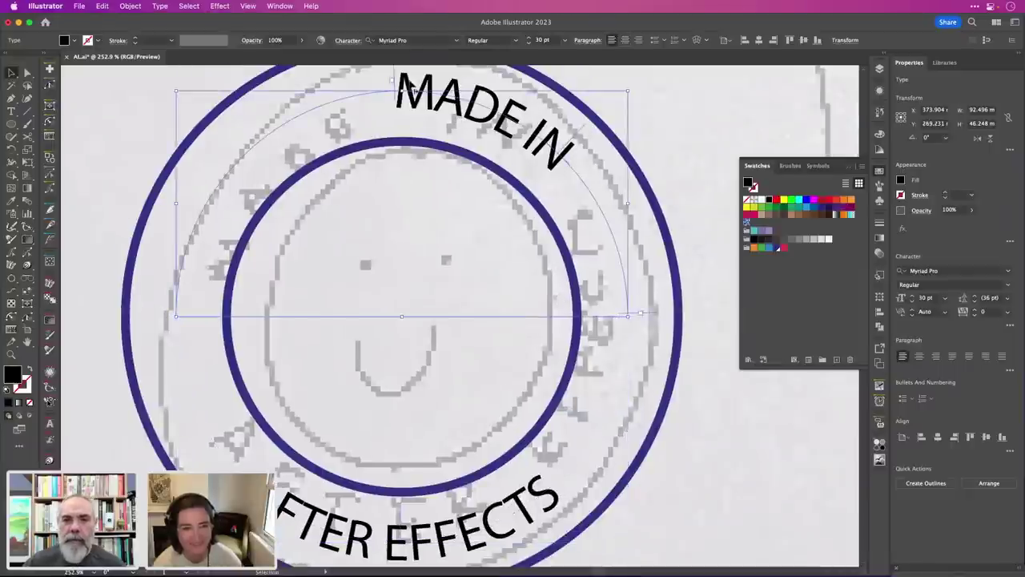
drag(410, 88, 109, 421)
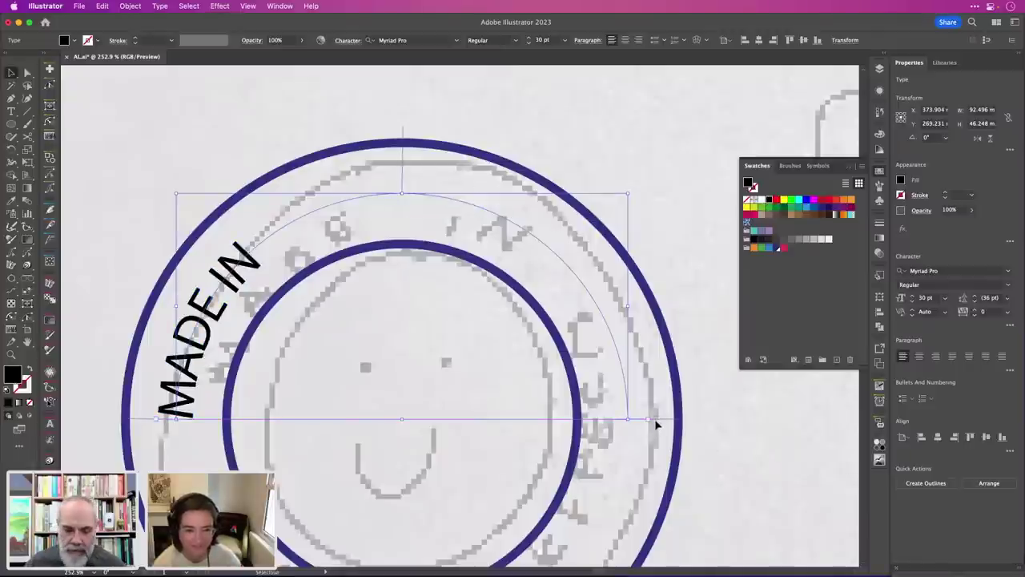
key(super+shift+c)
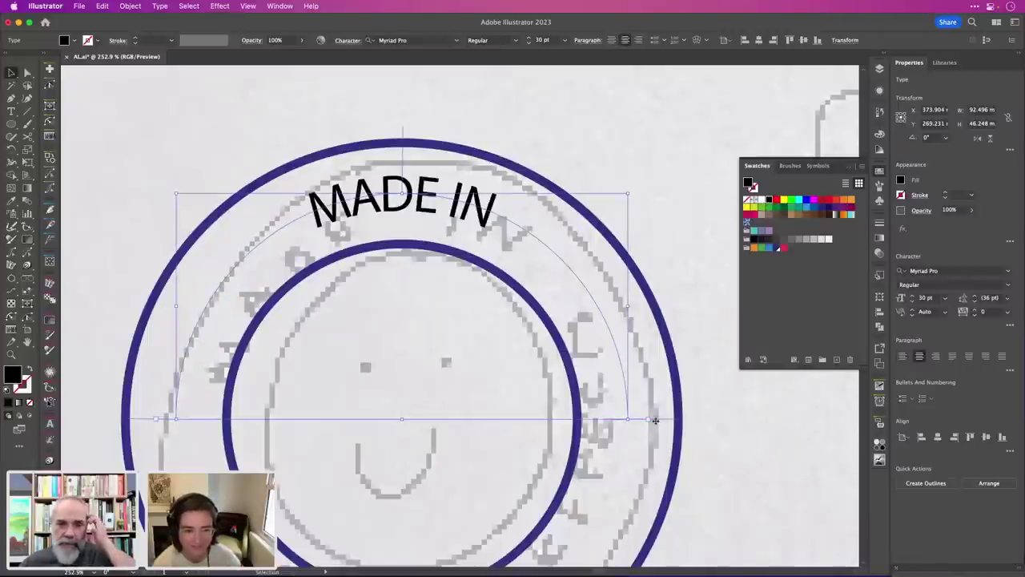
scroll(685, 335, down, 3)
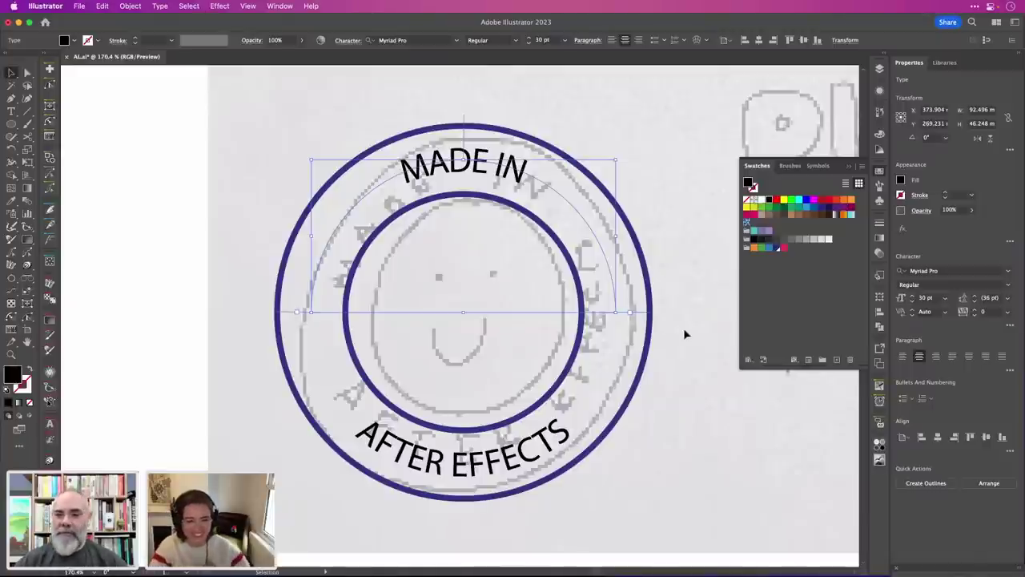
shift+click(524, 440)
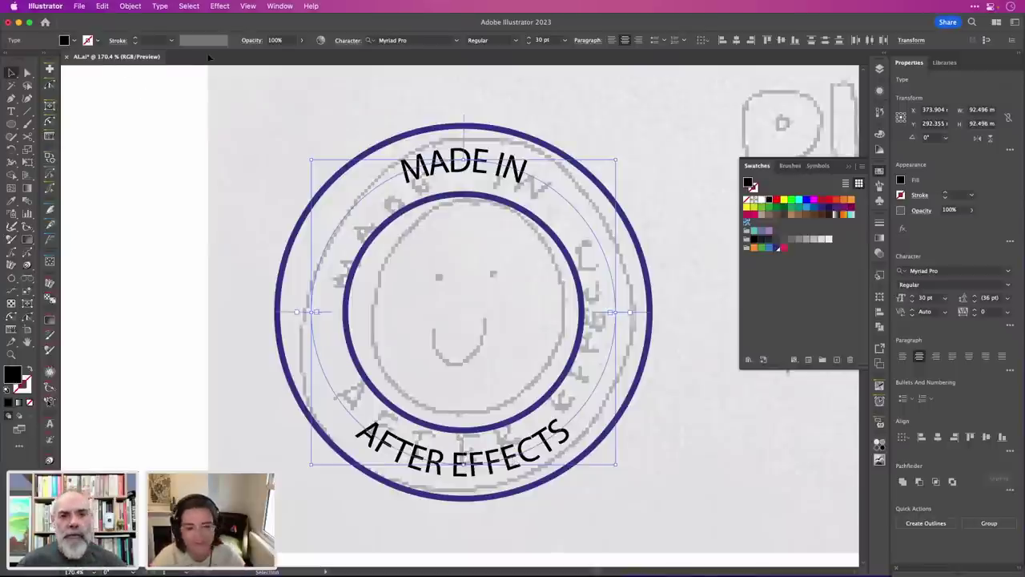
key(super+Tab)
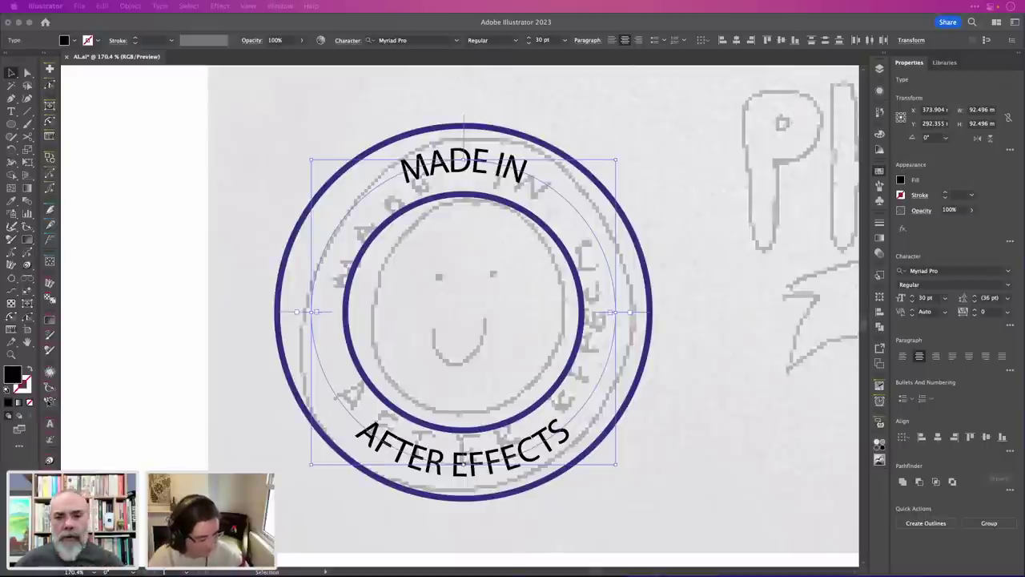
key(super+Tab)
click(80, 6)
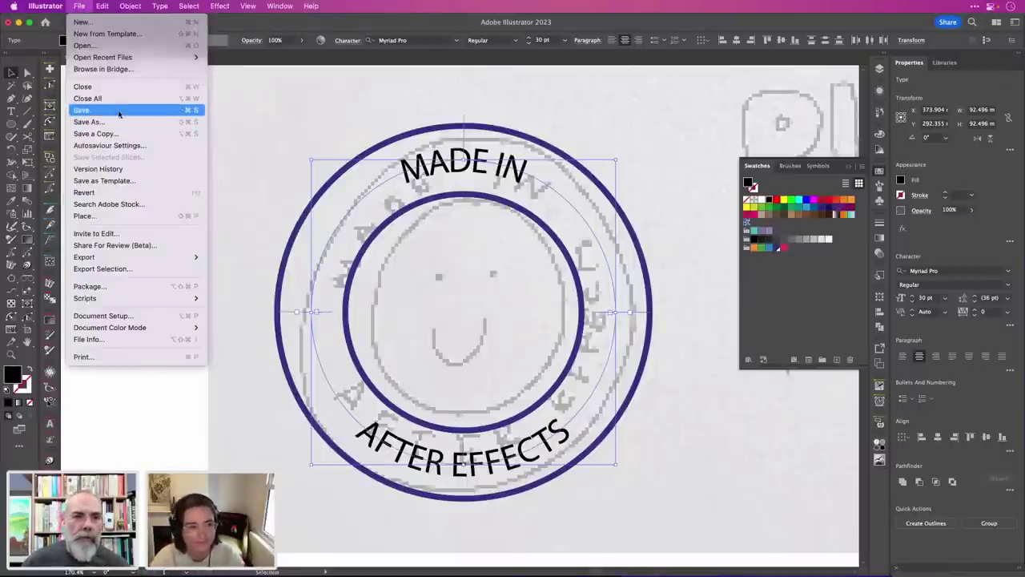
mouse_move(122, 57)
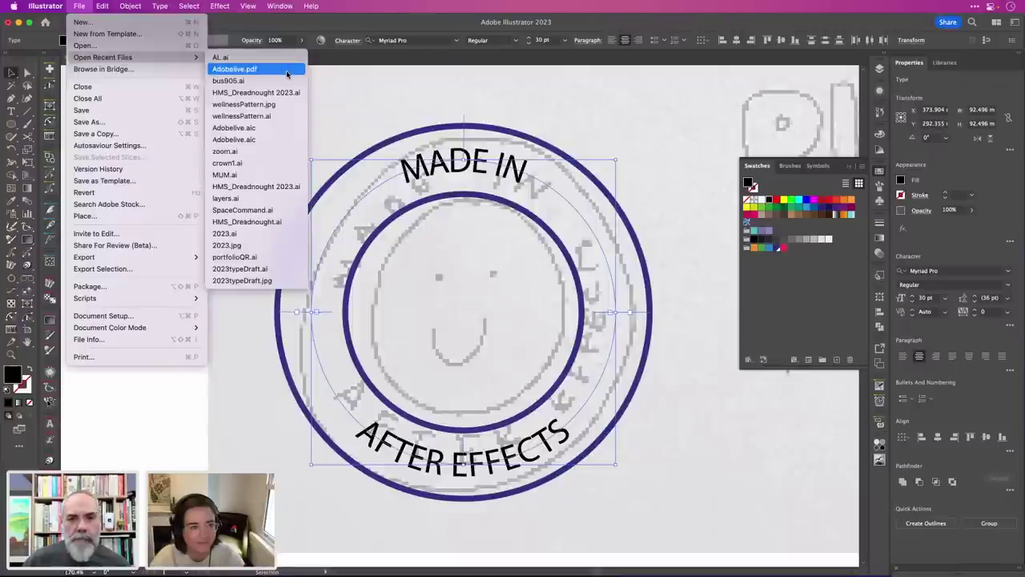
click(277, 128)
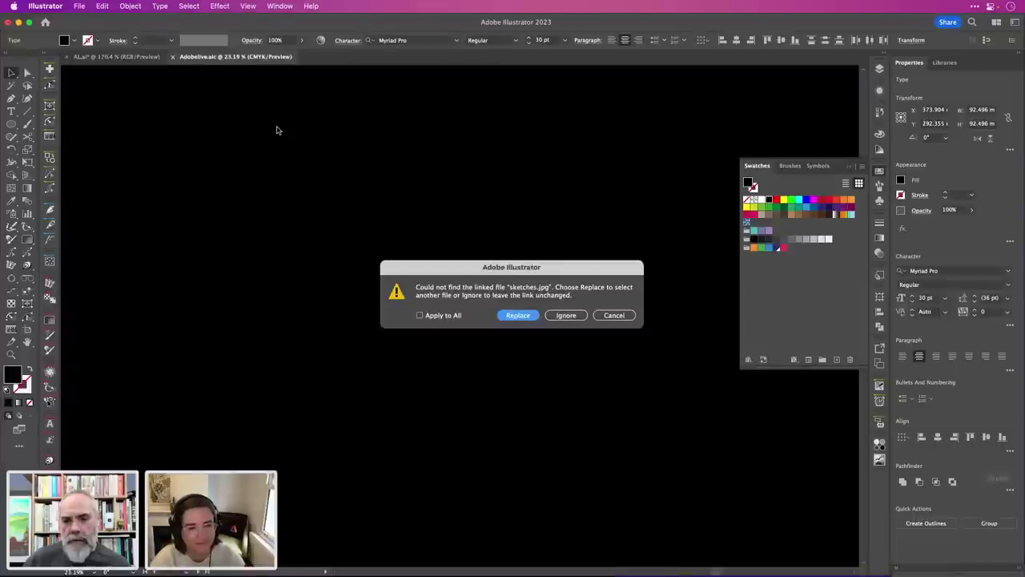
click(576, 316)
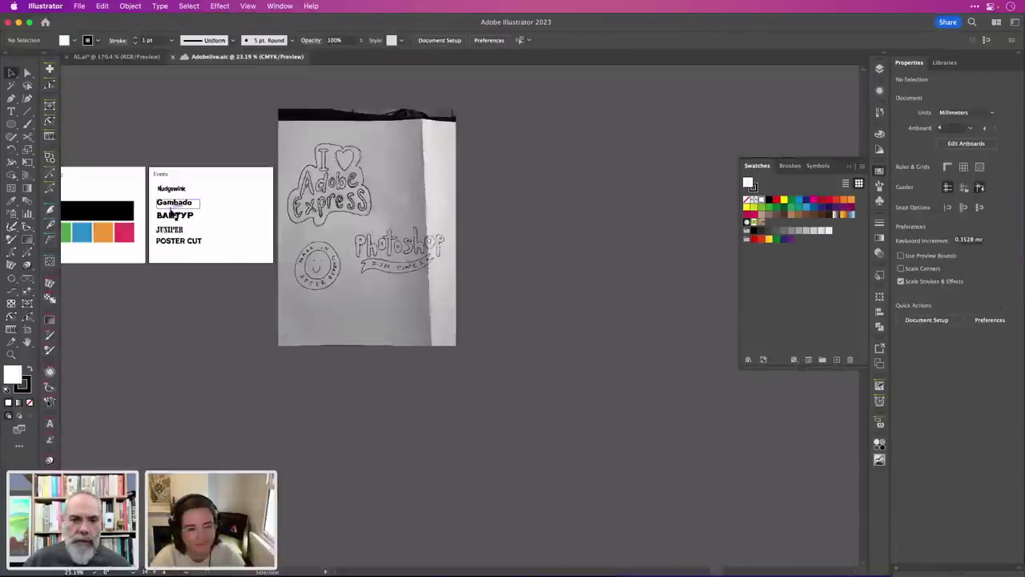
scroll(170, 211, up, 3)
scroll(171, 210, up, 5)
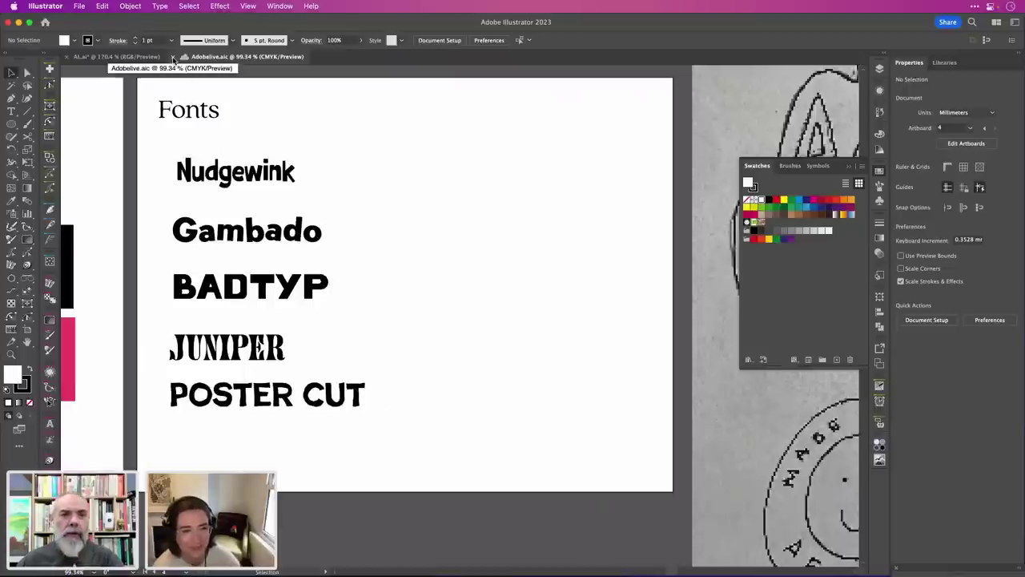
Set the curved captions in P22 Nudgewink Pro Bold at 50 pt with tracking 67.
click(306, 302)
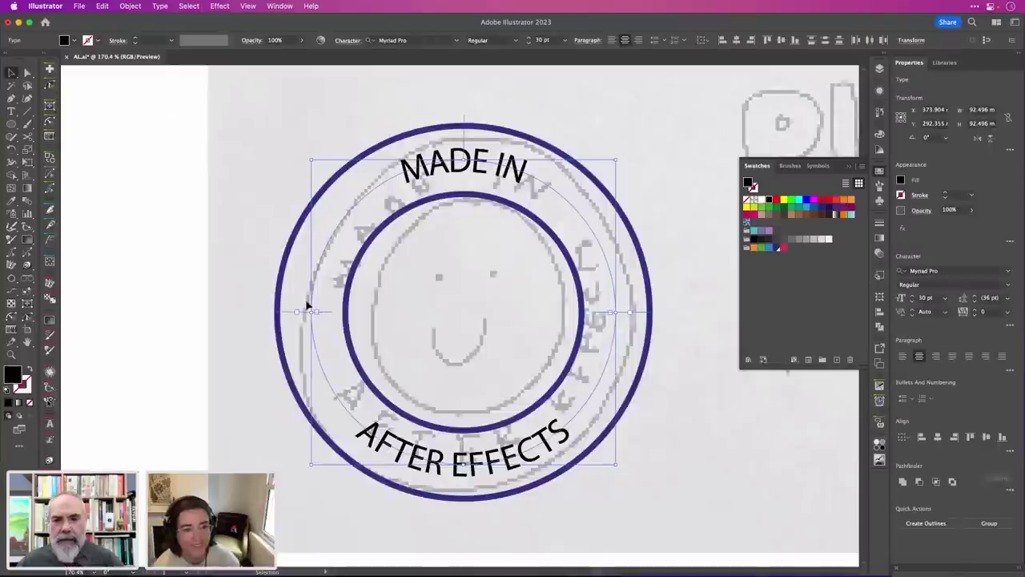
click(417, 40)
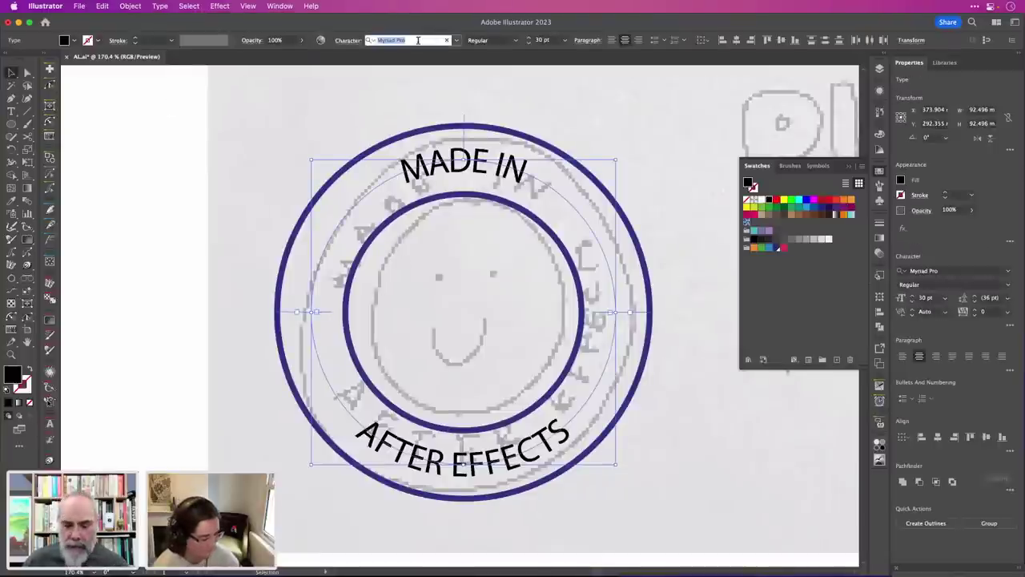
text(Nudge)
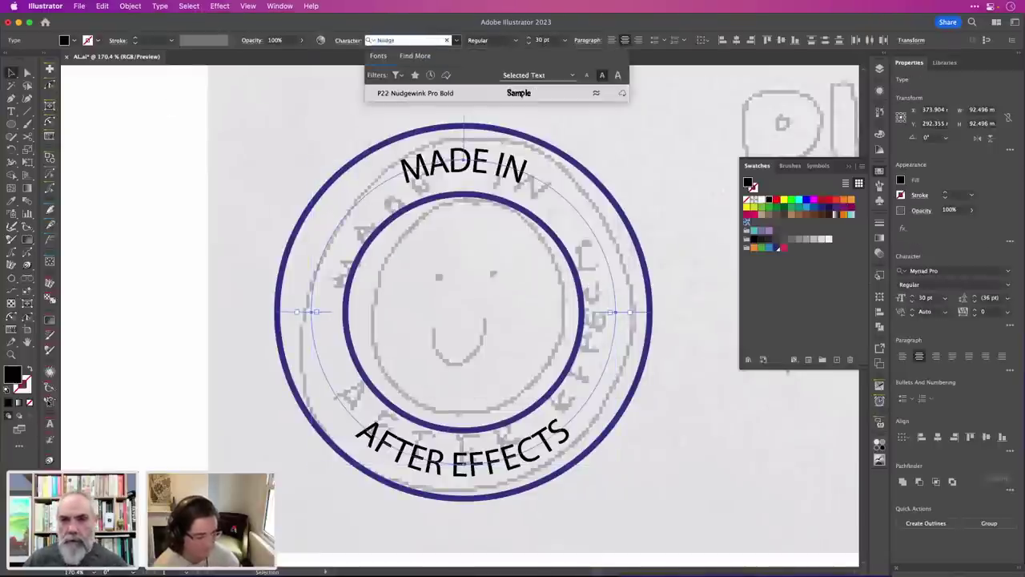
click(434, 93)
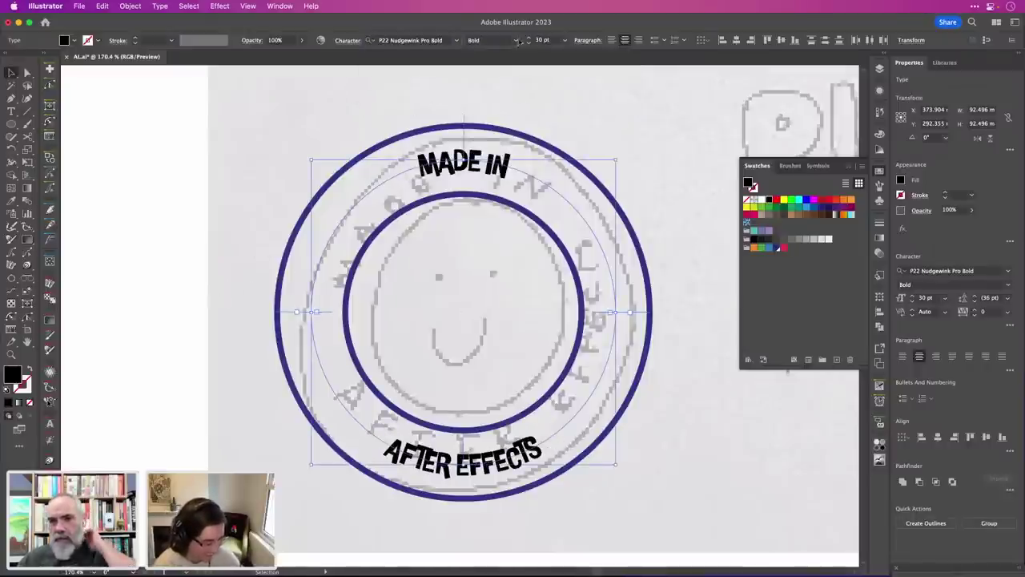
scroll(551, 40, up, 6)
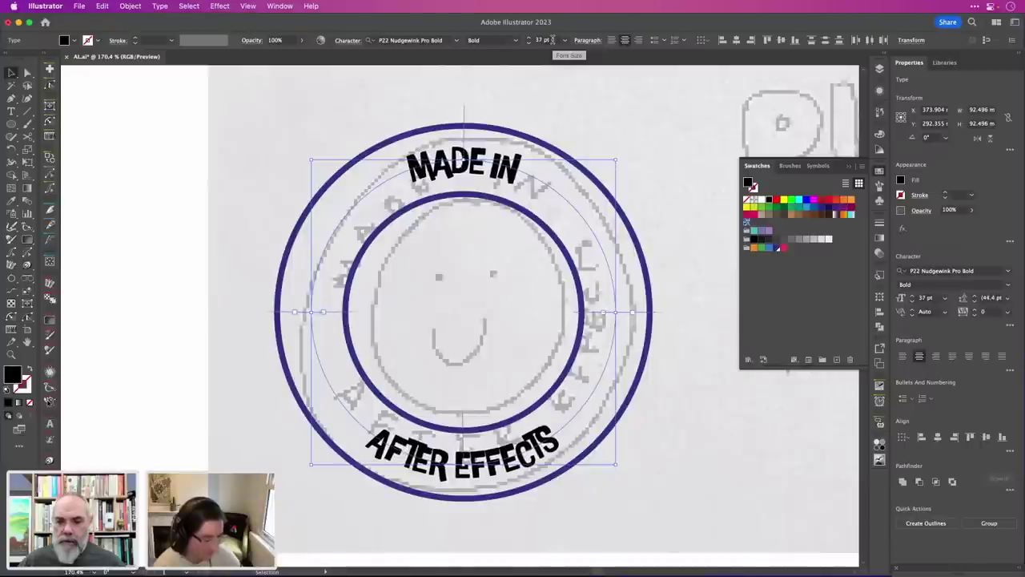
scroll(552, 40, up, 13)
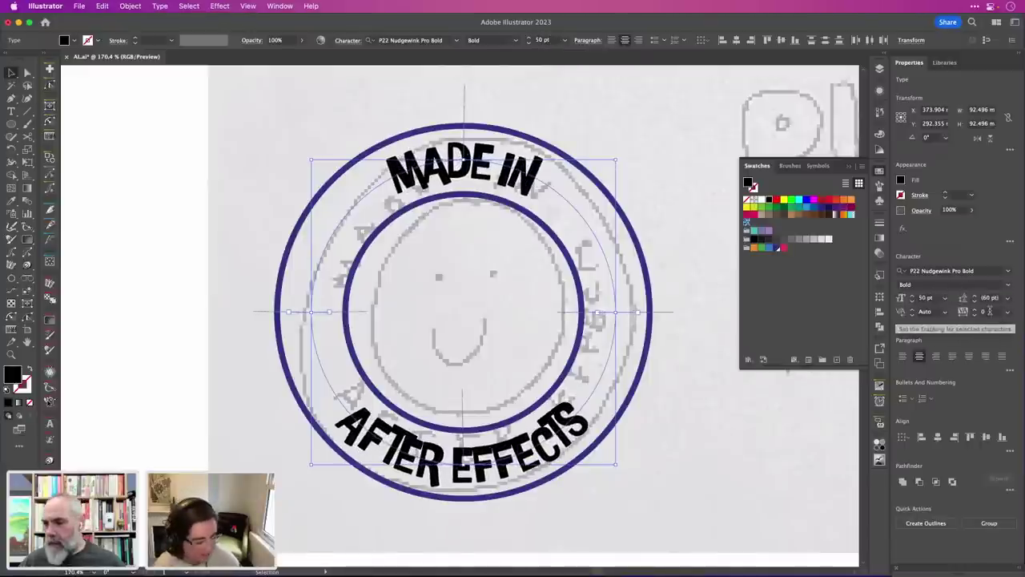
scroll(991, 311, up, 10)
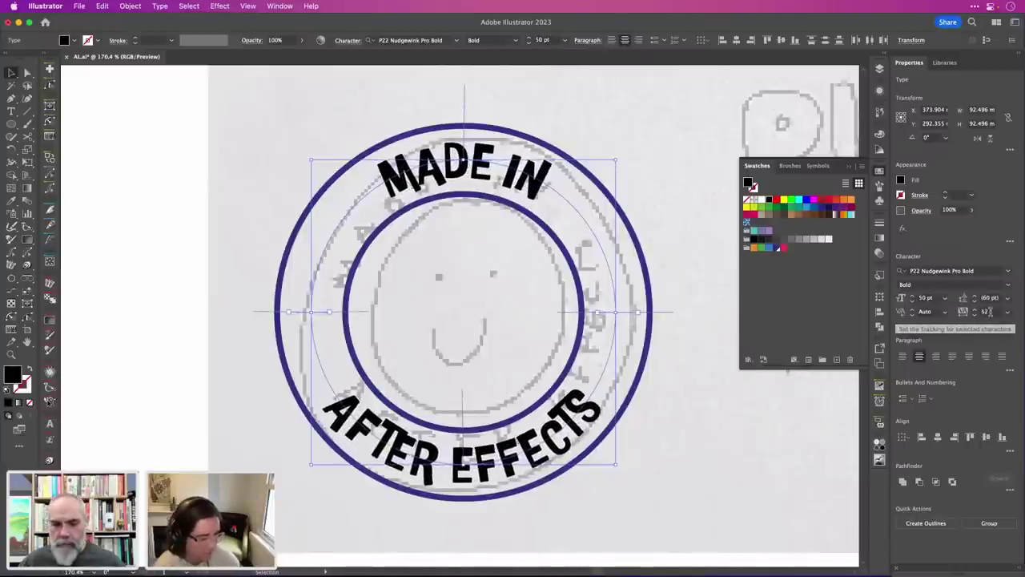
scroll(990, 312, up, 9)
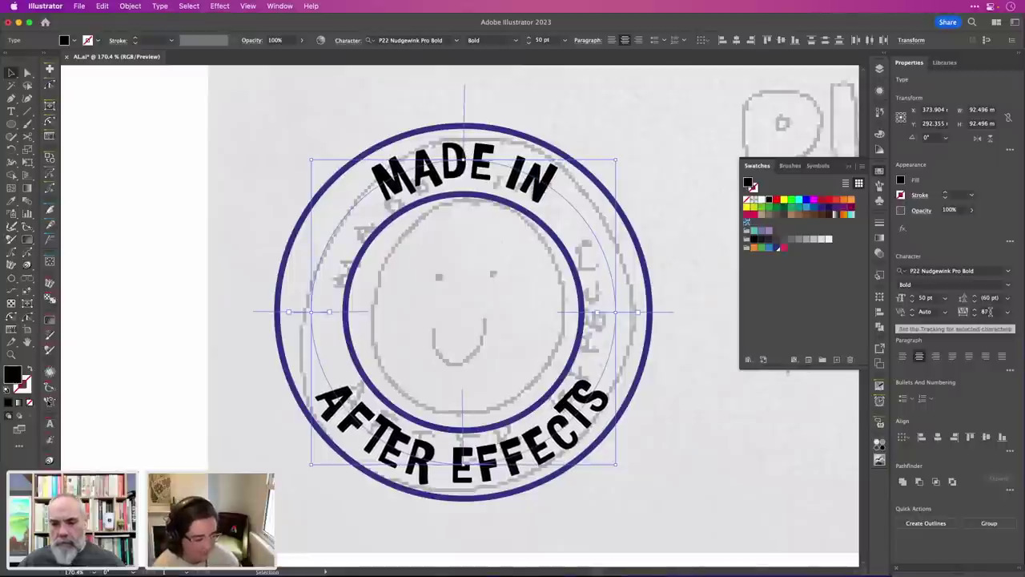
scroll(990, 311, down, 10)
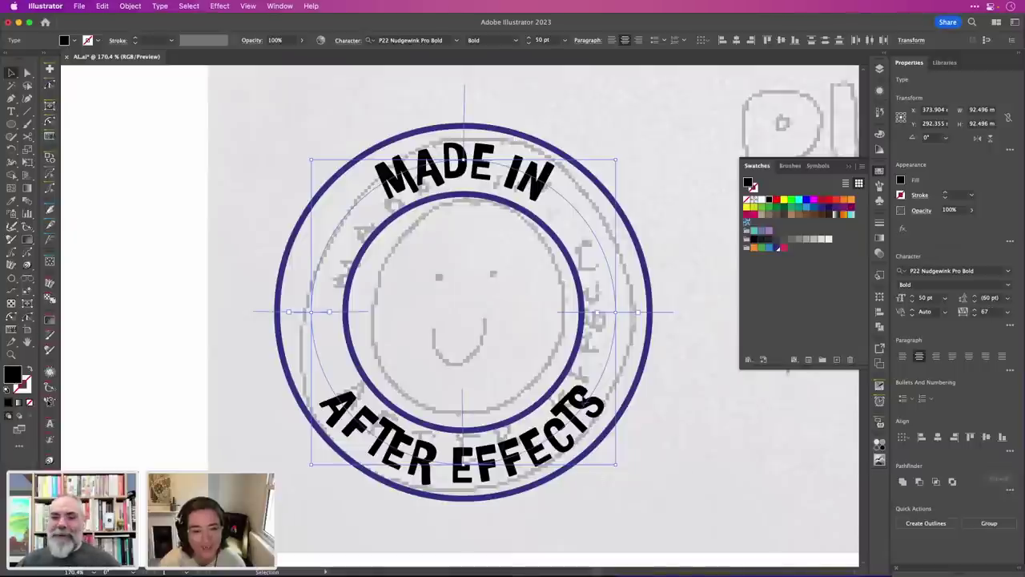
Change the captions to Poster Cut Neue Regular and tighten tracking from 67 to 36.
click(430, 42)
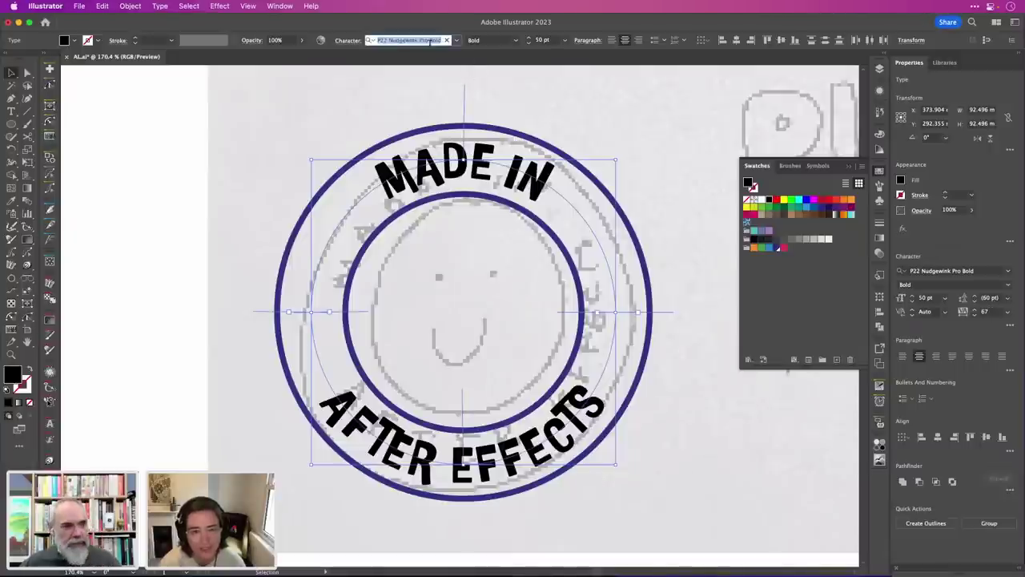
text(Poster)
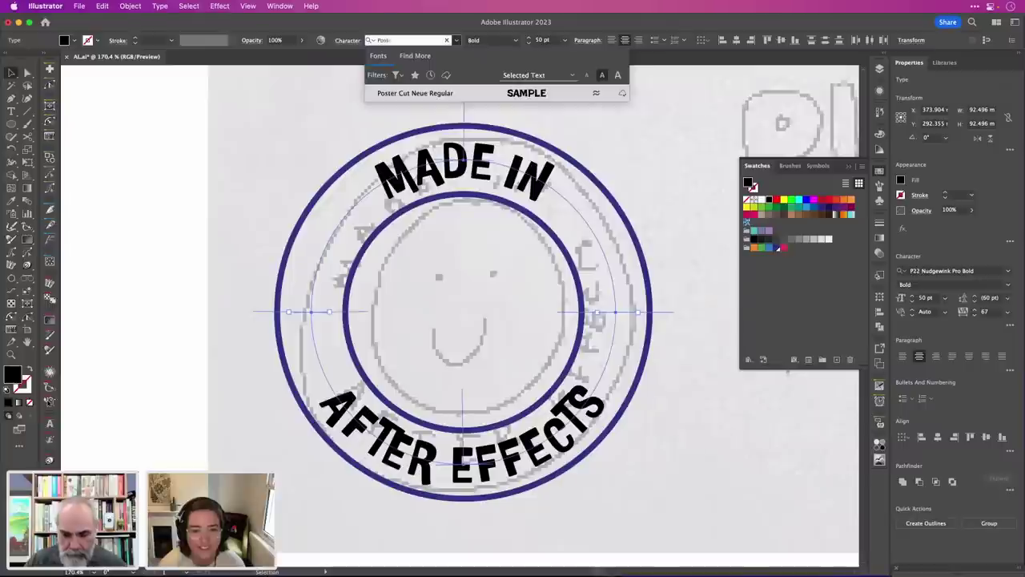
click(492, 95)
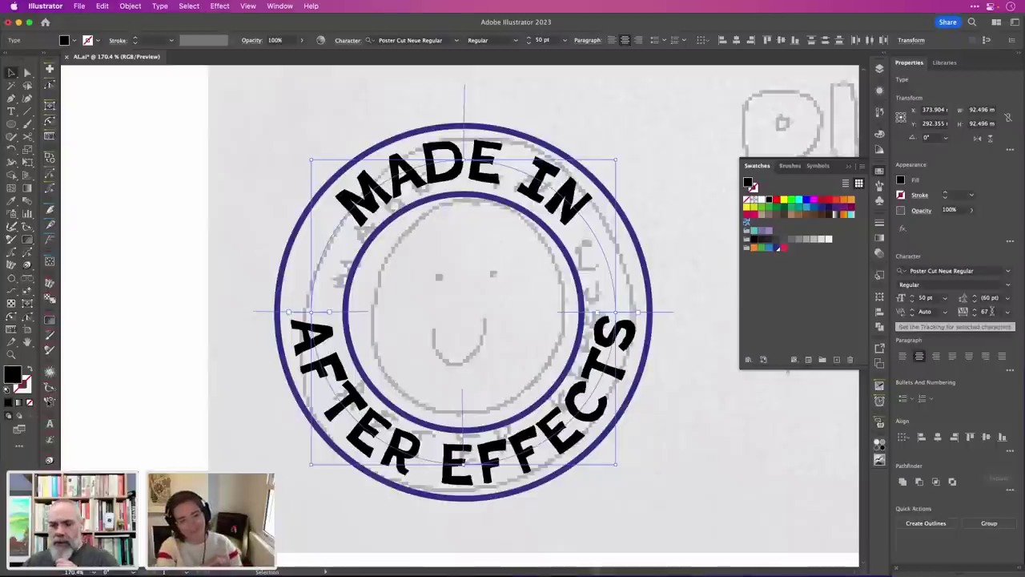
scroll(990, 310, down, 8)
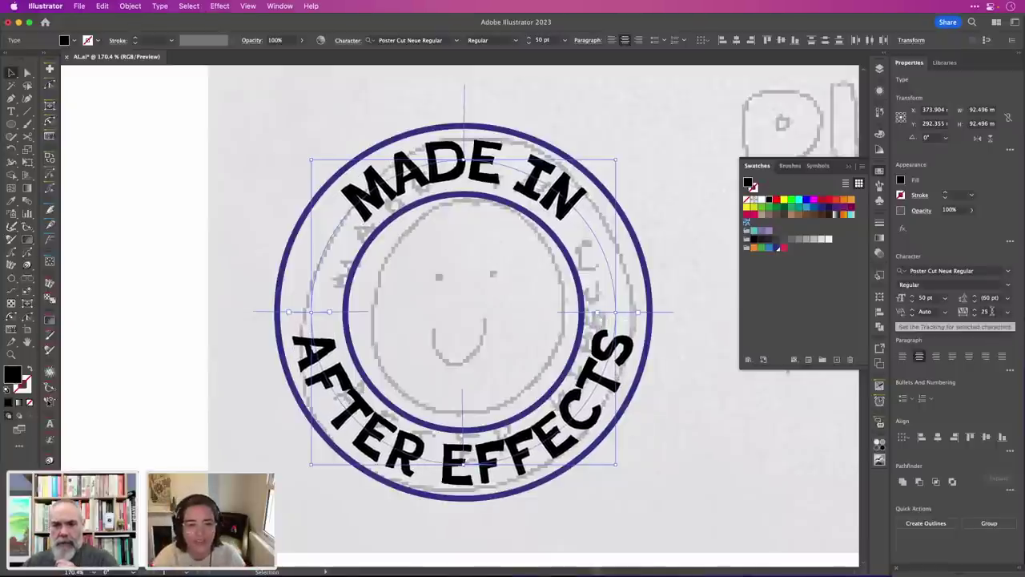
scroll(993, 311, up, 5)
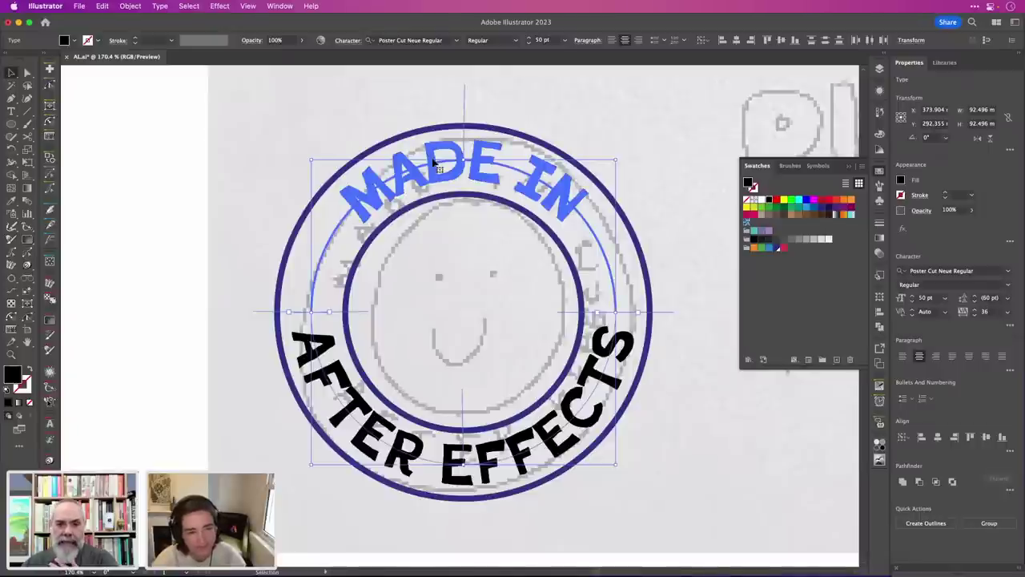
Give MADE IN alone tracking 131 and Optical kerning.
click(585, 128)
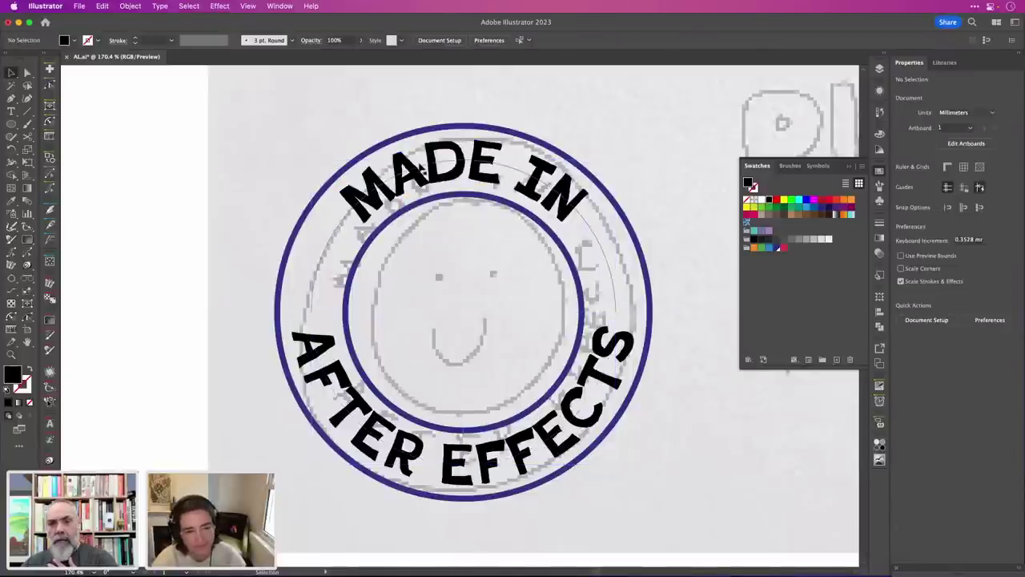
click(420, 165)
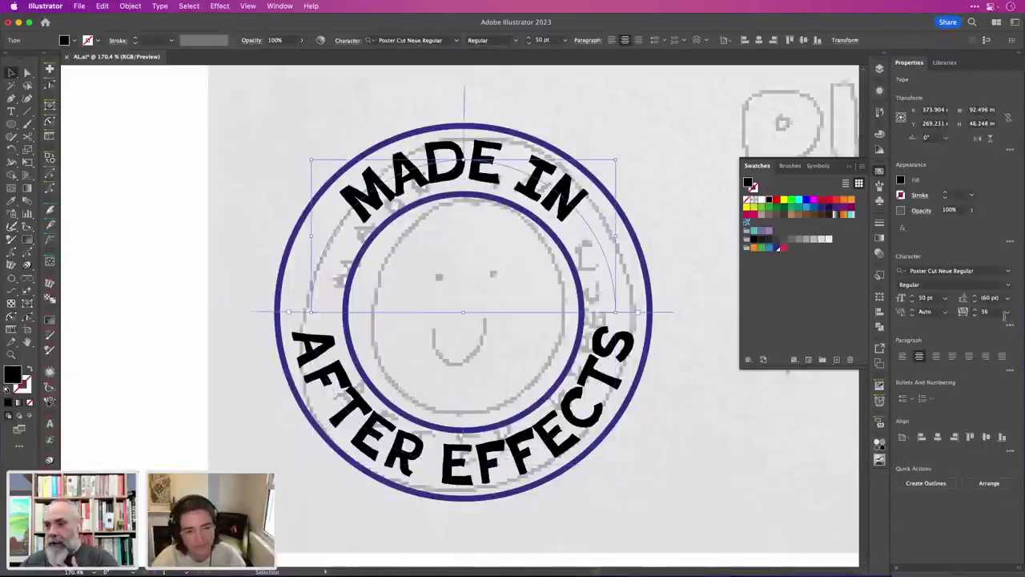
scroll(989, 314, up, 8)
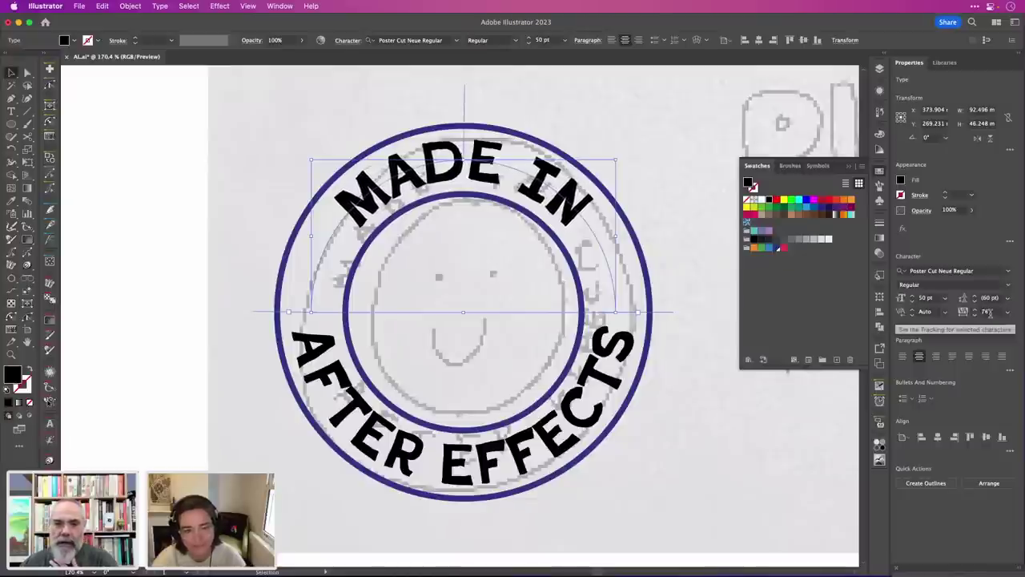
scroll(989, 314, up, 10)
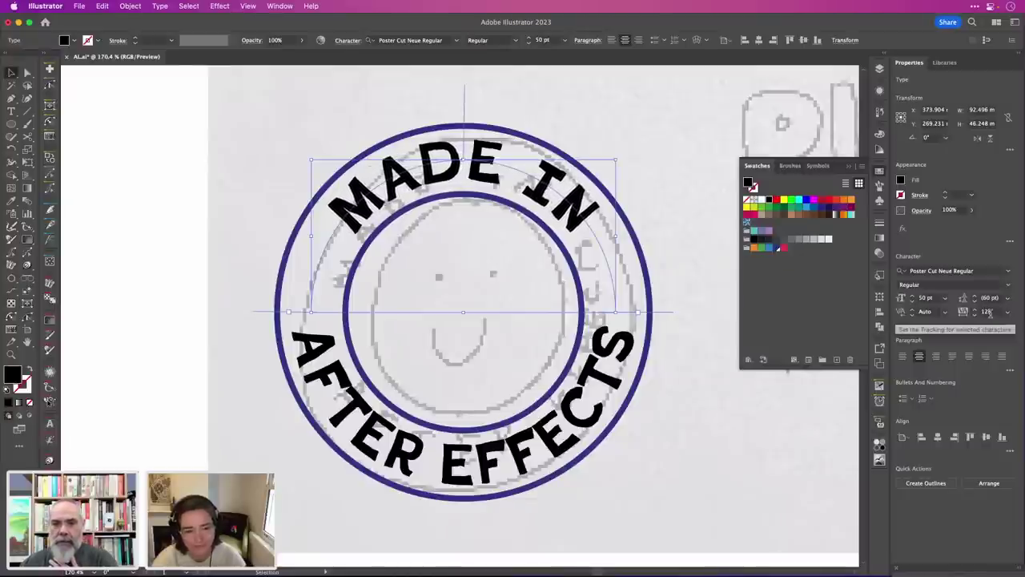
scroll(990, 314, up, 2)
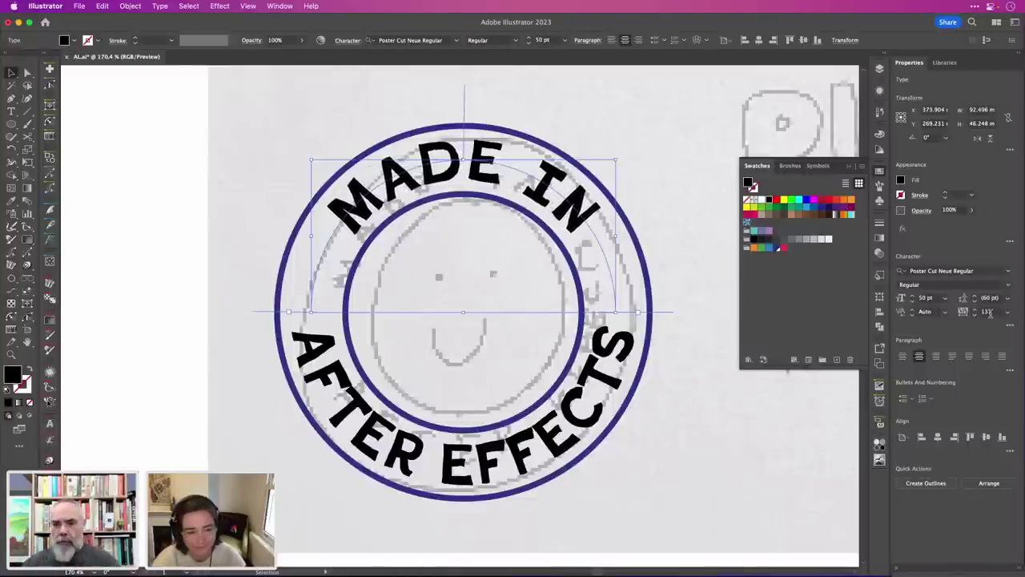
click(944, 312)
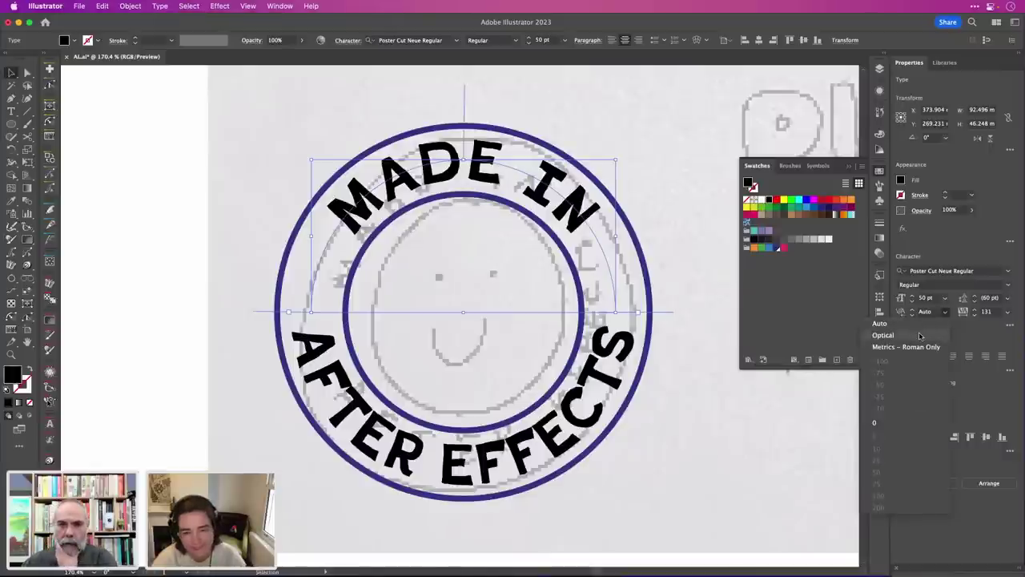
click(883, 334)
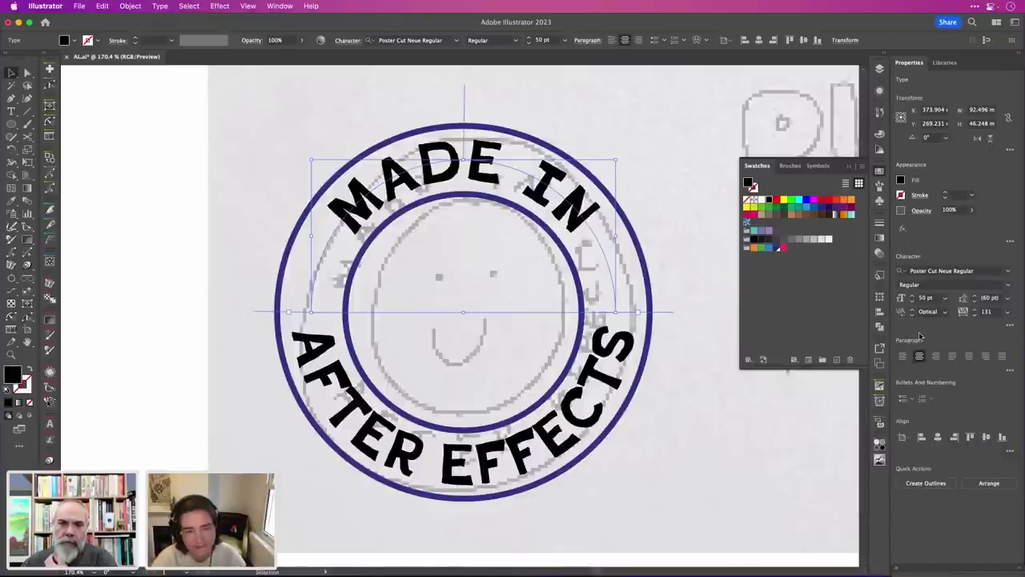
Try Optical kerning on AFTER EFFECTS, then return it to Auto.
click(575, 426)
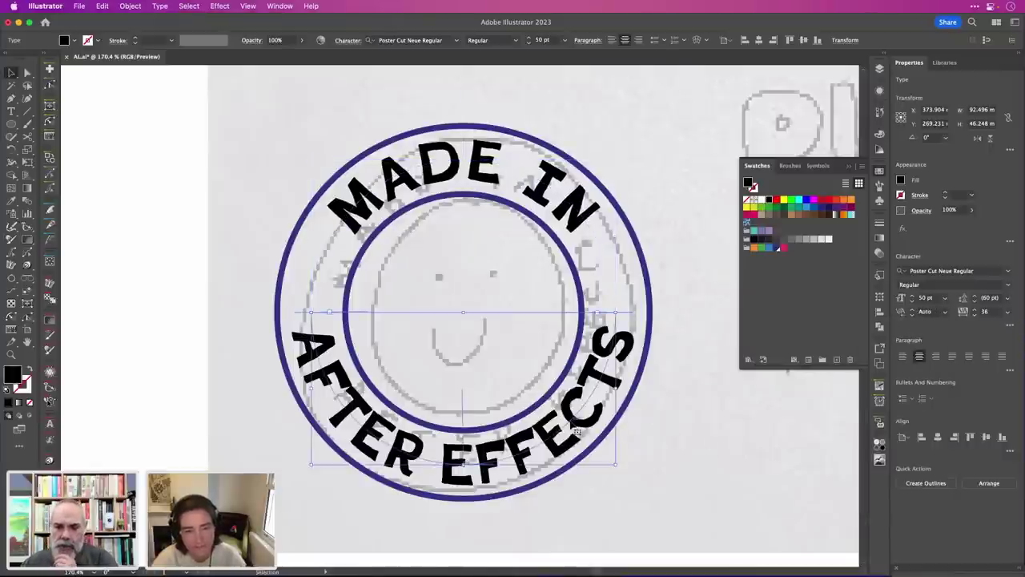
click(945, 311)
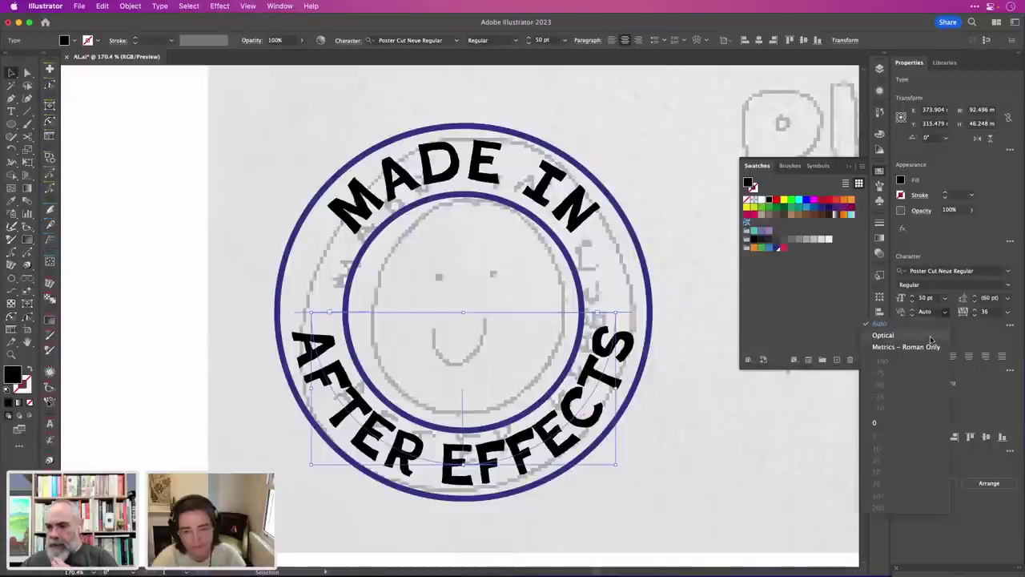
click(929, 336)
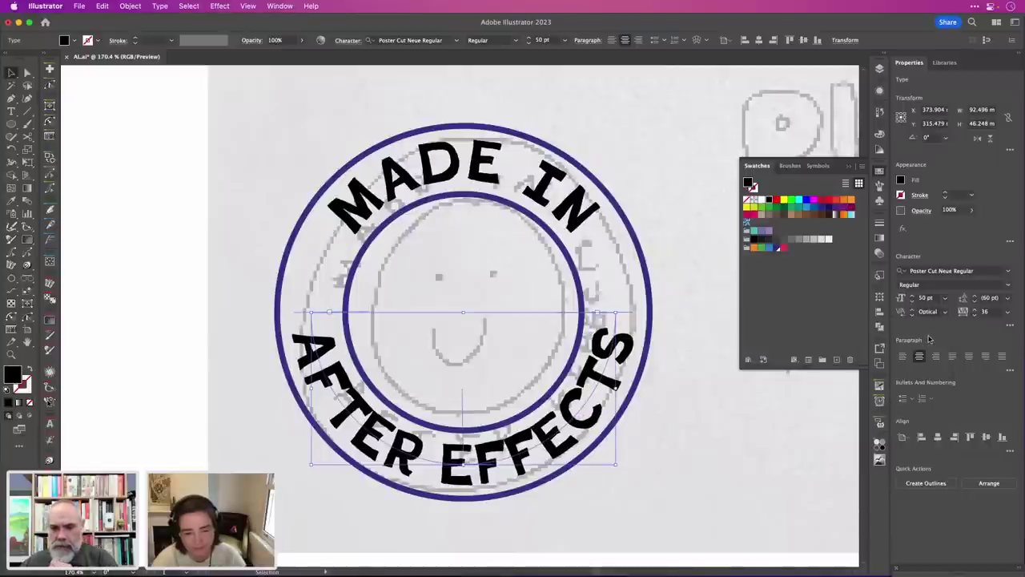
click(944, 311)
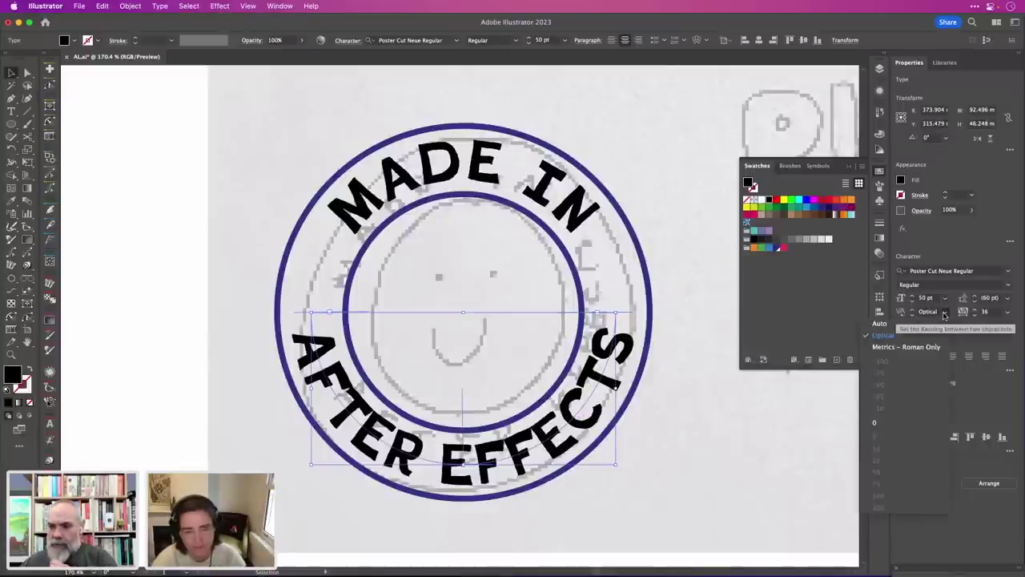
click(907, 325)
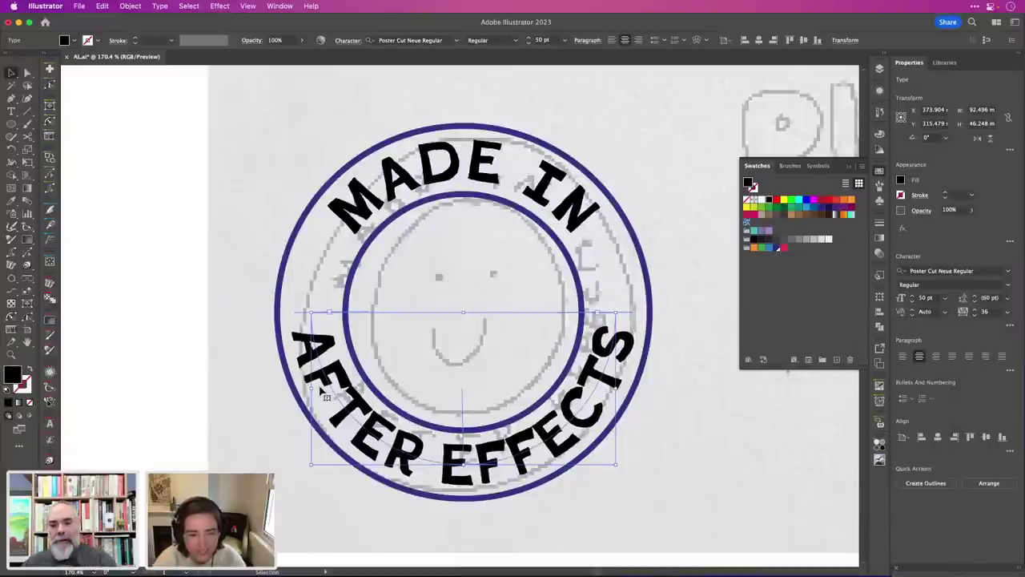
click(224, 342)
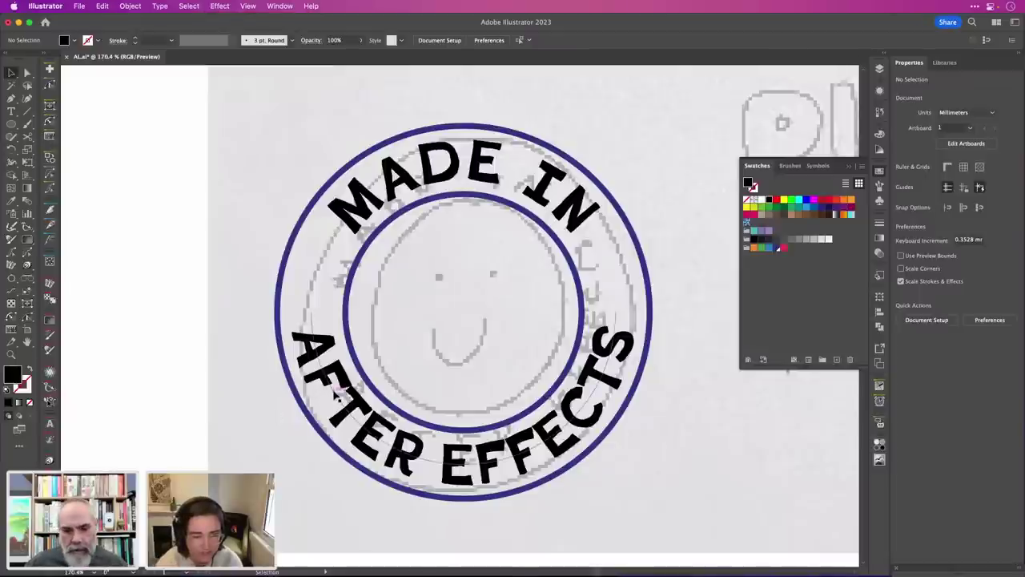
click(336, 397)
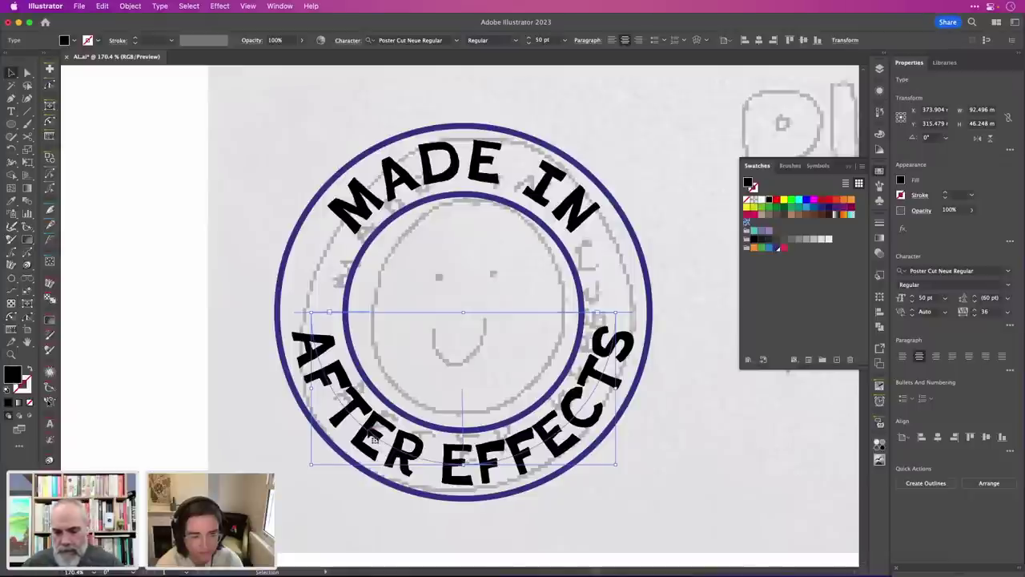
Manually kern letter pairs in EFFECTS, setting one pair's kerning to 36.
key(t)
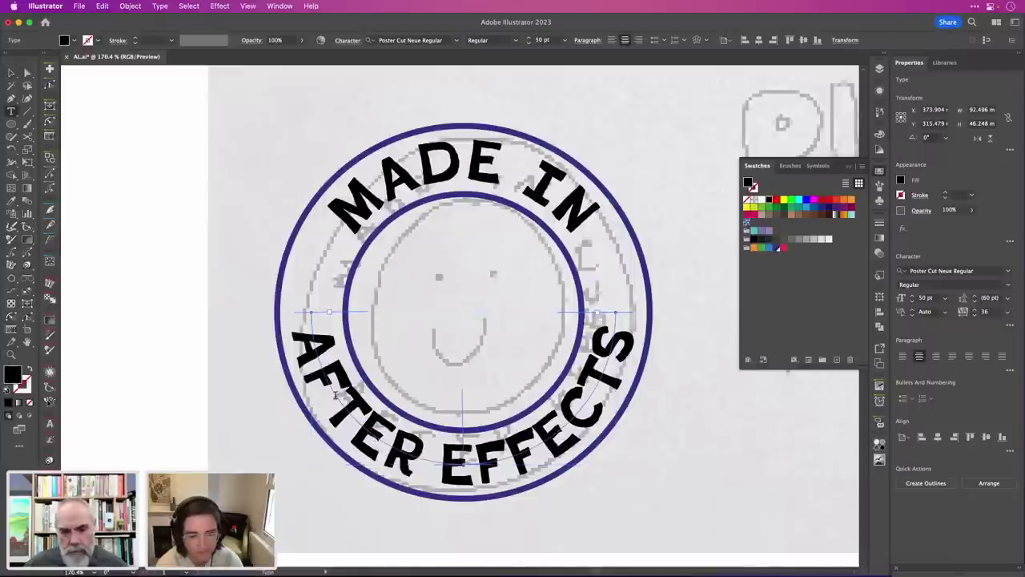
click(335, 394)
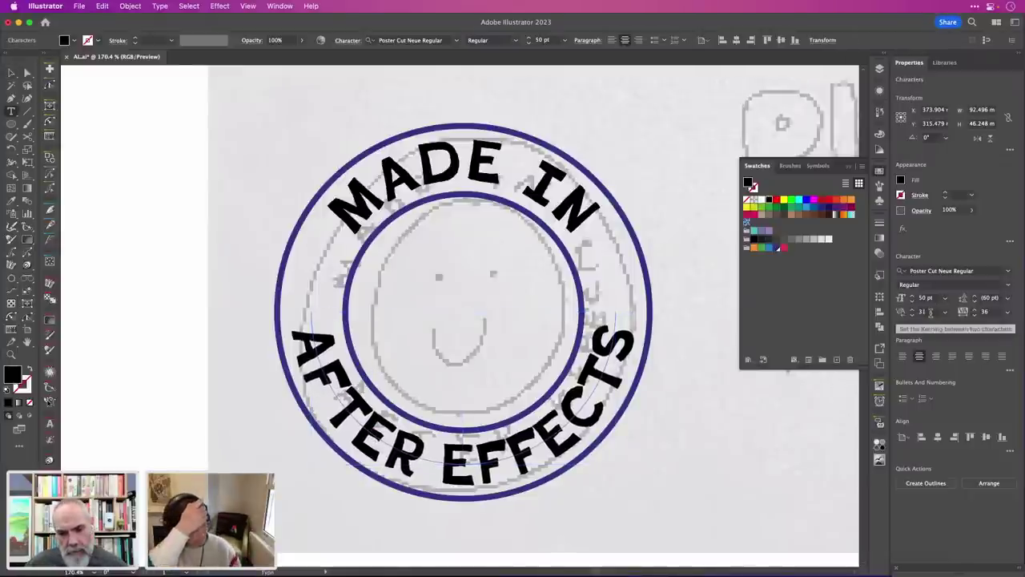
scroll(930, 312, up, 5)
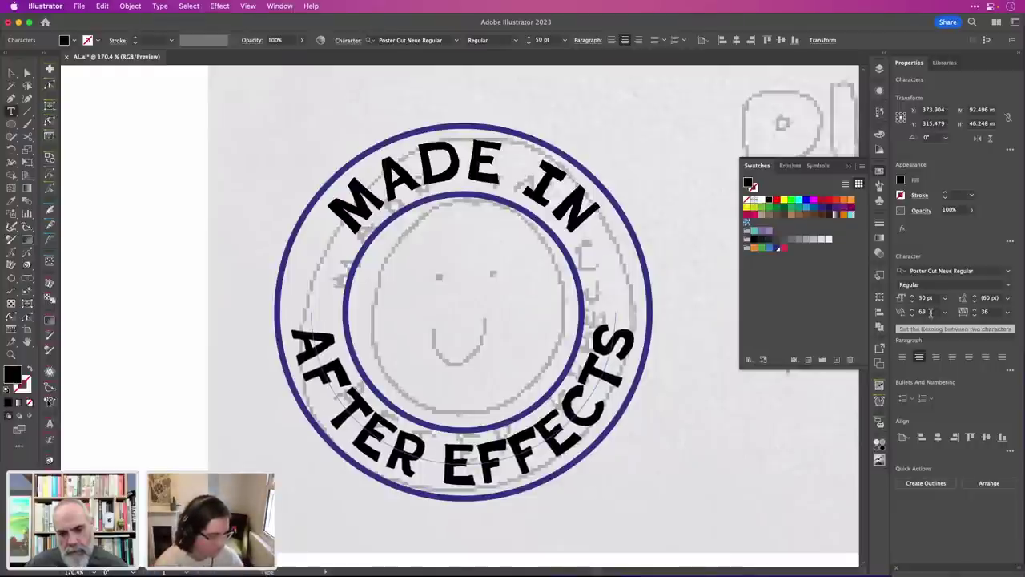
scroll(930, 312, up, 3)
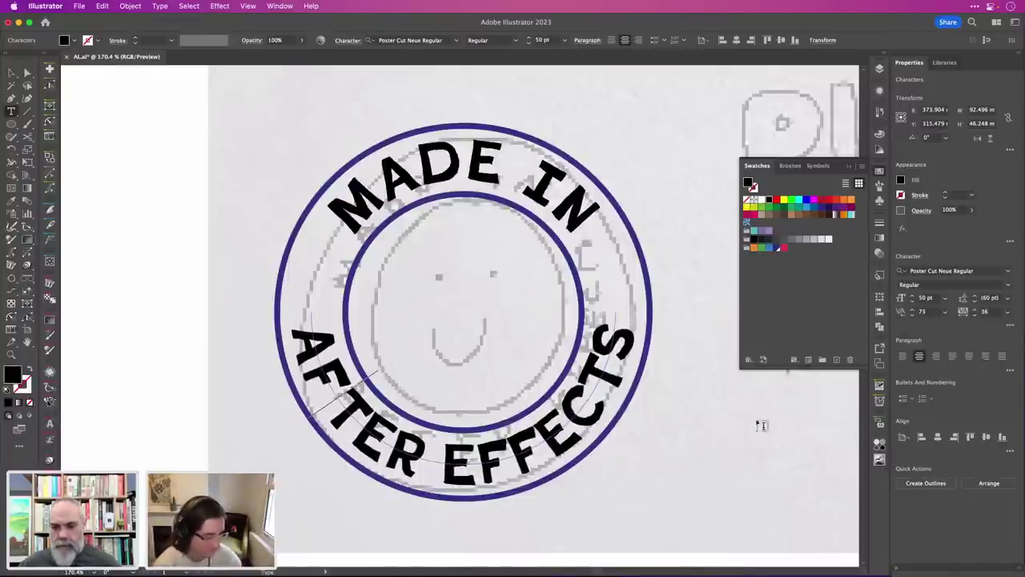
click(512, 454)
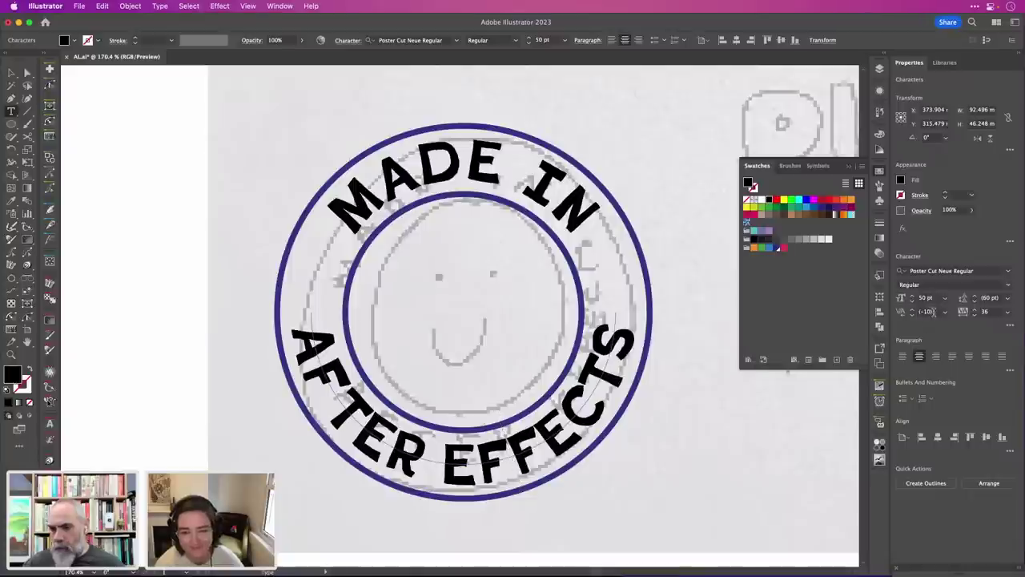
scroll(933, 312, up, 10)
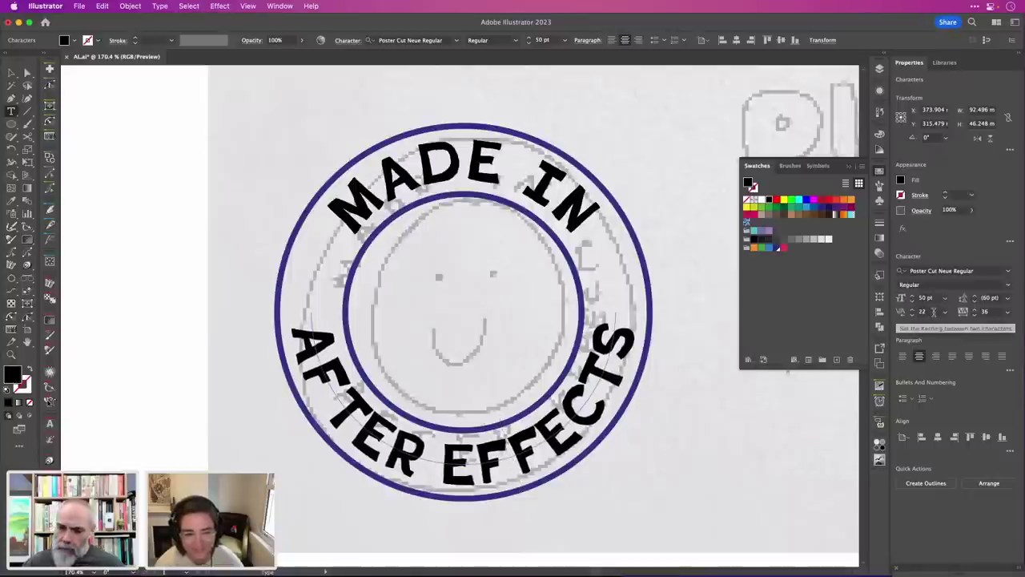
scroll(934, 311, up, 4)
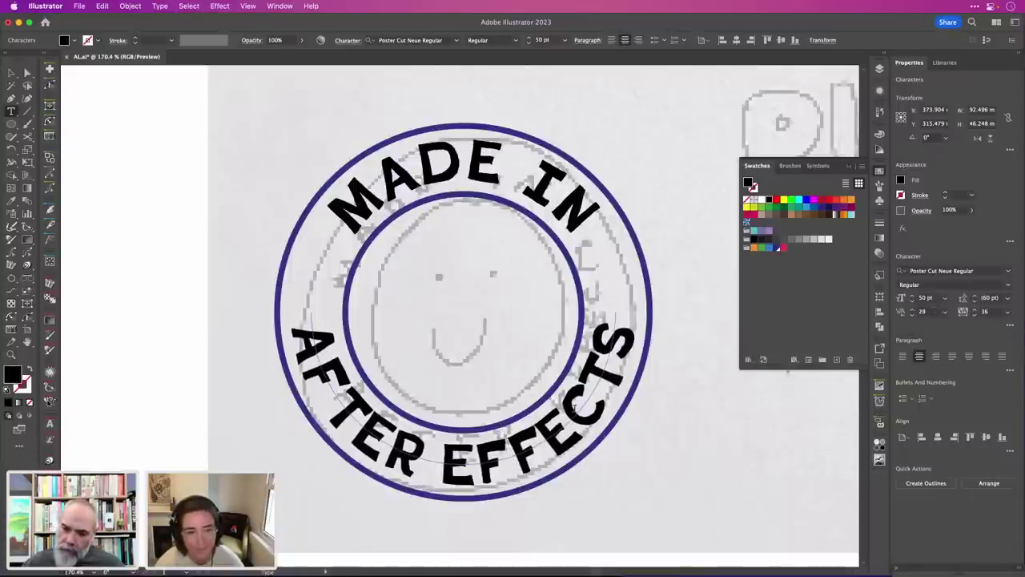
click(541, 441)
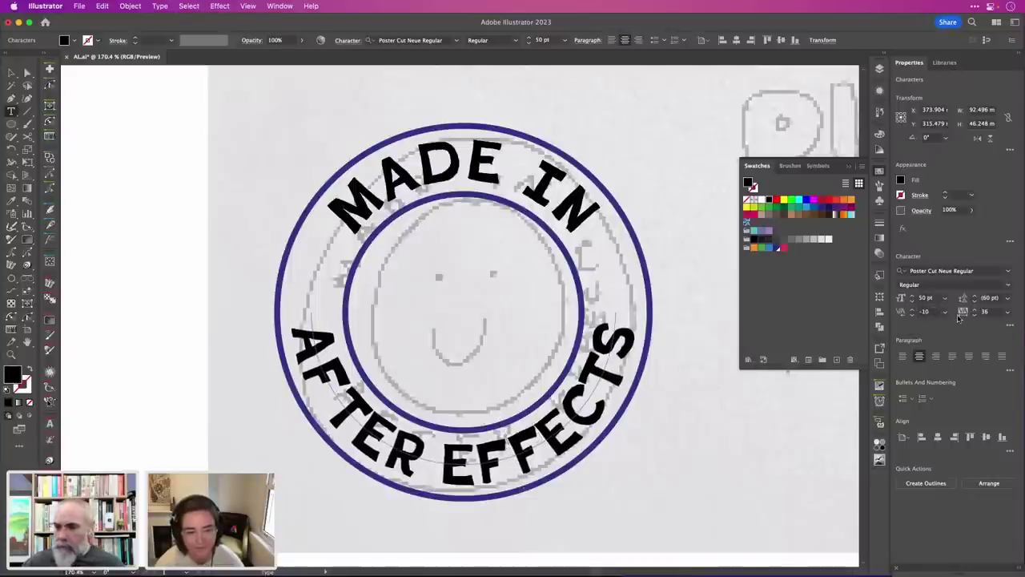
scroll(934, 312, up, 6)
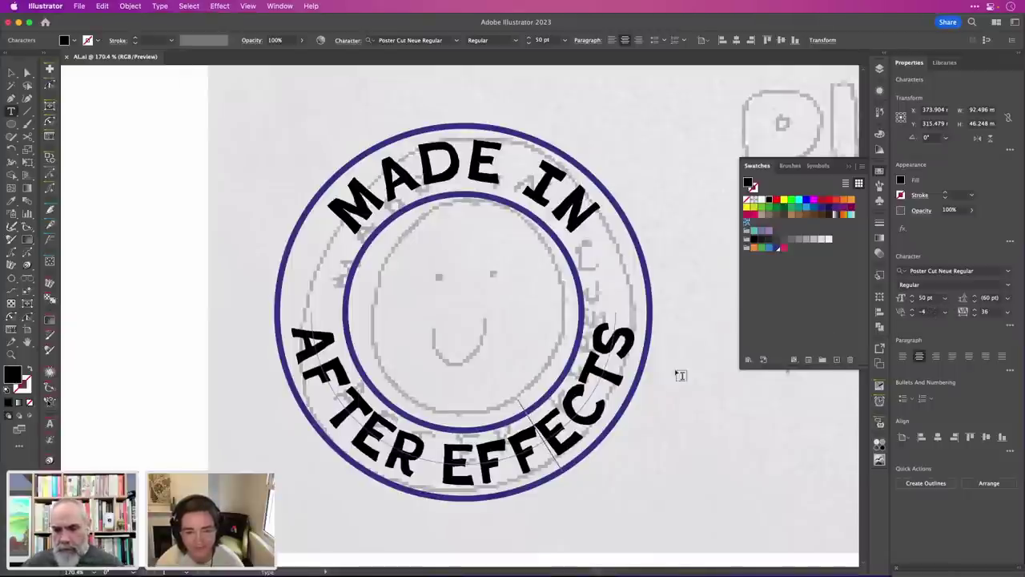
scroll(933, 311, up, 15)
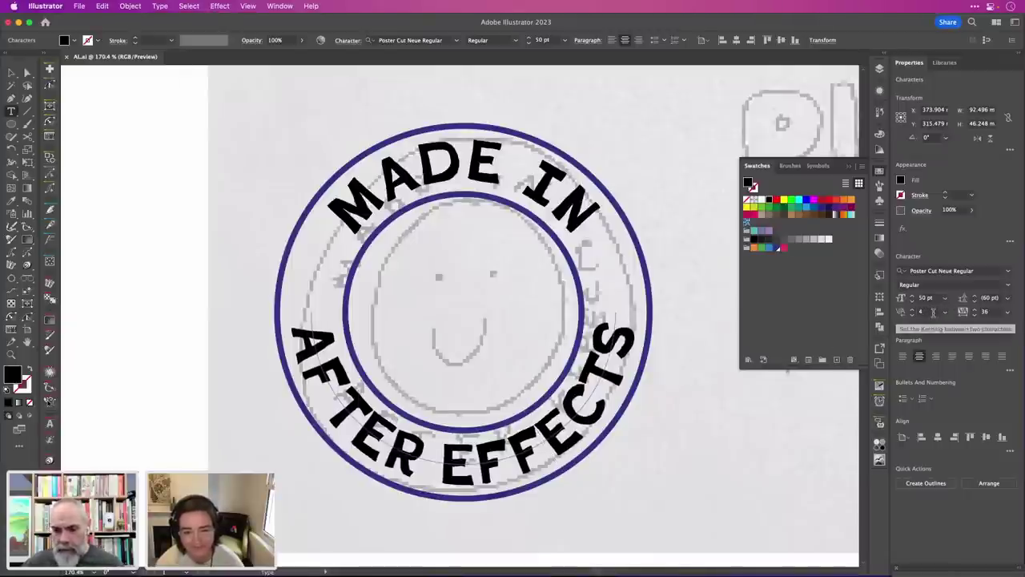
scroll(933, 311, up, 20)
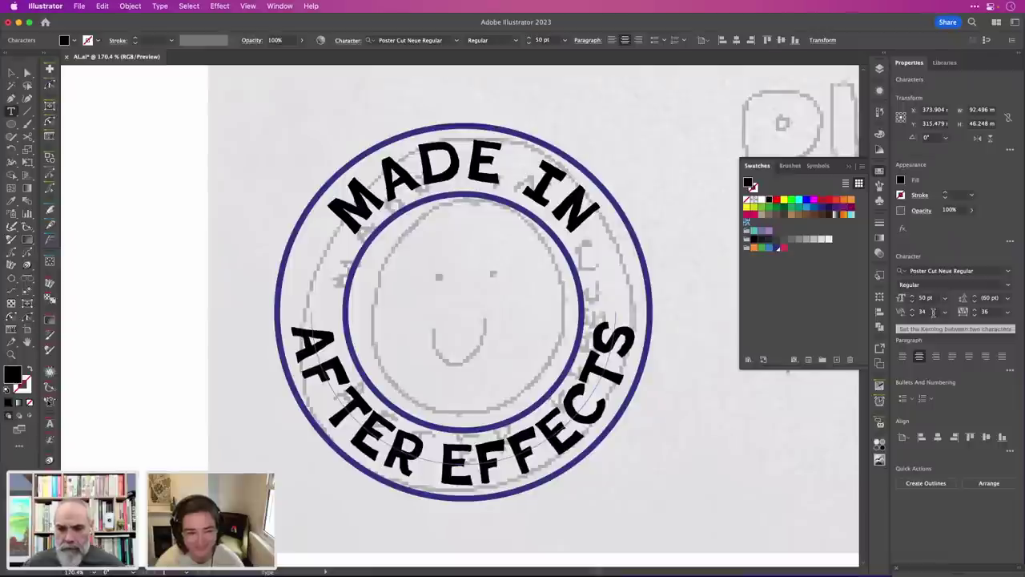
scroll(933, 311, up, 2)
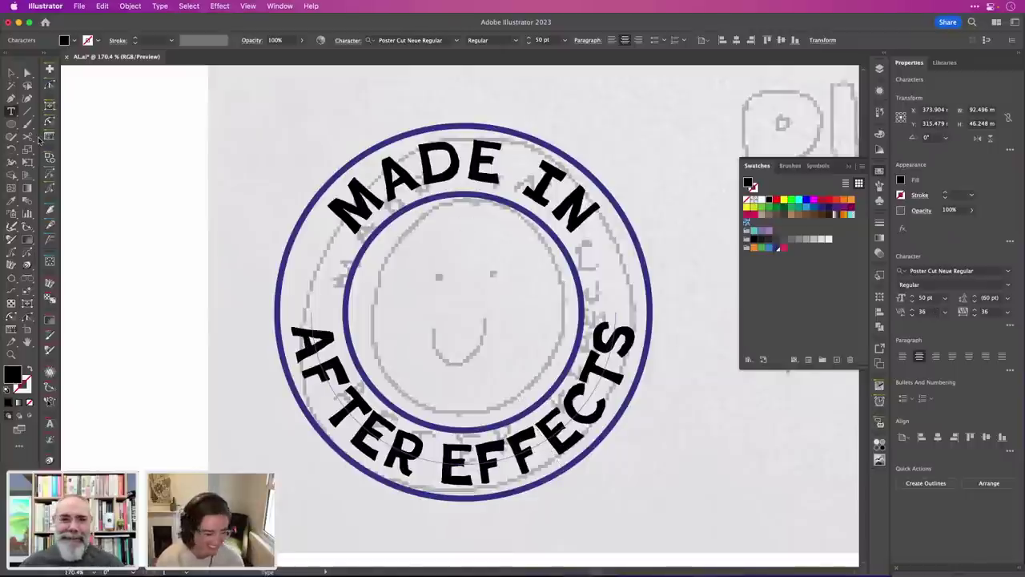
Fill MADE IN and AFTER EFFECTS orange, after briefly trying dark and light blue.
click(11, 73)
click(234, 164)
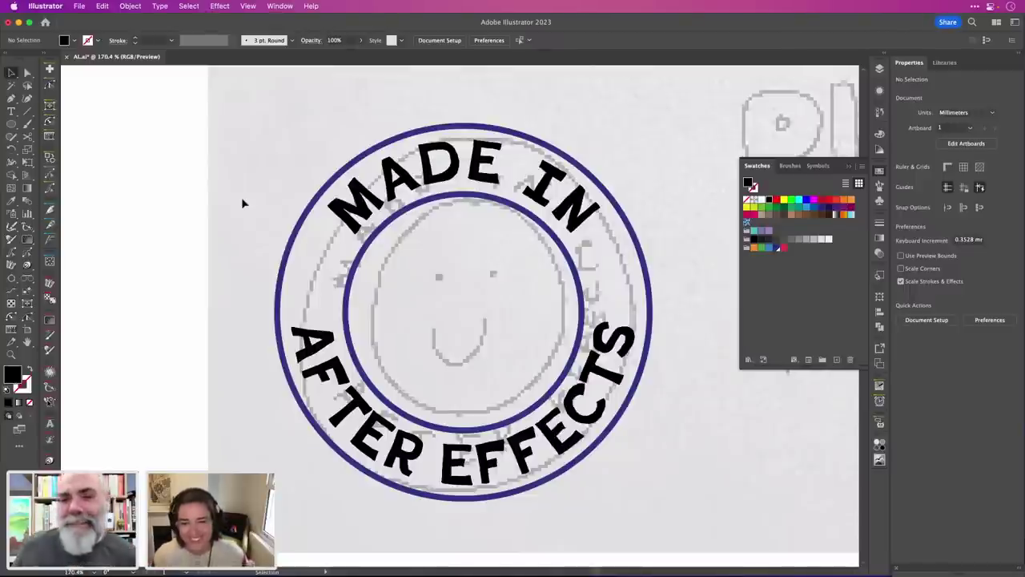
click(419, 191)
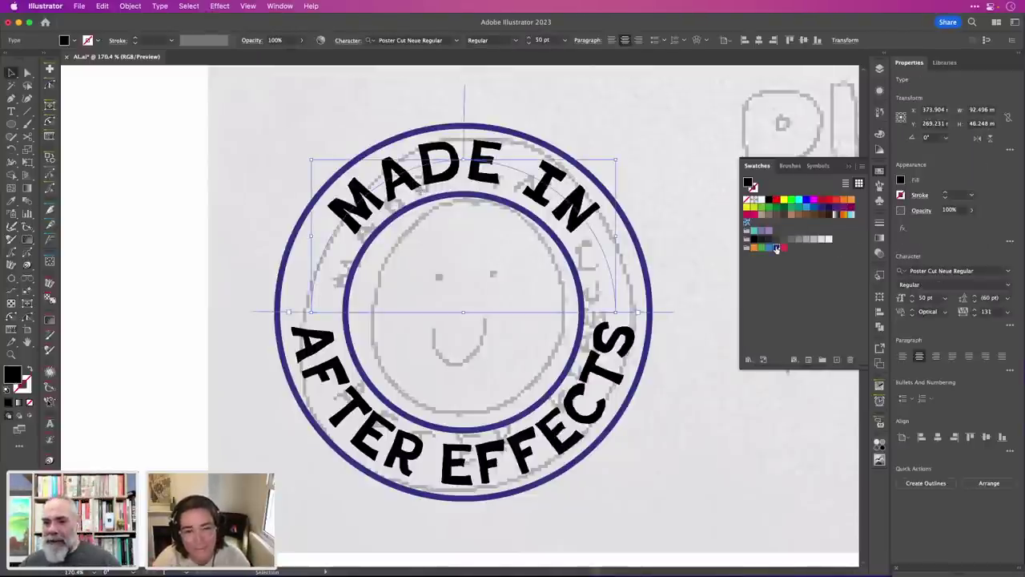
click(776, 247)
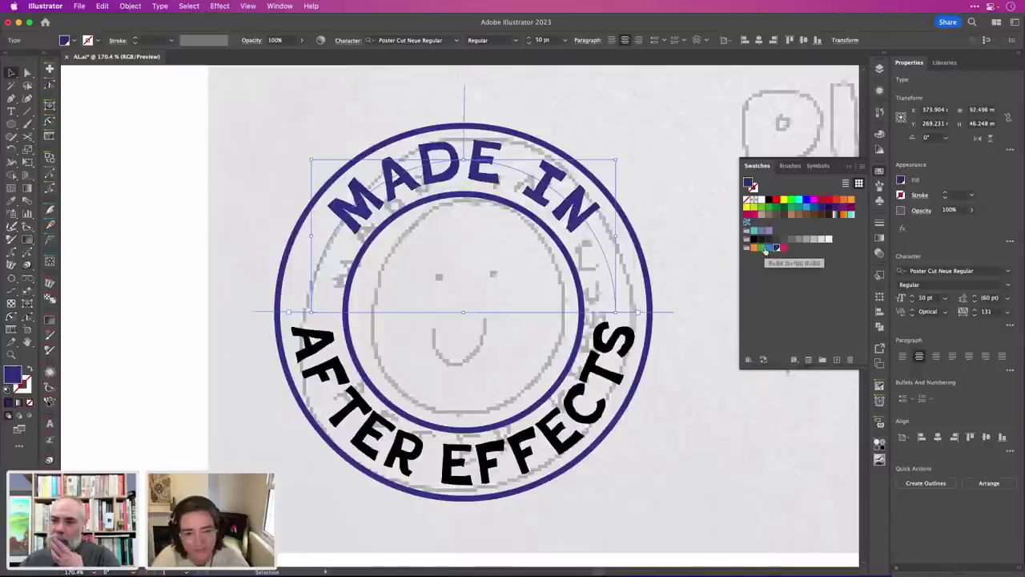
click(768, 248)
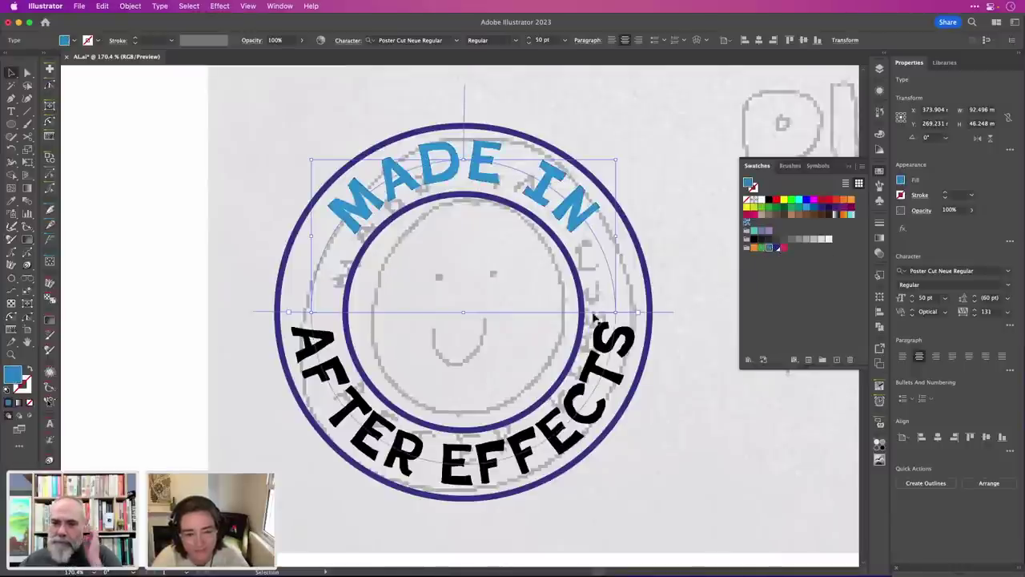
click(749, 247)
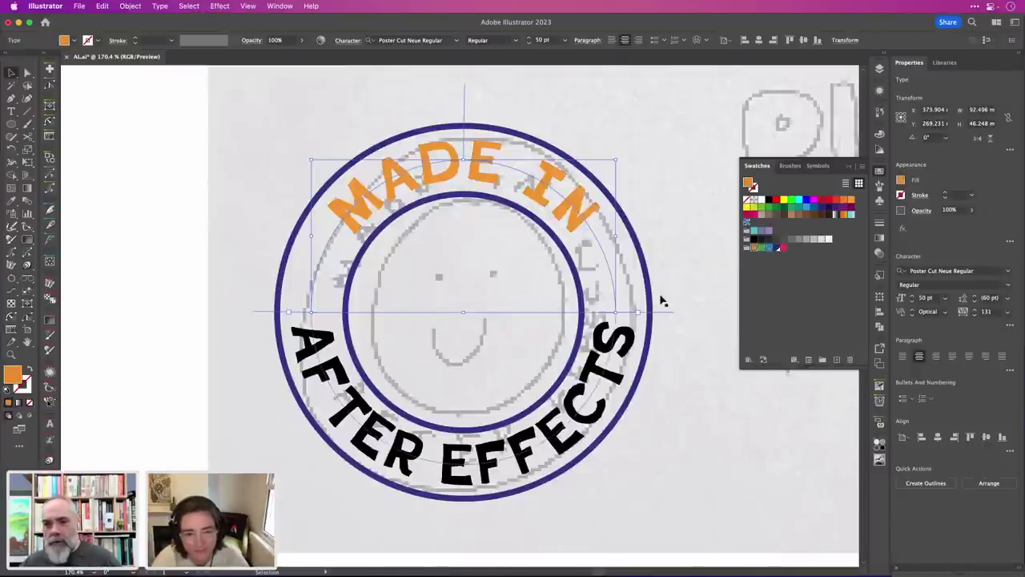
click(604, 376)
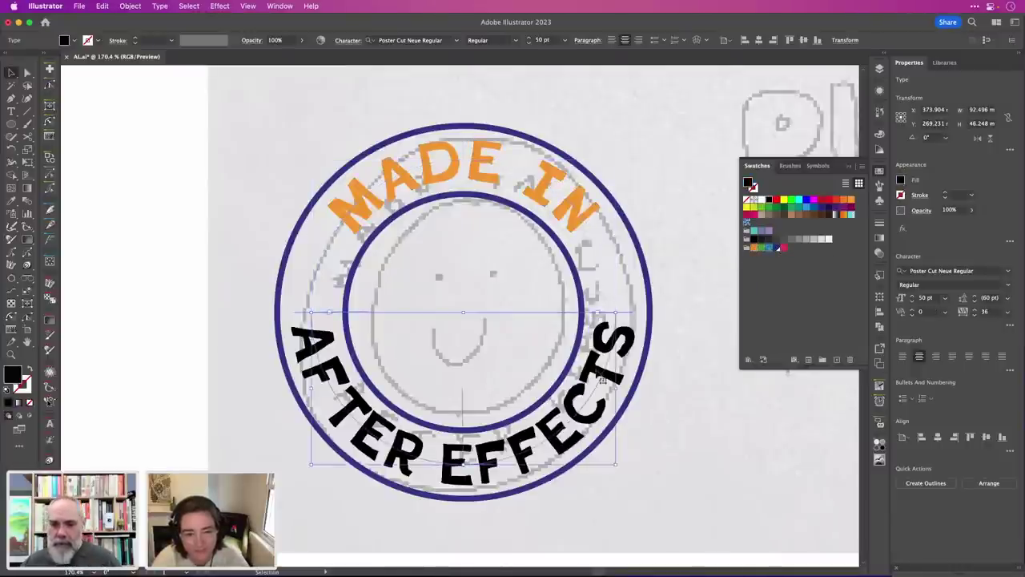
click(753, 247)
click(678, 261)
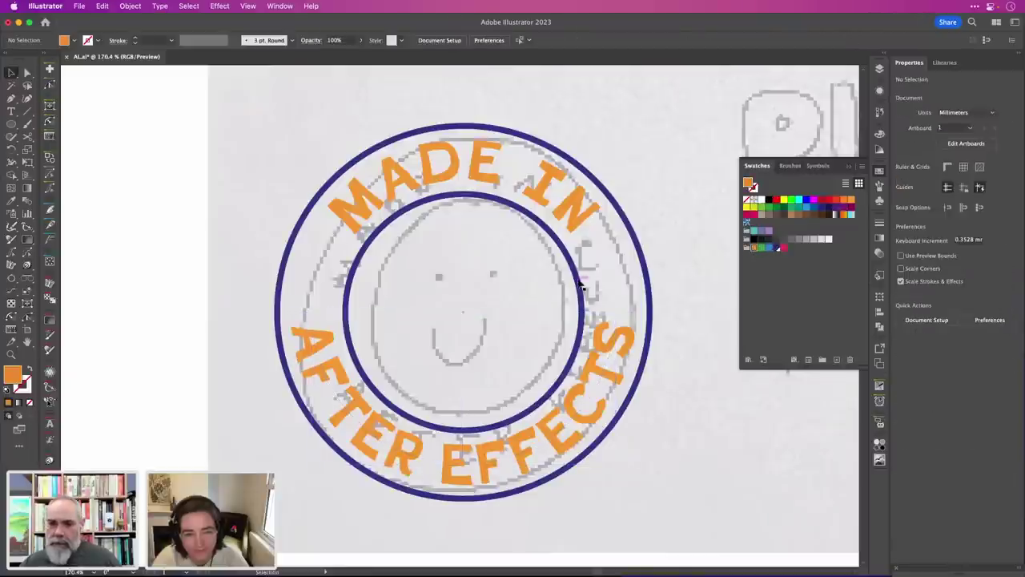
Swap the ring compound path's stroke to a solid navy fill and send it to the back.
click(640, 249)
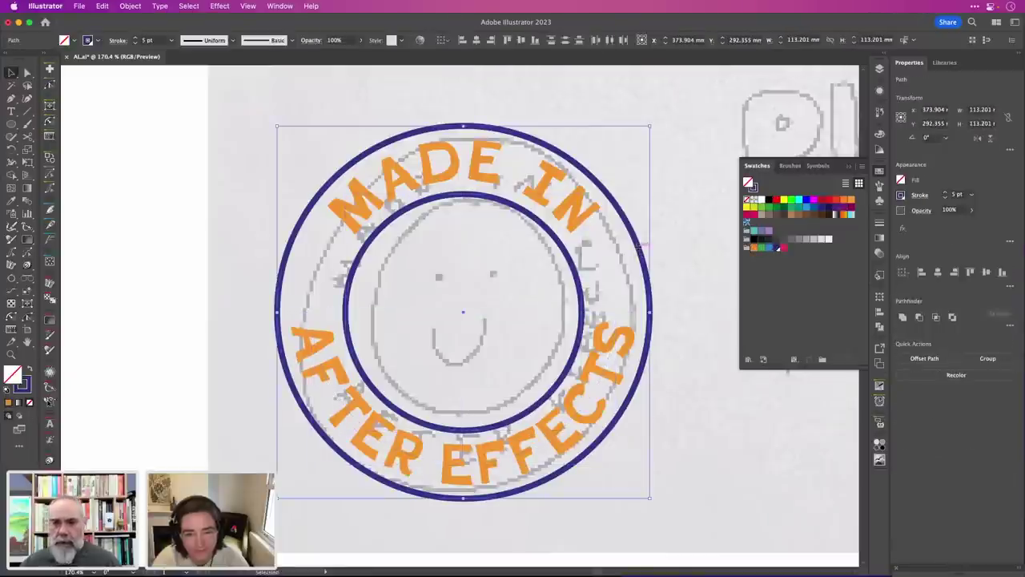
key(a)
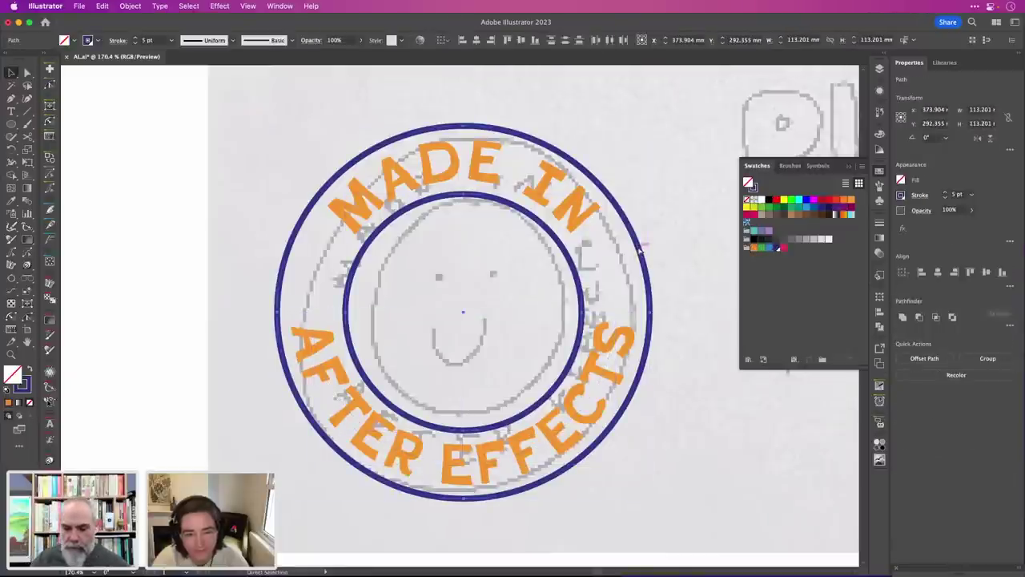
key(v)
click(639, 249)
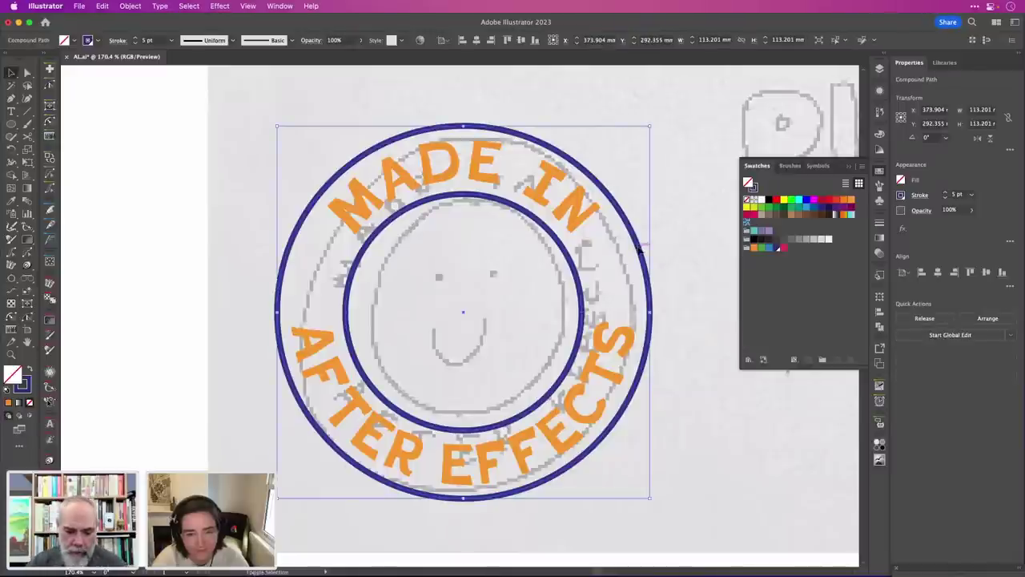
key(shift+x)
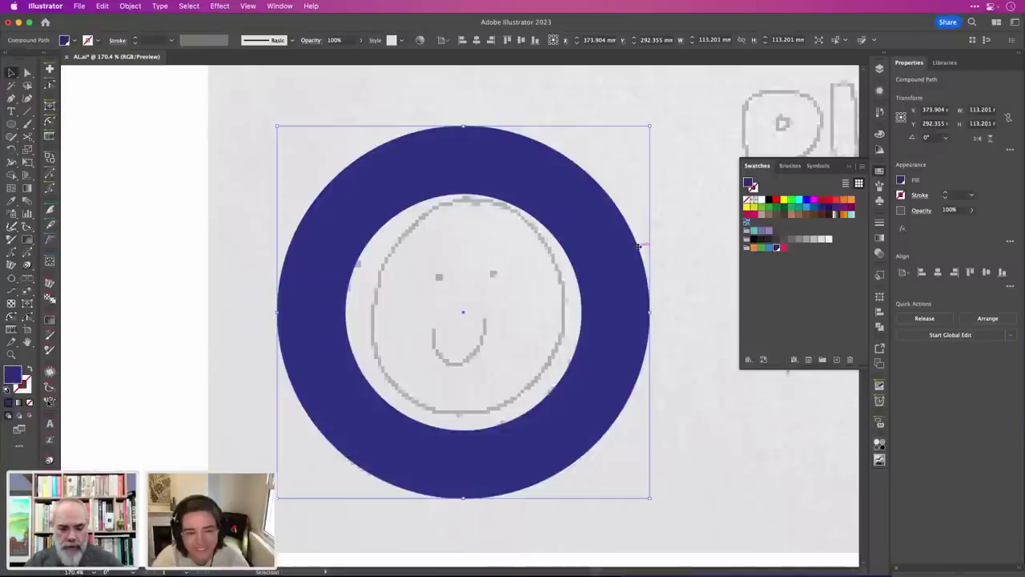
key(super)
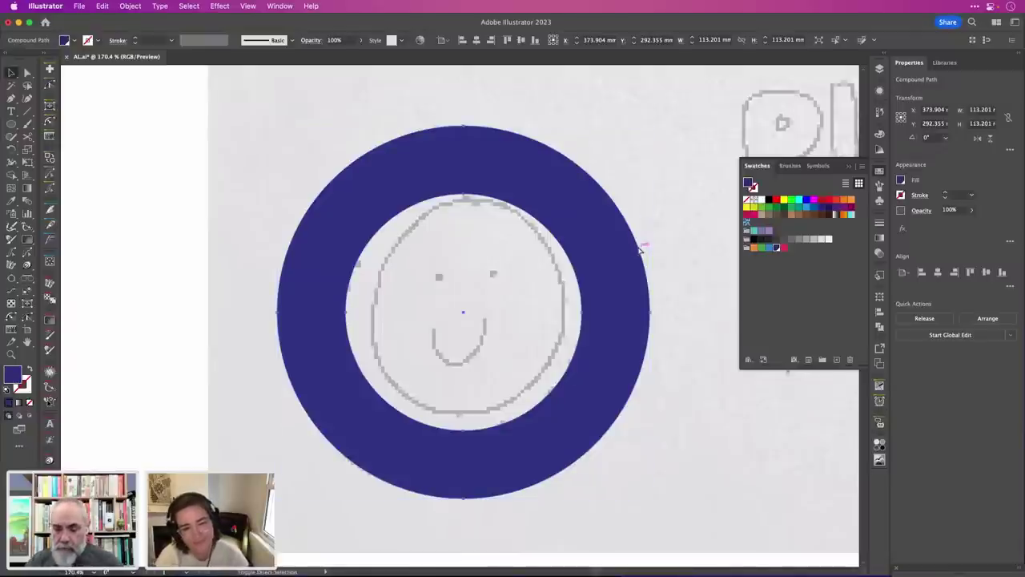
key(super+shift+bracketleft)
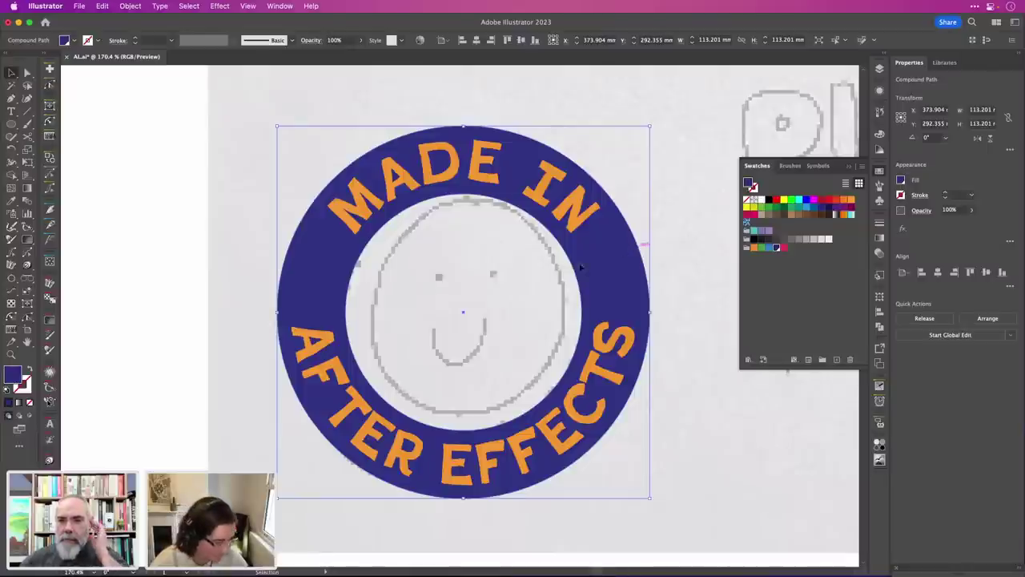
click(701, 244)
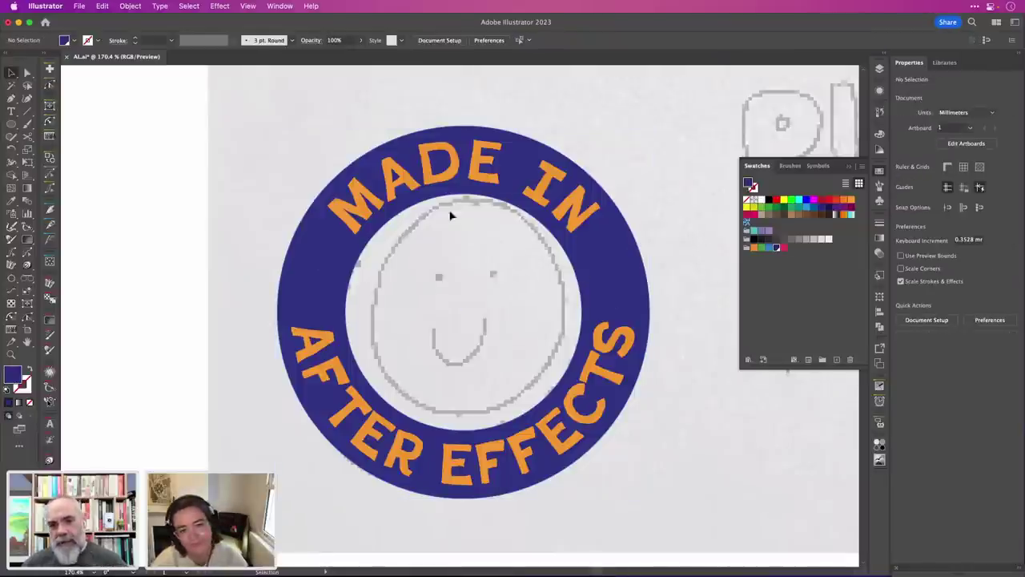
Release the ring into two circles and fill the 71.792 mm inner circle pink.
click(617, 254)
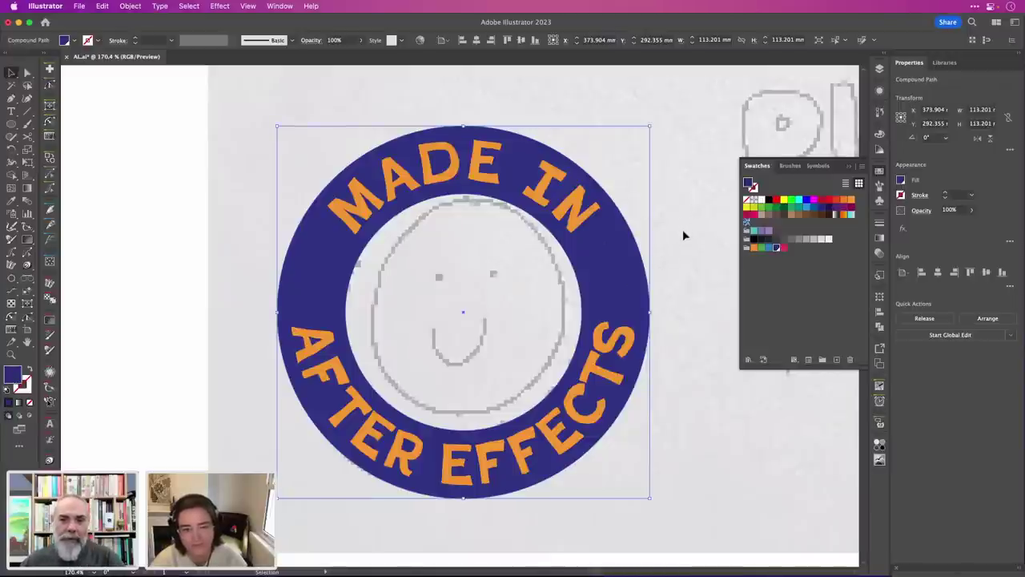
key(super+shift+a)
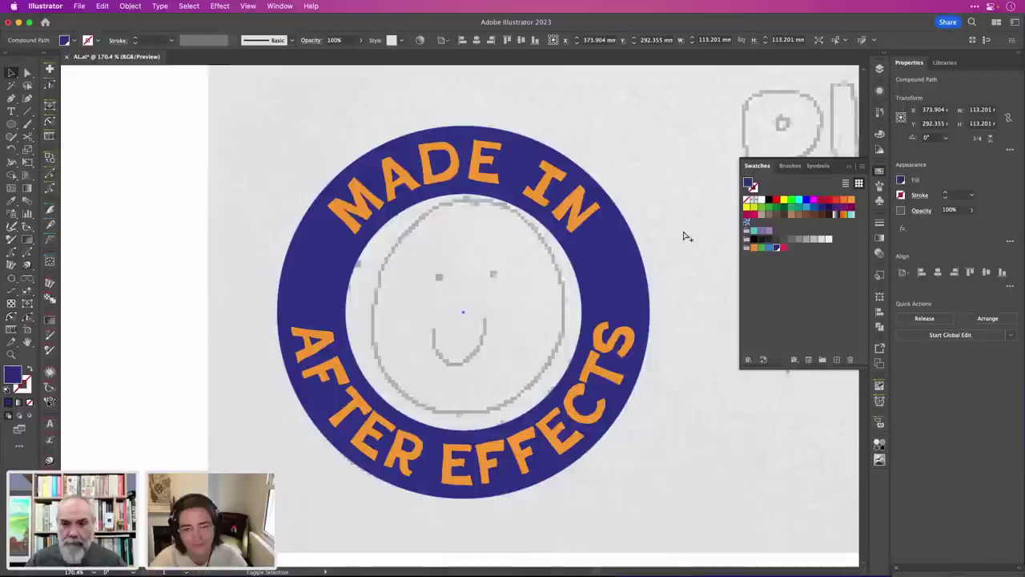
key(alt+shift+super+8)
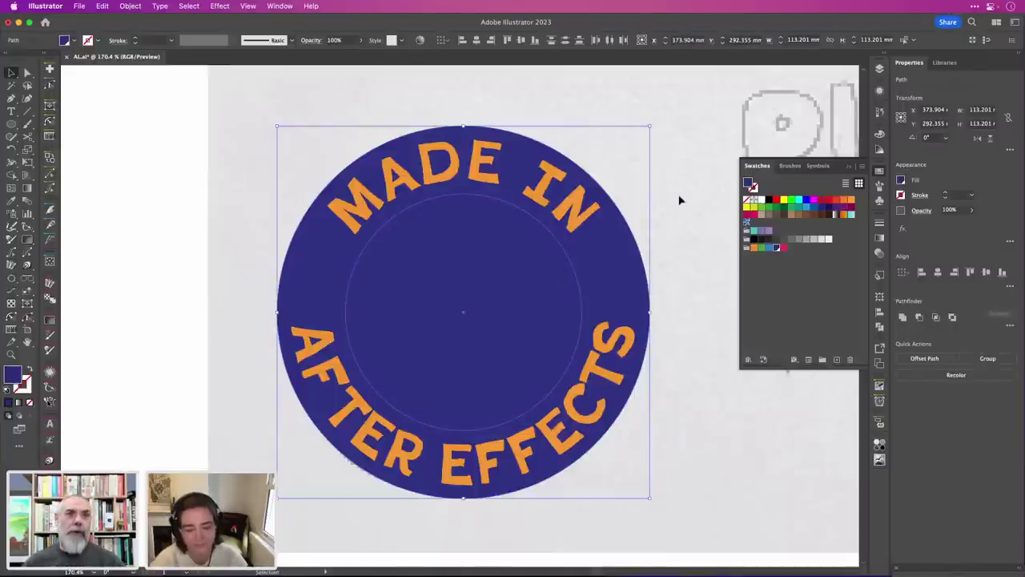
click(679, 198)
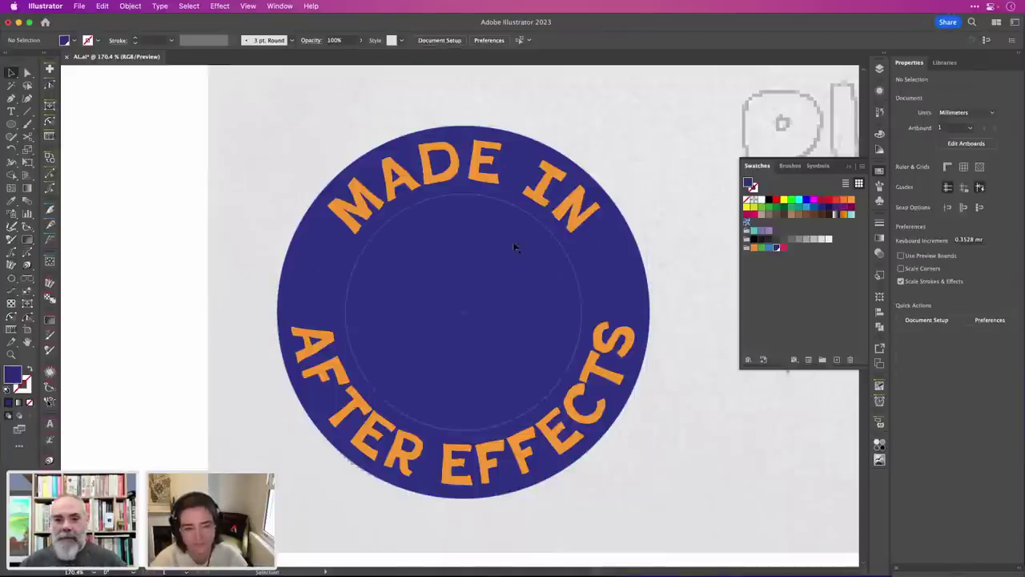
click(513, 244)
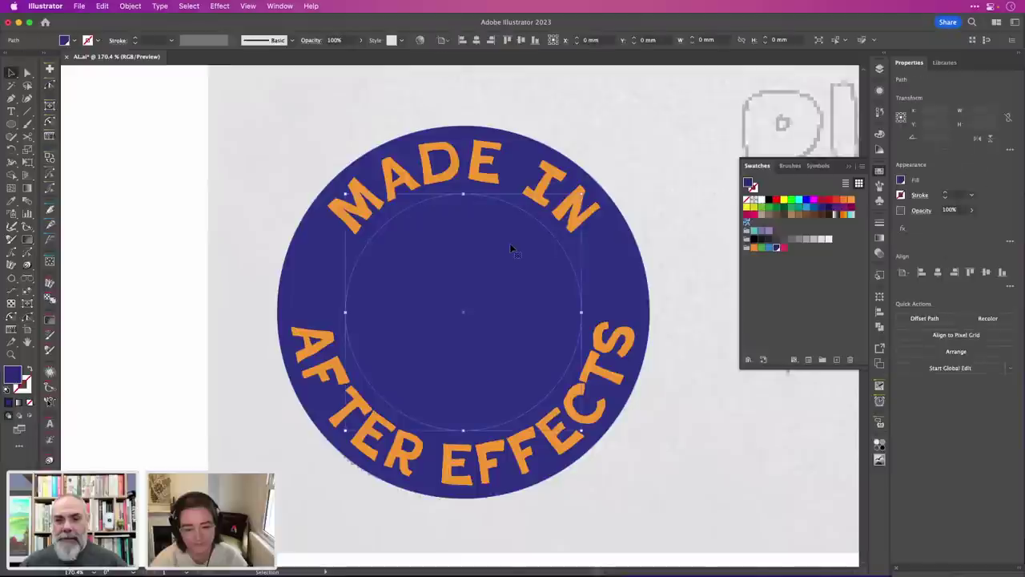
click(783, 248)
click(663, 198)
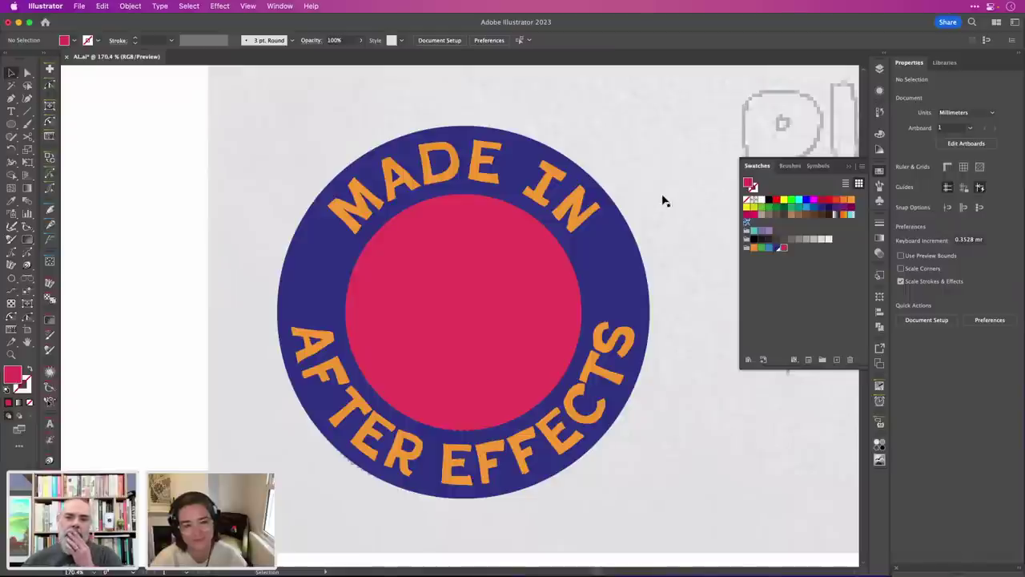
click(541, 189)
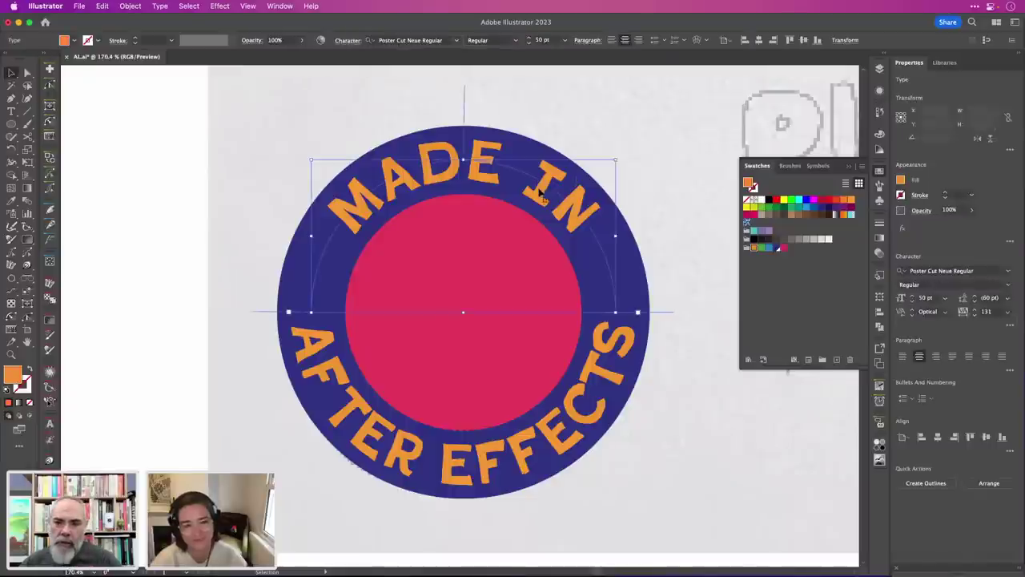
Recolour both MADE IN and AFTER EFFECTS captions pink.
shift+click(597, 355)
click(784, 248)
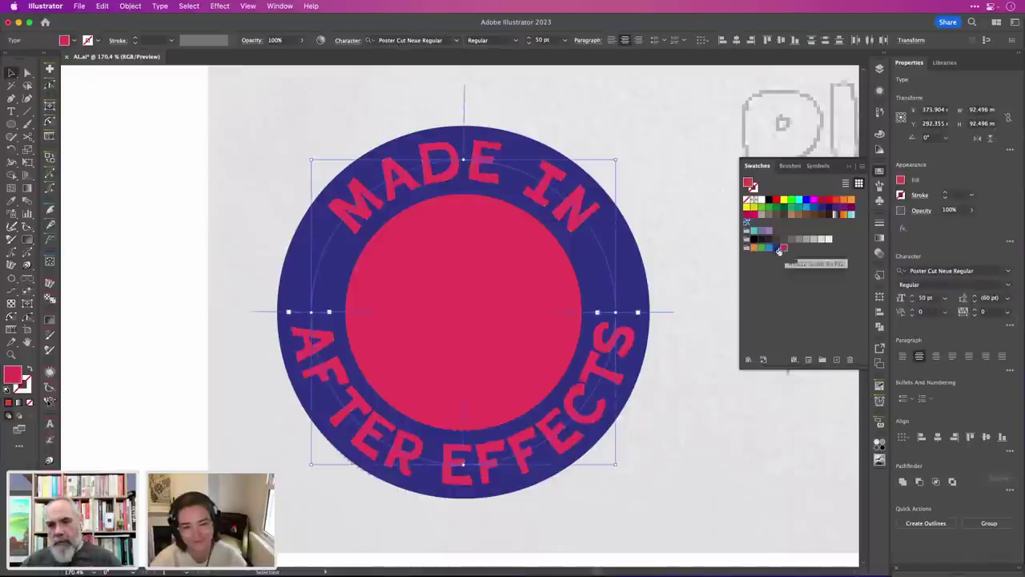
click(691, 226)
Fill the centre circle light blue after trying orange and green.
click(534, 284)
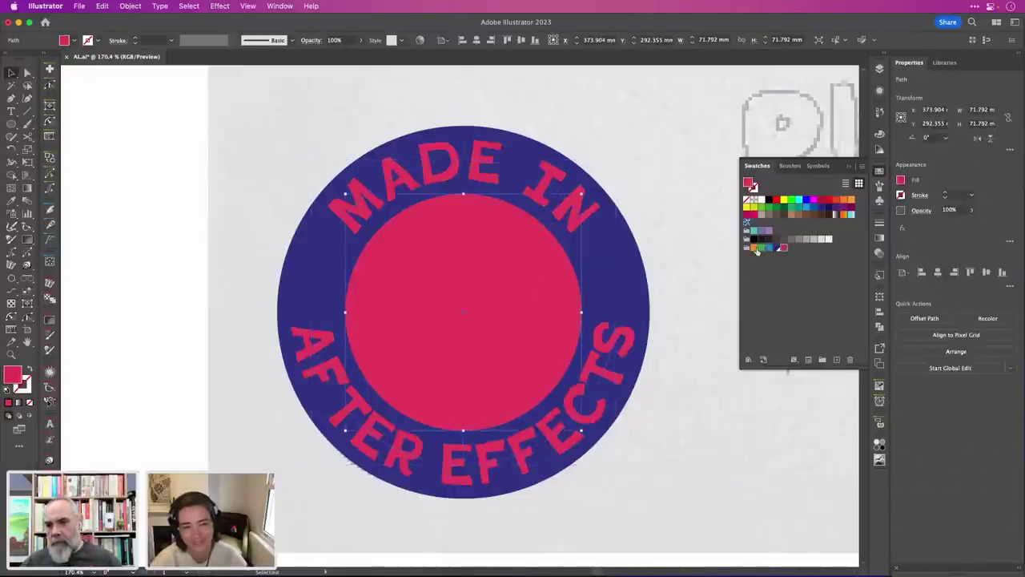
click(755, 248)
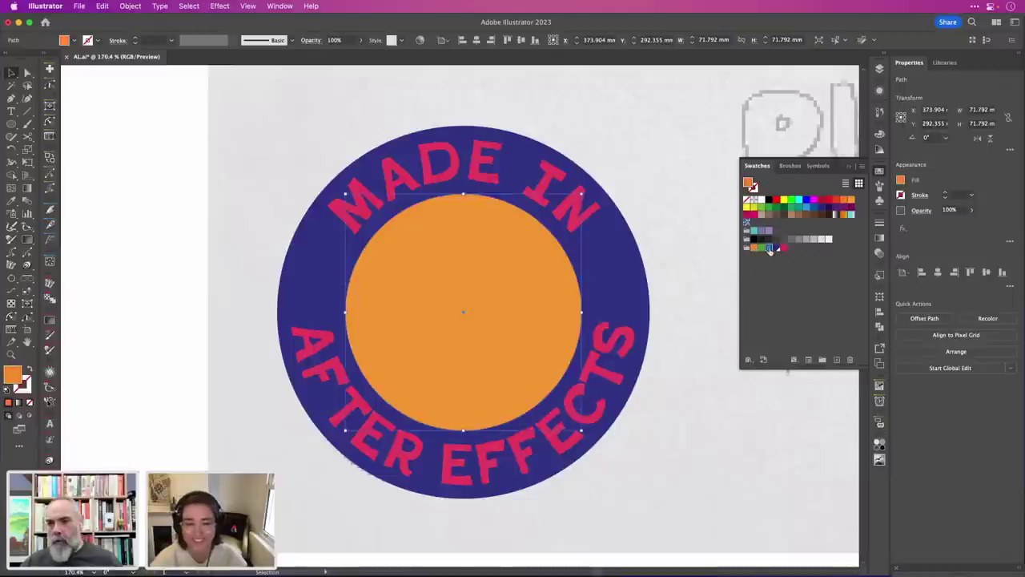
click(769, 248)
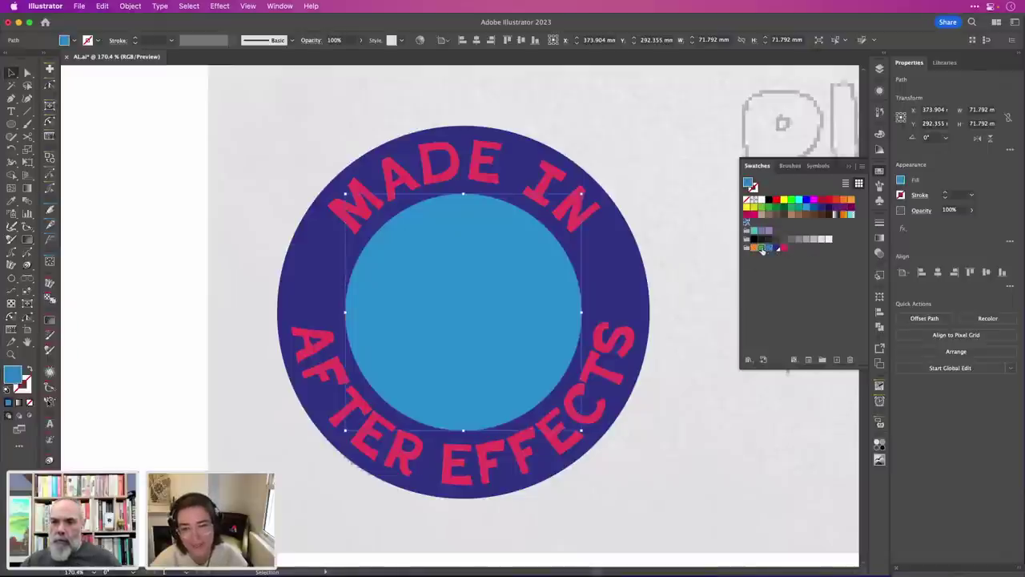
click(762, 249)
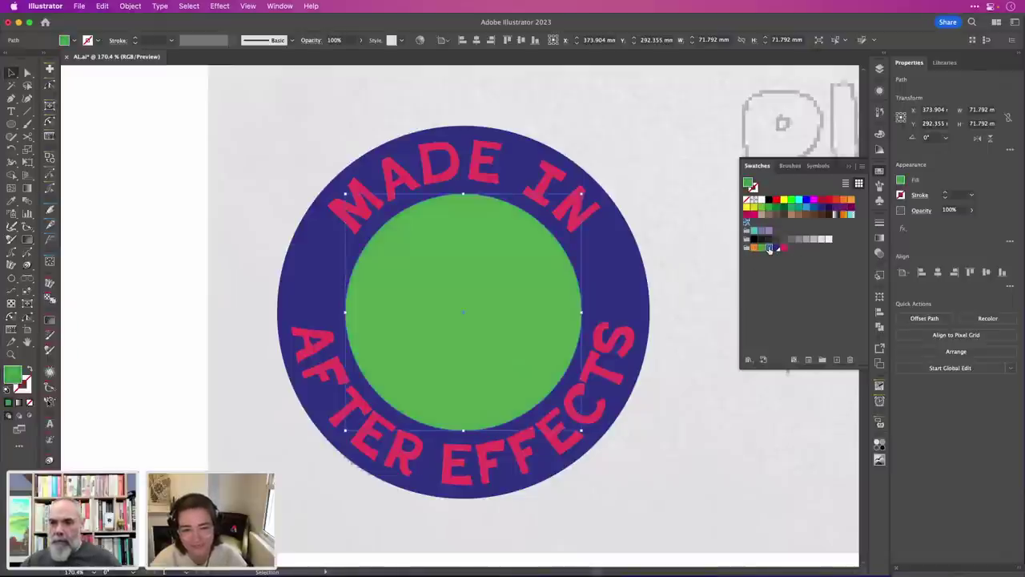
click(768, 248)
click(715, 250)
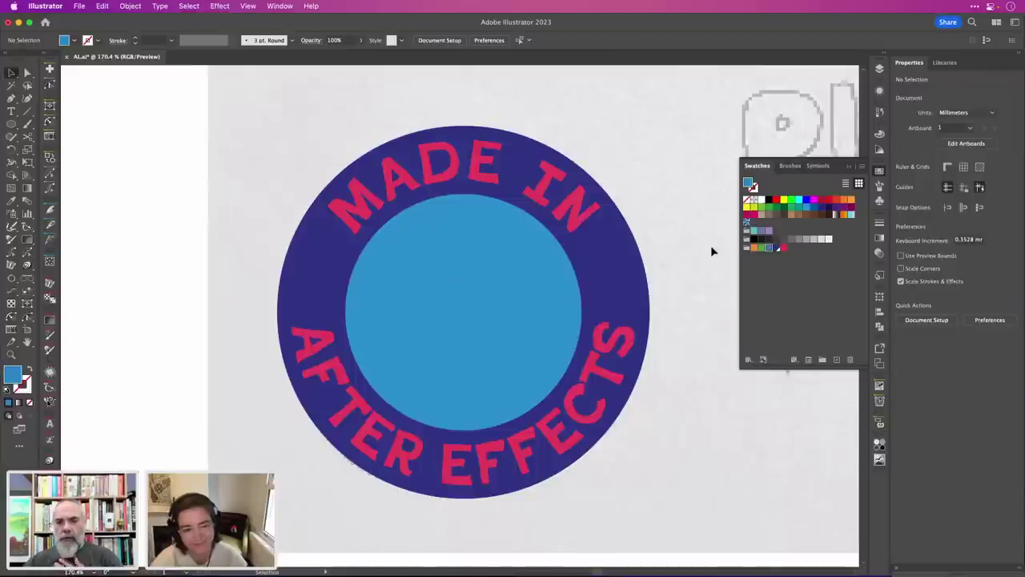
scroll(711, 250, down, 3)
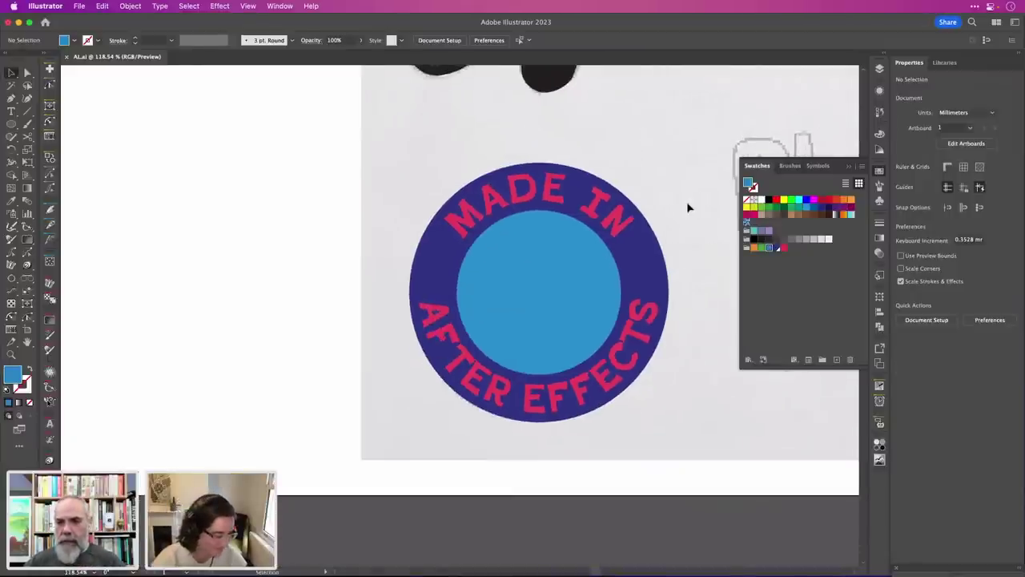
scroll(684, 201, right, 3)
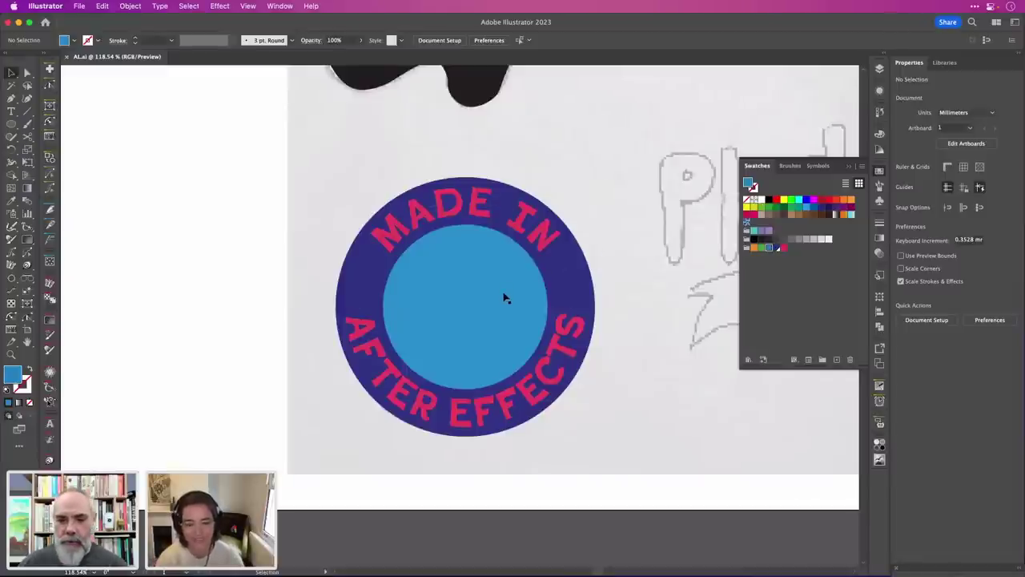
scroll(504, 296, up, 3)
scroll(504, 298, up, 2)
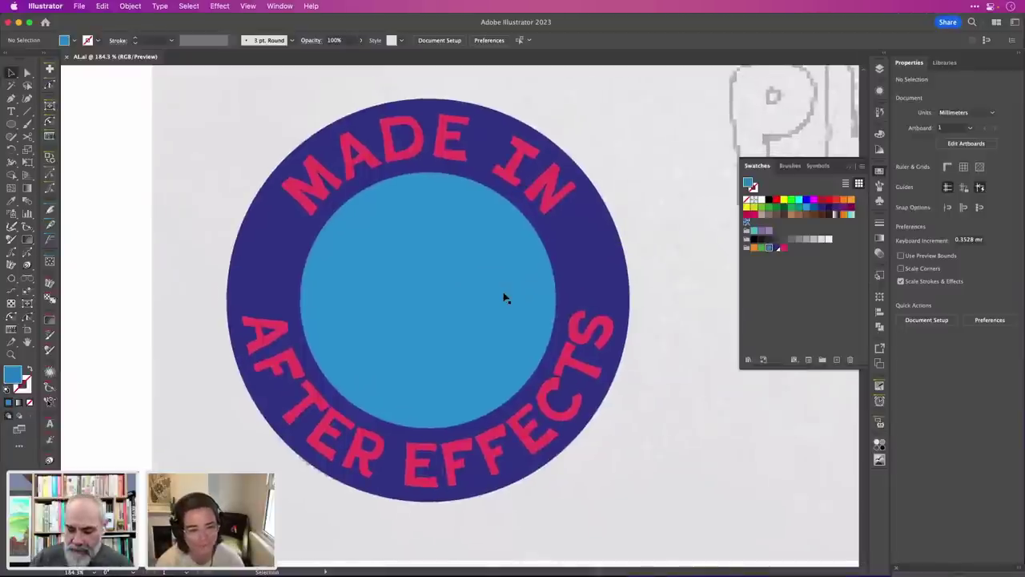
key(l)
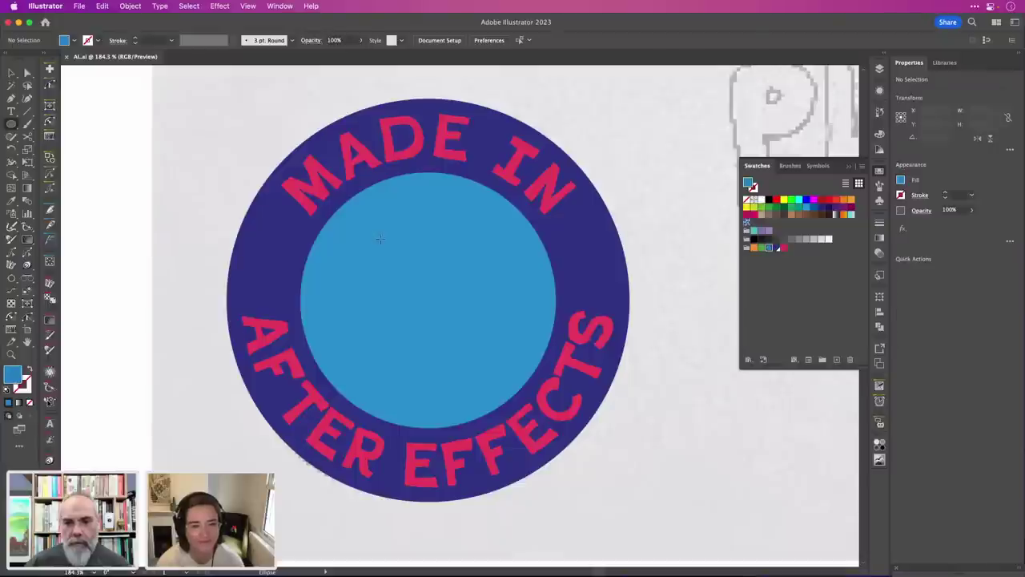
Draw two black oval eyes side by side in the blue centre, the right one 10.2 × 15.3 mm.
drag(379, 238, 417, 298)
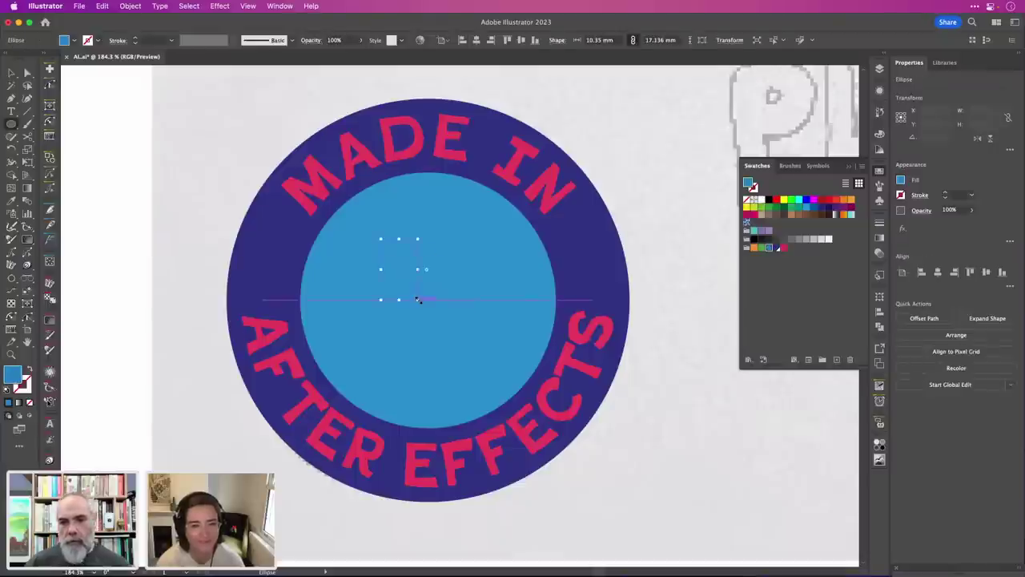
click(775, 248)
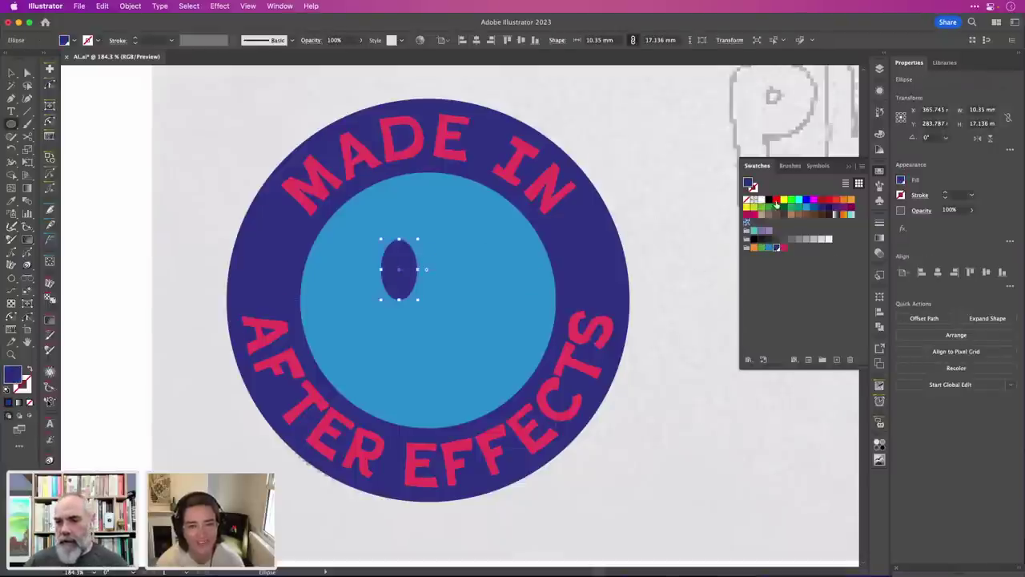
click(769, 199)
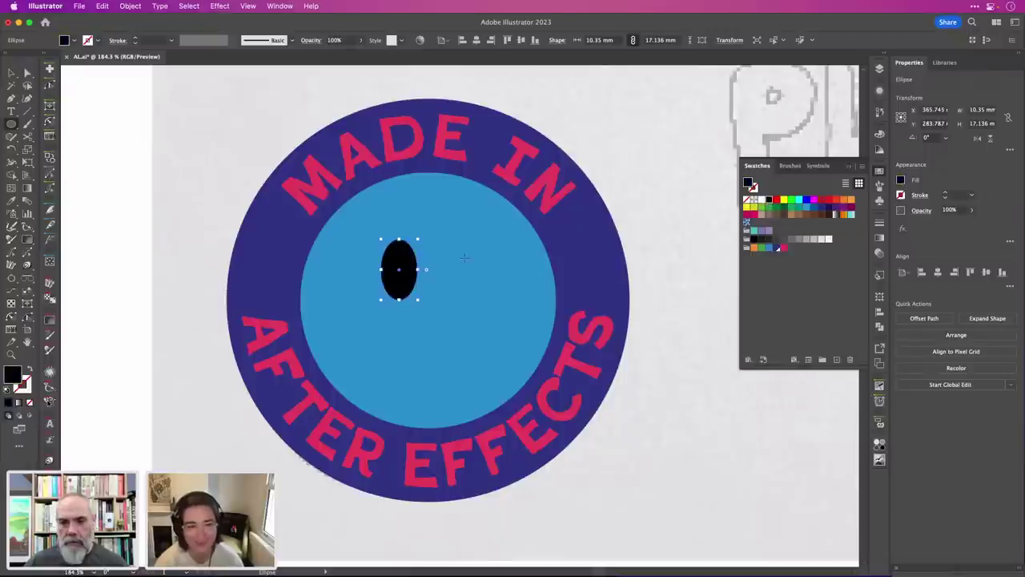
drag(458, 249, 468, 272)
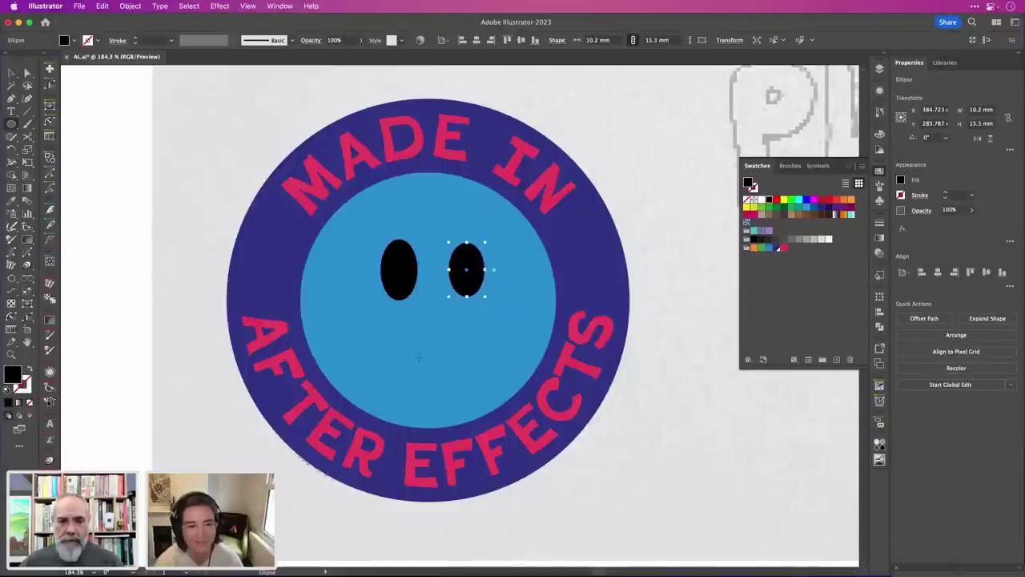
key(shift+grave)
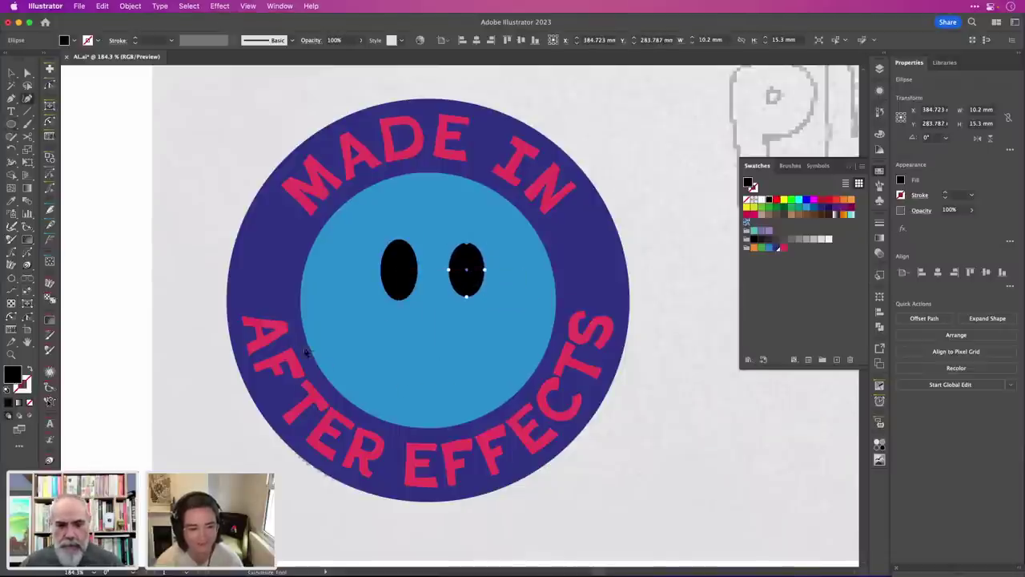
Draw a three-point curved smile below the eyes as a stroke with no fill.
click(337, 295)
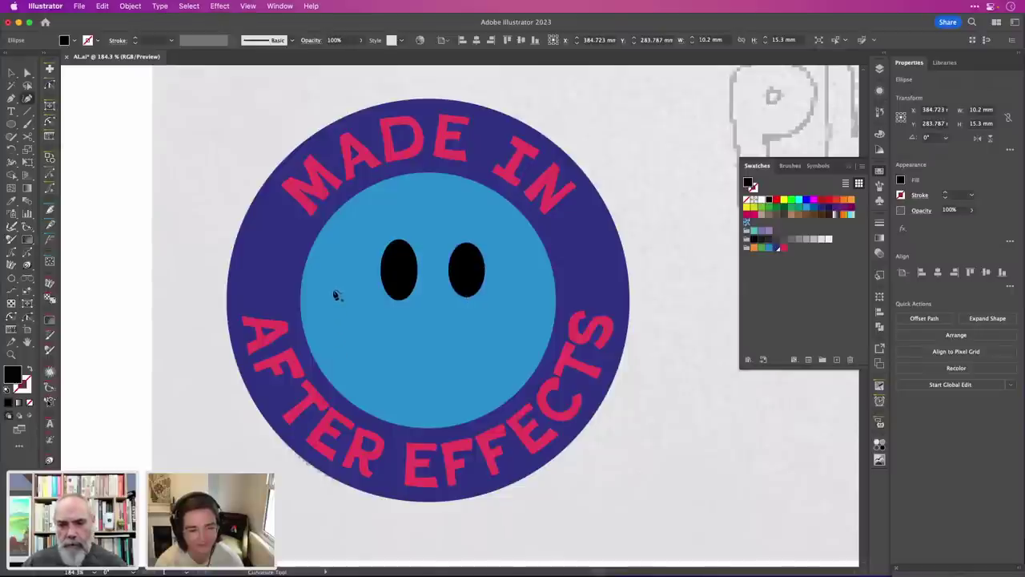
click(432, 394)
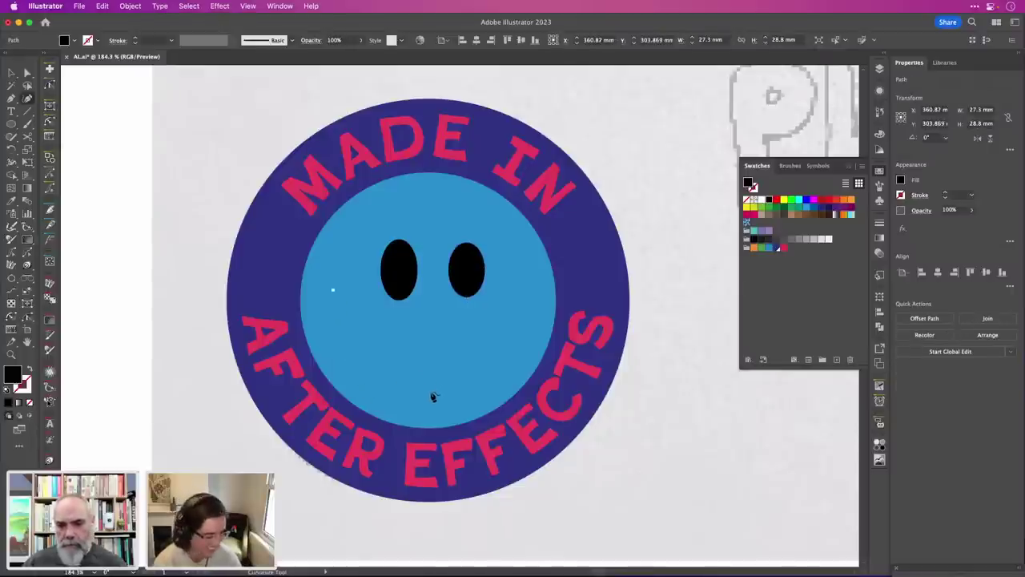
click(526, 291)
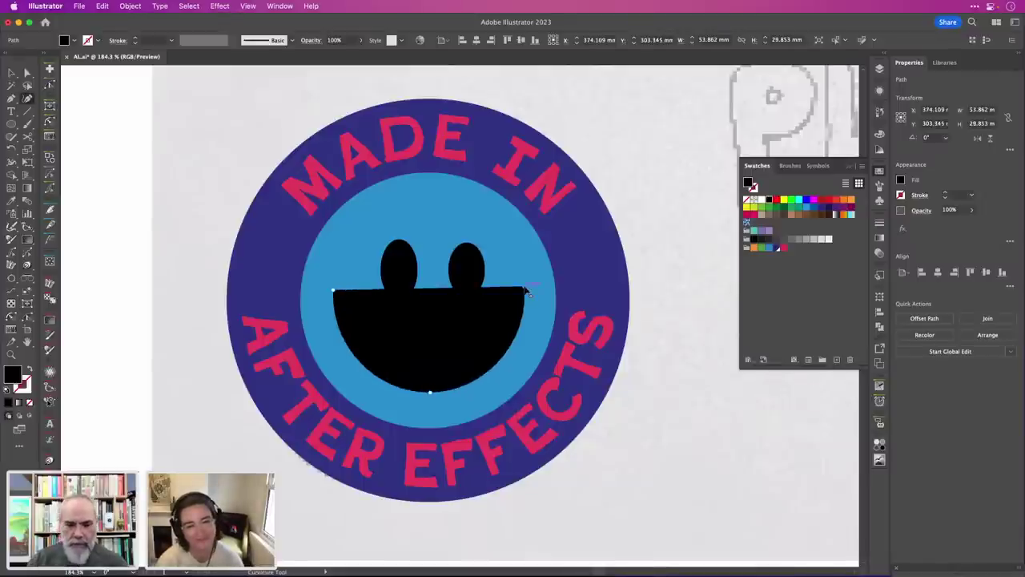
key(shift+x)
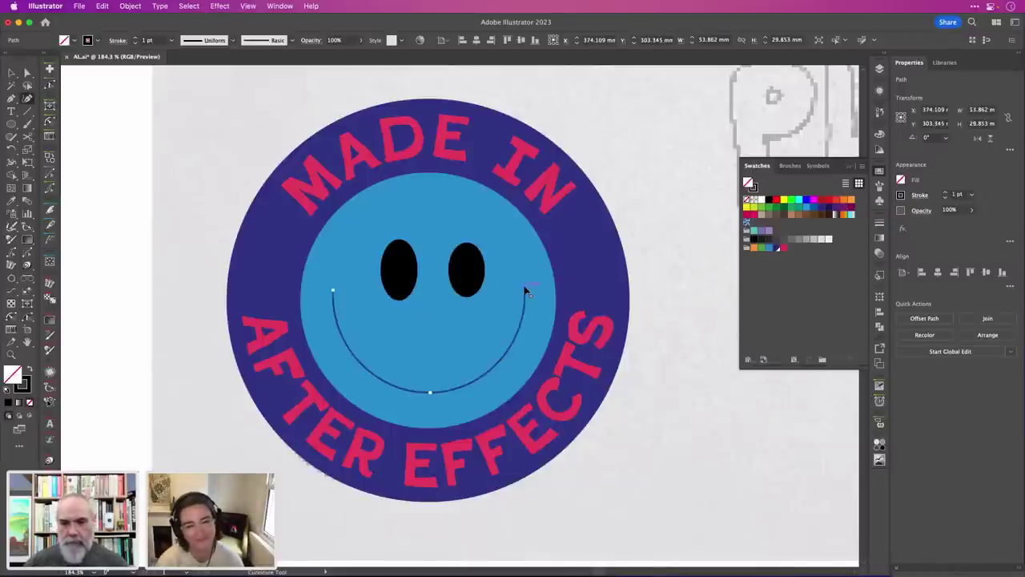
Give the smile a 21 pt stroke with Round Cap ends.
click(158, 38)
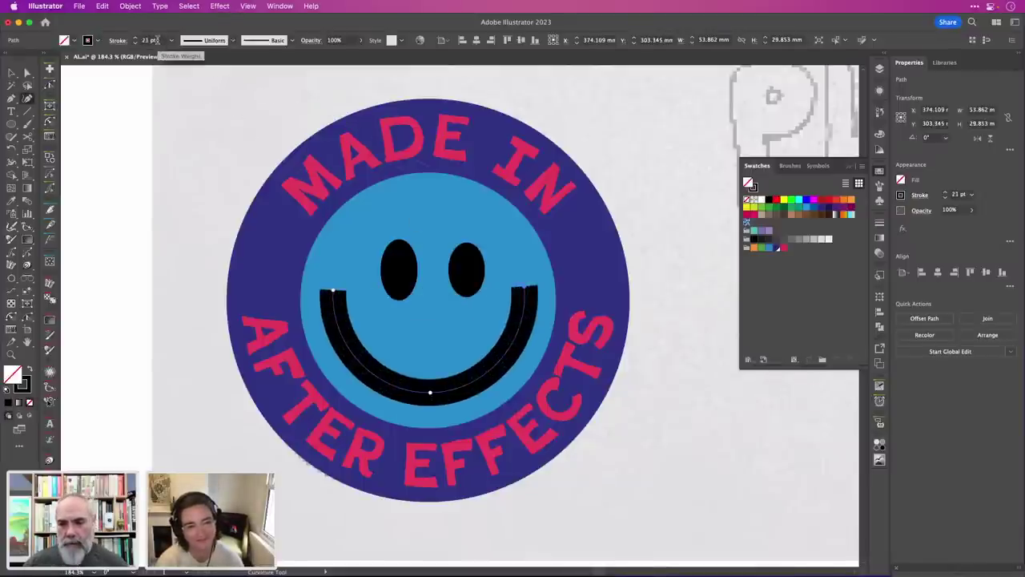
click(118, 40)
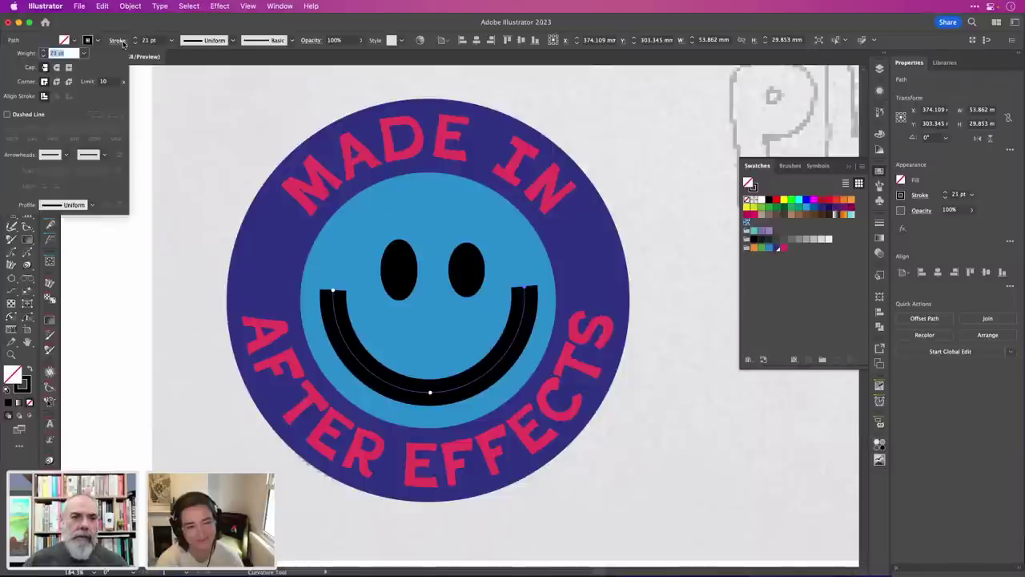
click(56, 68)
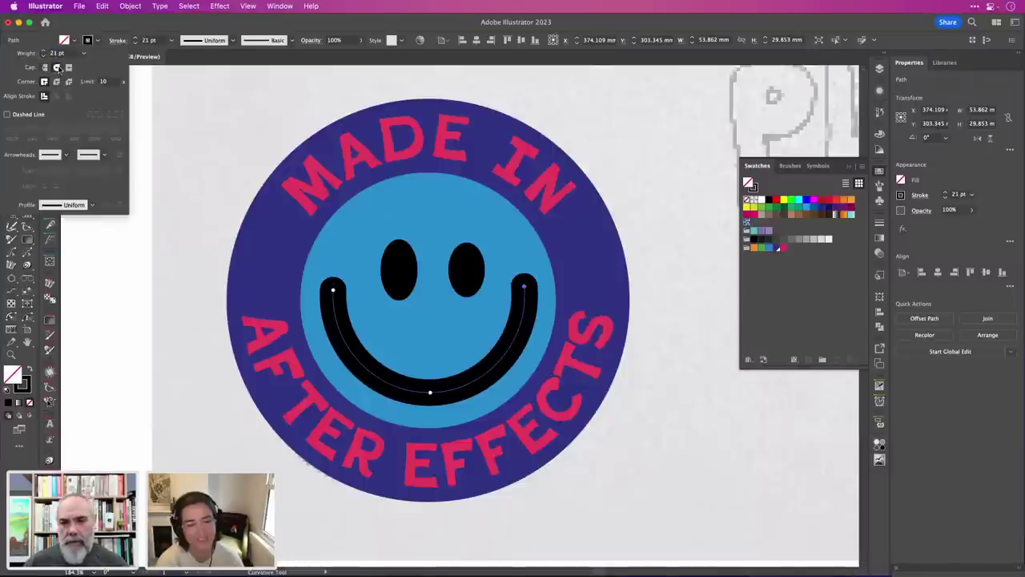
click(131, 22)
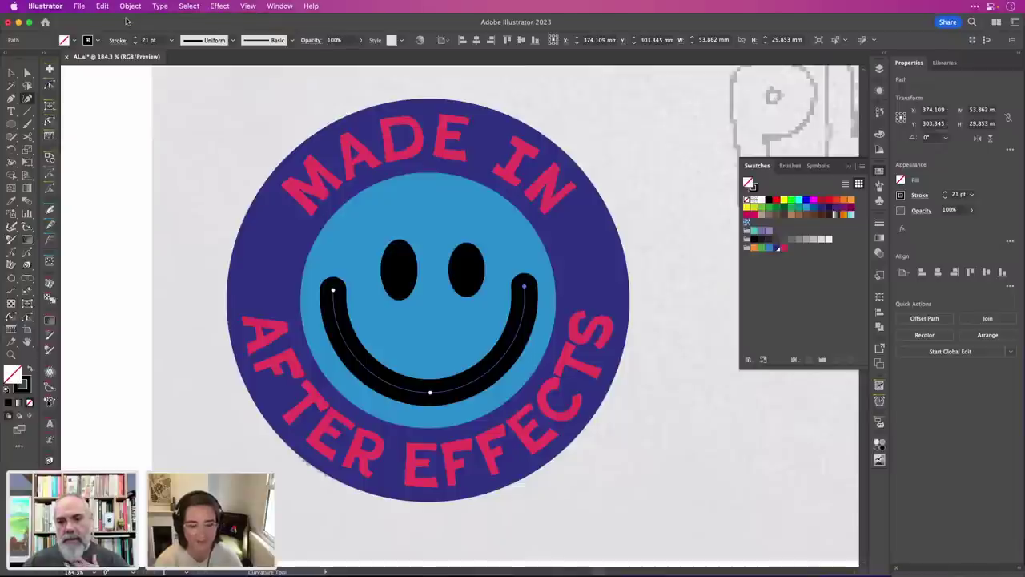
click(12, 72)
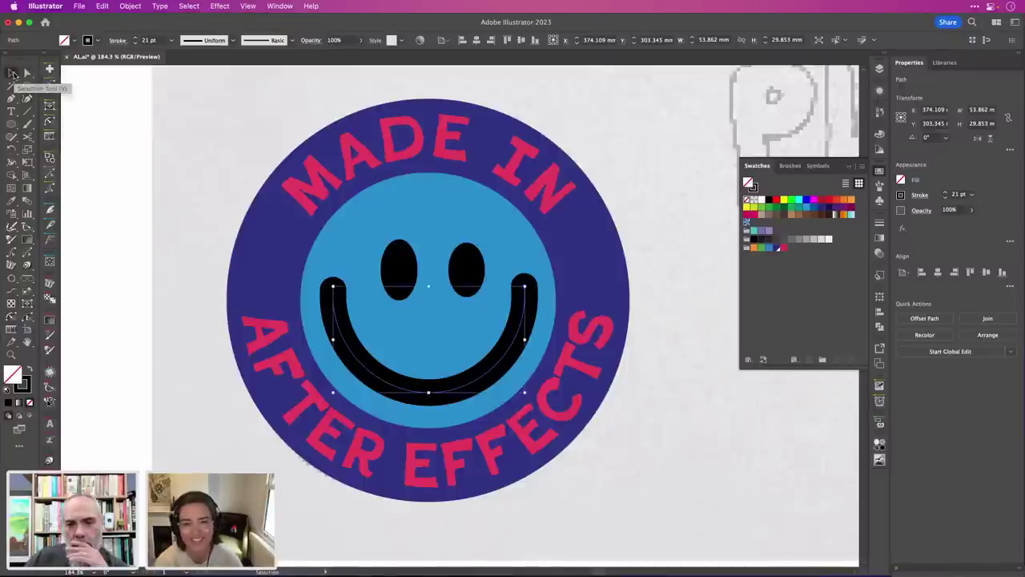
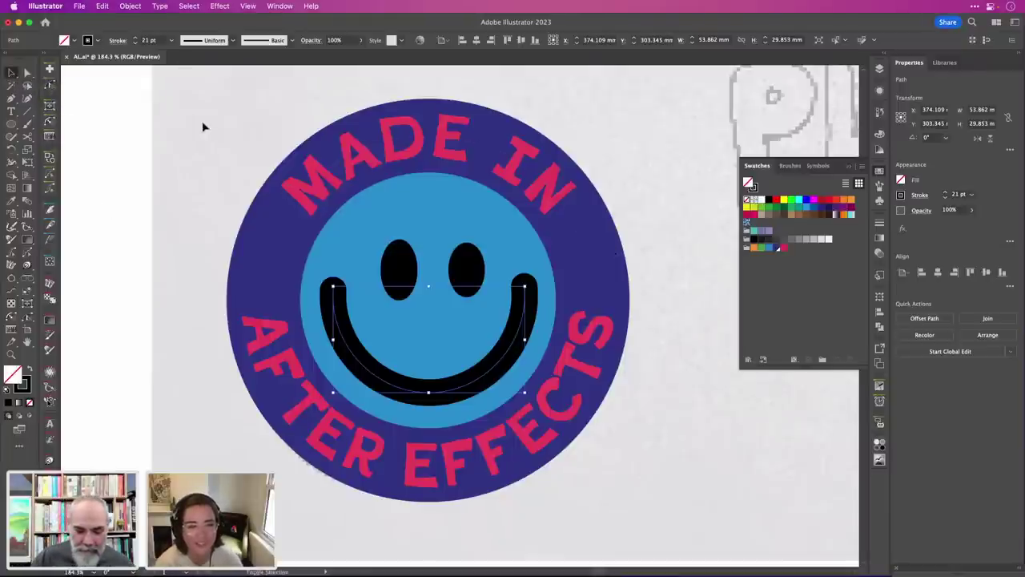
Use the Width tool to thin both smile ends and thicken its bottom, then reselect the smile path.
key(shift+w)
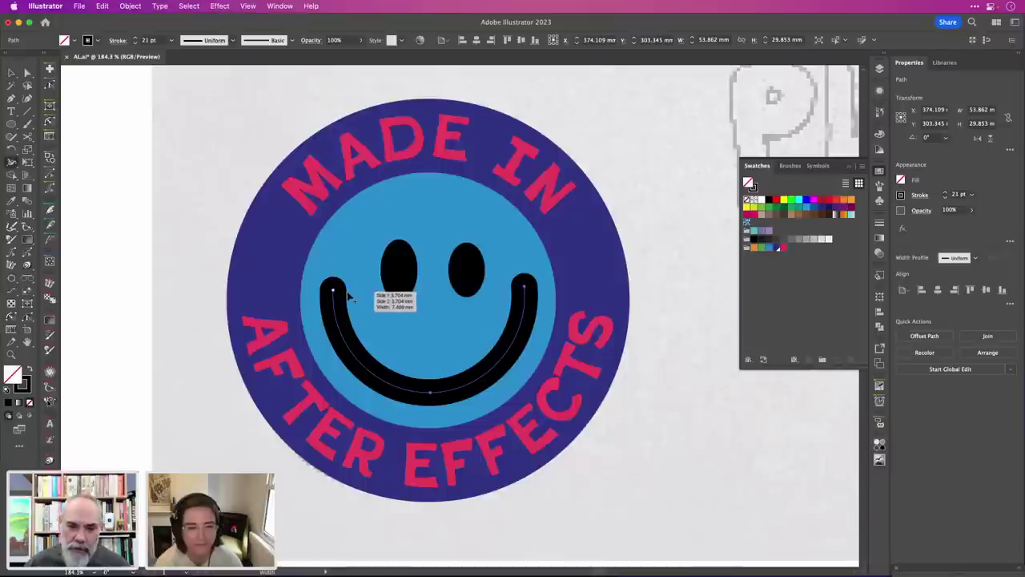
drag(346, 295, 344, 296)
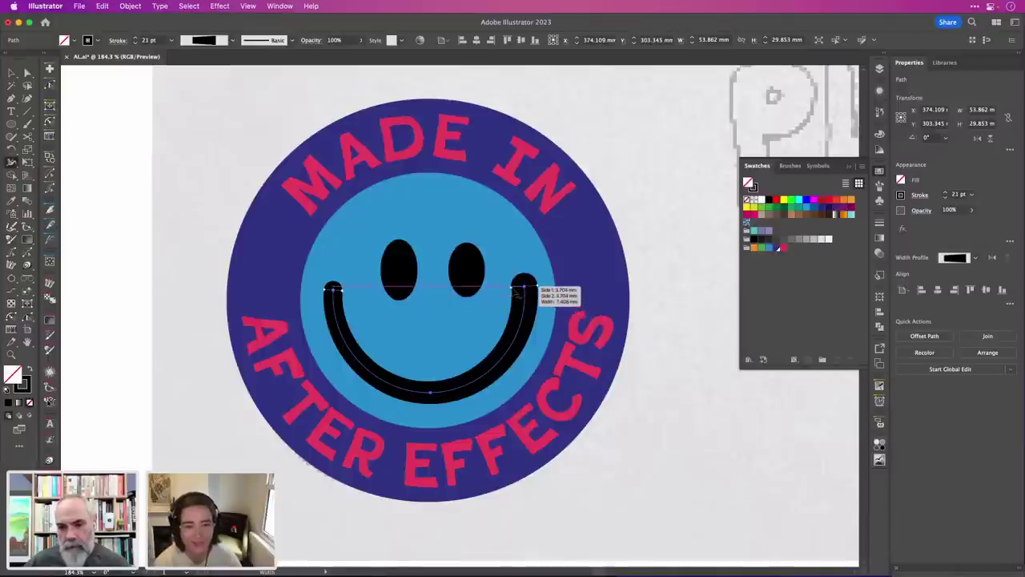
drag(518, 294, 518, 296)
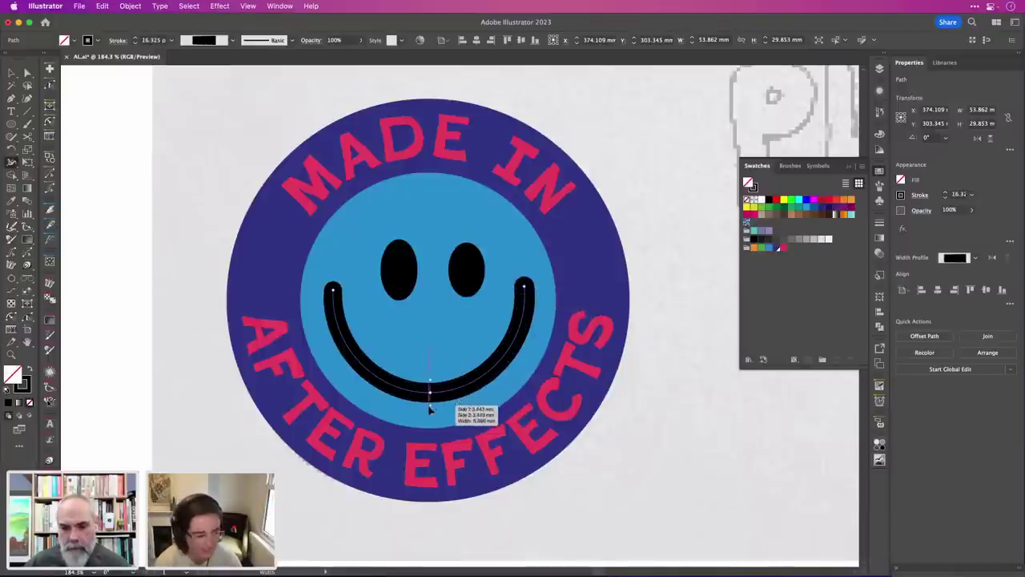
drag(430, 409, 430, 411)
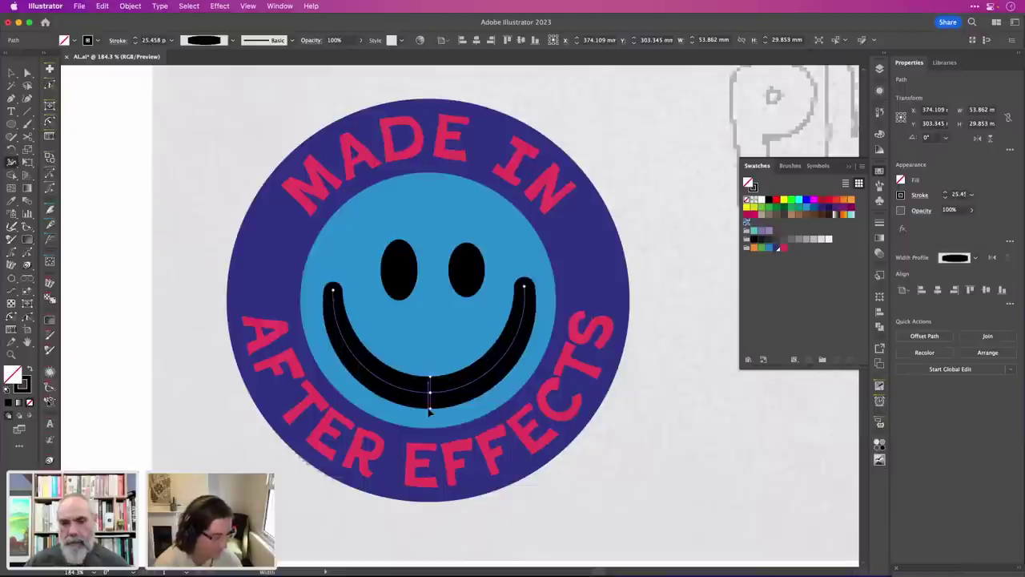
key(v)
click(678, 364)
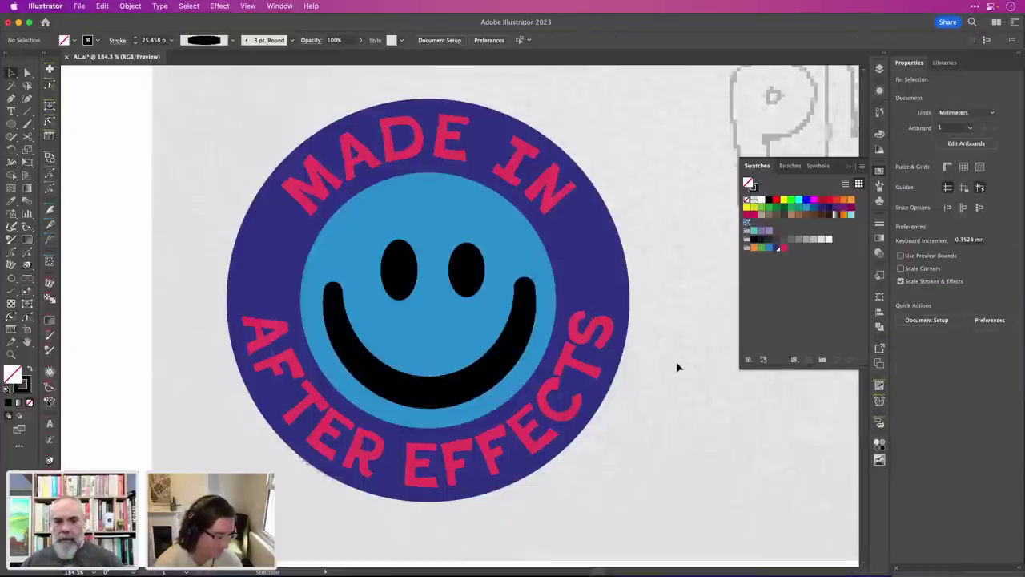
click(502, 362)
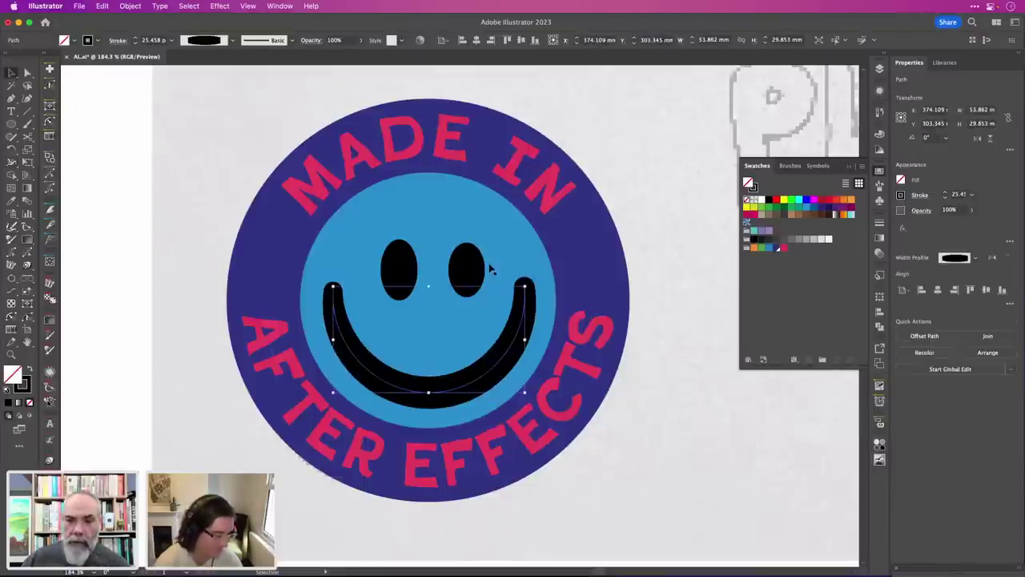
Outline the smile's stroke into a filled shape, then reselect the smile on its own.
key(super+shift+o)
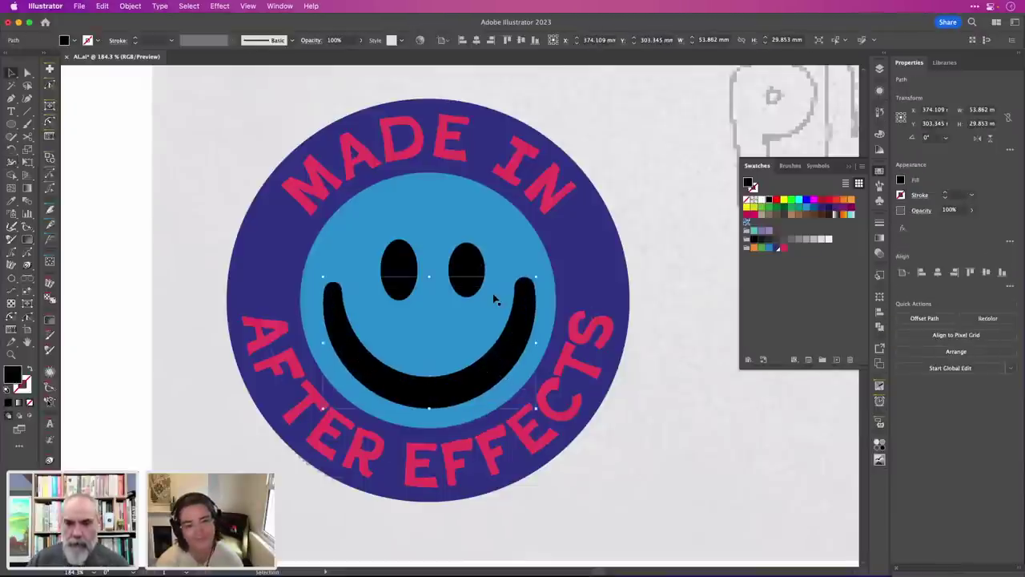
shift+click(471, 272)
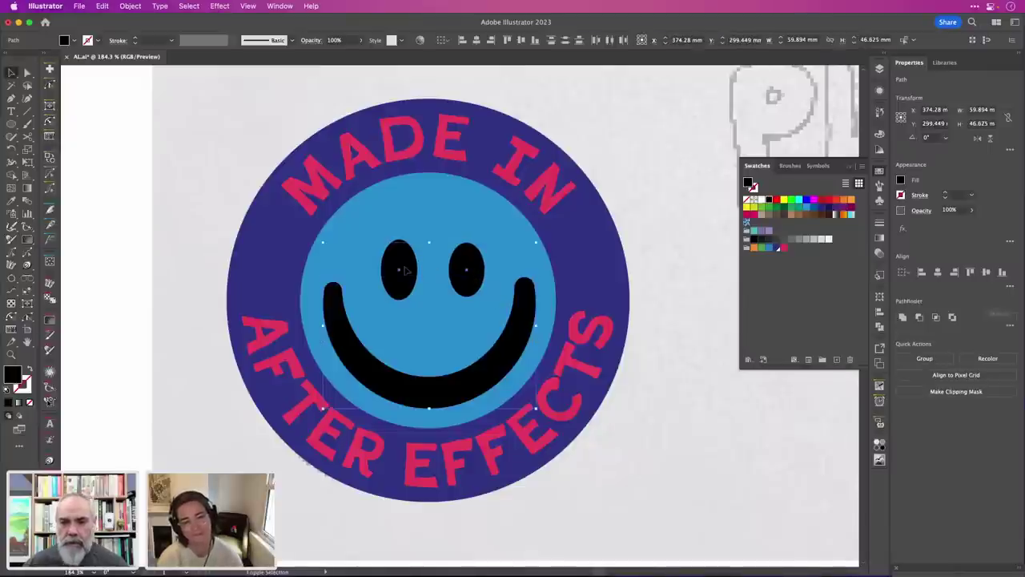
shift+click(406, 271)
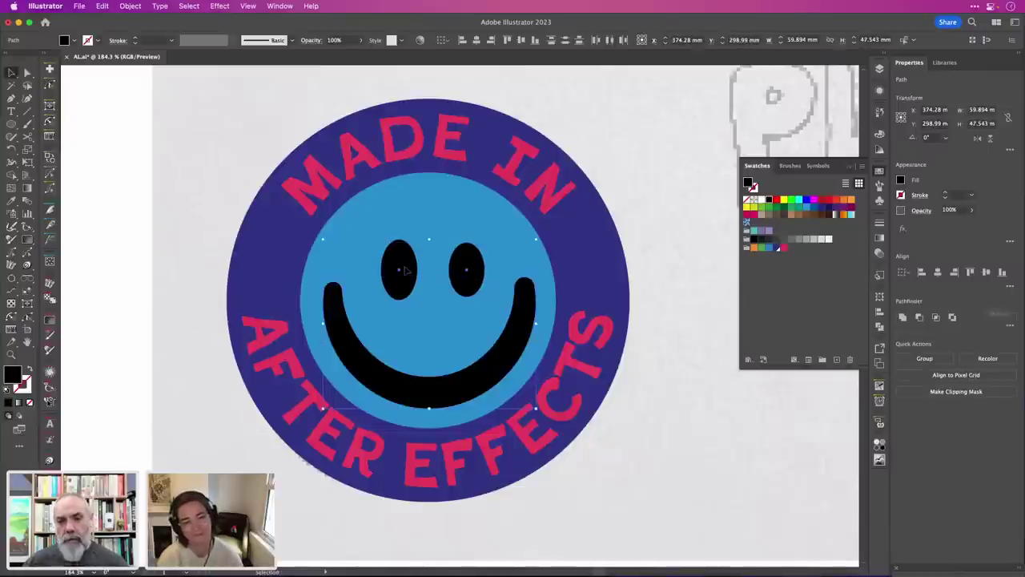
click(676, 184)
click(410, 258)
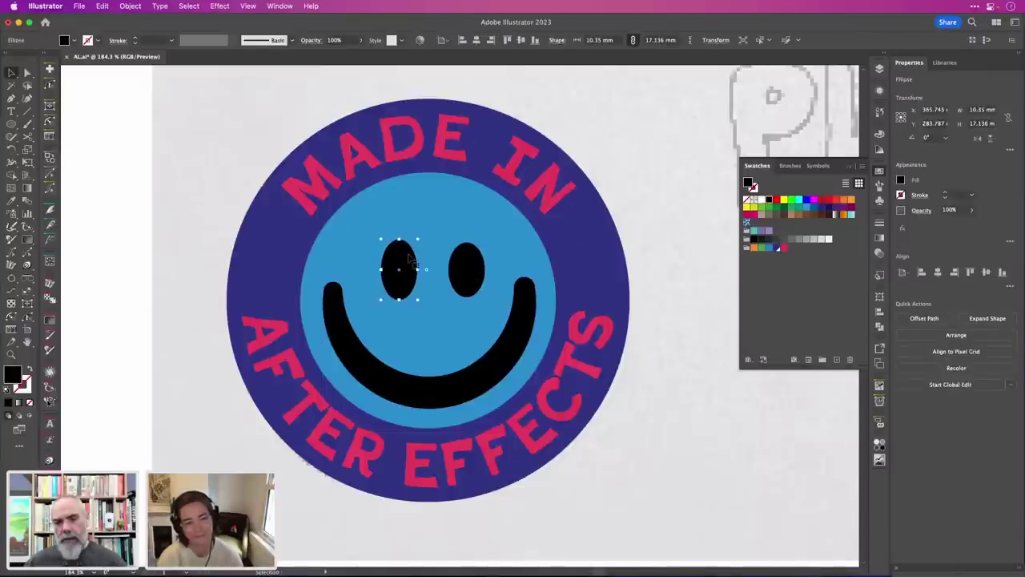
click(470, 389)
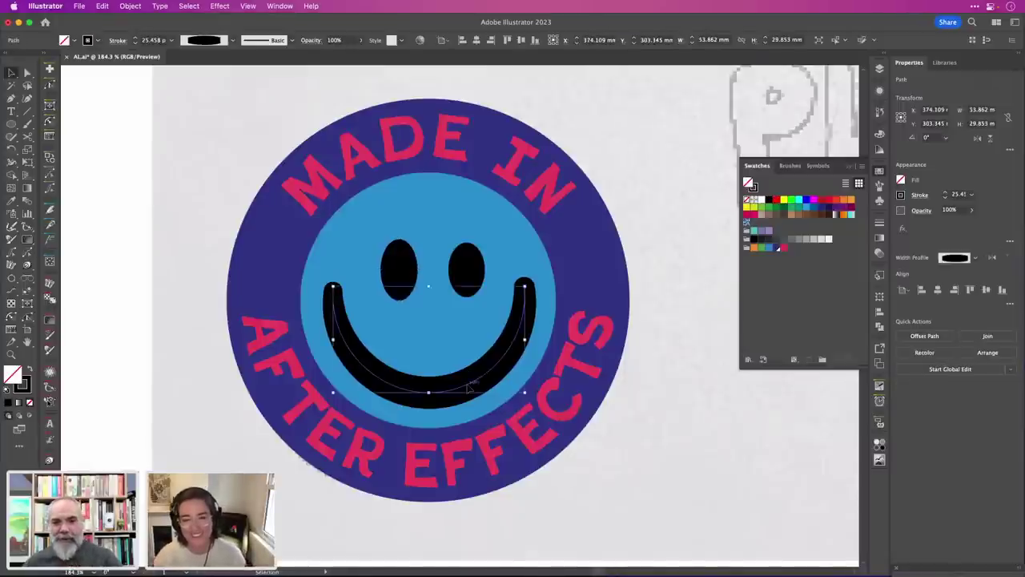
Drag both smile ends down with the Curvature tool and outline its stroke again.
key(shift+grave)
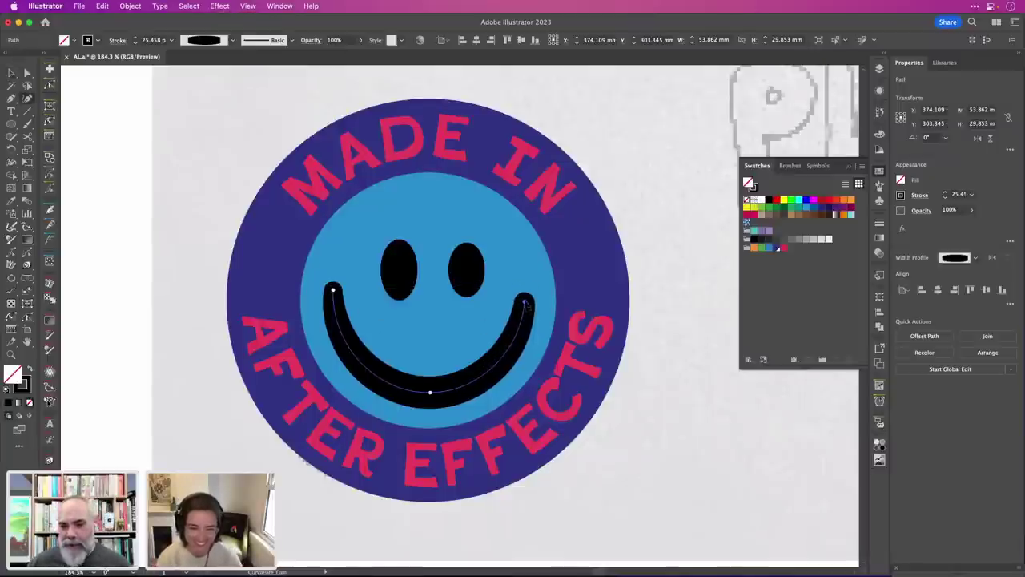
drag(525, 287, 522, 332)
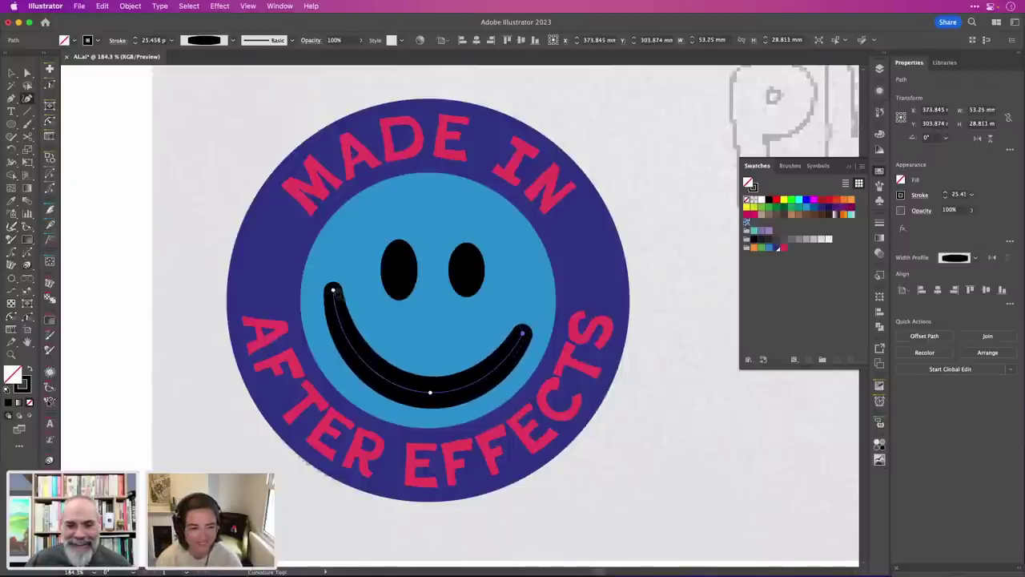
drag(335, 293, 335, 333)
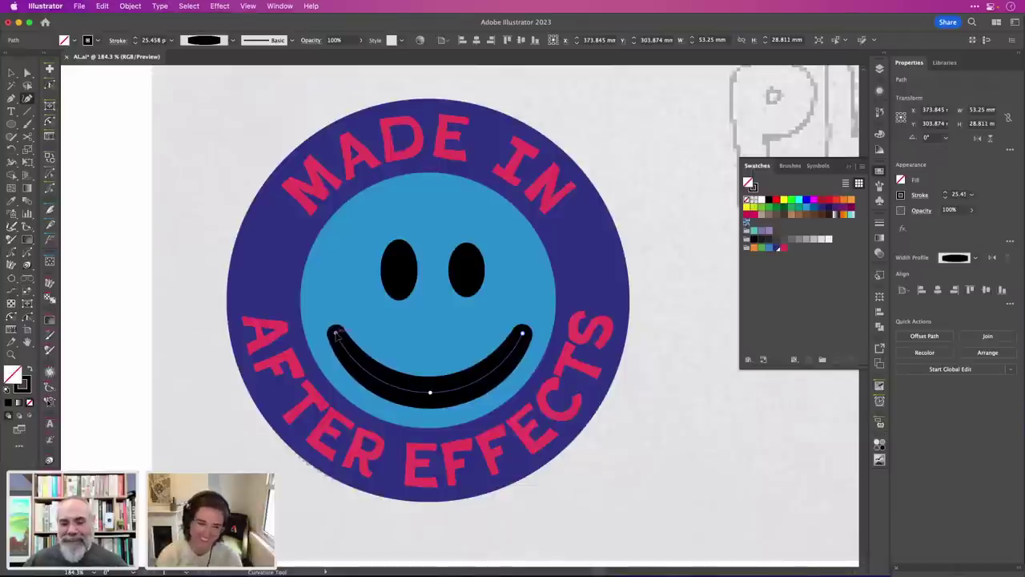
key(v)
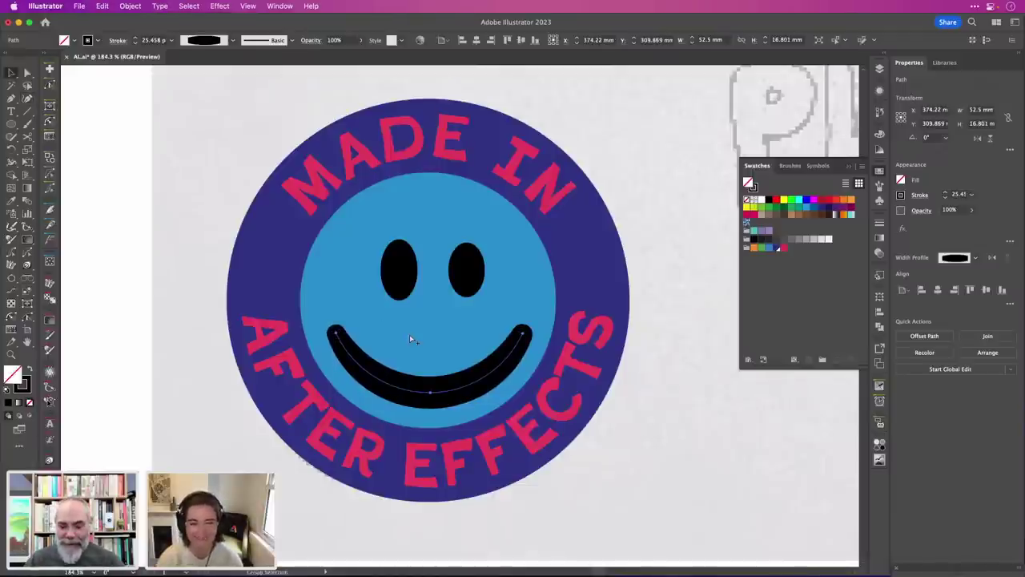
key(super+shift+o)
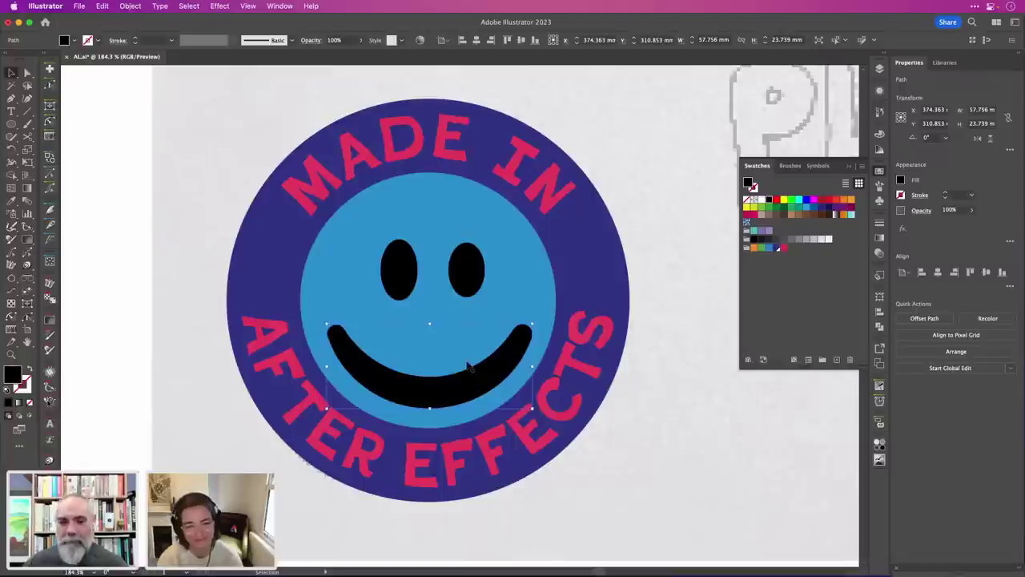
Apply a Tweak distortion of 2% horizontal and 1% vertical to both eyes and the smile.
shift+click(473, 274)
shift+click(404, 275)
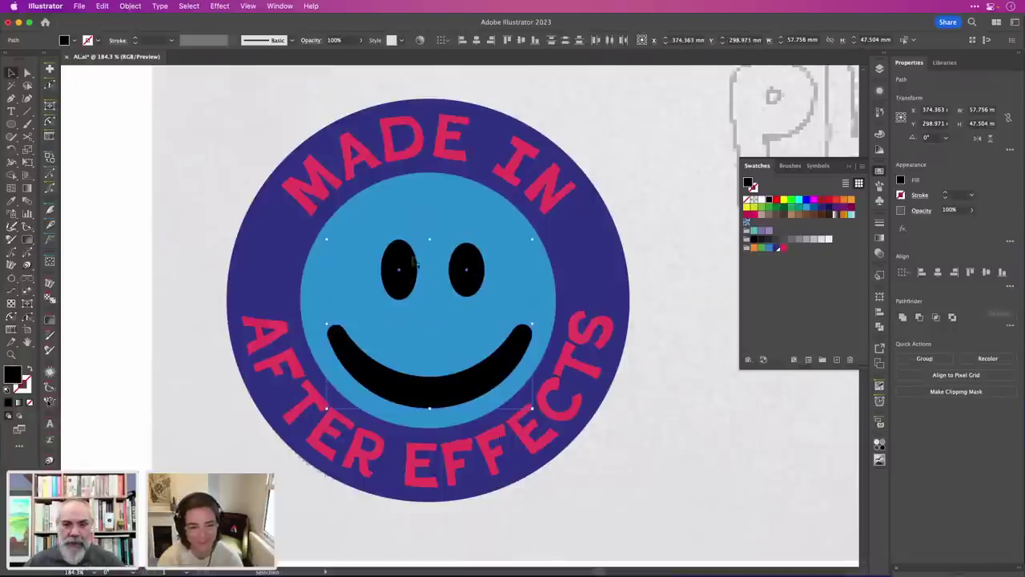
click(221, 6)
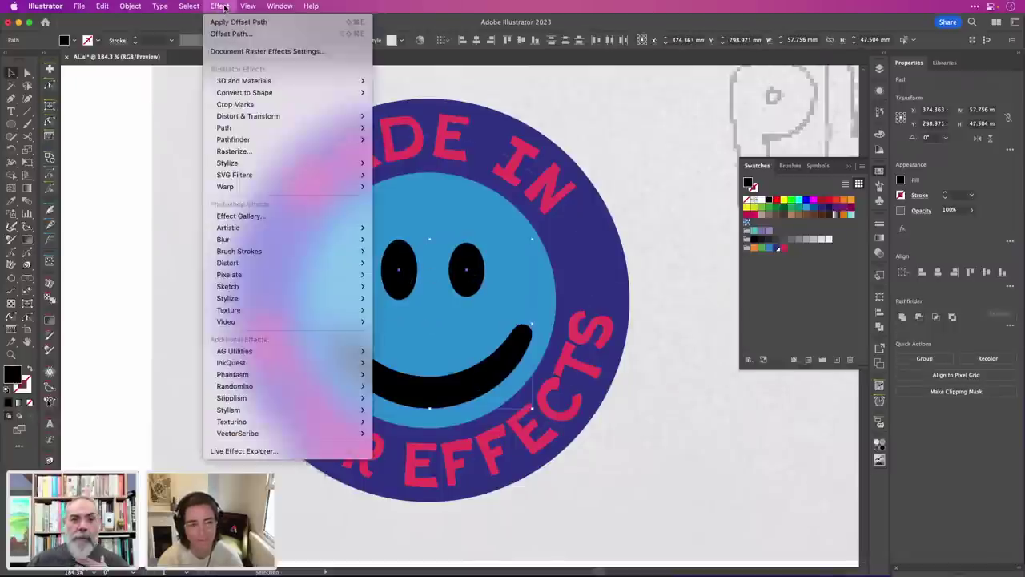
mouse_move(282, 117)
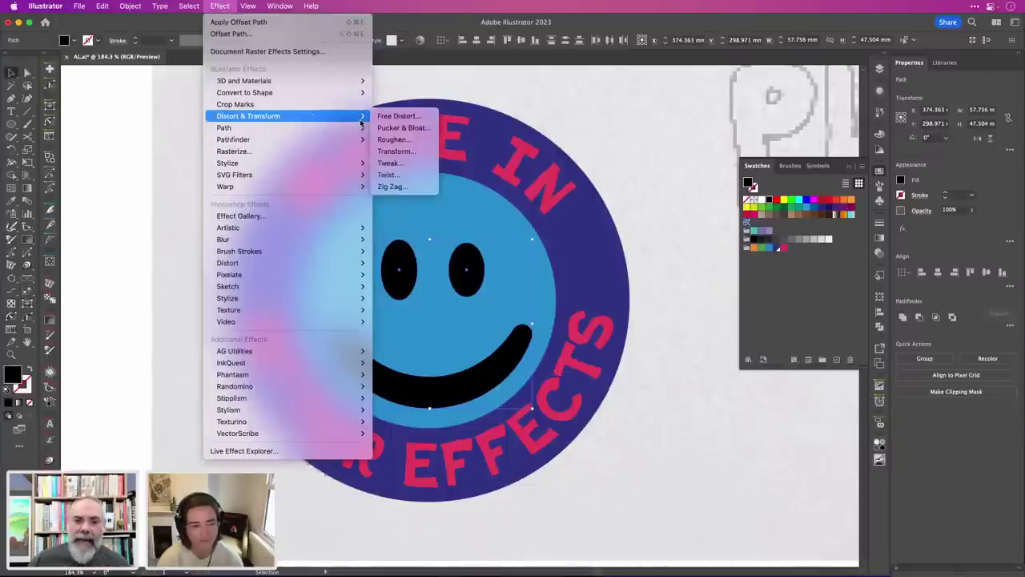
click(400, 164)
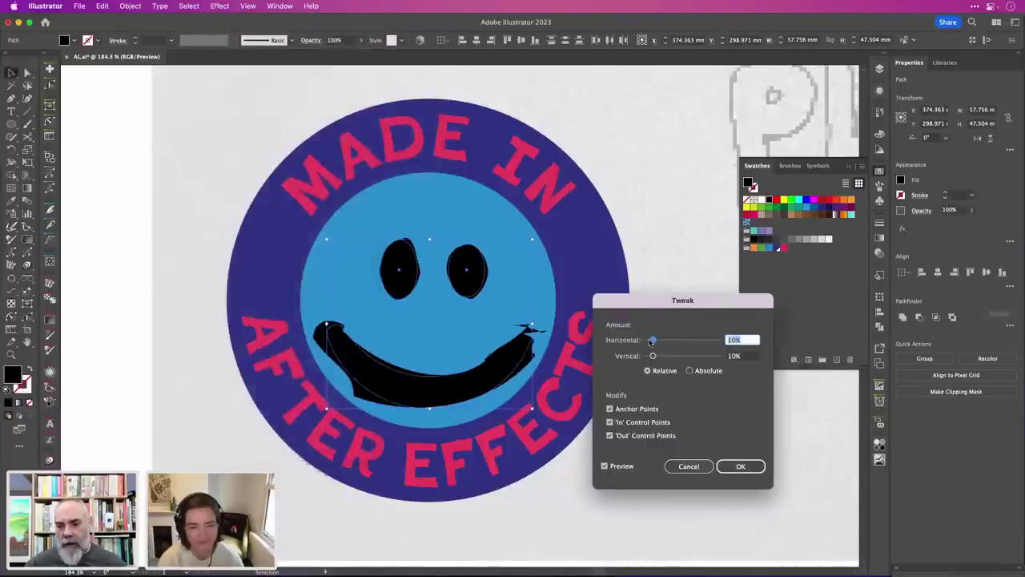
drag(652, 339, 651, 340)
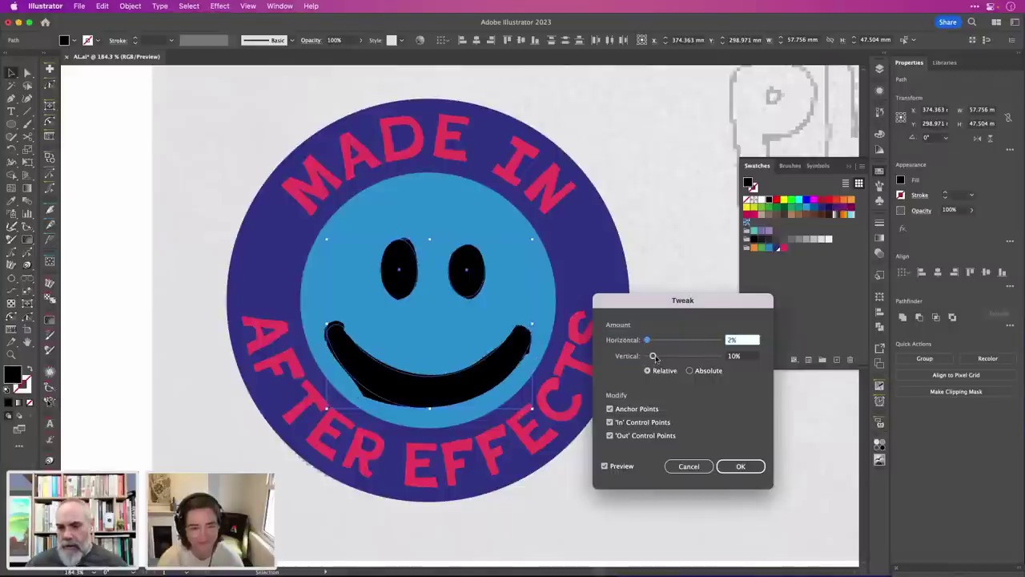
drag(652, 355, 646, 357)
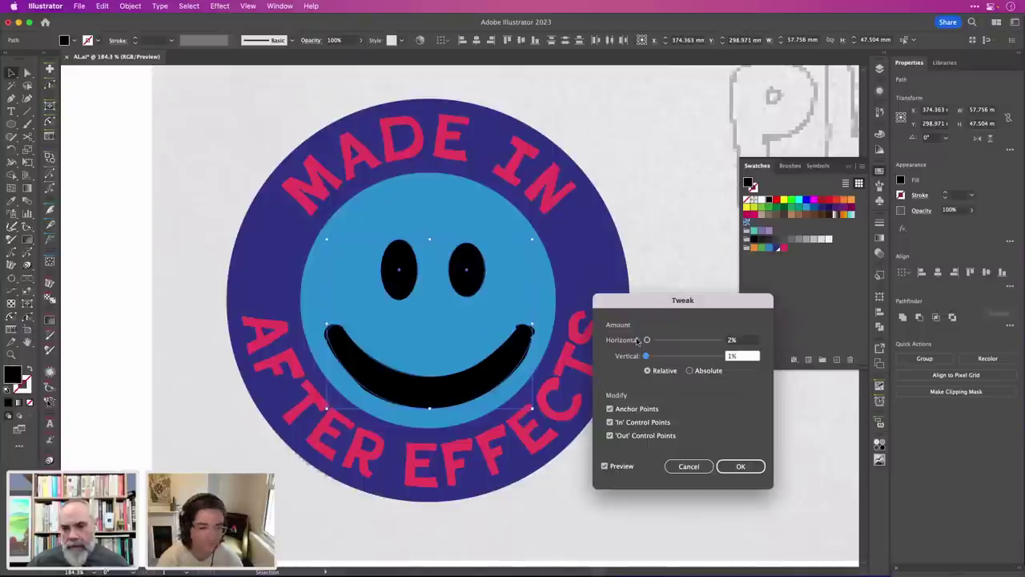
click(740, 466)
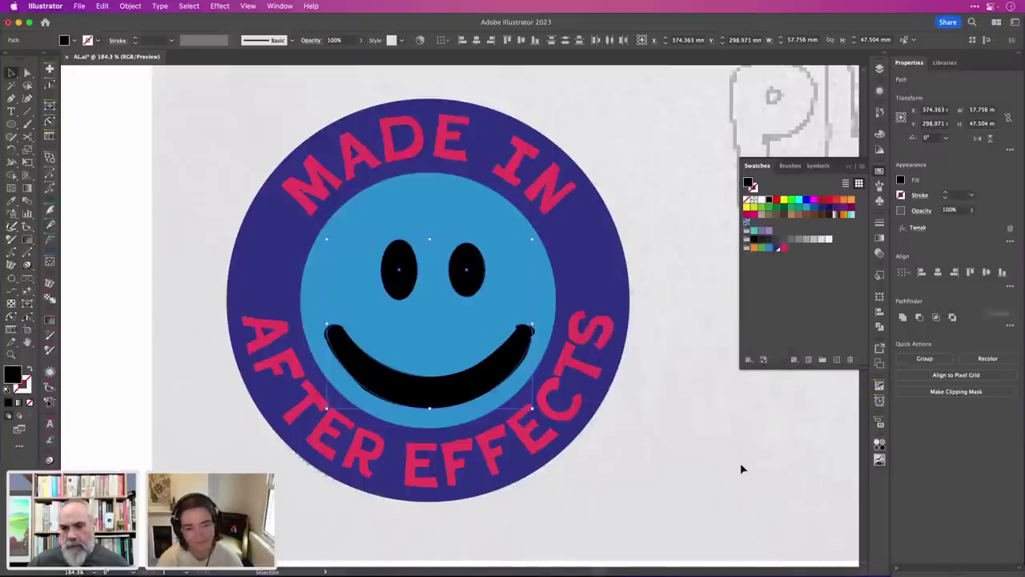
click(704, 367)
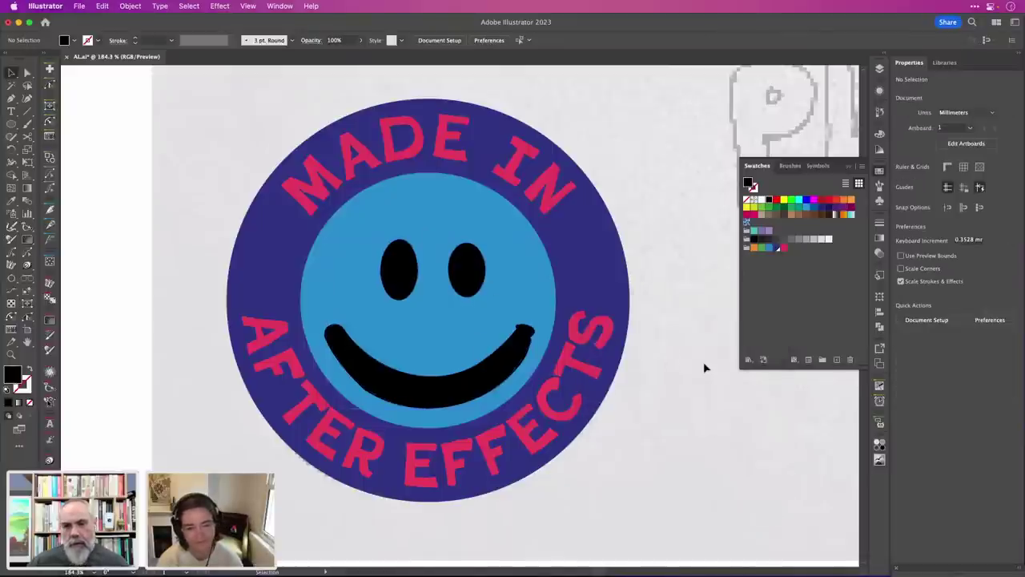
Replace the smile's Tweak effect with a Roughen of size 0.4 mm Absolute.
click(474, 384)
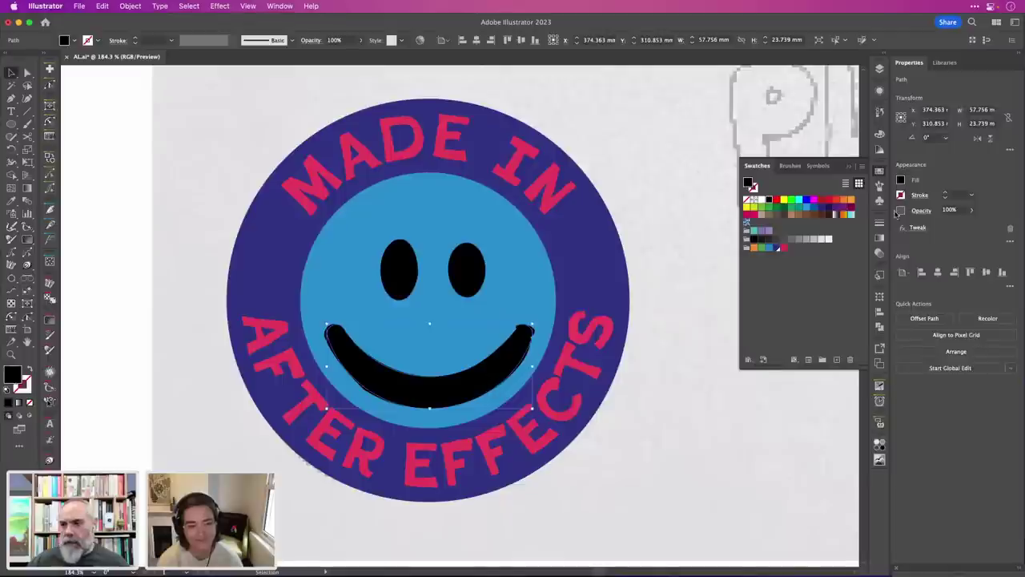
click(1010, 230)
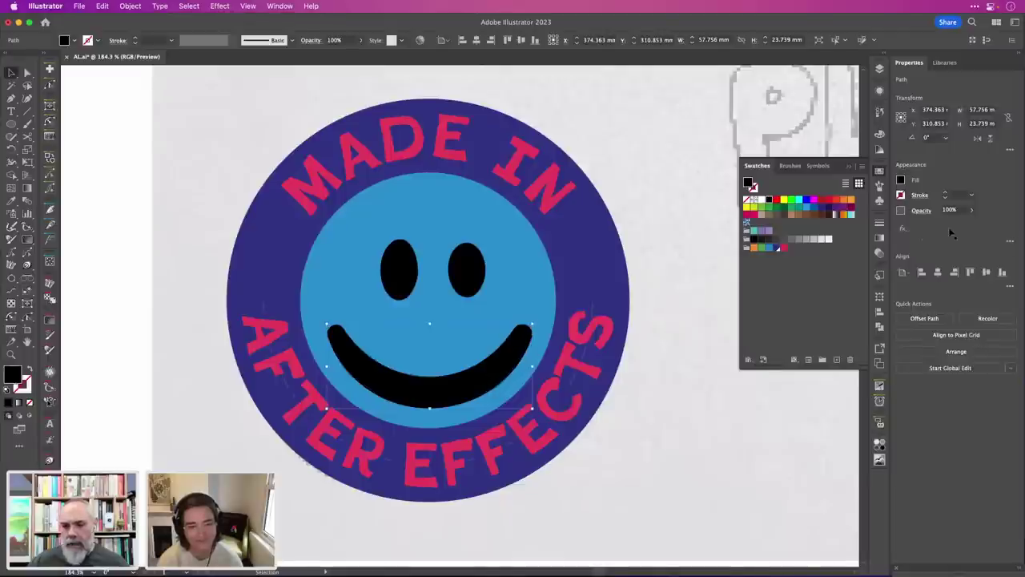
click(219, 7)
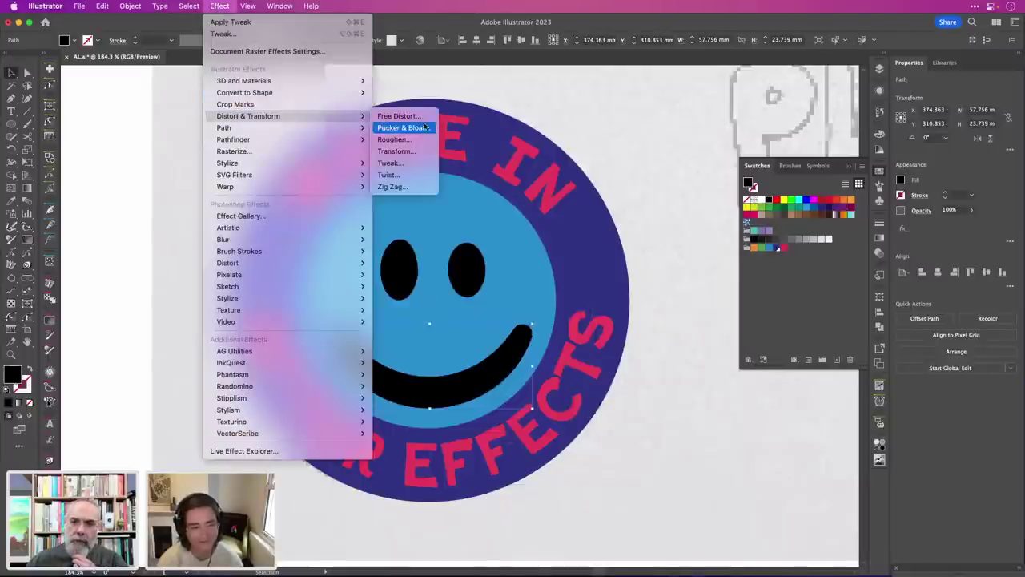
click(422, 141)
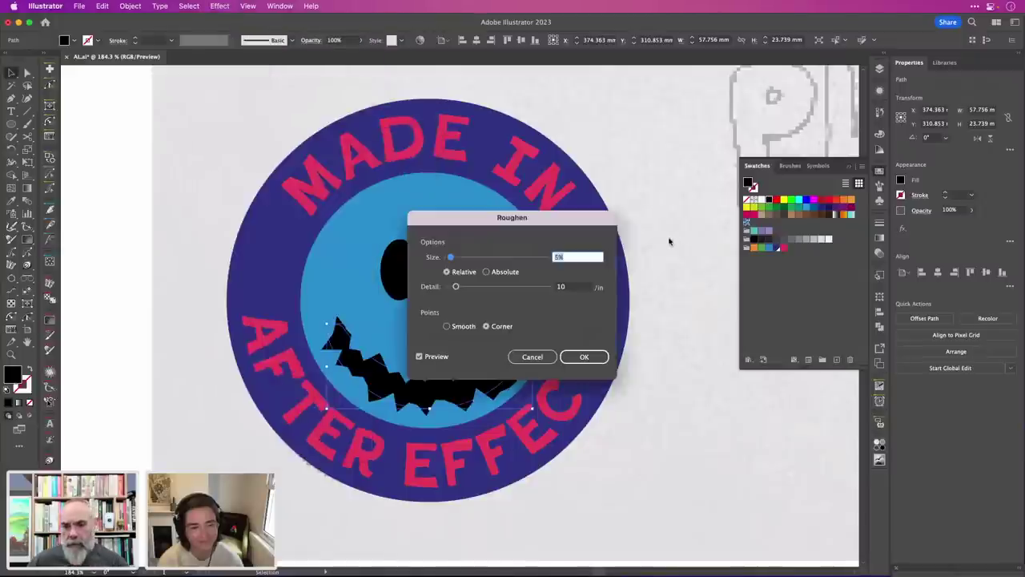
drag(577, 219, 677, 139)
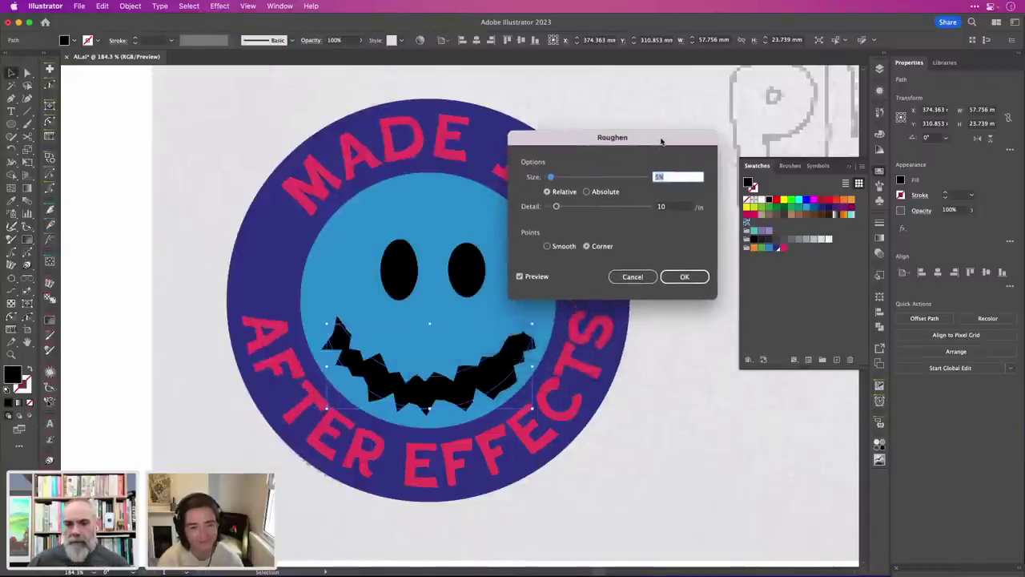
drag(559, 184, 545, 178)
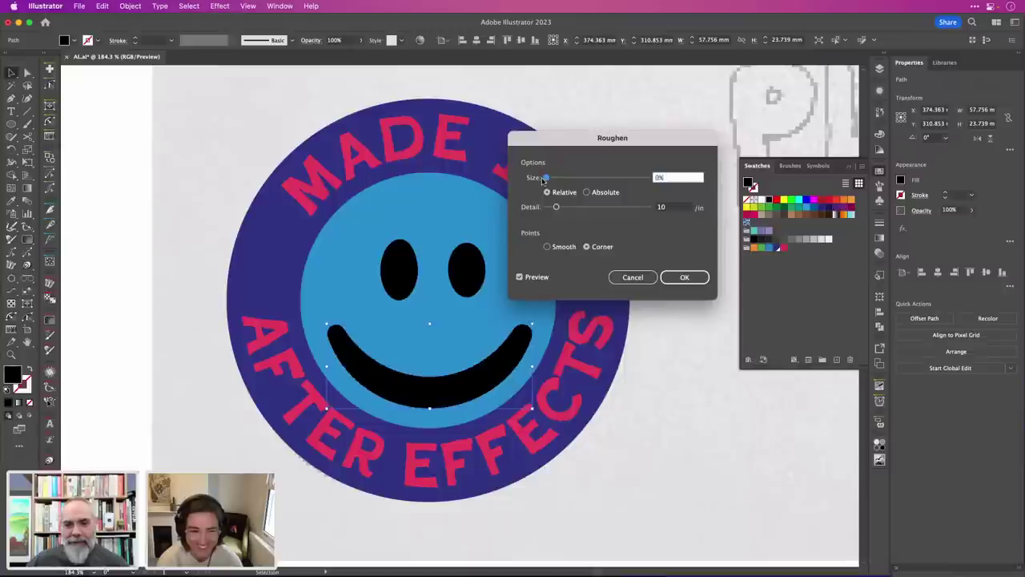
click(587, 192)
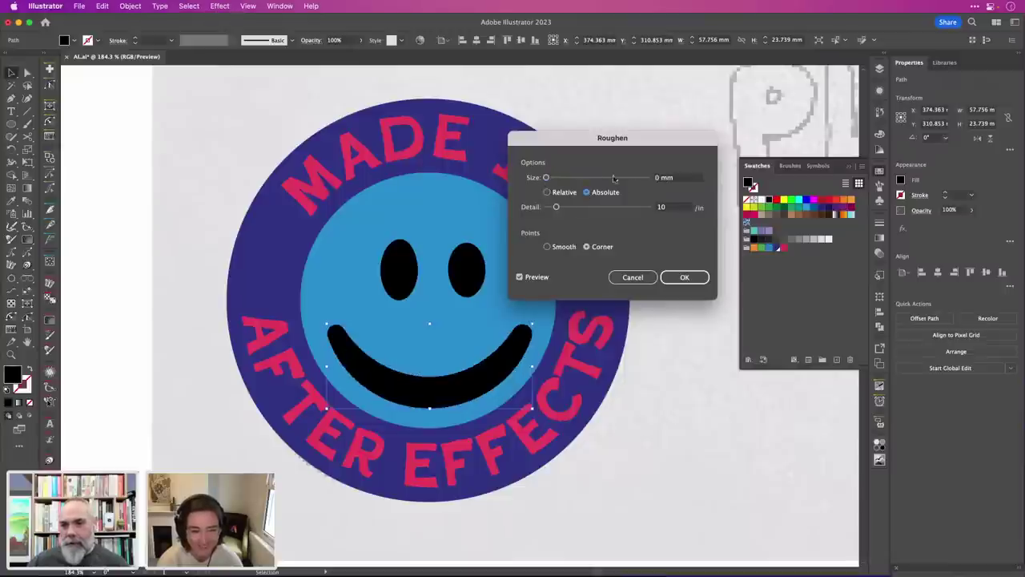
click(682, 177)
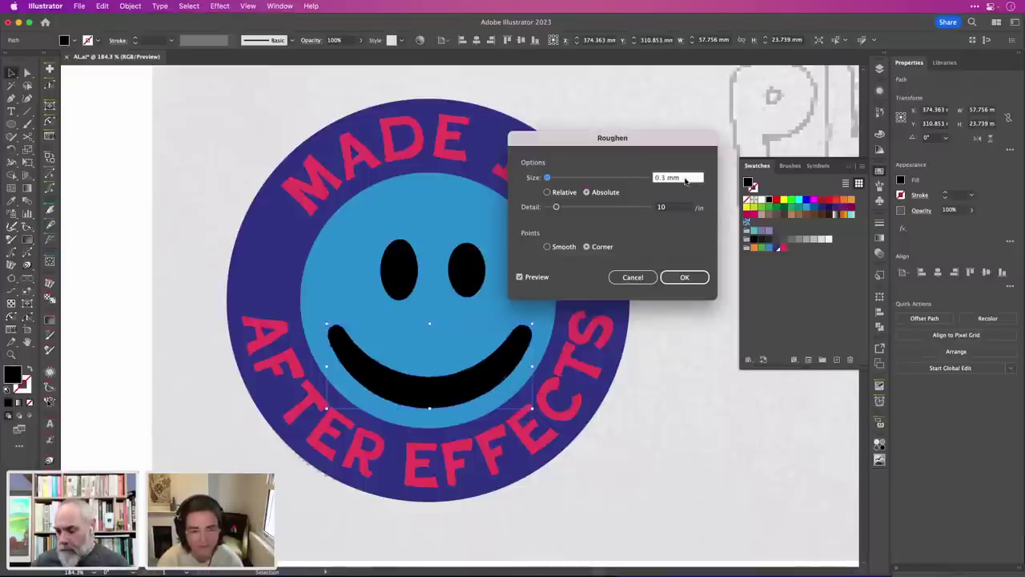
click(630, 178)
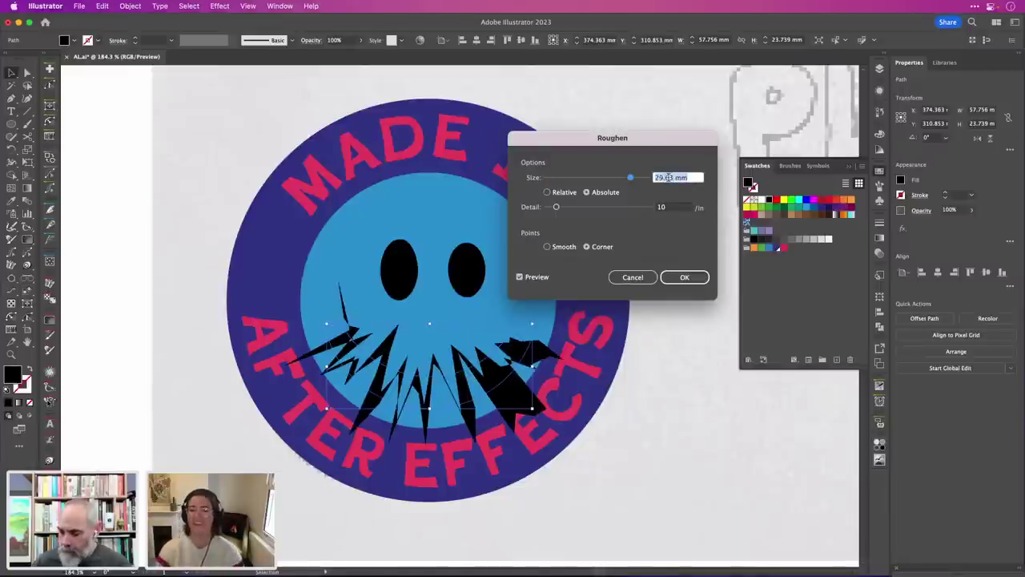
key(Return)
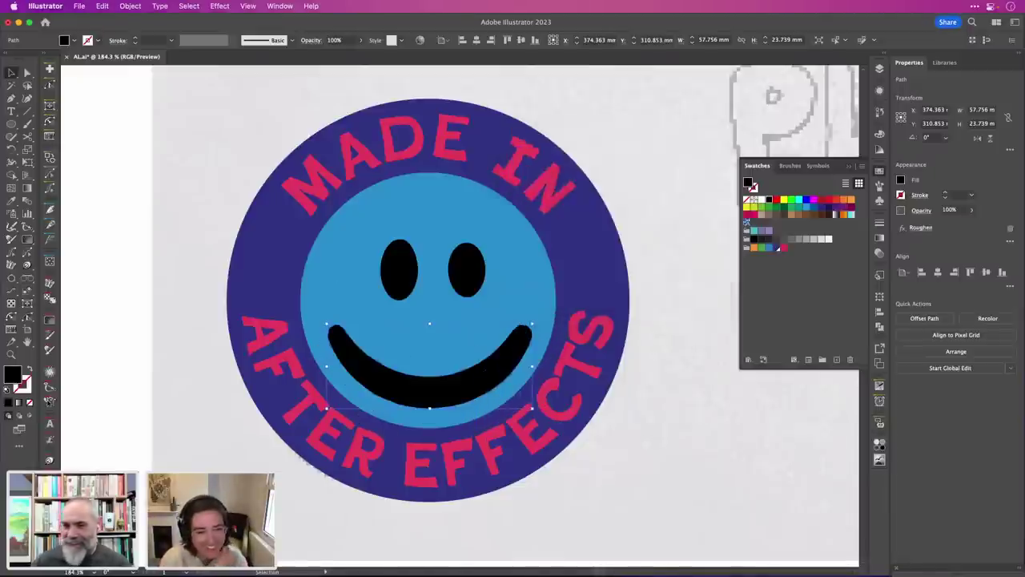
Nudge the left eye slightly up and to the right.
click(700, 223)
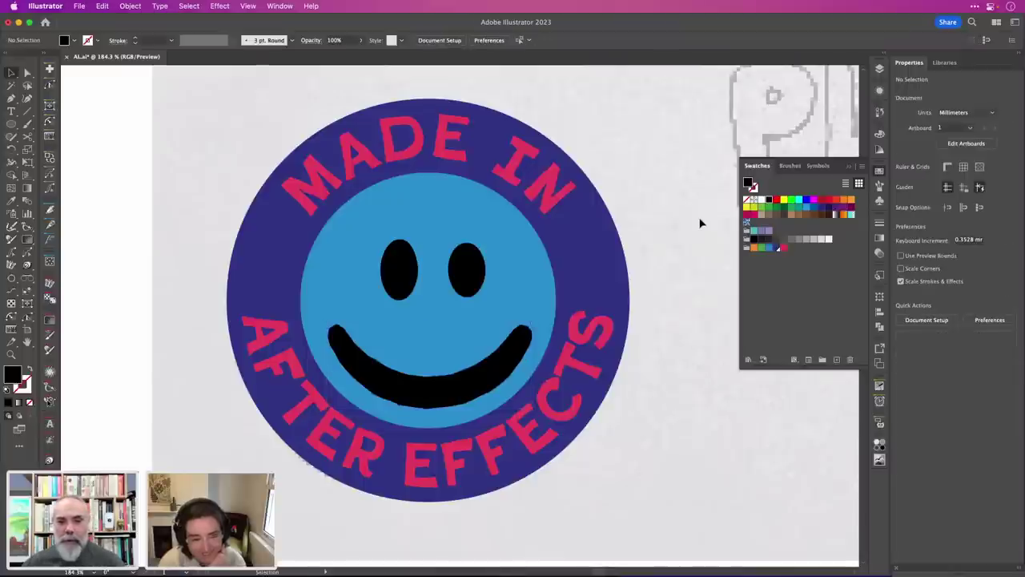
click(410, 273)
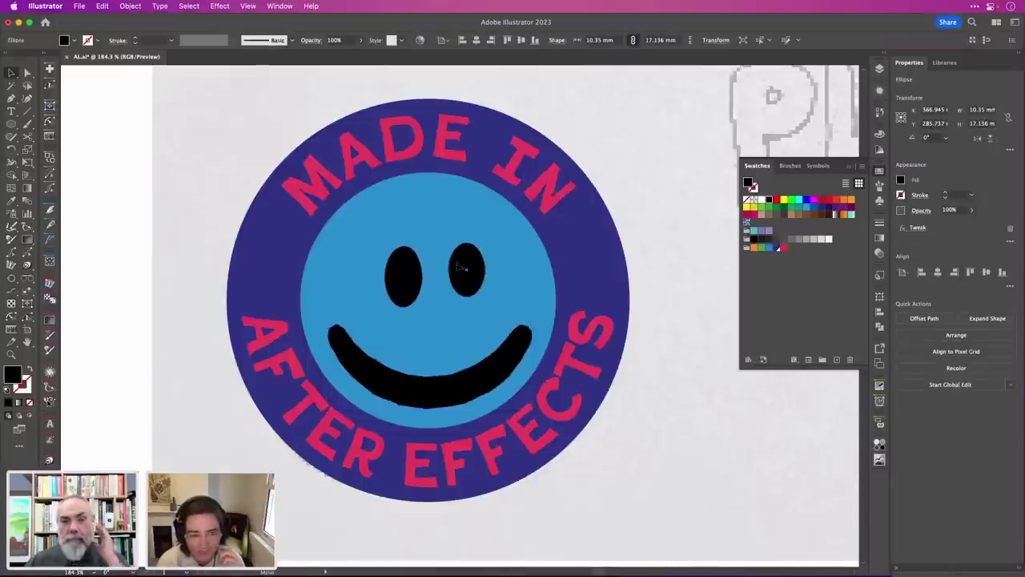
drag(455, 272, 461, 269)
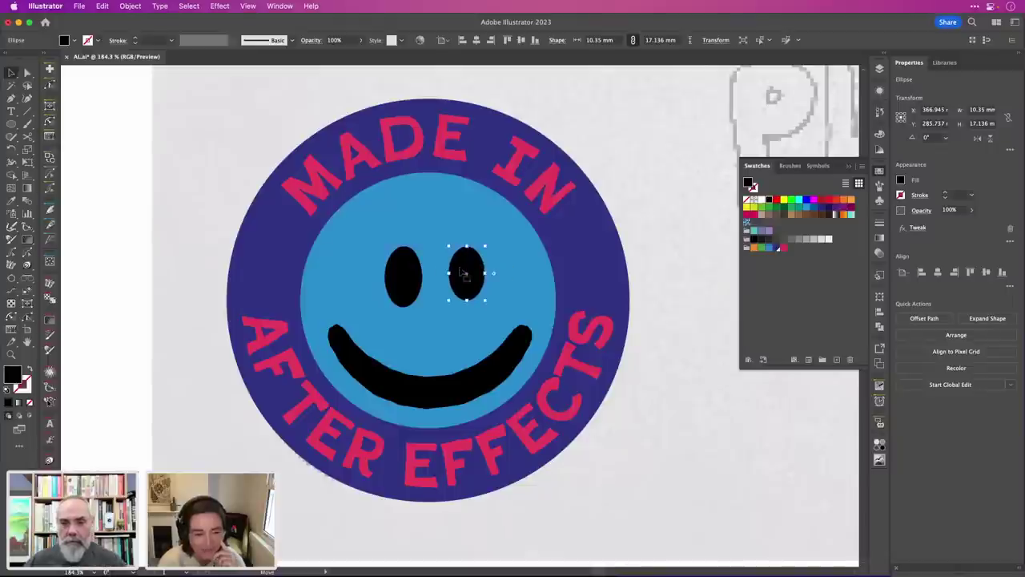
click(449, 387)
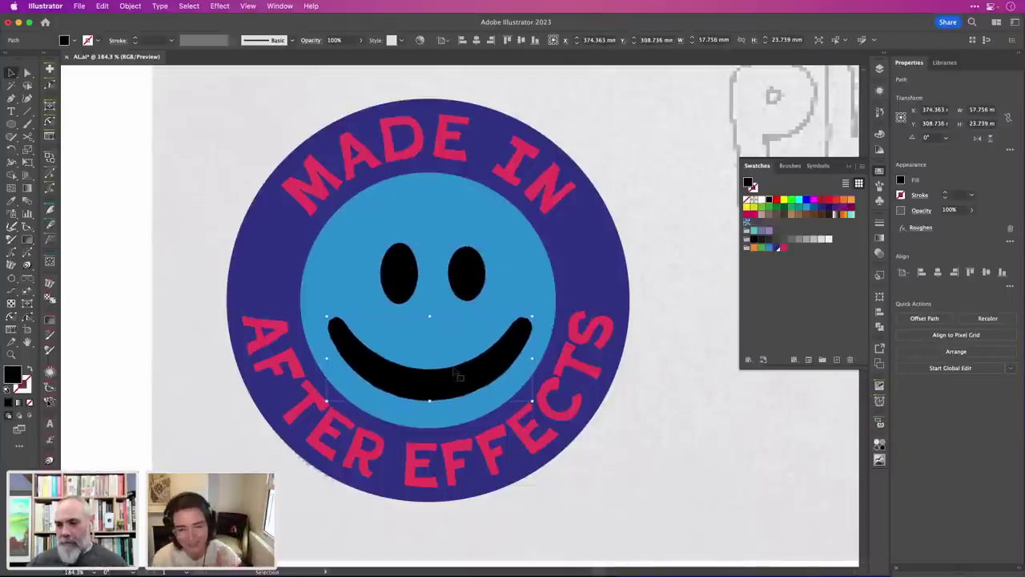
click(693, 287)
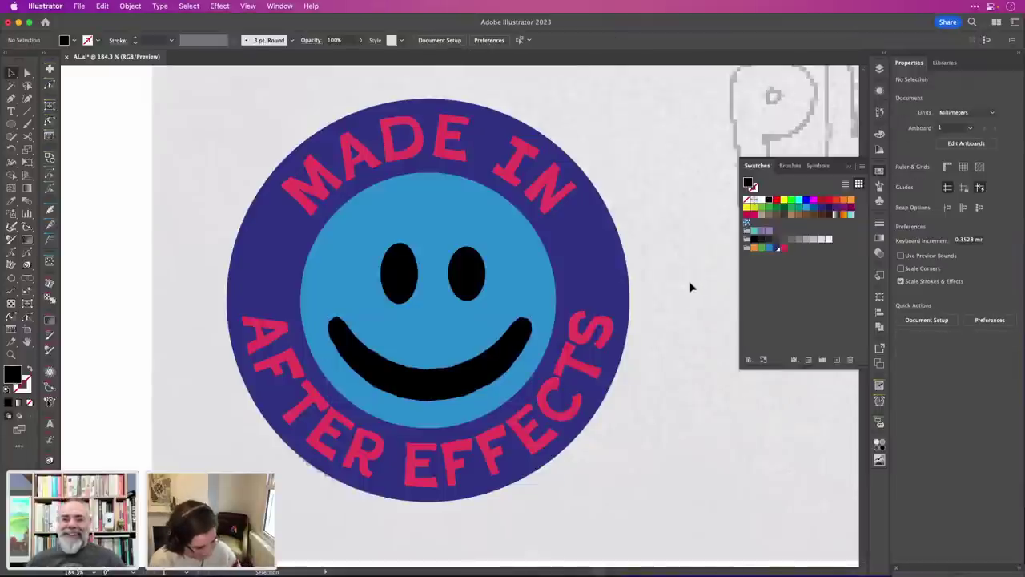
Shift the left eye slightly farther left, then fit the whole artboard in view.
click(409, 278)
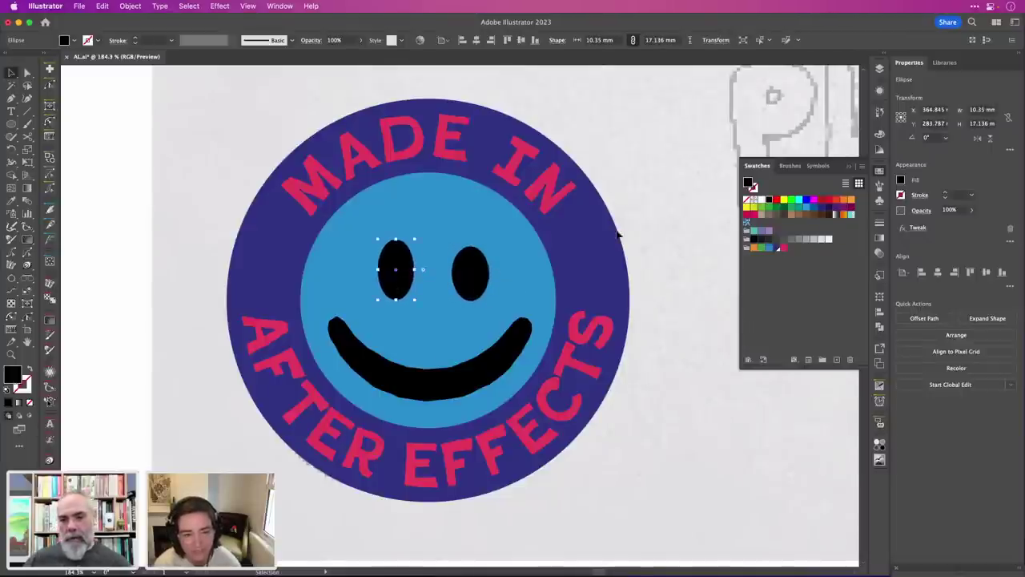
click(671, 198)
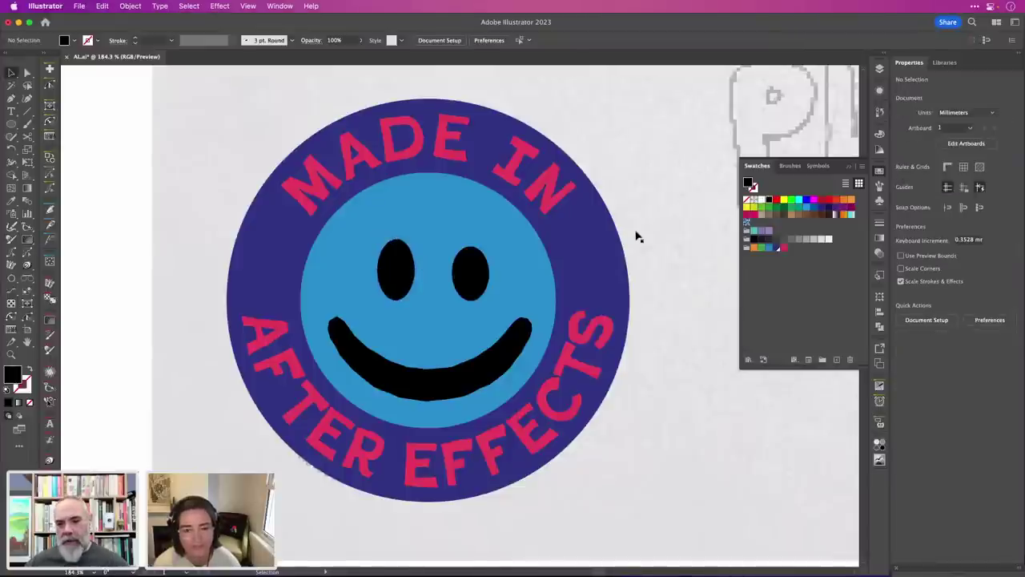
click(488, 274)
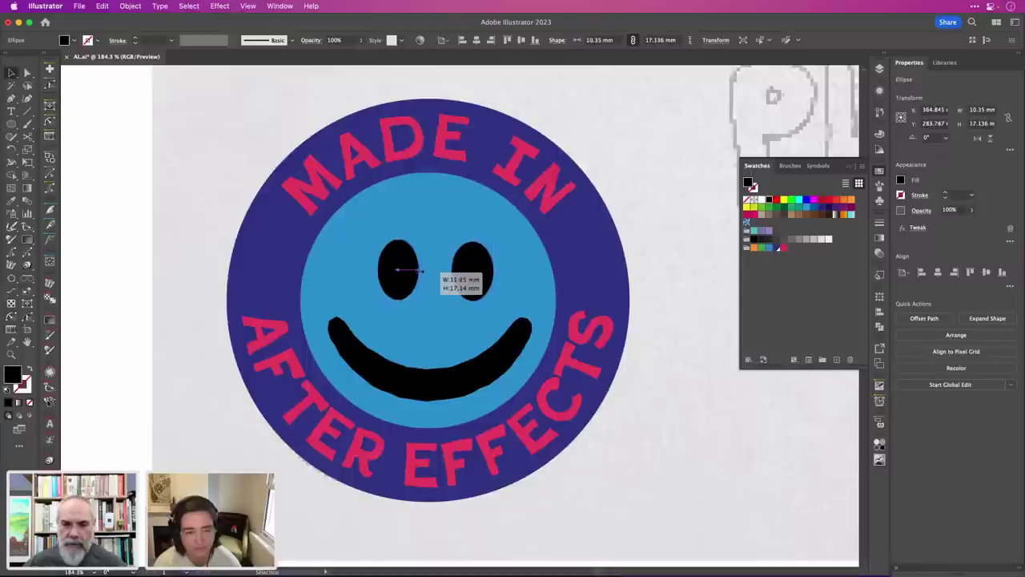
click(651, 192)
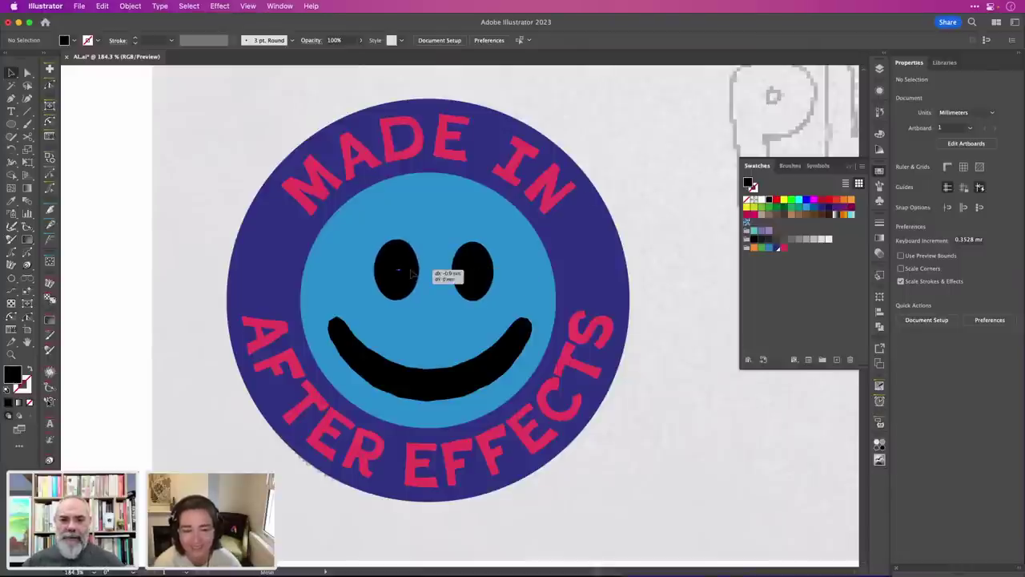
drag(411, 274, 409, 274)
click(633, 208)
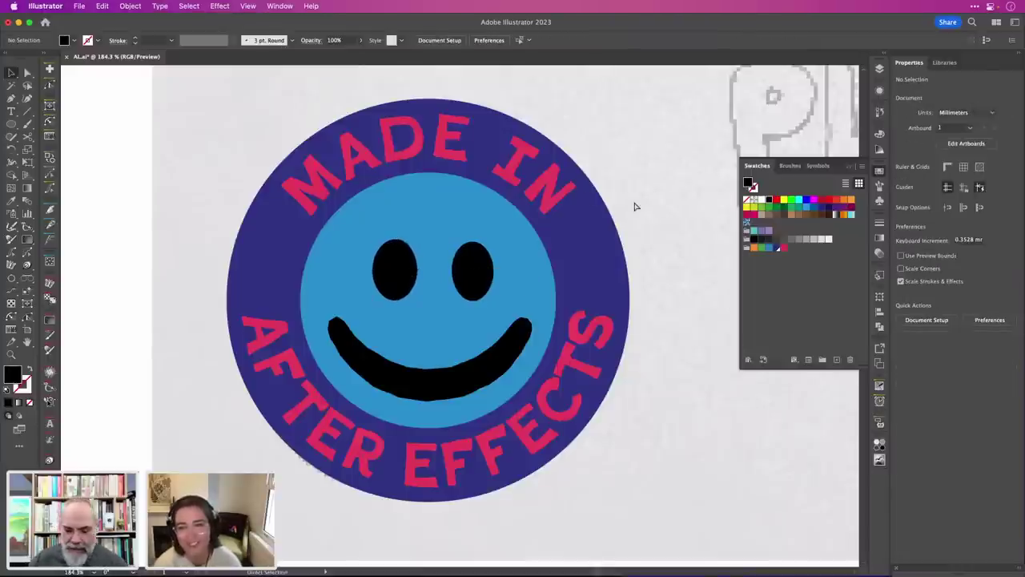
key(super+0)
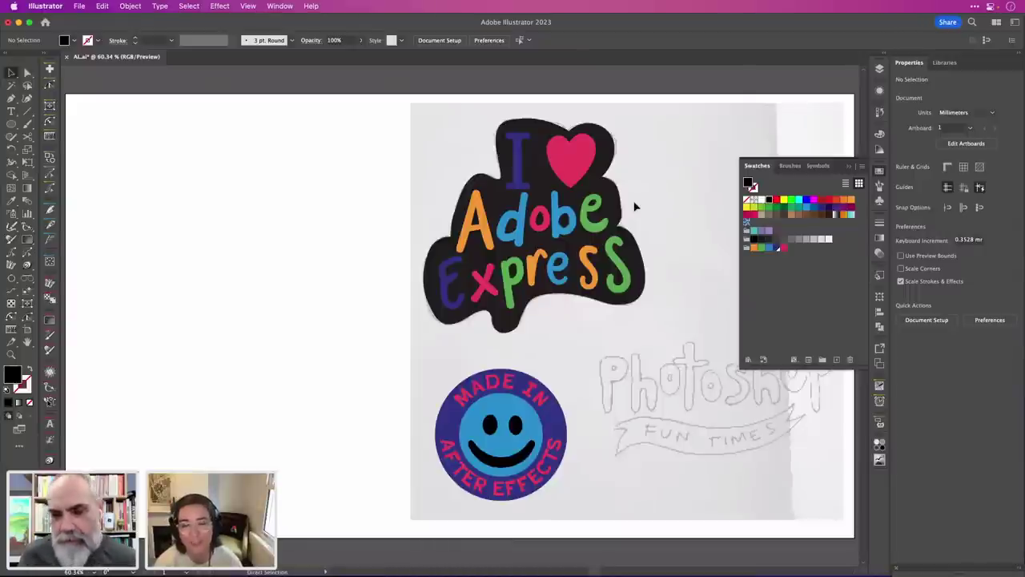